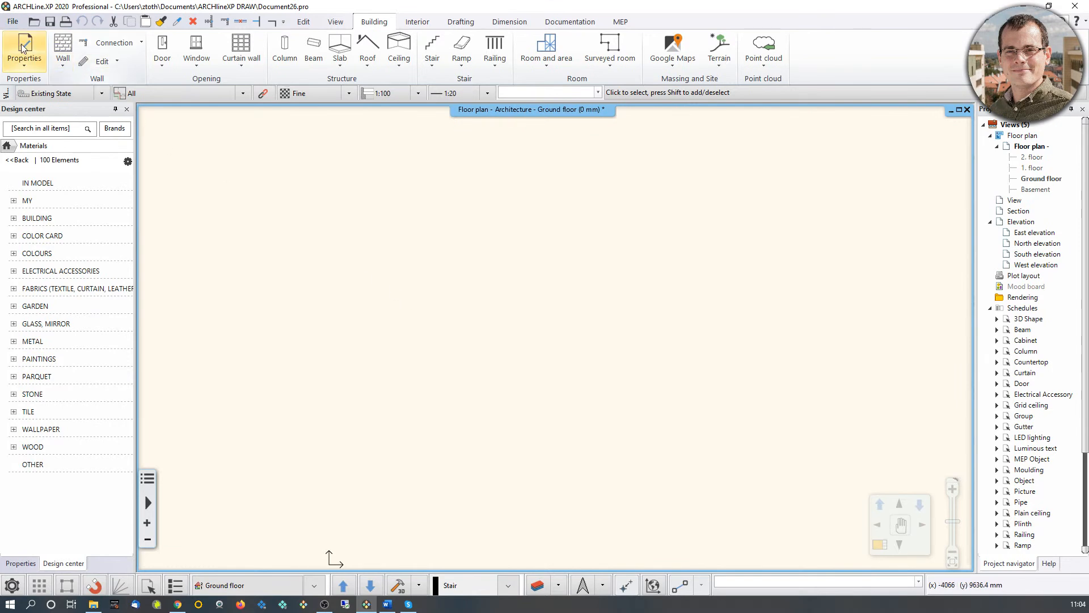
Step: Start a DWG import and choose the file elata_nova_START-2D.dwg to merge into the current drawing
{"action": "left_click", "coordinate": [13, 22]}
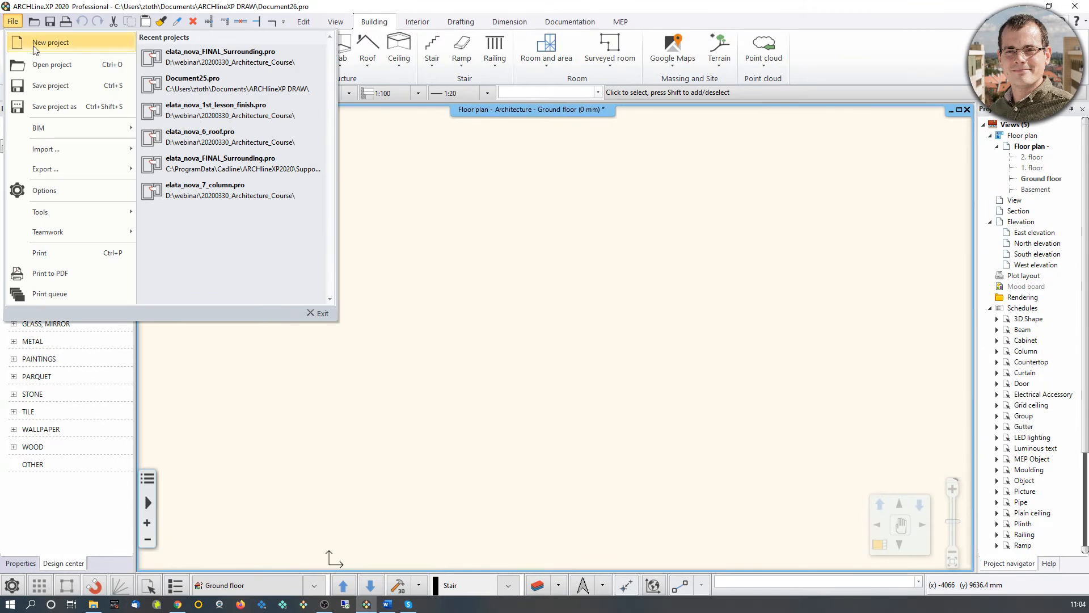
{"action": "mouse_move", "coordinate": [85, 148]}
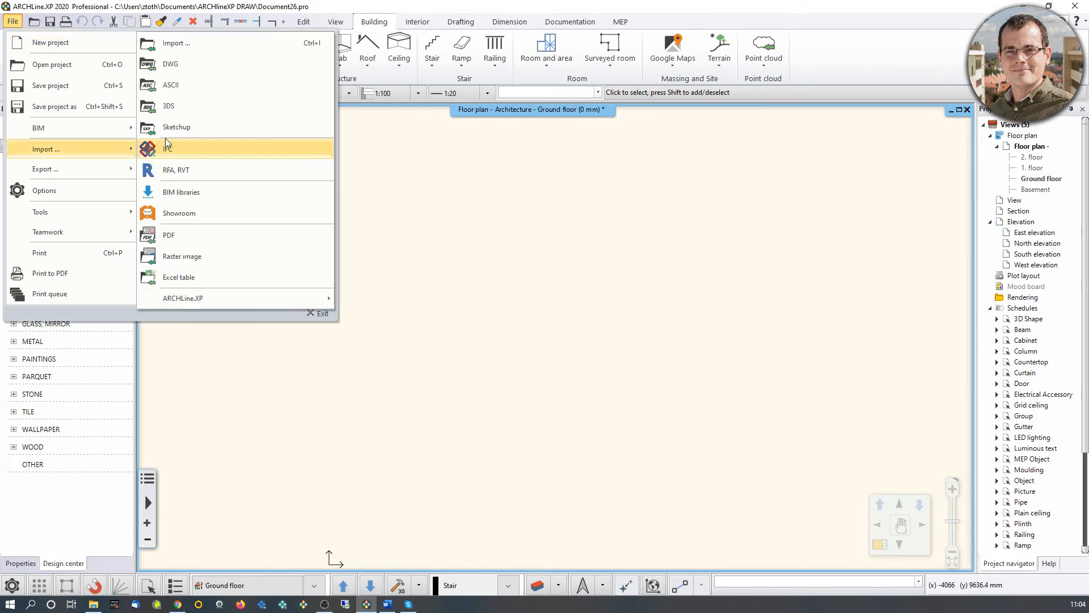
{"action": "left_click", "coordinate": [205, 66]}
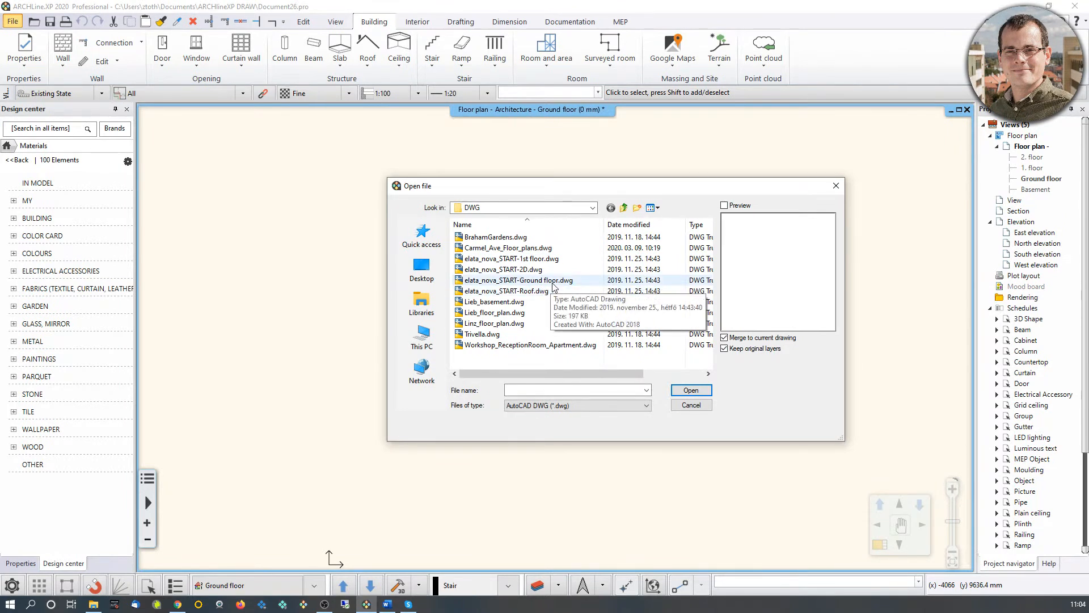
{"action": "double_click", "coordinate": [526, 270]}
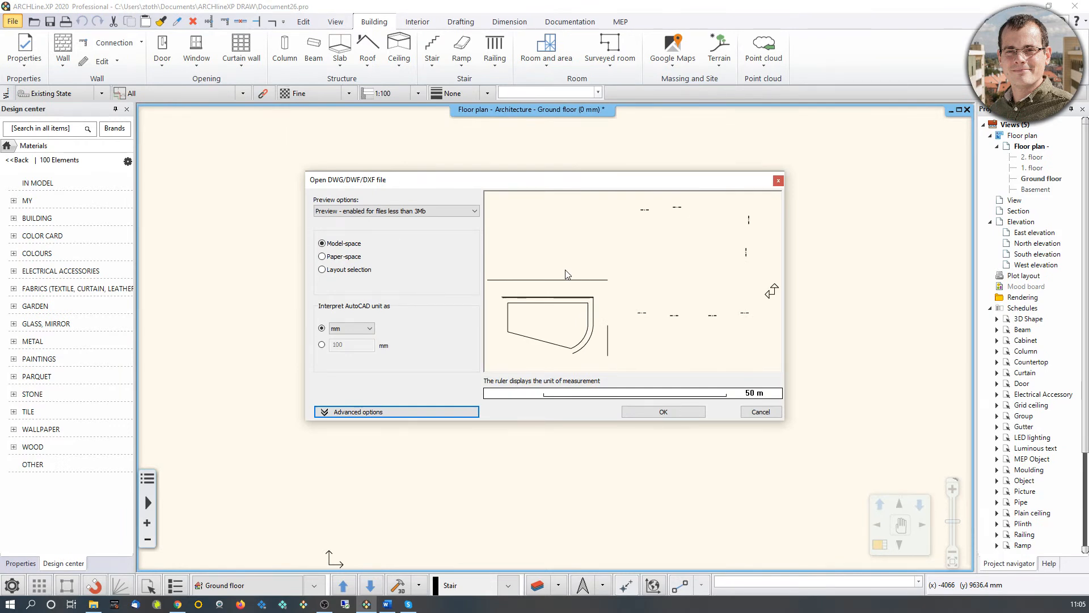
Step: Check the site drawing's preview against the ruler and merge its model space in mm, without a new drawing origin
{"action": "scroll", "coordinate": [594, 270], "scroll_direction": "down", "scroll_amount": 1}
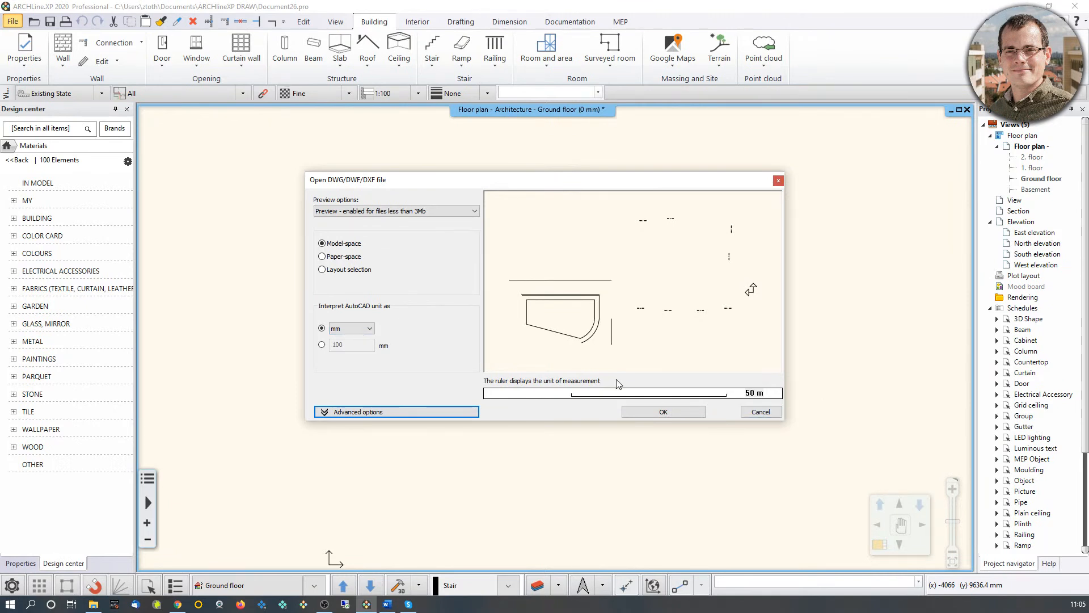
{"action": "scroll", "coordinate": [552, 329], "scroll_direction": "up", "scroll_amount": 3}
{"action": "middle_click_drag", "start_coordinate": [613, 284], "coordinate": [618, 331]}
{"action": "scroll", "coordinate": [573, 323], "scroll_direction": "up", "scroll_amount": 2}
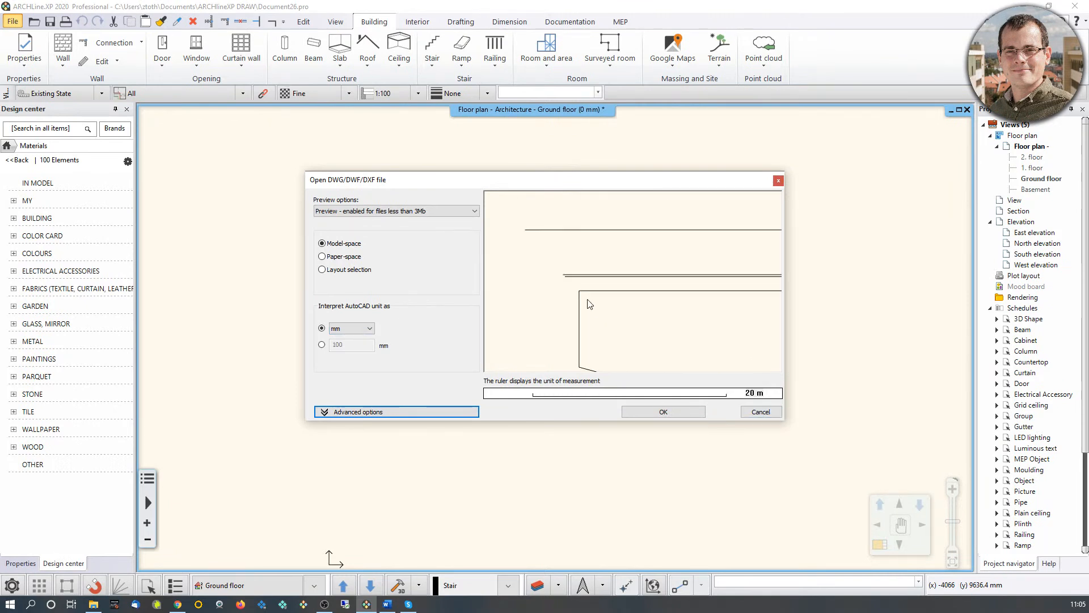
{"action": "middle_click_drag", "start_coordinate": [724, 303], "coordinate": [640, 316]}
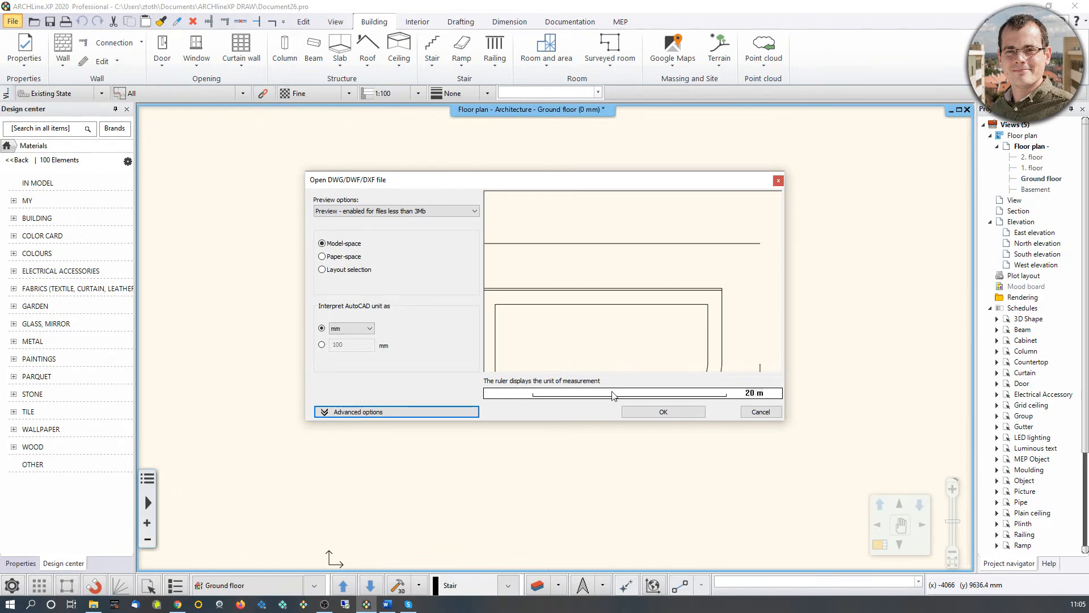
{"action": "scroll", "coordinate": [697, 351], "scroll_direction": "down", "scroll_amount": 1}
{"action": "scroll", "coordinate": [699, 351], "scroll_direction": "down", "scroll_amount": 1}
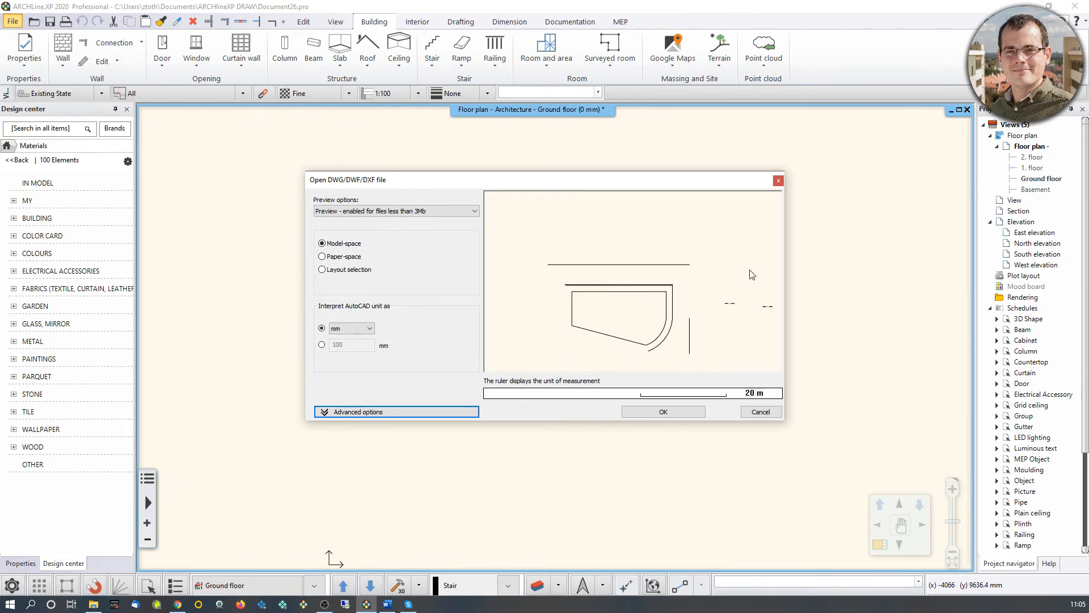
{"action": "left_click", "coordinate": [660, 412]}
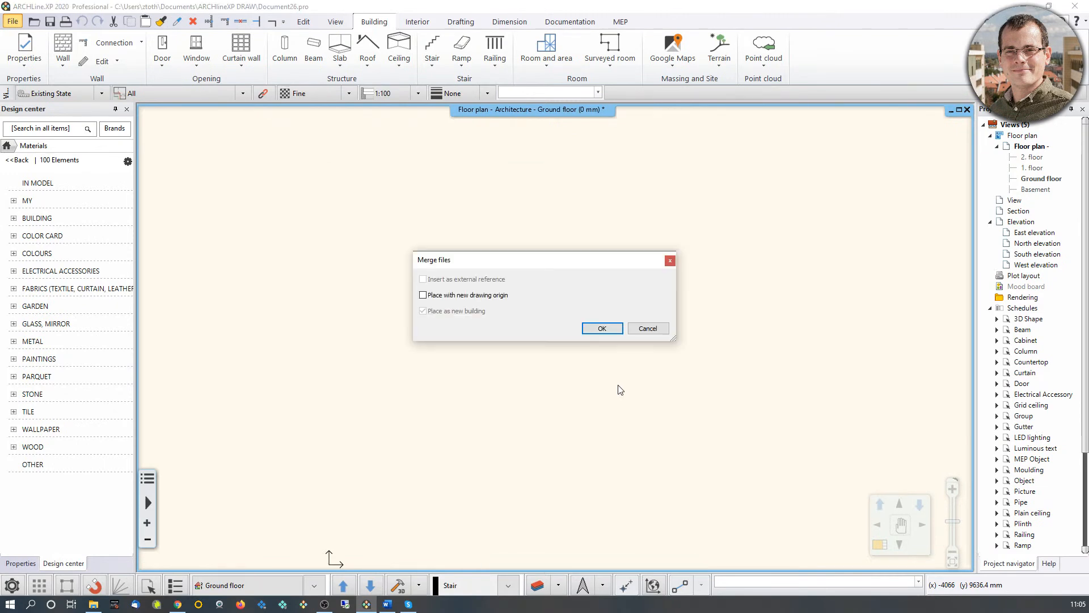
{"action": "left_click", "coordinate": [602, 328]}
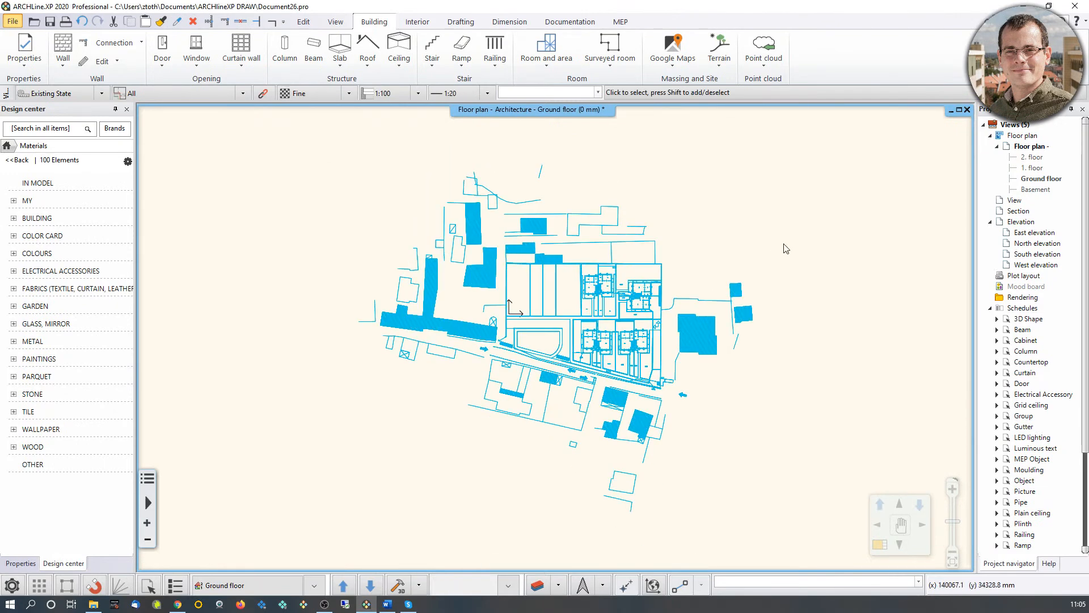
Step: Measure the distance along the empty plot's lower boundary from its left corner to the first dividing line
{"action": "scroll", "coordinate": [550, 295], "scroll_direction": "up", "scroll_amount": 2}
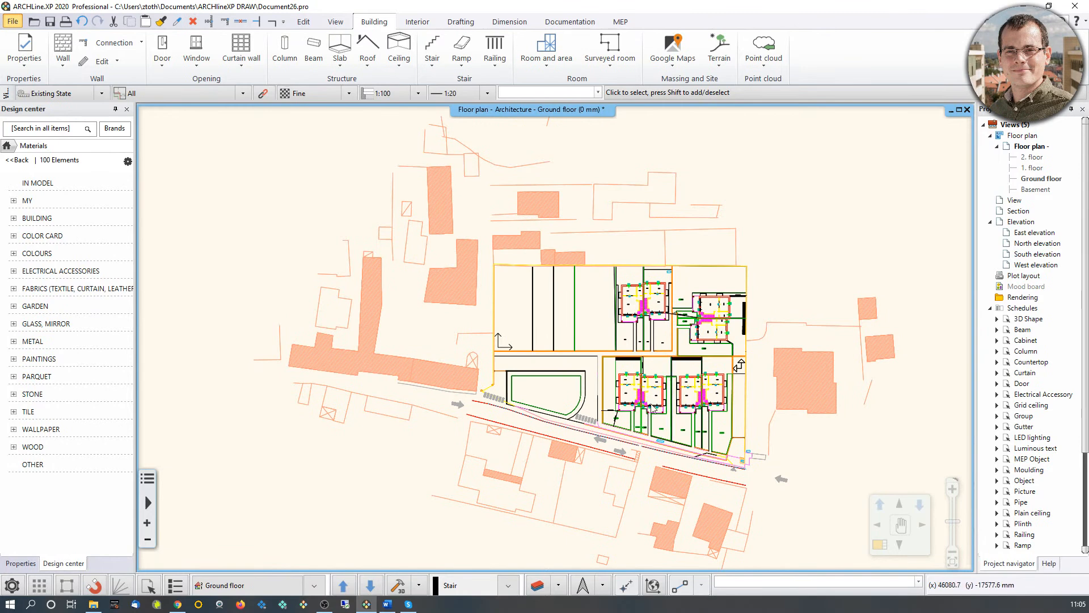
{"action": "scroll", "coordinate": [513, 304], "scroll_direction": "up", "scroll_amount": 1}
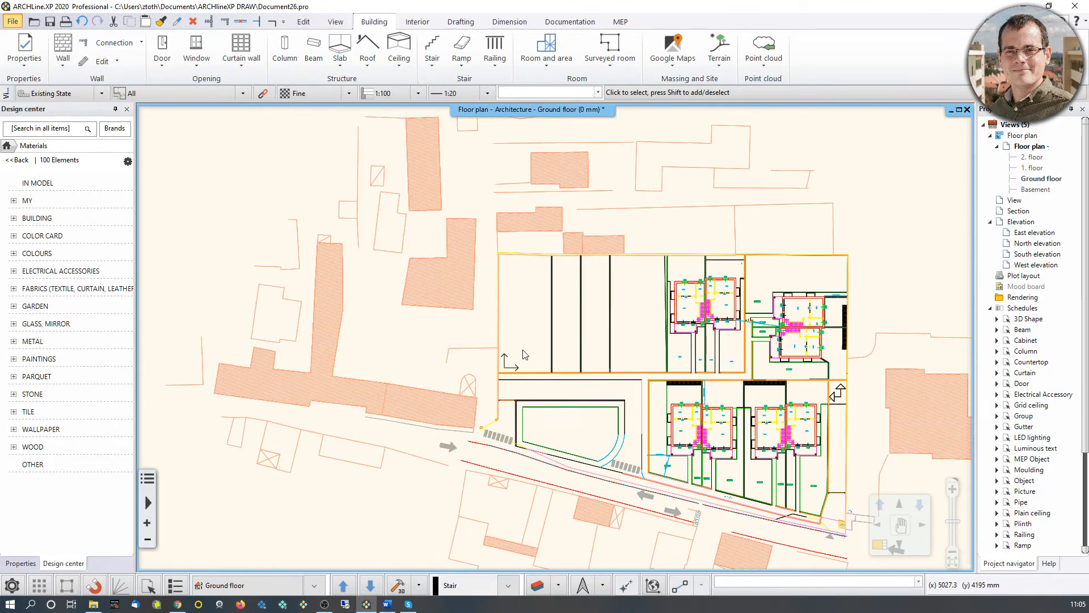
{"action": "scroll", "coordinate": [534, 398], "scroll_direction": "up", "scroll_amount": 2}
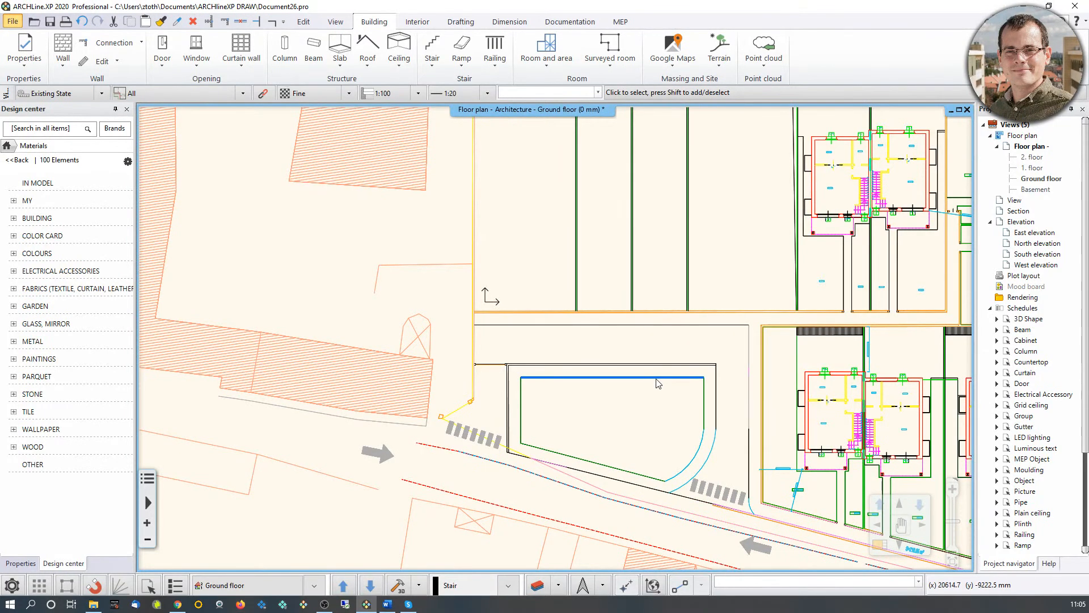
{"action": "left_click", "coordinate": [574, 22]}
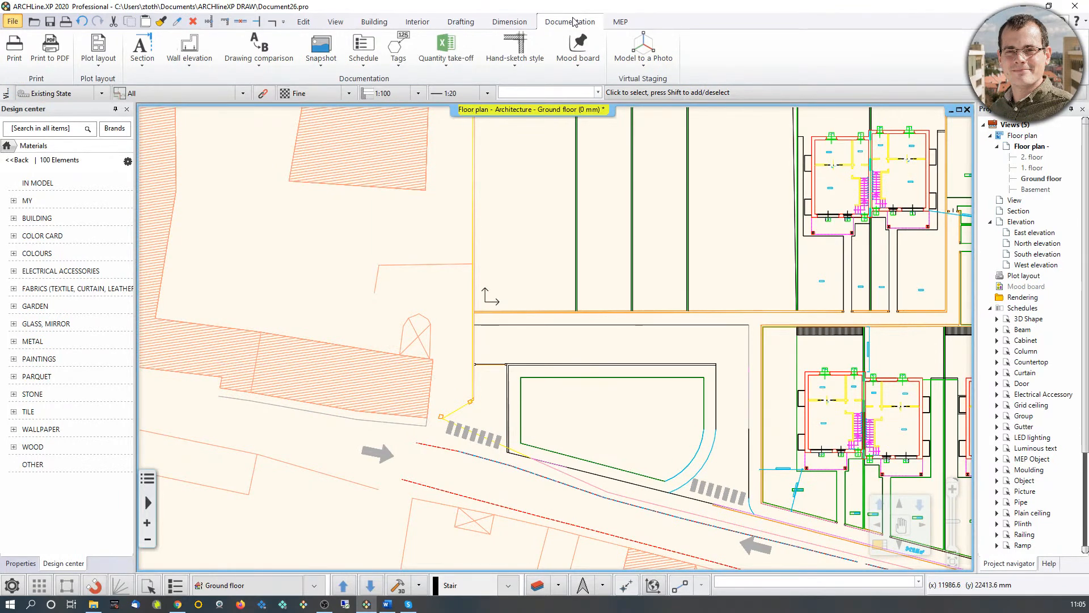
{"action": "left_click", "coordinate": [515, 22]}
{"action": "left_click", "coordinate": [646, 67]}
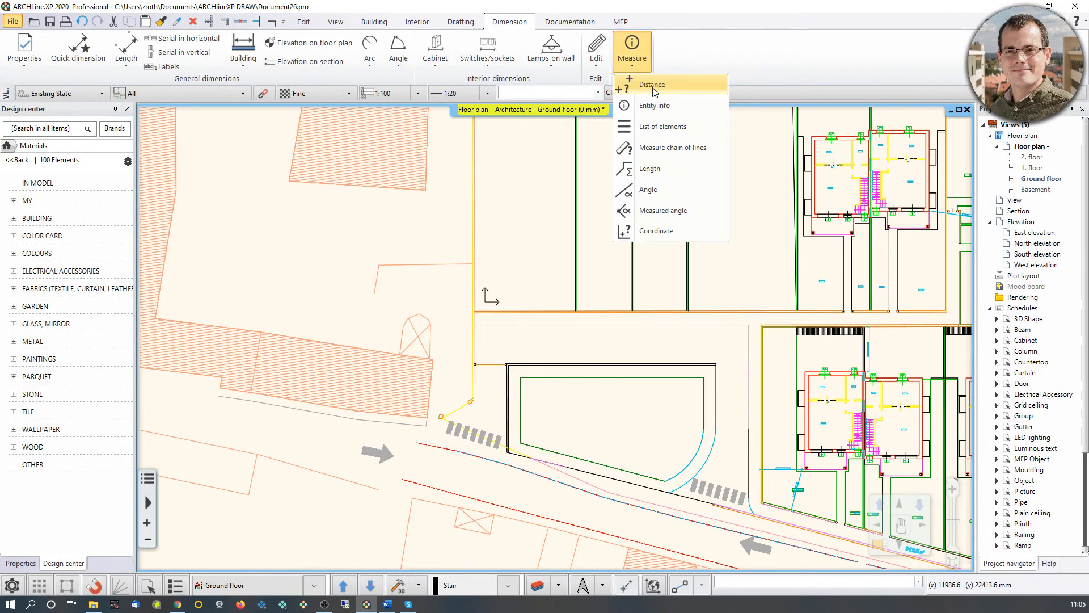
{"action": "left_click", "coordinate": [653, 85]}
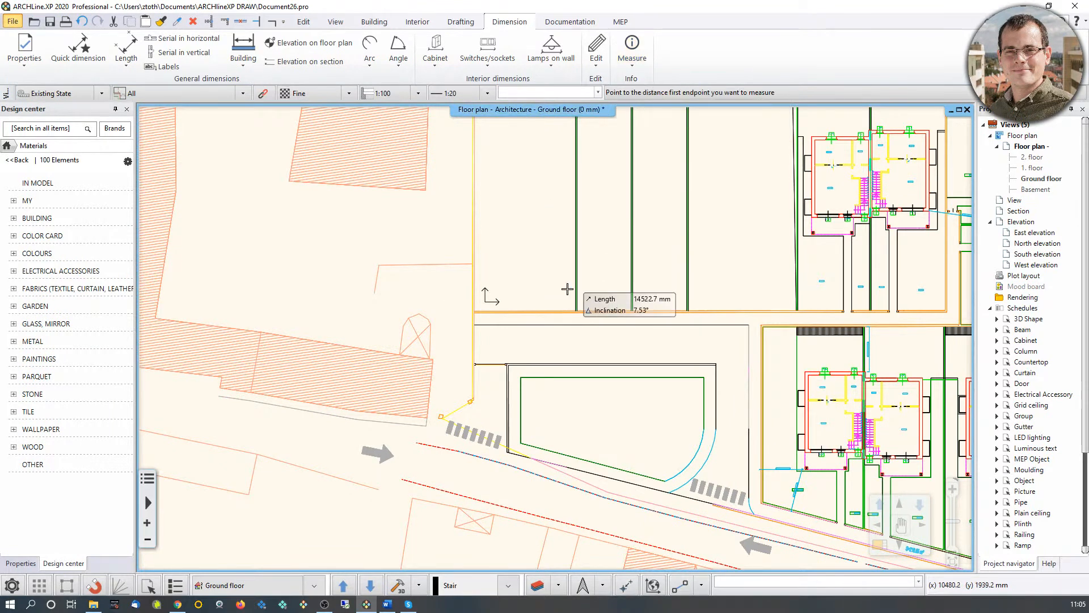
{"action": "scroll", "coordinate": [549, 326], "scroll_direction": "up", "scroll_amount": 5}
{"action": "left_click", "coordinate": [294, 319]}
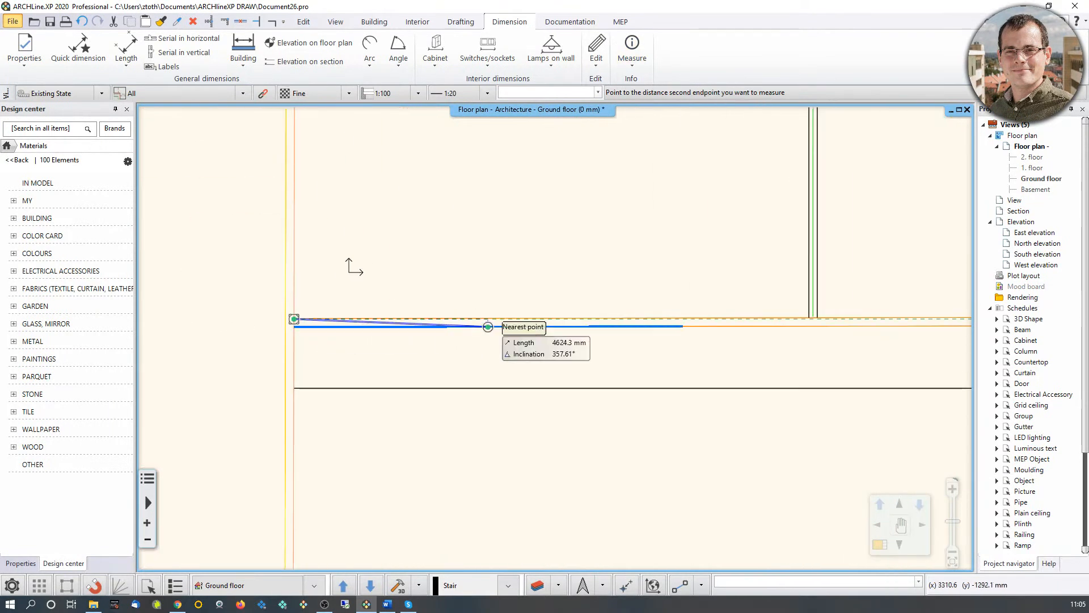
{"action": "left_click", "coordinate": [810, 318]}
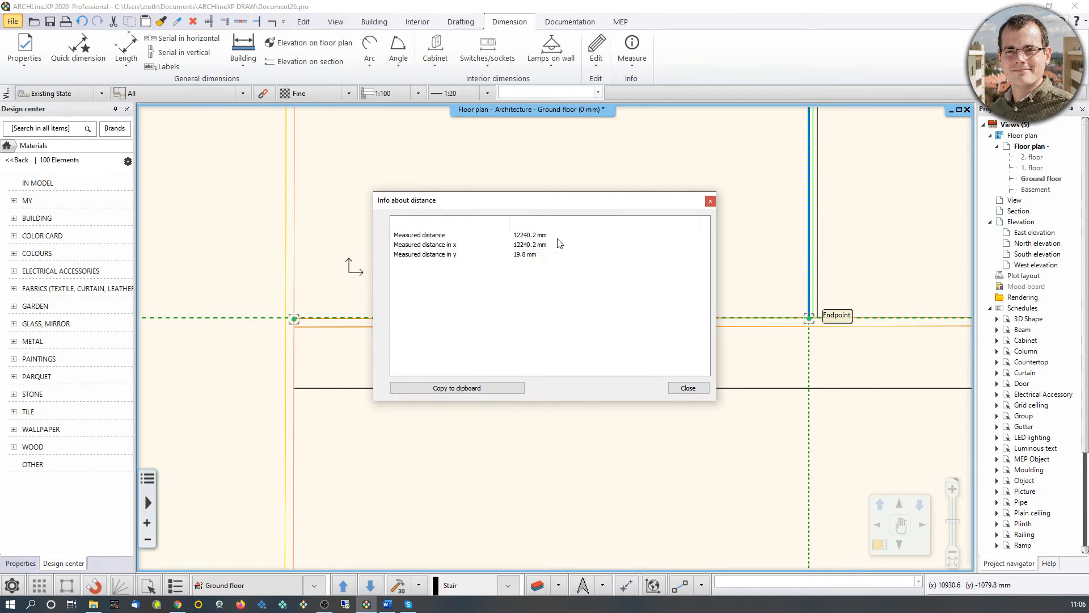
{"action": "left_click", "coordinate": [710, 201]}
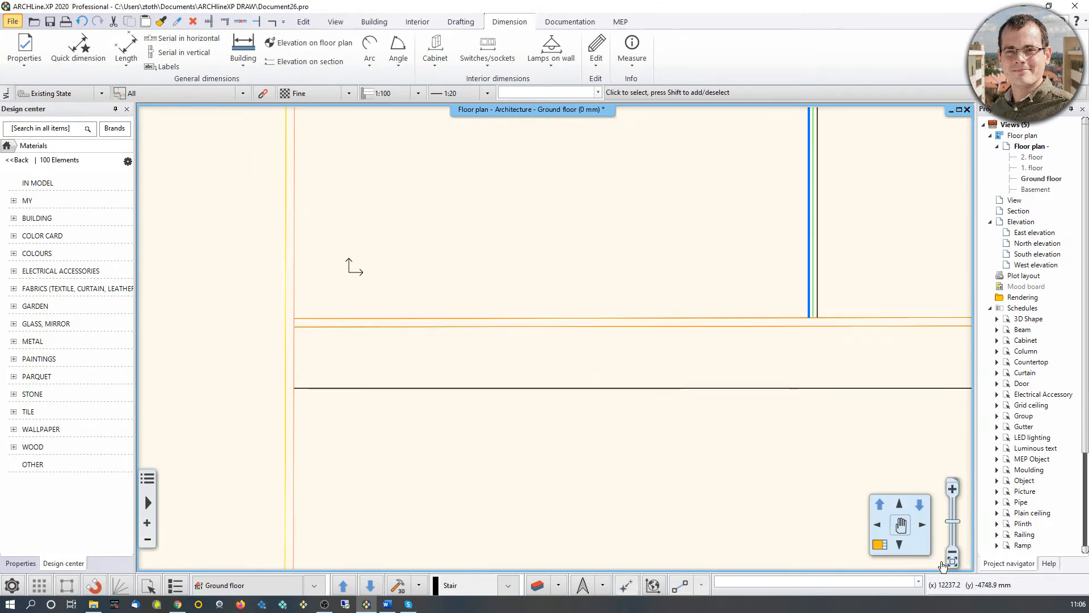
Step: Start another DWG import and choose the file elata_nova_START-Ground floor.dwg to merge into the drawing
{"action": "scroll", "coordinate": [624, 431], "scroll_direction": "down", "scroll_amount": 3}
{"action": "scroll", "coordinate": [539, 397], "scroll_direction": "down", "scroll_amount": 5}
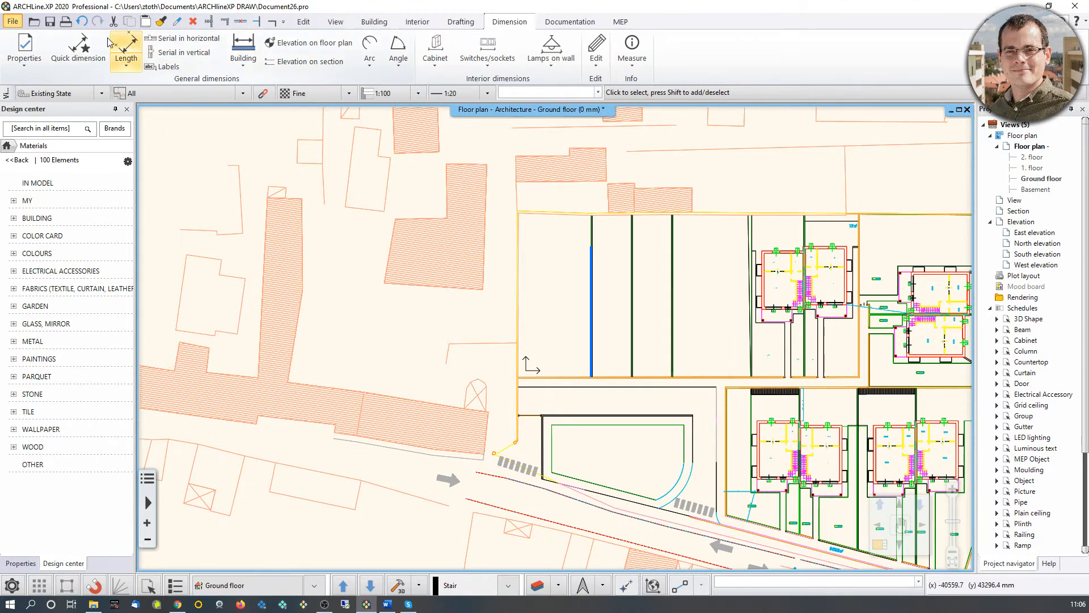
{"action": "left_click", "coordinate": [12, 22]}
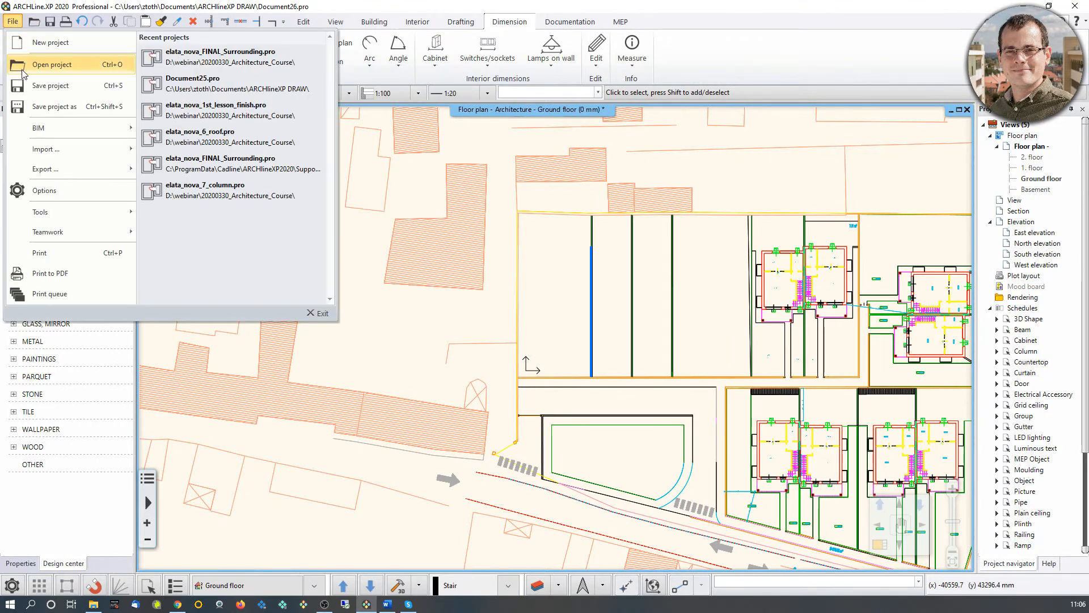
{"action": "mouse_move", "coordinate": [63, 150]}
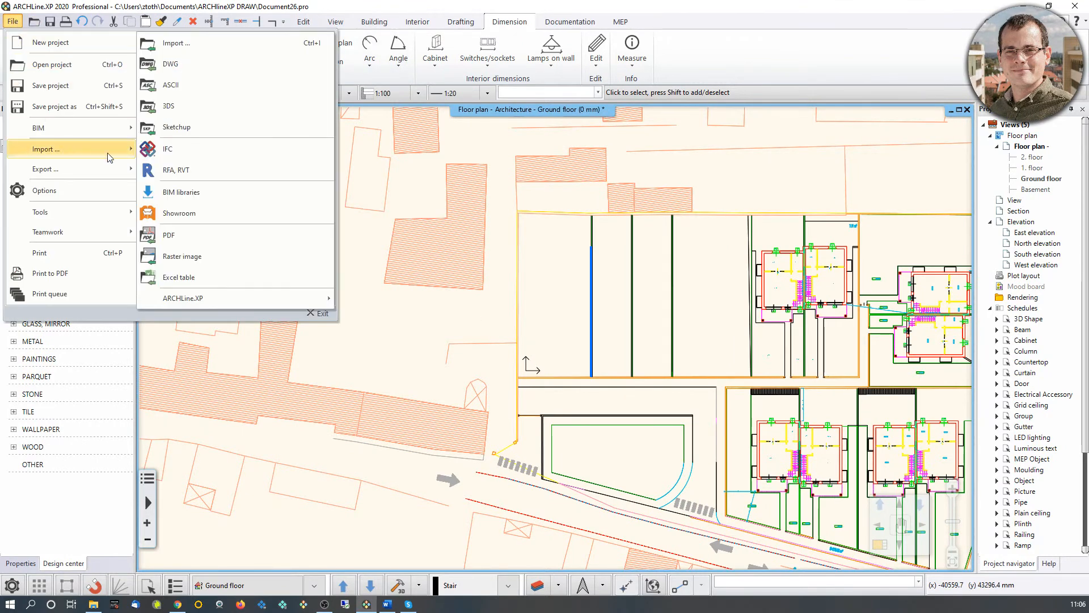
{"action": "left_click", "coordinate": [171, 65]}
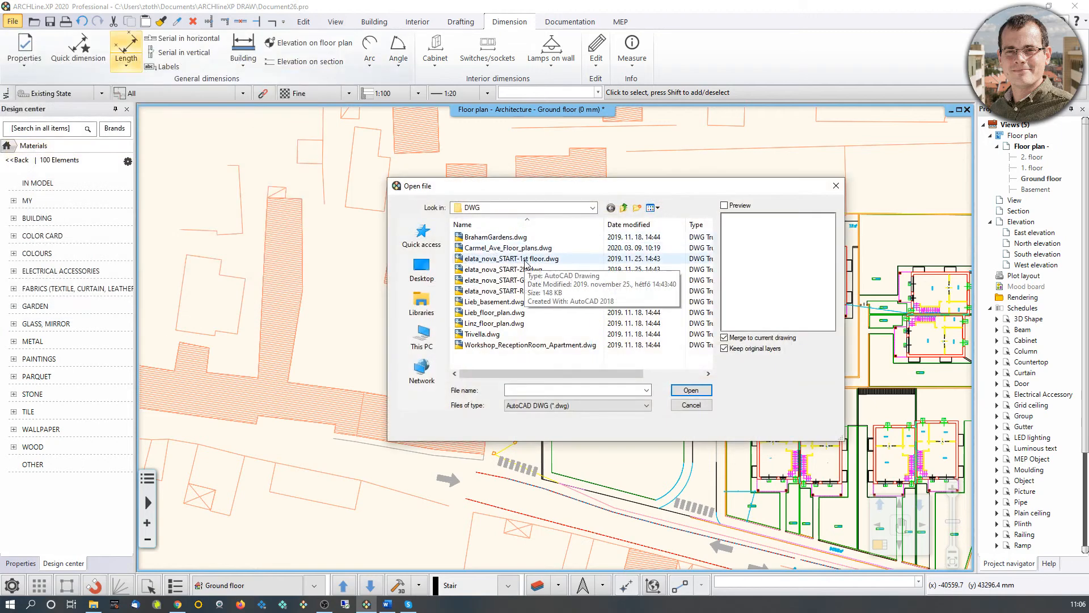
{"action": "double_click", "coordinate": [559, 282]}
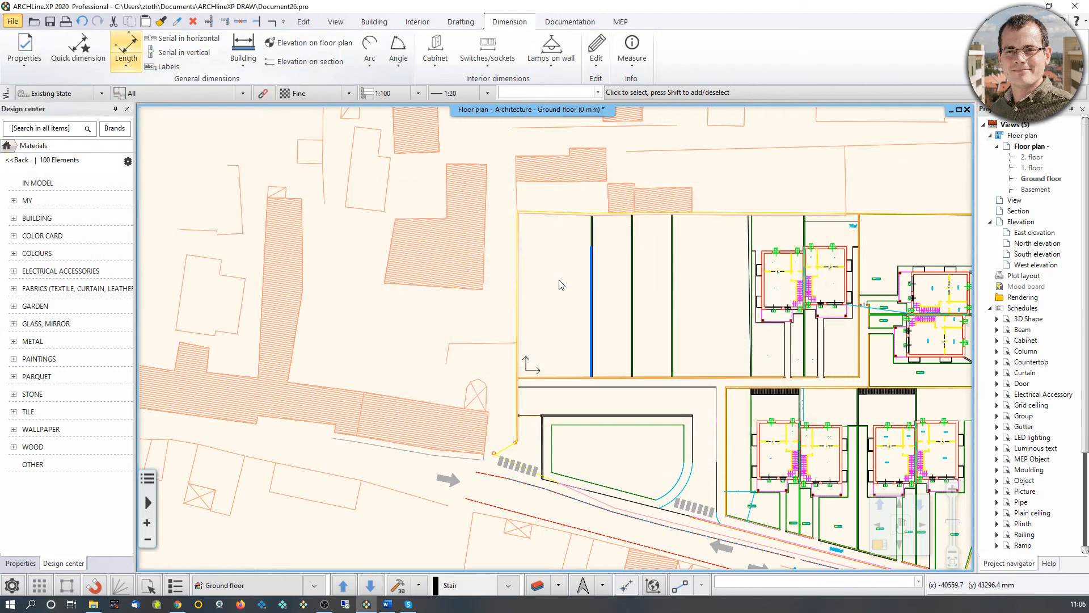
Step: Check the ground floor plan's scale in the preview and merge its model space in mm, without a new drawing origin
{"action": "scroll", "coordinate": [589, 319], "scroll_direction": "up", "scroll_amount": 2}
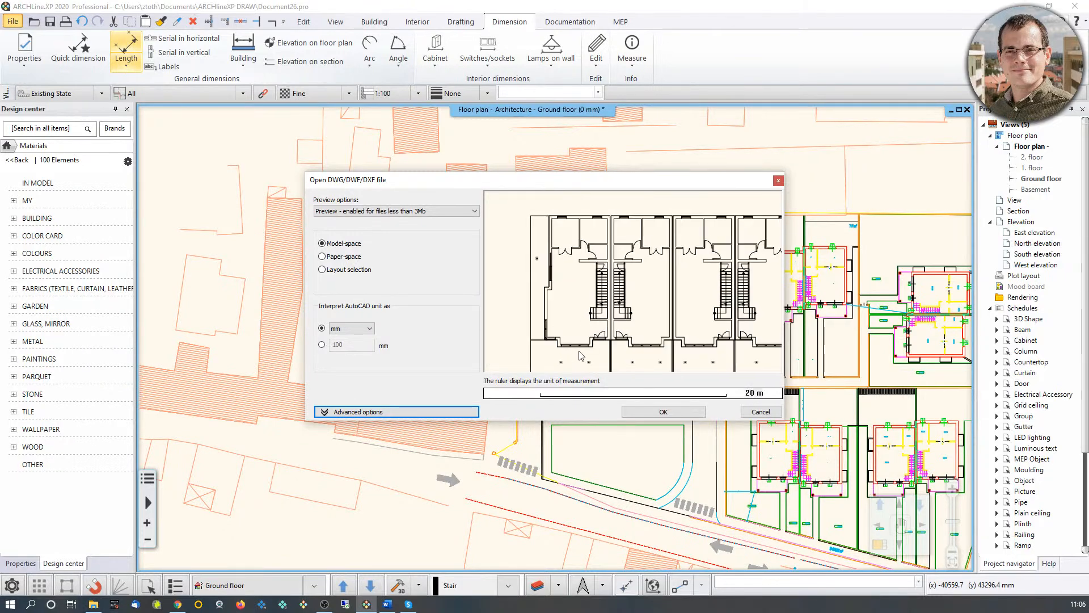
{"action": "scroll", "coordinate": [579, 356], "scroll_direction": "up", "scroll_amount": 4}
{"action": "middle_click_drag", "start_coordinate": [608, 363], "coordinate": [632, 381]}
{"action": "scroll", "coordinate": [701, 358], "scroll_direction": "down", "scroll_amount": 1}
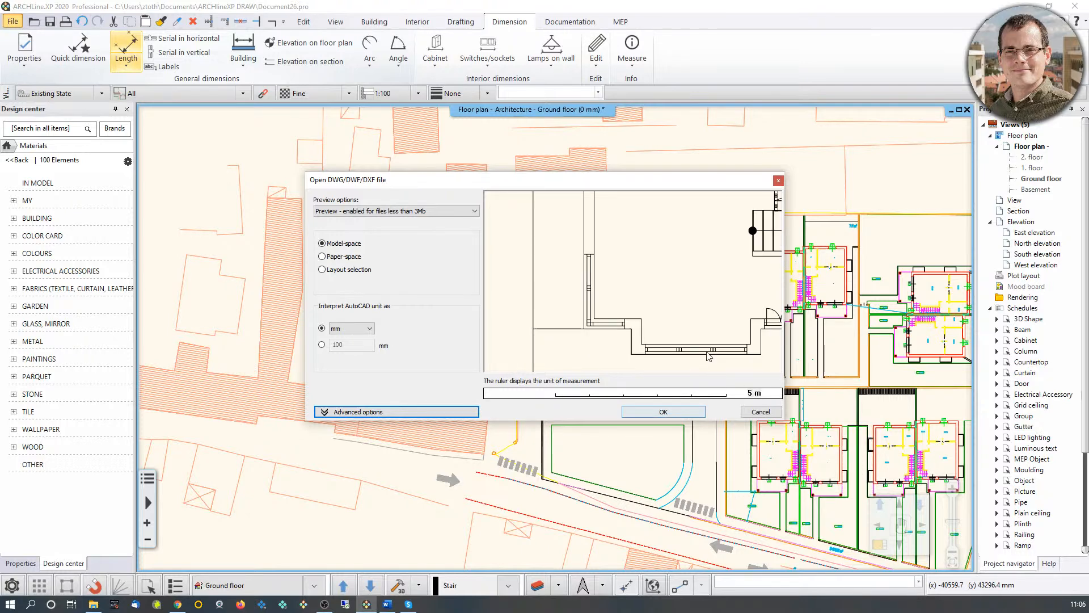
{"action": "middle_click_drag", "start_coordinate": [701, 359], "coordinate": [623, 373]}
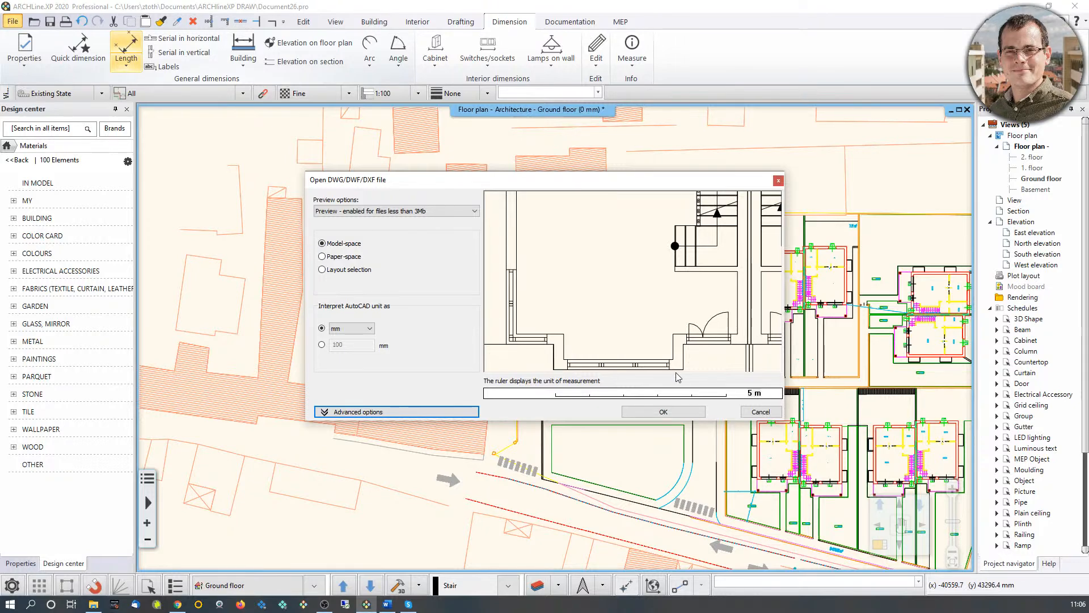
{"action": "left_click", "coordinate": [671, 413]}
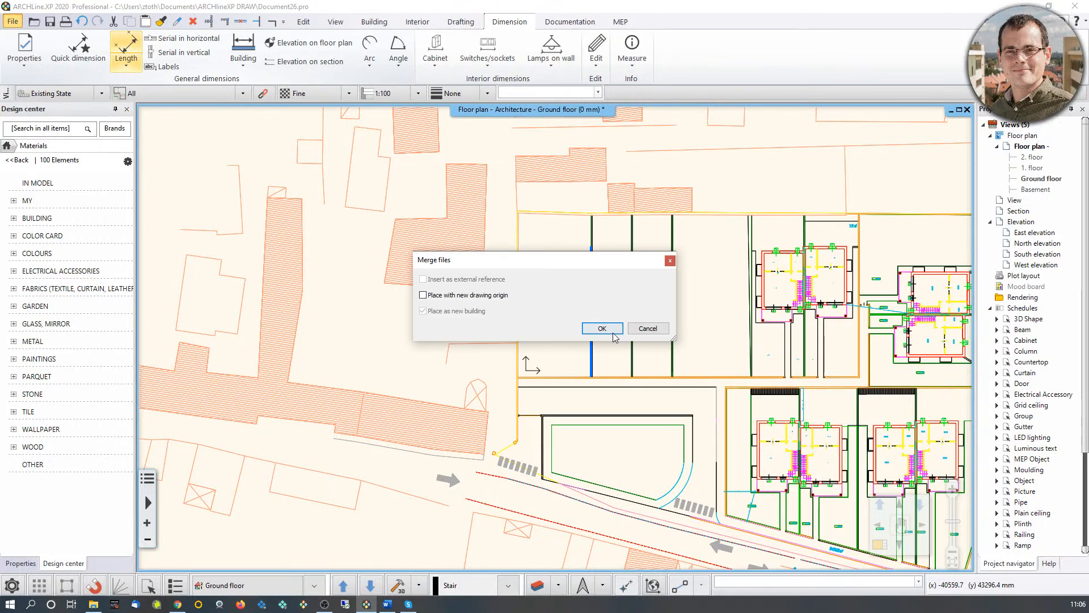
{"action": "left_click", "coordinate": [593, 327]}
Step: Examine how the imported row-house floor plan sits within the site plan's plots and relative to the drawing origin
{"action": "scroll", "coordinate": [437, 307], "scroll_direction": "up", "scroll_amount": 3}
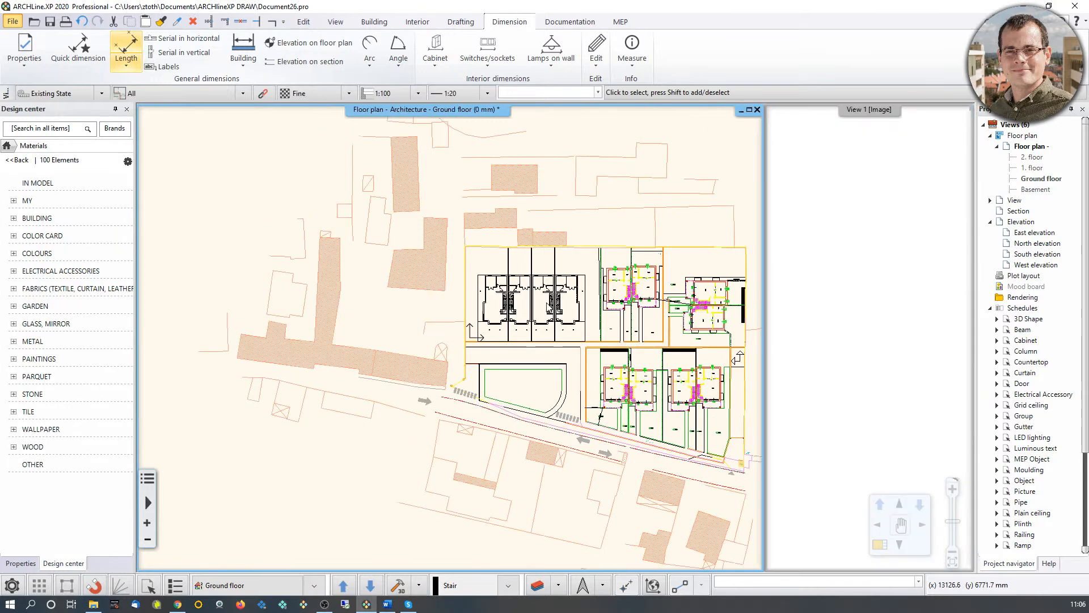
{"action": "scroll", "coordinate": [557, 286], "scroll_direction": "up", "scroll_amount": 3}
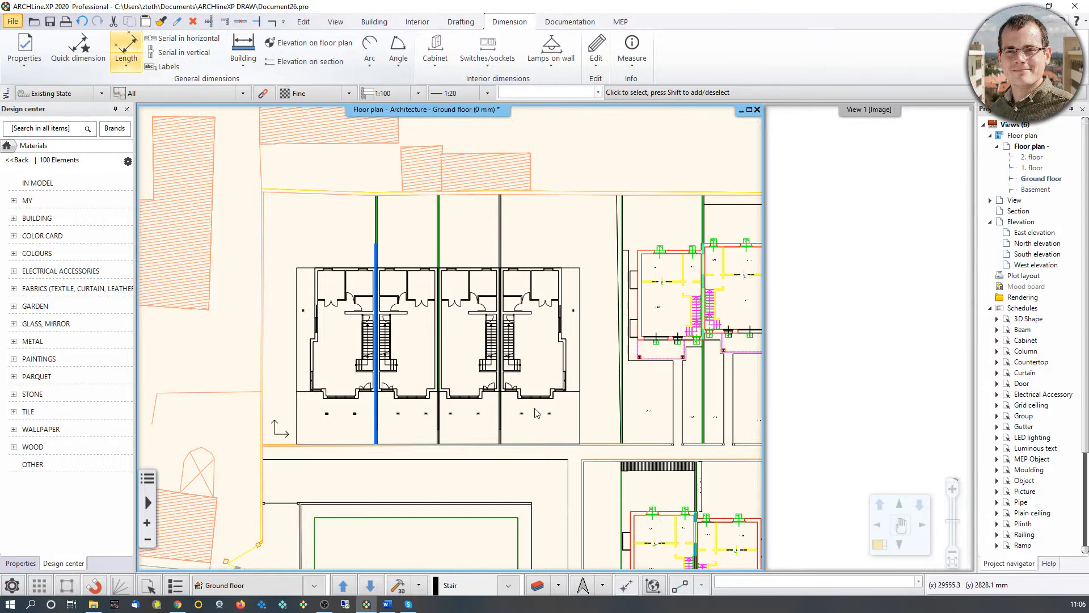
{"action": "middle_click_drag", "start_coordinate": [319, 360], "coordinate": [413, 334]}
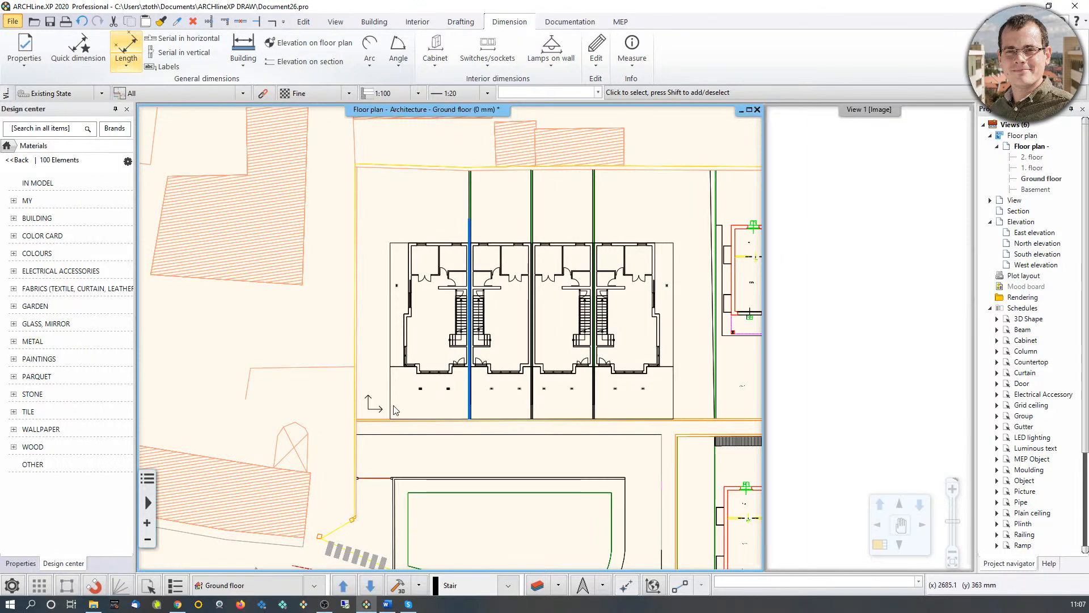
{"action": "scroll", "coordinate": [318, 448], "scroll_direction": "down", "scroll_amount": 3}
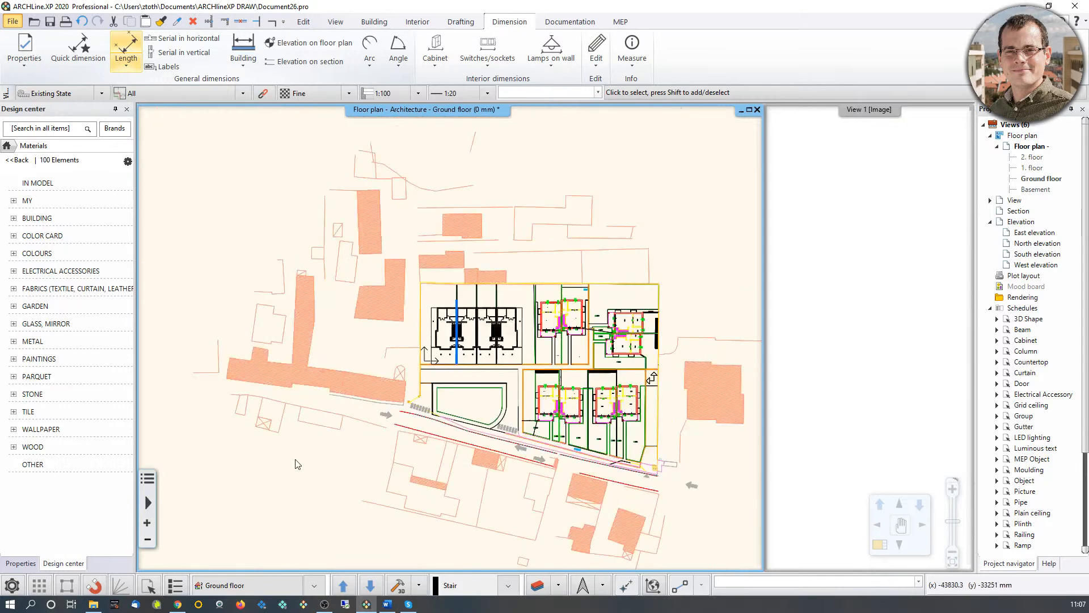
{"action": "scroll", "coordinate": [436, 359], "scroll_direction": "up", "scroll_amount": 3}
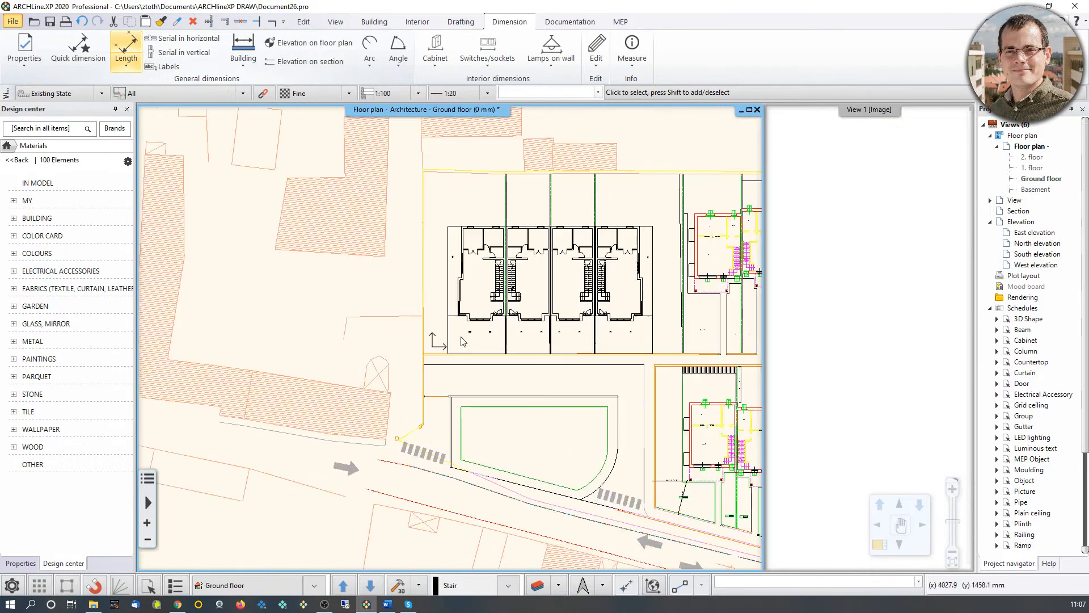
{"action": "scroll", "coordinate": [463, 341], "scroll_direction": "up", "scroll_amount": 1}
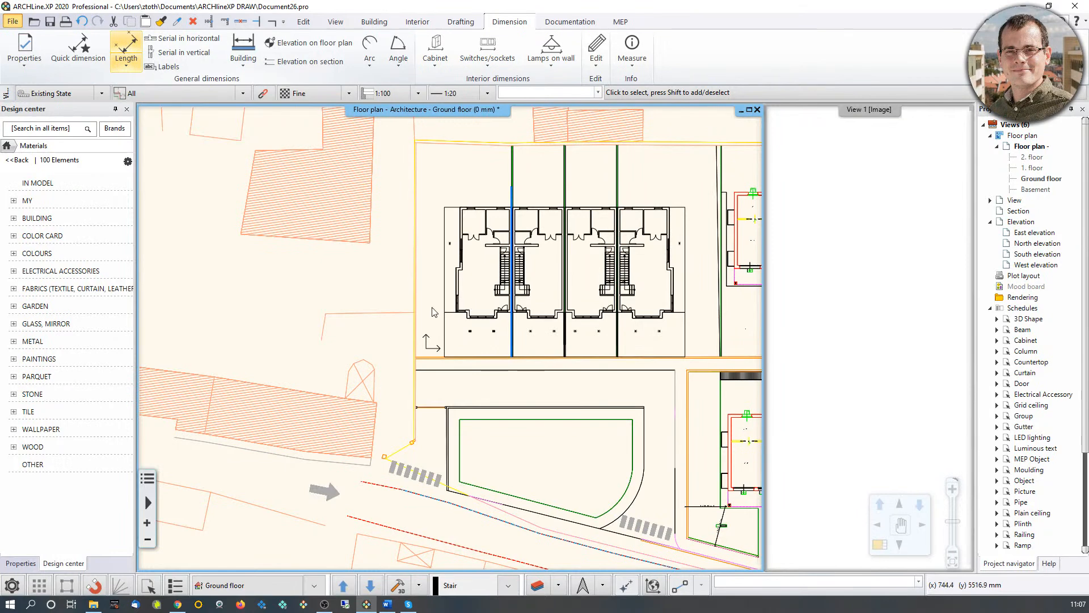
{"action": "scroll", "coordinate": [427, 326], "scroll_direction": "up", "scroll_amount": 2}
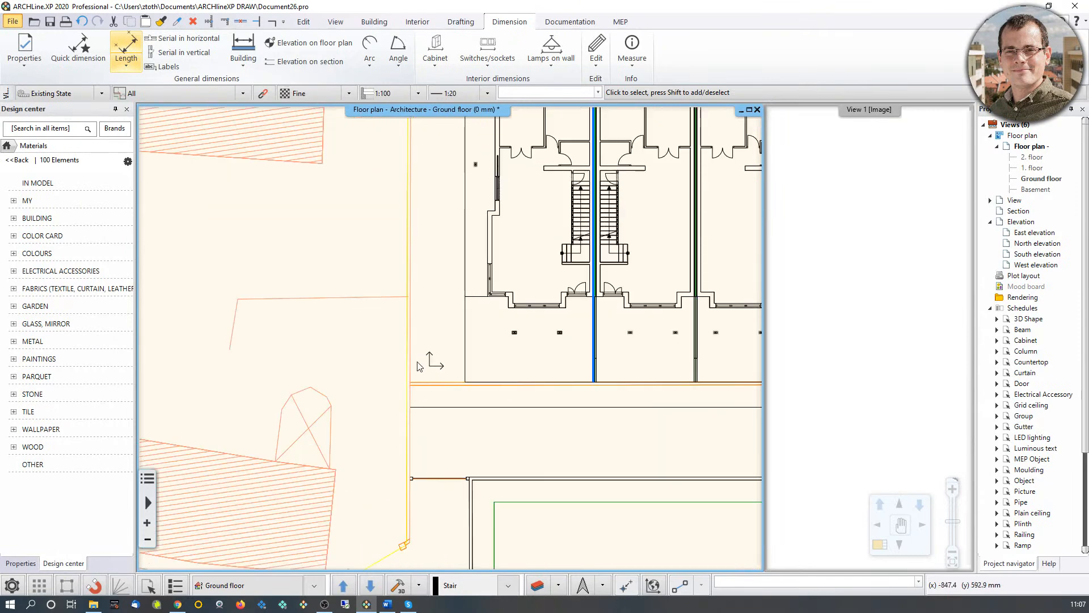
Step: Relocate the project origin to the lower-left corner of the plot containing the row-house plan
{"action": "mouse_move", "coordinate": [405, 386]}
{"action": "middle_mouse_down"}
{"action": "mouse_move", "coordinate": [387, 378]}
{"action": "mouse_move", "coordinate": [380, 391]}
{"action": "middle_mouse_up"}
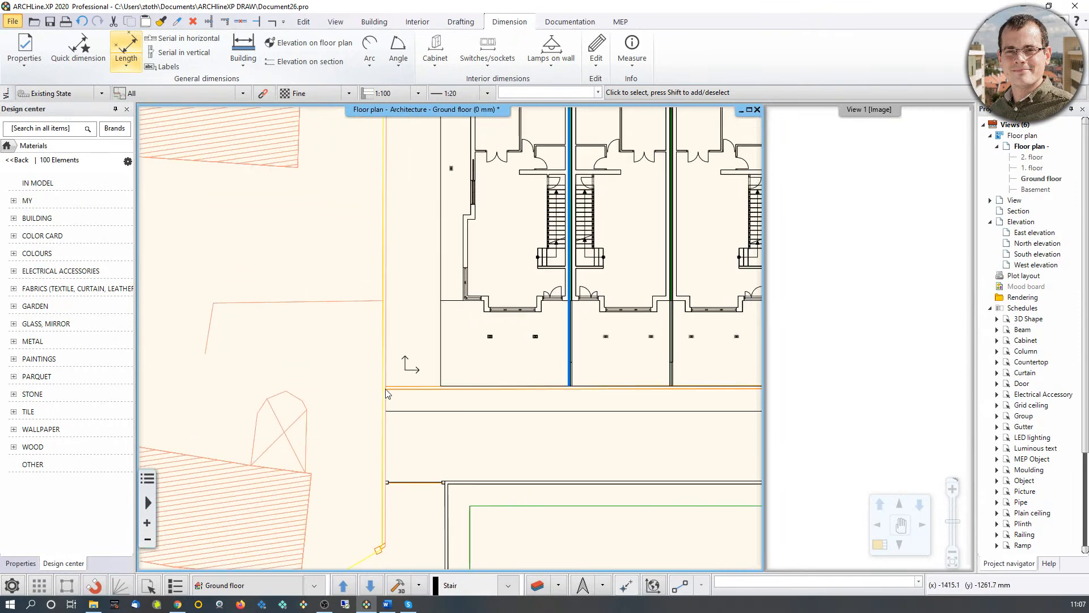
{"action": "scroll", "coordinate": [393, 384], "scroll_direction": "up", "scroll_amount": 1}
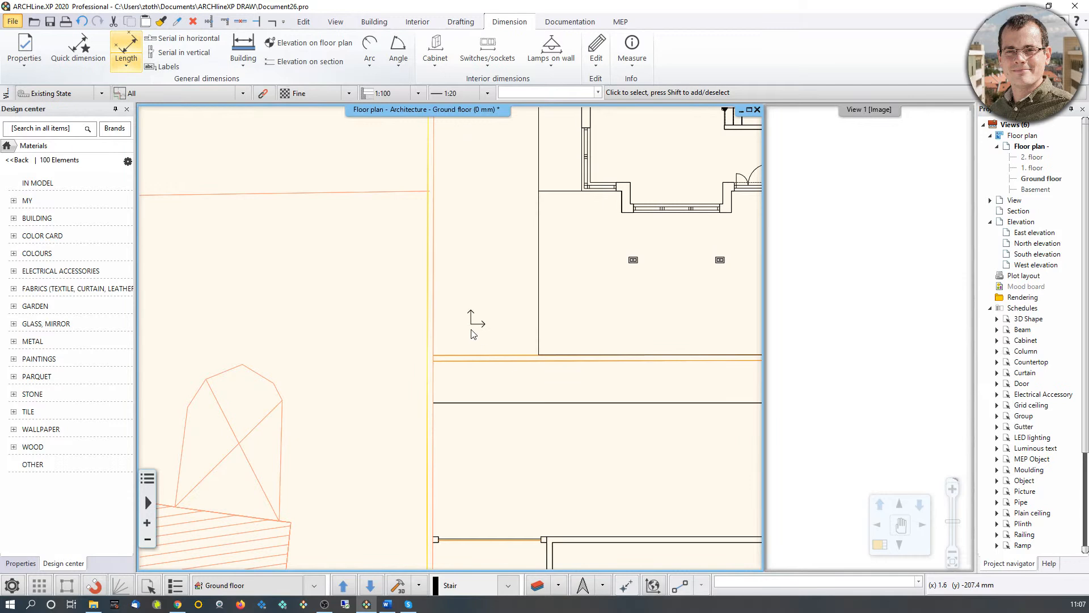
{"action": "left_click", "coordinate": [308, 22]}
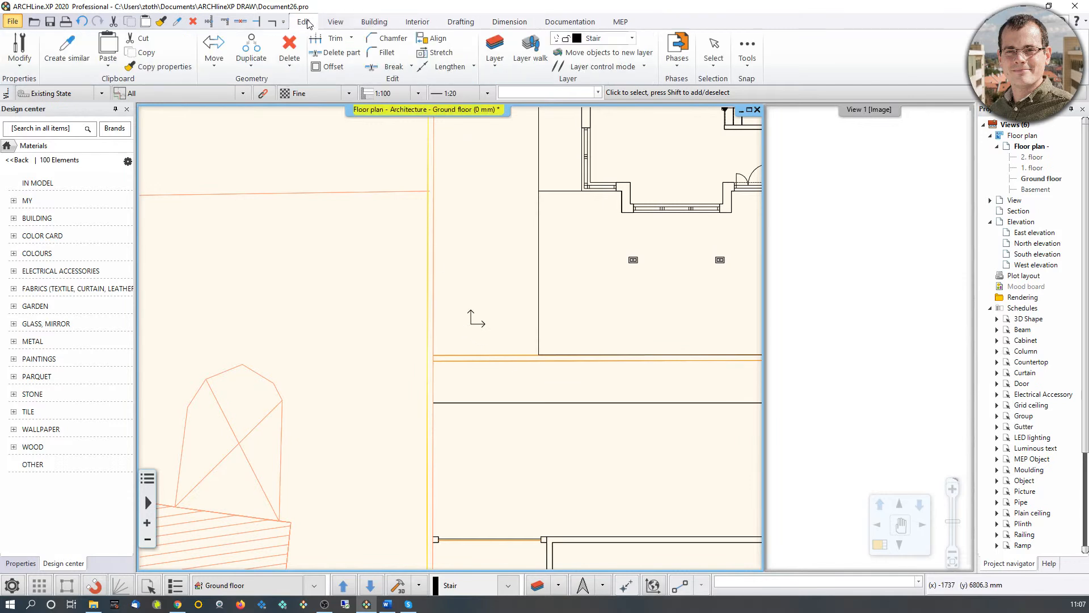
{"action": "left_click", "coordinate": [220, 69]}
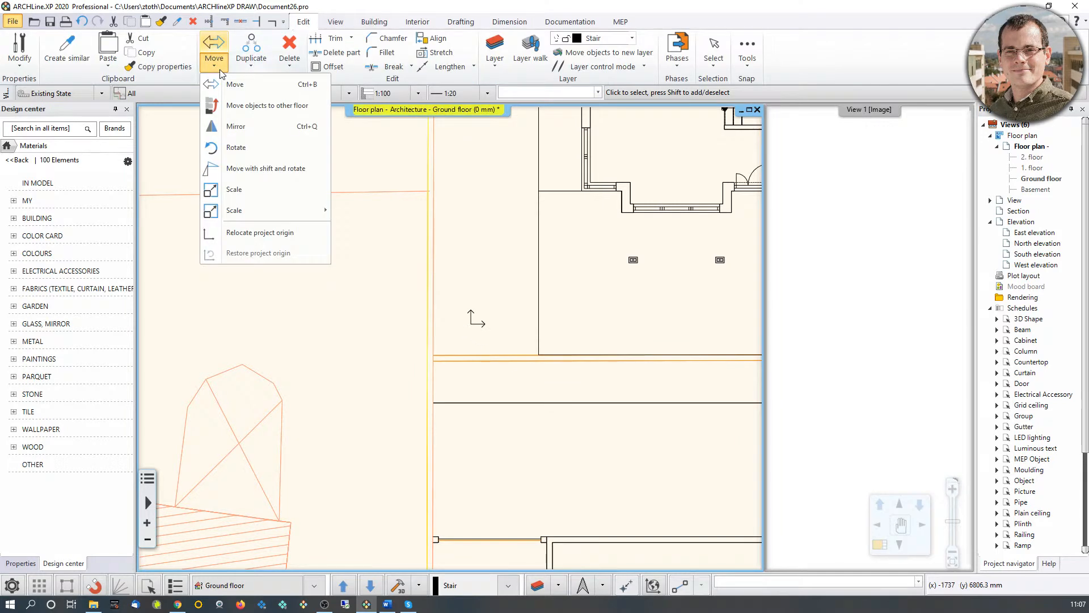
{"action": "left_click", "coordinate": [309, 236]}
{"action": "scroll", "coordinate": [427, 355], "scroll_direction": "up", "scroll_amount": 1}
{"action": "scroll", "coordinate": [431, 357], "scroll_direction": "up", "scroll_amount": 3}
{"action": "left_click", "coordinate": [461, 321]}
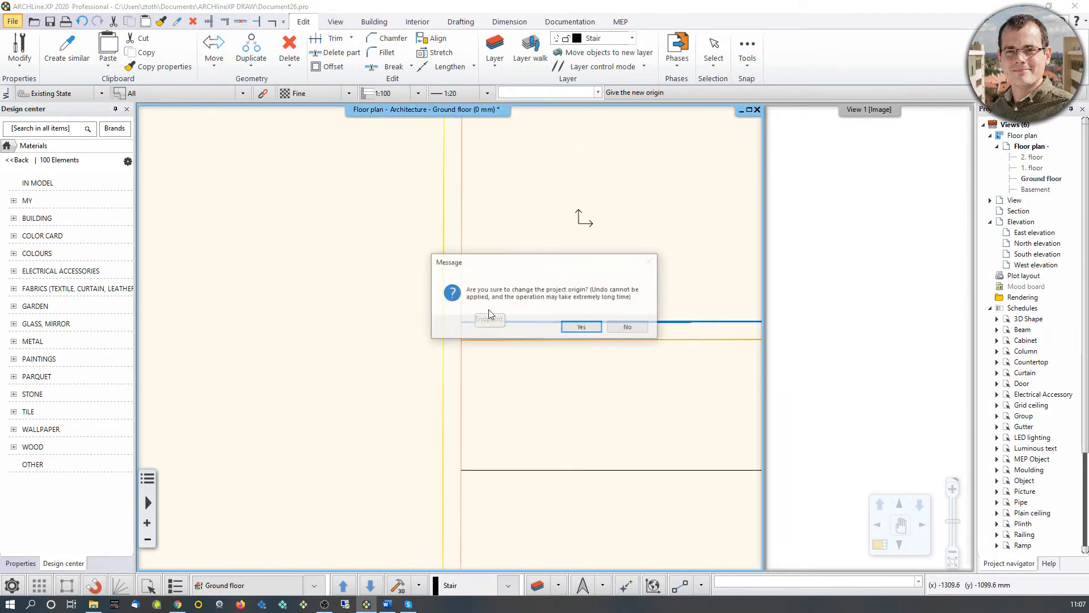
{"action": "left_click", "coordinate": [580, 327]}
{"action": "scroll", "coordinate": [499, 307], "scroll_direction": "down", "scroll_amount": 4}
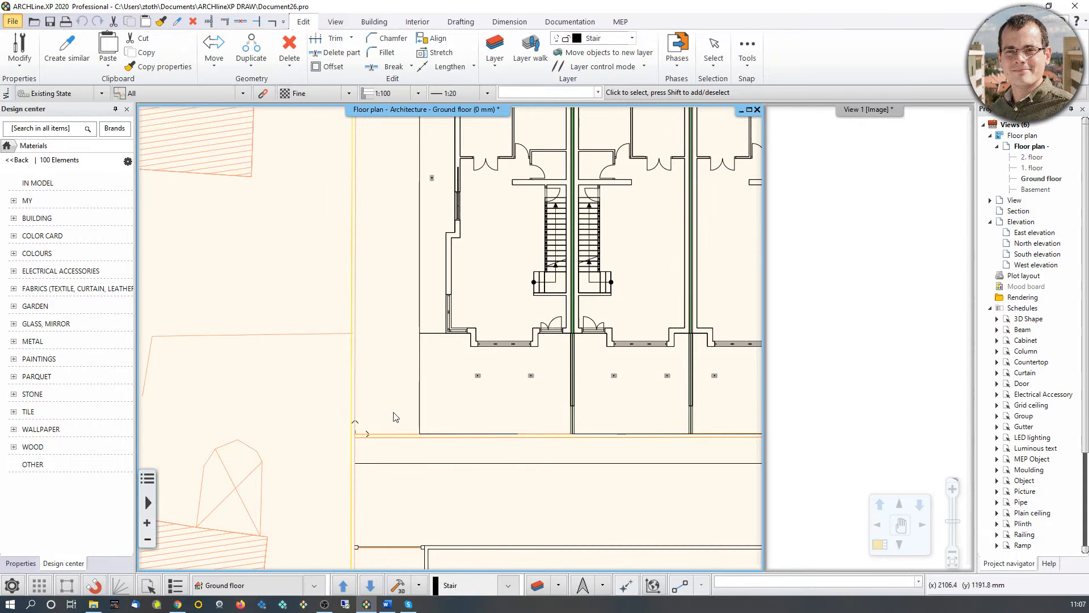
Step: Restore the original project origin
{"action": "left_click", "coordinate": [213, 66]}
{"action": "left_click", "coordinate": [284, 253]}
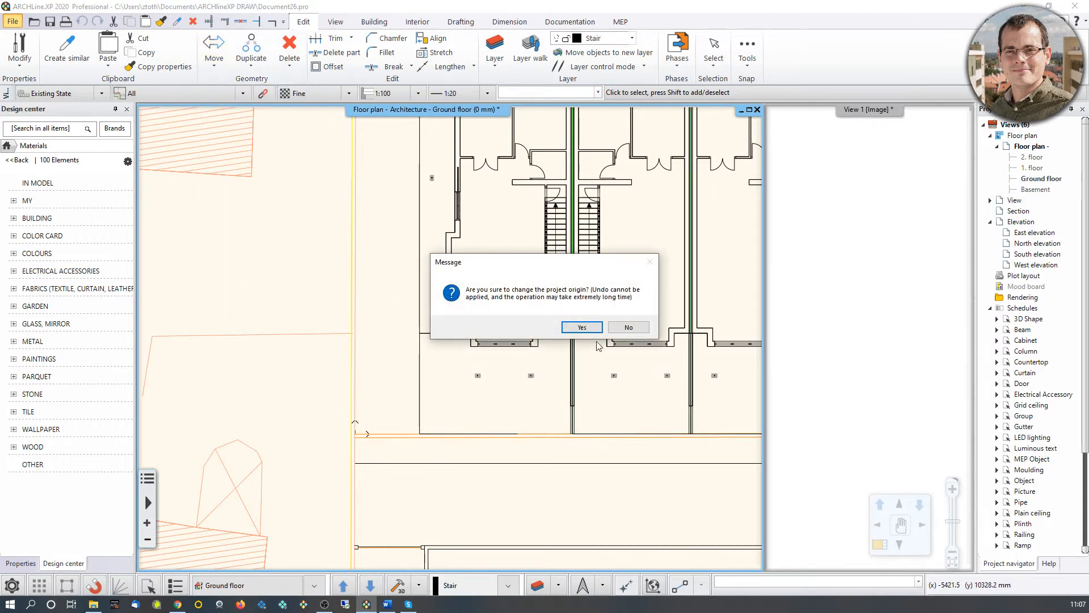
{"action": "key", "text": "Return"}
{"action": "scroll", "coordinate": [400, 352], "scroll_direction": "down", "scroll_amount": 5}
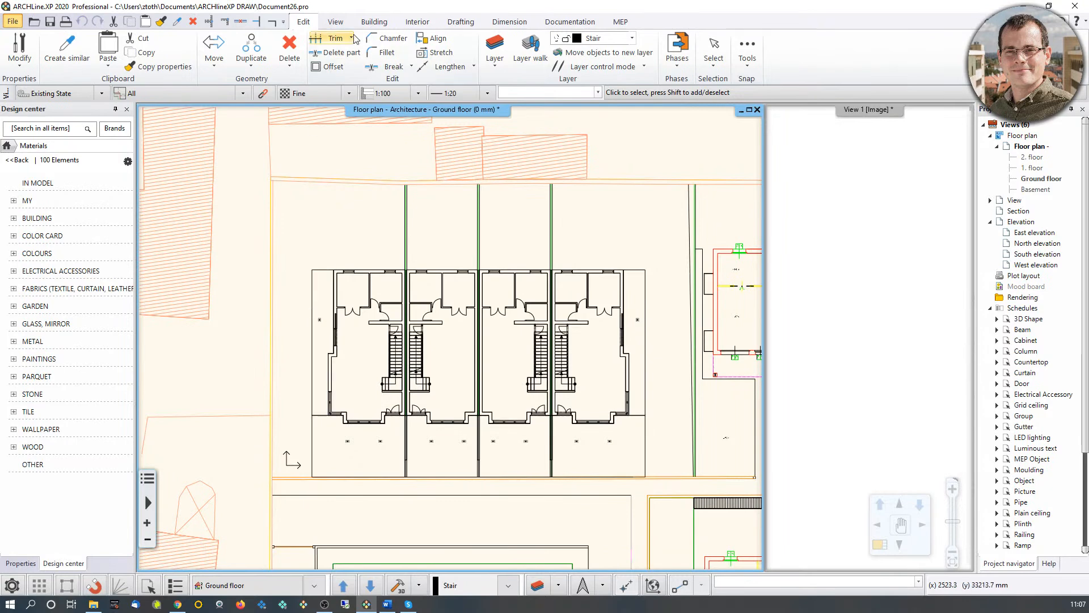
Step: Review the default wall properties and the list of available wall styles
{"action": "left_click", "coordinate": [372, 22]}
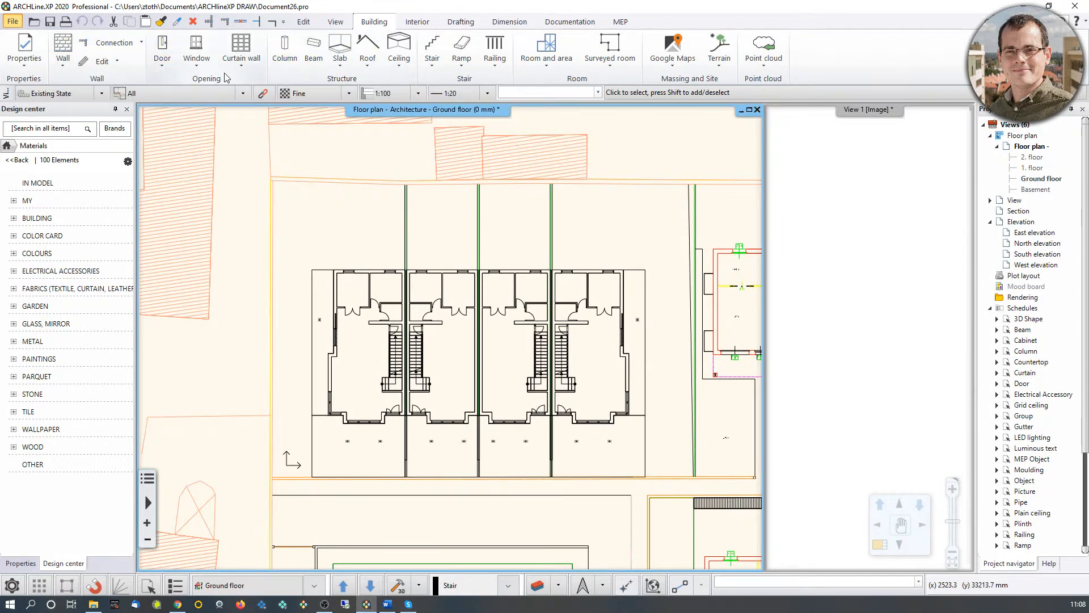
{"action": "middle_click_drag", "start_coordinate": [416, 247], "coordinate": [426, 224]}
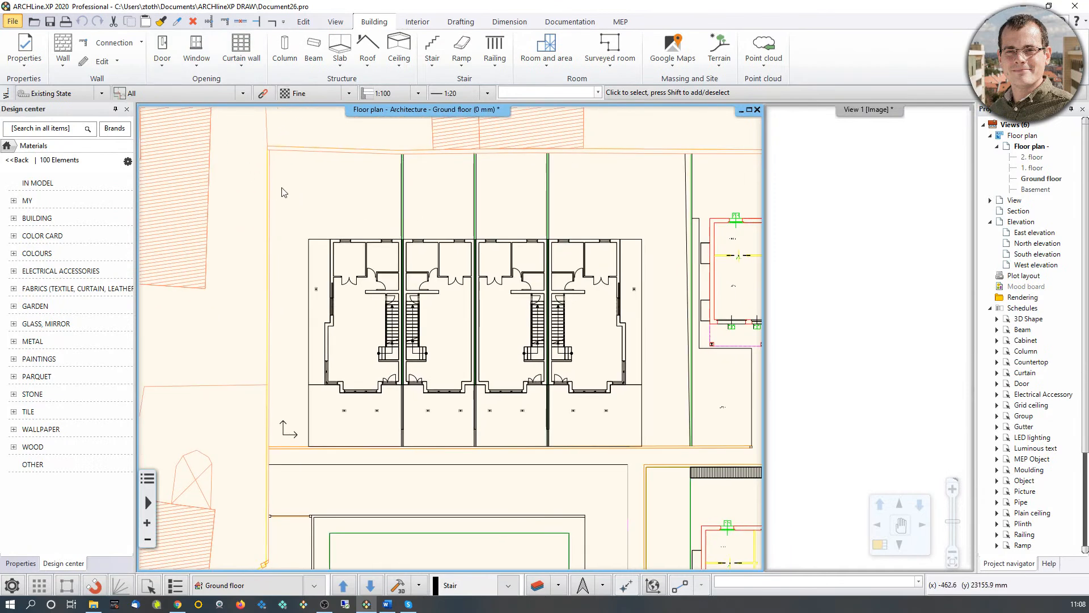
{"action": "scroll", "coordinate": [363, 235], "scroll_direction": "up", "scroll_amount": 3}
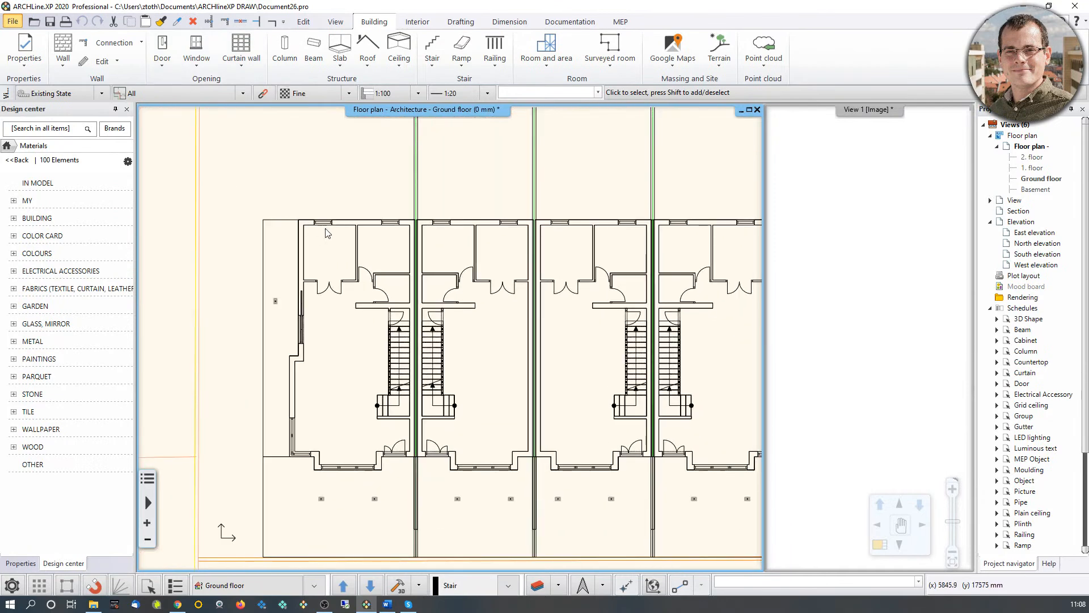
{"action": "scroll", "coordinate": [453, 323], "scroll_direction": "up", "scroll_amount": 3}
{"action": "scroll", "coordinate": [536, 313], "scroll_direction": "down", "scroll_amount": 2}
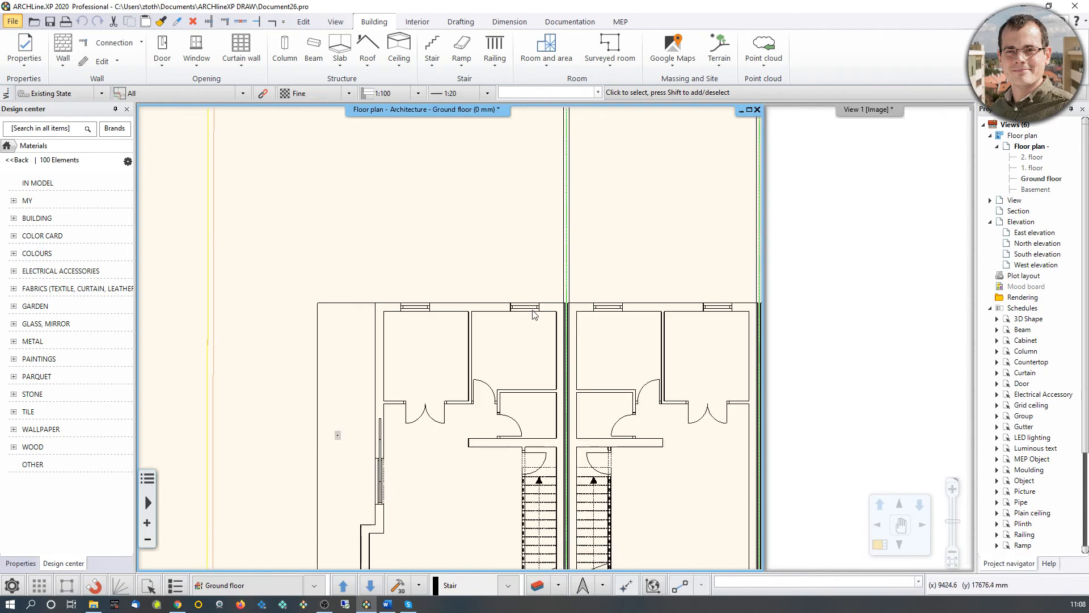
{"action": "left_click", "coordinate": [66, 63]}
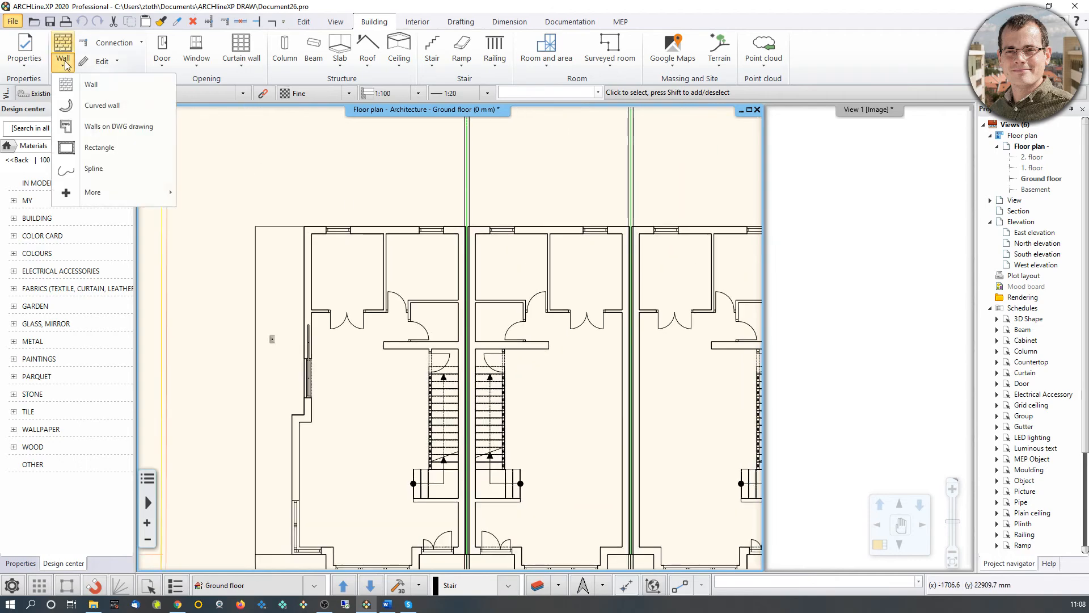
{"action": "right_click", "coordinate": [80, 88]}
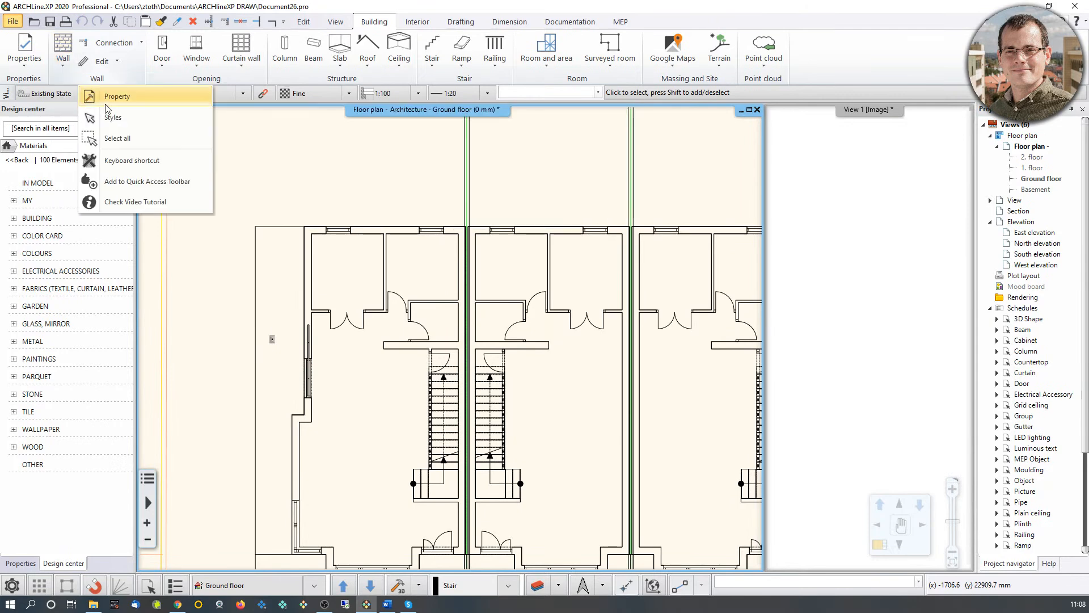
{"action": "left_click", "coordinate": [112, 98]}
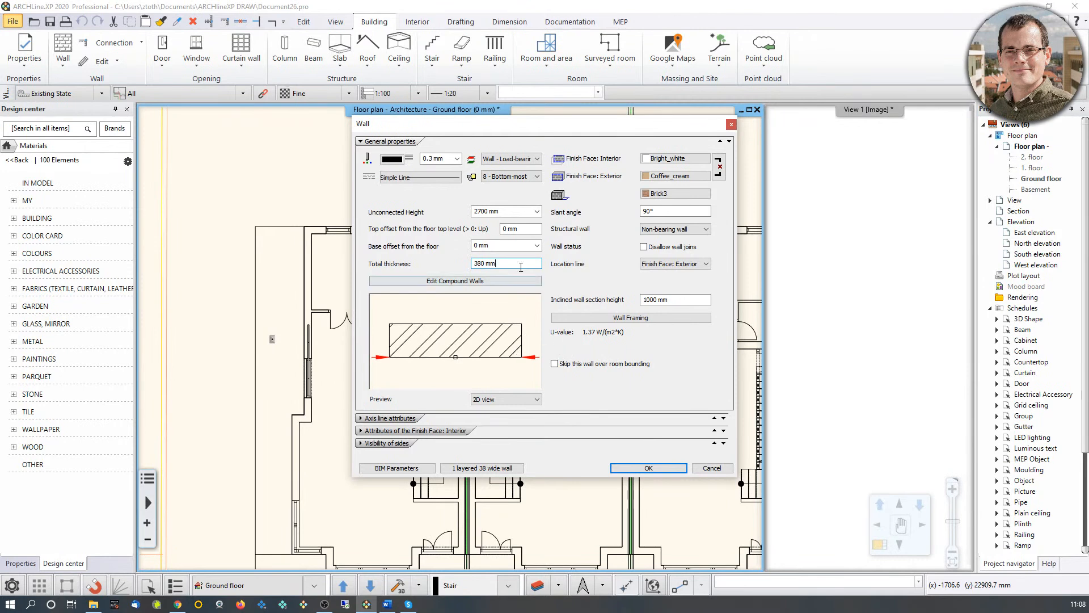
{"action": "left_click", "coordinate": [498, 469]}
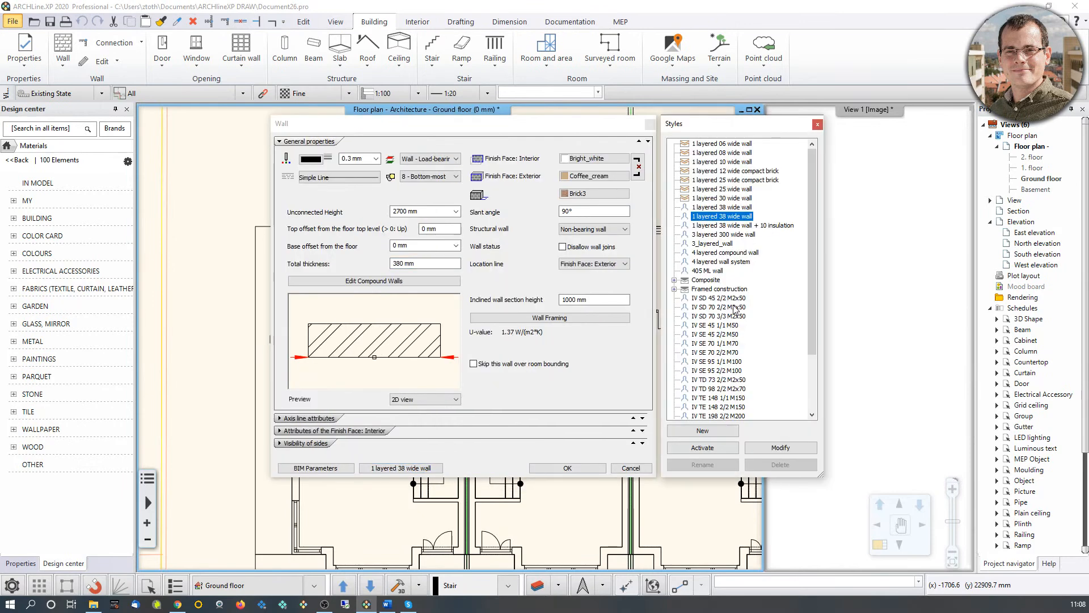
{"action": "left_click", "coordinate": [818, 124]}
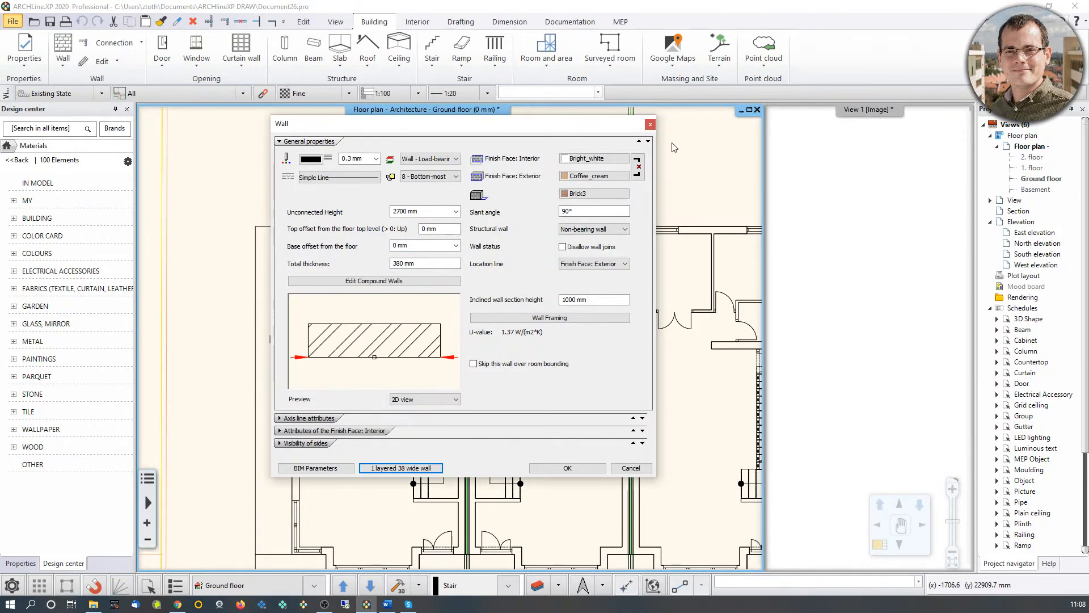
{"action": "left_click", "coordinate": [650, 125]}
Step: Start the Wall command and, after previewing several styles, choose the second composite style 110mm Single Brick + 10mm Render
{"action": "middle_click_drag", "start_coordinate": [295, 204], "coordinate": [410, 339]}
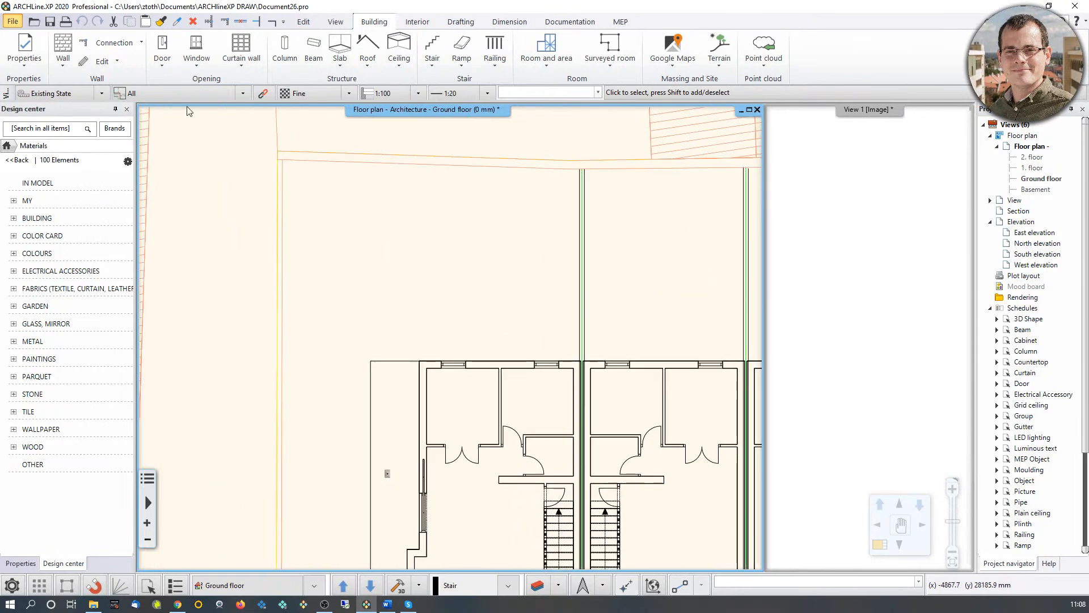
{"action": "left_click", "coordinate": [63, 49]}
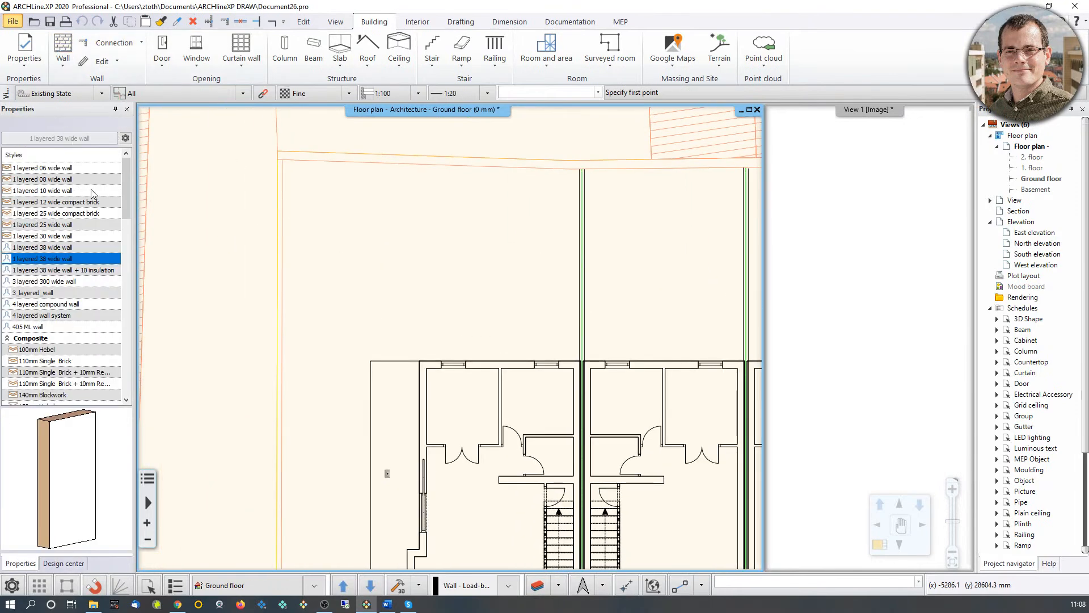
{"action": "left_click", "coordinate": [55, 191]}
{"action": "left_click", "coordinate": [55, 203]}
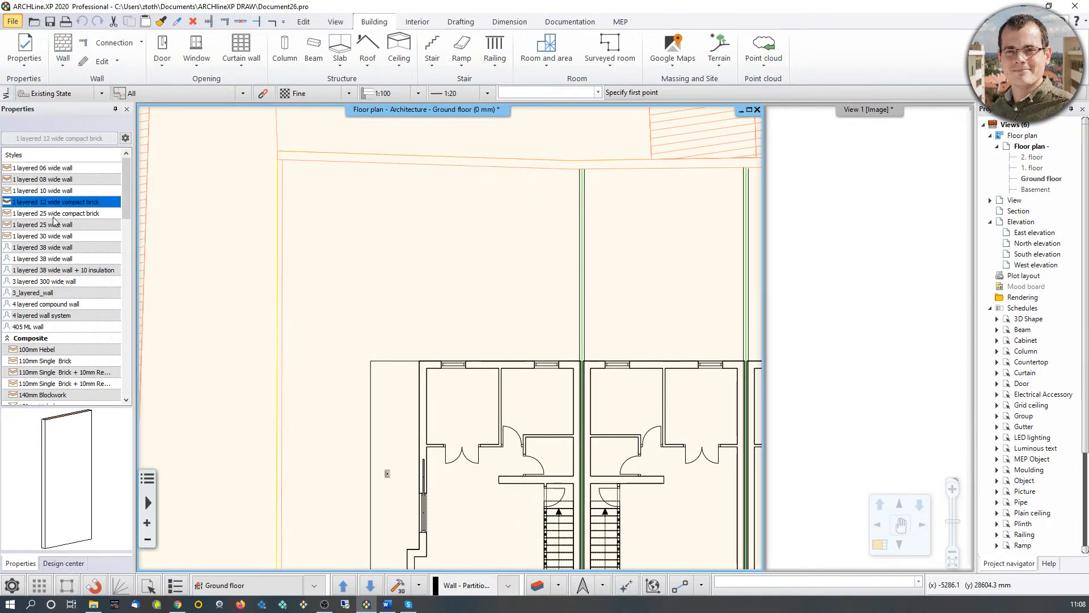
{"action": "left_click", "coordinate": [54, 225]}
{"action": "scroll", "coordinate": [55, 253], "scroll_direction": "down", "scroll_amount": 2}
{"action": "left_click", "coordinate": [52, 305]}
{"action": "left_click", "coordinate": [54, 339]}
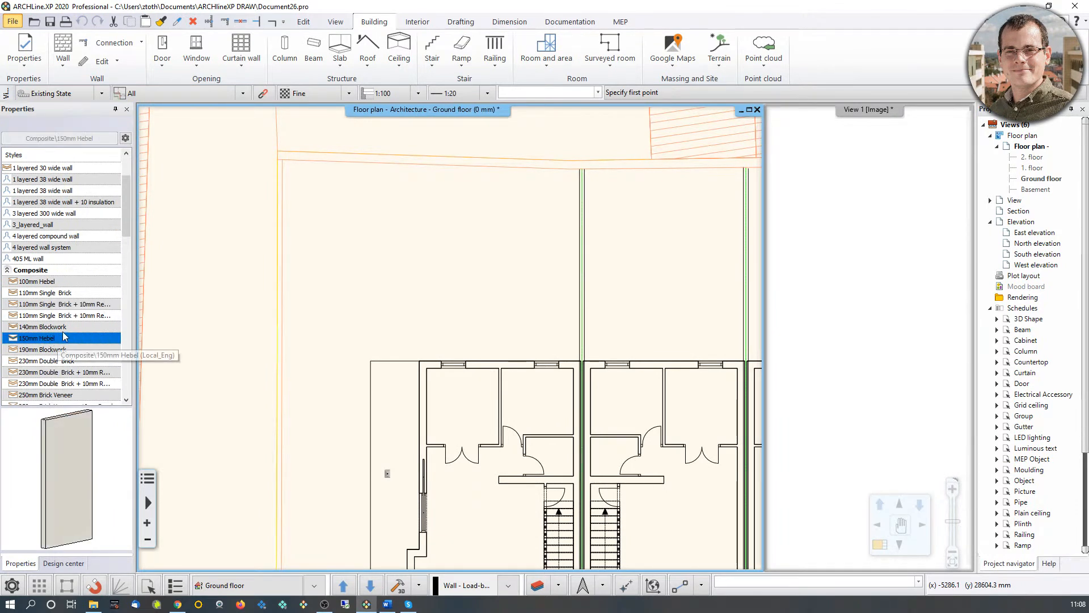
{"action": "left_click", "coordinate": [75, 315]}
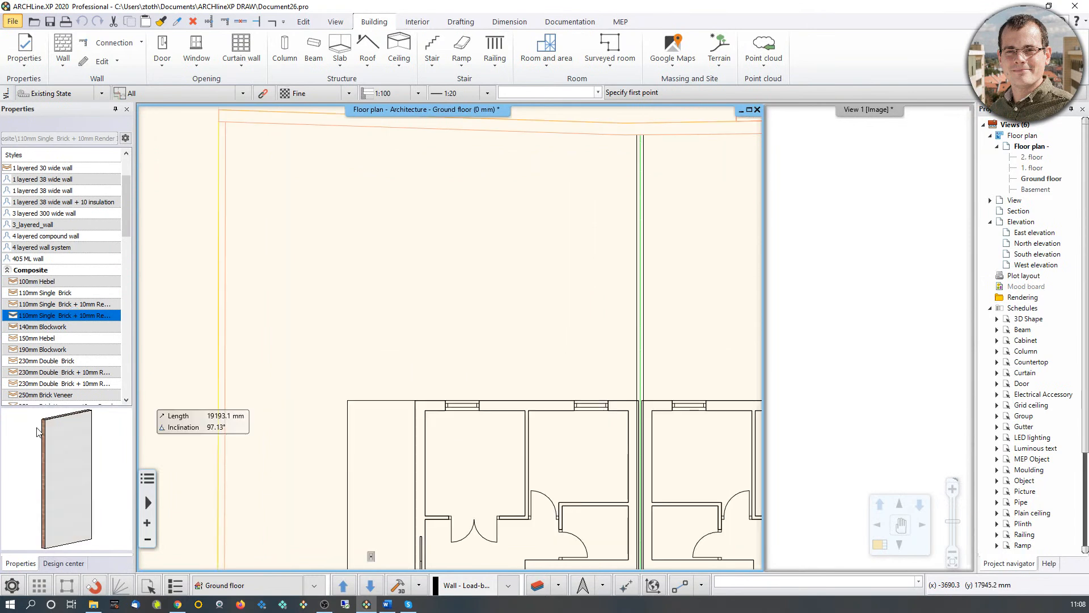
Step: Draw a horizontal trial wall about 3375 mm long above the row-house plan and inspect it in 3D
{"action": "left_click", "coordinate": [326, 329]}
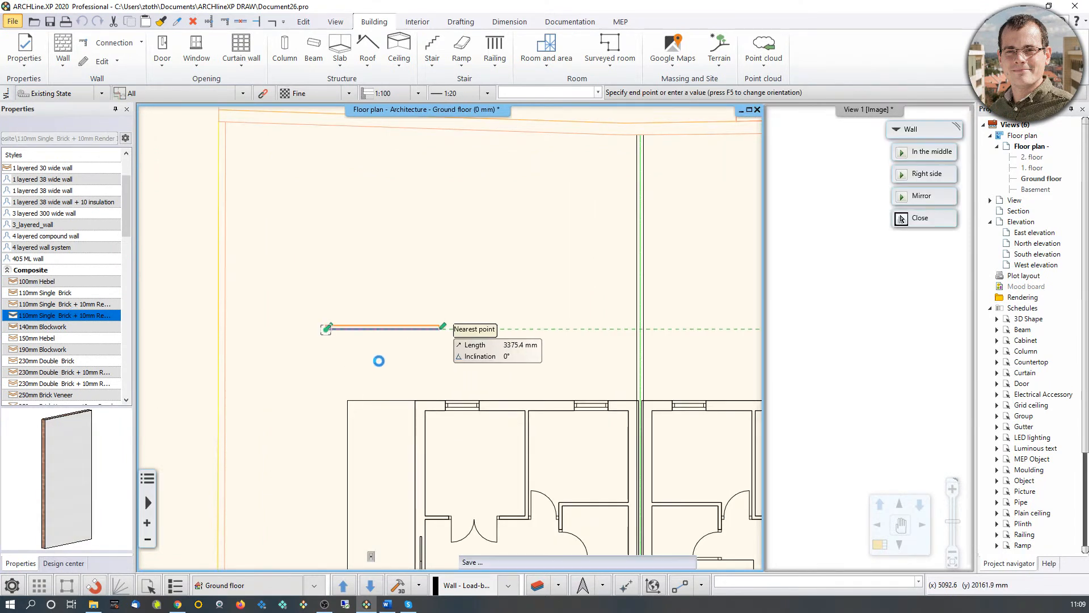
{"action": "key", "text": "Escape"}
{"action": "scroll", "coordinate": [390, 362], "scroll_direction": "up", "scroll_amount": 3}
{"action": "key", "text": "Escape"}
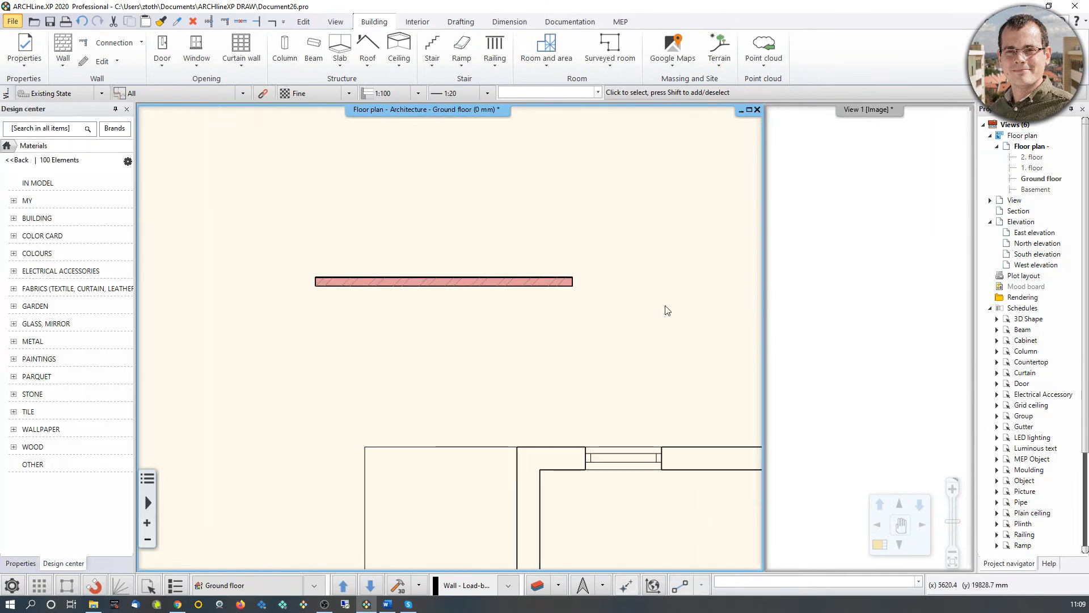
{"action": "left_click", "coordinate": [888, 302]}
{"action": "middle_click_drag", "start_coordinate": [861, 323], "coordinate": [818, 325]}
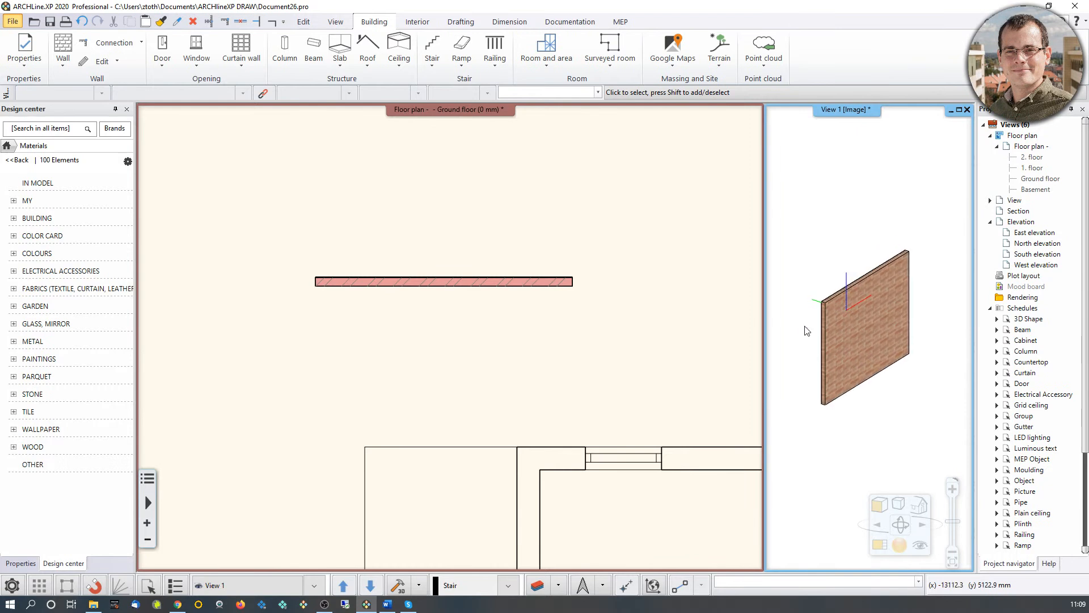
{"action": "left_click", "coordinate": [586, 331]}
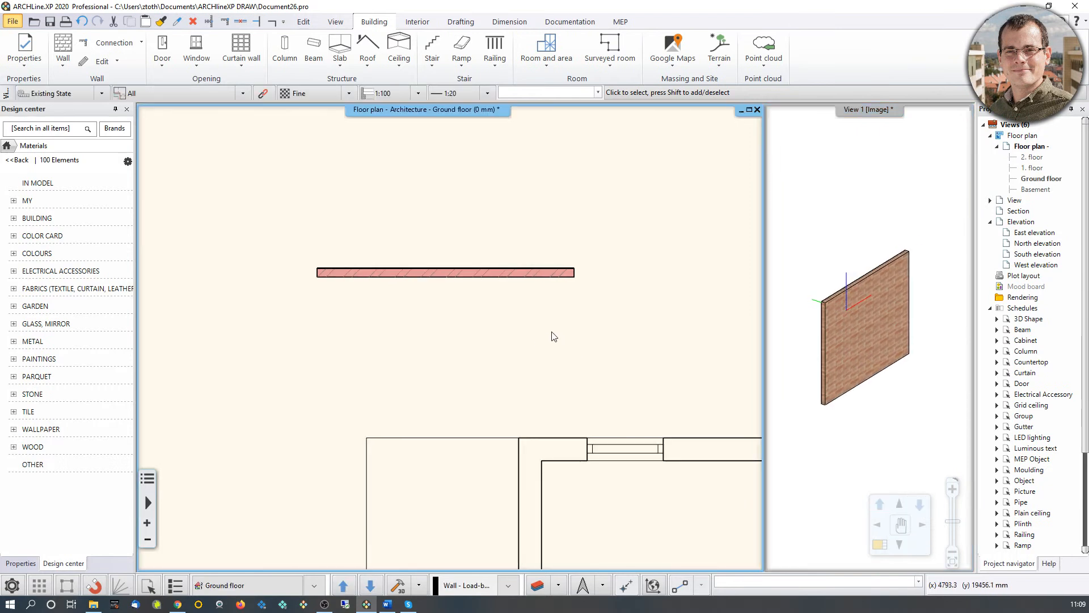
{"action": "scroll", "coordinate": [553, 344], "scroll_direction": "down", "scroll_amount": 3}
{"action": "middle_click_drag", "start_coordinate": [511, 402], "coordinate": [419, 268]}
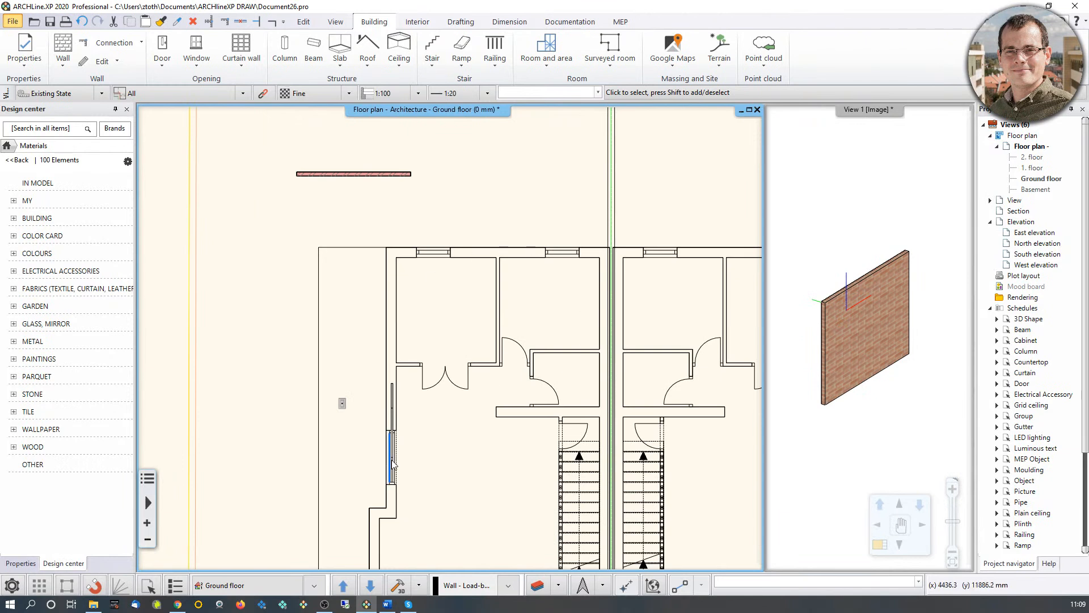
{"action": "left_click", "coordinate": [60, 59]}
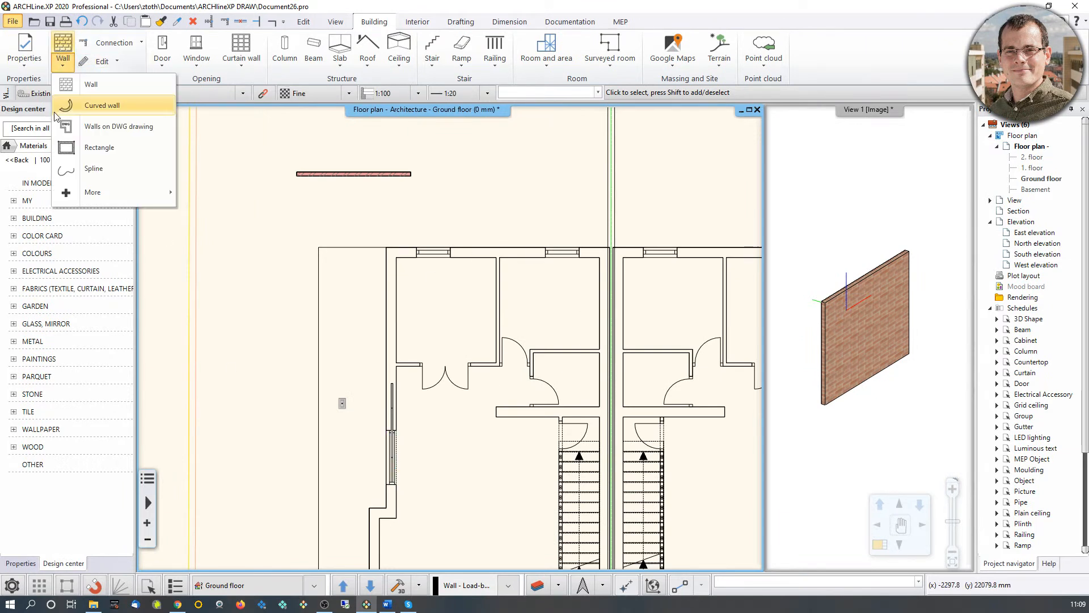
{"action": "left_click", "coordinate": [67, 58]}
{"action": "left_click", "coordinate": [63, 46]}
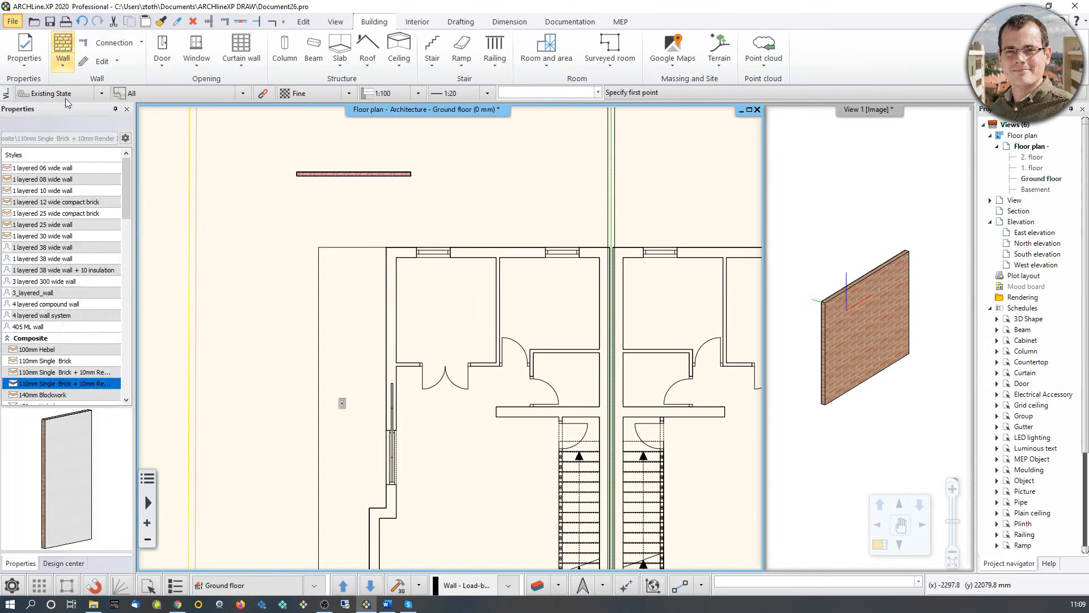
{"action": "scroll", "coordinate": [54, 311], "scroll_direction": "down", "scroll_amount": 2}
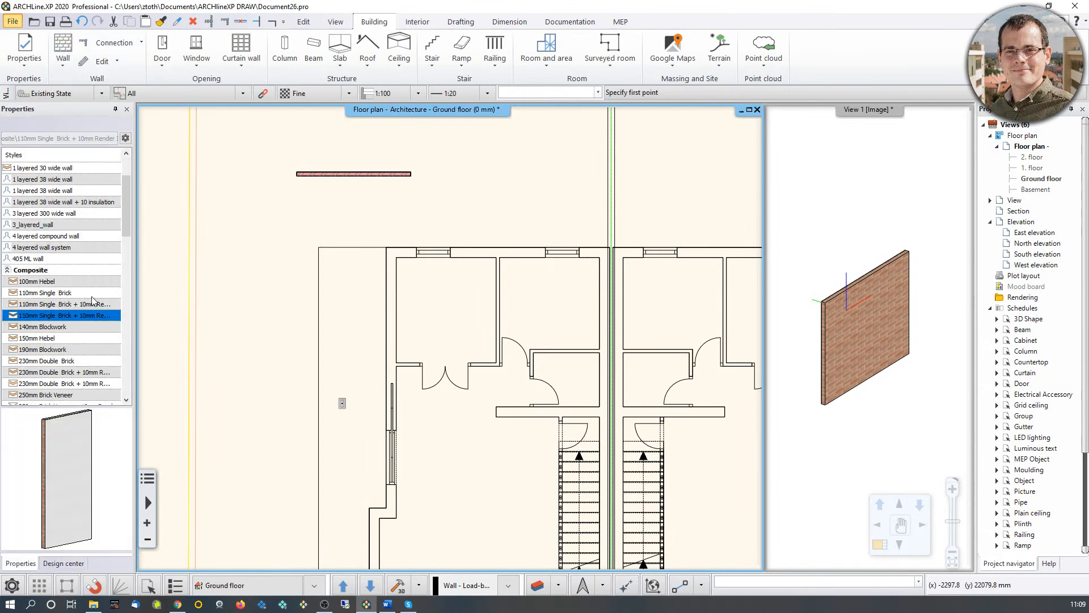
{"action": "right_click", "coordinate": [301, 192]}
{"action": "right_click", "coordinate": [298, 193]}
Step: Delete the trial wall above the row-house plan
{"action": "right_click", "coordinate": [268, 156]}
{"action": "left_click_drag", "start_coordinate": [269, 150], "coordinate": [463, 200]}
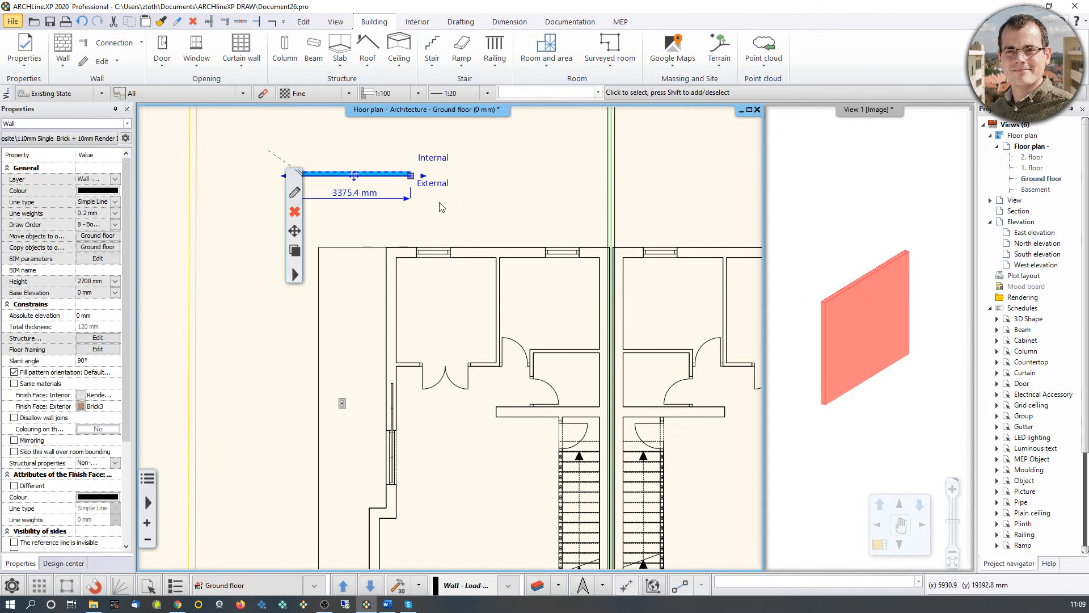
{"action": "key", "text": "Delete"}
Step: Start Walls on DWG drawing and trace the leftmost row house's upper exterior wall with the 110mm Single Brick + 10mm Render style
{"action": "middle_click_drag", "start_coordinate": [417, 264], "coordinate": [348, 215]}
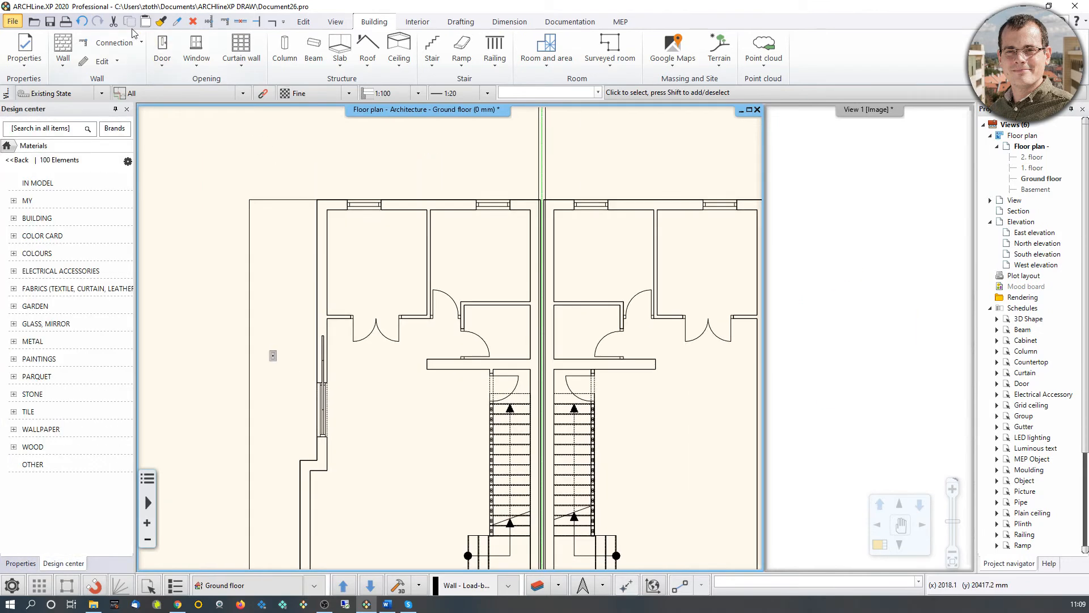
{"action": "left_click", "coordinate": [63, 57]}
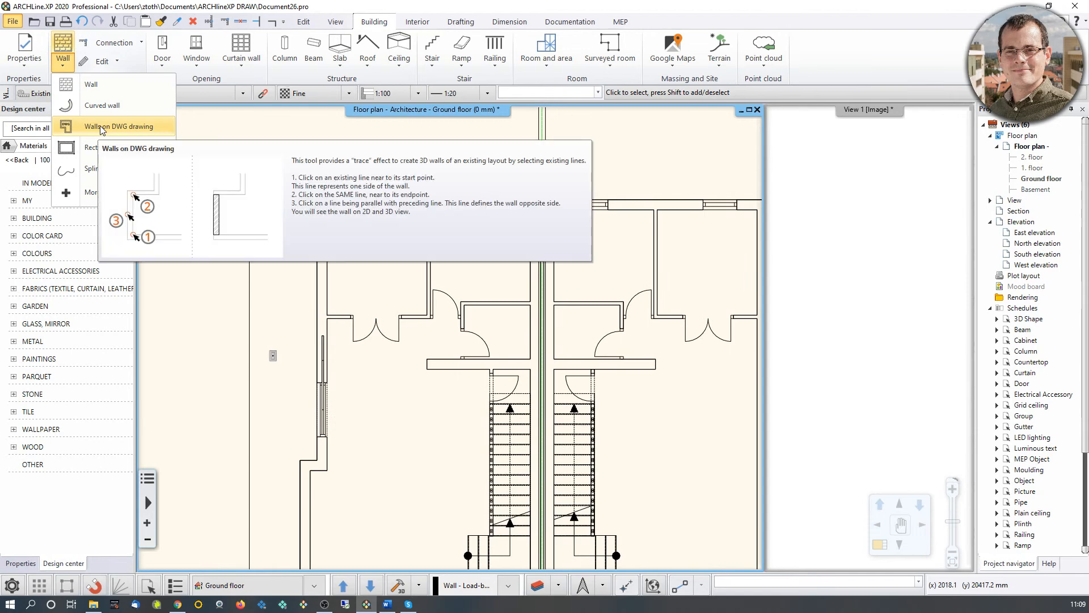
{"action": "left_click", "coordinate": [118, 126]}
{"action": "scroll", "coordinate": [454, 272], "scroll_direction": "up", "scroll_amount": 3}
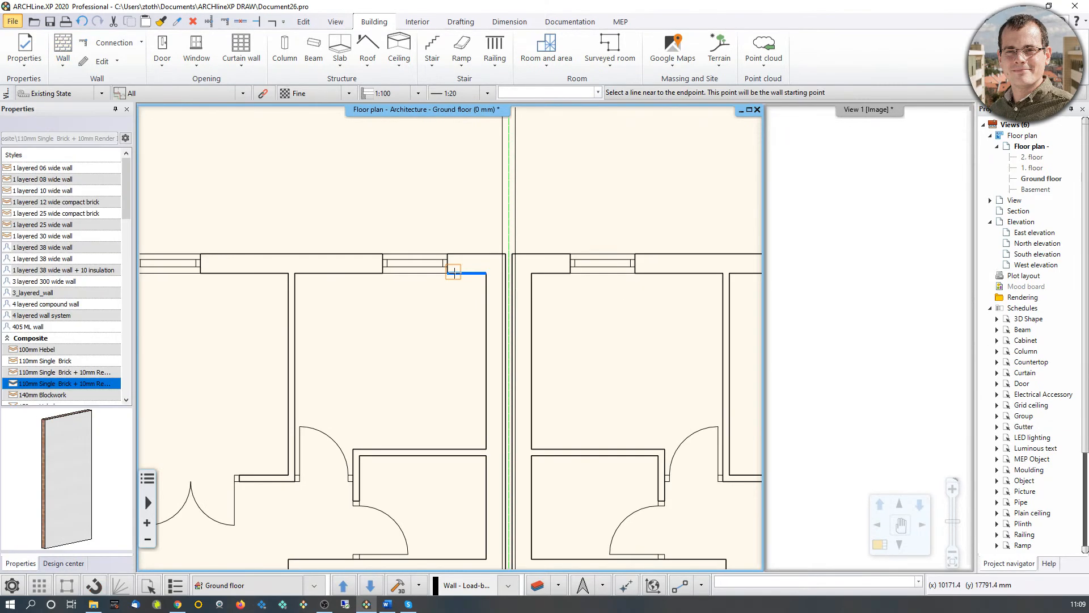
{"action": "middle_click_drag", "start_coordinate": [454, 273], "coordinate": [603, 270]}
{"action": "left_click", "coordinate": [261, 272]}
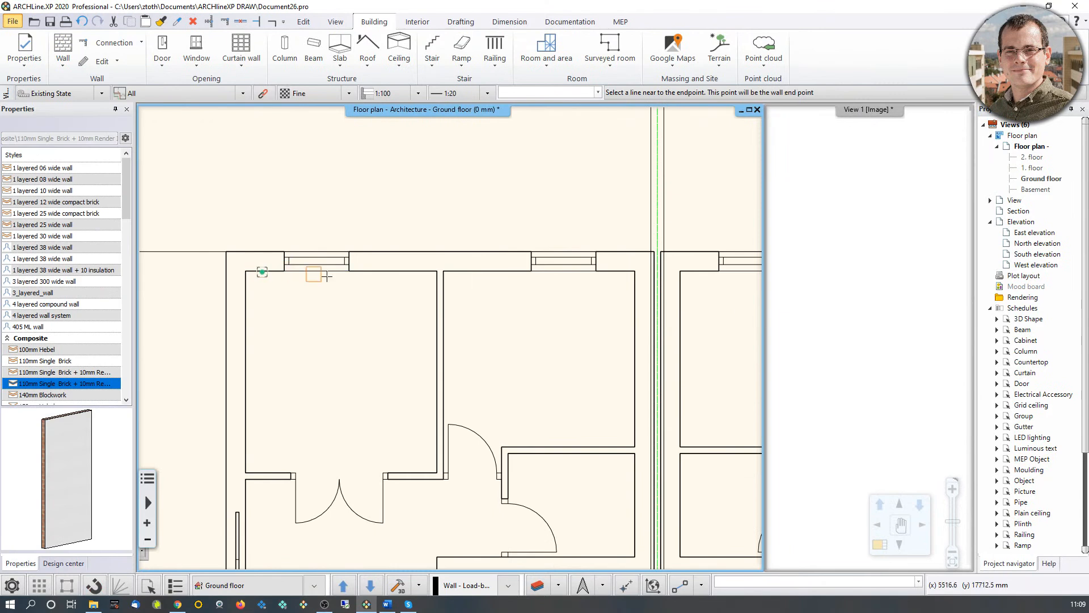
{"action": "left_click", "coordinate": [446, 251]}
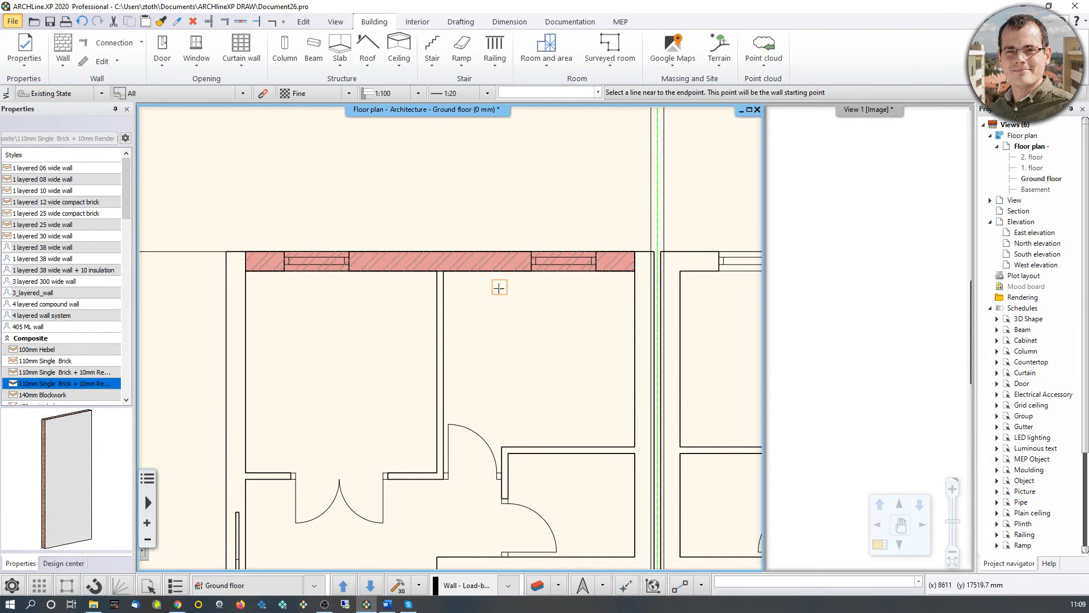
Step: End the tracing command and delete the traced upper exterior wall
{"action": "key", "text": "Escape"}
{"action": "left_click", "coordinate": [862, 326]}
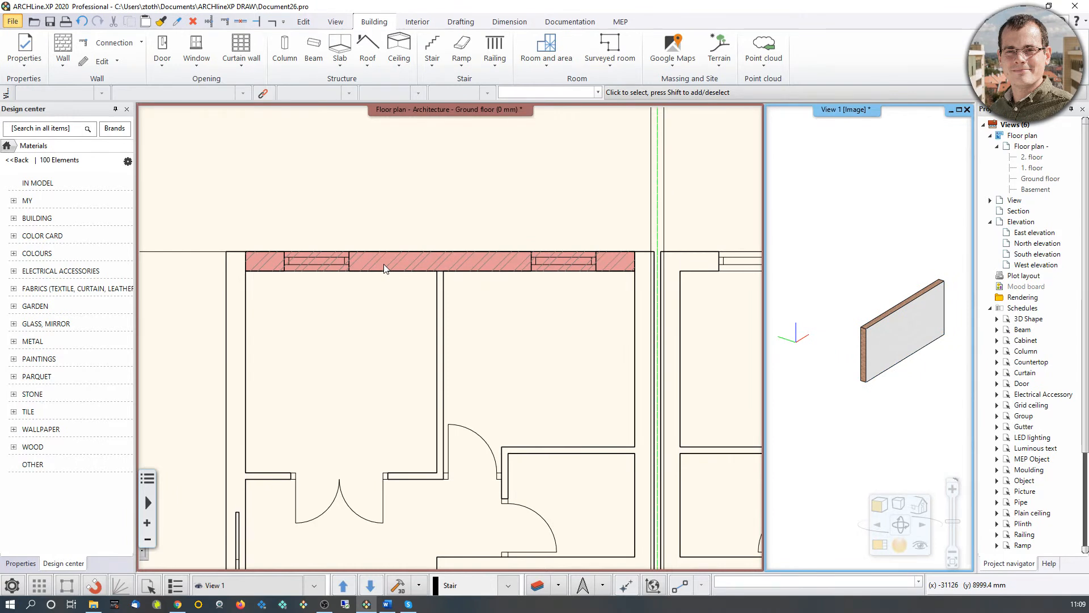
{"action": "key", "text": "Delete"}
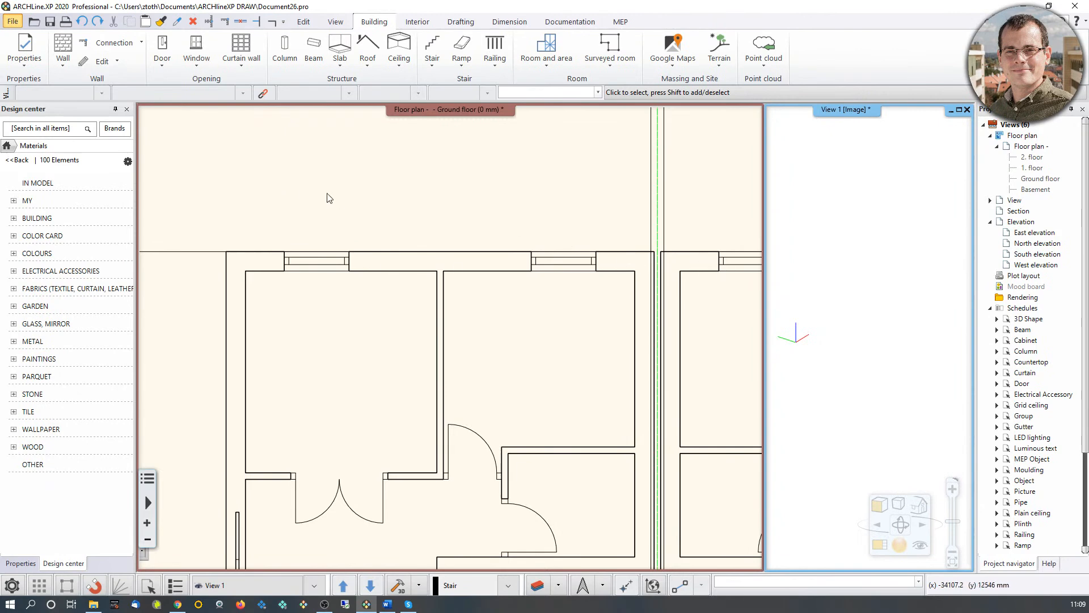
Step: Choose the 1 layered 30 wide wall style and trace the house's upper exterior wall using Walls on DWG drawing
{"action": "left_click", "coordinate": [63, 46]}
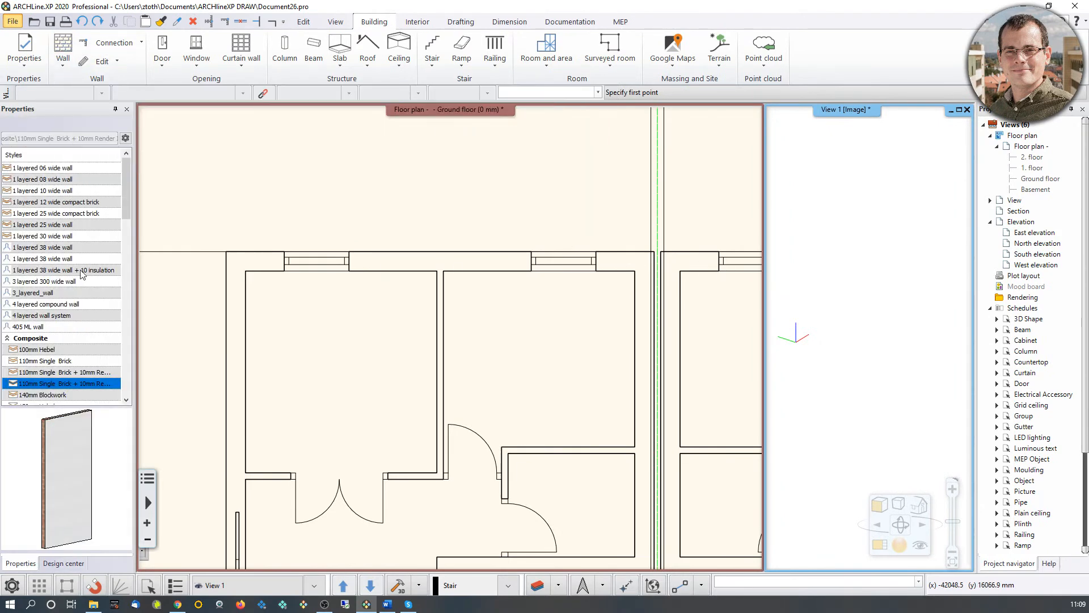
{"action": "left_click", "coordinate": [66, 237]}
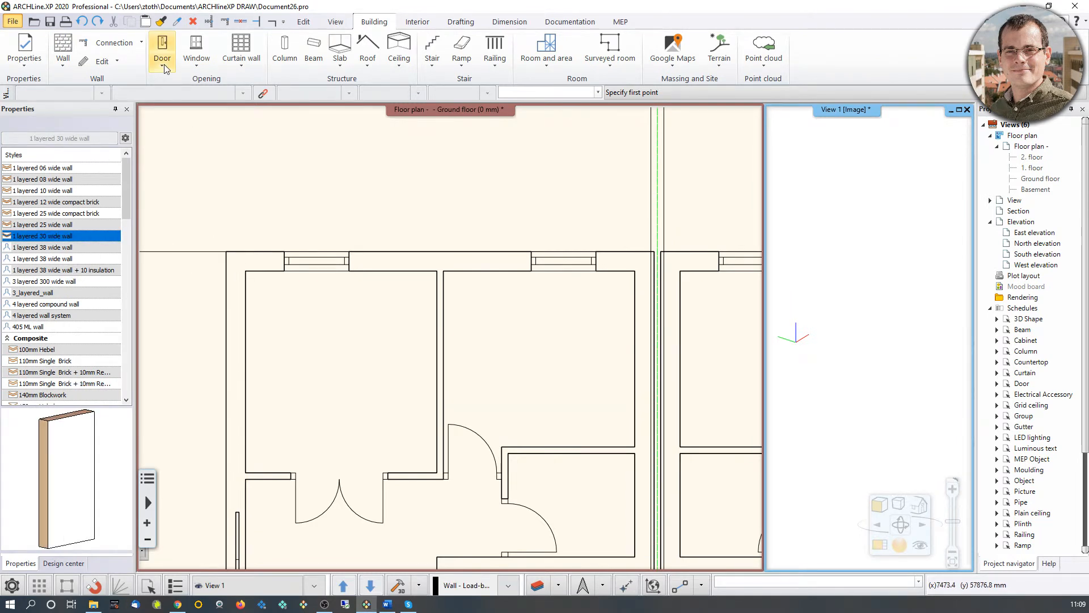
{"action": "left_click", "coordinate": [63, 63]}
{"action": "left_click", "coordinate": [94, 126]}
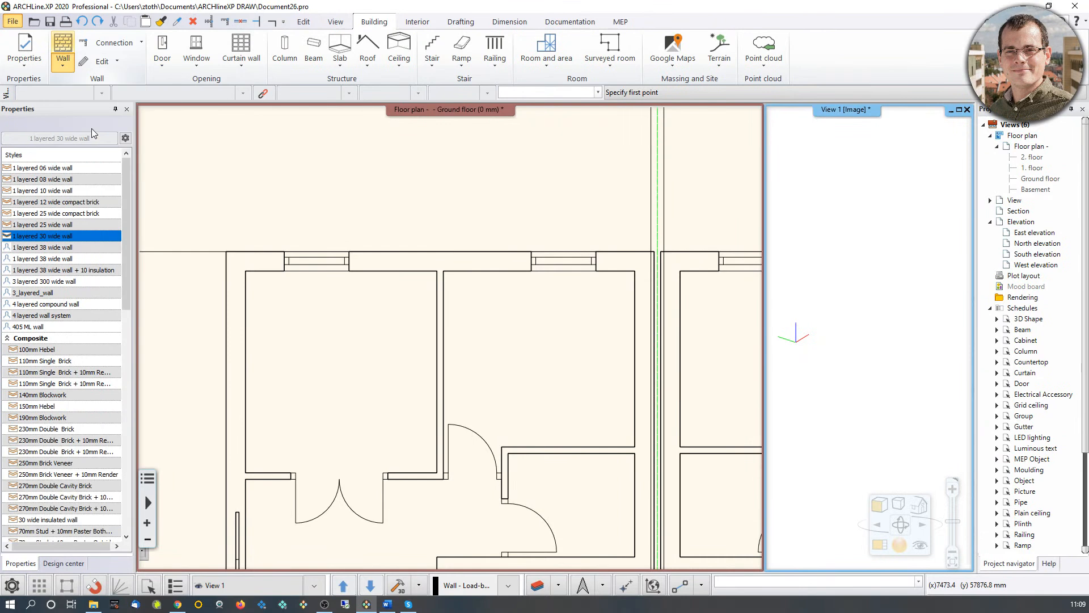
{"action": "left_click", "coordinate": [624, 272]}
{"action": "left_click", "coordinate": [456, 252]}
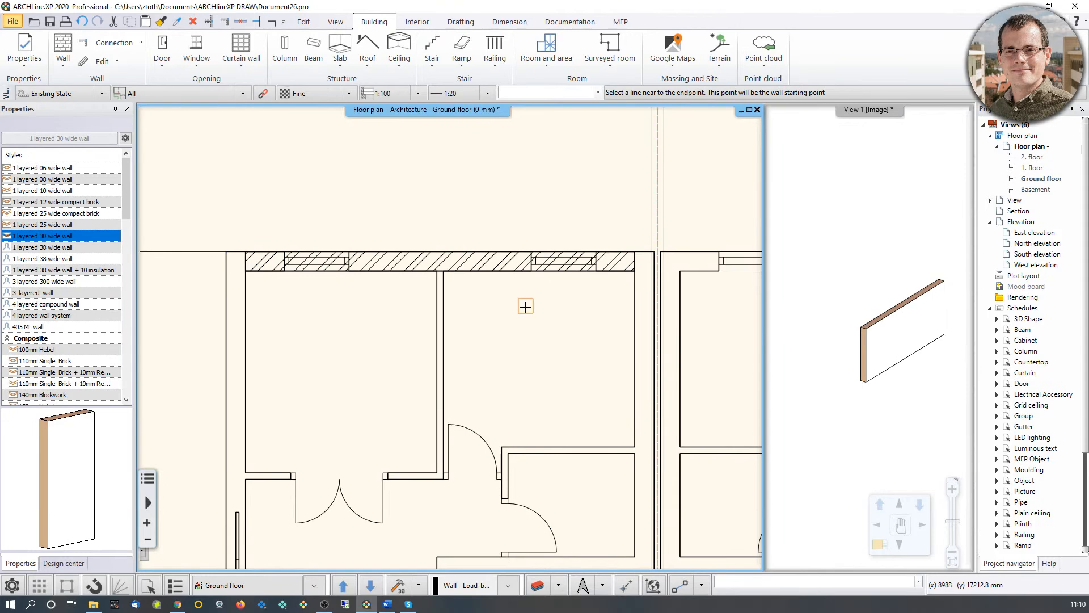
Step: Trace the long party wall between the first and second houses, from the upper wall down to the entrance front
{"action": "middle_click_drag", "start_coordinate": [759, 354], "coordinate": [681, 205]}
{"action": "left_click", "coordinate": [556, 179]}
{"action": "middle_click_drag", "start_coordinate": [543, 421], "coordinate": [526, 126]}
{"action": "middle_click_drag", "start_coordinate": [499, 406], "coordinate": [487, 187]}
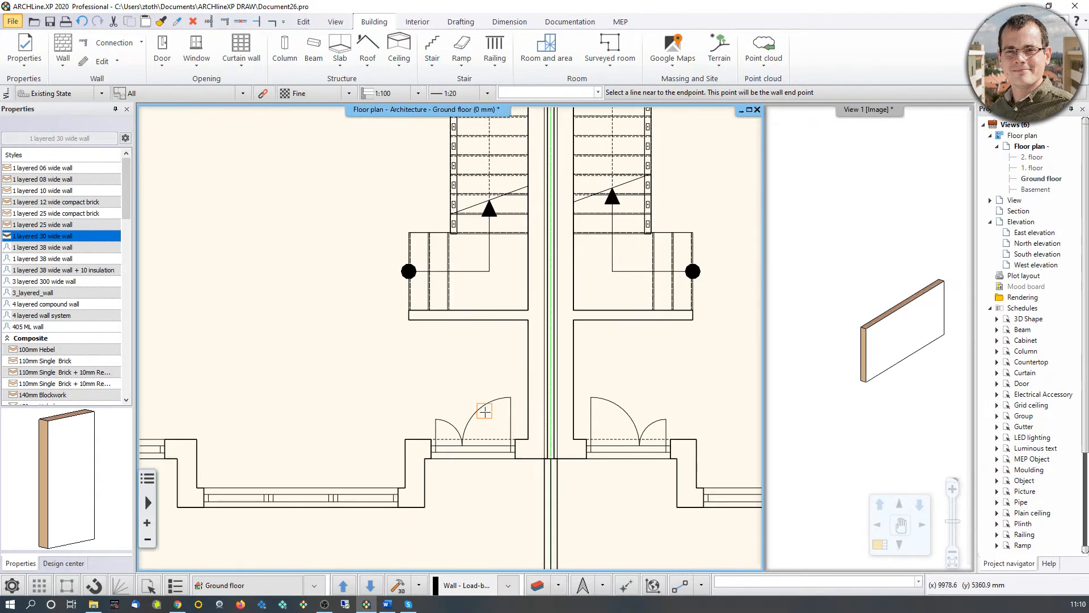
{"action": "left_click", "coordinate": [526, 427]}
{"action": "scroll", "coordinate": [589, 426], "scroll_direction": "up", "scroll_amount": 3}
{"action": "middle_click_drag", "start_coordinate": [589, 426], "coordinate": [548, 402]}
{"action": "scroll", "coordinate": [549, 403], "scroll_direction": "up", "scroll_amount": 2}
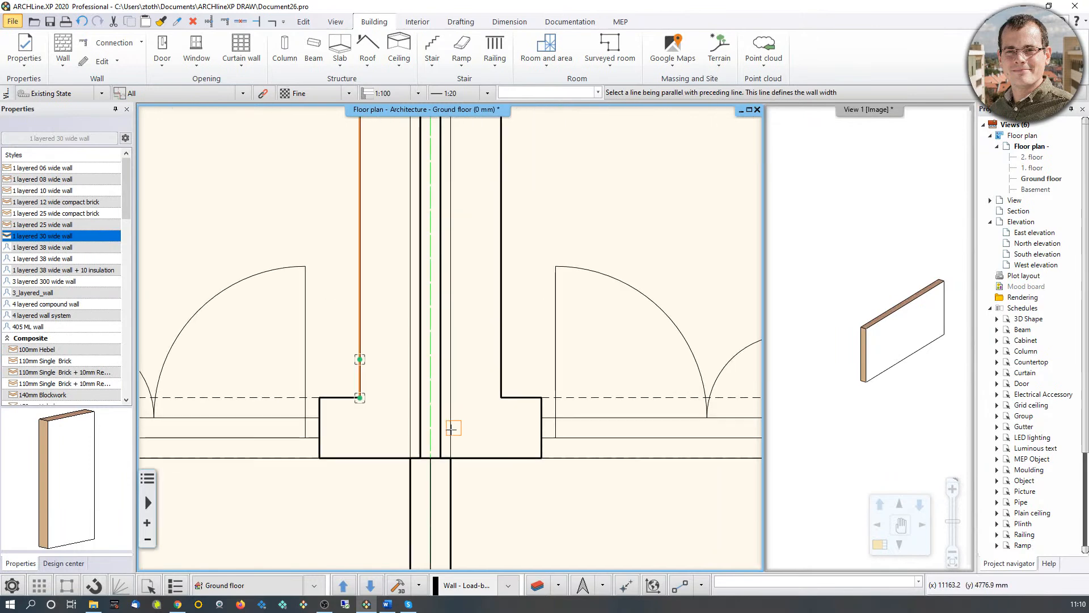
{"action": "left_click", "coordinate": [420, 420]}
{"action": "scroll", "coordinate": [569, 335], "scroll_direction": "down", "scroll_amount": 6}
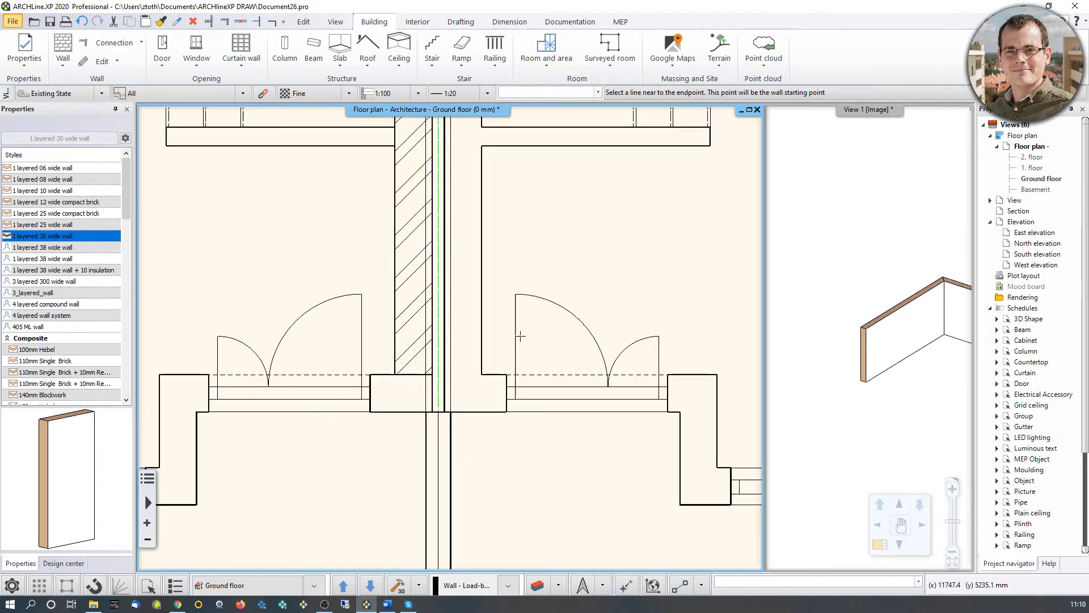
{"action": "key", "text": "Escape"}
Step: Frame and orbit the 3D view to check the corner between the upper wall and the party wall
{"action": "middle_click_drag", "start_coordinate": [959, 316], "coordinate": [850, 352]}
{"action": "scroll", "coordinate": [850, 352], "scroll_direction": "down", "scroll_amount": 6}
{"action": "right_click_drag", "start_coordinate": [908, 341], "coordinate": [871, 372]}
{"action": "scroll", "coordinate": [867, 379], "scroll_direction": "down", "scroll_amount": 1}
{"action": "middle_click_drag", "start_coordinate": [863, 382], "coordinate": [861, 362]}
{"action": "middle_click_drag", "start_coordinate": [502, 320], "coordinate": [620, 311]}
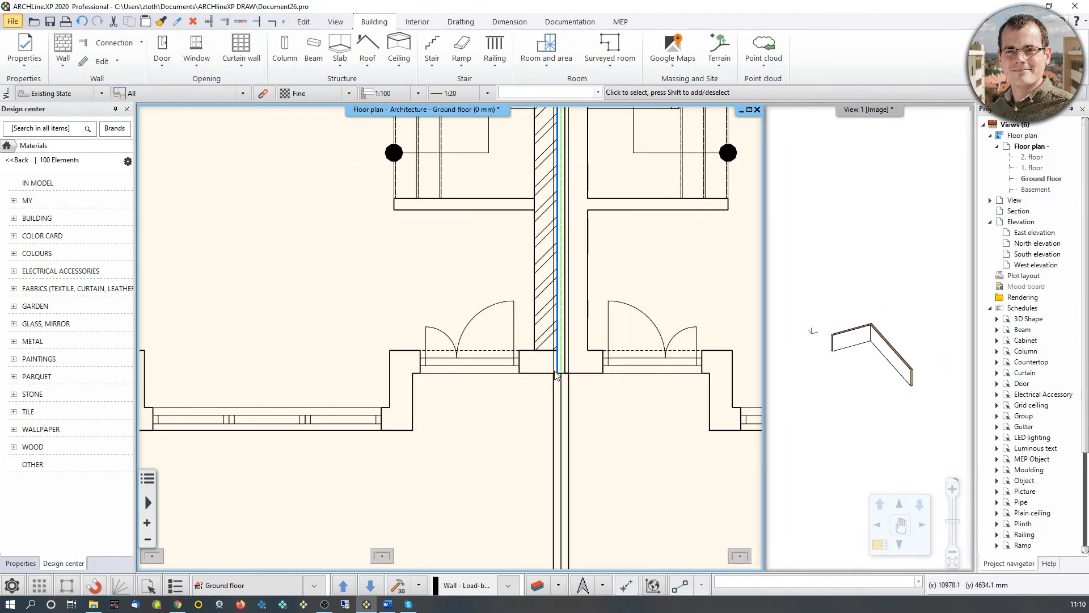
Step: Restart Walls on DWG drawing and trace the front wall containing the entrance door, from the party wall to the bay corner
{"action": "left_click", "coordinate": [63, 62]}
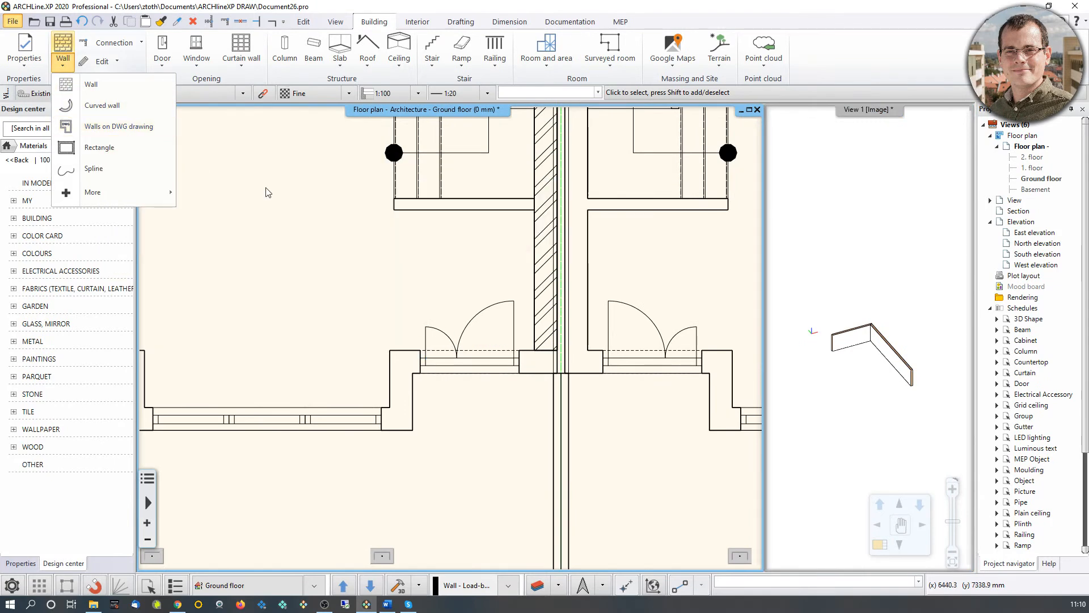
{"action": "left_click", "coordinate": [345, 225]}
{"action": "middle_click_drag", "start_coordinate": [293, 239], "coordinate": [335, 244]}
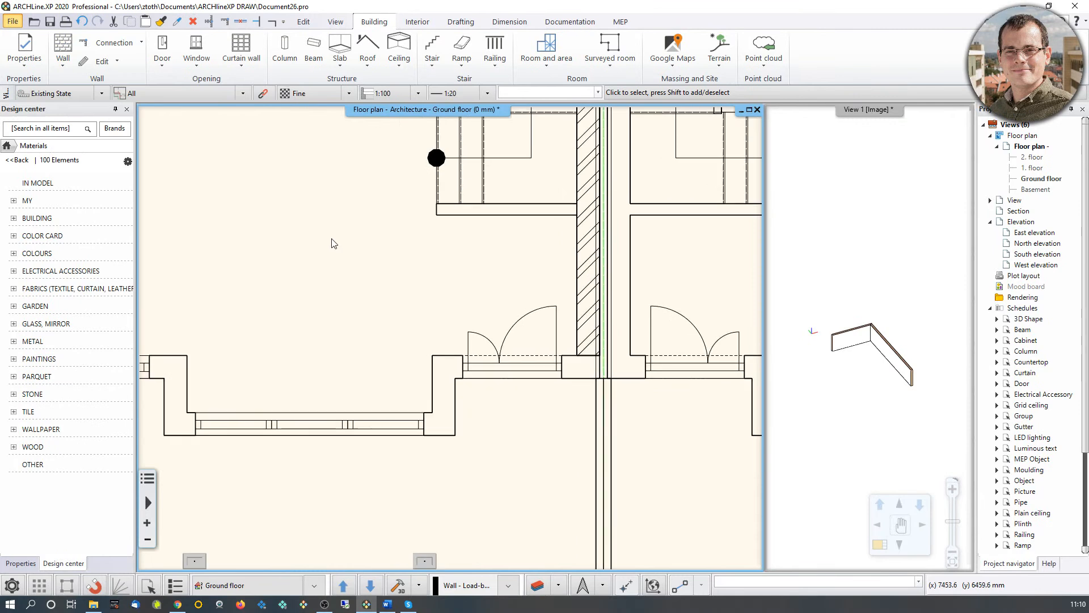
{"action": "right_click", "coordinate": [302, 216]}
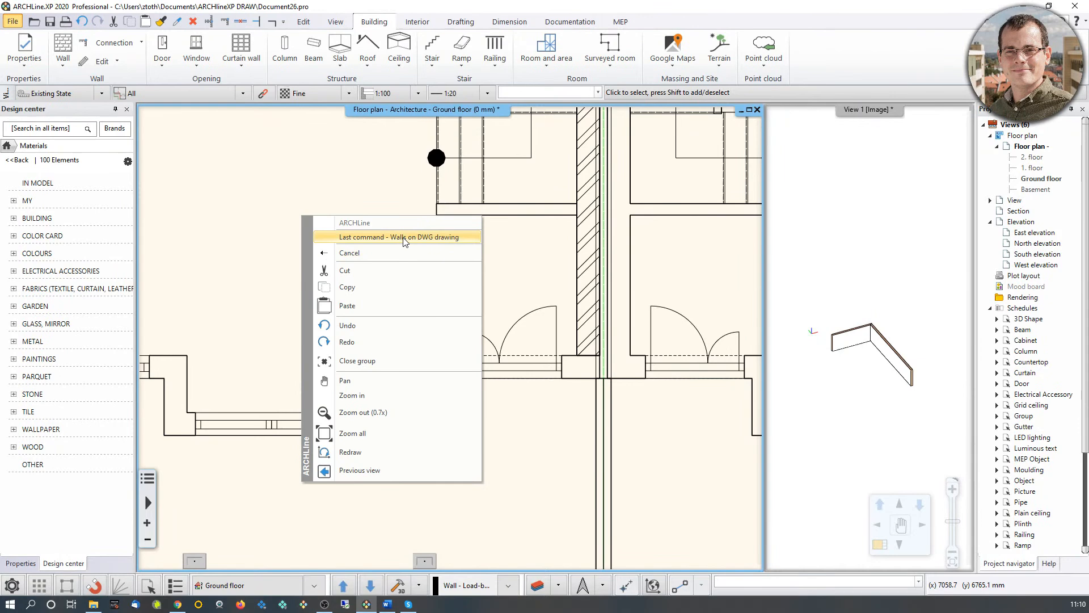
{"action": "right_click", "coordinate": [241, 210]}
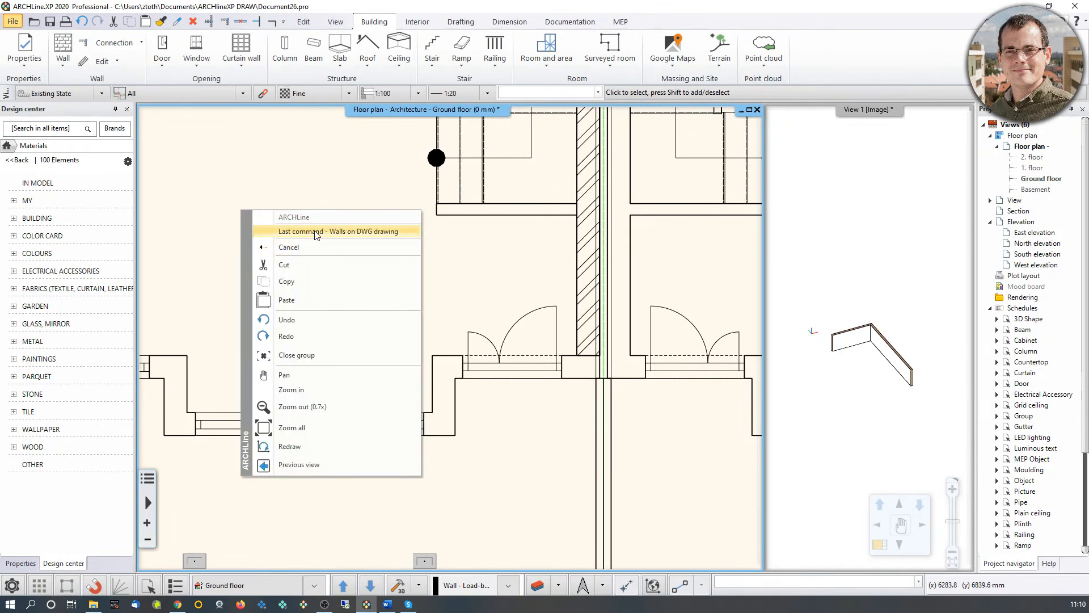
{"action": "left_click", "coordinate": [315, 234]}
{"action": "scroll", "coordinate": [603, 391], "scroll_direction": "up", "scroll_amount": 2}
{"action": "left_click", "coordinate": [528, 340]}
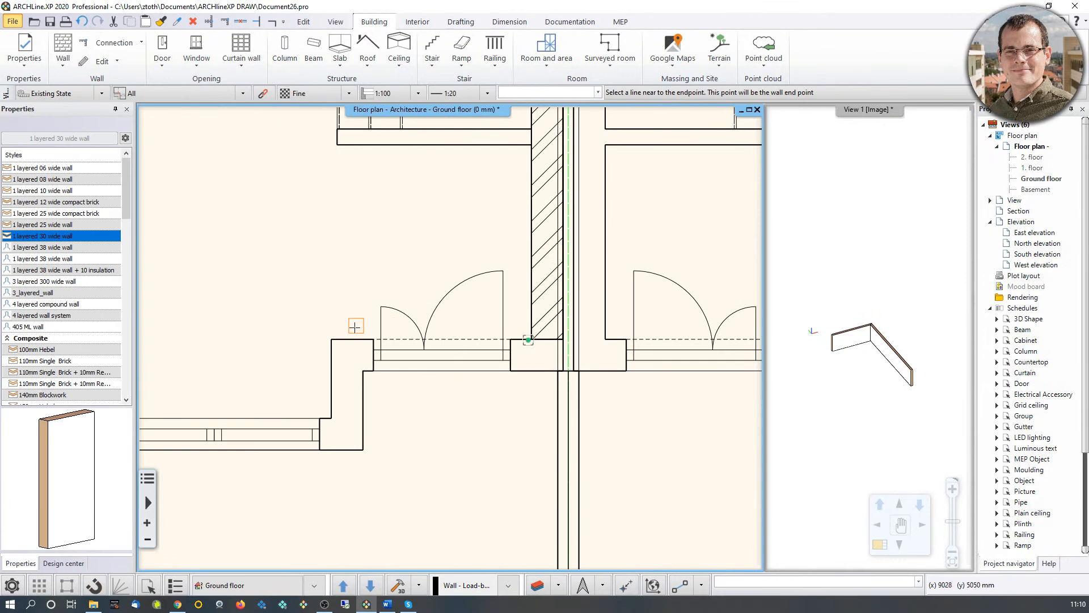
{"action": "left_click", "coordinate": [346, 337]}
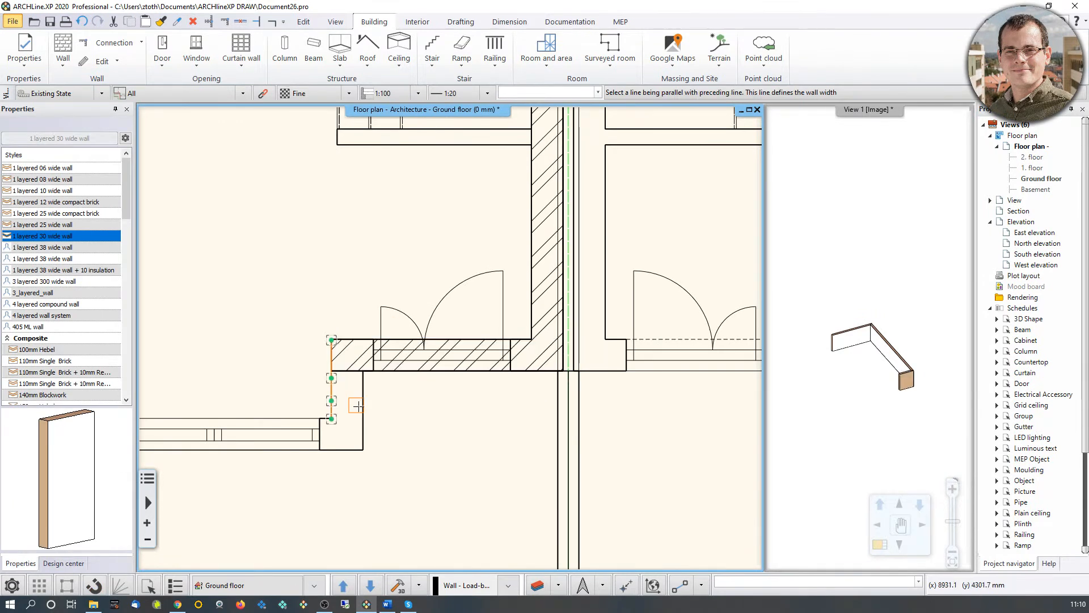
Step: Trace the front bay's short return beside the entrance and the bay's long window wall
{"action": "left_click", "coordinate": [360, 406]}
{"action": "scroll", "coordinate": [341, 414], "scroll_direction": "up", "scroll_amount": 2}
{"action": "left_click", "coordinate": [429, 347]}
{"action": "scroll", "coordinate": [404, 349], "scroll_direction": "down", "scroll_amount": 3}
{"action": "scroll", "coordinate": [225, 366], "scroll_direction": "up", "scroll_amount": 2}
{"action": "middle_click_drag", "start_coordinate": [226, 366], "coordinate": [411, 386]}
{"action": "scroll", "coordinate": [411, 386], "scroll_direction": "up", "scroll_amount": 1}
{"action": "left_click", "coordinate": [378, 312]}
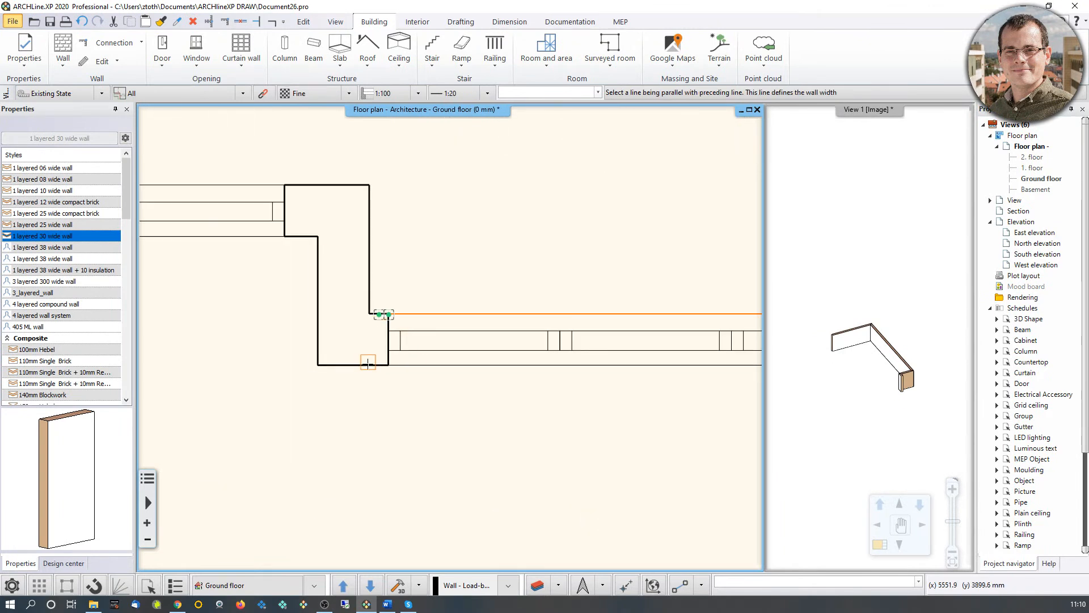
Step: Trace the bay's opposite short return and the front wall running from it to the house's outer corner
{"action": "left_click", "coordinate": [370, 304]}
{"action": "left_click", "coordinate": [369, 201]}
{"action": "left_click", "coordinate": [316, 286]}
{"action": "middle_click_drag", "start_coordinate": [307, 195], "coordinate": [468, 325]}
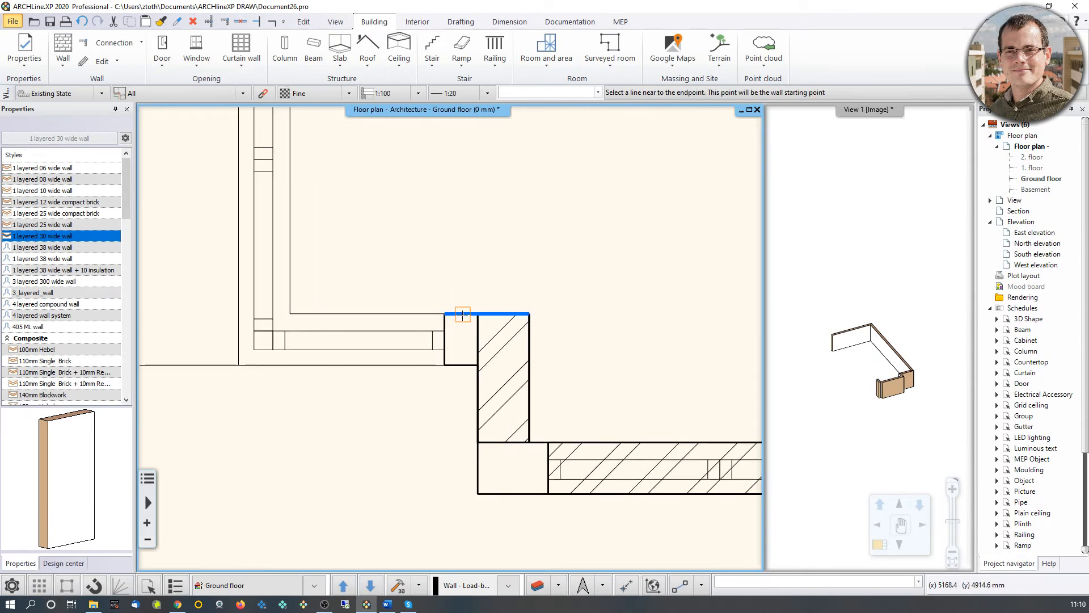
{"action": "left_click", "coordinate": [307, 314]}
{"action": "left_click", "coordinate": [333, 364]}
Step: Trace the lower part of the outer side wall, from the front corner up to the jog
{"action": "middle_click_drag", "start_coordinate": [300, 253], "coordinate": [297, 396]}
{"action": "left_click", "coordinate": [285, 422]}
{"action": "scroll", "coordinate": [320, 267], "scroll_direction": "down", "scroll_amount": 3}
{"action": "middle_click_drag", "start_coordinate": [364, 210], "coordinate": [257, 567]}
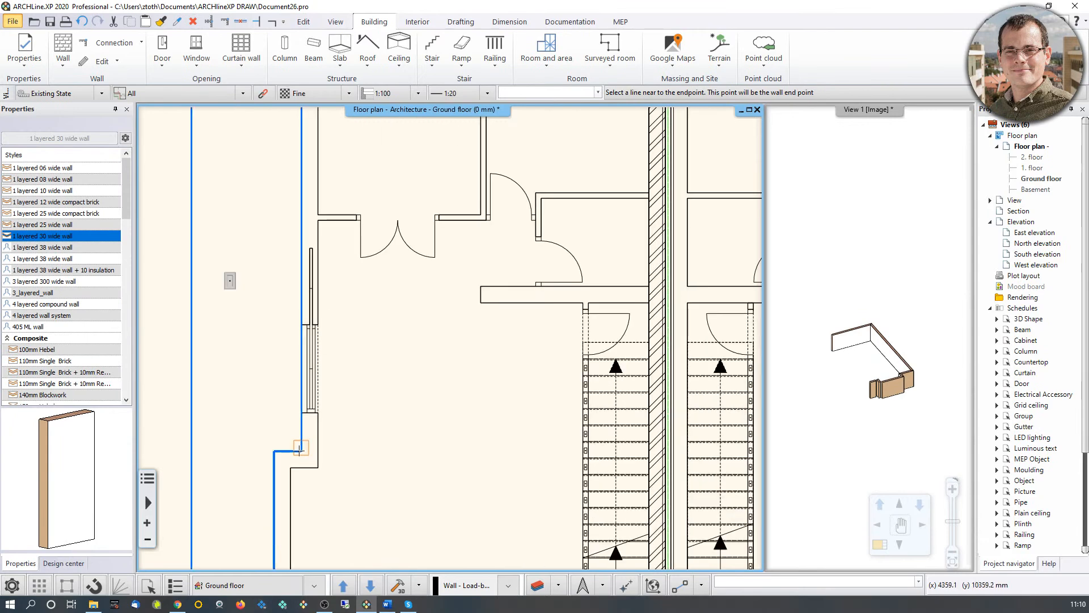
{"action": "left_click", "coordinate": [291, 489]}
{"action": "left_click", "coordinate": [274, 499]}
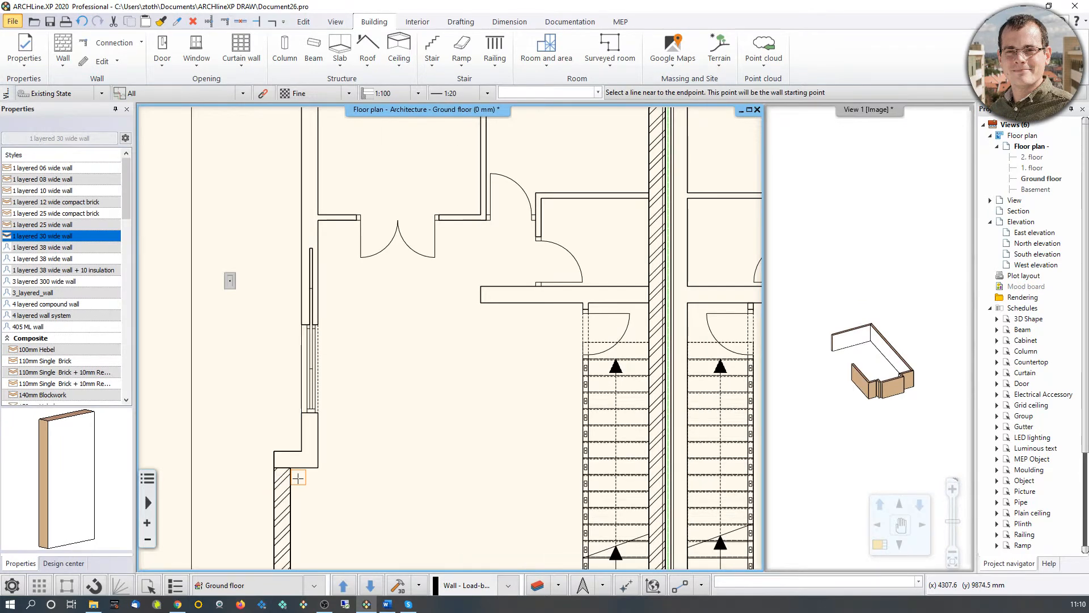
Step: Trace the short horizontal jog wall where the outer side wall steps inward
{"action": "scroll", "coordinate": [302, 472], "scroll_direction": "up", "scroll_amount": 3}
{"action": "middle_click_drag", "start_coordinate": [306, 465], "coordinate": [534, 260]}
{"action": "left_click", "coordinate": [511, 259]}
{"action": "left_click", "coordinate": [543, 259]}
{"action": "left_click", "coordinate": [496, 214]}
Step: Trace the upper part of the outer side wall, from the jog to the upper exterior wall, closing the perimeter
{"action": "middle_click_drag", "start_coordinate": [582, 194], "coordinate": [508, 371]}
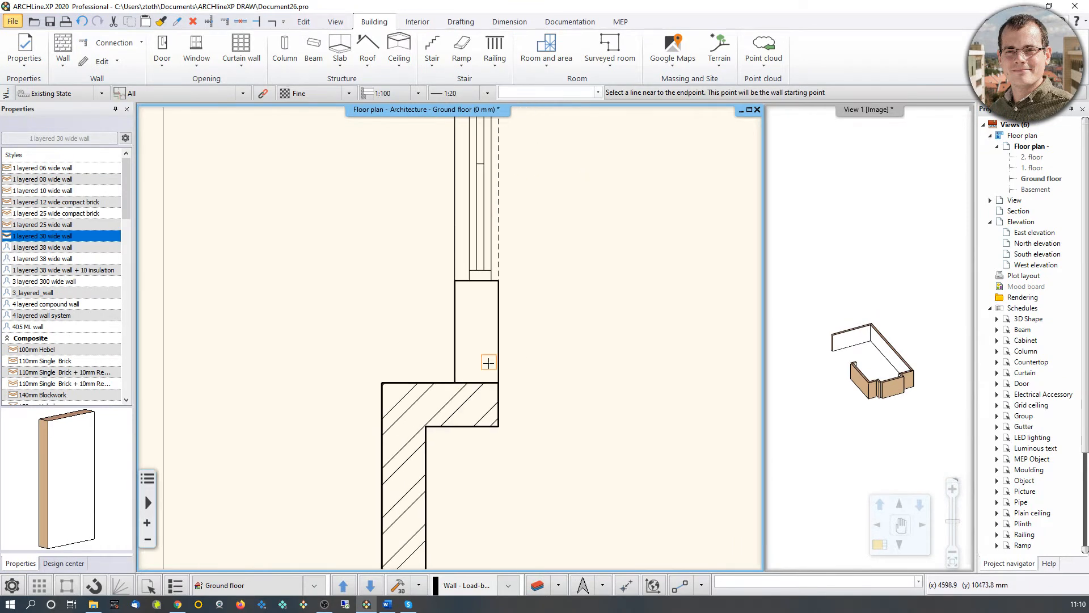
{"action": "left_click", "coordinate": [500, 362]}
{"action": "scroll", "coordinate": [511, 292], "scroll_direction": "down", "scroll_amount": 3}
{"action": "middle_click_drag", "start_coordinate": [526, 243], "coordinate": [485, 466]}
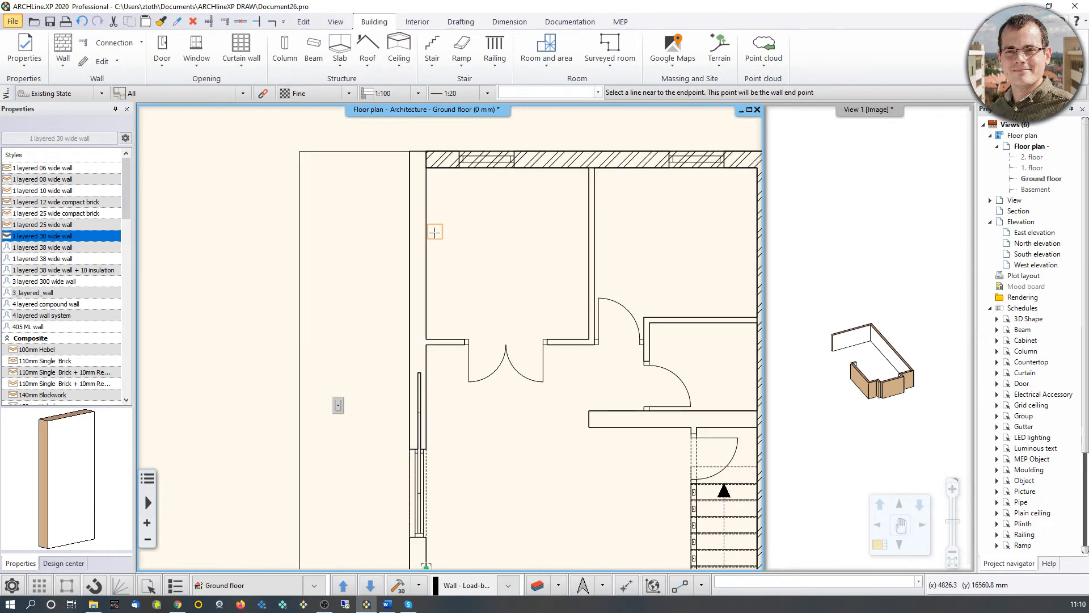
{"action": "left_click", "coordinate": [428, 207]}
{"action": "left_click", "coordinate": [408, 216]}
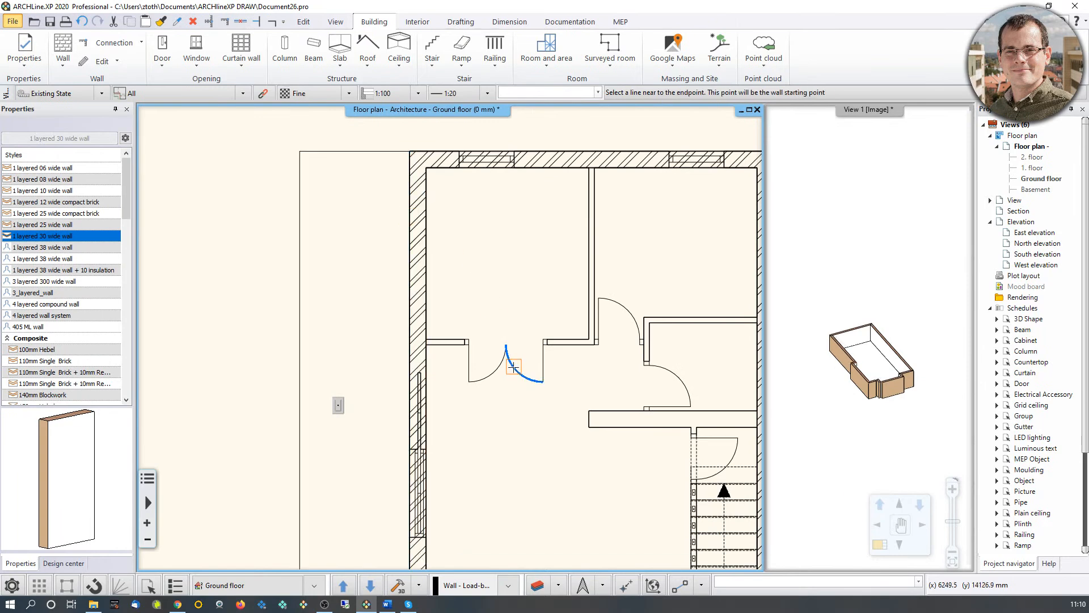
Step: Swap the 3D view into the main window and orbit around the house's traced perimeter walls to examine them
{"action": "scroll", "coordinate": [488, 352], "scroll_direction": "down", "scroll_amount": 5}
{"action": "left_click", "coordinate": [874, 413]}
{"action": "scroll", "coordinate": [868, 397], "scroll_direction": "up", "scroll_amount": 8}
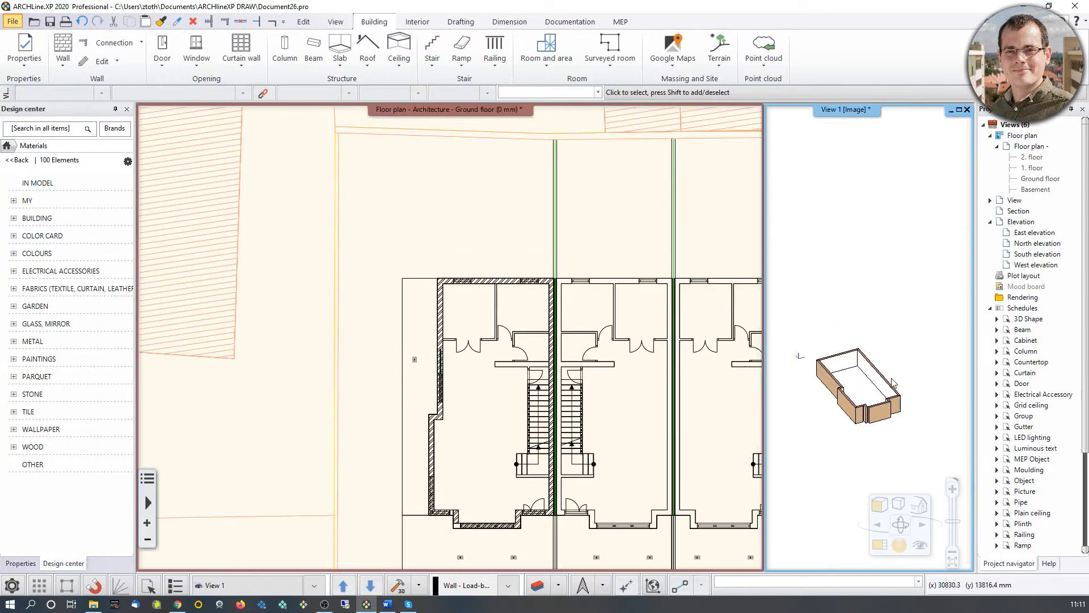
{"action": "middle_click_drag", "start_coordinate": [857, 360], "coordinate": [866, 367]}
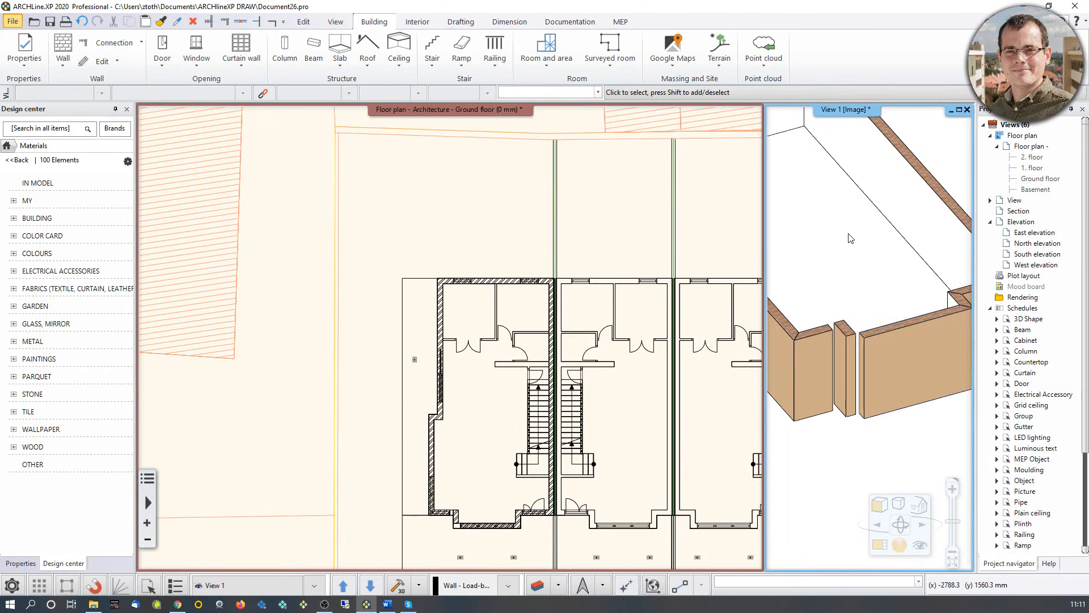
{"action": "left_click", "coordinate": [724, 192]}
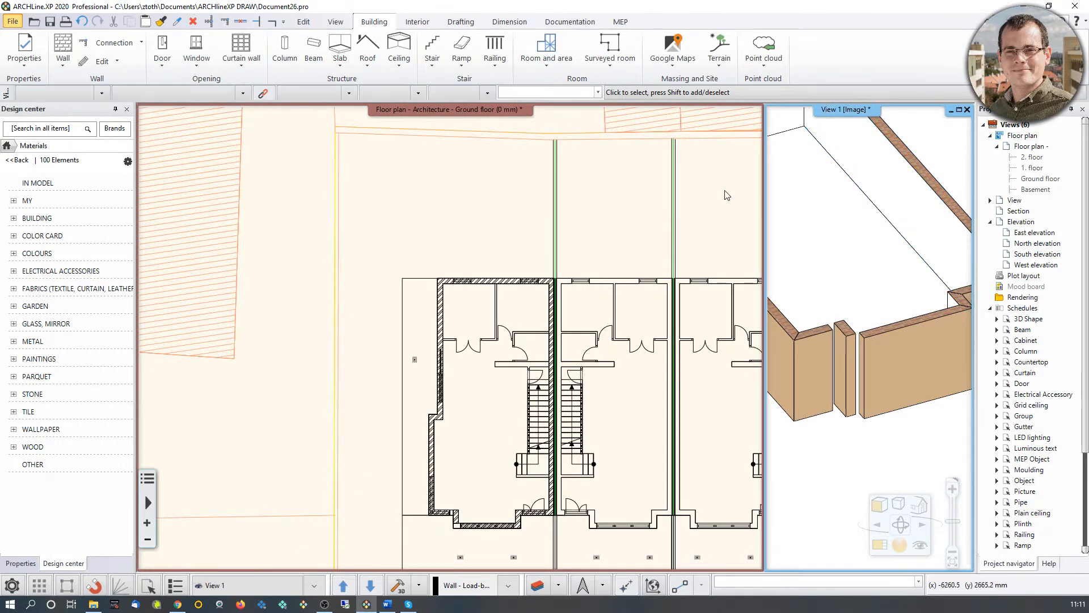
{"action": "left_click", "coordinate": [833, 202]}
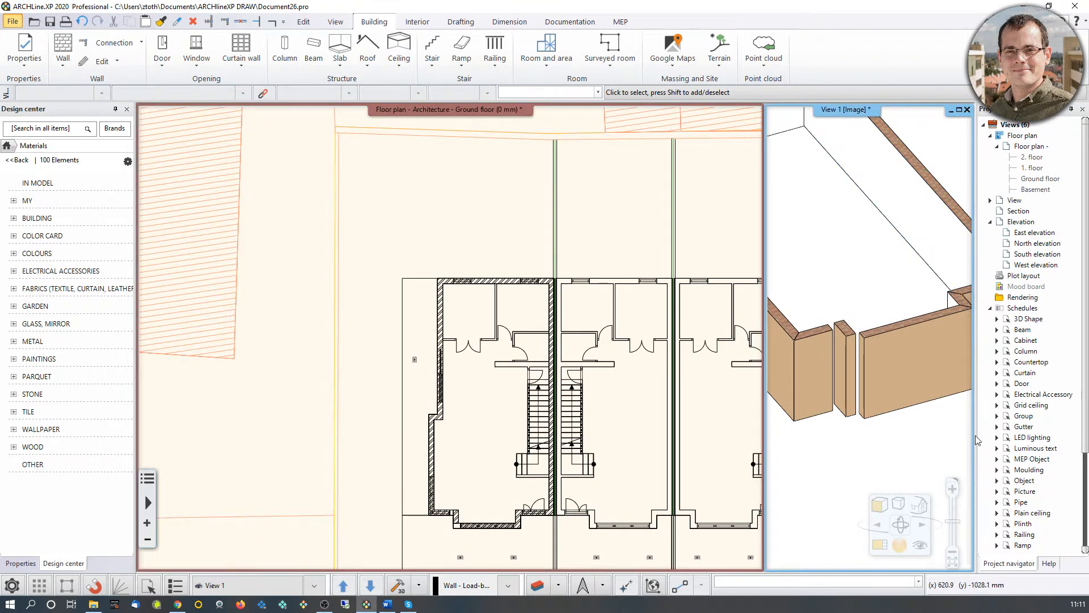
{"action": "left_click", "coordinate": [879, 548]}
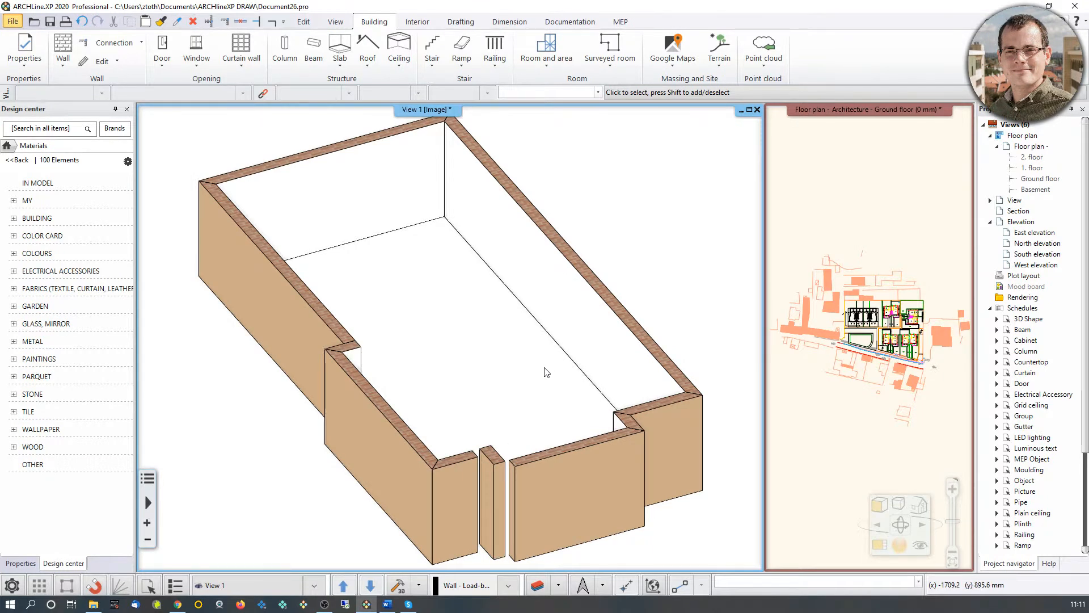
{"action": "scroll", "coordinate": [501, 357], "scroll_direction": "down", "scroll_amount": 1}
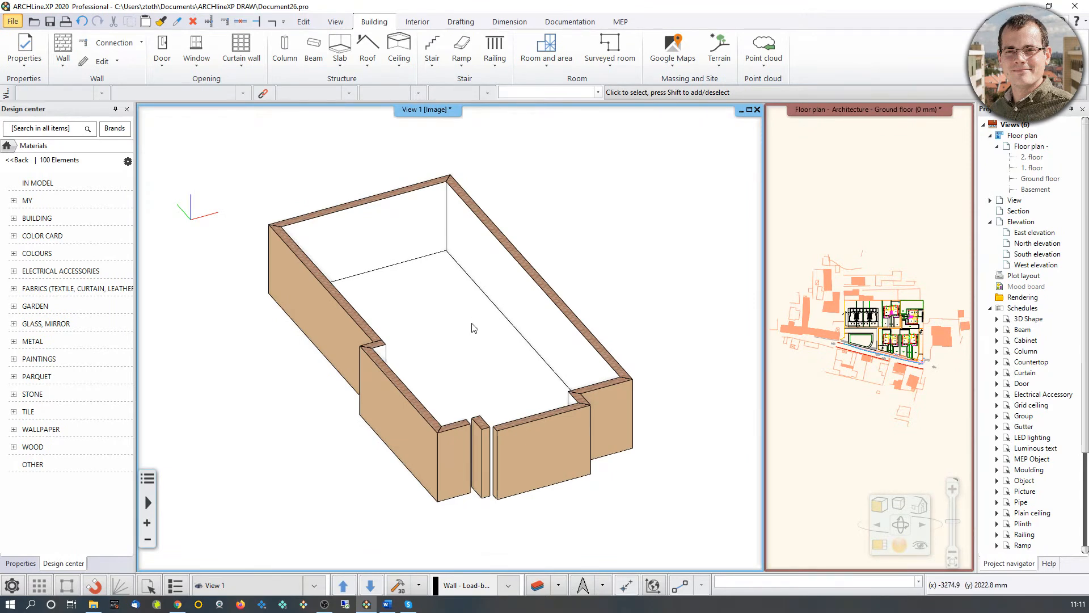
{"action": "middle_click_drag", "start_coordinate": [480, 323], "coordinate": [541, 305]}
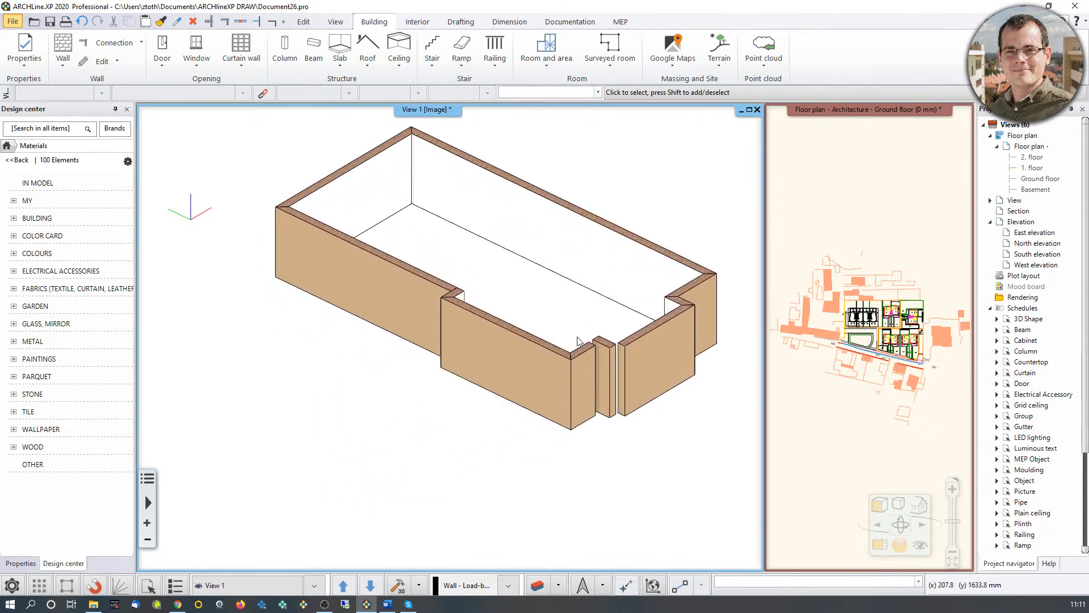
Step: Join the open front wall corners beside the bay with L connections, linking the short return wall to both adjoining front walls
{"action": "middle_click_drag", "start_coordinate": [591, 364], "coordinate": [456, 319]}
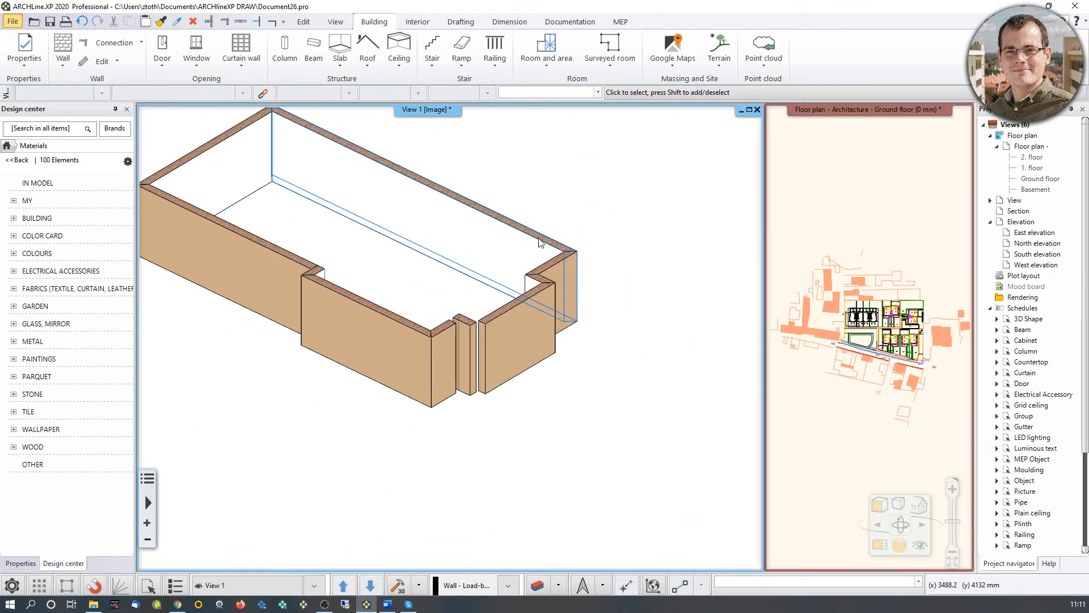
{"action": "scroll", "coordinate": [541, 242], "scroll_direction": "up", "scroll_amount": 1}
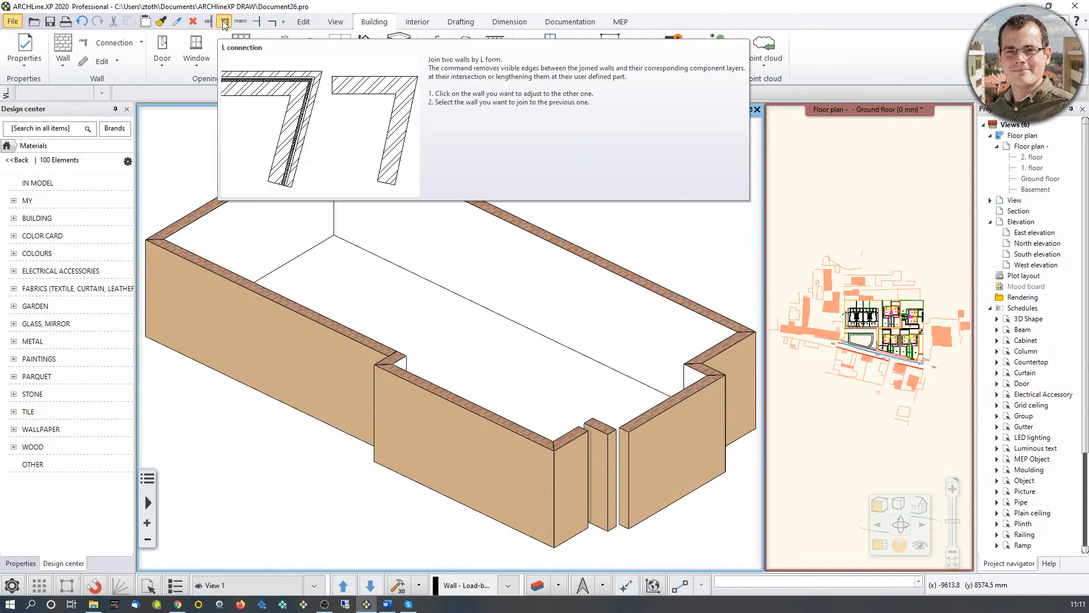
{"action": "left_click", "coordinate": [225, 23]}
{"action": "scroll", "coordinate": [593, 465], "scroll_direction": "up", "scroll_amount": 3}
{"action": "scroll", "coordinate": [593, 464], "scroll_direction": "up", "scroll_amount": 1}
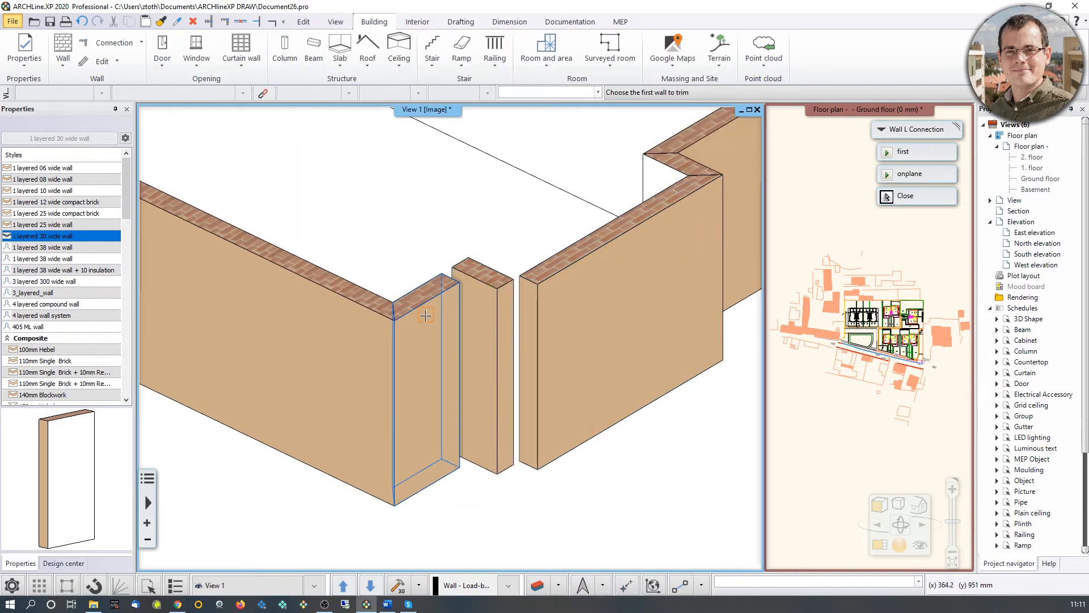
{"action": "left_click", "coordinate": [425, 314]}
{"action": "left_click", "coordinate": [476, 302]}
{"action": "left_click", "coordinate": [497, 365]}
{"action": "left_click", "coordinate": [578, 346]}
{"action": "scroll", "coordinate": [584, 342], "scroll_direction": "down", "scroll_amount": 4}
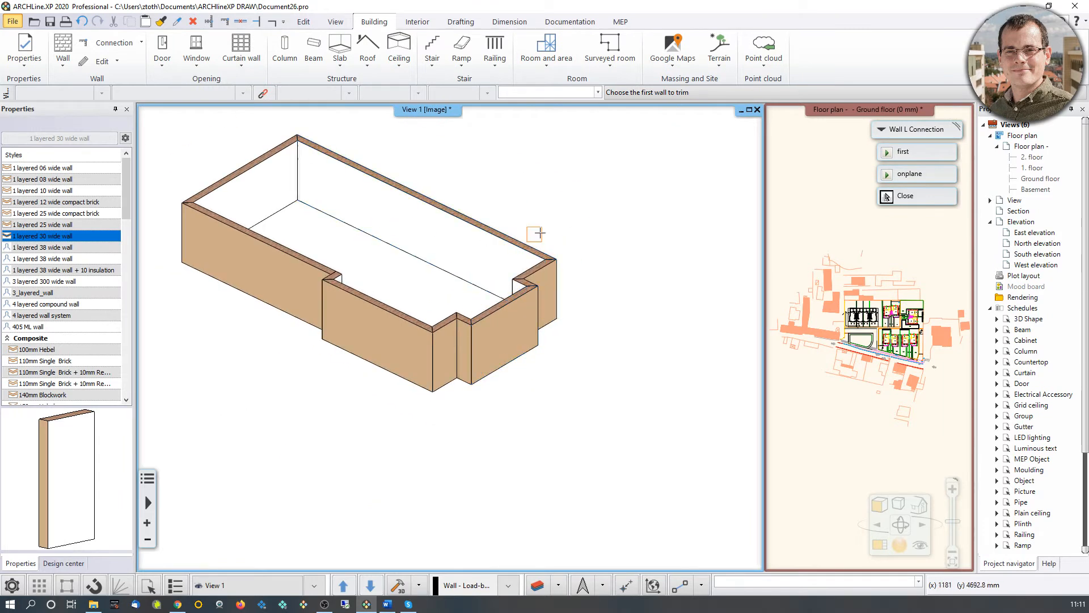
Step: Join the outer side wall segments to the short jog wall with L connections, and end the command
{"action": "scroll", "coordinate": [341, 280], "scroll_direction": "up", "scroll_amount": 5}
{"action": "left_click", "coordinate": [527, 383]}
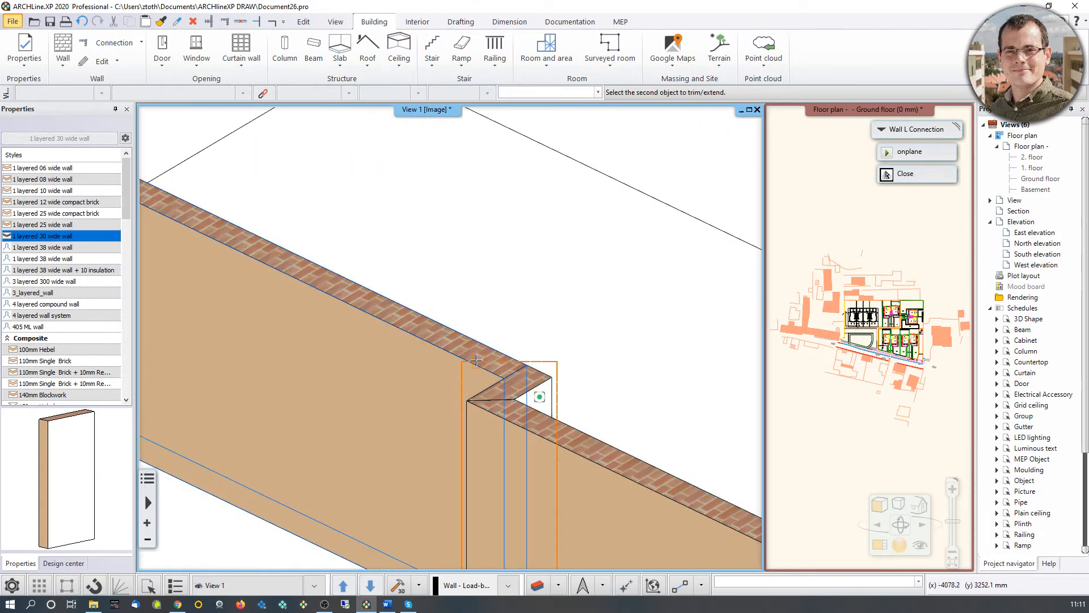
{"action": "left_click", "coordinate": [471, 337]}
{"action": "middle_click_drag", "start_coordinate": [569, 356], "coordinate": [635, 376]}
{"action": "left_click", "coordinate": [336, 306]}
{"action": "left_click", "coordinate": [404, 248]}
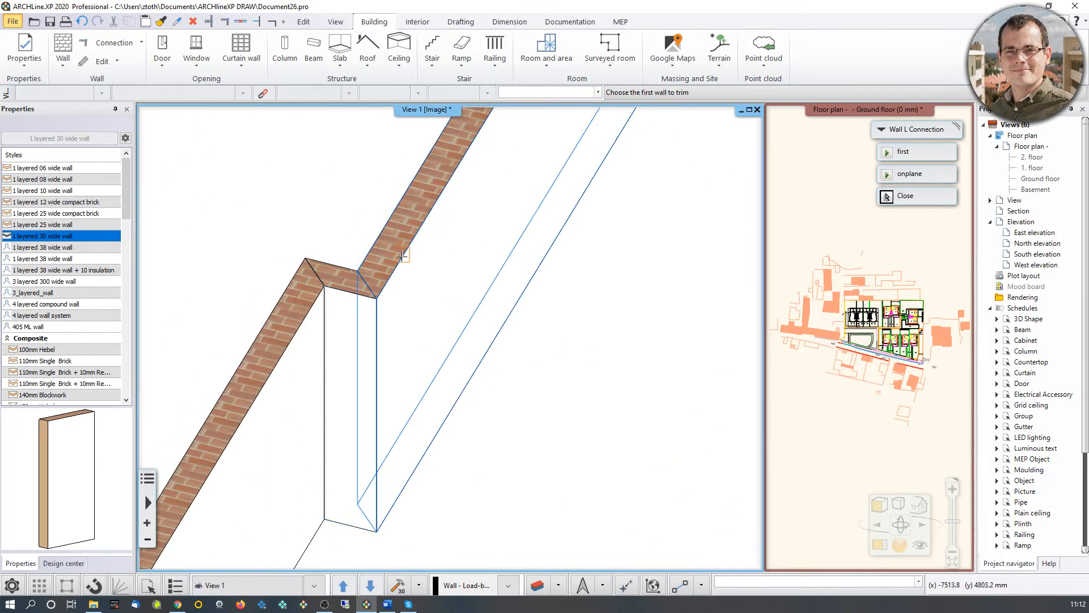
{"action": "key", "text": "Escape"}
{"action": "scroll", "coordinate": [414, 302], "scroll_direction": "down", "scroll_amount": 5}
{"action": "middle_click_drag", "start_coordinate": [405, 335], "coordinate": [401, 308]}
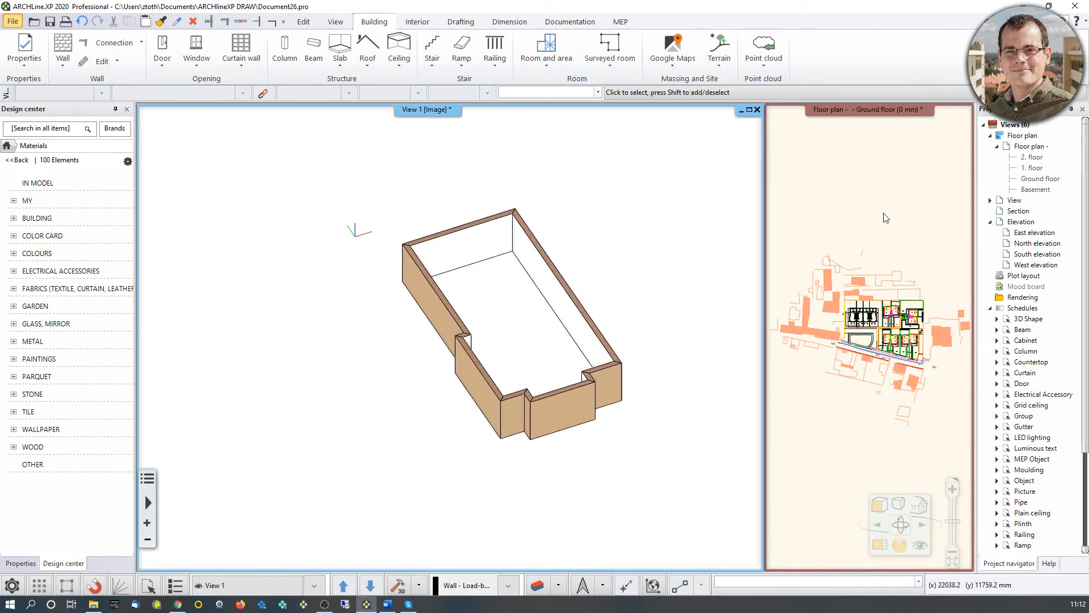
Step: Swap the ground floor plan into the main window and frame the traced row house
{"action": "left_click", "coordinate": [880, 545]}
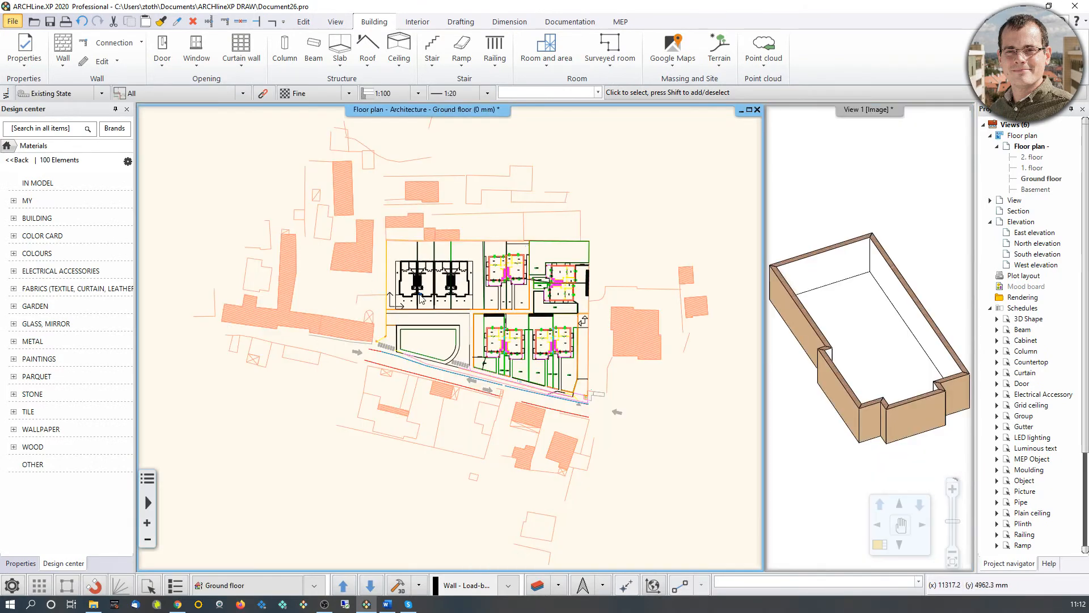
{"action": "scroll", "coordinate": [420, 299], "scroll_direction": "up", "scroll_amount": 8}
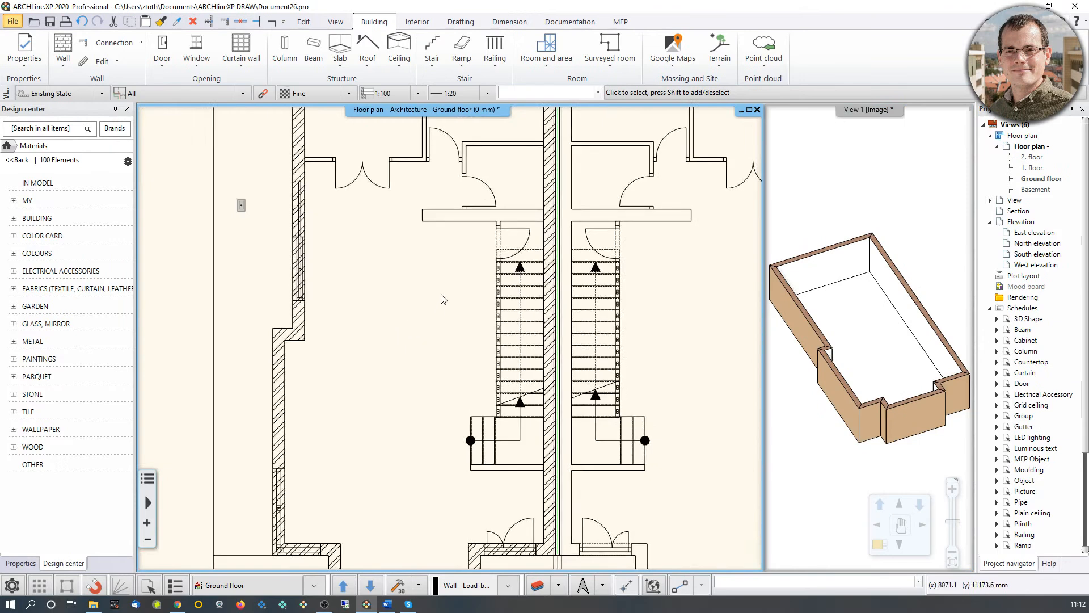
{"action": "middle_click_drag", "start_coordinate": [443, 300], "coordinate": [454, 414]}
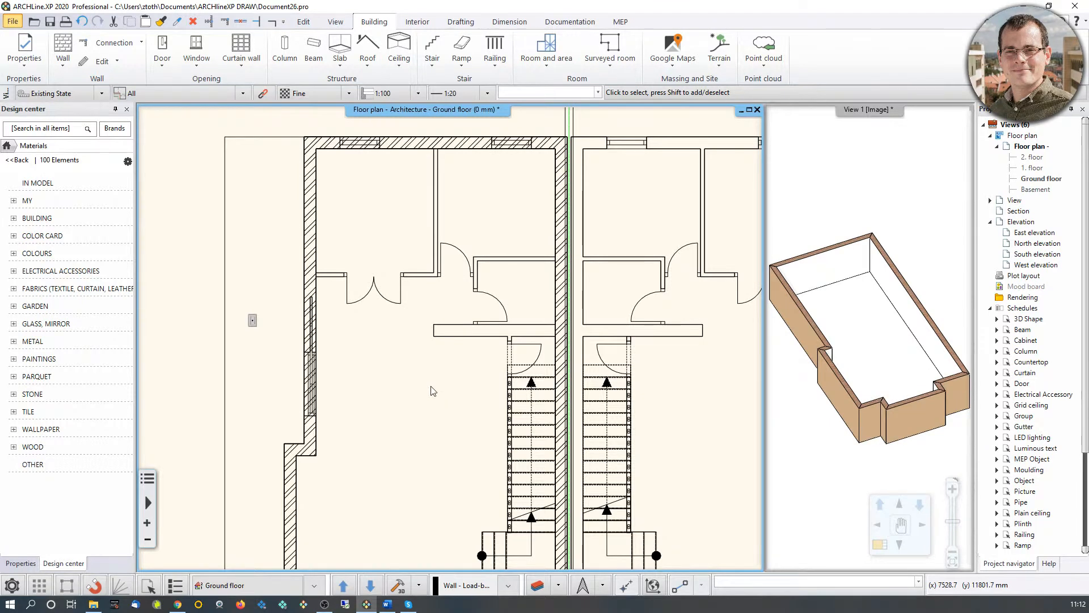
{"action": "scroll", "coordinate": [431, 391], "scroll_direction": "down", "scroll_amount": 3}
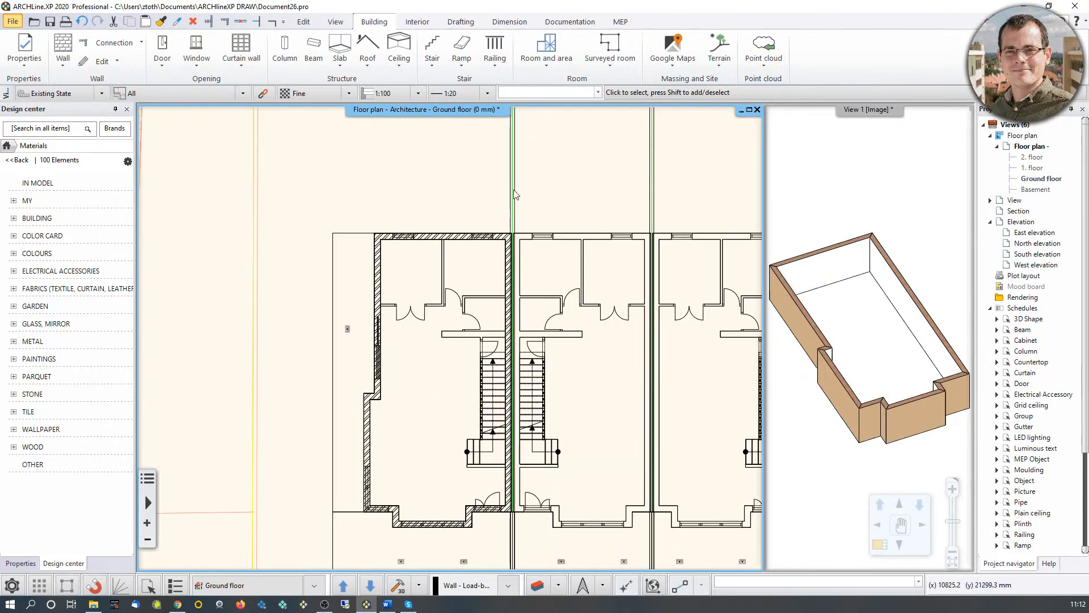
{"action": "middle_click_drag", "start_coordinate": [457, 362], "coordinate": [455, 343]}
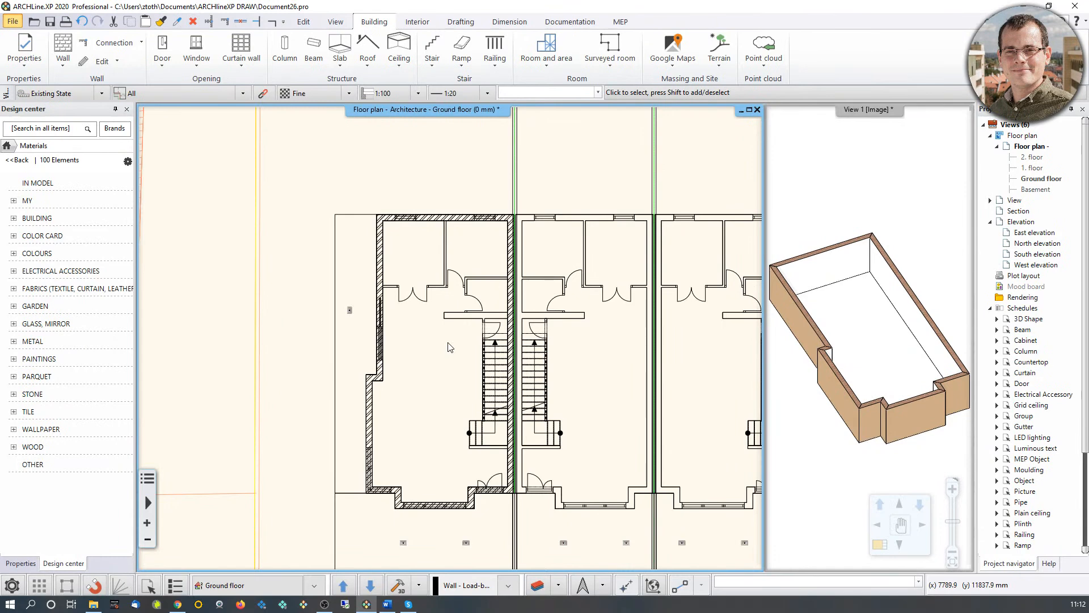
Step: Open the layer properties and examine the layers through the elata_nova_START-2D and Used layers filters
{"action": "left_click", "coordinate": [537, 586]}
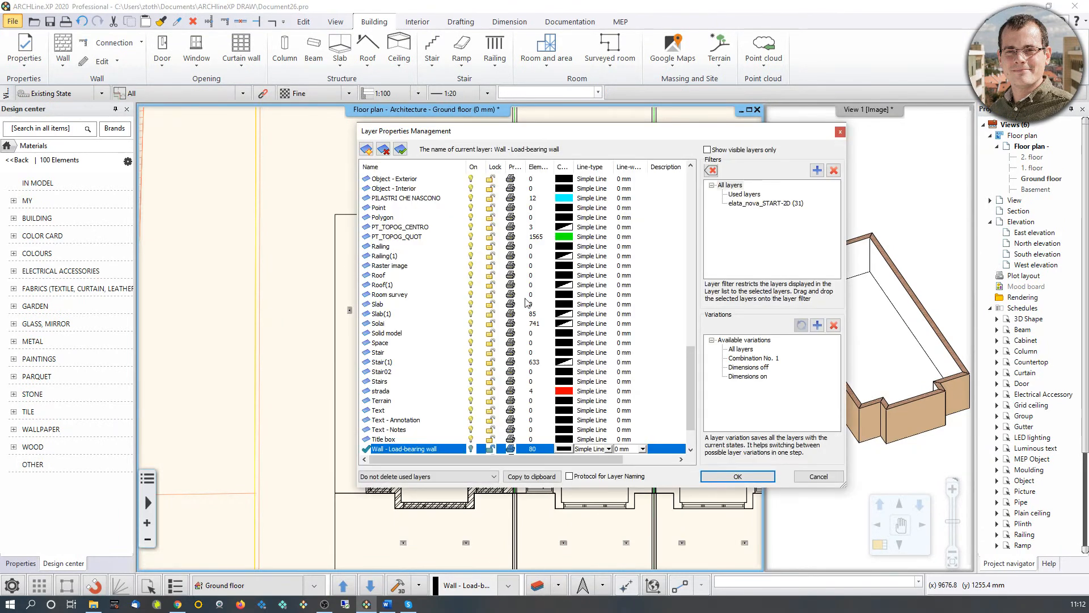
{"action": "scroll", "coordinate": [525, 301], "scroll_direction": "up", "scroll_amount": 15}
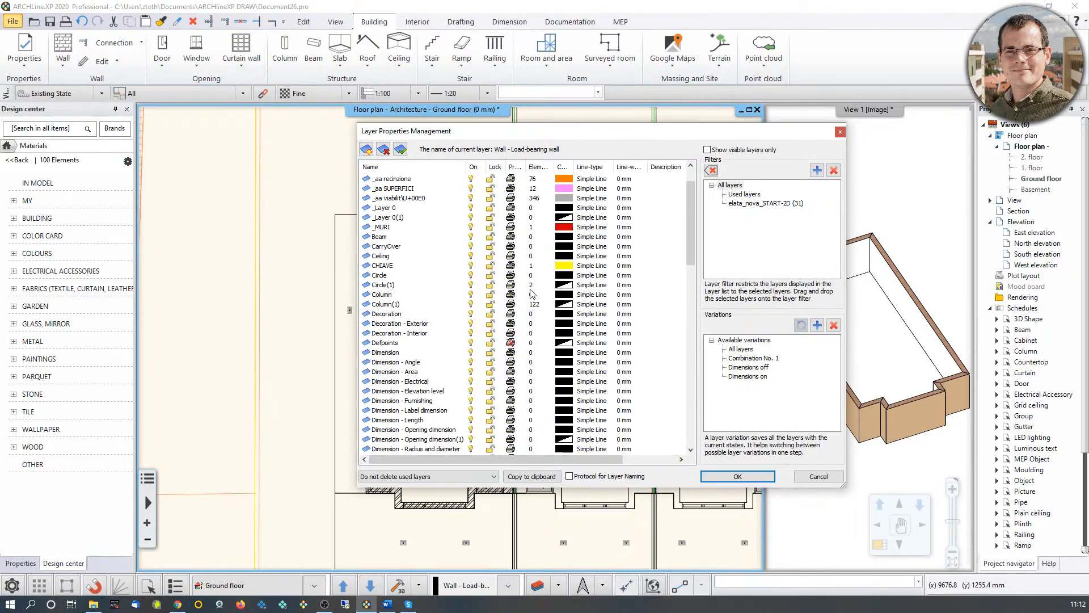
{"action": "scroll", "coordinate": [530, 293], "scroll_direction": "up", "scroll_amount": 2}
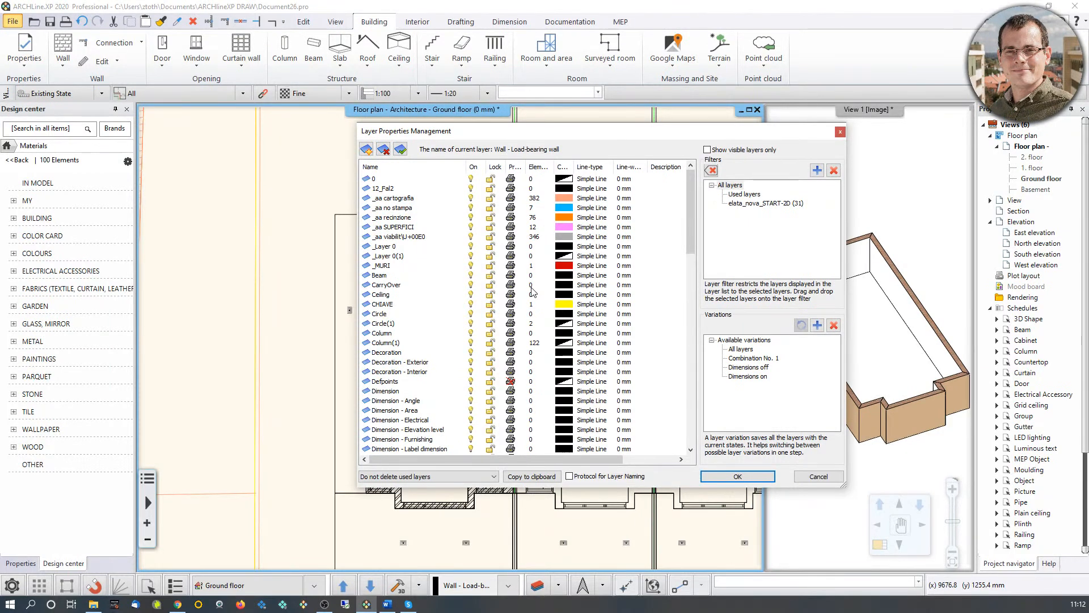
{"action": "scroll", "coordinate": [533, 290], "scroll_direction": "down", "scroll_amount": 10}
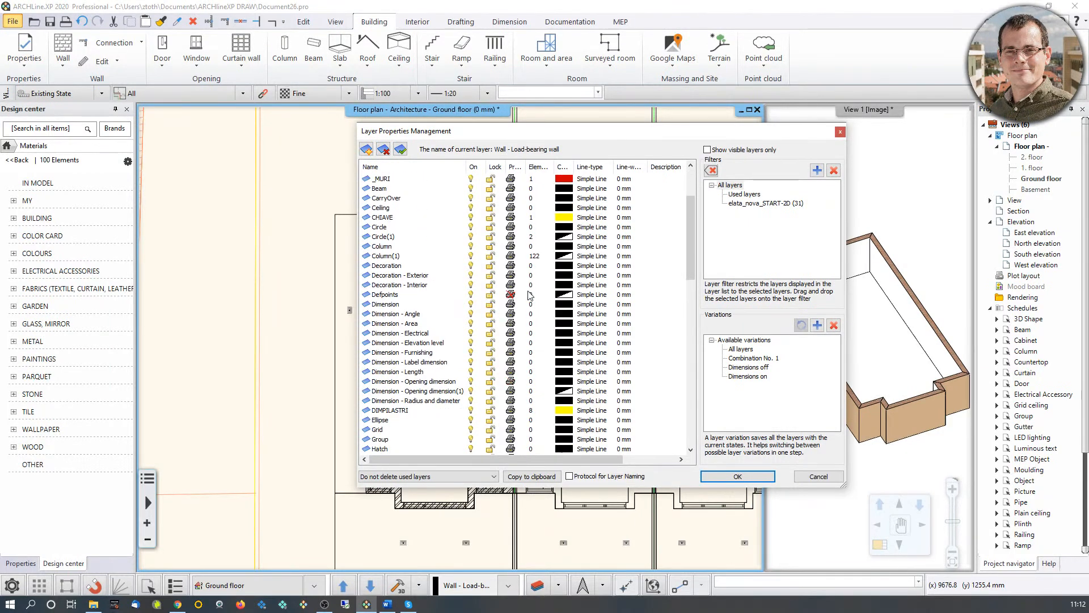
{"action": "left_click_drag", "start_coordinate": [701, 130], "coordinate": [371, 124]}
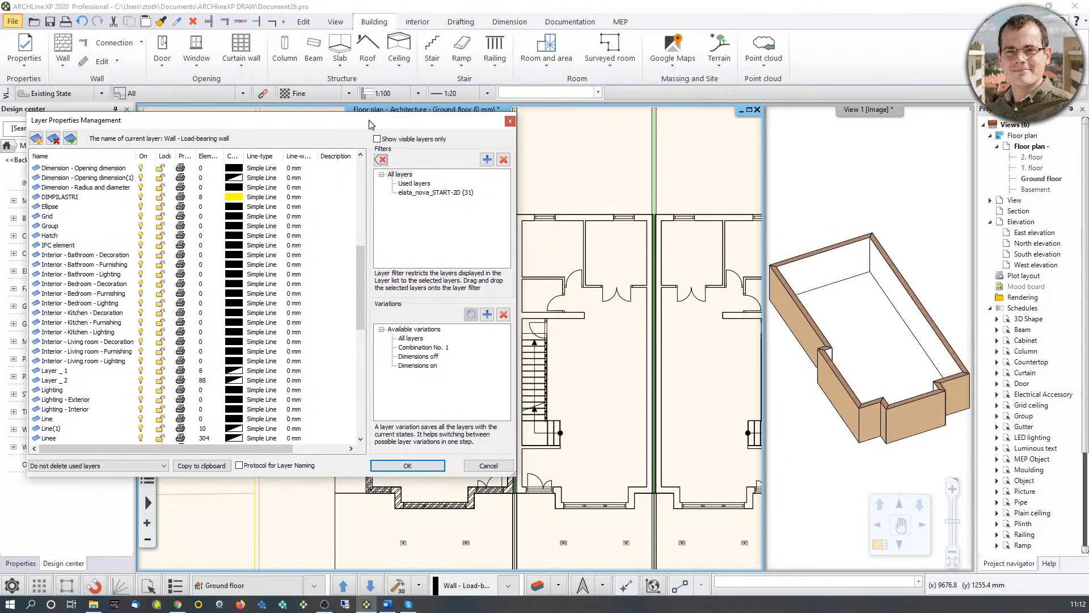
{"action": "left_click", "coordinate": [448, 193]}
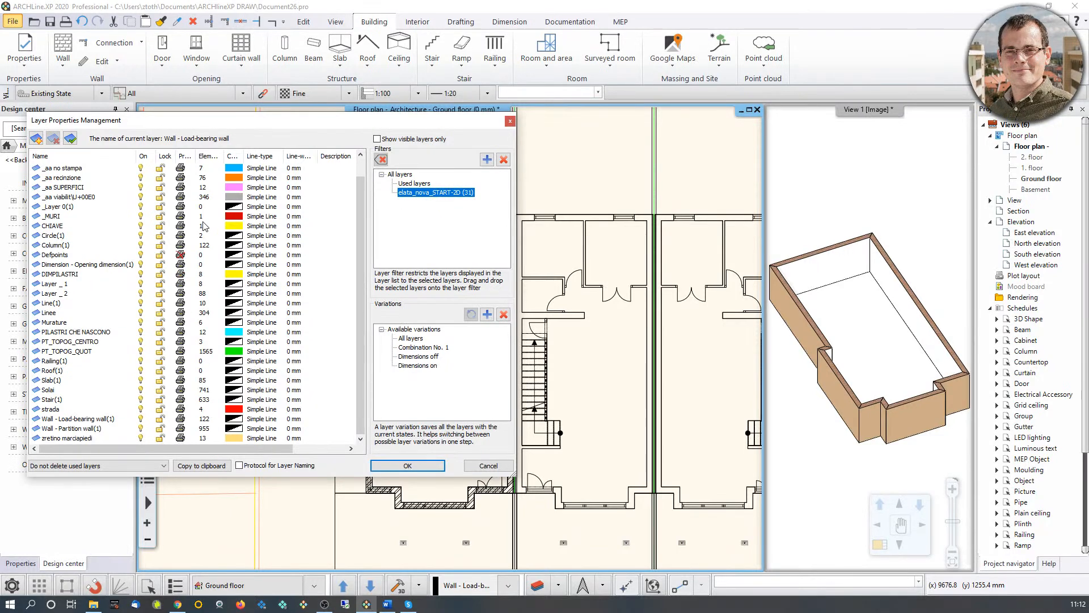
{"action": "left_click", "coordinate": [416, 183]}
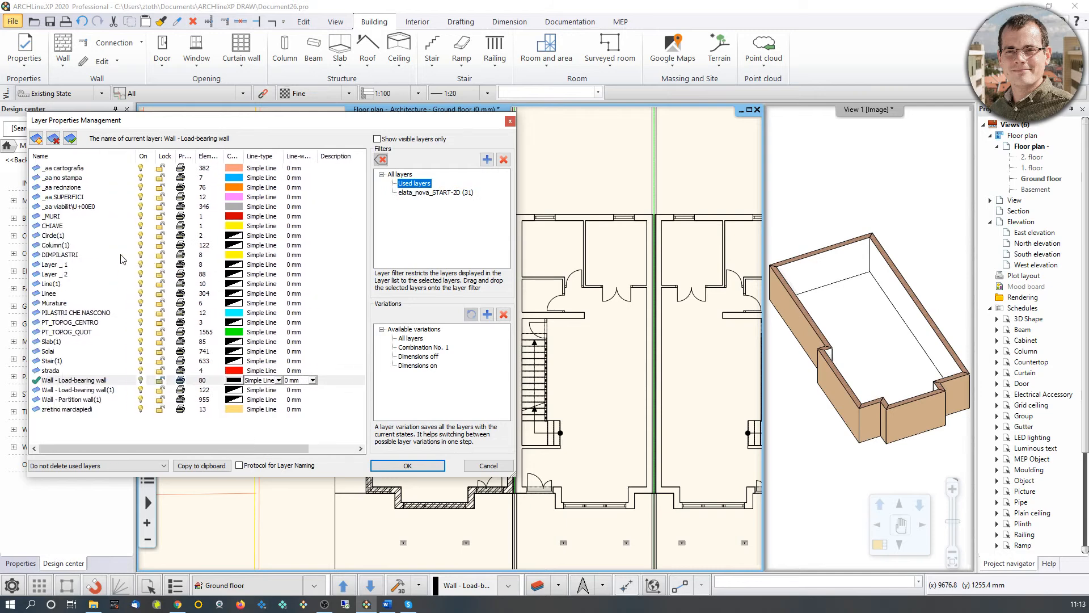
{"action": "left_click_drag", "start_coordinate": [172, 119], "coordinate": [748, 153]}
{"action": "left_click_drag", "start_coordinate": [832, 147], "coordinate": [614, 145]}
{"action": "left_click", "coordinate": [759, 204]}
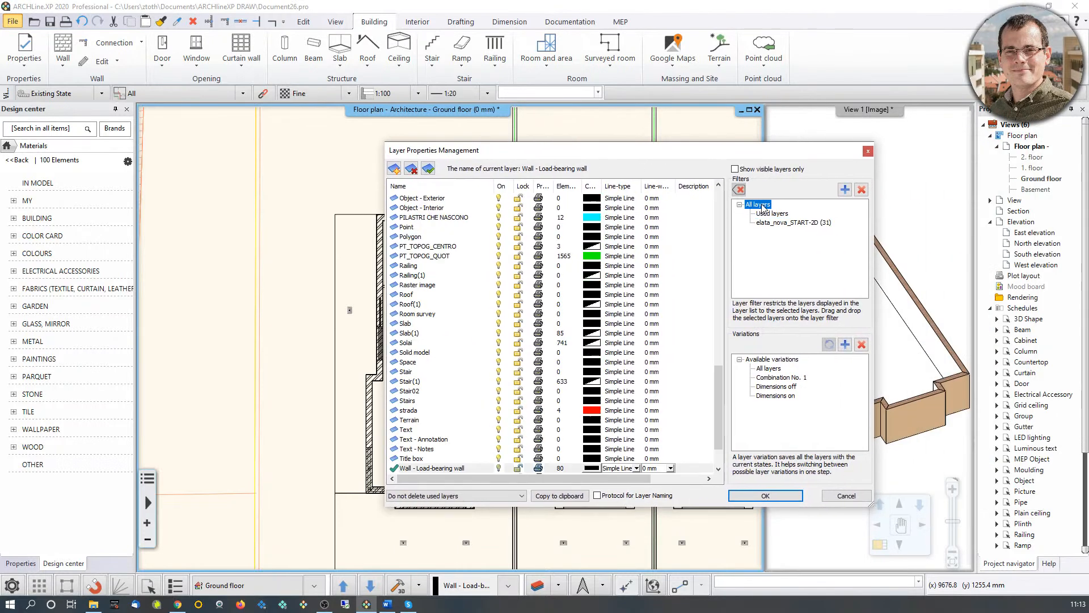
{"action": "scroll", "coordinate": [499, 276], "scroll_direction": "up", "scroll_amount": 4}
{"action": "left_click", "coordinate": [425, 237]}
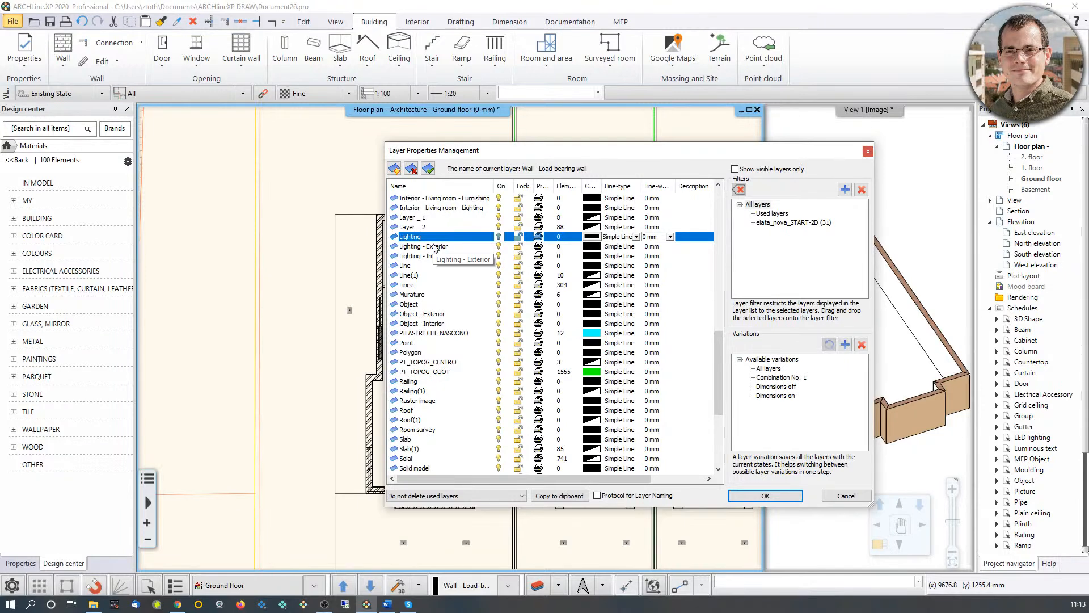
{"action": "key", "text": "ctrl+a"}
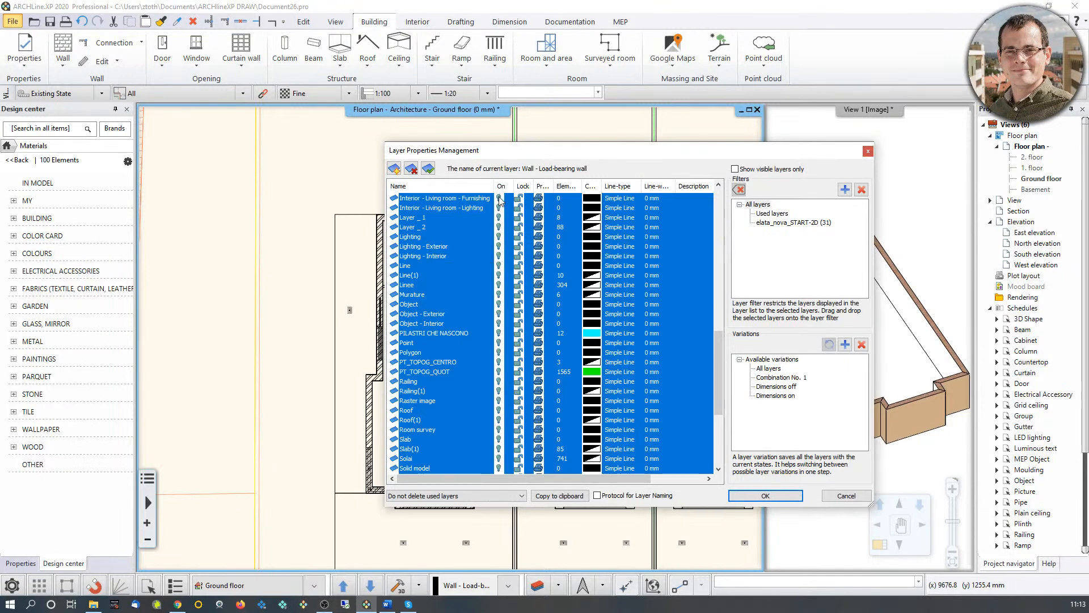
{"action": "left_click", "coordinate": [517, 200]}
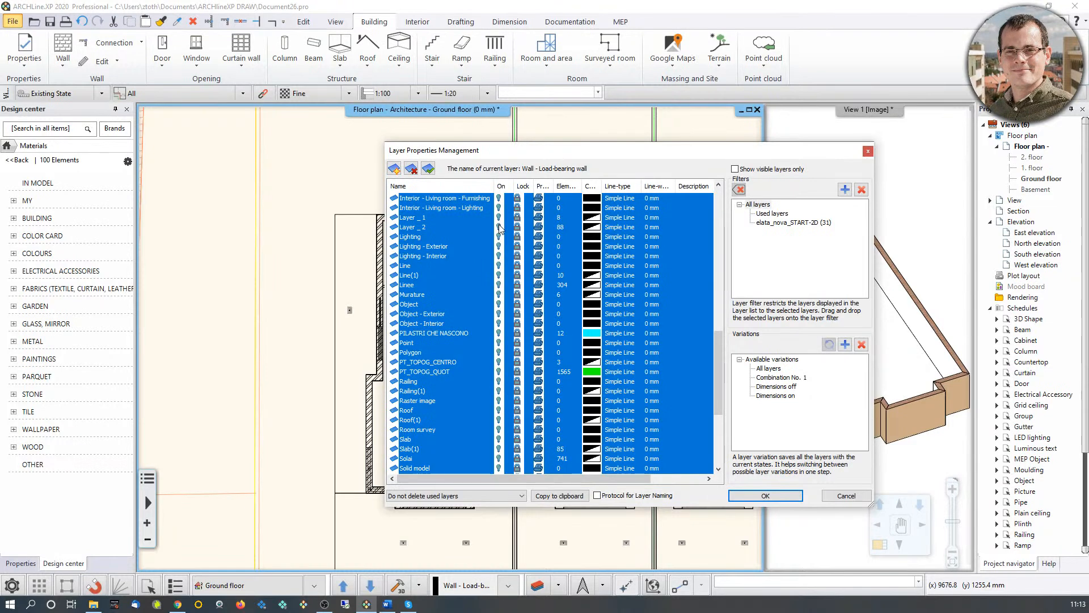
{"action": "key", "text": "Return"}
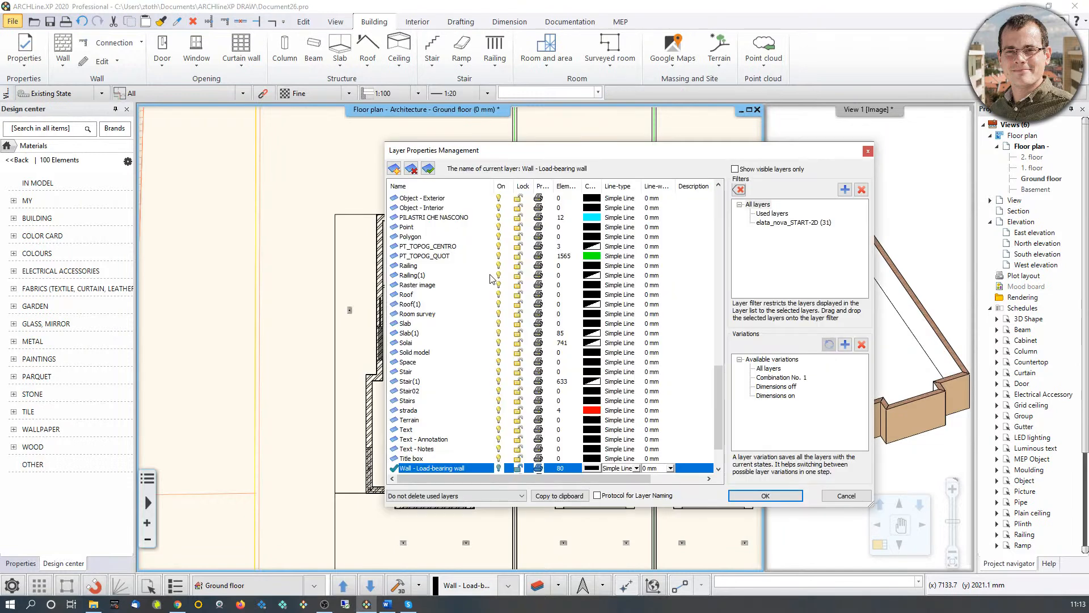
Step: Turn off and lock all layers except the current Wall - Load-bearing wall layer
{"action": "left_click", "coordinate": [489, 218]}
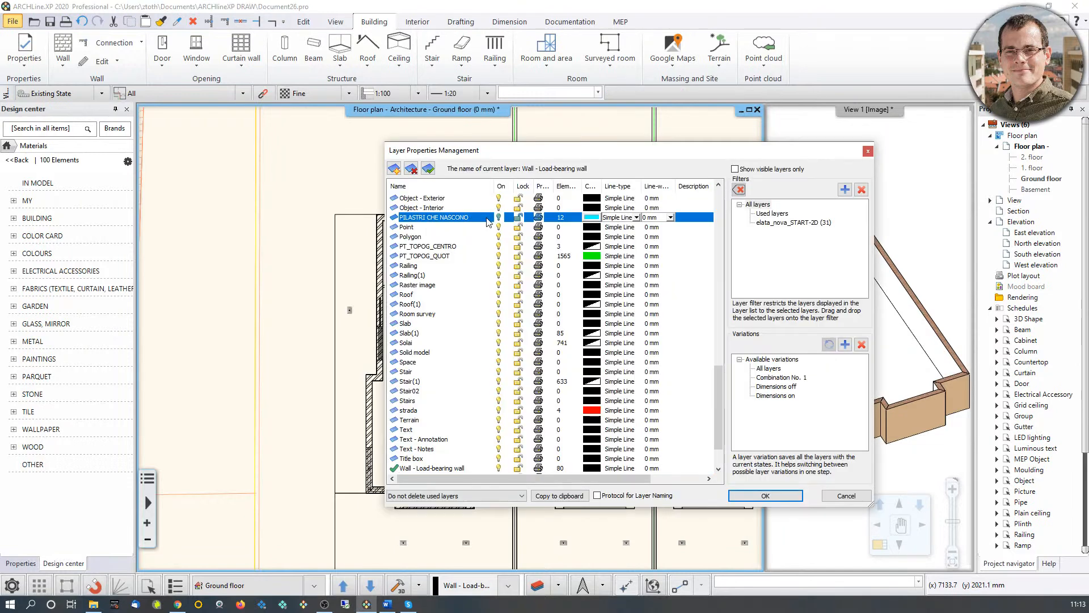
{"action": "left_click", "coordinate": [770, 204]}
{"action": "left_click", "coordinate": [451, 286]}
{"action": "key", "text": "ctrl+a"}
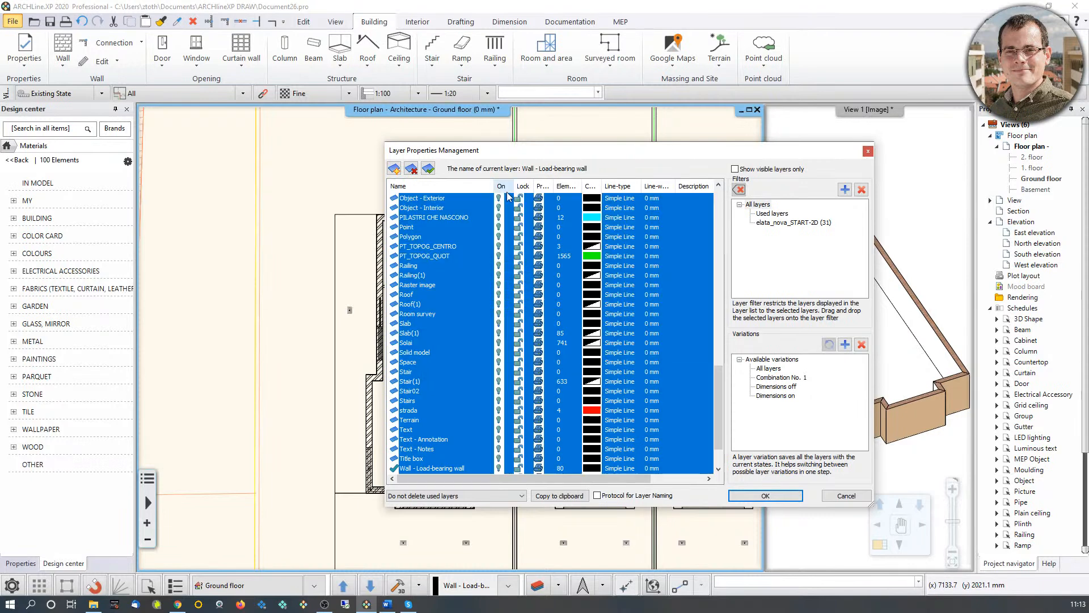
{"action": "left_click", "coordinate": [448, 335]}
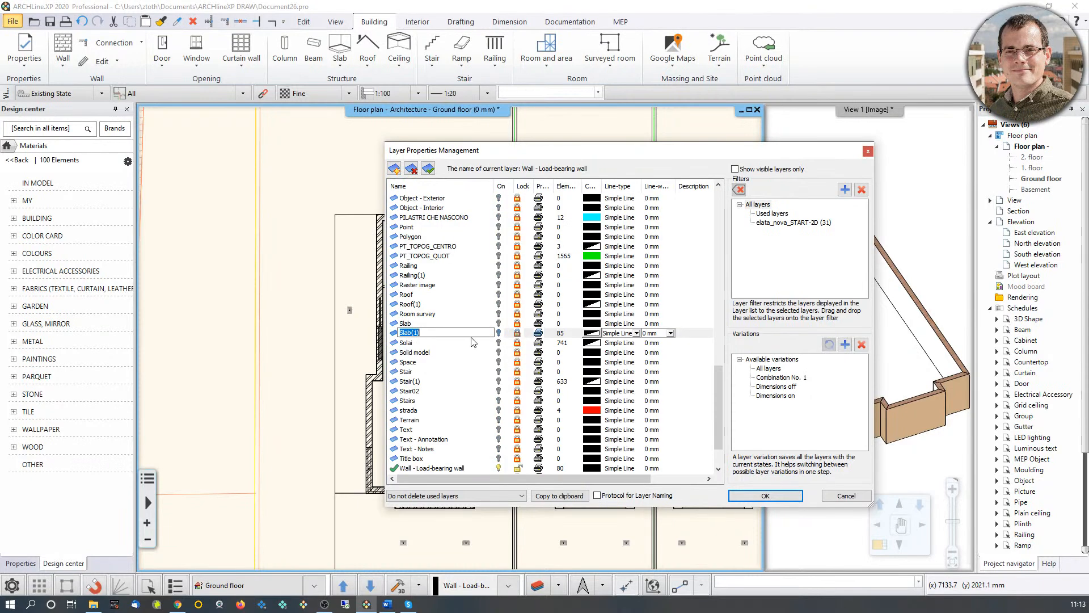
Step: Turn on the layers Wall - Load-bearing wall(1), Wall - Partition wall, Slab and Slab(1), and apply the layer settings
{"action": "scroll", "coordinate": [441, 362], "scroll_direction": "down", "scroll_amount": 2}
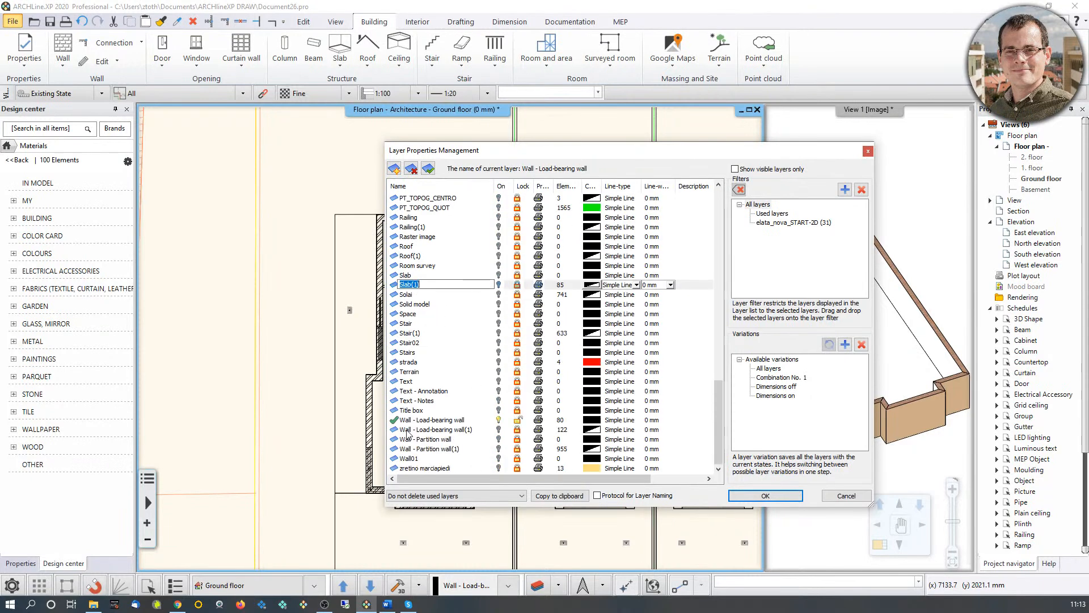
{"action": "left_click", "coordinate": [502, 431]}
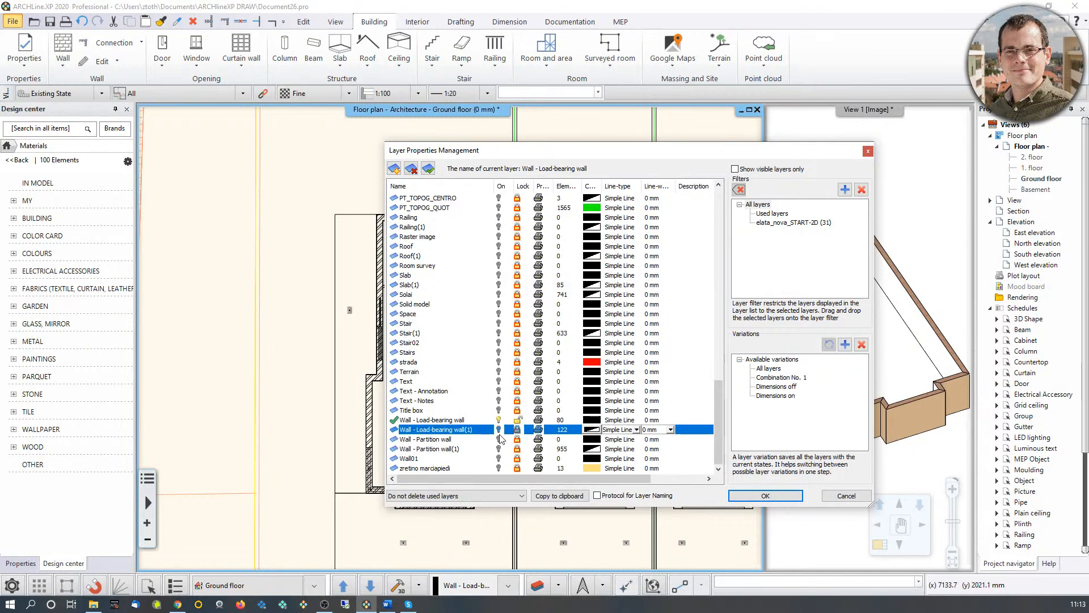
{"action": "left_click", "coordinate": [499, 442]}
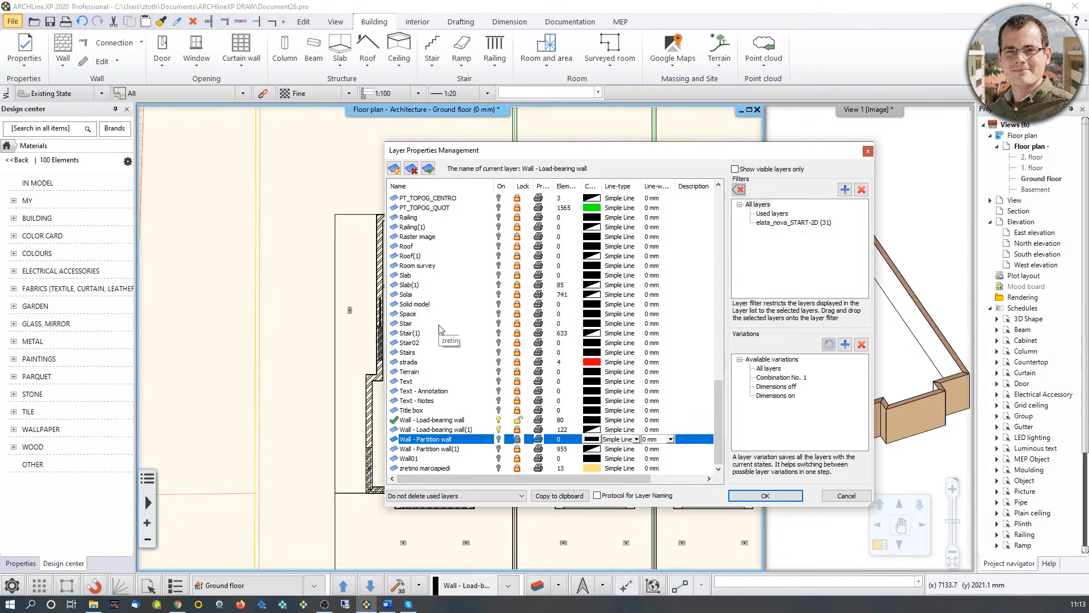
{"action": "left_click", "coordinate": [500, 286]}
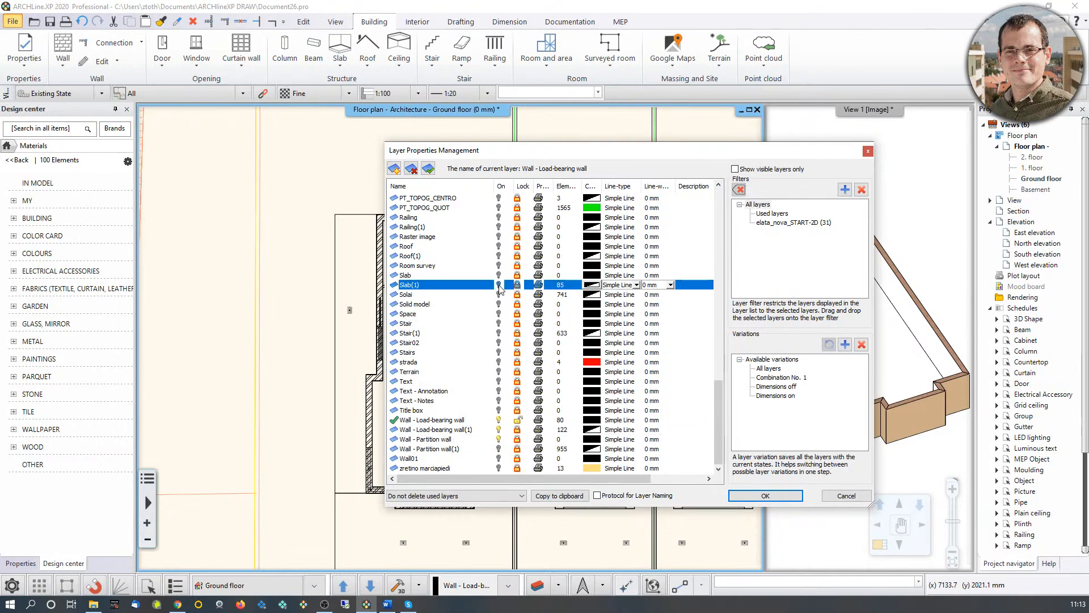
{"action": "left_click", "coordinate": [765, 496]}
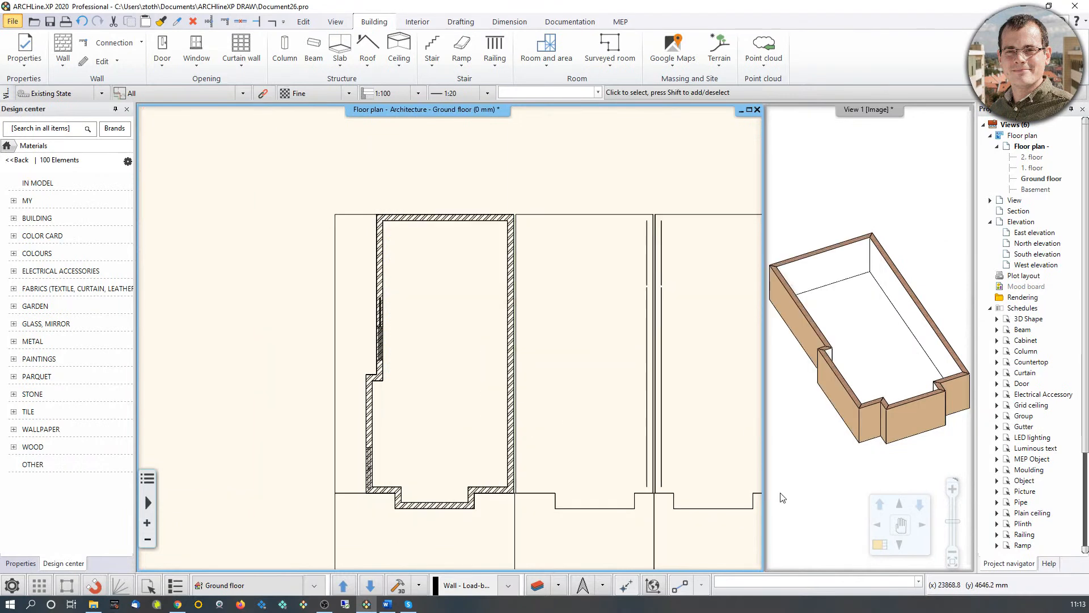
Step: Turn on the layer Wall - Partition wall(1) as well and apply the layer settings
{"action": "scroll", "coordinate": [480, 428], "scroll_direction": "down", "scroll_amount": 4}
{"action": "scroll", "coordinate": [469, 397], "scroll_direction": "up", "scroll_amount": 3}
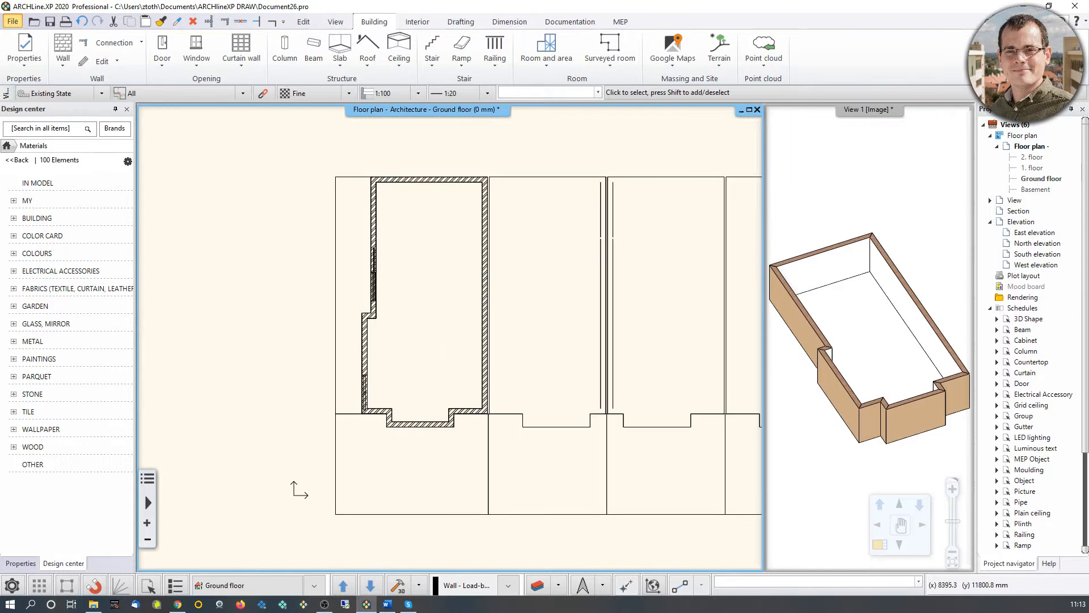
{"action": "middle_click_drag", "start_coordinate": [442, 294], "coordinate": [446, 319]}
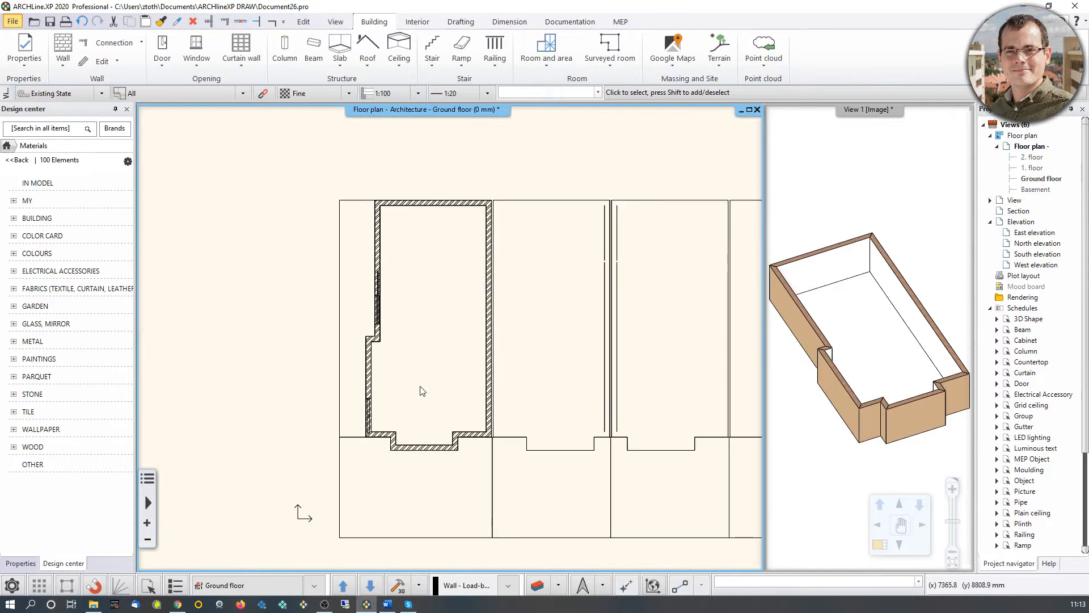
{"action": "left_click", "coordinate": [536, 585]}
{"action": "scroll", "coordinate": [444, 445], "scroll_direction": "down", "scroll_amount": 2}
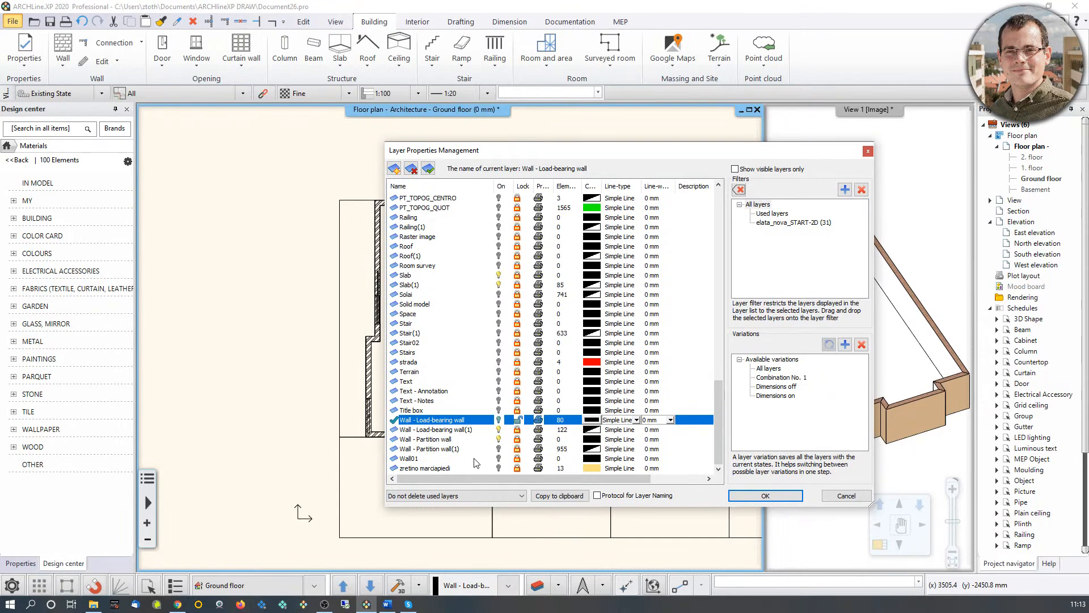
{"action": "left_click", "coordinate": [499, 449]}
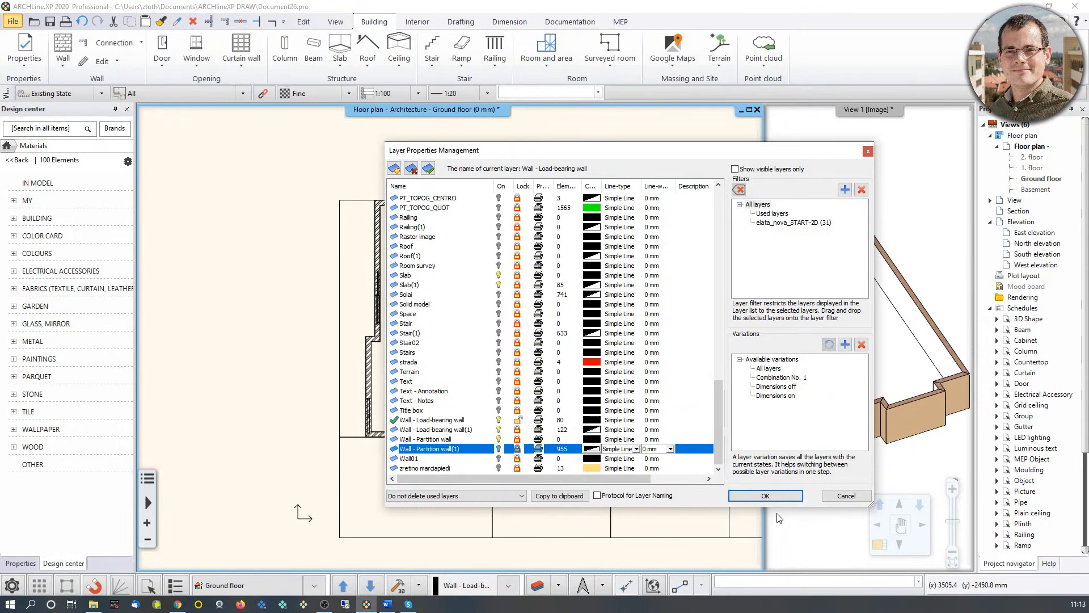
{"action": "left_click", "coordinate": [765, 495]}
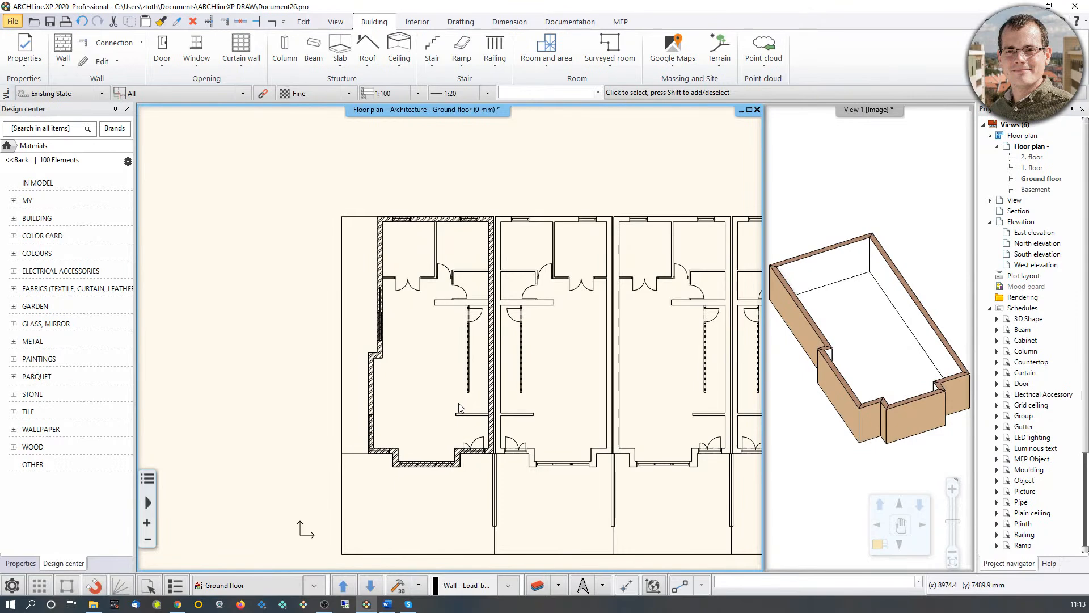
Step: With Walls on DWG drawing, trace the horizontal partition containing the double door, from the outer wall to the small room, with the 1 layered 30 wide wall style
{"action": "scroll", "coordinate": [443, 389], "scroll_direction": "up", "scroll_amount": 5}
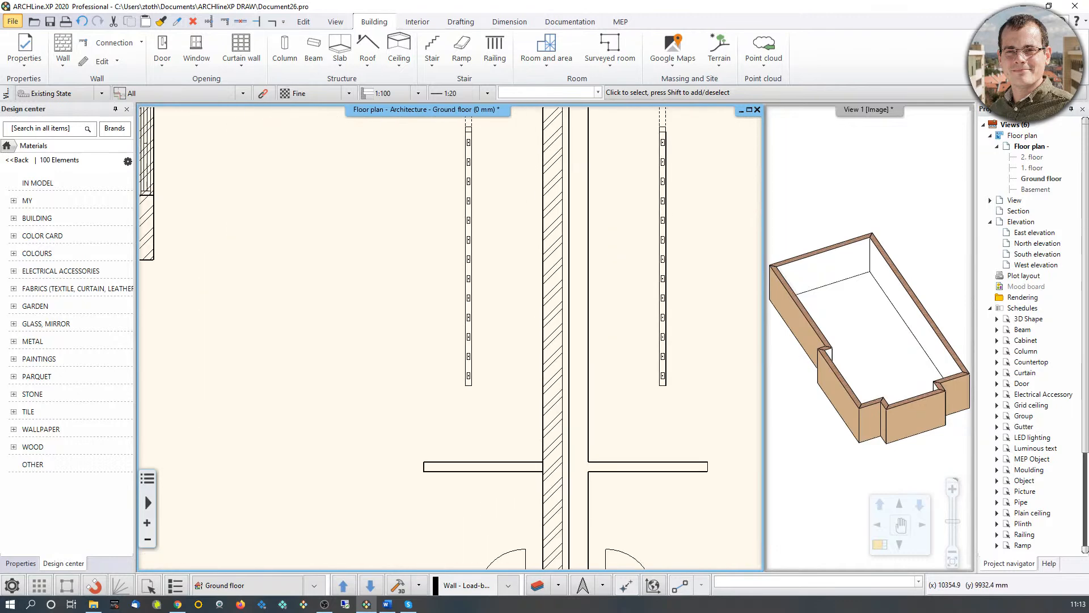
{"action": "scroll", "coordinate": [516, 311], "scroll_direction": "down", "scroll_amount": 3}
{"action": "middle_click_drag", "start_coordinate": [514, 308], "coordinate": [500, 413]}
{"action": "scroll", "coordinate": [501, 413], "scroll_direction": "down", "scroll_amount": 1}
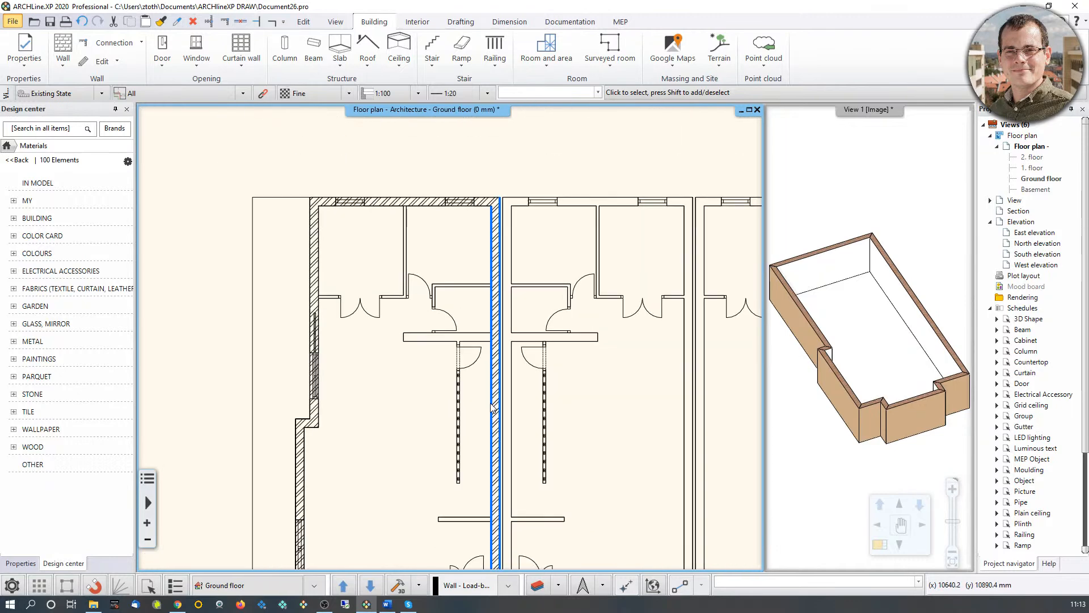
{"action": "left_click", "coordinate": [63, 62]}
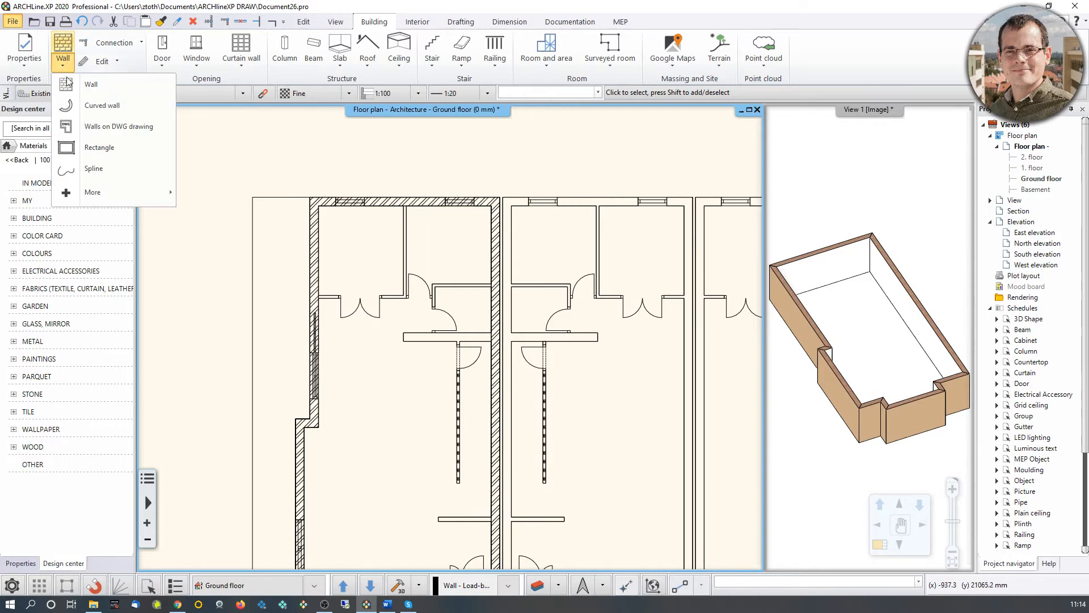
{"action": "left_click", "coordinate": [108, 126]}
{"action": "scroll", "coordinate": [449, 341], "scroll_direction": "up", "scroll_amount": 4}
{"action": "scroll", "coordinate": [448, 341], "scroll_direction": "up", "scroll_amount": 1}
{"action": "left_click", "coordinate": [356, 319]}
{"action": "left_click", "coordinate": [730, 319]}
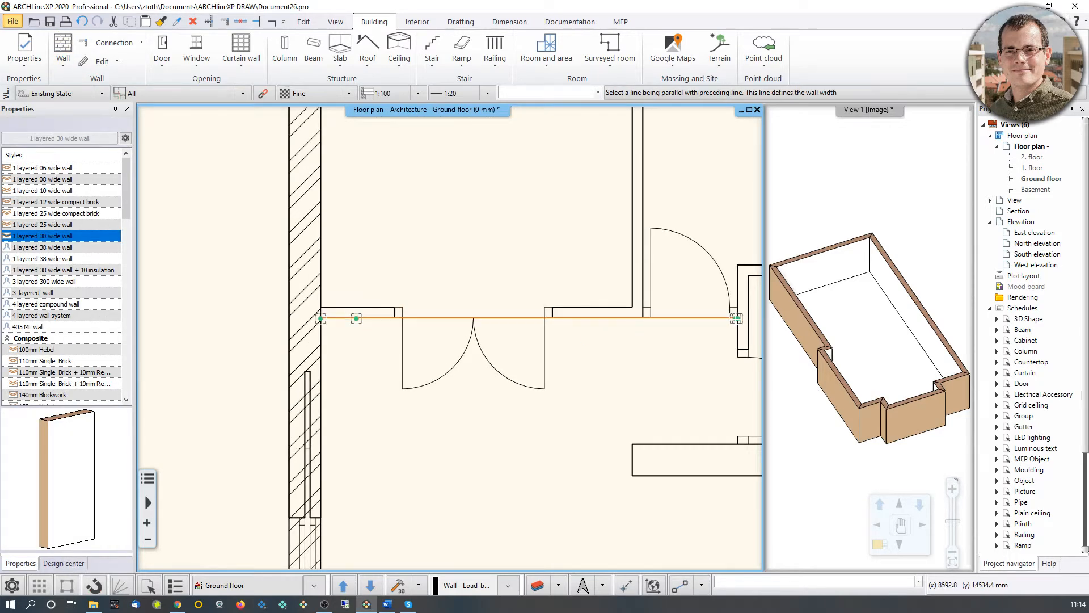
Step: Trace the vertical partition between the two upper rooms, from the double-door partition up to the outer wall
{"action": "middle_click_drag", "start_coordinate": [607, 267], "coordinate": [536, 384]}
{"action": "left_click", "coordinate": [557, 406]}
{"action": "middle_click_drag", "start_coordinate": [559, 115], "coordinate": [524, 306]}
{"action": "left_click", "coordinate": [523, 307]}
{"action": "left_click", "coordinate": [533, 309]}
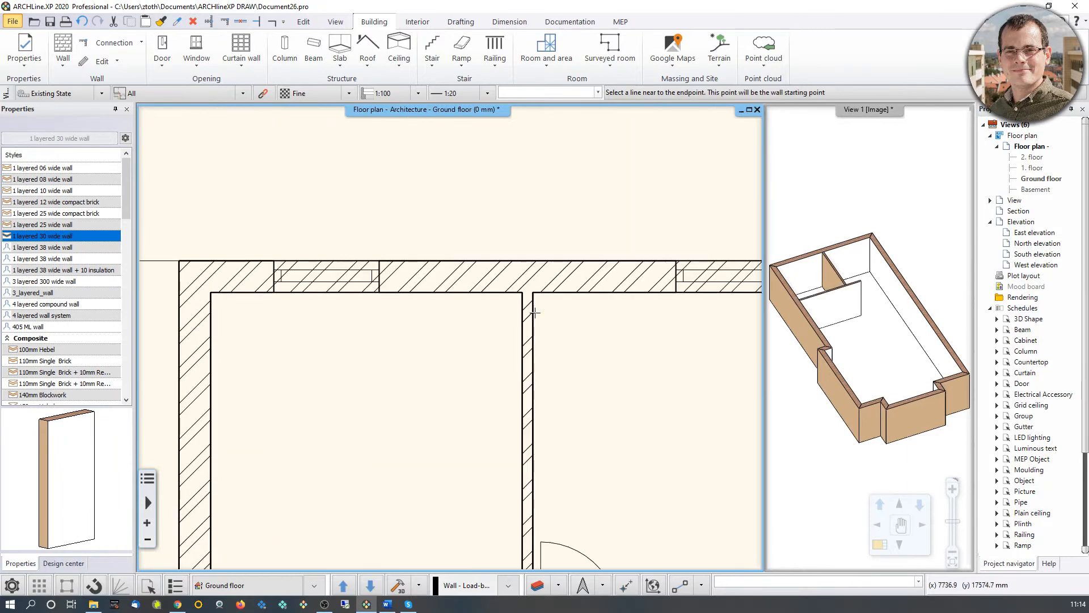
Step: Trace the upper horizontal wall of the small room, from the party wall to the room's corner
{"action": "scroll", "coordinate": [604, 512], "scroll_direction": "down", "scroll_amount": 3}
{"action": "middle_click_drag", "start_coordinate": [604, 512], "coordinate": [600, 414]}
{"action": "scroll", "coordinate": [587, 404], "scroll_direction": "up", "scroll_amount": 3}
{"action": "left_click", "coordinate": [530, 342]}
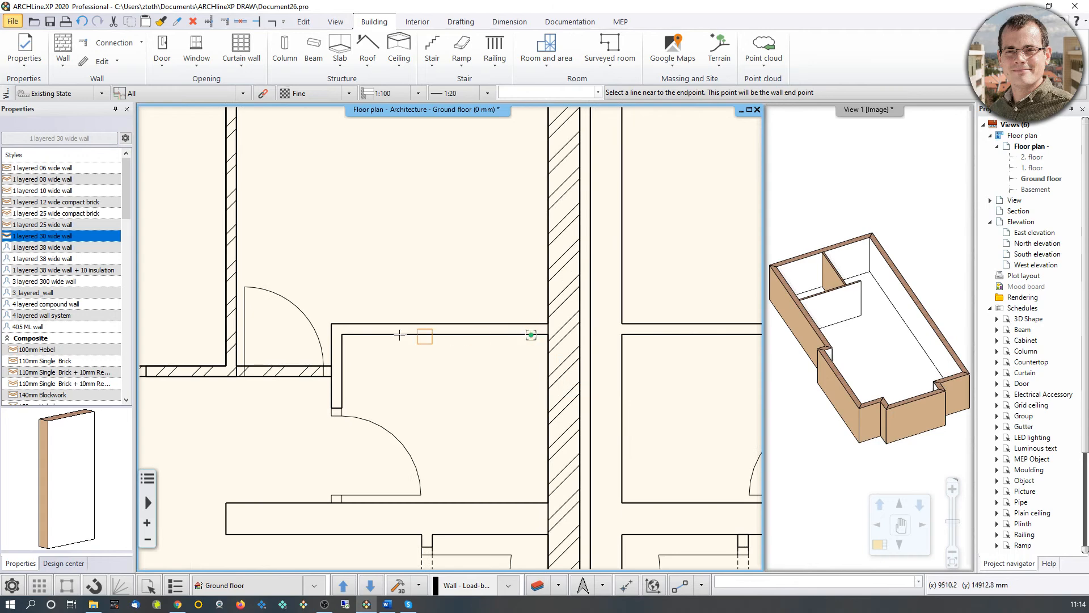
{"action": "left_click", "coordinate": [354, 333]}
{"action": "left_click", "coordinate": [374, 329]}
Step: Trace the small room's vertical wall across its door opening, down to the thick wall below
{"action": "scroll", "coordinate": [331, 370], "scroll_direction": "up", "scroll_amount": 2}
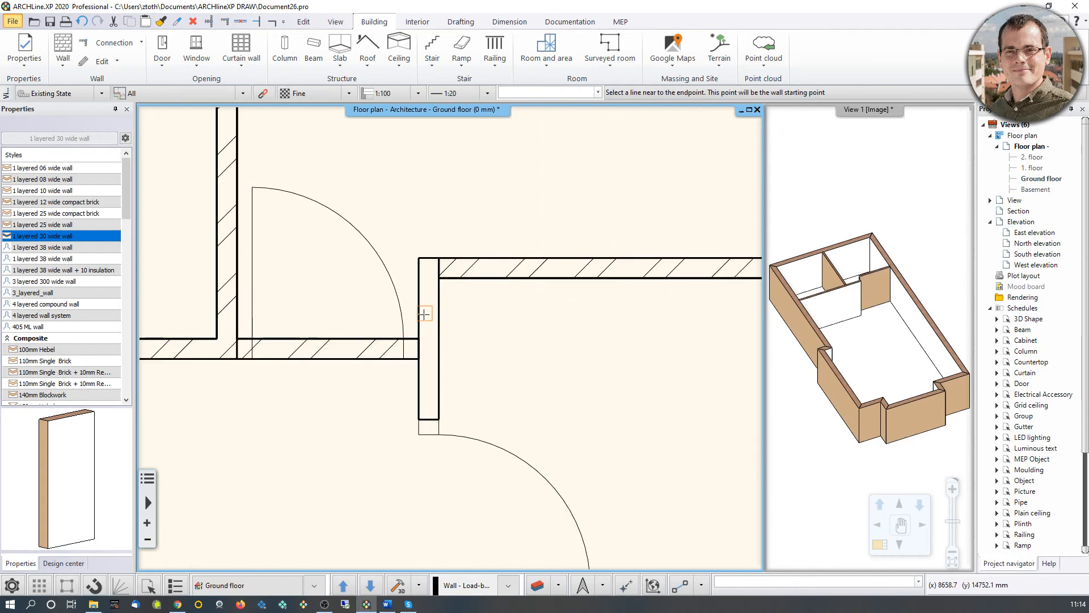
{"action": "left_click", "coordinate": [439, 303]}
{"action": "scroll", "coordinate": [439, 311], "scroll_direction": "down", "scroll_amount": 2}
{"action": "scroll", "coordinate": [450, 475], "scroll_direction": "up", "scroll_amount": 1}
{"action": "scroll", "coordinate": [449, 475], "scroll_direction": "up", "scroll_amount": 2}
{"action": "left_click", "coordinate": [435, 327]}
{"action": "scroll", "coordinate": [433, 190], "scroll_direction": "down", "scroll_amount": 2}
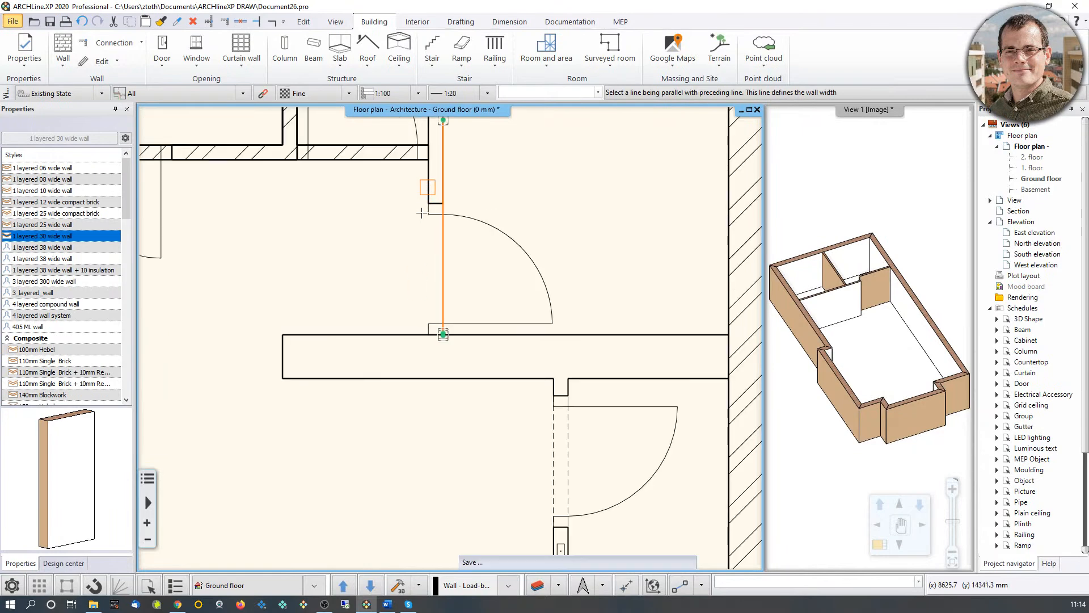
{"action": "left_click", "coordinate": [422, 255]}
Step: Trace the thick horizontal wall below the small room and the long slender partition with the door that descends from it
{"action": "left_click", "coordinate": [715, 339]}
{"action": "left_click", "coordinate": [710, 375]}
{"action": "middle_click_drag", "start_coordinate": [592, 432], "coordinate": [565, 335]}
{"action": "scroll", "coordinate": [534, 315], "scroll_direction": "down", "scroll_amount": 1}
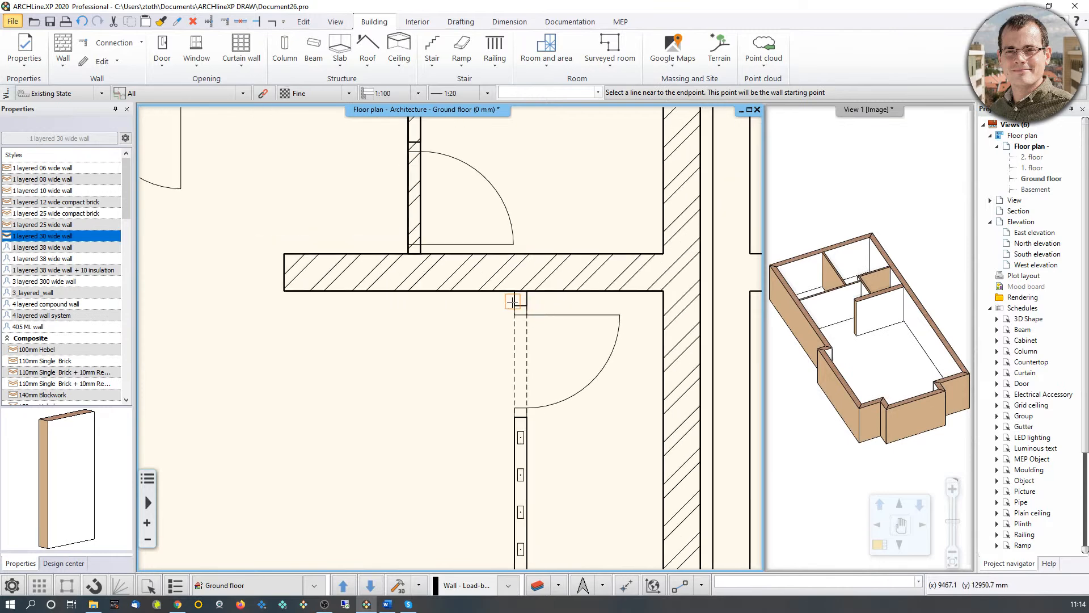
{"action": "left_click", "coordinate": [513, 301]}
{"action": "middle_click_drag", "start_coordinate": [467, 521], "coordinate": [444, 361]}
{"action": "middle_click_drag", "start_coordinate": [410, 296], "coordinate": [422, 174]}
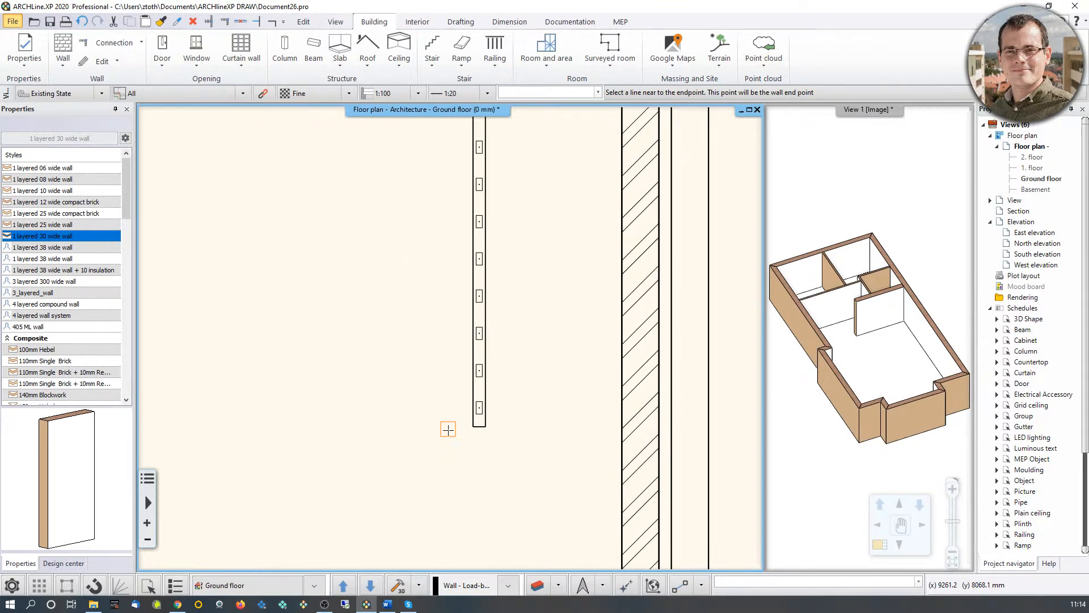
{"action": "left_click", "coordinate": [448, 430]}
Step: Trace the short horizontal wall near the entrance door and finish tracing walls on the drawing
{"action": "scroll", "coordinate": [512, 460], "scroll_direction": "down", "scroll_amount": 2}
{"action": "scroll", "coordinate": [511, 461], "scroll_direction": "down", "scroll_amount": 1}
{"action": "left_click", "coordinate": [491, 369]}
{"action": "left_click", "coordinate": [491, 370]}
{"action": "scroll", "coordinate": [350, 319], "scroll_direction": "down", "scroll_amount": 1}
{"action": "key", "text": "Escape"}
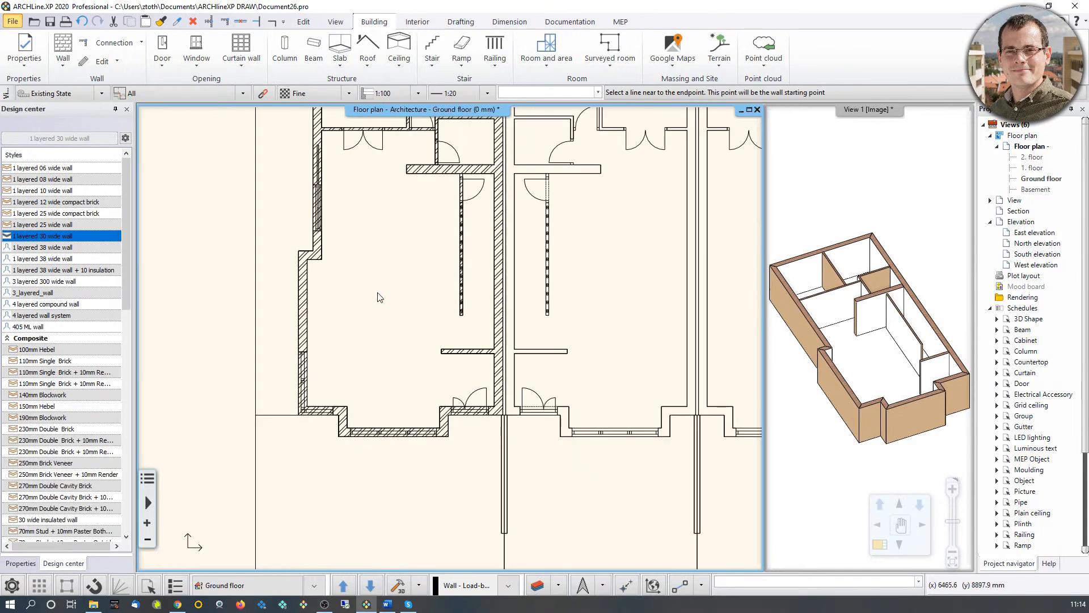
{"action": "left_click", "coordinate": [871, 341]}
{"action": "middle_click_drag", "start_coordinate": [870, 341], "coordinate": [863, 345]}
{"action": "scroll", "coordinate": [863, 348], "scroll_direction": "up", "scroll_amount": 6}
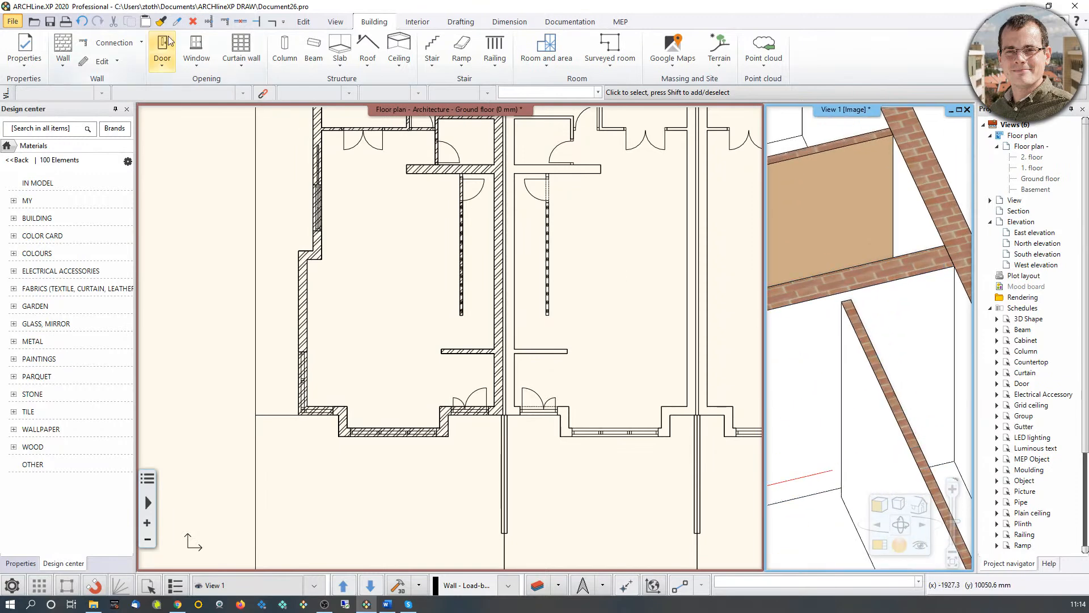
{"action": "left_click", "coordinate": [256, 22]}
{"action": "scroll", "coordinate": [870, 396], "scroll_direction": "down", "scroll_amount": 5}
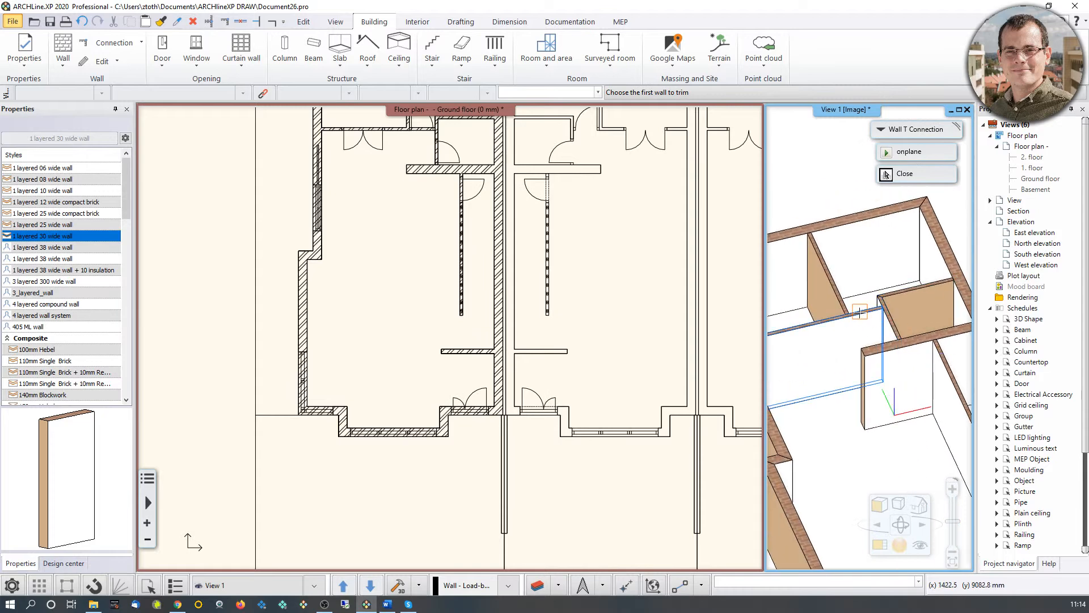
{"action": "scroll", "coordinate": [864, 390], "scroll_direction": "down", "scroll_amount": 1}
{"action": "scroll", "coordinate": [850, 308], "scroll_direction": "up", "scroll_amount": 5}
{"action": "scroll", "coordinate": [843, 347], "scroll_direction": "down", "scroll_amount": 5}
{"action": "scroll", "coordinate": [843, 353], "scroll_direction": "down", "scroll_amount": 4}
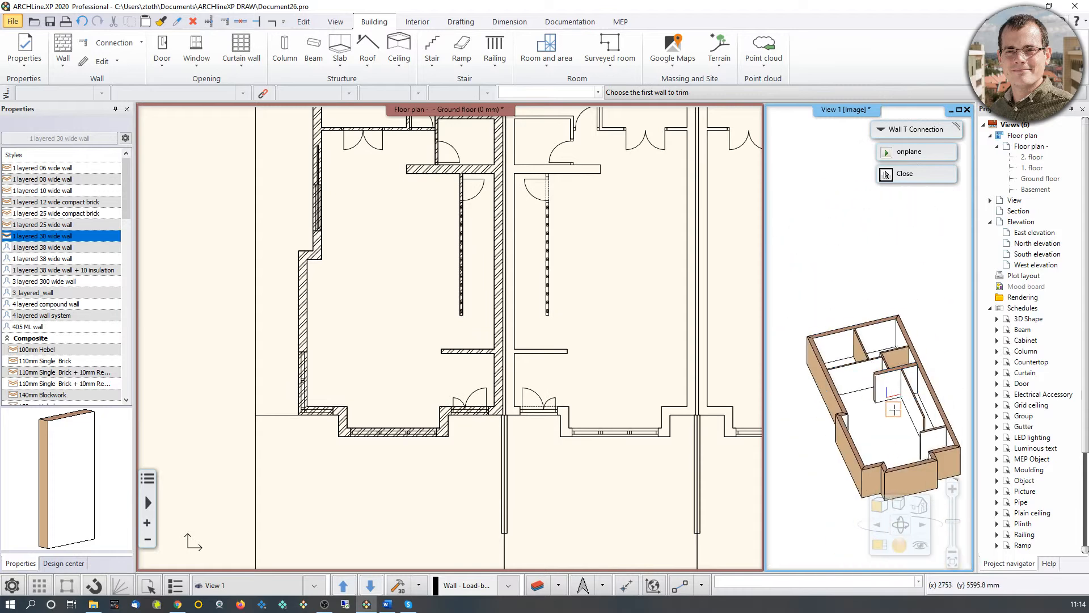
{"action": "left_click", "coordinate": [886, 175]}
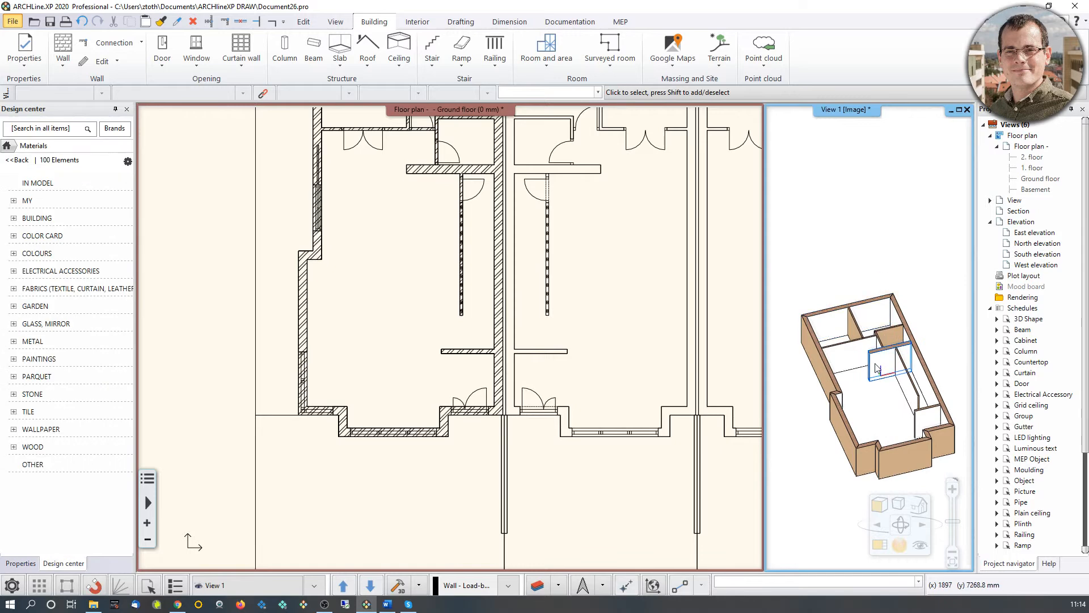
Step: Select all walls of the house in the 3D view and set their exterior finish face material to Bright_white
{"action": "scroll", "coordinate": [829, 331], "scroll_direction": "up", "scroll_amount": 2}
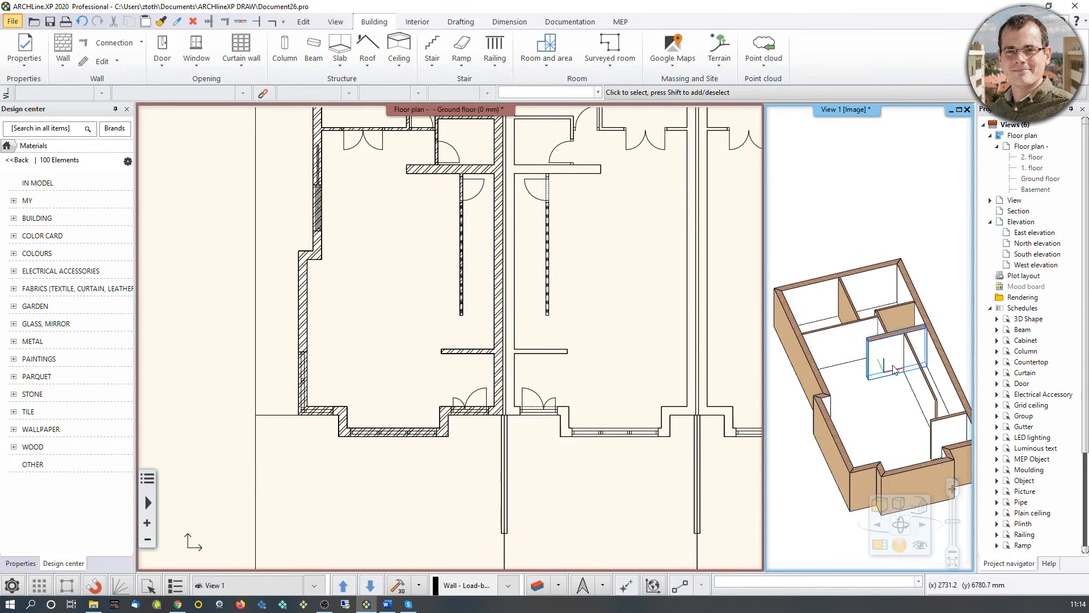
{"action": "scroll", "coordinate": [922, 392], "scroll_direction": "down", "scroll_amount": 4}
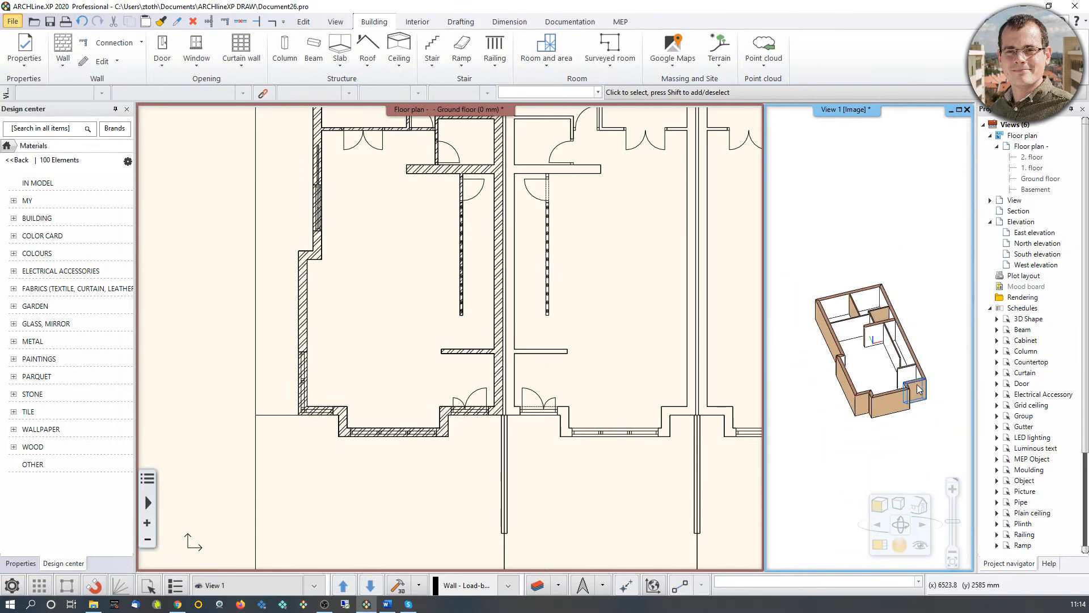
{"action": "left_click", "coordinate": [806, 245]}
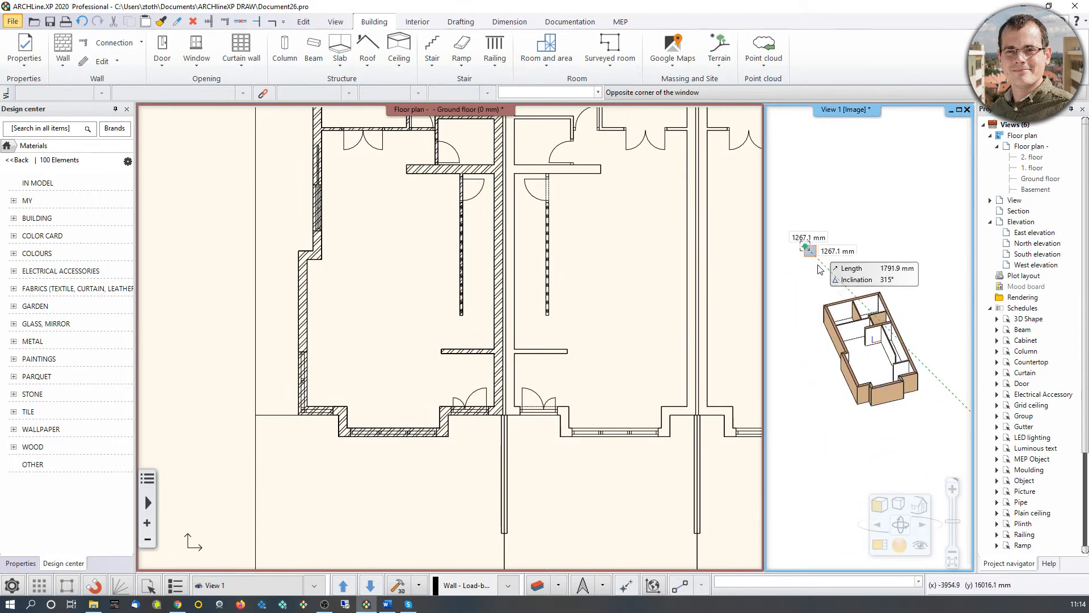
{"action": "left_click", "coordinate": [931, 431]}
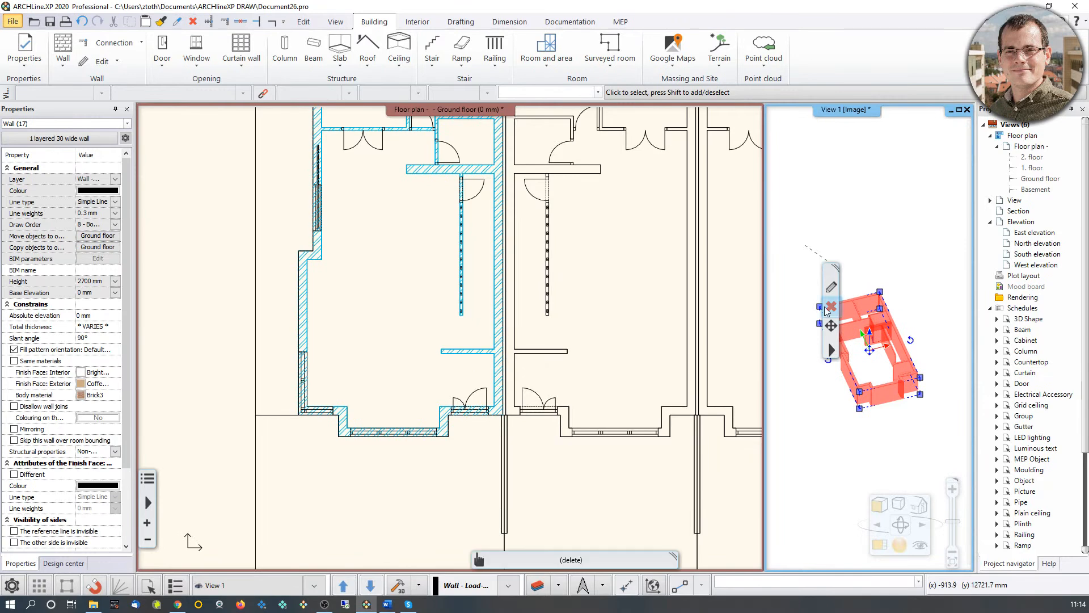
{"action": "middle_click_drag", "start_coordinate": [329, 178], "coordinate": [320, 281]}
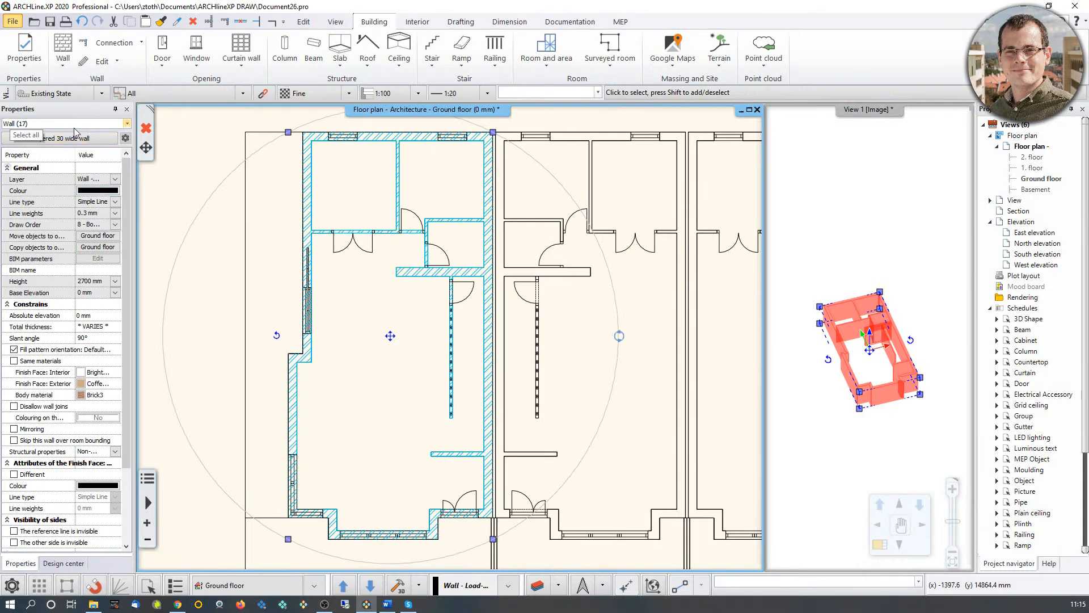
{"action": "left_click", "coordinate": [86, 384]}
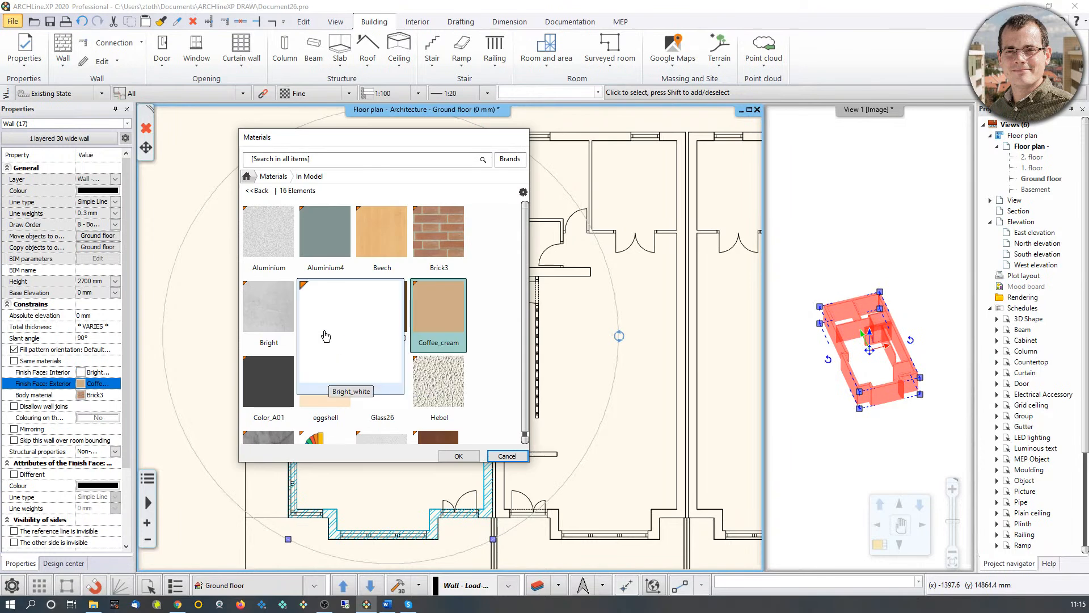
{"action": "left_click", "coordinate": [333, 334]}
{"action": "left_click", "coordinate": [458, 457]}
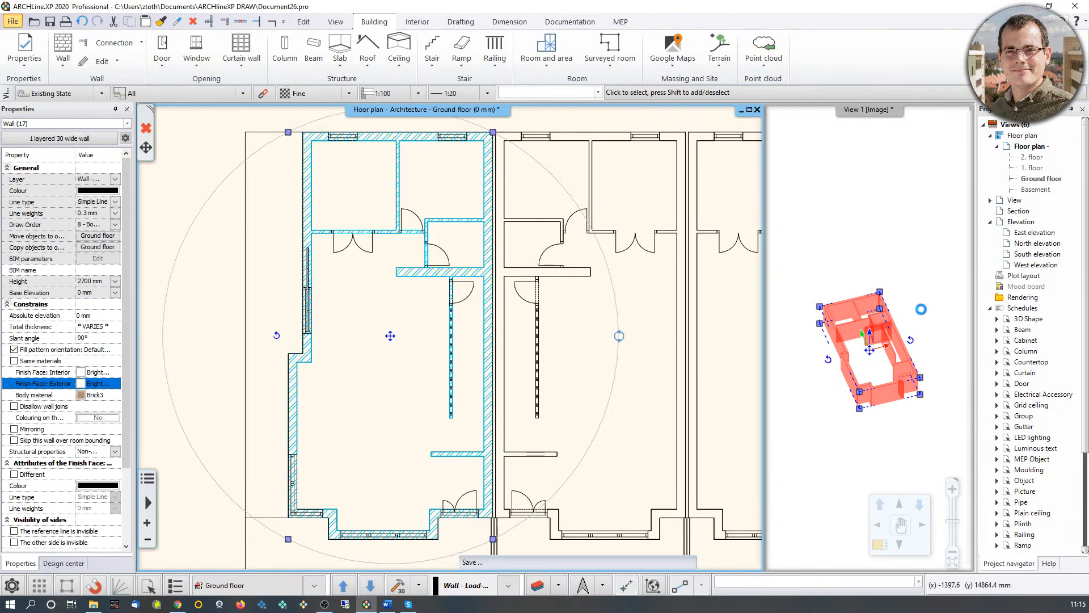
{"action": "scroll", "coordinate": [891, 241], "scroll_direction": "up", "scroll_amount": 3}
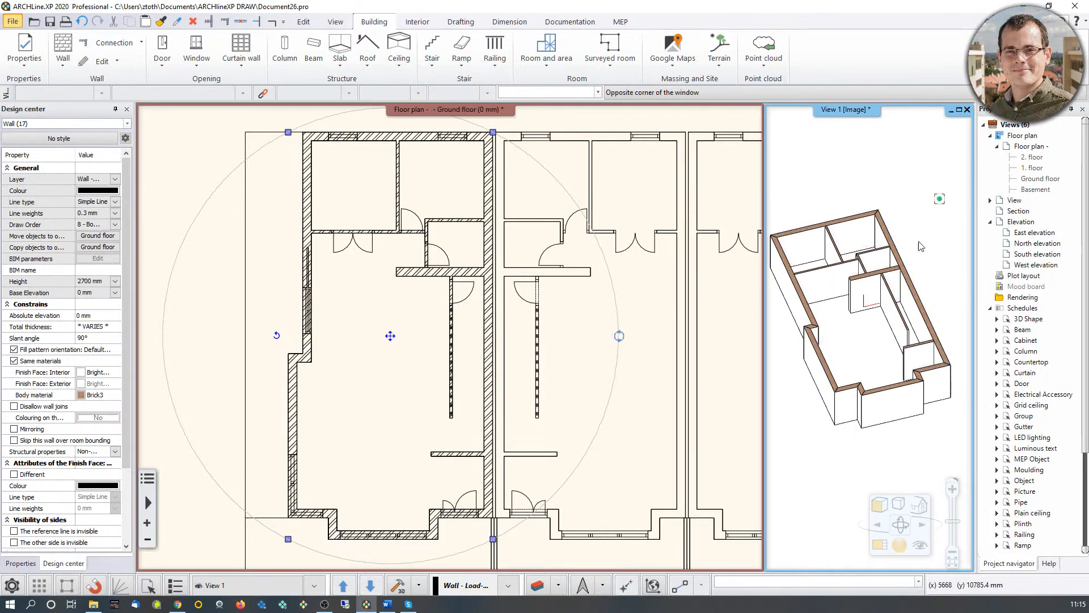
{"action": "left_click", "coordinate": [391, 460]}
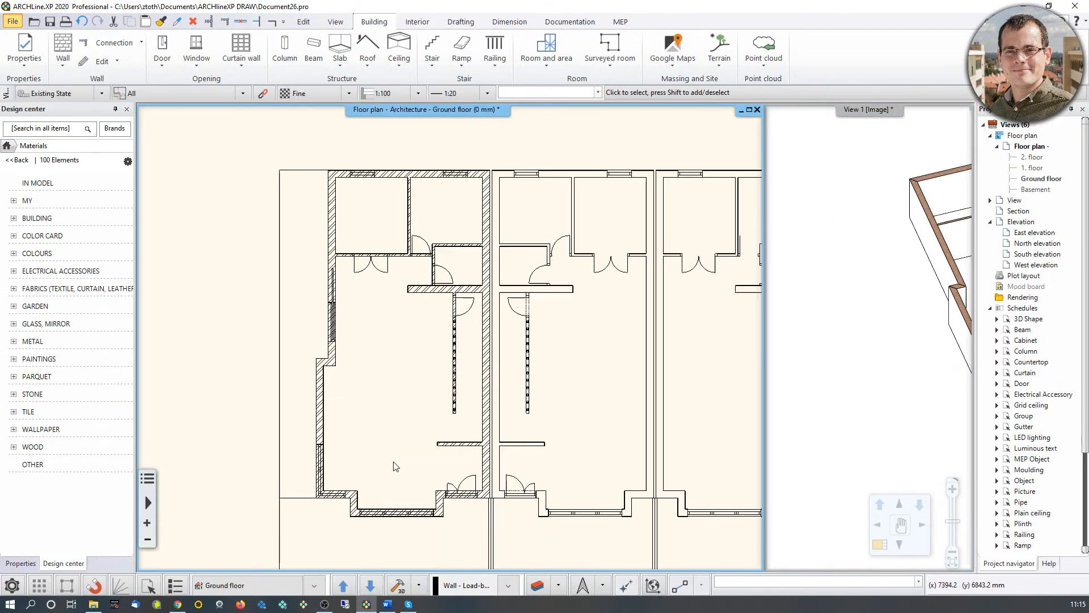
Step: Set the slab properties' top surface material to parquet_rovere_03 from the Strips parquet collection
{"action": "scroll", "coordinate": [394, 464], "scroll_direction": "down", "scroll_amount": 3}
{"action": "middle_click_drag", "start_coordinate": [959, 252], "coordinate": [815, 286]}
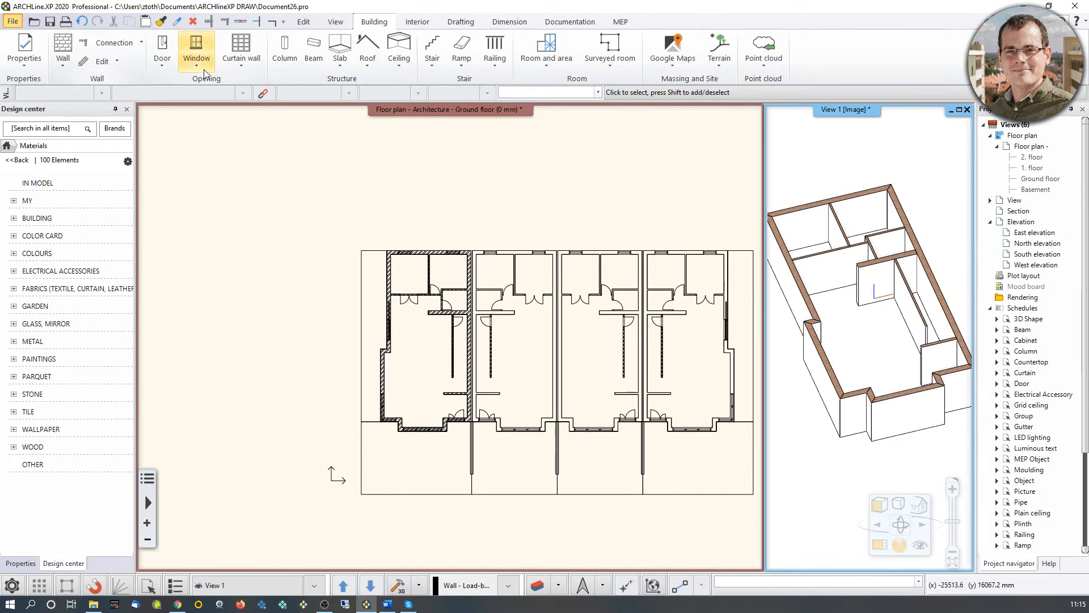
{"action": "right_click", "coordinate": [341, 56]}
{"action": "left_click", "coordinate": [352, 66]}
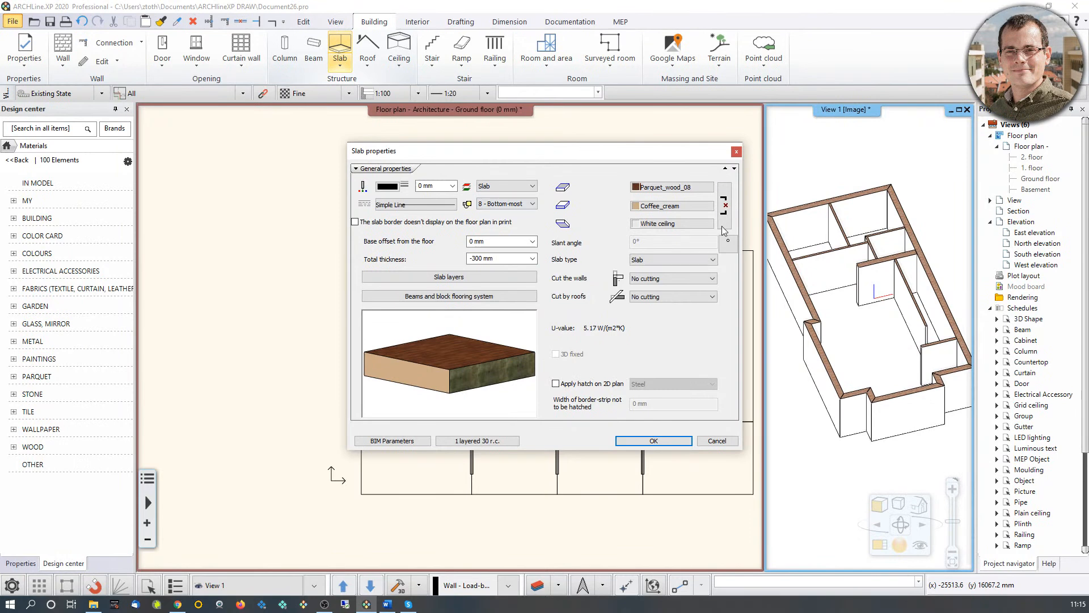
{"action": "left_click", "coordinate": [687, 192]}
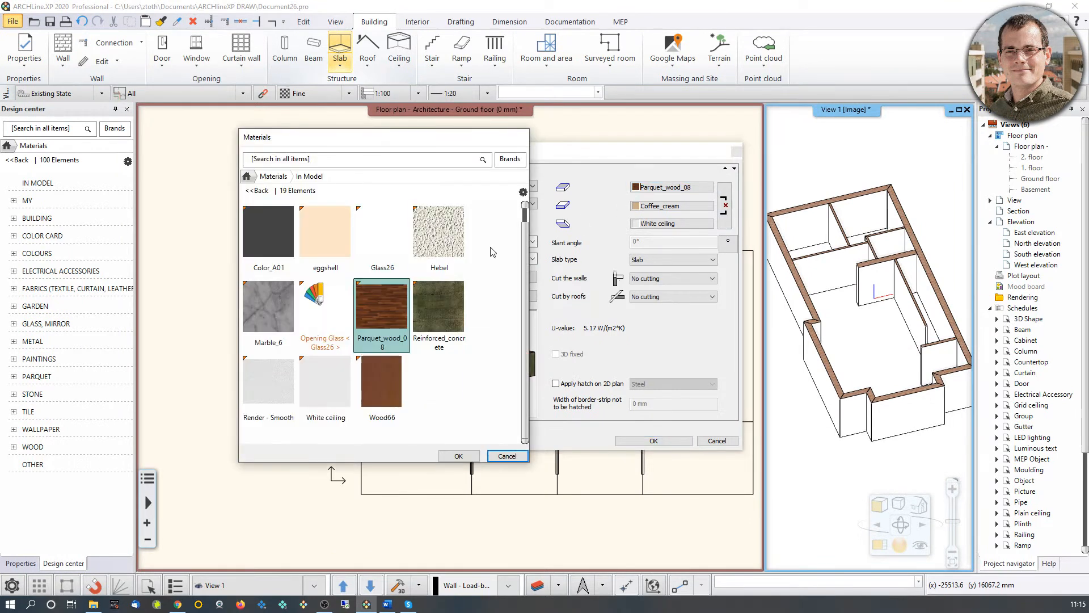
{"action": "scroll", "coordinate": [434, 244], "scroll_direction": "up", "scroll_amount": 2}
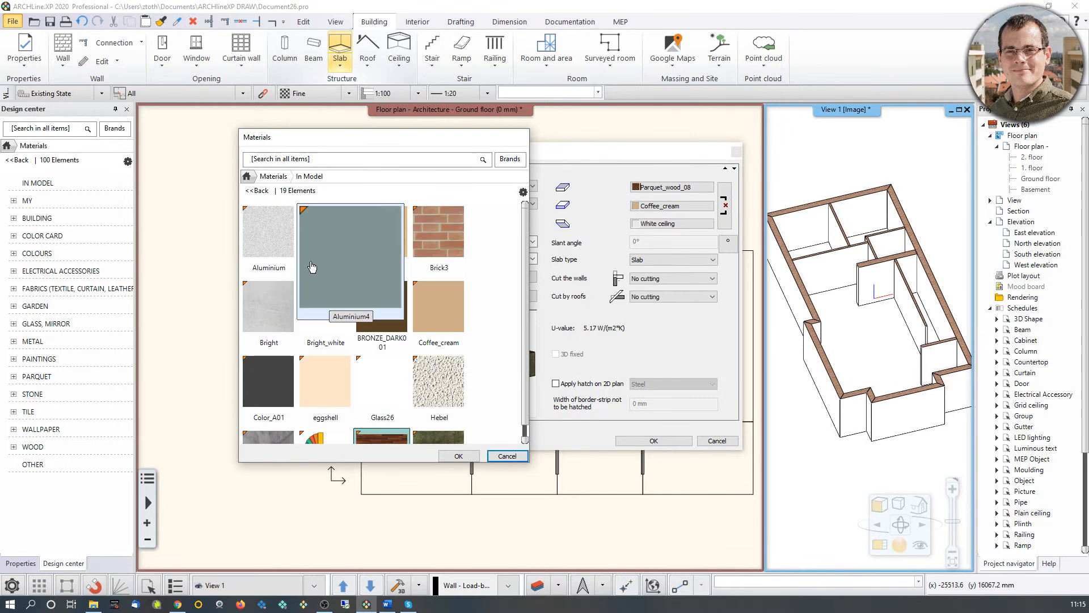
{"action": "left_click", "coordinate": [248, 177]}
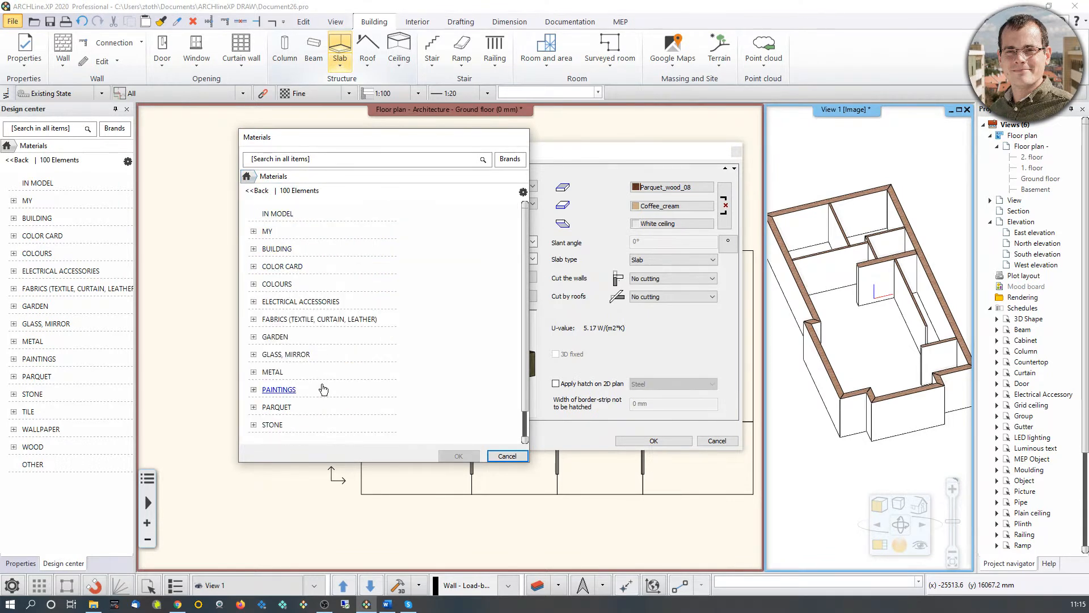
{"action": "left_click", "coordinate": [278, 406]}
{"action": "scroll", "coordinate": [339, 415], "scroll_direction": "down", "scroll_amount": 4}
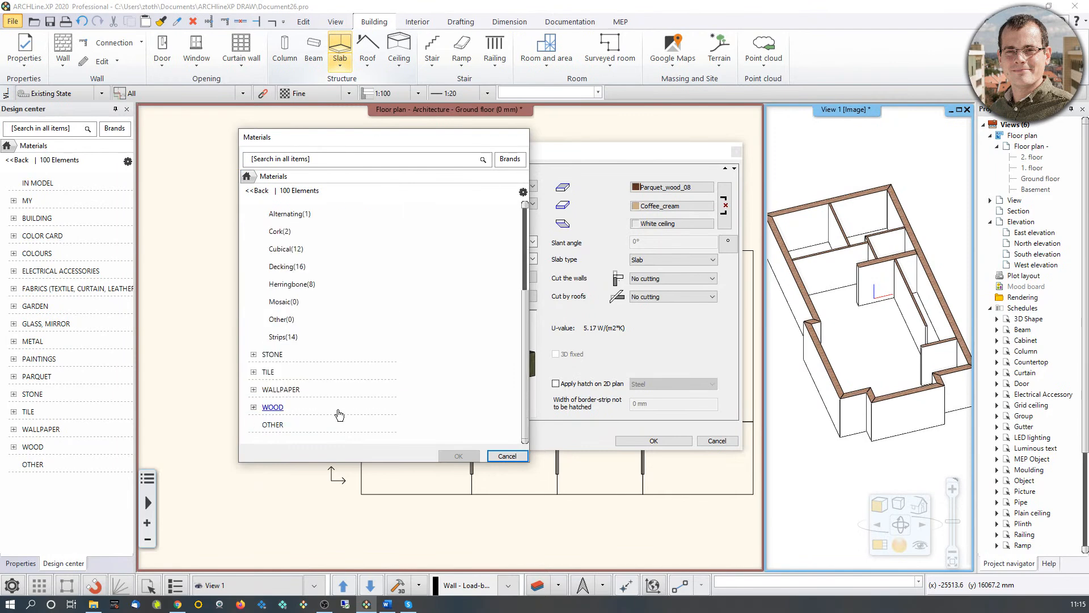
{"action": "left_click", "coordinate": [279, 338]}
{"action": "double_click", "coordinate": [293, 339]}
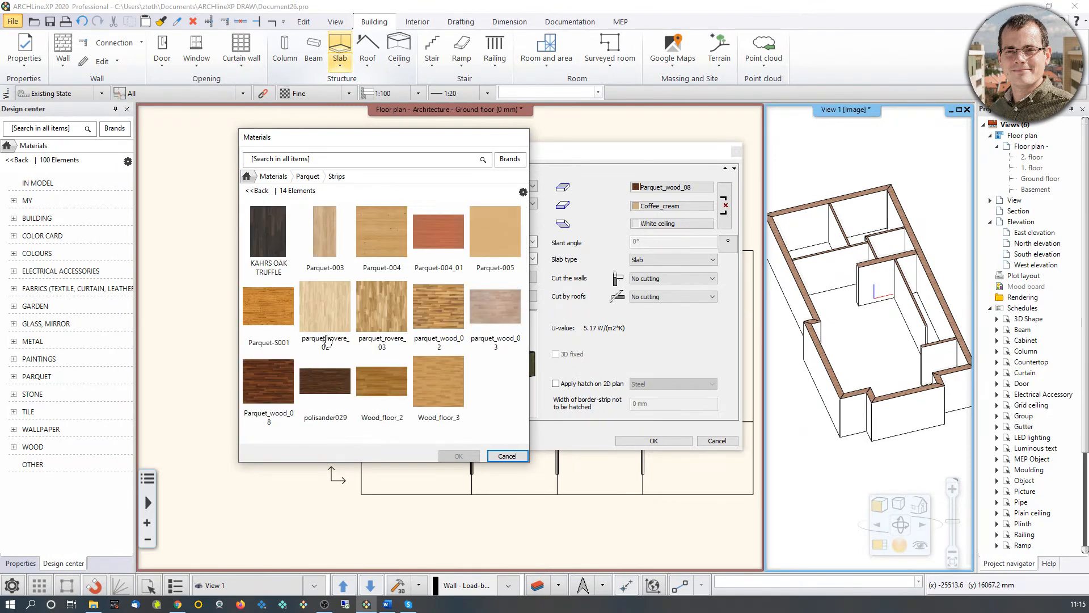
{"action": "mouse_move", "coordinate": [434, 362]}
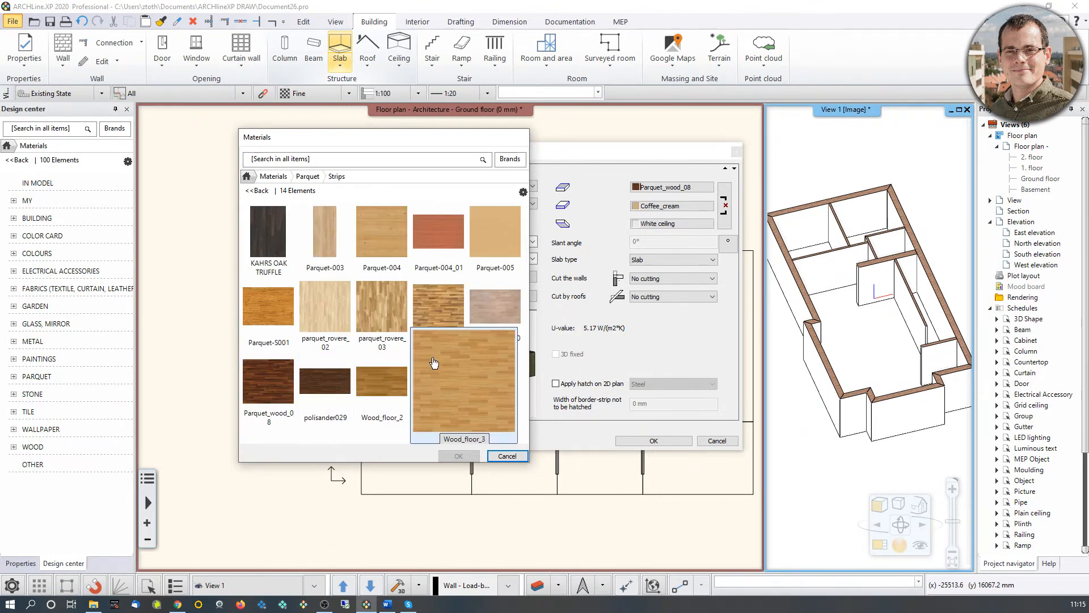
{"action": "left_click", "coordinate": [386, 318]}
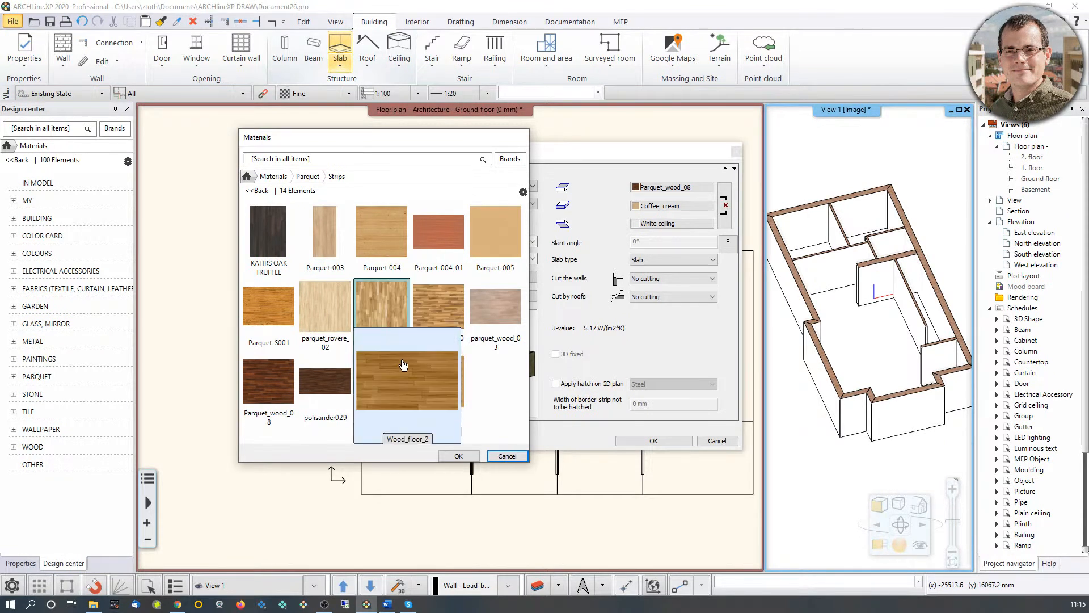
{"action": "left_click", "coordinate": [459, 457]}
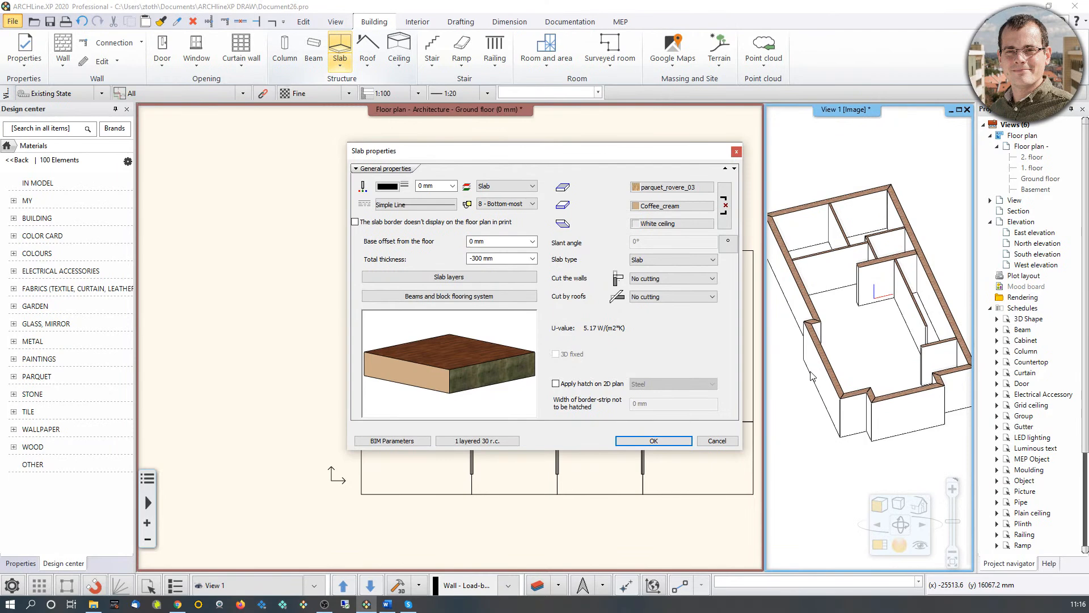
Step: Set the slab's side surface material to Bright_white and accept the slab properties
{"action": "left_click", "coordinate": [672, 205]}
{"action": "left_click", "coordinate": [333, 306]}
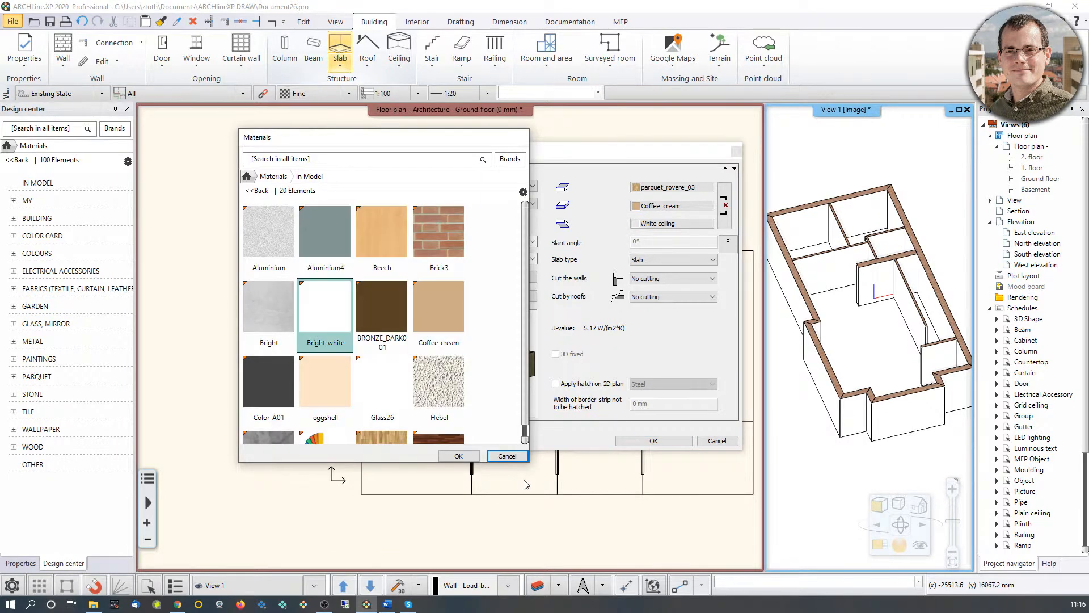
{"action": "left_click", "coordinate": [458, 456]}
{"action": "left_click", "coordinate": [654, 441]}
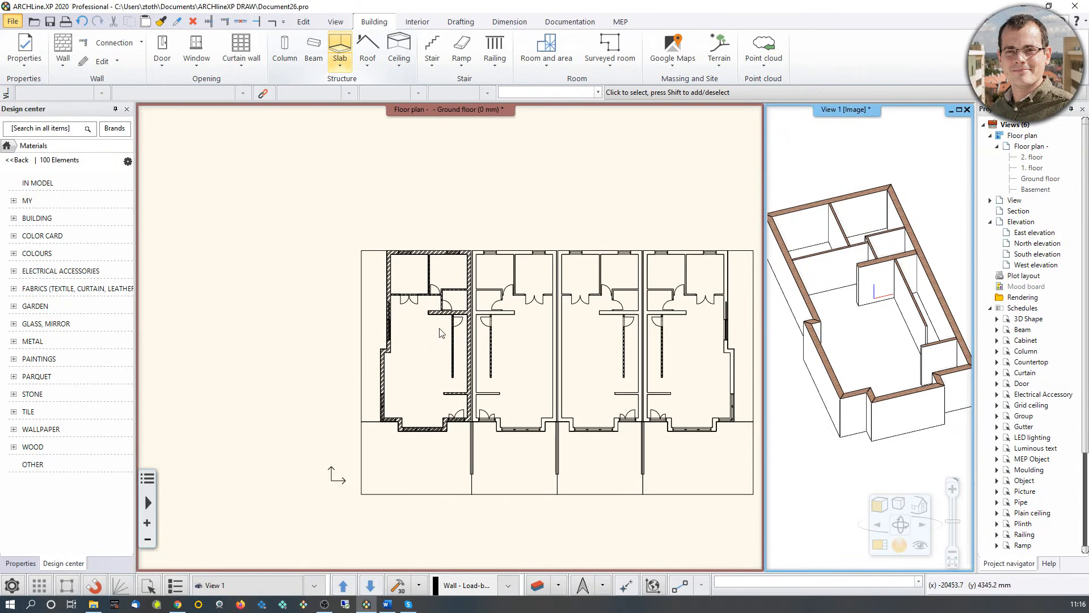
Step: Create a floor slab by walls, enclosing all traced walls of the first house in the selection rectangle
{"action": "scroll", "coordinate": [425, 310], "scroll_direction": "up", "scroll_amount": 2}
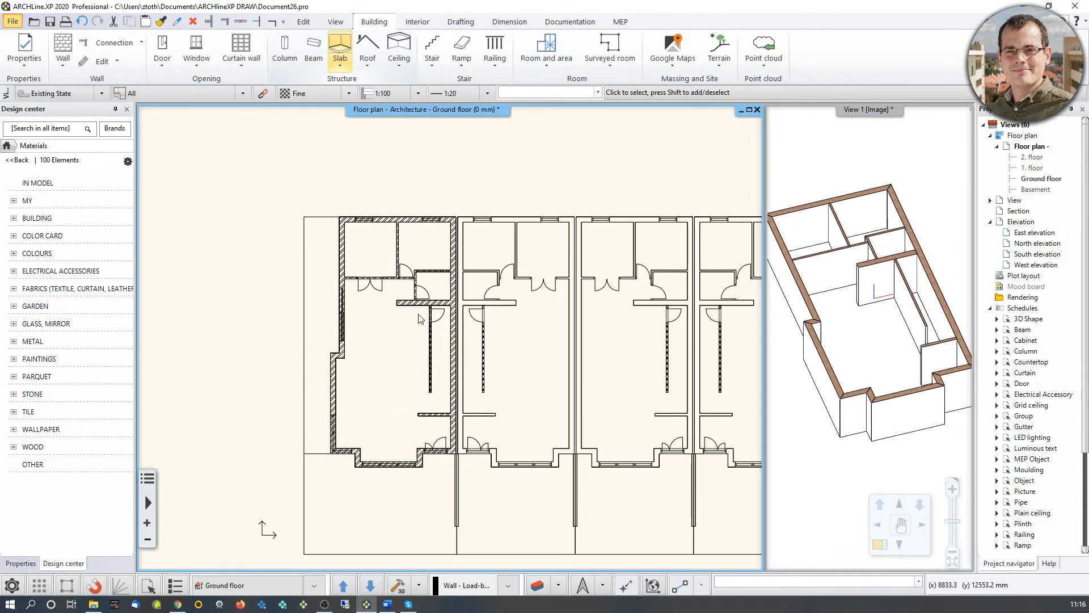
{"action": "left_click", "coordinate": [339, 67]}
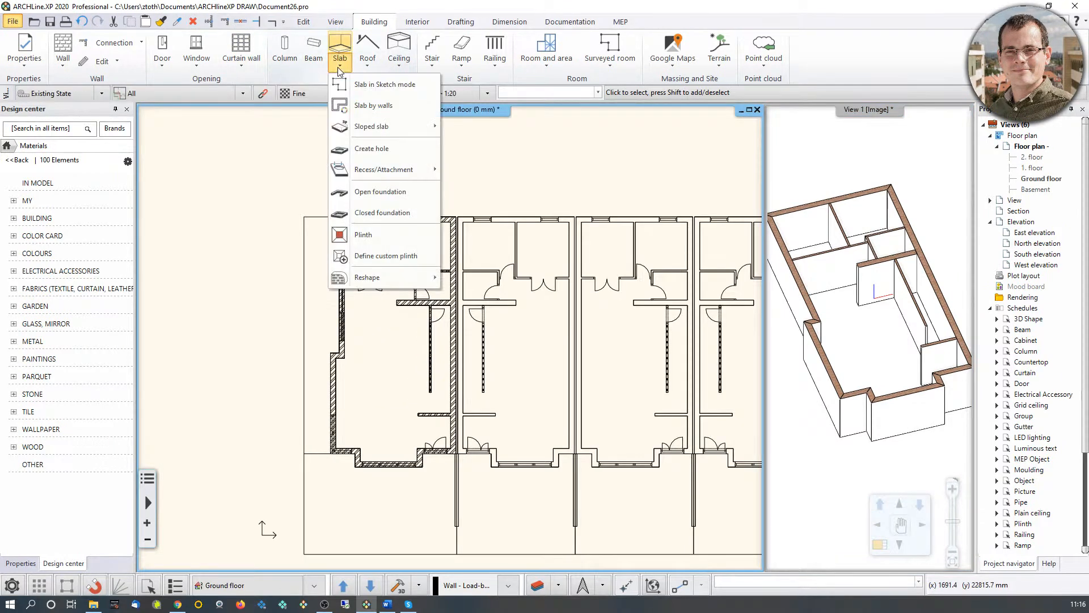
{"action": "left_click", "coordinate": [363, 107]}
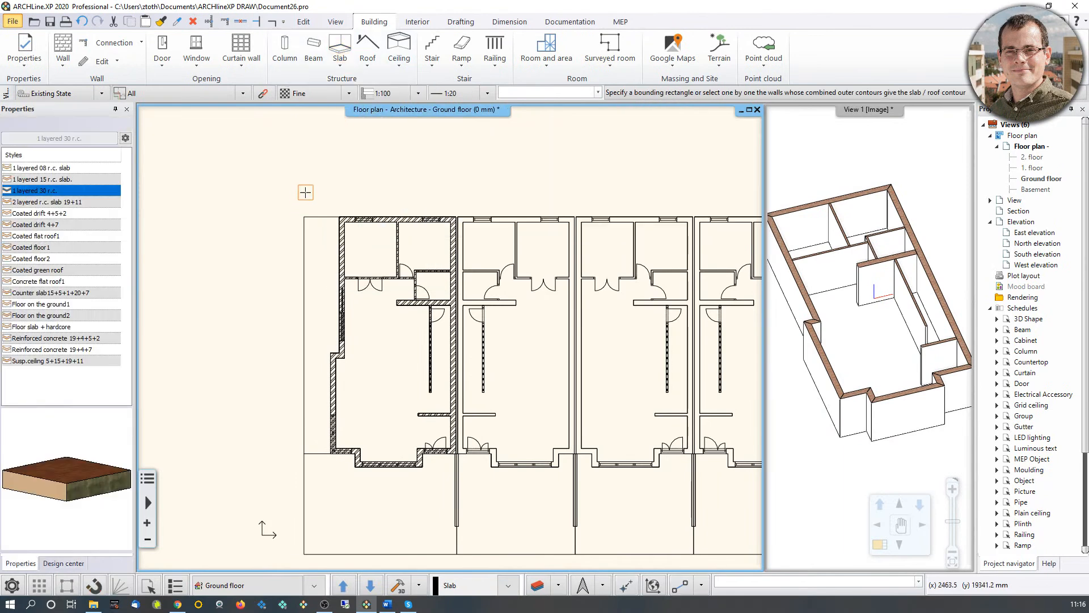
{"action": "left_click", "coordinate": [311, 170]}
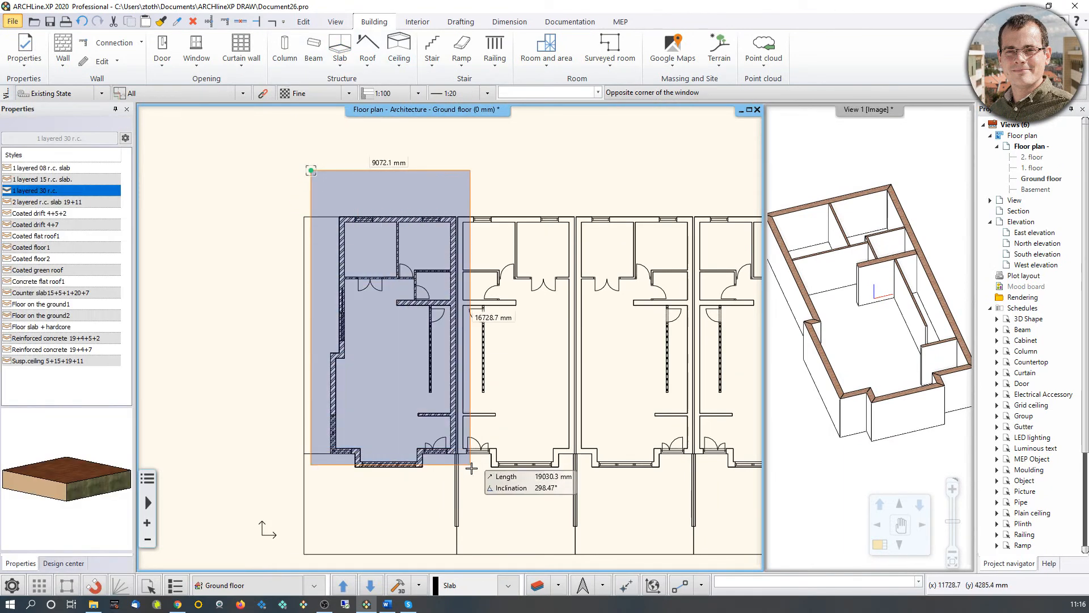
{"action": "left_click", "coordinate": [468, 507]}
{"action": "key", "text": "Return"}
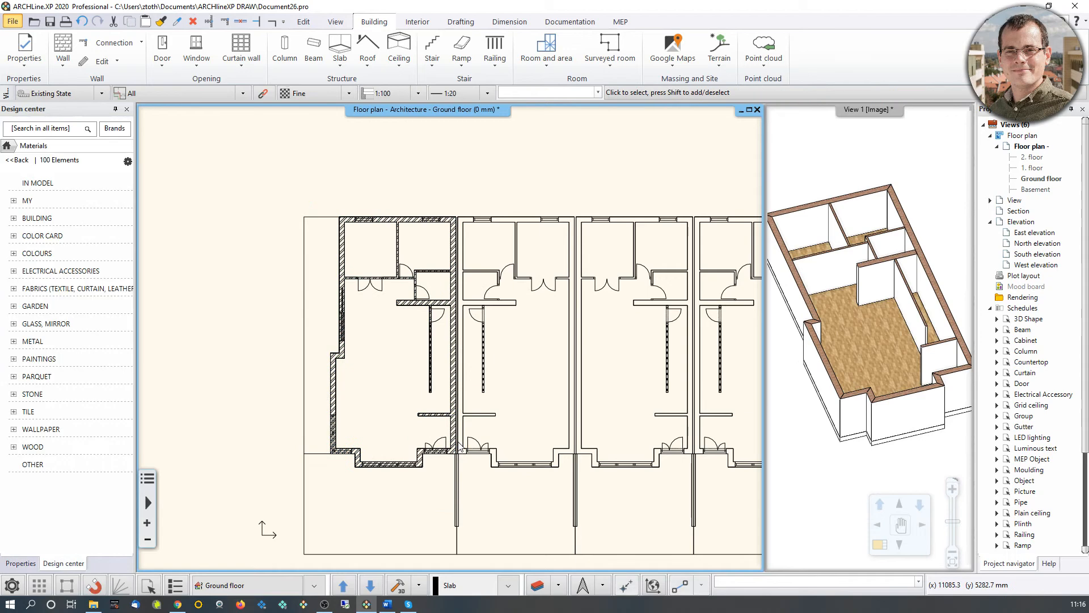
{"action": "middle_click_drag", "start_coordinate": [902, 428], "coordinate": [879, 372]}
{"action": "scroll", "coordinate": [872, 388], "scroll_direction": "up", "scroll_amount": 1}
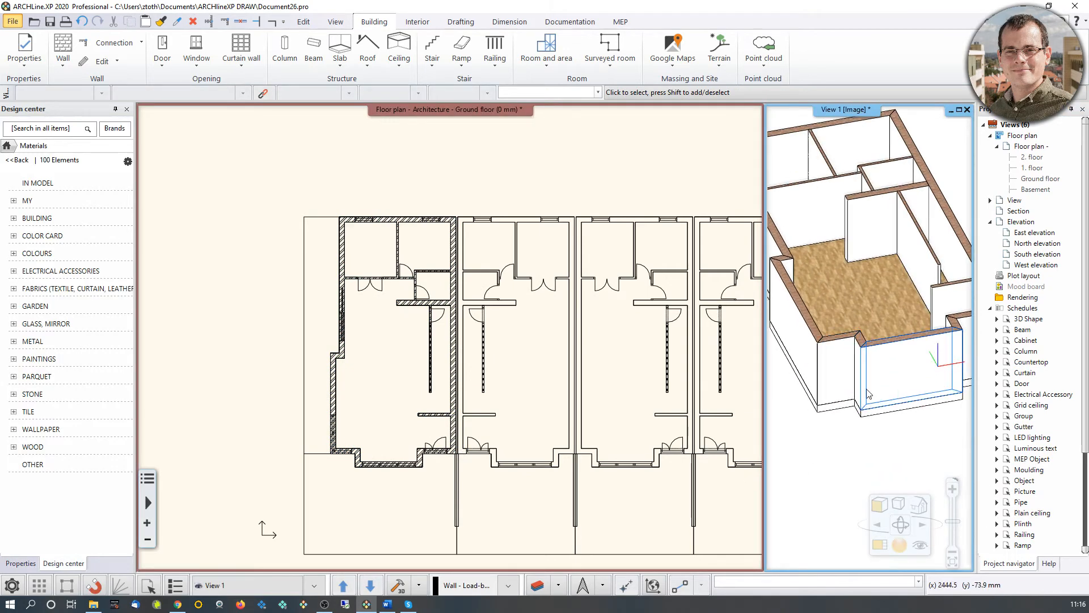
{"action": "scroll", "coordinate": [862, 365], "scroll_direction": "down", "scroll_amount": 2}
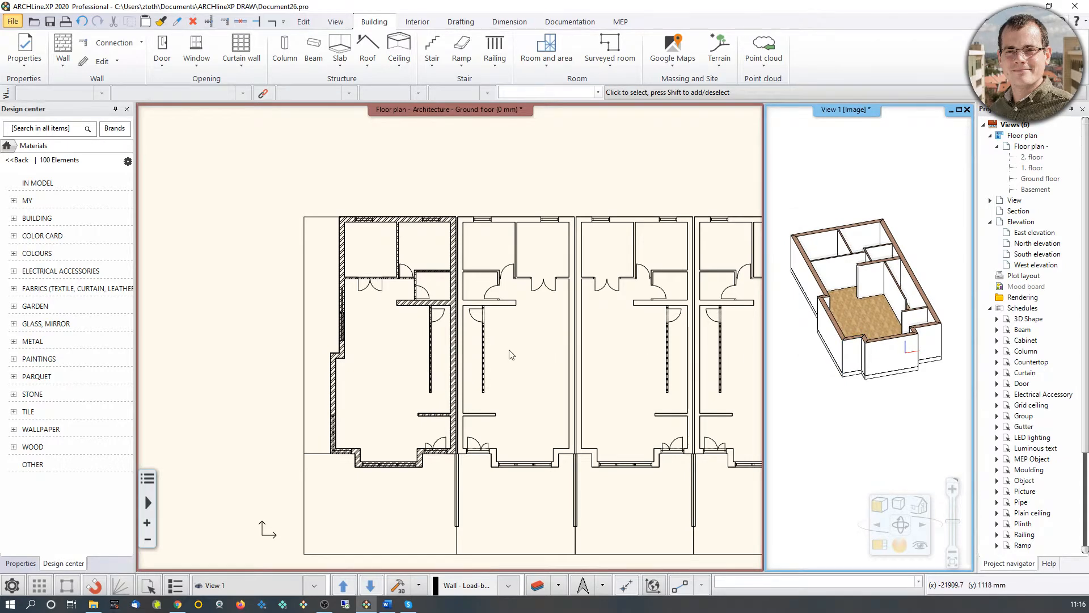
{"action": "middle_click_drag", "start_coordinate": [321, 360], "coordinate": [355, 372]}
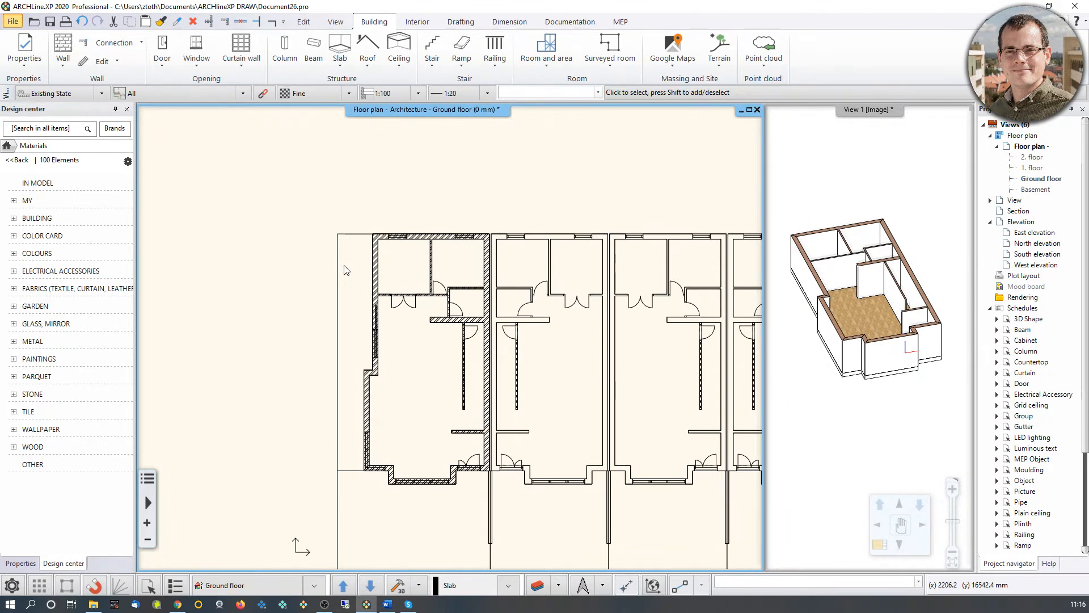
{"action": "scroll", "coordinate": [346, 270], "scroll_direction": "up", "scroll_amount": 1}
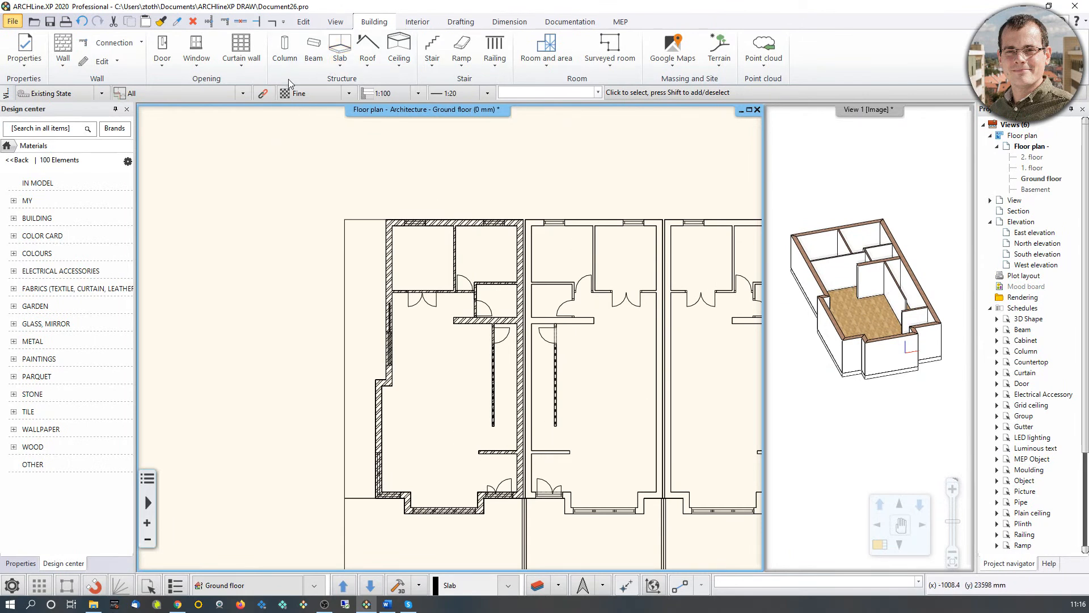
Step: Search the materials for concrete and set the slab properties' top surface material to Prefab concrete
{"action": "right_click", "coordinate": [338, 48]}
{"action": "left_click", "coordinate": [363, 59]}
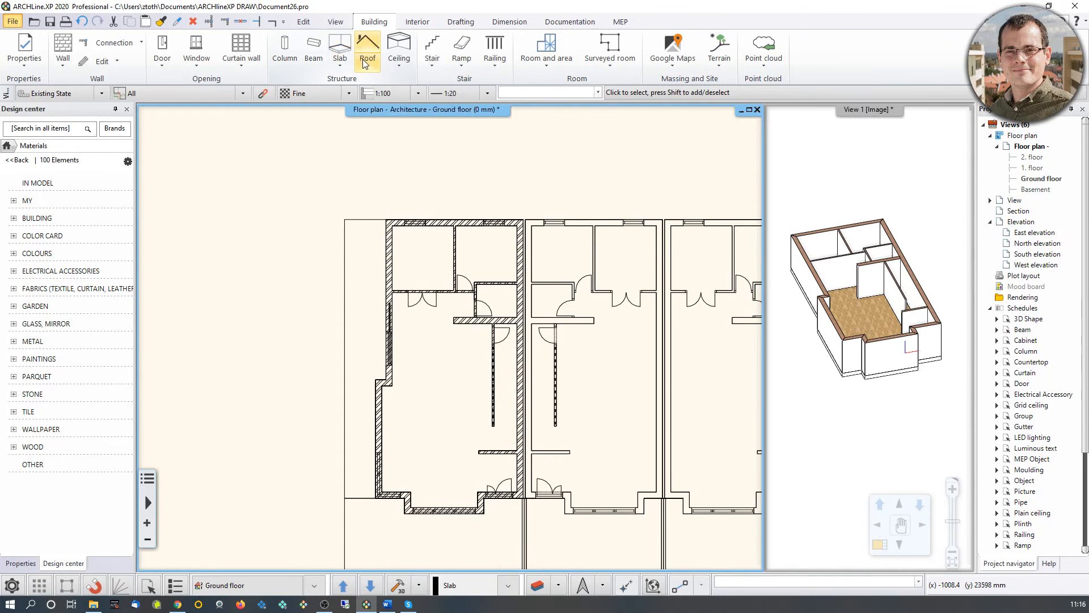
{"action": "left_click", "coordinate": [669, 187]}
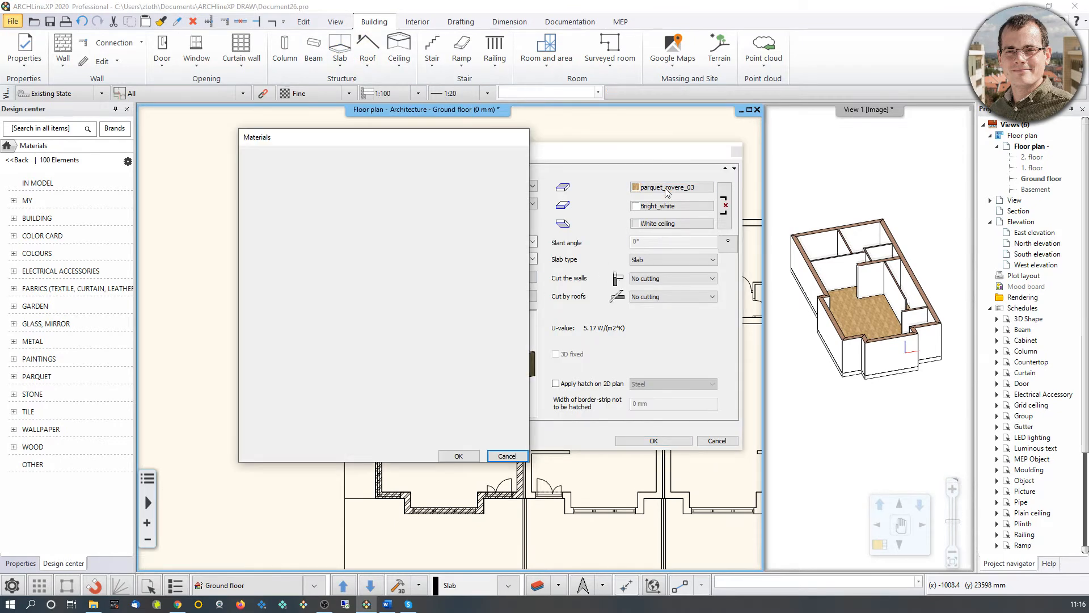
{"action": "mouse_move", "coordinate": [445, 343]}
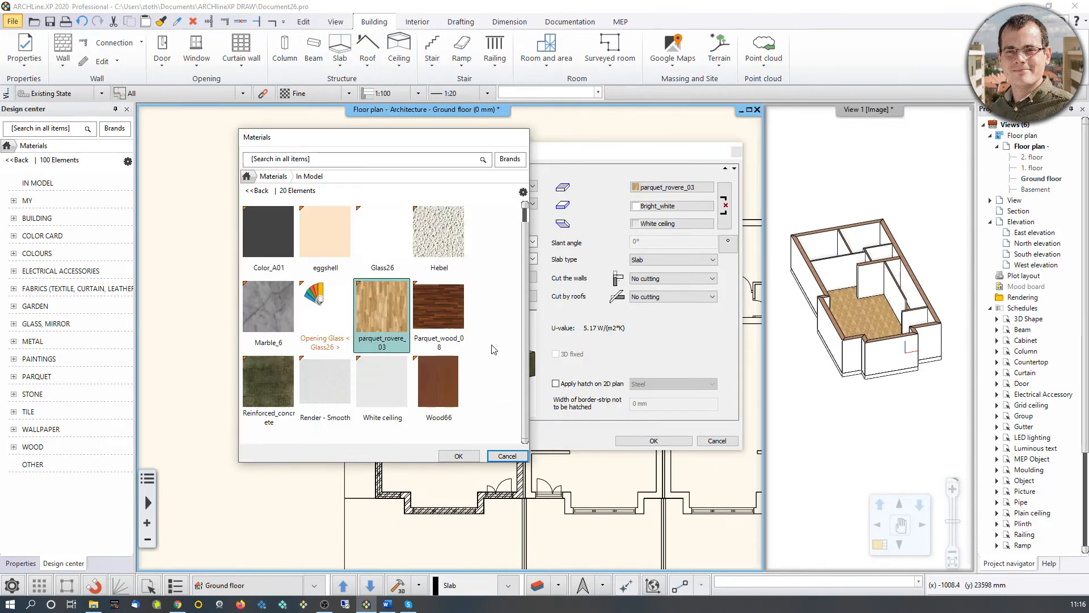
{"action": "left_click", "coordinate": [273, 176]}
{"action": "left_click", "coordinate": [276, 162]}
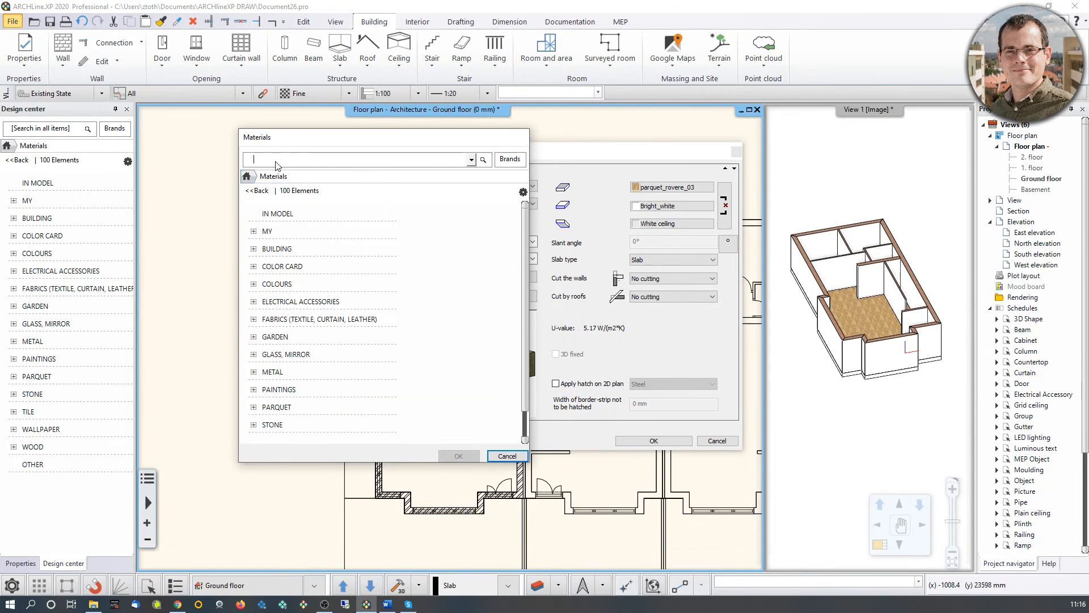
{"action": "type", "text": "prefarb"}
{"action": "key", "text": "Return"}
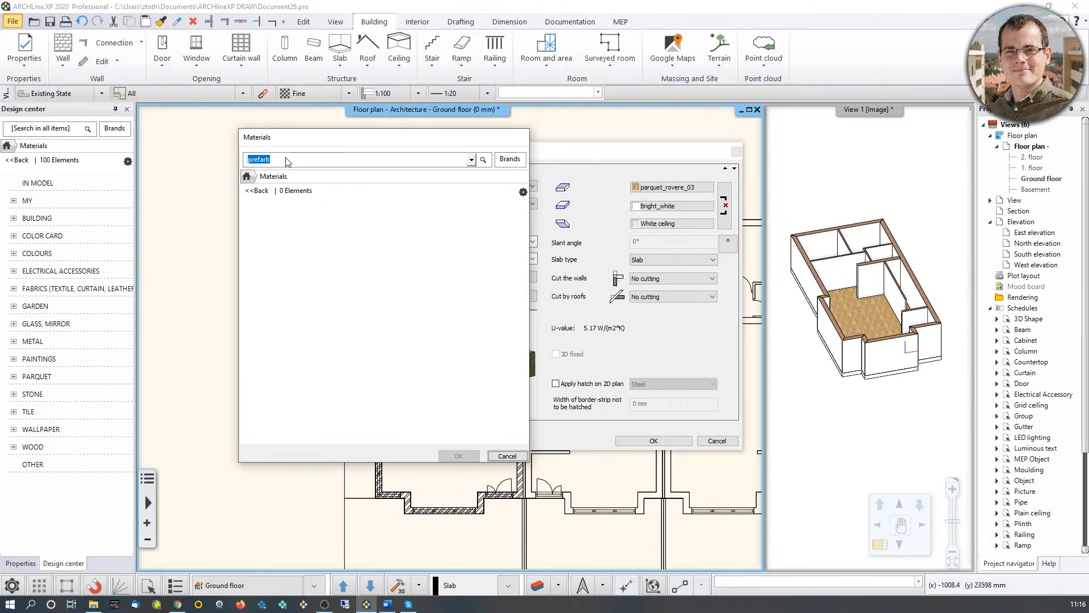
{"action": "type", "text": "concrete"}
{"action": "key", "text": "Return"}
{"action": "mouse_move", "coordinate": [356, 338]}
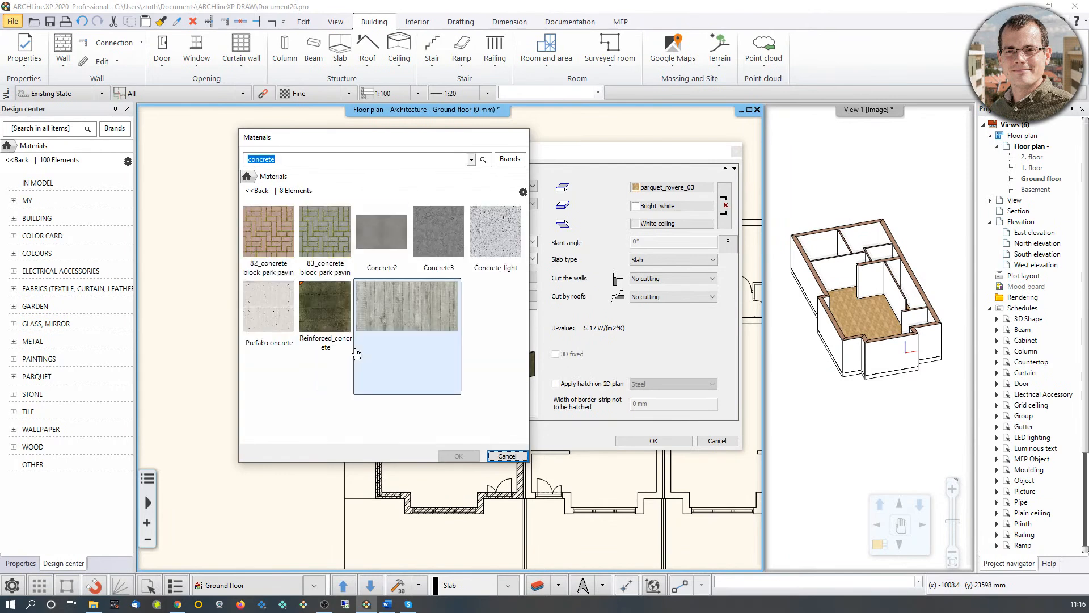
{"action": "left_click", "coordinate": [262, 325]}
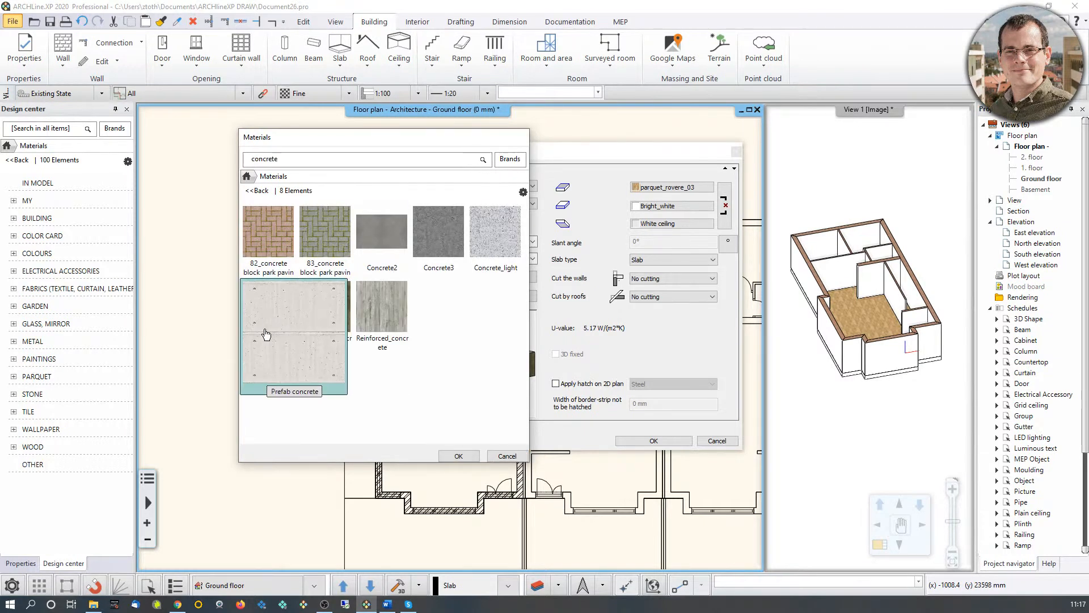
{"action": "left_click", "coordinate": [459, 456]}
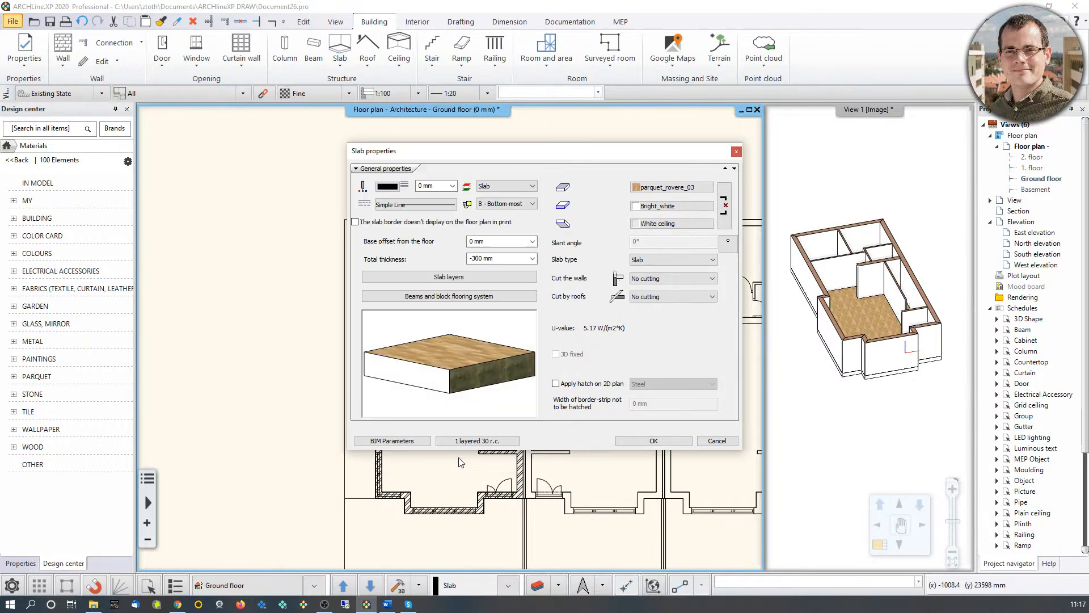
Step: Apply the Prefab concrete material to all surfaces of the slab and accept the slab properties
{"action": "left_click", "coordinate": [668, 206]}
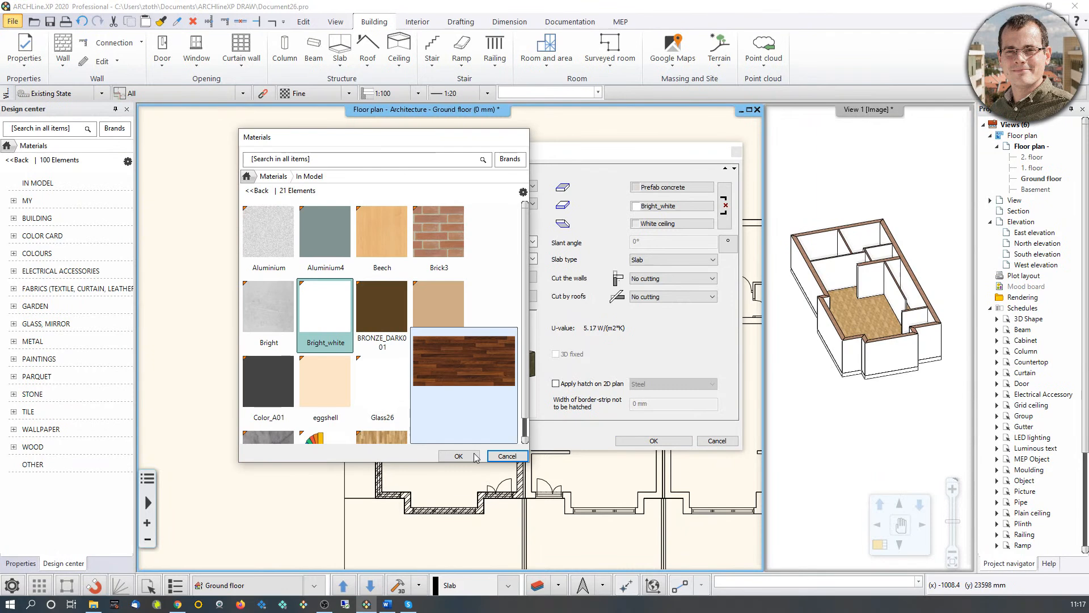
{"action": "left_click", "coordinate": [475, 457]}
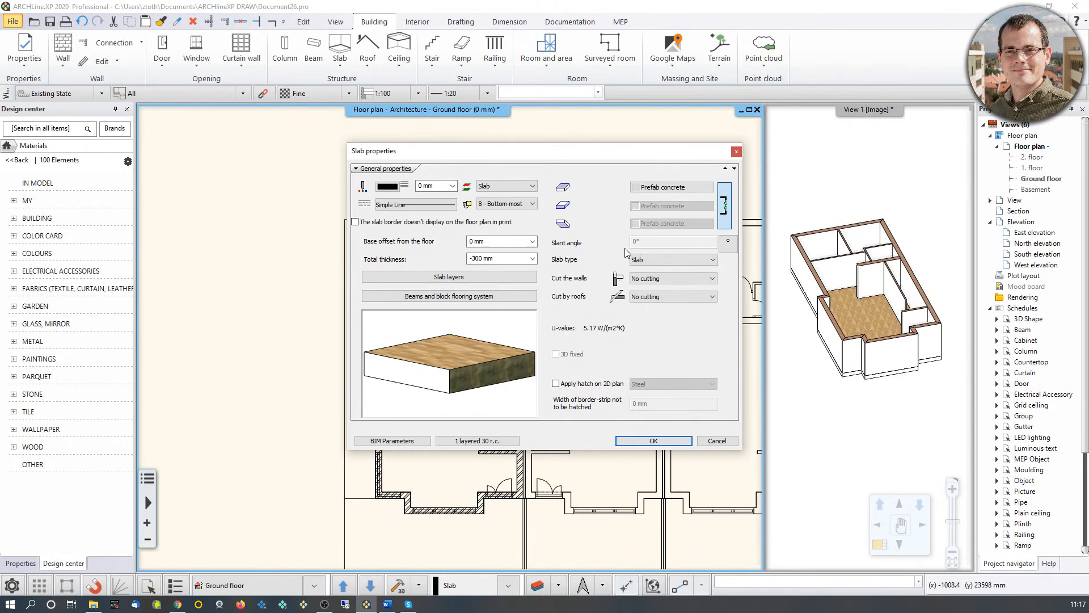
{"action": "left_click", "coordinate": [648, 439]}
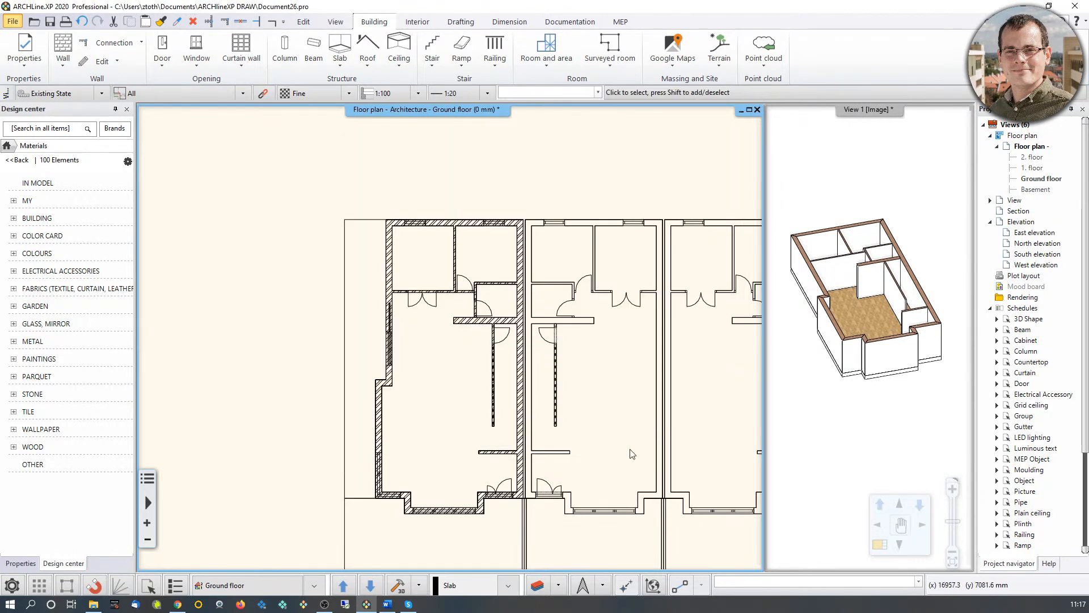
Step: Sketch a concrete slab filling the strip between the first house's stepped side wall and the plot's outer boundary line
{"action": "left_click", "coordinate": [340, 61]}
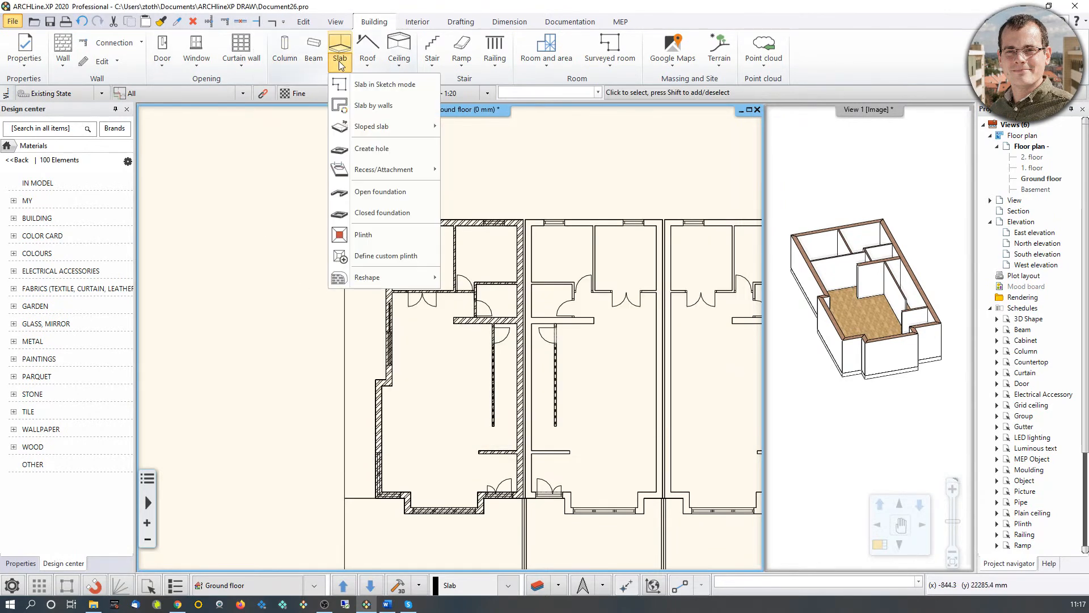
{"action": "left_click", "coordinate": [359, 86]}
{"action": "scroll", "coordinate": [371, 259], "scroll_direction": "up", "scroll_amount": 2}
{"action": "left_click", "coordinate": [464, 238]}
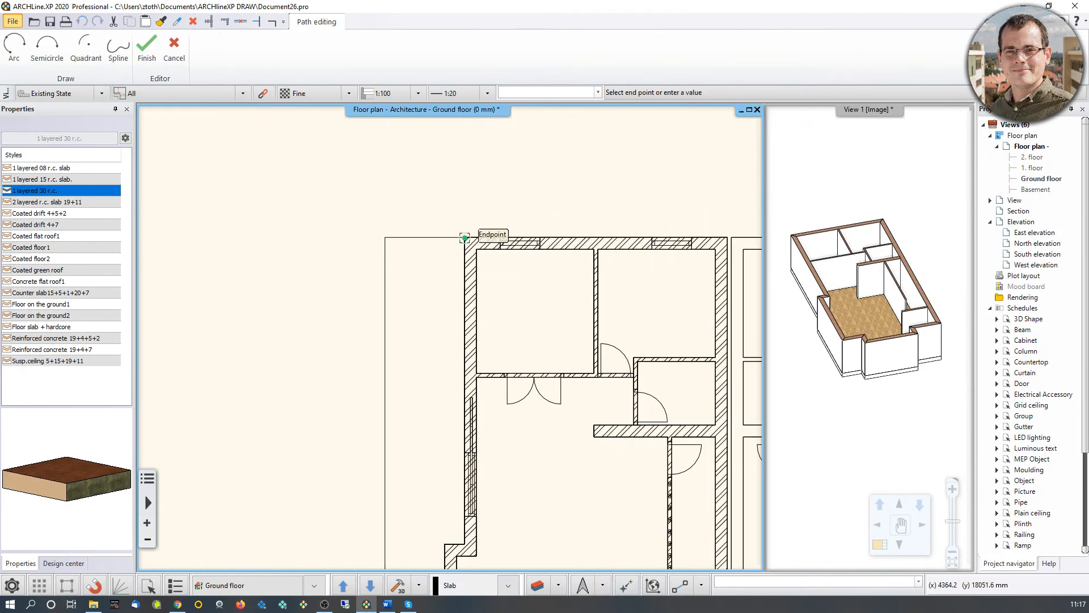
{"action": "left_click", "coordinate": [385, 238]}
{"action": "middle_click_drag", "start_coordinate": [404, 454], "coordinate": [352, 120]}
{"action": "left_click", "coordinate": [334, 437]}
{"action": "left_click", "coordinate": [395, 438]}
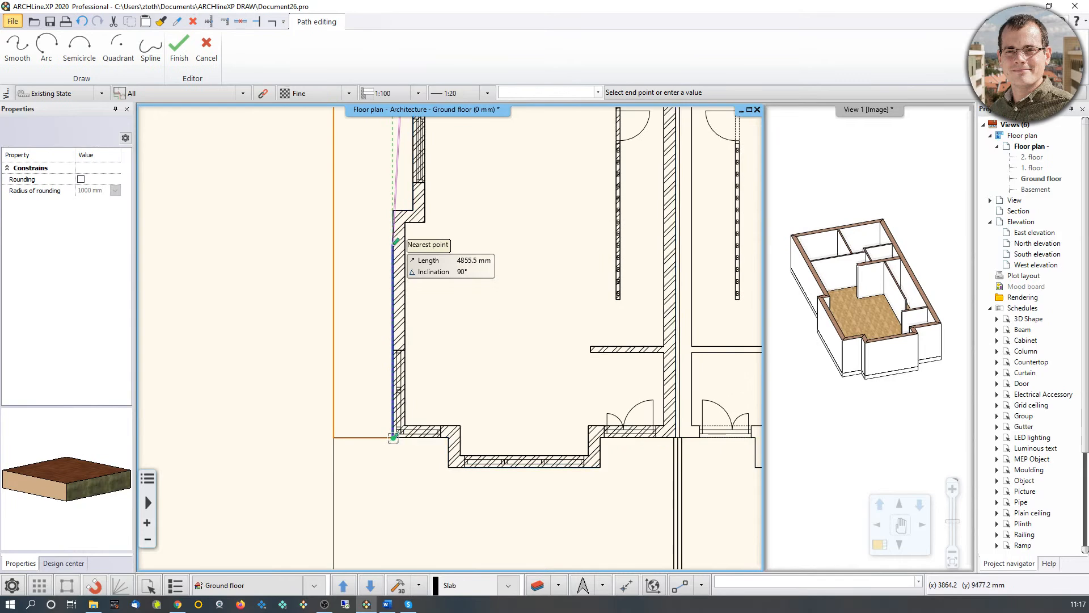
{"action": "scroll", "coordinate": [396, 238], "scroll_direction": "up", "scroll_amount": 5}
{"action": "left_click", "coordinate": [451, 285]}
{"action": "left_click", "coordinate": [493, 284]}
{"action": "scroll", "coordinate": [494, 284], "scroll_direction": "down", "scroll_amount": 2}
{"action": "key", "text": "Return"}
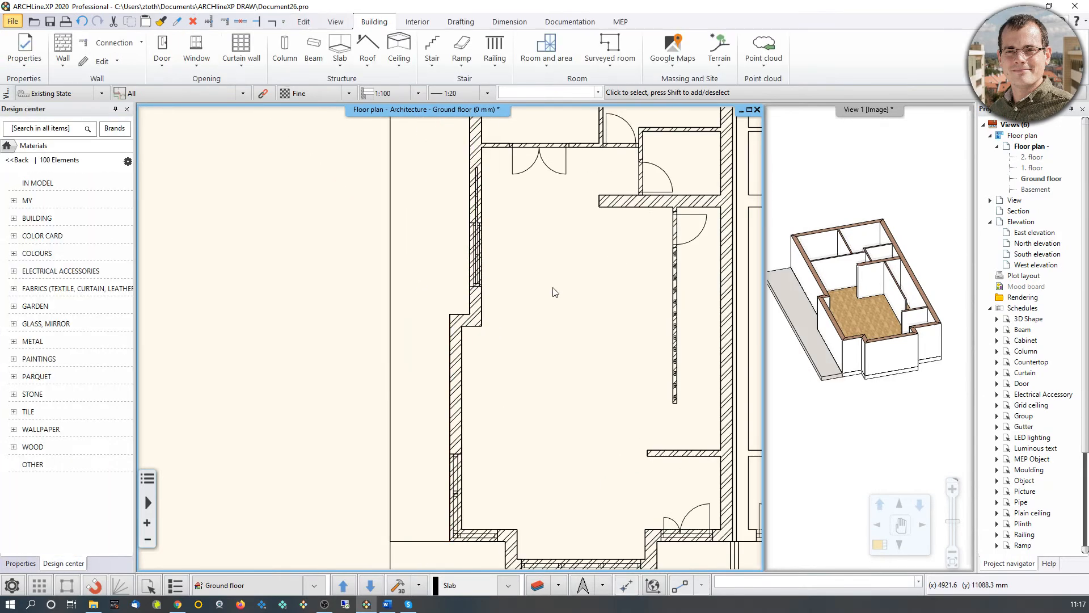
{"action": "middle_click_drag", "start_coordinate": [815, 325], "coordinate": [895, 331]}
{"action": "scroll", "coordinate": [894, 366], "scroll_direction": "down", "scroll_amount": 1}
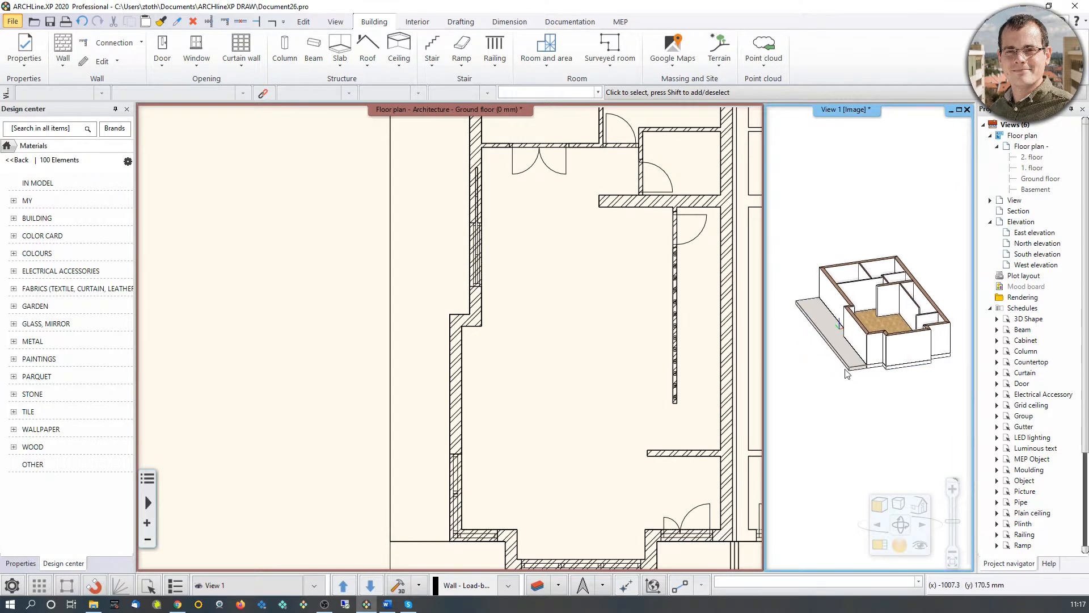
Step: Place a straight concrete ramp along the plot's outer boundary, from the front plot corner up to the side slab's front corner
{"action": "middle_click_drag", "start_coordinate": [512, 445], "coordinate": [414, 244]}
{"action": "scroll", "coordinate": [387, 393], "scroll_direction": "down", "scroll_amount": 3}
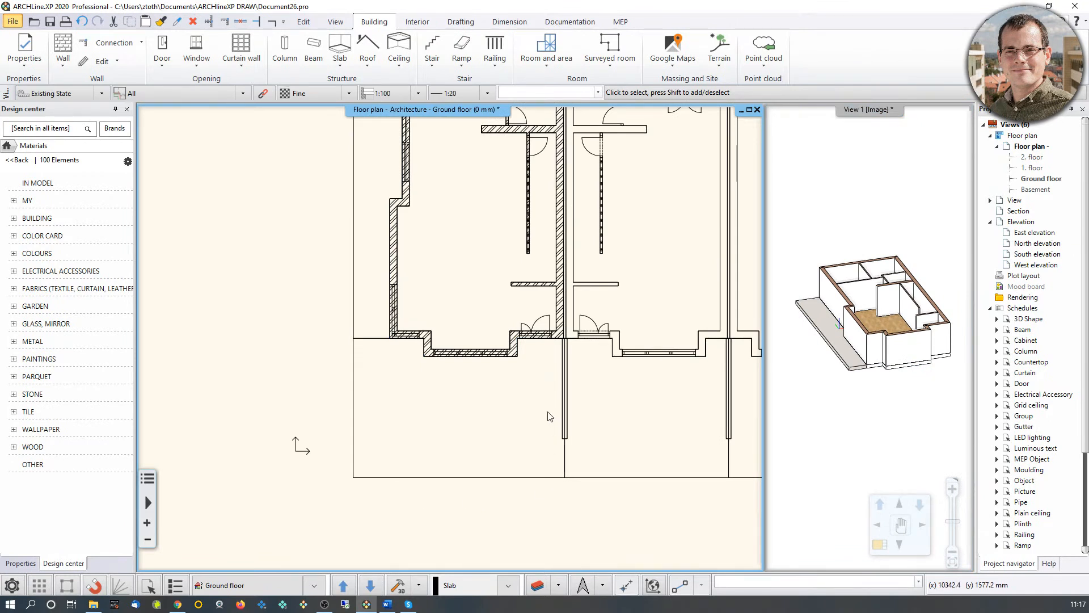
{"action": "left_click", "coordinate": [462, 69]}
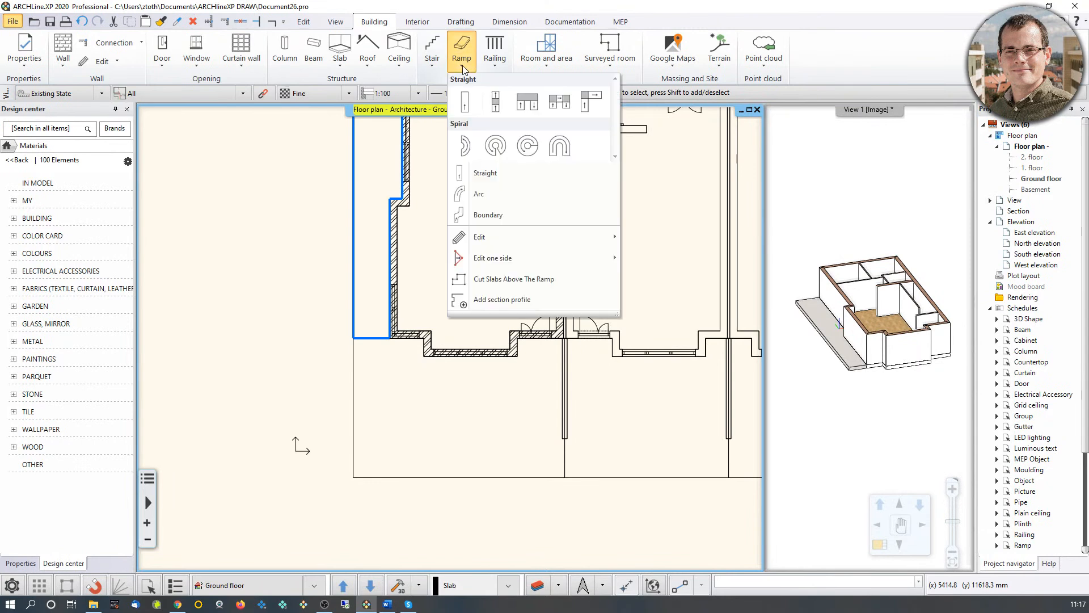
{"action": "left_click", "coordinate": [464, 102]}
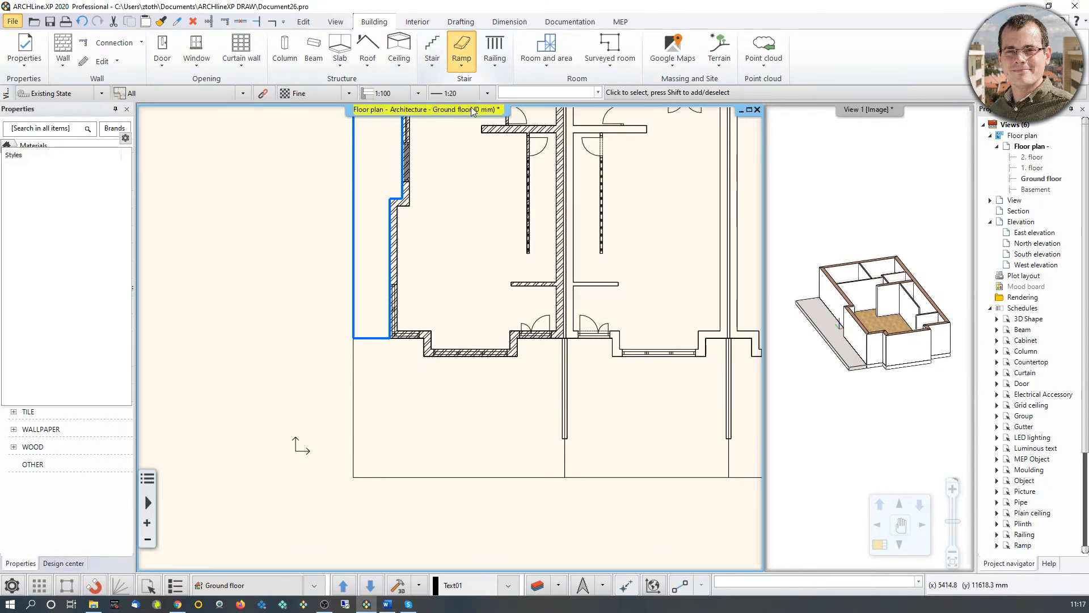
{"action": "left_click", "coordinate": [353, 476]}
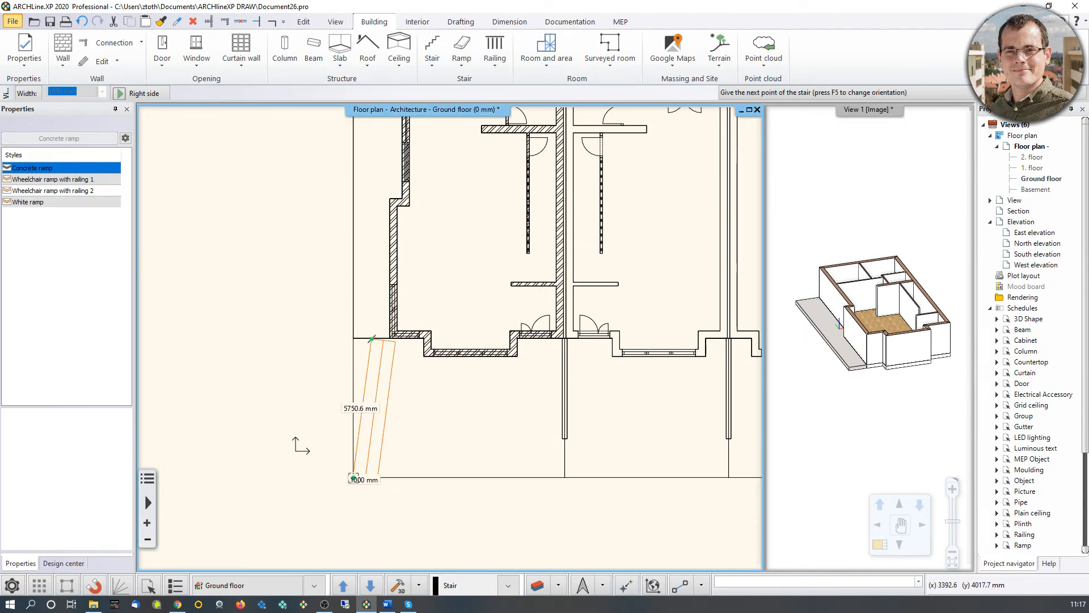
{"action": "left_click", "coordinate": [353, 338]}
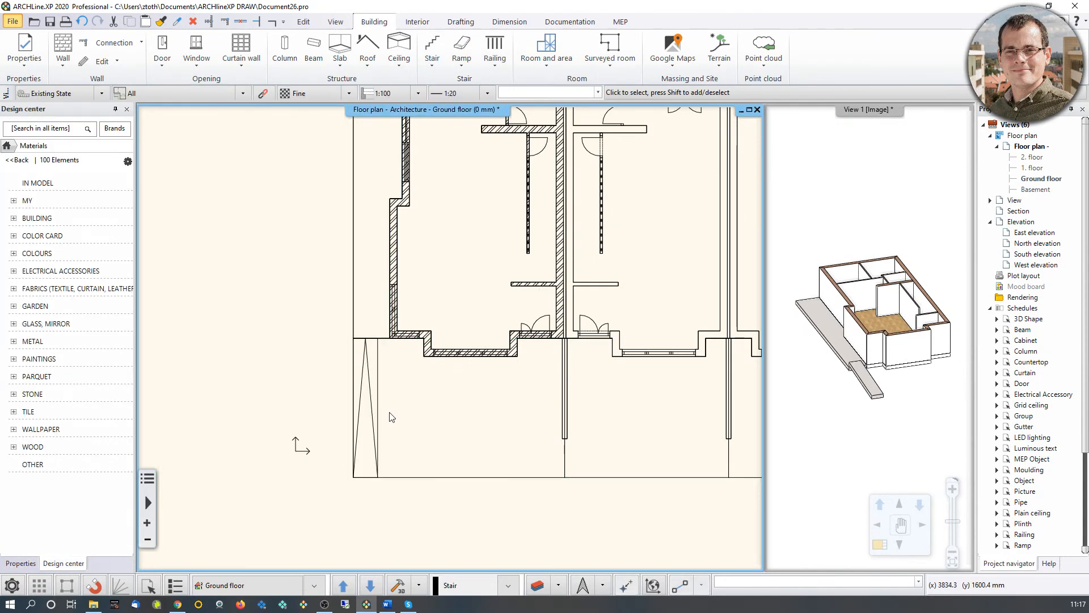
Step: Offset the ramp's inner long edge to the front plot corner at the dividing line with the second house
{"action": "left_click", "coordinate": [373, 413]}
{"action": "scroll", "coordinate": [442, 338], "scroll_direction": "up", "scroll_amount": 2}
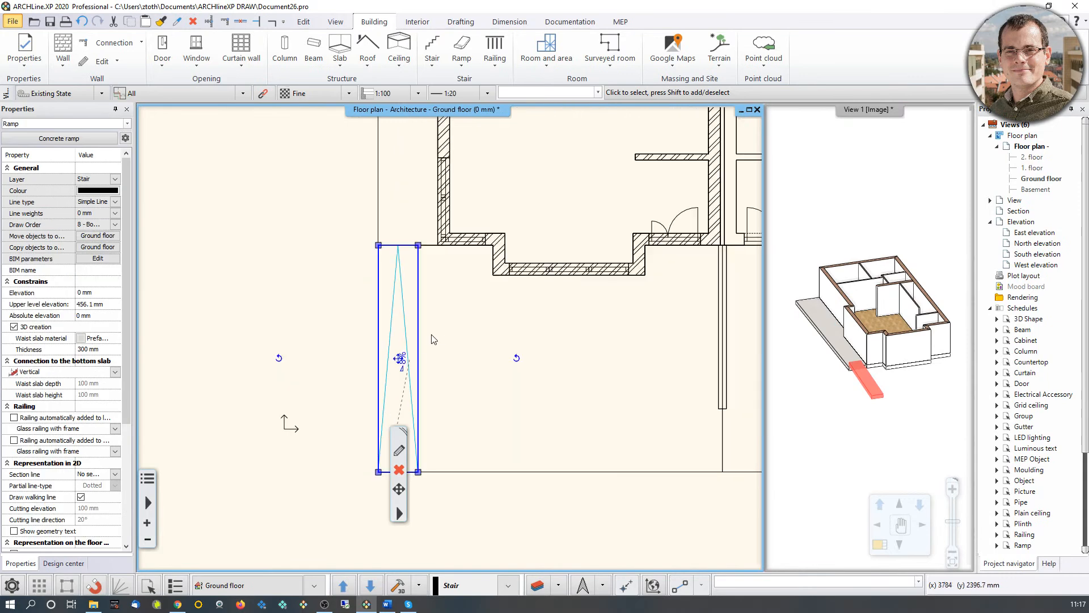
{"action": "mouse_move", "coordinate": [419, 351]}
{"action": "left_click", "coordinate": [471, 352]}
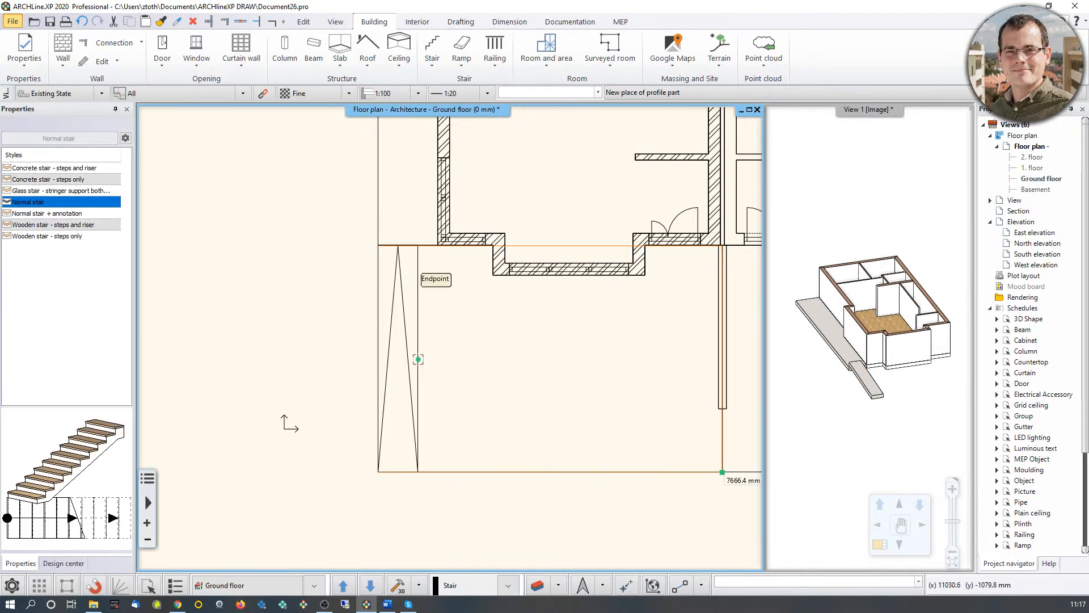
{"action": "left_click", "coordinate": [724, 473]}
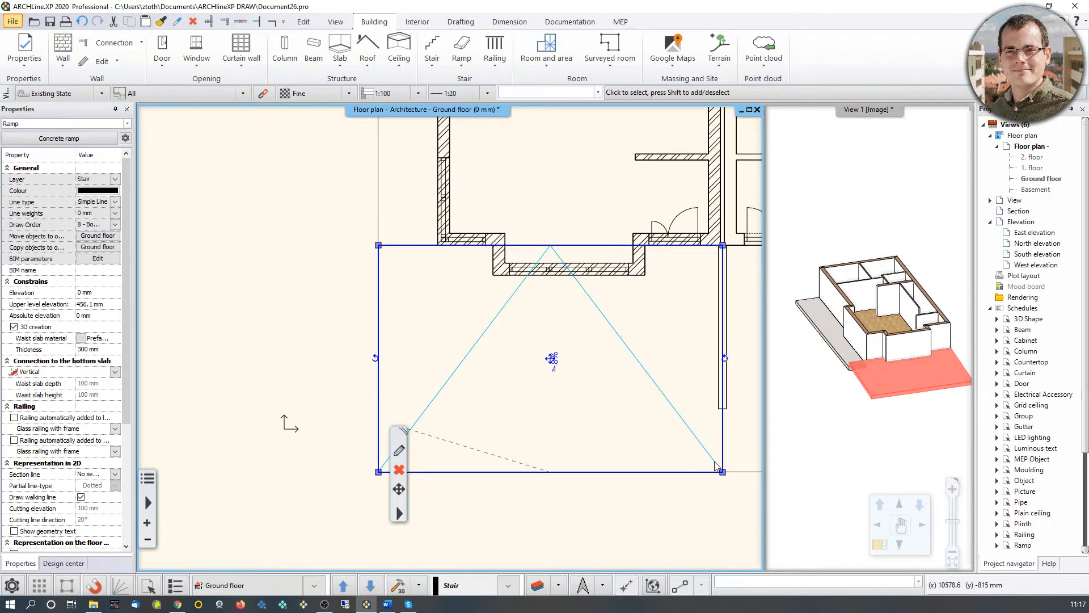
Step: Insert nodes in the ramp's house-side edge and place them on the two outer corners of the front bay
{"action": "middle_click_drag", "start_coordinate": [866, 316], "coordinate": [891, 362]}
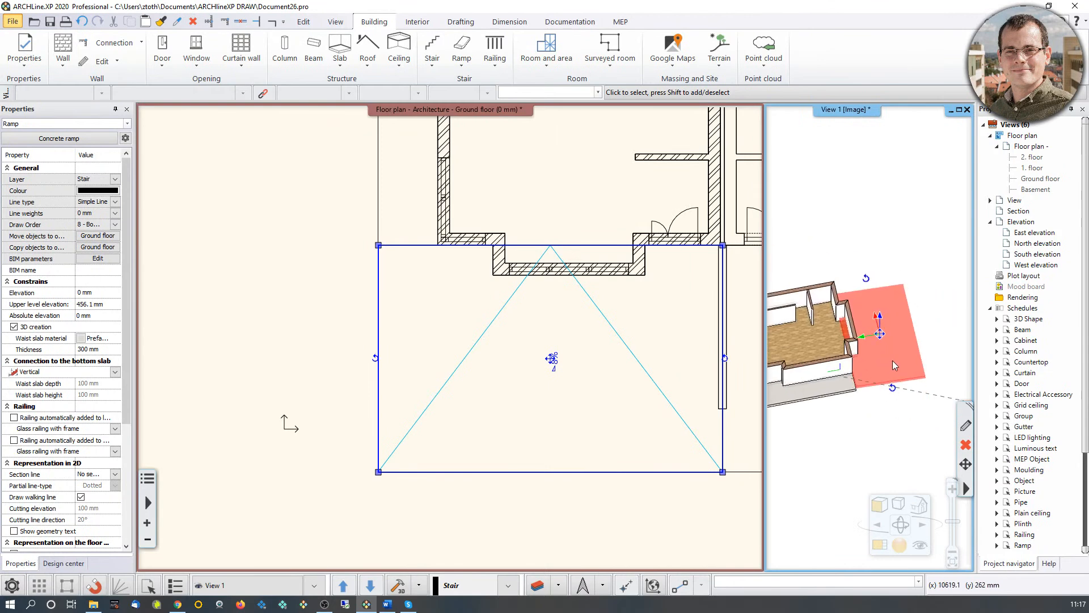
{"action": "scroll", "coordinate": [893, 366], "scroll_direction": "up", "scroll_amount": 5}
{"action": "middle_click_drag", "start_coordinate": [833, 291], "coordinate": [786, 359]}
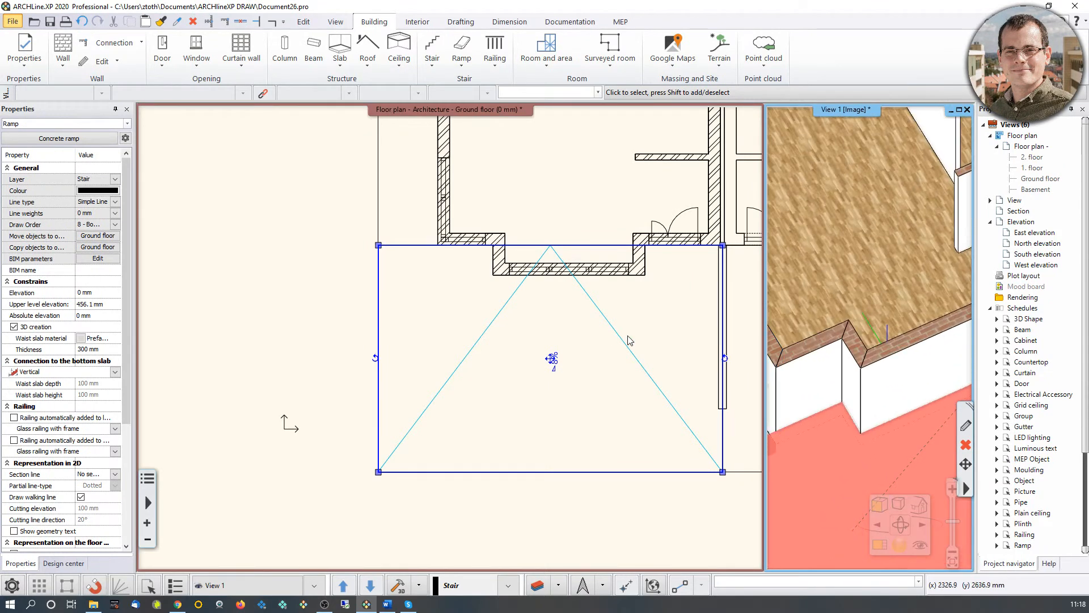
{"action": "scroll", "coordinate": [619, 337], "scroll_direction": "down", "scroll_amount": 3}
{"action": "middle_click_drag", "start_coordinate": [487, 301], "coordinate": [436, 353]}
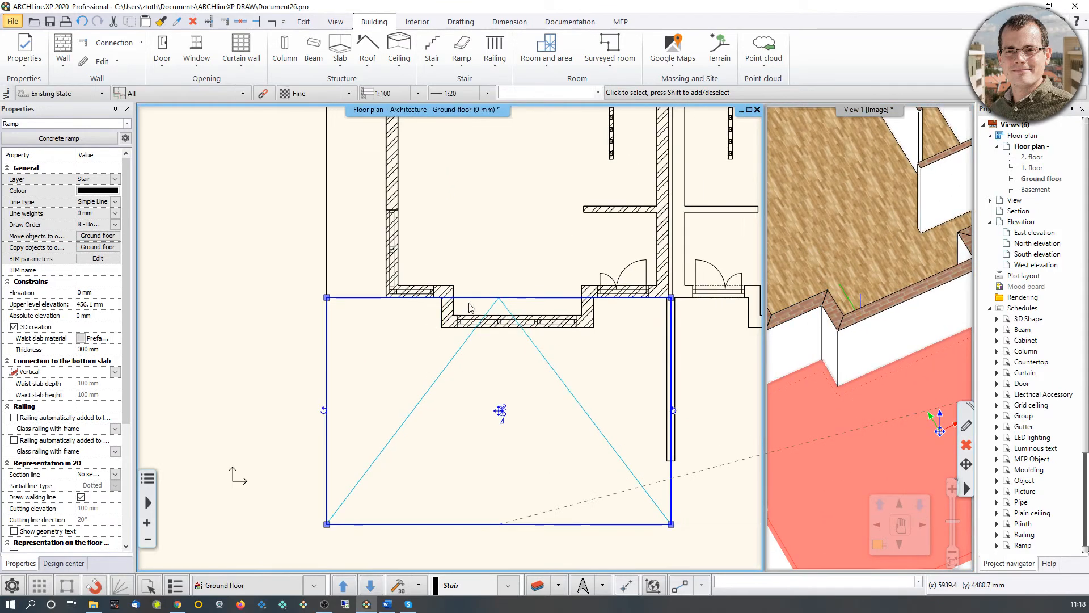
{"action": "mouse_move", "coordinate": [474, 298]}
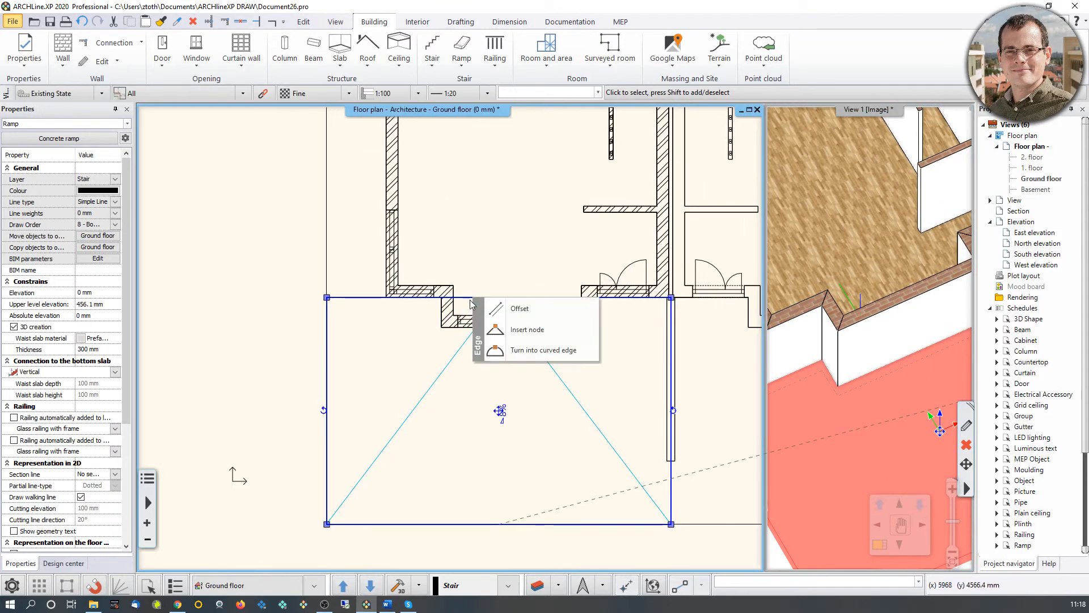
{"action": "left_click", "coordinate": [509, 330]}
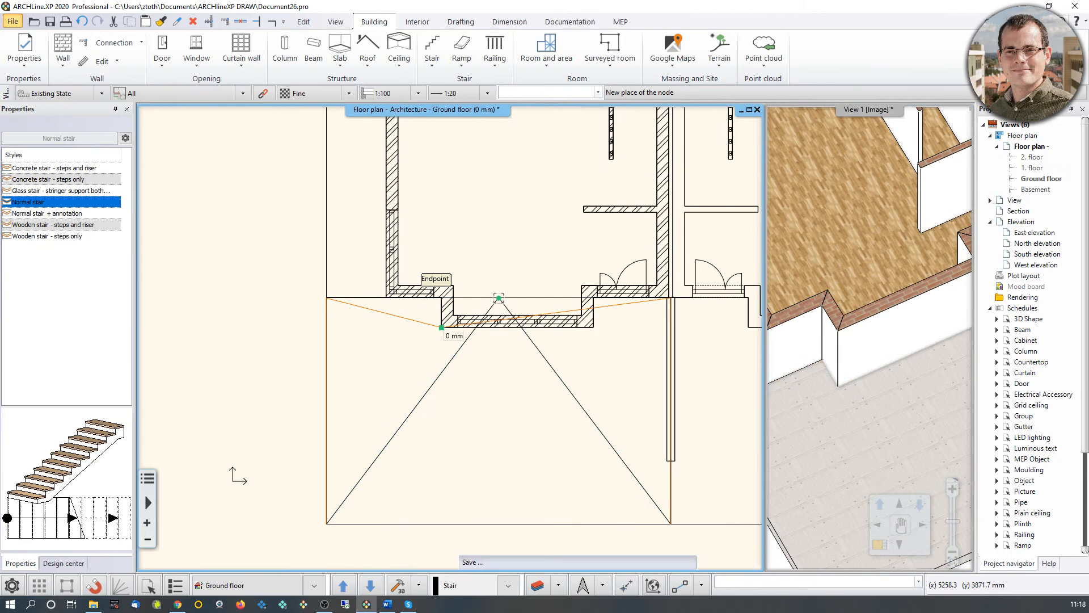
{"action": "left_click", "coordinate": [562, 321]}
{"action": "mouse_move", "coordinate": [601, 313]}
{"action": "left_click", "coordinate": [601, 341]}
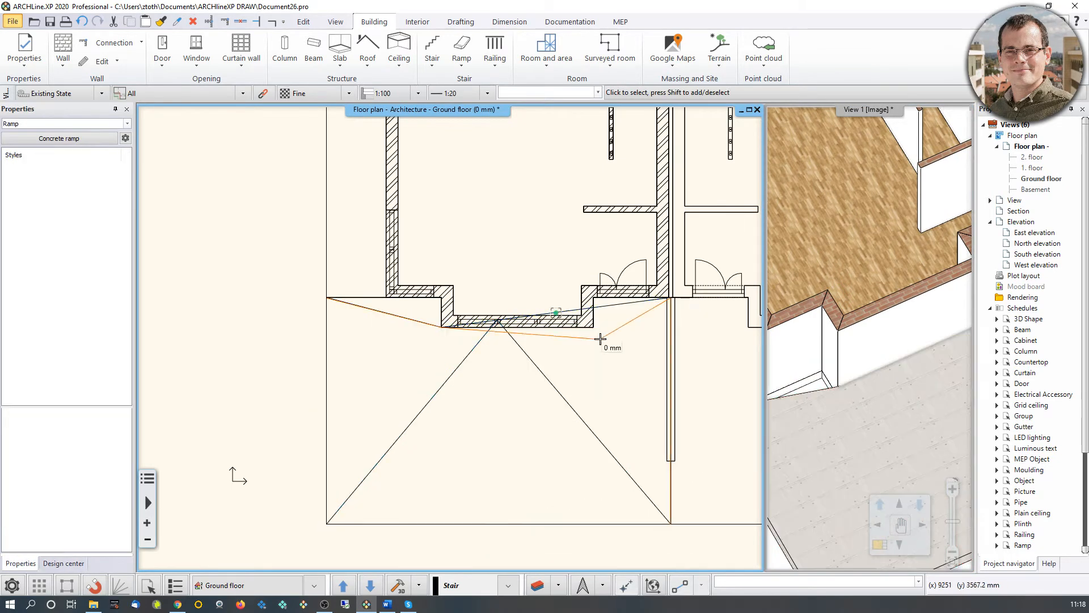
{"action": "scroll", "coordinate": [601, 340], "scroll_direction": "up", "scroll_amount": 3}
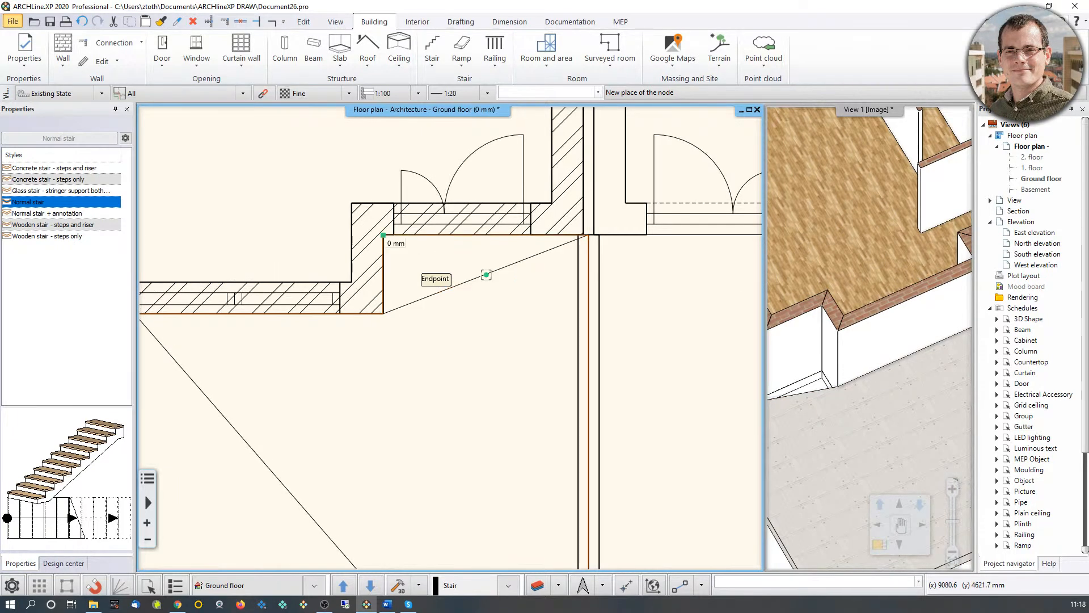
Step: Insert a further node on each side of the bay and place them where the bay meets the front wall
{"action": "left_click", "coordinate": [486, 275]}
{"action": "scroll", "coordinate": [450, 337], "scroll_direction": "down", "scroll_amount": 3}
{"action": "left_click", "coordinate": [174, 317]}
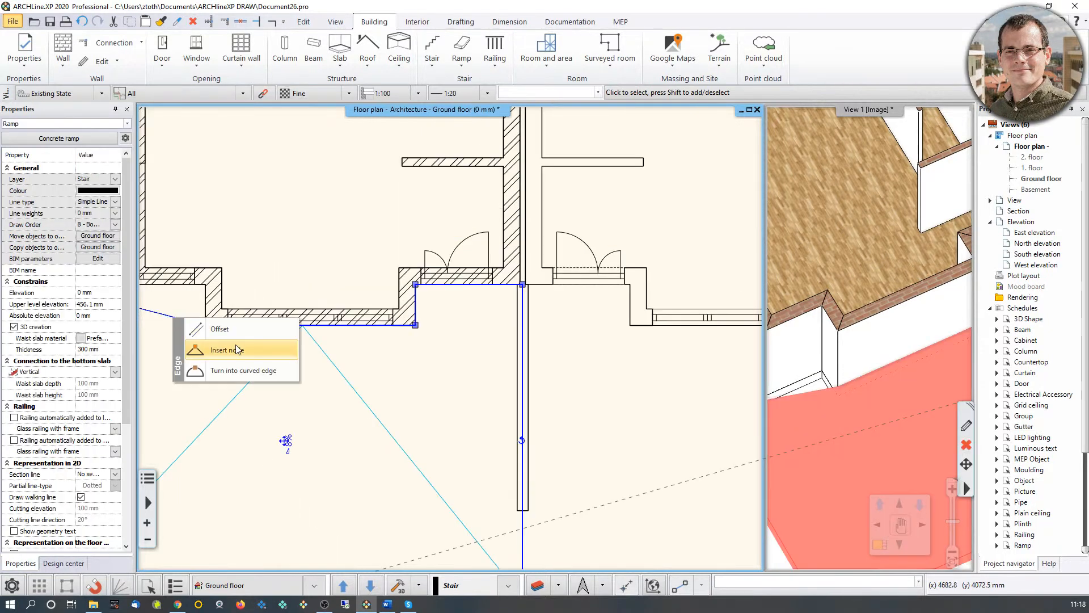
{"action": "left_click", "coordinate": [236, 349]}
{"action": "left_click", "coordinate": [205, 284]}
{"action": "left_click", "coordinate": [417, 329]}
Step: Examine the ramp's fit around the front bay in the 3D view
{"action": "right_click_drag", "start_coordinate": [821, 384], "coordinate": [881, 306]}
{"action": "scroll", "coordinate": [838, 285], "scroll_direction": "down", "scroll_amount": 3}
{"action": "scroll", "coordinate": [879, 373], "scroll_direction": "up", "scroll_amount": 4}
{"action": "scroll", "coordinate": [880, 373], "scroll_direction": "down", "scroll_amount": 2}
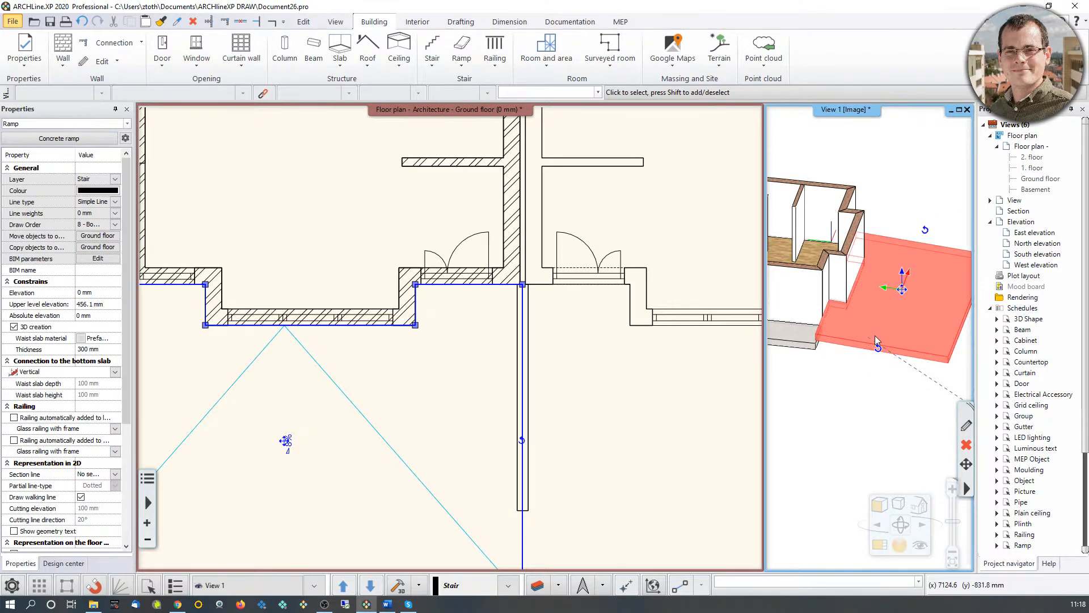
{"action": "scroll", "coordinate": [851, 329], "scroll_direction": "up", "scroll_amount": 3}
{"action": "scroll", "coordinate": [839, 341], "scroll_direction": "down", "scroll_amount": 3}
{"action": "scroll", "coordinate": [401, 356], "scroll_direction": "down", "scroll_amount": 2}
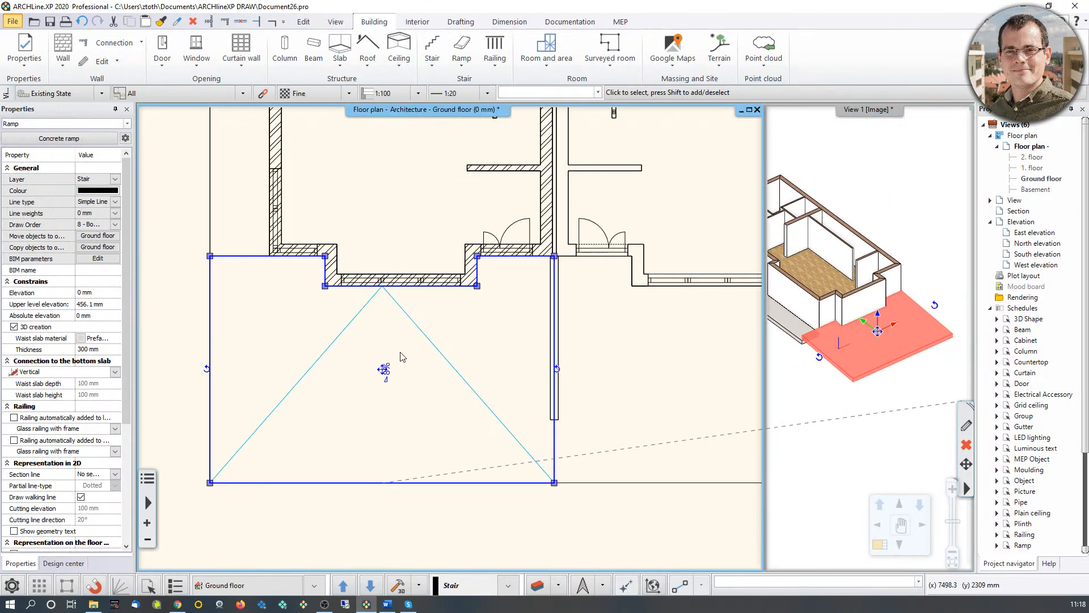
Step: Set the ramp's elevation type to Horizontal with a height of 0 mm
{"action": "scroll", "coordinate": [404, 363], "scroll_direction": "up", "scroll_amount": 2}
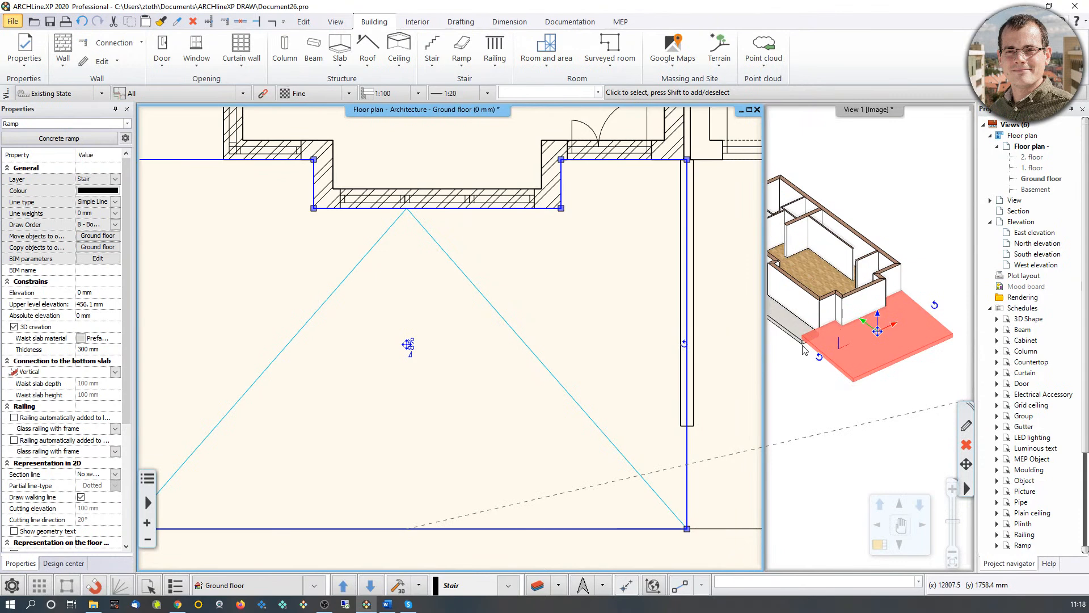
{"action": "left_click", "coordinate": [411, 348]}
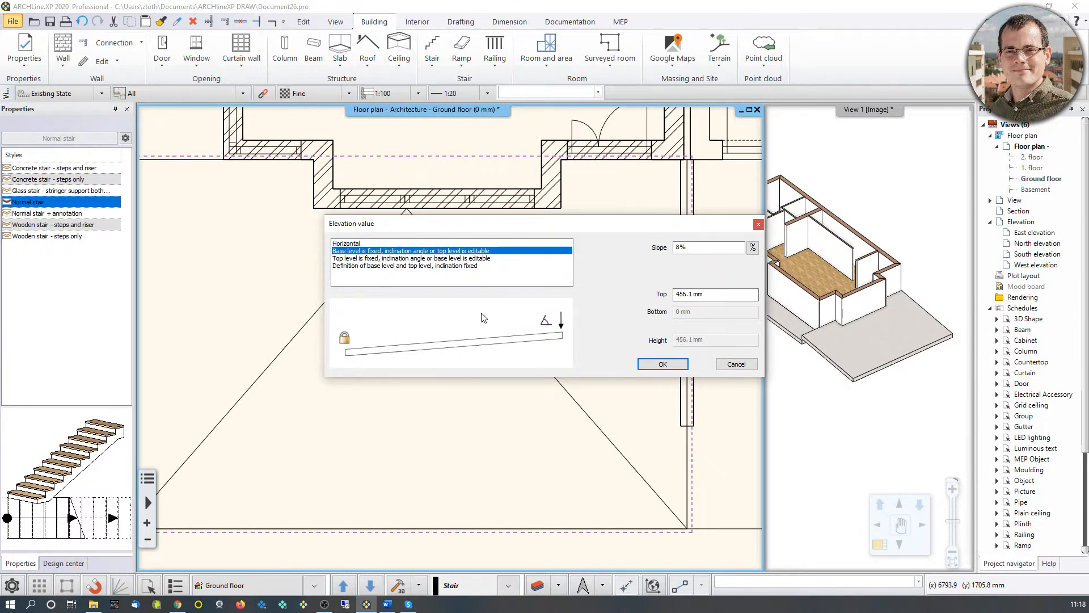
{"action": "left_click", "coordinate": [353, 245]}
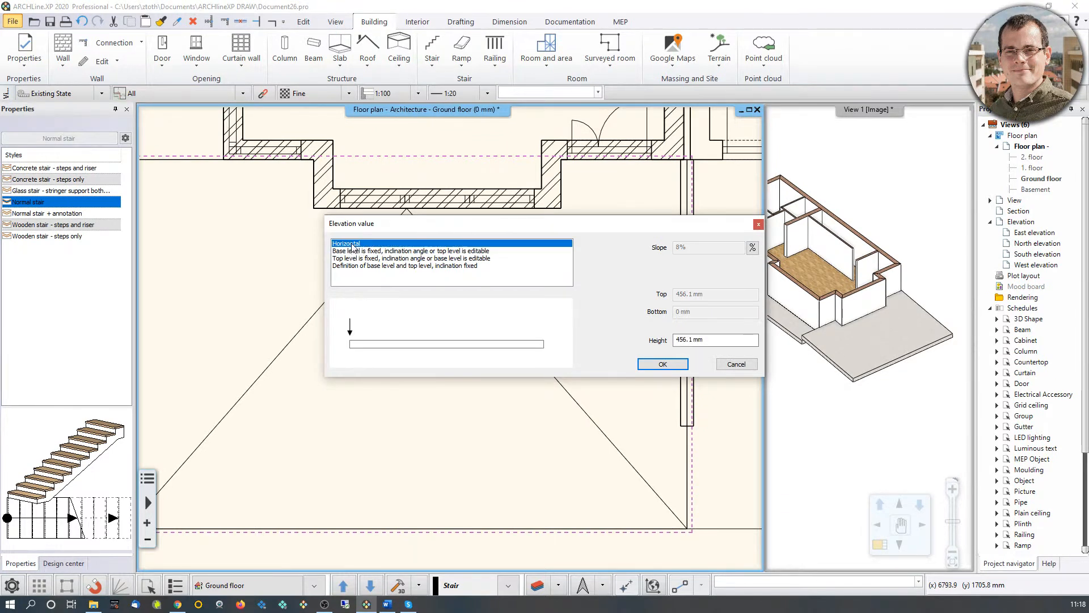
{"action": "double_click", "coordinate": [709, 339]}
{"action": "type", "text": "0"}
{"action": "left_click", "coordinate": [664, 365]}
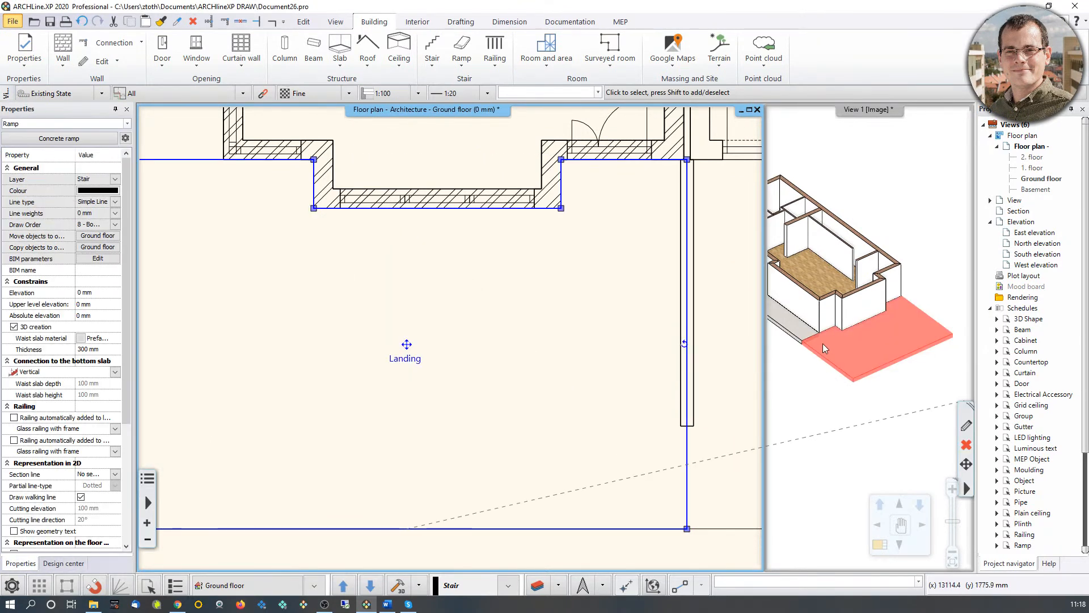
{"action": "middle_click_drag", "start_coordinate": [859, 329], "coordinate": [830, 339]}
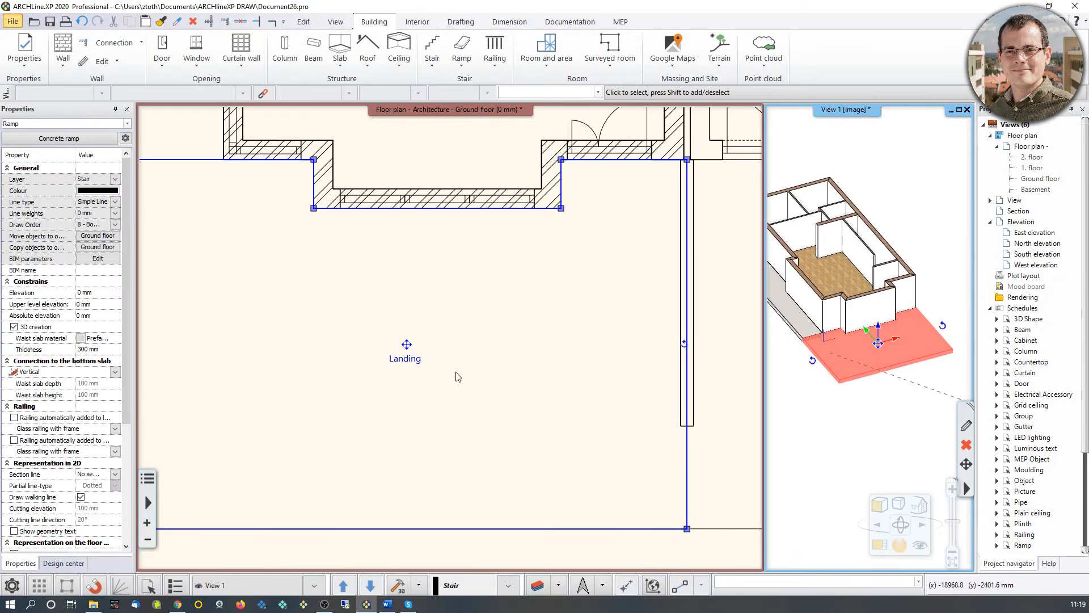
Step: Change the ramp's elevation to a fixed top level with a 5% slope
{"action": "left_click", "coordinate": [402, 361]}
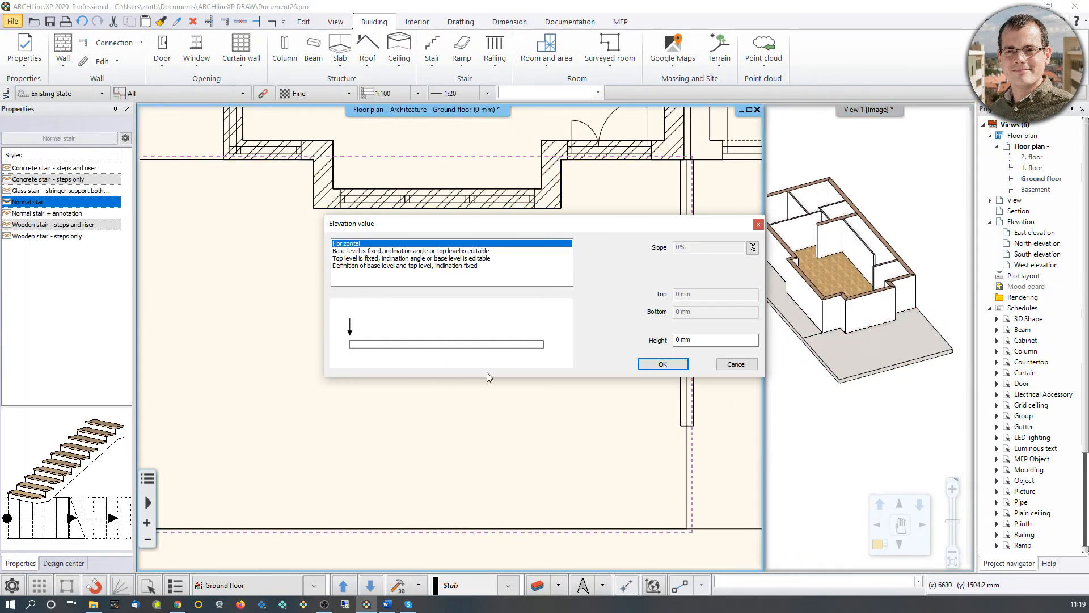
{"action": "left_click", "coordinate": [404, 259]}
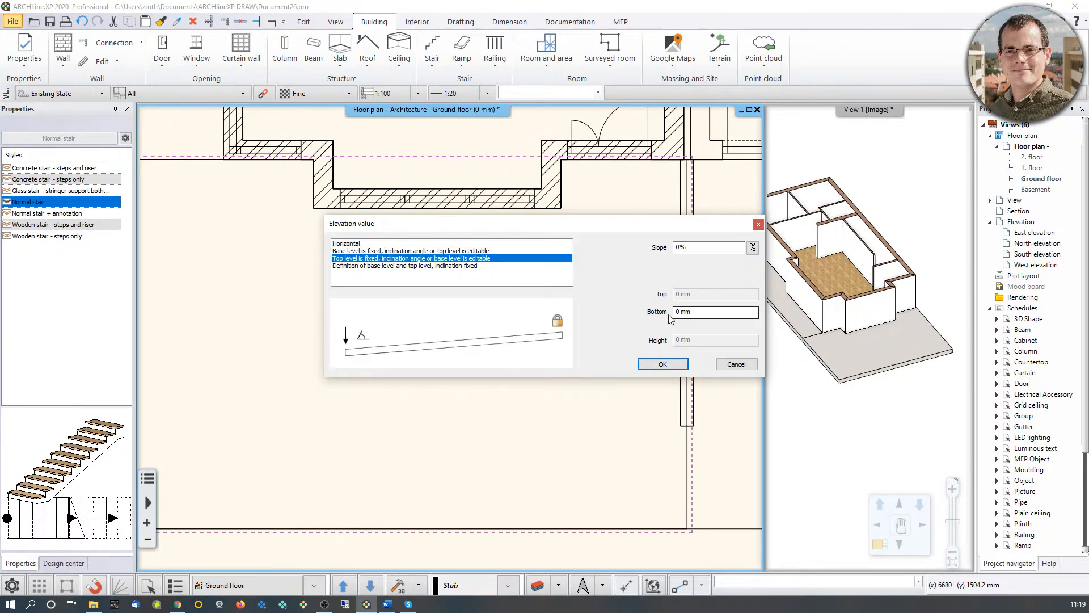
{"action": "double_click", "coordinate": [680, 248]}
{"action": "type", "text": "5"}
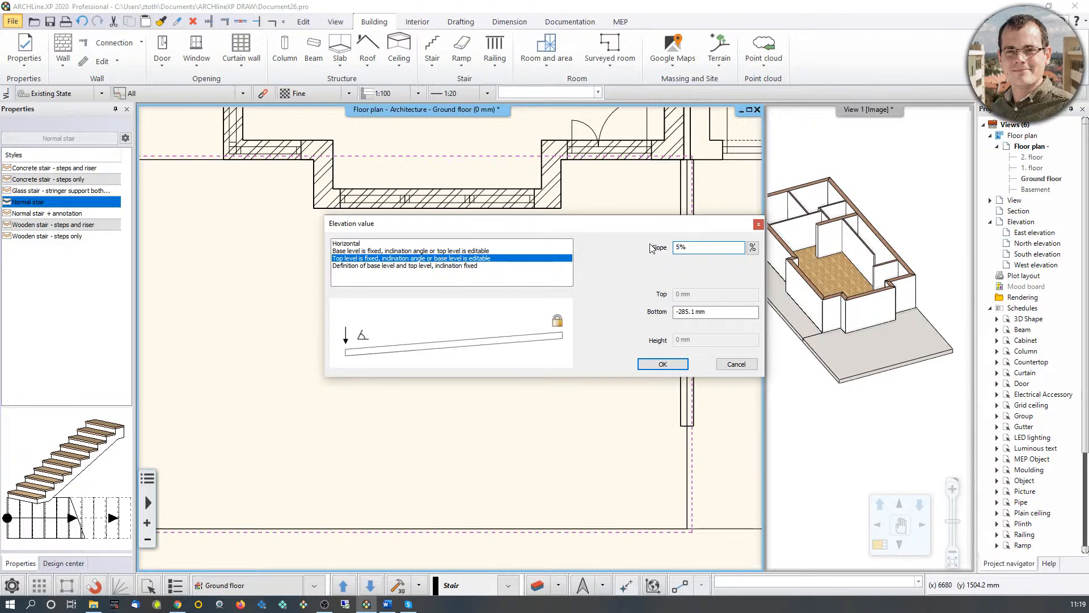
{"action": "left_click", "coordinate": [658, 363]}
Step: Inspect the sloped ramp in 3D, then deselect it and review the first house's floor plan
{"action": "middle_click_drag", "start_coordinate": [911, 311], "coordinate": [919, 290]}
{"action": "left_click", "coordinate": [920, 290]}
{"action": "scroll", "coordinate": [851, 340], "scroll_direction": "up", "scroll_amount": 5}
{"action": "middle_click_drag", "start_coordinate": [907, 339], "coordinate": [885, 378]}
{"action": "scroll", "coordinate": [898, 343], "scroll_direction": "down", "scroll_amount": 8}
{"action": "left_click", "coordinate": [459, 337]}
{"action": "scroll", "coordinate": [459, 337], "scroll_direction": "down", "scroll_amount": 6}
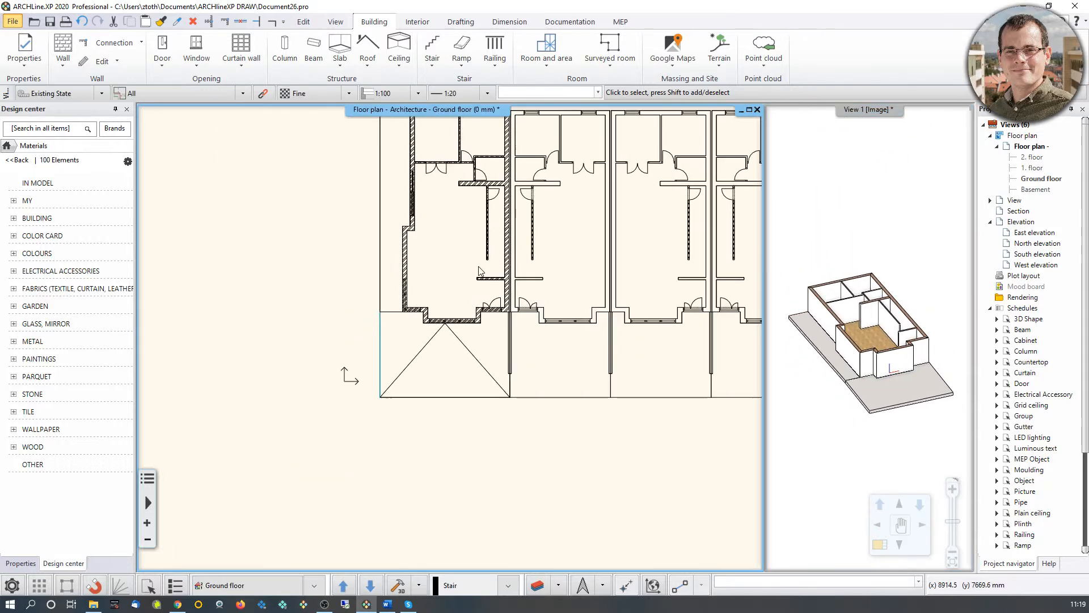
{"action": "scroll", "coordinate": [442, 227], "scroll_direction": "up", "scroll_amount": 4}
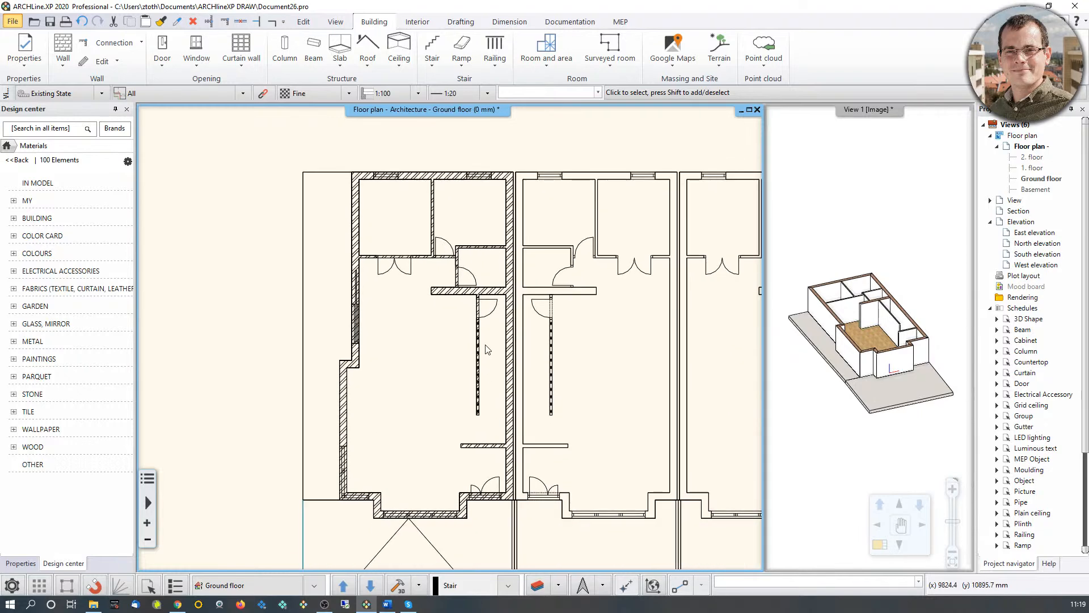
{"action": "scroll", "coordinate": [406, 329], "scroll_direction": "up", "scroll_amount": 2}
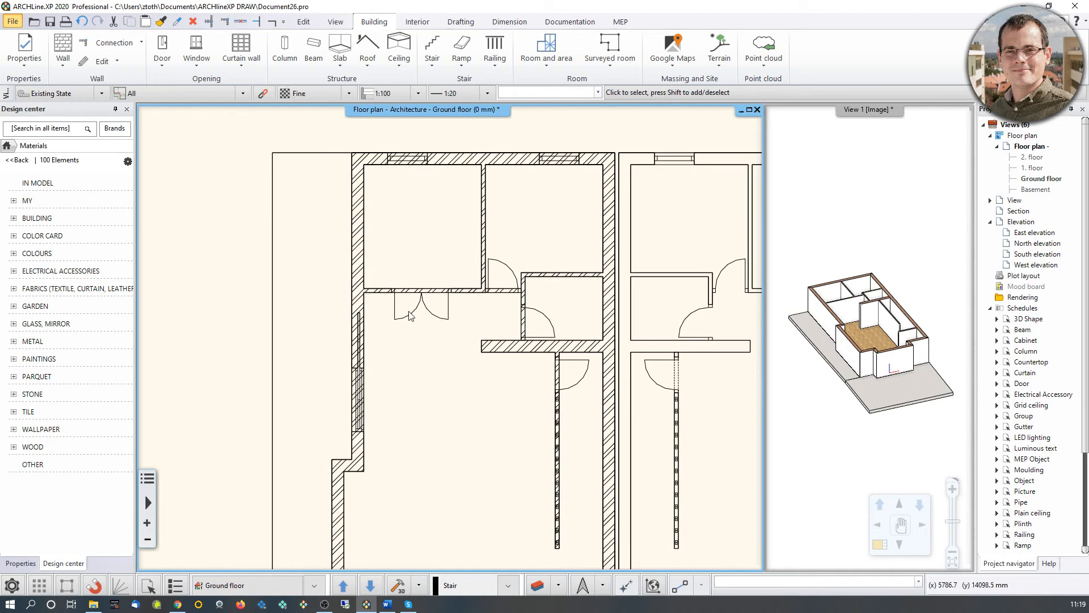
{"action": "middle_click_drag", "start_coordinate": [898, 356], "coordinate": [893, 358]}
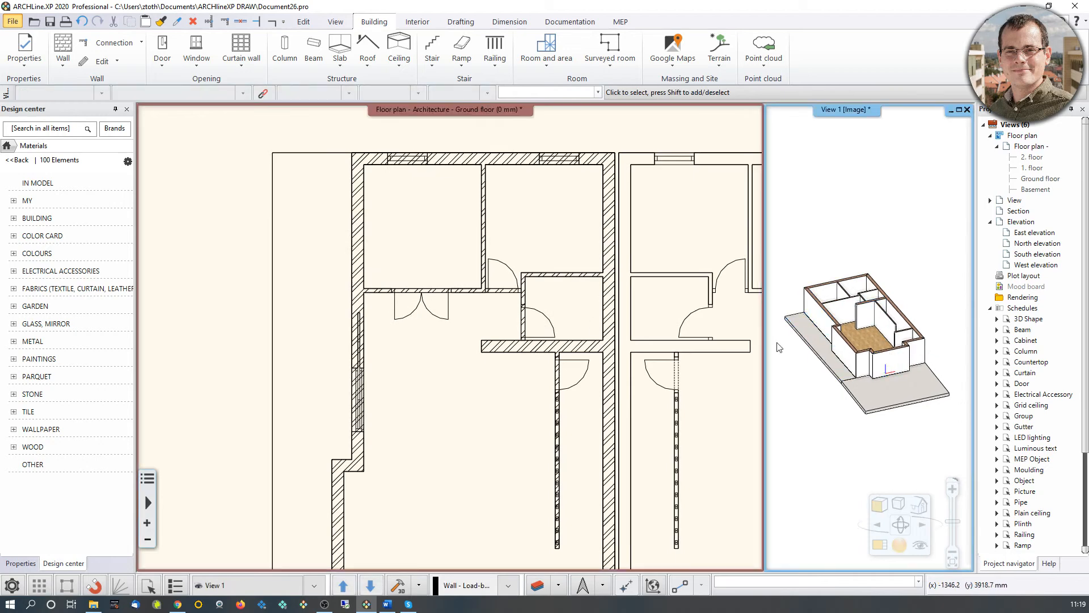
Step: Place a single 900 x 2100 mm load-bearing-wall door in the first house's outer side wall at the upper room, swinging outward
{"action": "middle_click_drag", "start_coordinate": [430, 365], "coordinate": [431, 293]}
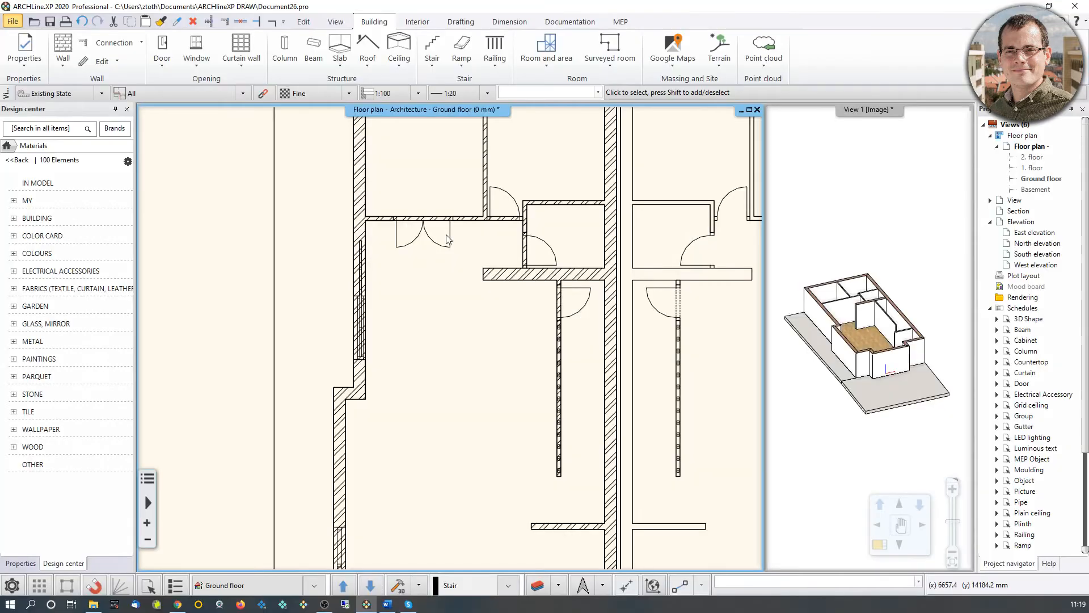
{"action": "middle_click_drag", "start_coordinate": [447, 239], "coordinate": [449, 353]}
{"action": "scroll", "coordinate": [564, 340], "scroll_direction": "up", "scroll_amount": 3}
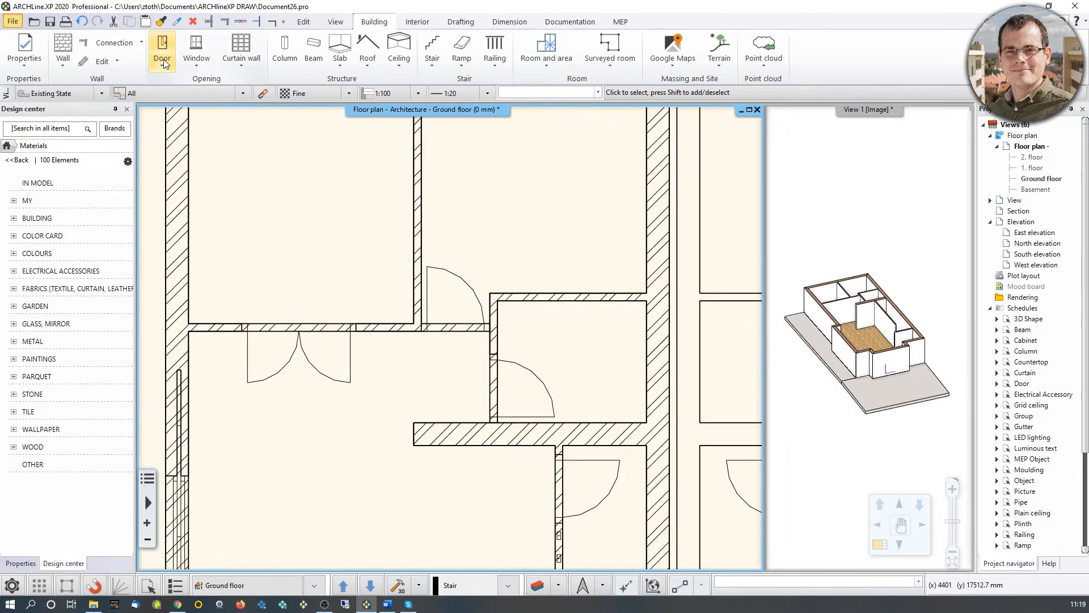
{"action": "left_click", "coordinate": [163, 62]}
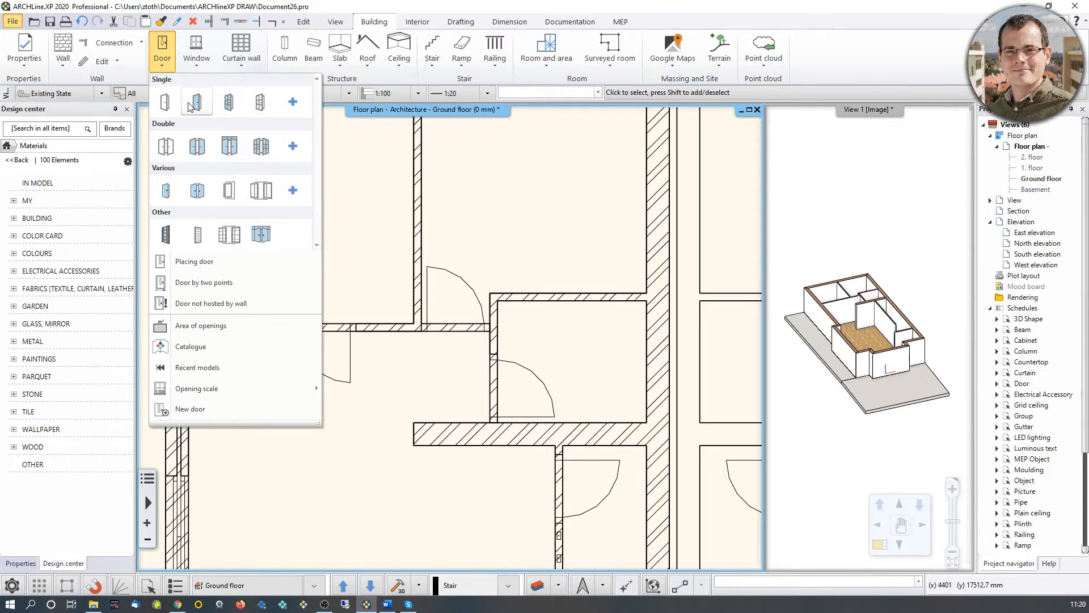
{"action": "left_click", "coordinate": [166, 102]}
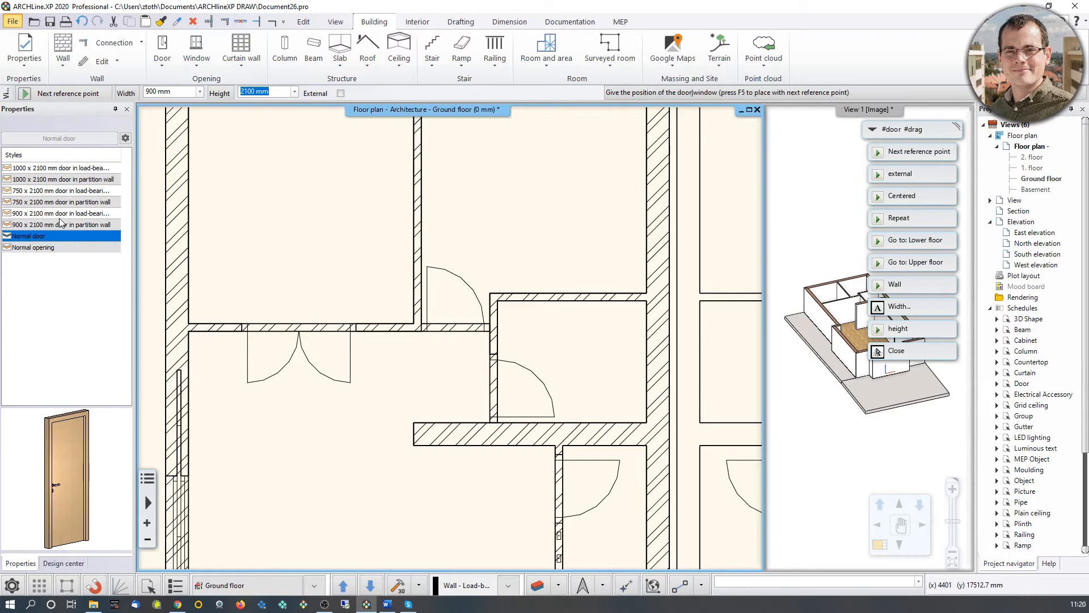
{"action": "left_click", "coordinate": [76, 191]}
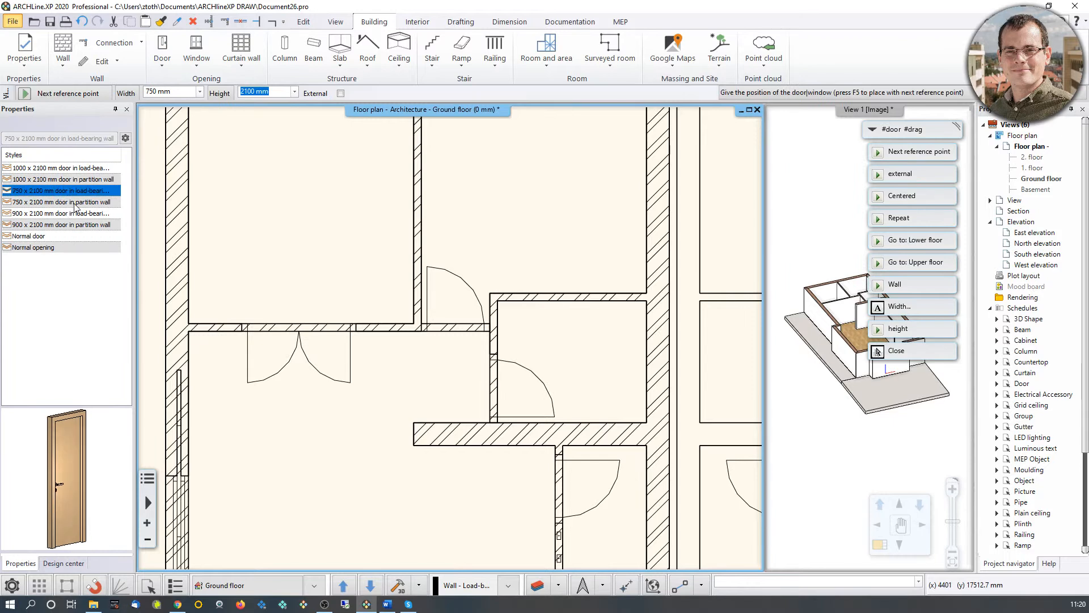
{"action": "left_click", "coordinate": [74, 203]}
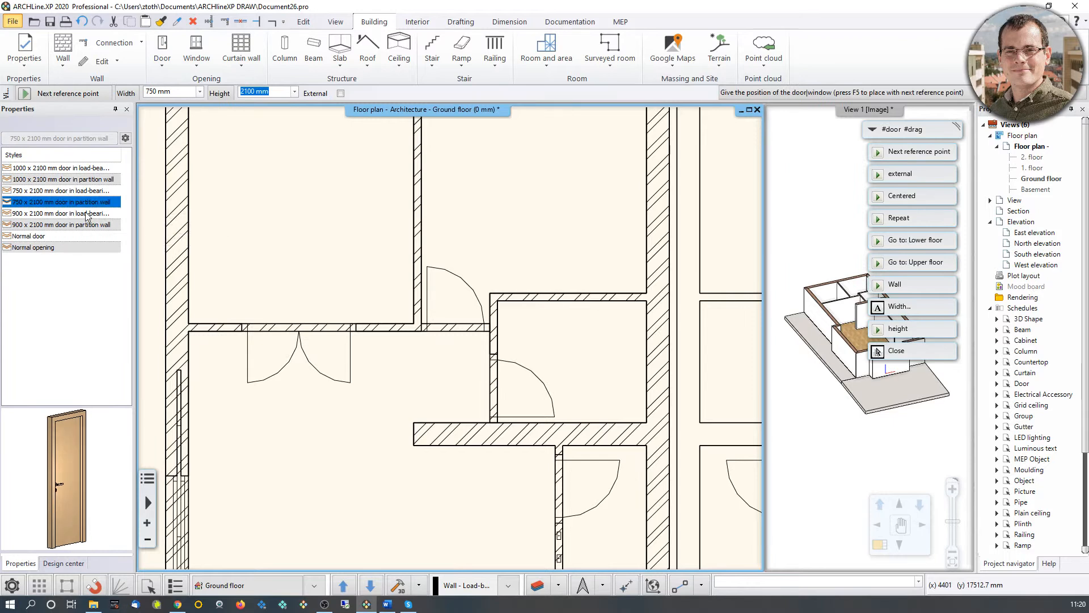
{"action": "left_click", "coordinate": [85, 214]}
{"action": "middle_click_drag", "start_coordinate": [233, 217], "coordinate": [431, 336]}
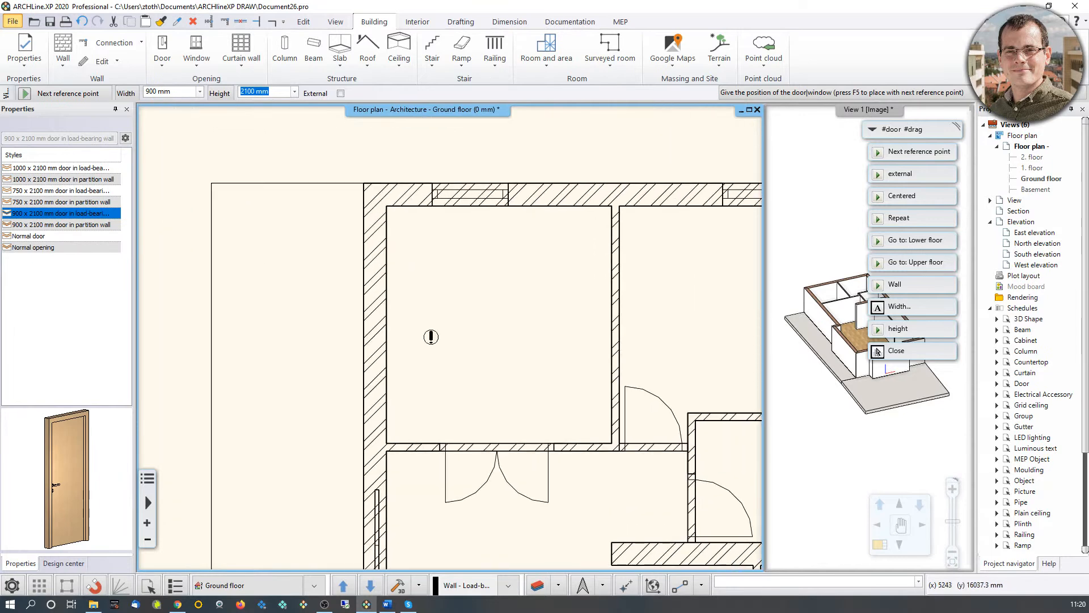
{"action": "left_click", "coordinate": [367, 279]}
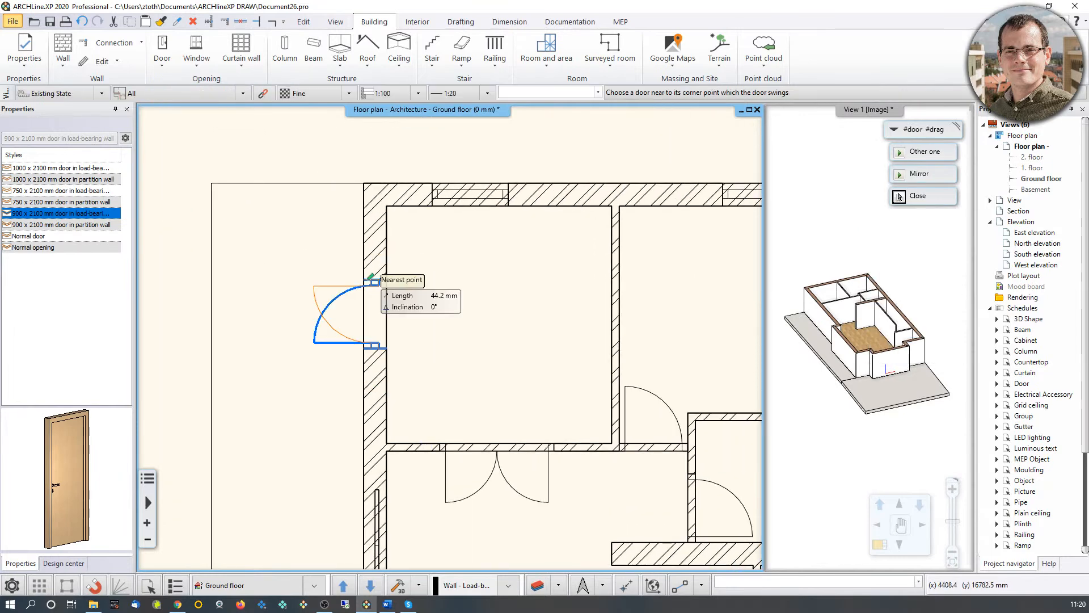
{"action": "left_click", "coordinate": [299, 326]}
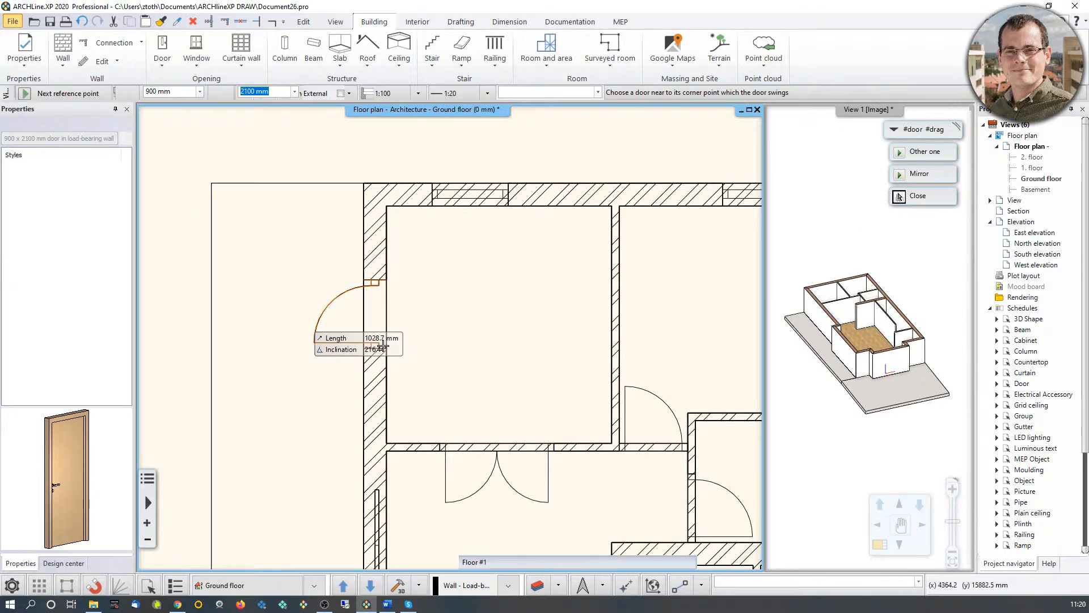
{"action": "key", "text": "Escape"}
Step: Inspect the outer side wall's door in the 3D view and delete it from the floor plan
{"action": "middle_click_drag", "start_coordinate": [821, 329], "coordinate": [836, 345]}
{"action": "scroll", "coordinate": [836, 345], "scroll_direction": "up", "scroll_amount": 8}
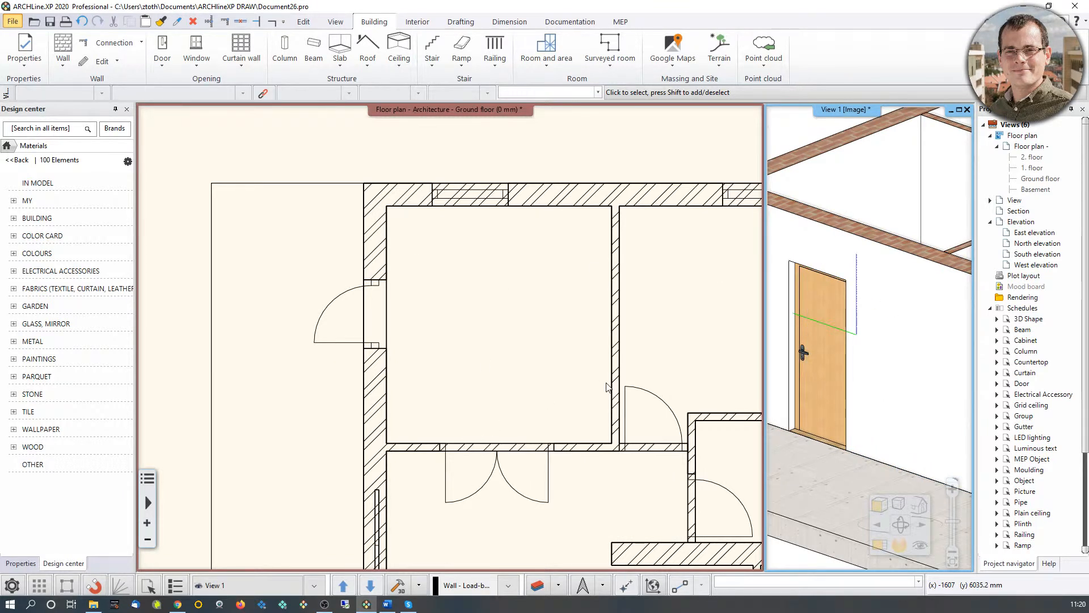
{"action": "left_click", "coordinate": [332, 345]}
{"action": "key", "text": "Delete"}
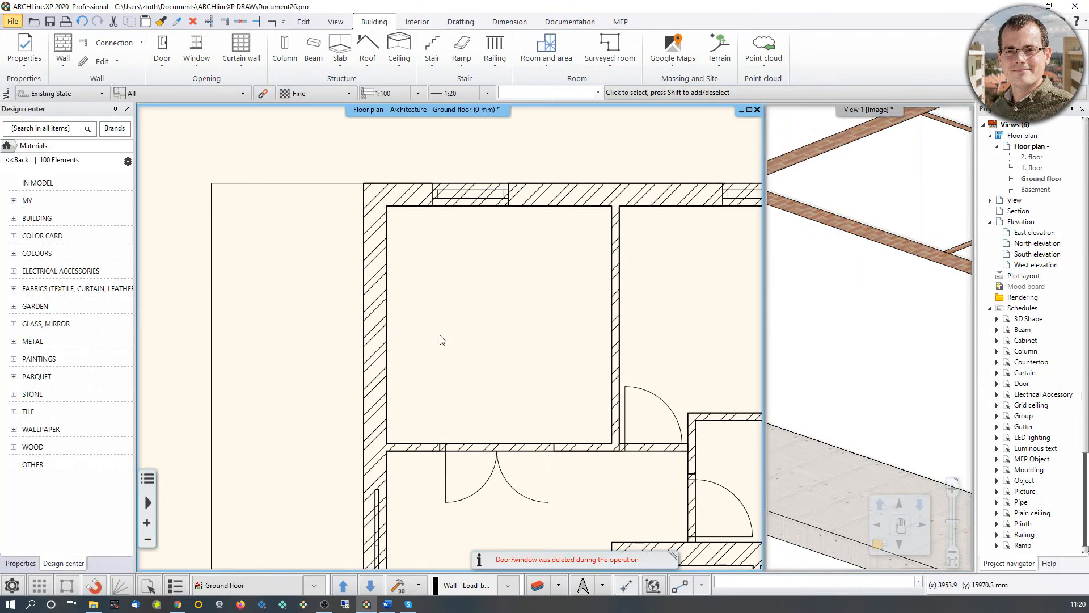
{"action": "right_click_drag", "start_coordinate": [839, 295], "coordinate": [843, 331]}
{"action": "scroll", "coordinate": [847, 330], "scroll_direction": "down", "scroll_amount": 4}
{"action": "middle_click_drag", "start_coordinate": [952, 347], "coordinate": [828, 346]}
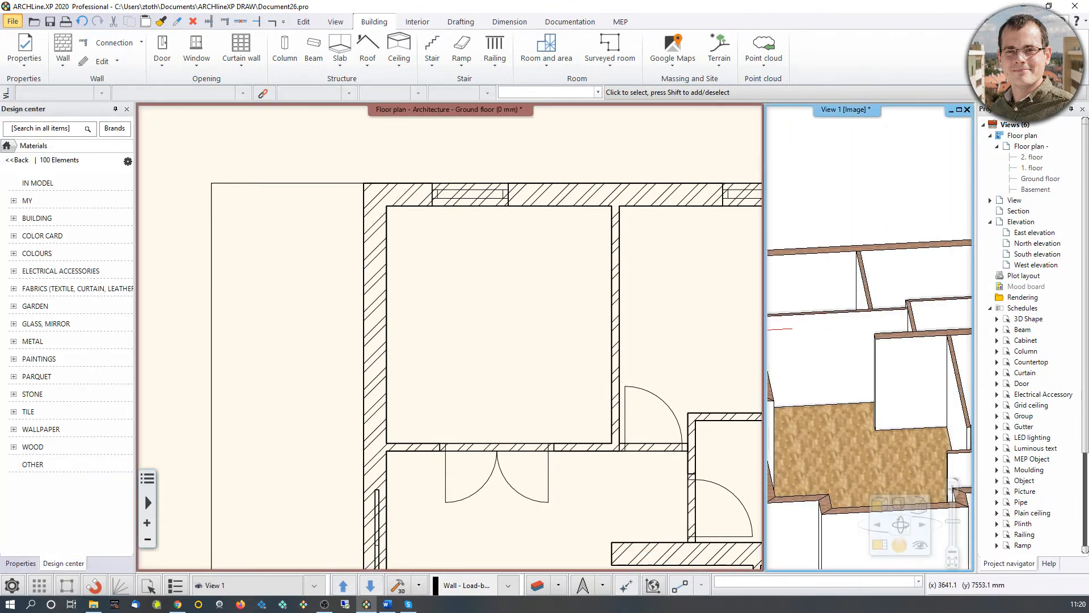
{"action": "scroll", "coordinate": [845, 346], "scroll_direction": "down", "scroll_amount": 2}
Step: Set the Solid material in the default door properties to Wood-paldao, found by searching the material library for "paldao"
{"action": "middle_click_drag", "start_coordinate": [620, 448], "coordinate": [493, 412]}
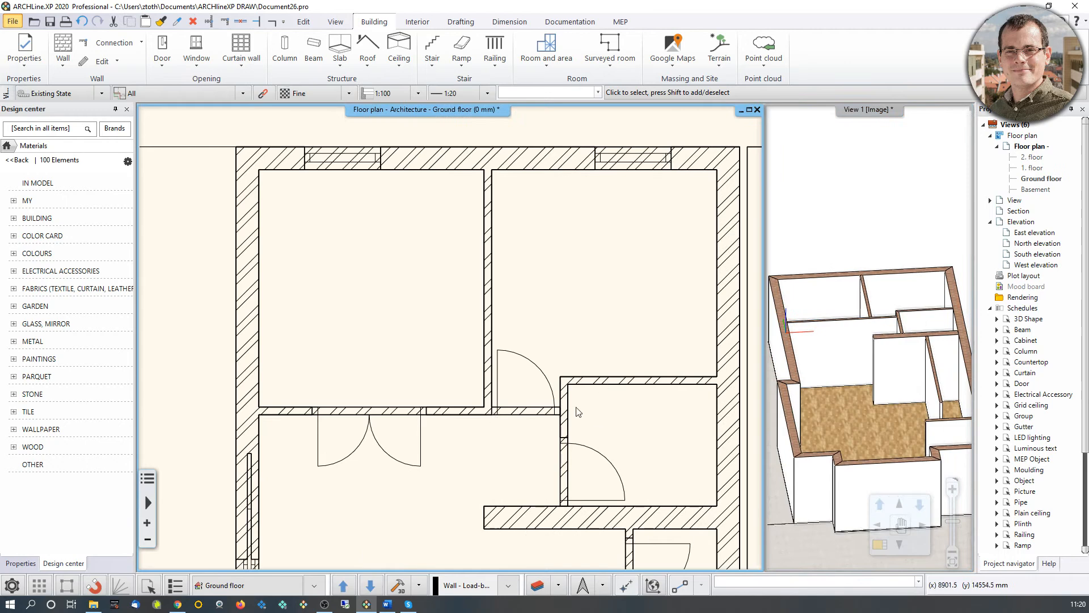
{"action": "right_click", "coordinate": [164, 45]}
{"action": "left_click", "coordinate": [185, 51]}
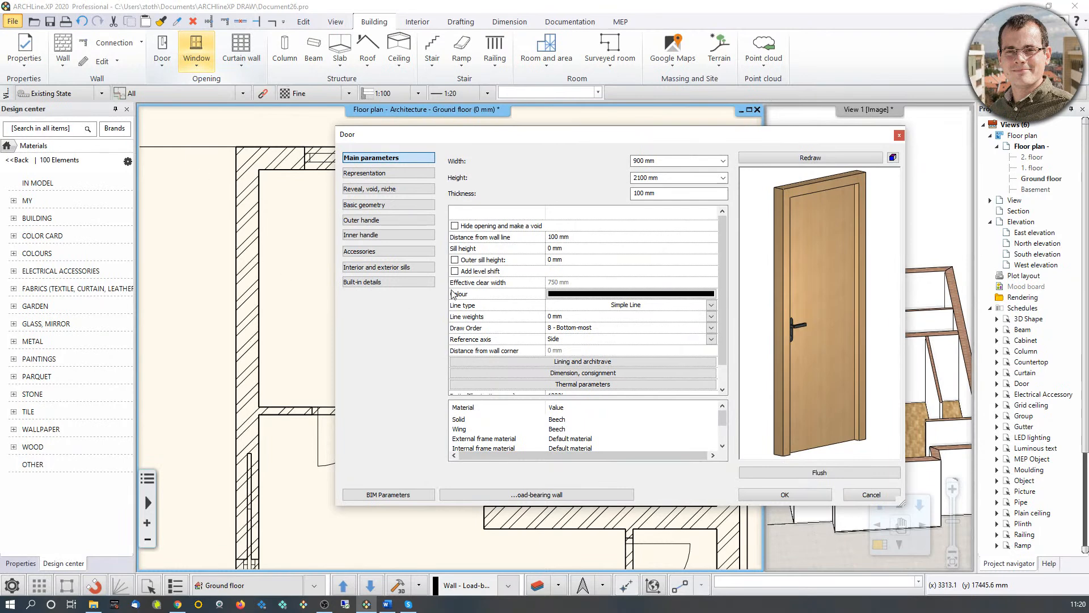
{"action": "double_click", "coordinate": [561, 421]}
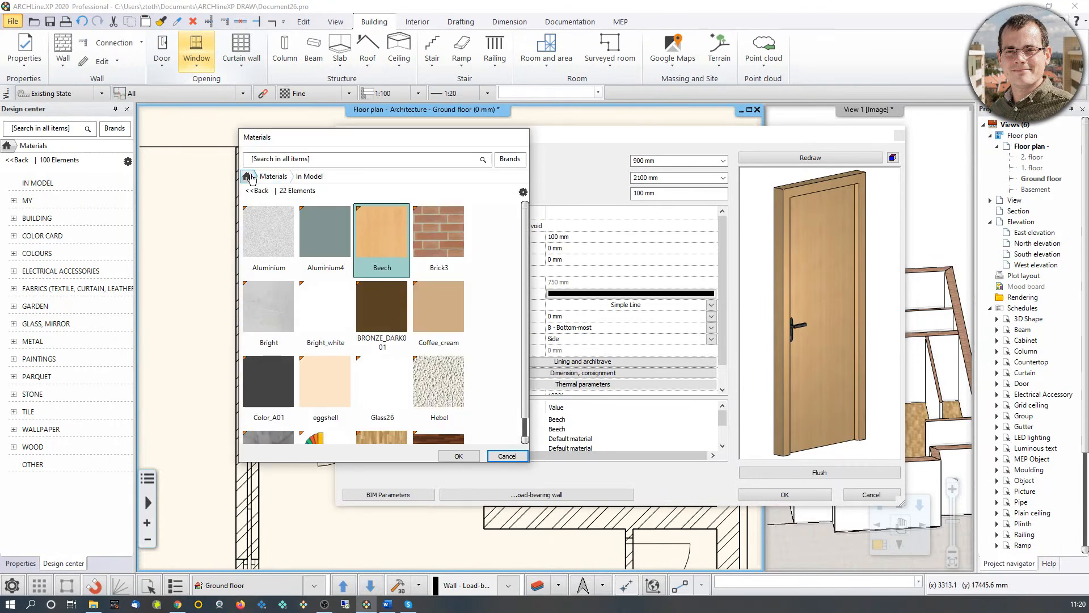
{"action": "left_click", "coordinate": [246, 176]}
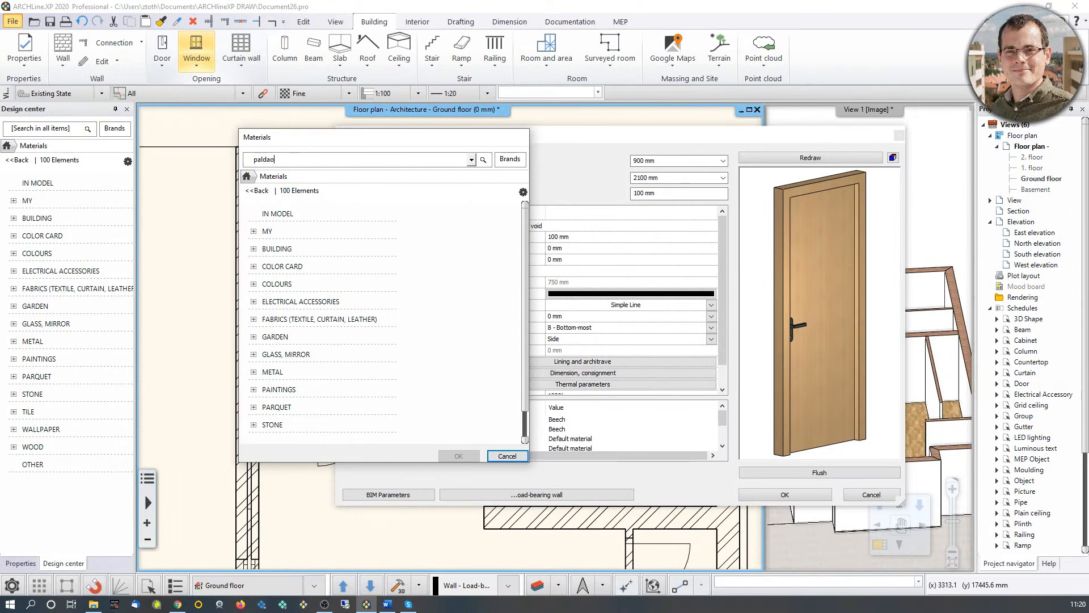
{"action": "type", "text": "paldao"}
{"action": "key", "text": "Return"}
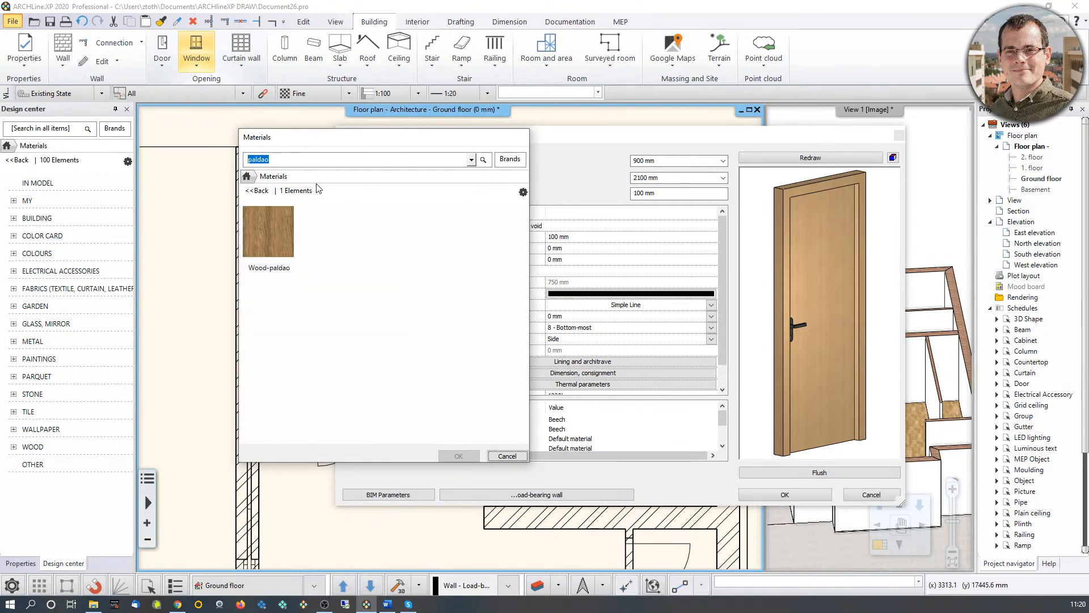
{"action": "left_click", "coordinate": [268, 244]}
{"action": "left_click", "coordinate": [470, 456]}
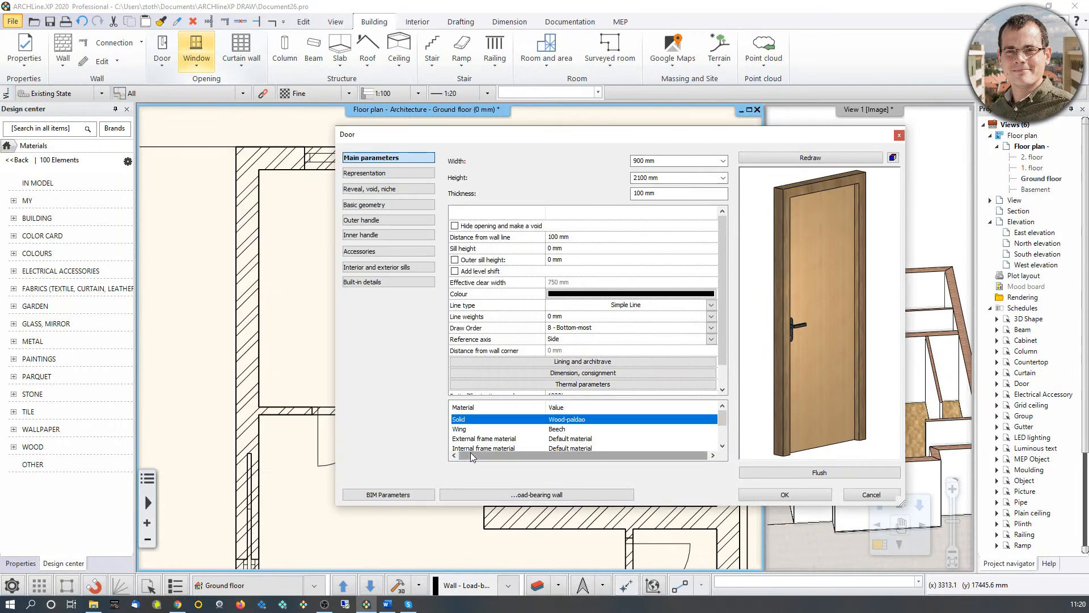
Step: Assign the in-model Wood-paldao material to the door's Wing
{"action": "double_click", "coordinate": [551, 430]}
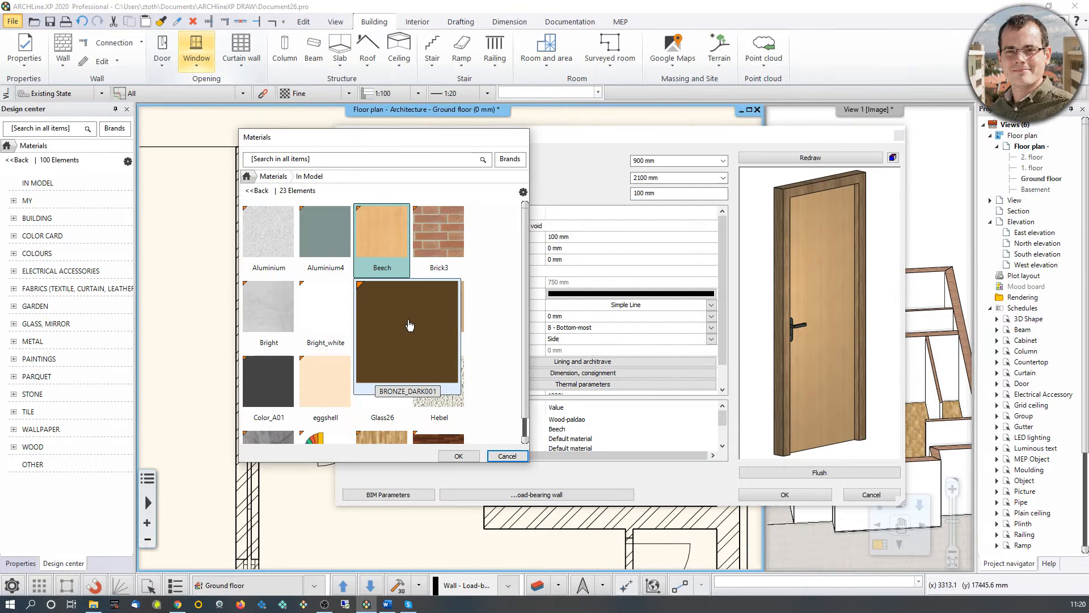
{"action": "scroll", "coordinate": [275, 376], "scroll_direction": "down", "scroll_amount": 3}
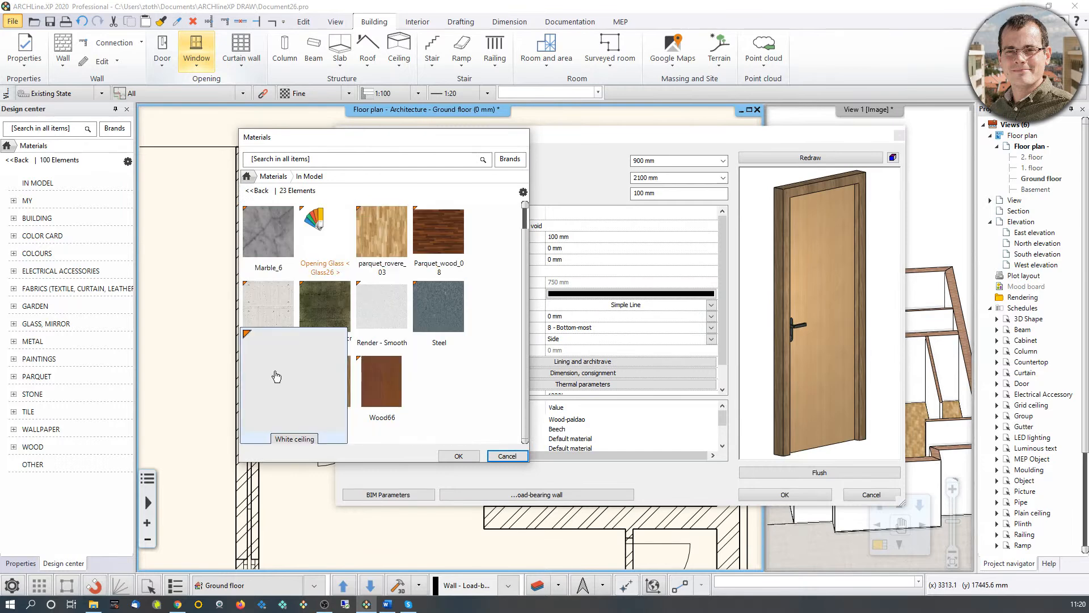
{"action": "scroll", "coordinate": [262, 236], "scroll_direction": "up", "scroll_amount": 3}
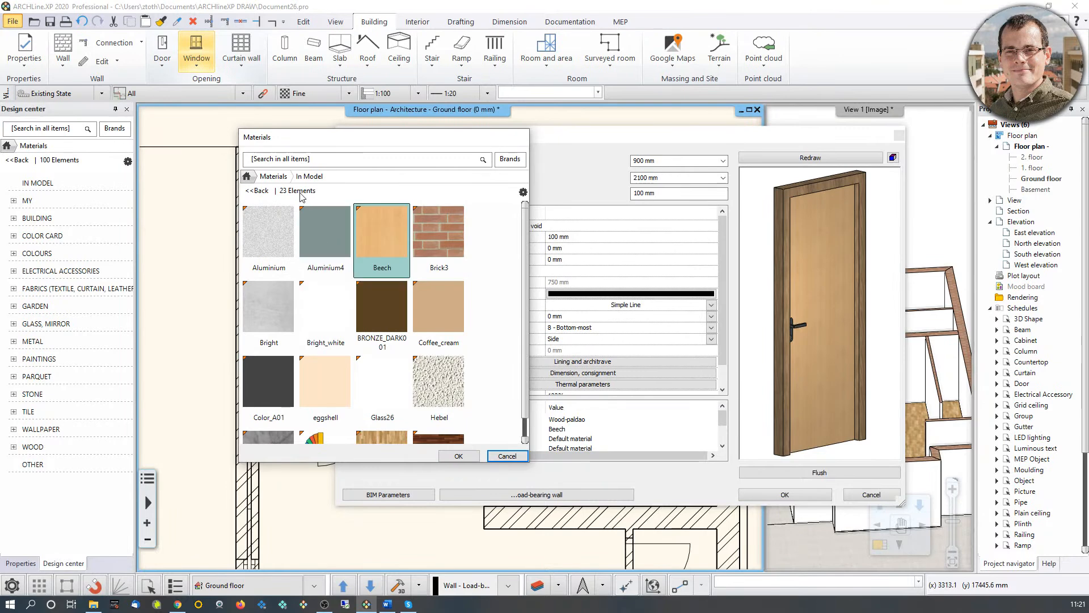
{"action": "scroll", "coordinate": [297, 244], "scroll_direction": "down", "scroll_amount": 3}
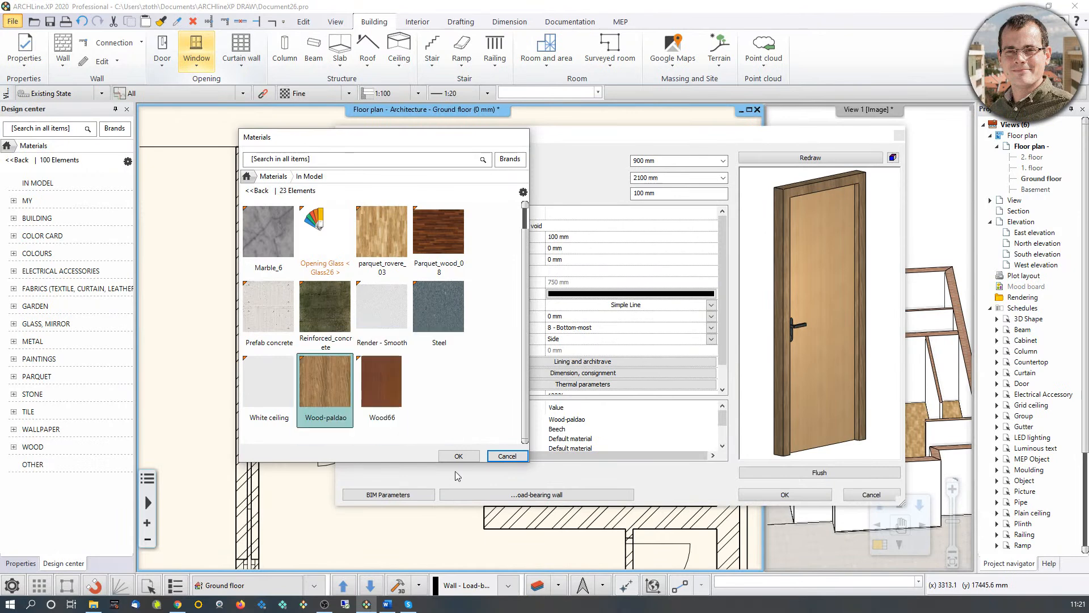
{"action": "left_click", "coordinate": [469, 457]}
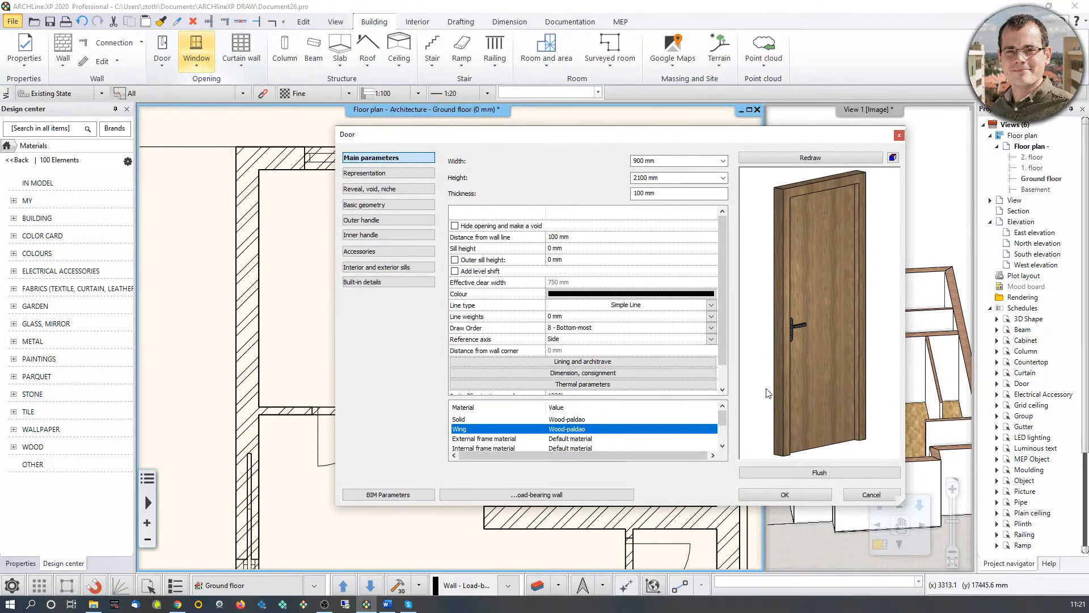
Step: Set the door's distance from the wall line to 0 and accept the door properties
{"action": "left_click", "coordinate": [556, 238]}
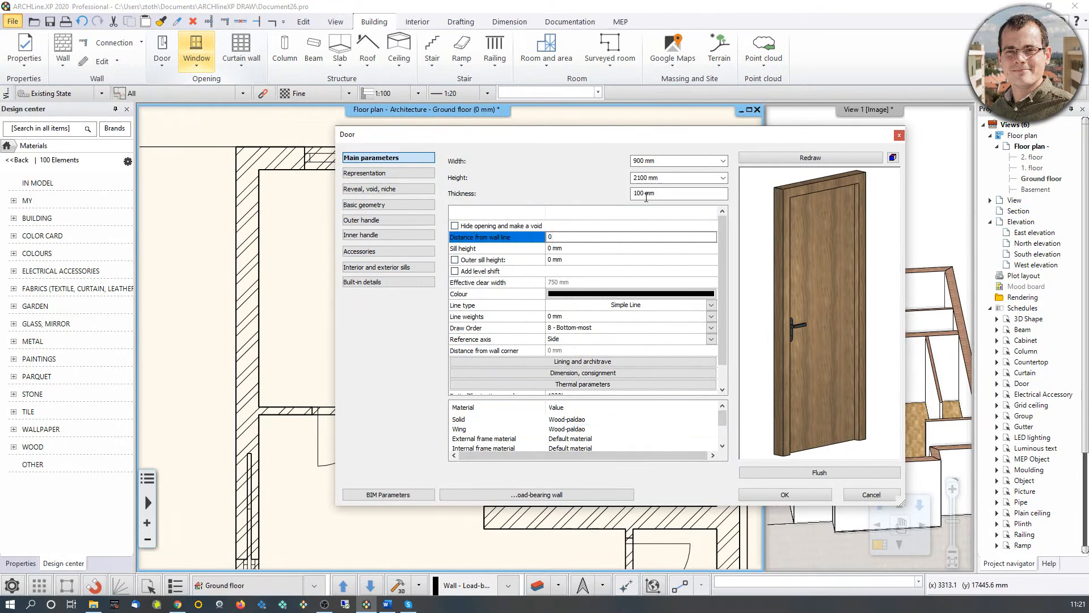
{"action": "left_click", "coordinate": [663, 177]}
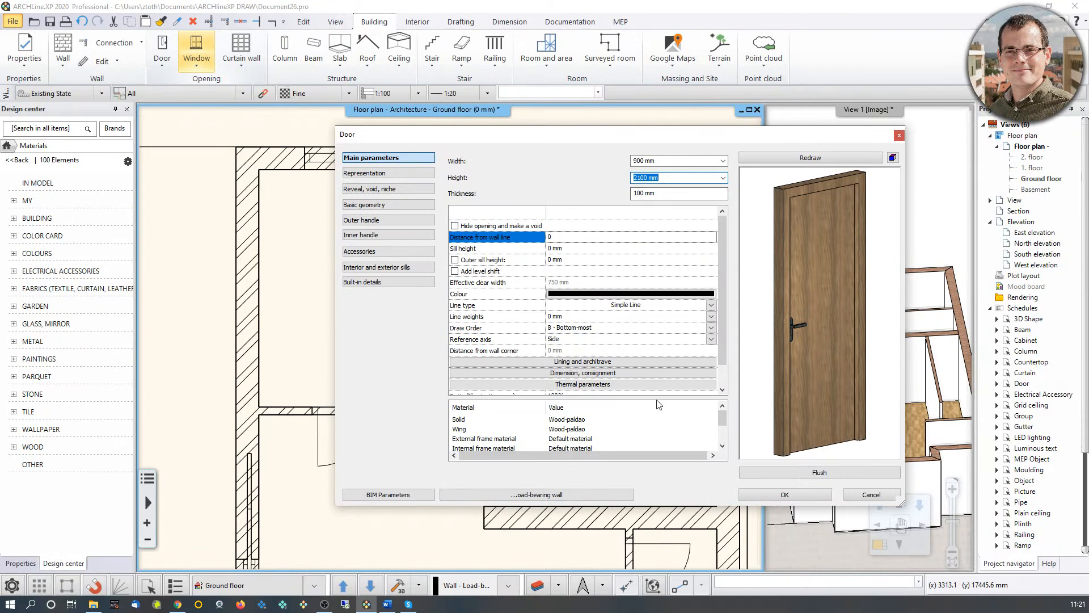
{"action": "left_click", "coordinate": [785, 494]}
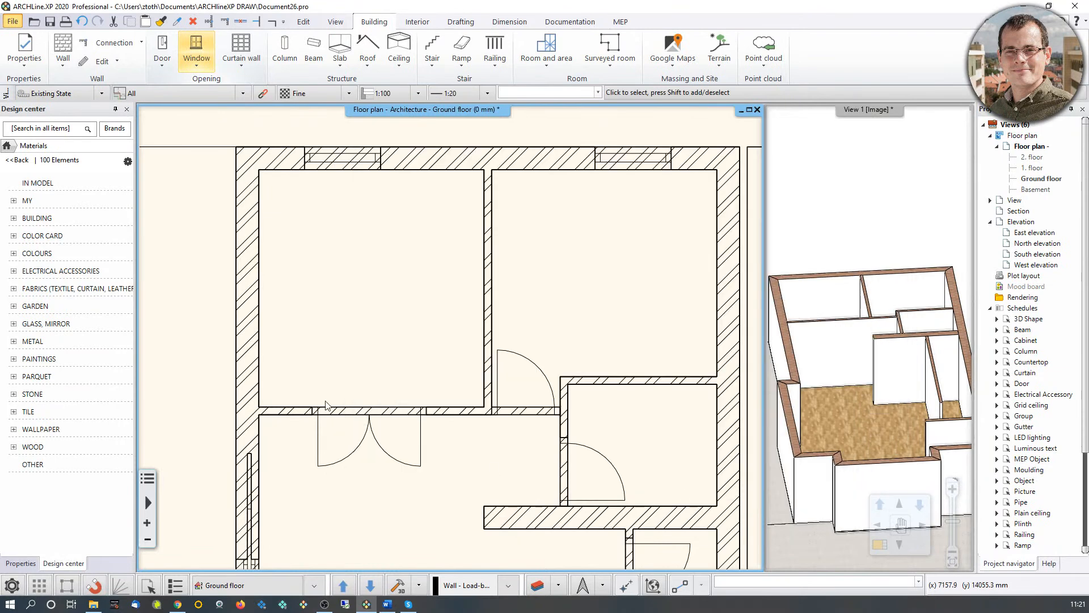
Step: Place a door by two points across the drawn opening between the hall and the upper right room, swinging into that room
{"action": "scroll", "coordinate": [284, 176], "scroll_direction": "up", "scroll_amount": 3}
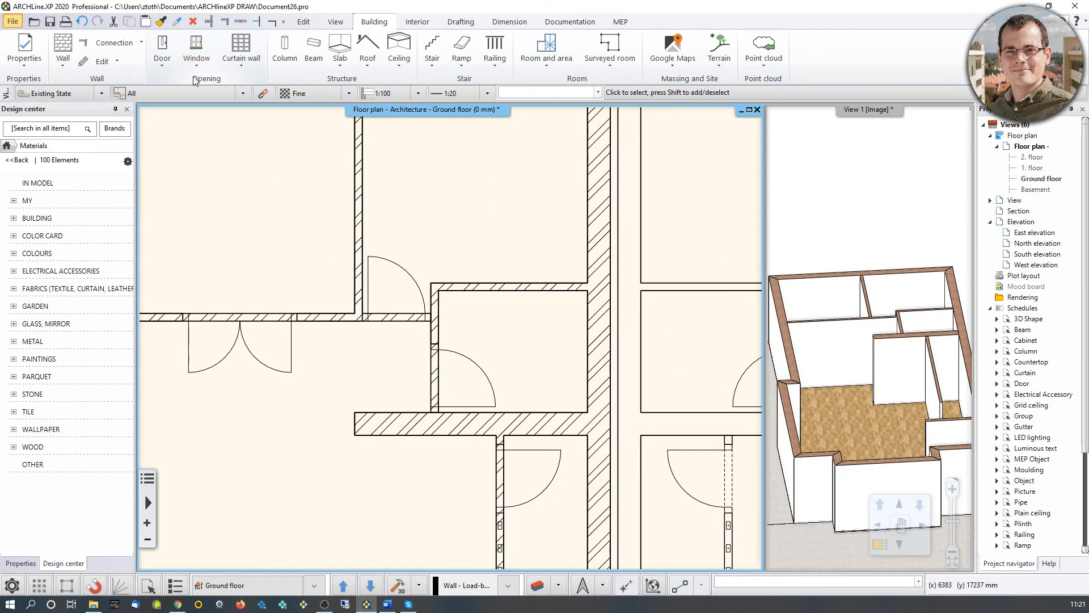
{"action": "left_click", "coordinate": [160, 63]}
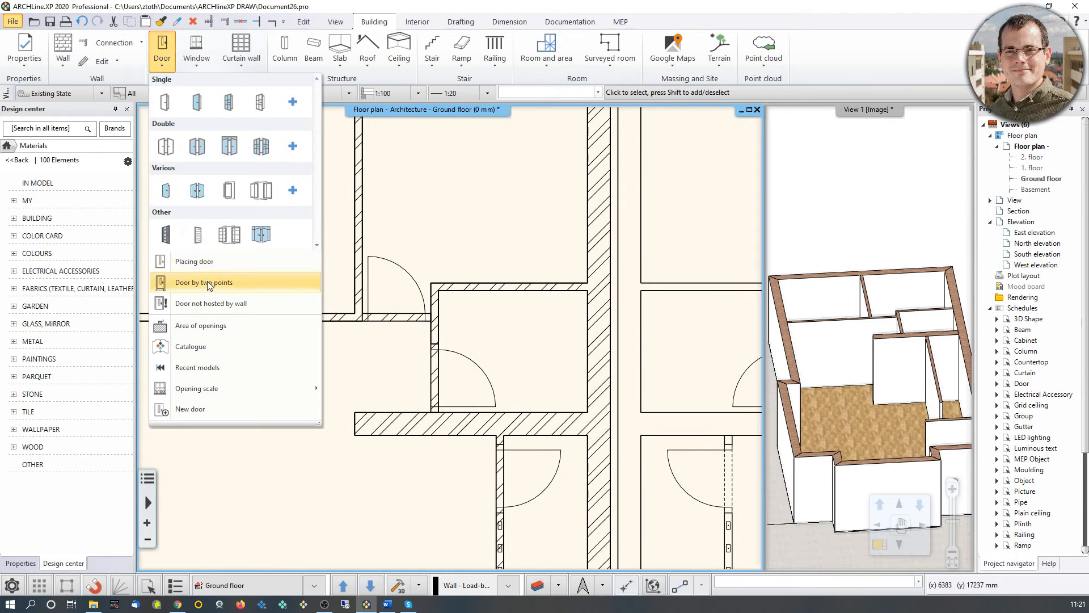
{"action": "left_click", "coordinate": [221, 212]}
{"action": "scroll", "coordinate": [431, 350], "scroll_direction": "up", "scroll_amount": 2}
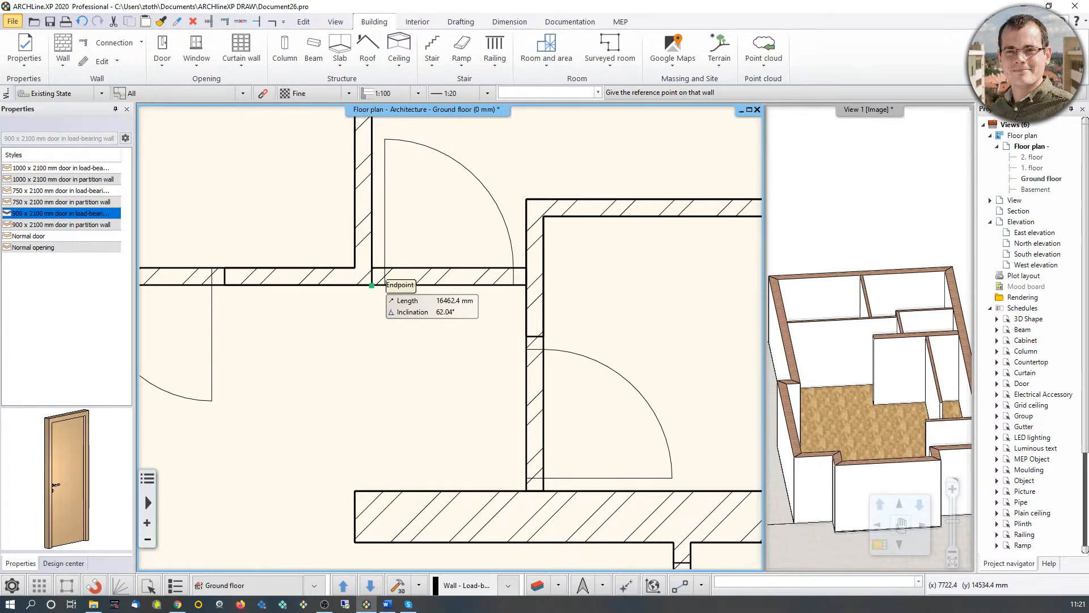
{"action": "left_click", "coordinate": [371, 285]}
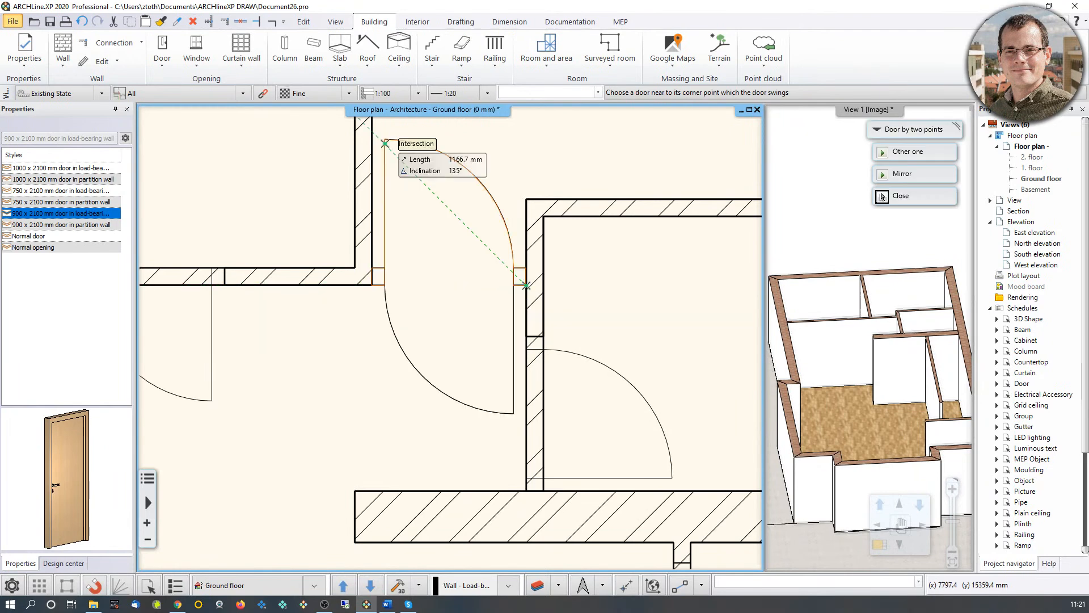
{"action": "left_click", "coordinate": [445, 223]}
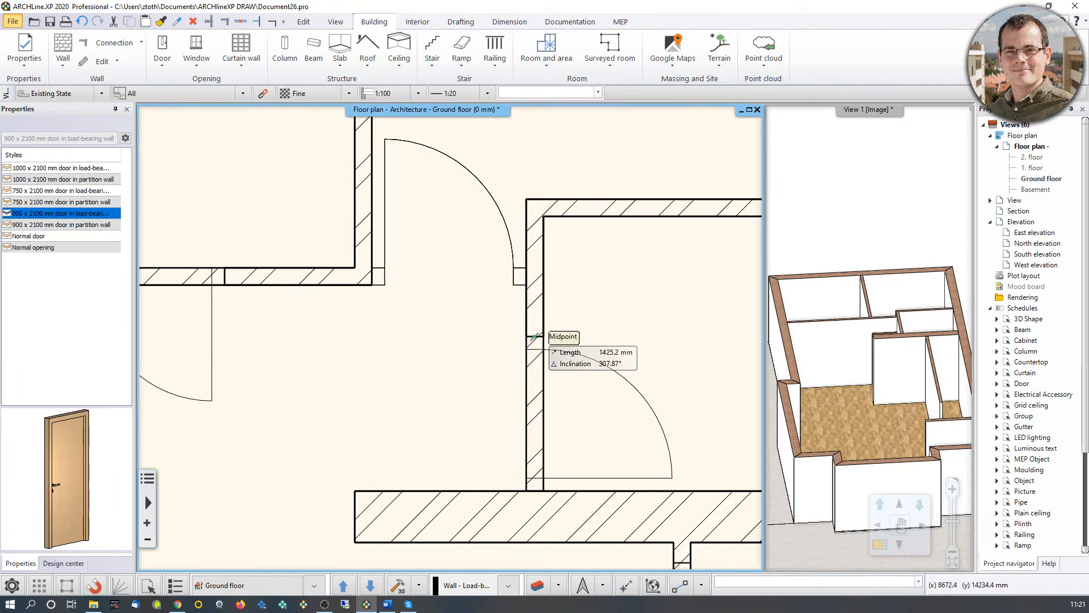
Step: Place a two-point door on the small room's drawn opening, swinging inward along the traced arc, and check both doors in 3D
{"action": "left_click", "coordinate": [535, 336]}
{"action": "left_click", "coordinate": [535, 489]}
{"action": "left_click", "coordinate": [672, 479]}
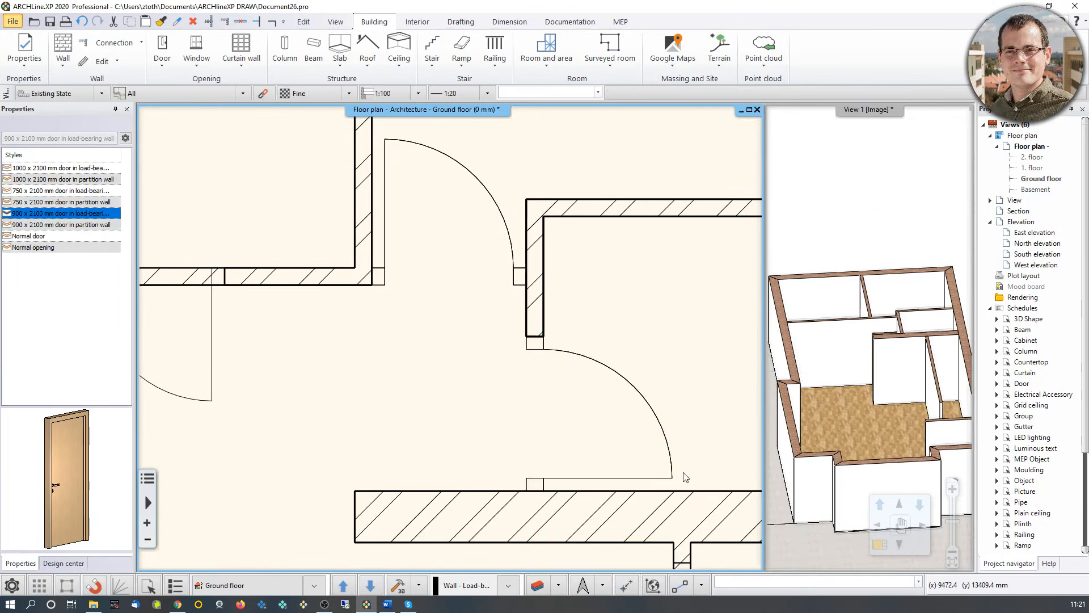
{"action": "left_click", "coordinate": [833, 328]}
{"action": "middle_click_drag", "start_coordinate": [834, 328], "coordinate": [911, 319]}
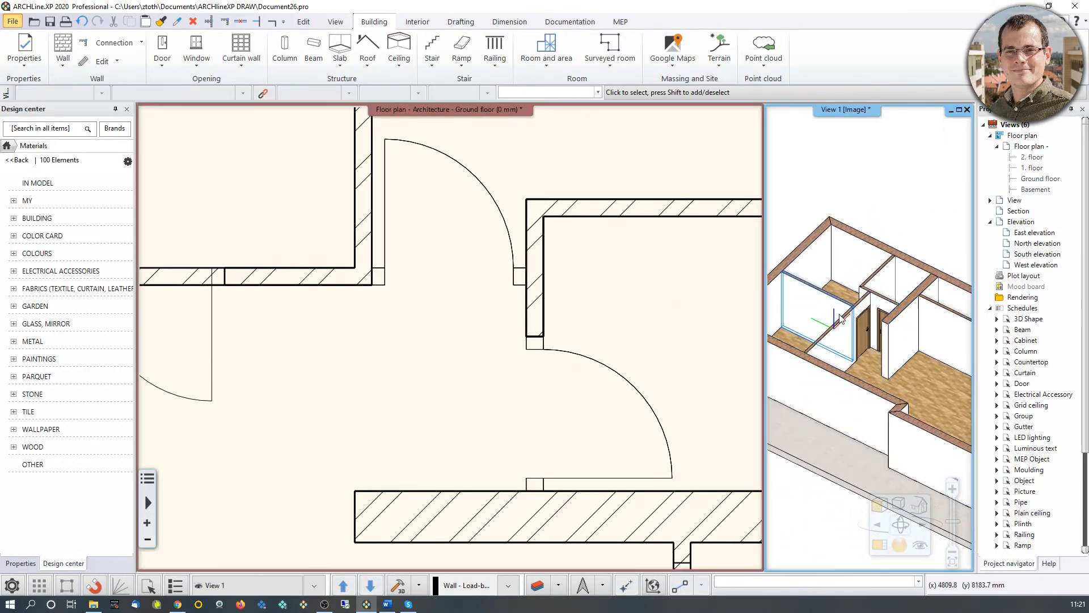
Step: Place a door by two points across the drawn opening in the thin partition below the thick wall, swinging into the narrow room
{"action": "middle_click_drag", "start_coordinate": [484, 438], "coordinate": [540, 332]}
{"action": "scroll", "coordinate": [591, 481], "scroll_direction": "down", "scroll_amount": 5}
{"action": "scroll", "coordinate": [602, 466], "scroll_direction": "up", "scroll_amount": 2}
{"action": "middle_click_drag", "start_coordinate": [603, 467], "coordinate": [540, 371]}
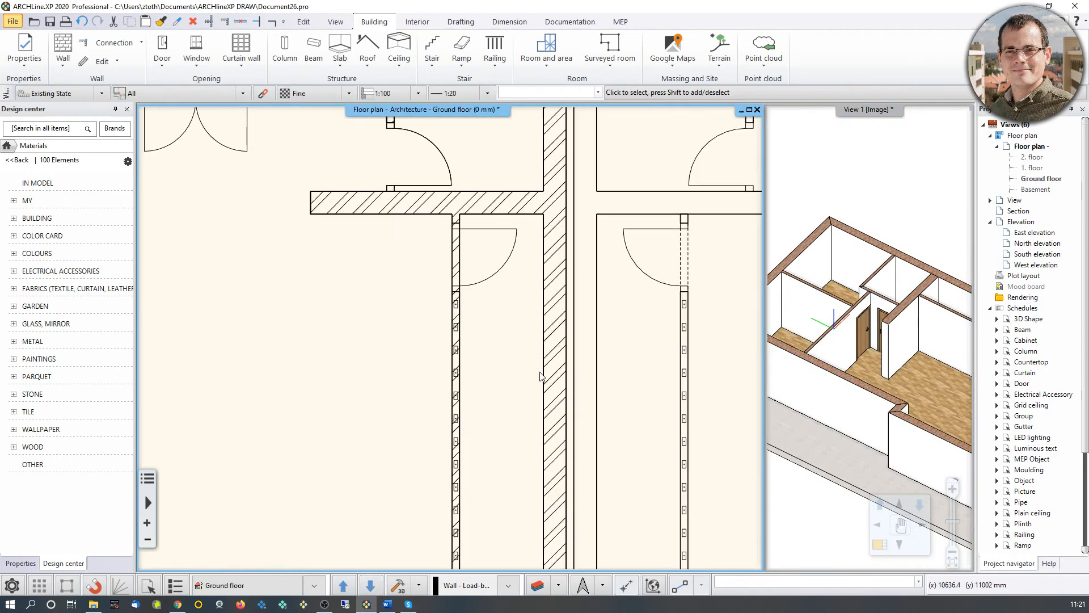
{"action": "left_click", "coordinate": [154, 66]}
{"action": "left_click", "coordinate": [206, 282]}
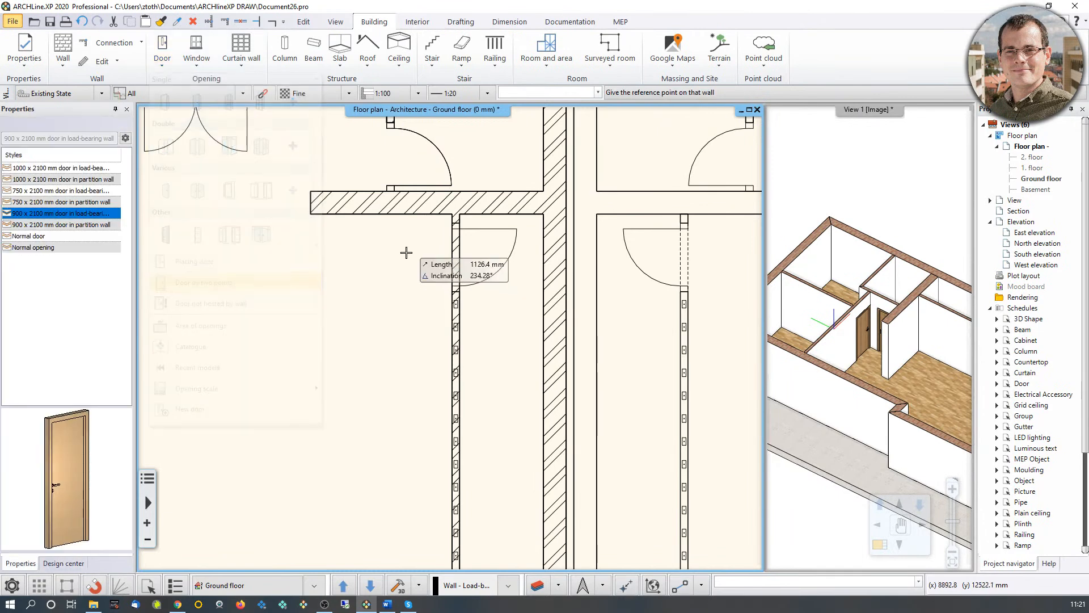
{"action": "scroll", "coordinate": [482, 267], "scroll_direction": "up", "scroll_amount": 3}
{"action": "left_click", "coordinate": [529, 264]}
{"action": "left_click", "coordinate": [529, 394]}
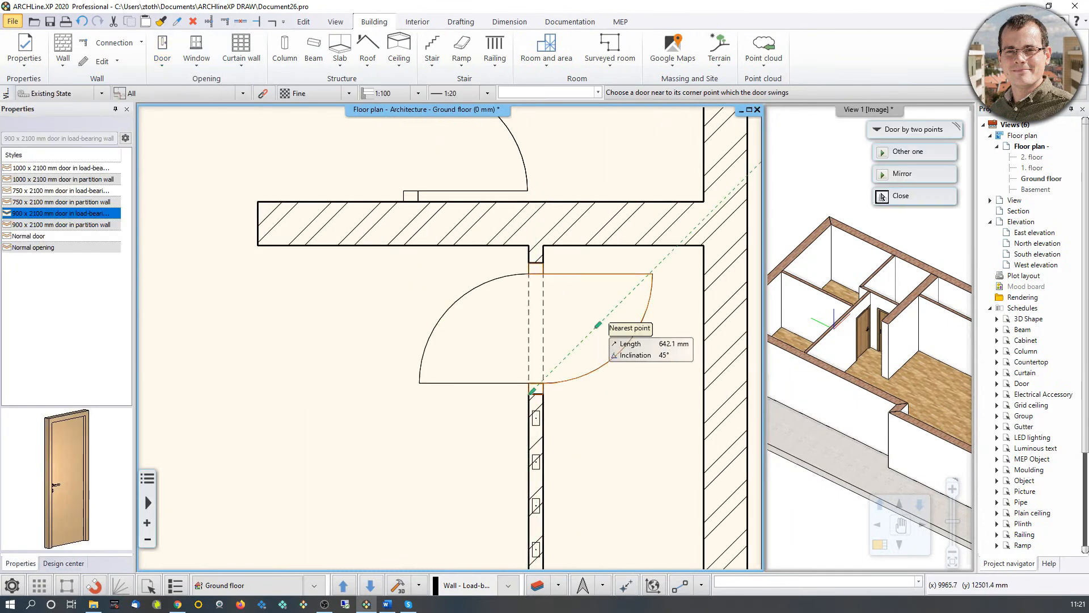
{"action": "left_click", "coordinate": [627, 417]}
Step: Place a two-point door across the drawn entrance opening in the front external wall, swinging into the house
{"action": "scroll", "coordinate": [348, 403], "scroll_direction": "down", "scroll_amount": 4}
{"action": "middle_click_drag", "start_coordinate": [387, 471], "coordinate": [390, 377]}
{"action": "scroll", "coordinate": [388, 323], "scroll_direction": "down", "scroll_amount": 2}
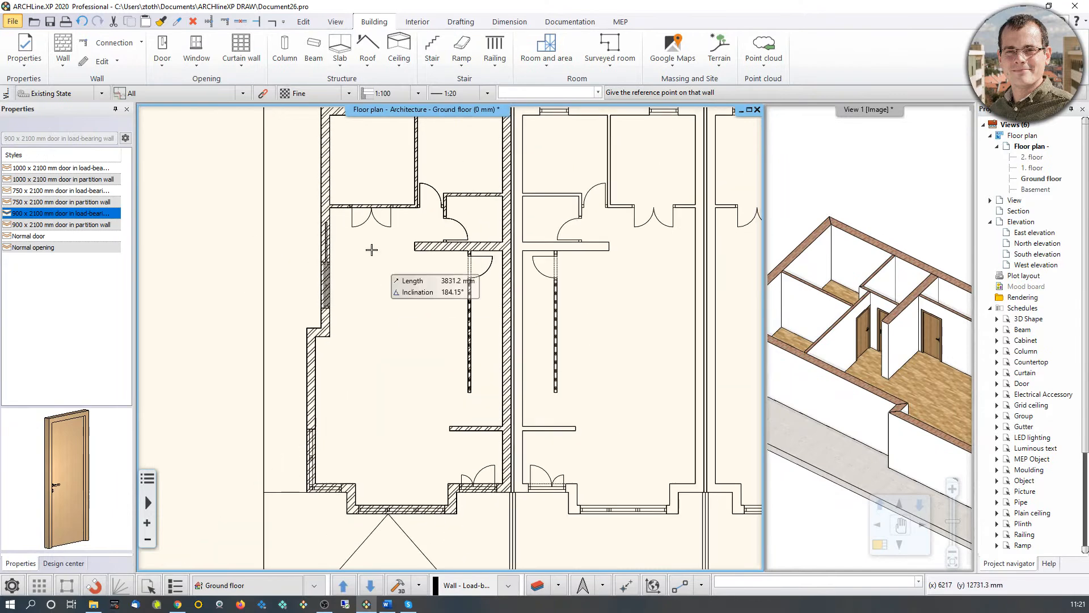
{"action": "scroll", "coordinate": [486, 492], "scroll_direction": "up", "scroll_amount": 2}
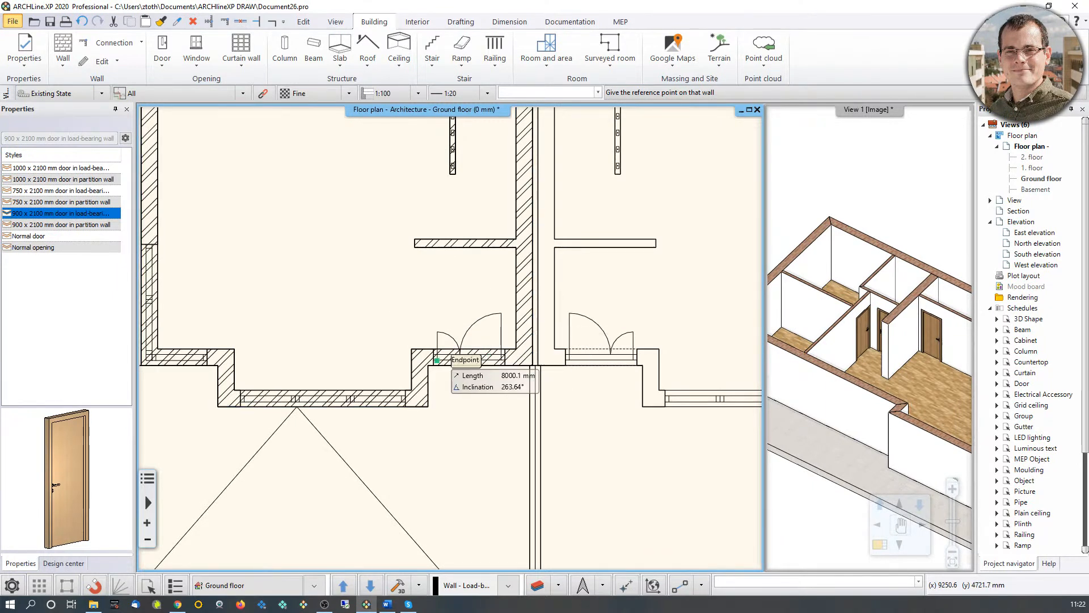
{"action": "scroll", "coordinate": [452, 374], "scroll_direction": "up", "scroll_amount": 2}
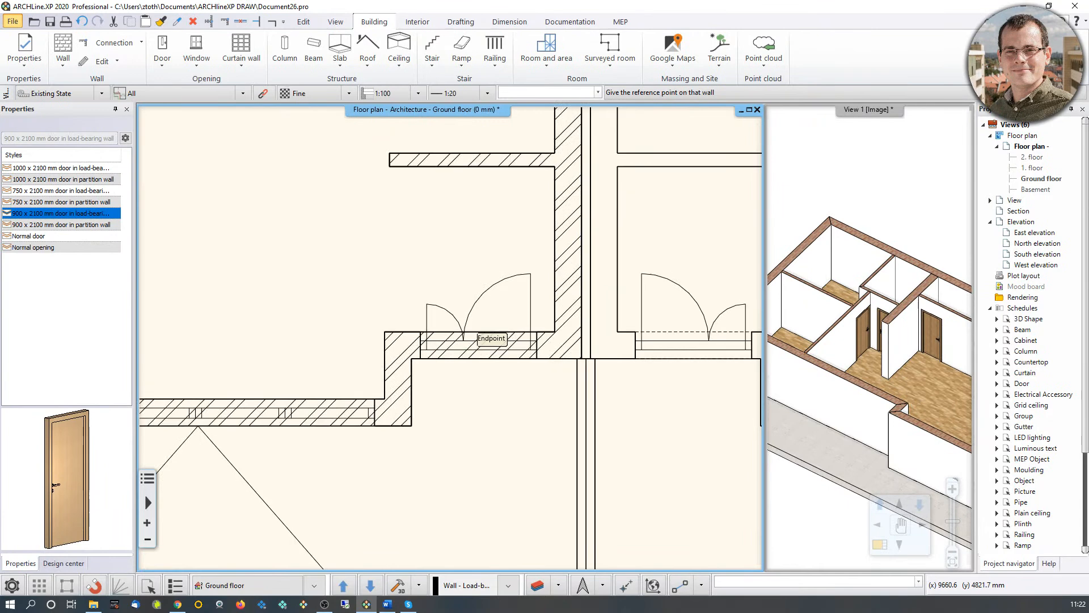
{"action": "left_click", "coordinate": [452, 358]}
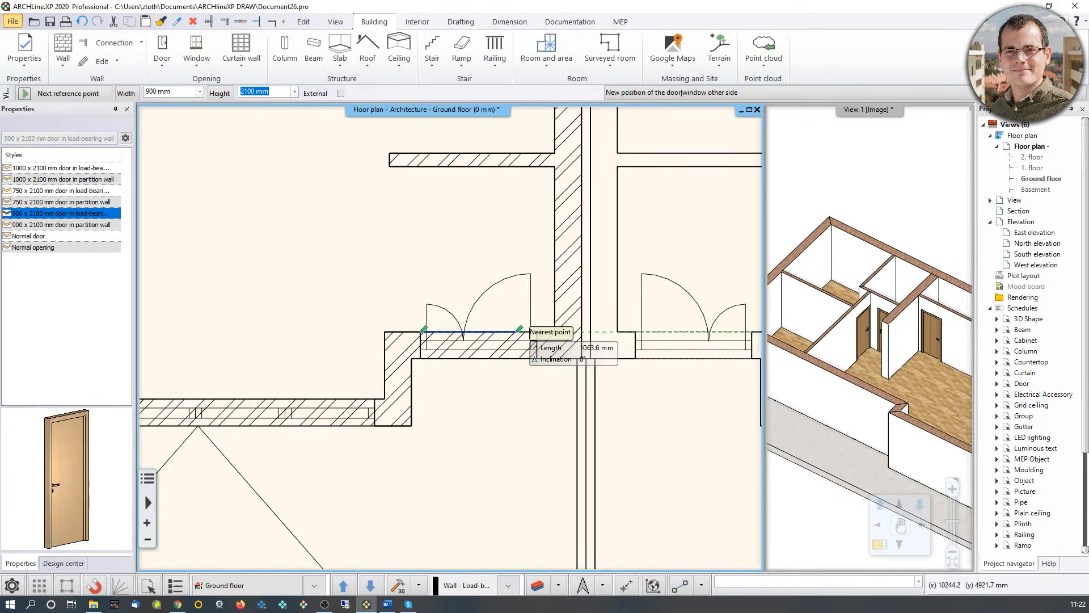
{"action": "left_click", "coordinate": [536, 331]}
{"action": "left_click", "coordinate": [545, 267]}
Step: Place a two-point door across the drawn double-leaf opening, swinging into the large living room, and check the doors in 3D
{"action": "scroll", "coordinate": [408, 250], "scroll_direction": "down", "scroll_amount": 3}
{"action": "scroll", "coordinate": [368, 232], "scroll_direction": "down", "scroll_amount": 2}
{"action": "scroll", "coordinate": [423, 293], "scroll_direction": "up", "scroll_amount": 5}
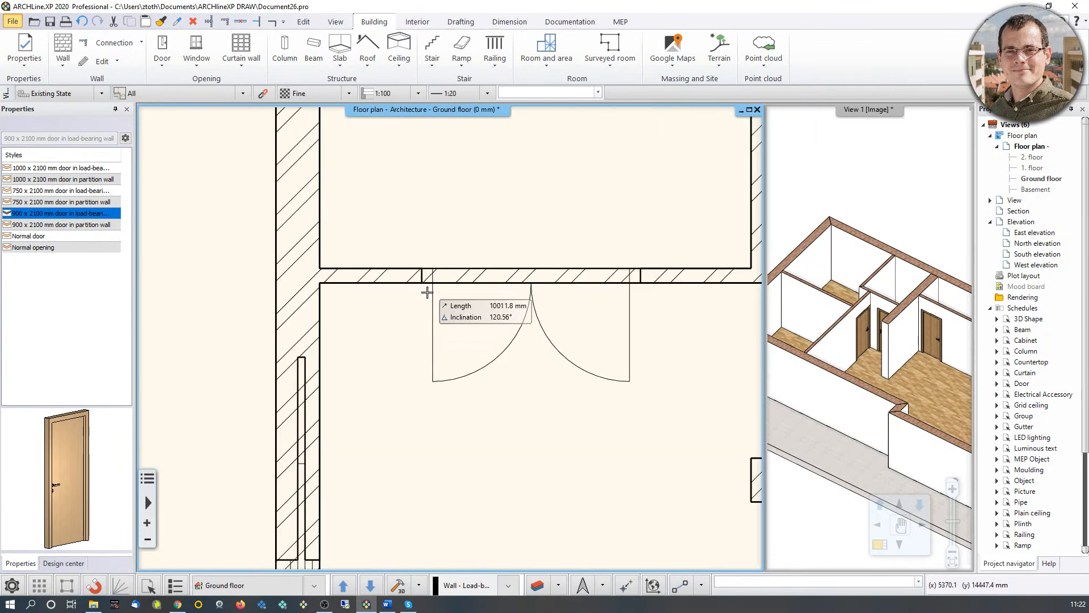
{"action": "left_click", "coordinate": [425, 282]}
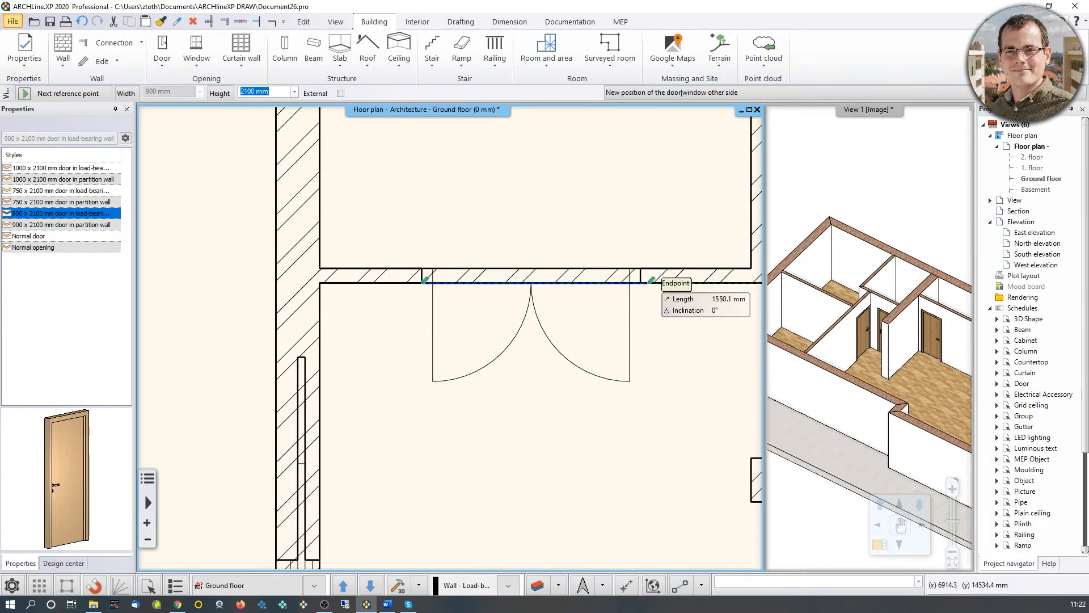
{"action": "left_click", "coordinate": [651, 280]}
{"action": "left_click", "coordinate": [606, 399]}
{"action": "key", "text": "Escape"}
{"action": "left_click", "coordinate": [915, 348]}
{"action": "middle_click_drag", "start_coordinate": [822, 354], "coordinate": [815, 325]}
{"action": "scroll", "coordinate": [834, 347], "scroll_direction": "down", "scroll_amount": 2}
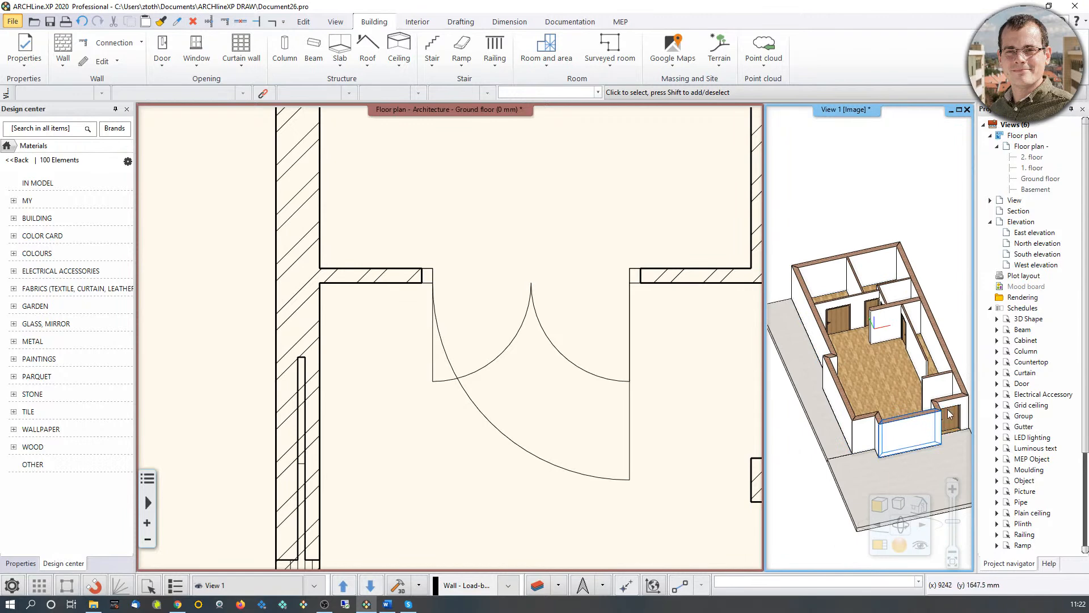
Step: Replace the wide living room door's type with Flush internal double from the indoor double doors, keeping the previously set dimensions
{"action": "middle_click_drag", "start_coordinate": [476, 367], "coordinate": [500, 315]}
{"action": "scroll", "coordinate": [500, 316], "scroll_direction": "down", "scroll_amount": 5}
{"action": "middle_click_drag", "start_coordinate": [444, 394], "coordinate": [465, 315]}
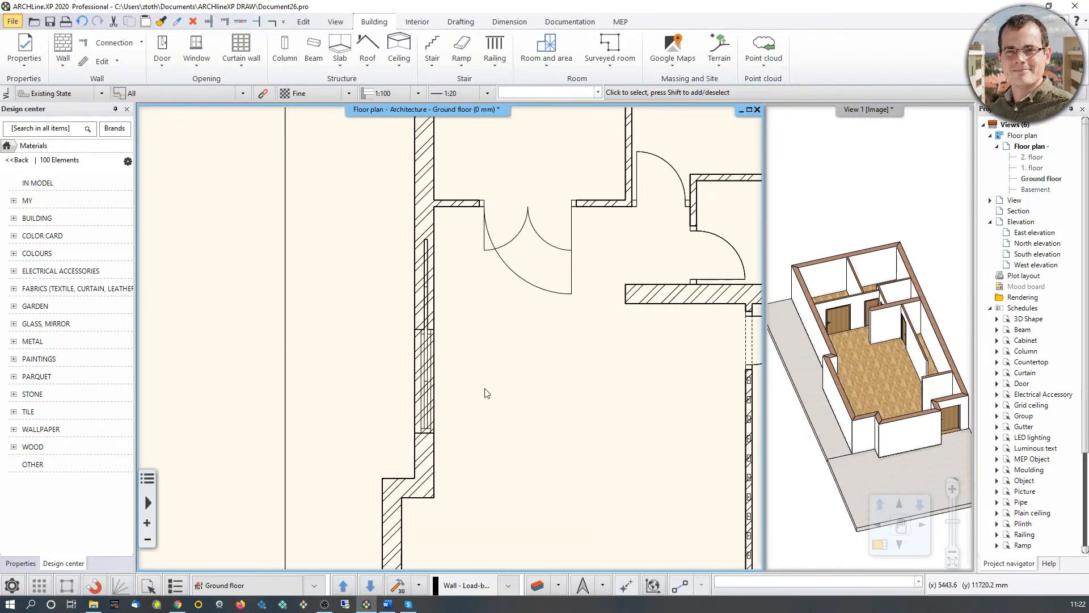
{"action": "middle_click_drag", "start_coordinate": [553, 307], "coordinate": [552, 320]}
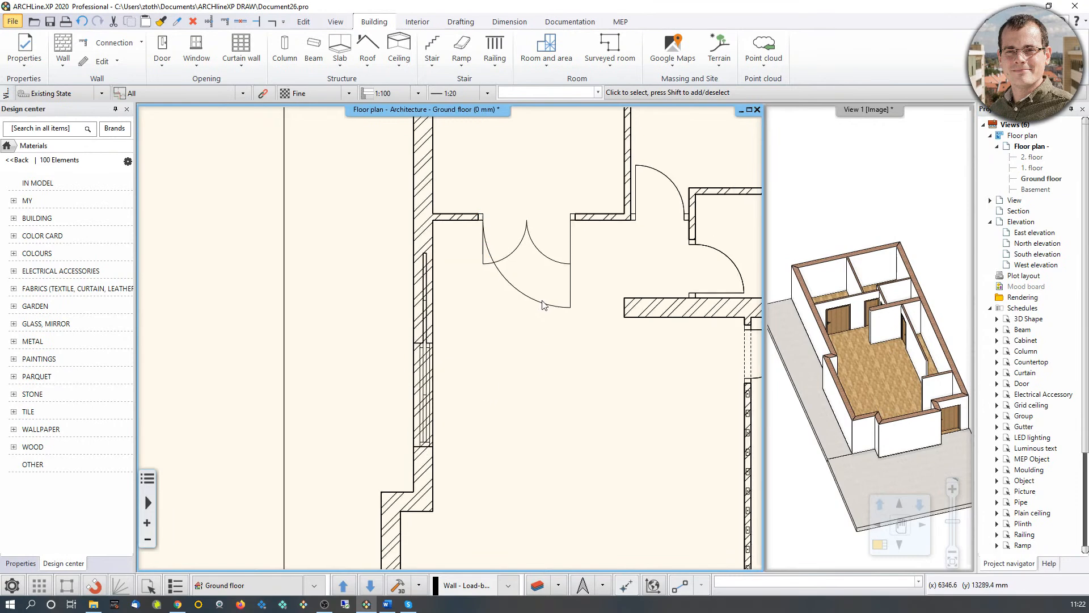
{"action": "left_click", "coordinate": [546, 309]}
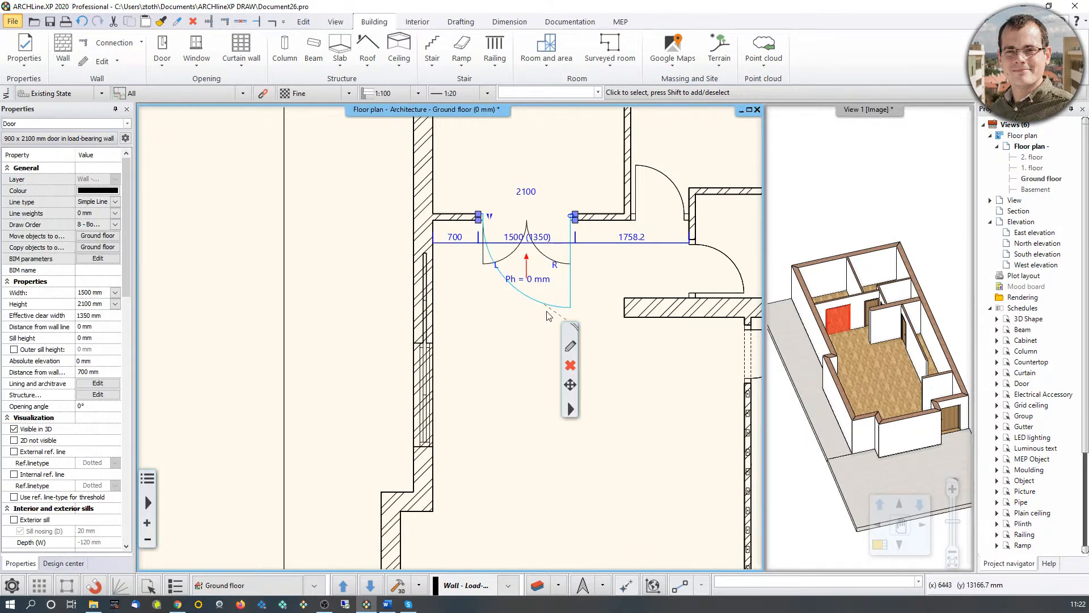
{"action": "left_click", "coordinate": [571, 347]}
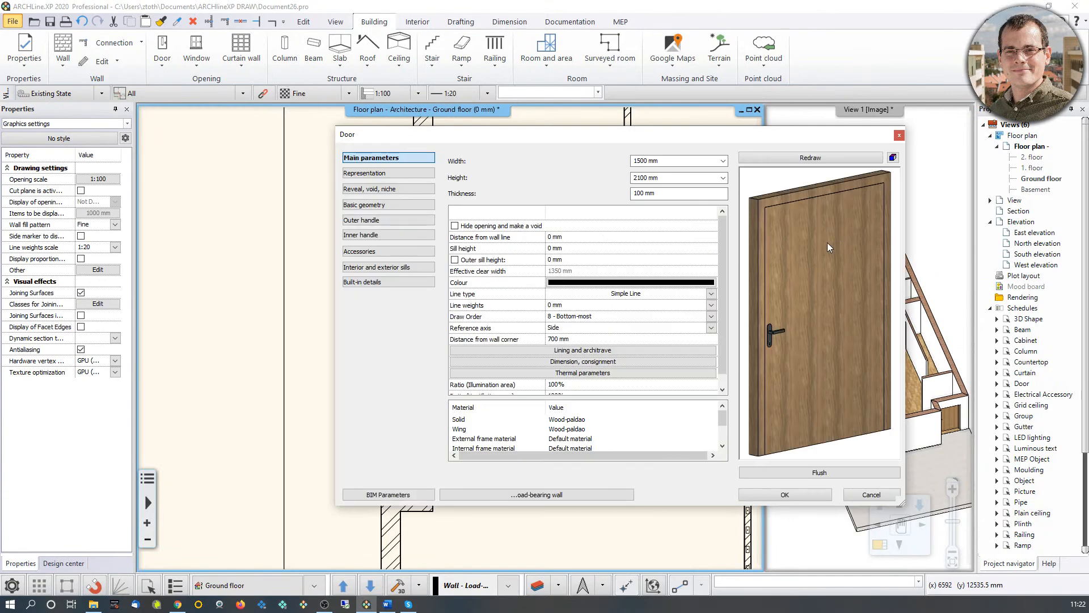
{"action": "left_click", "coordinate": [815, 475]}
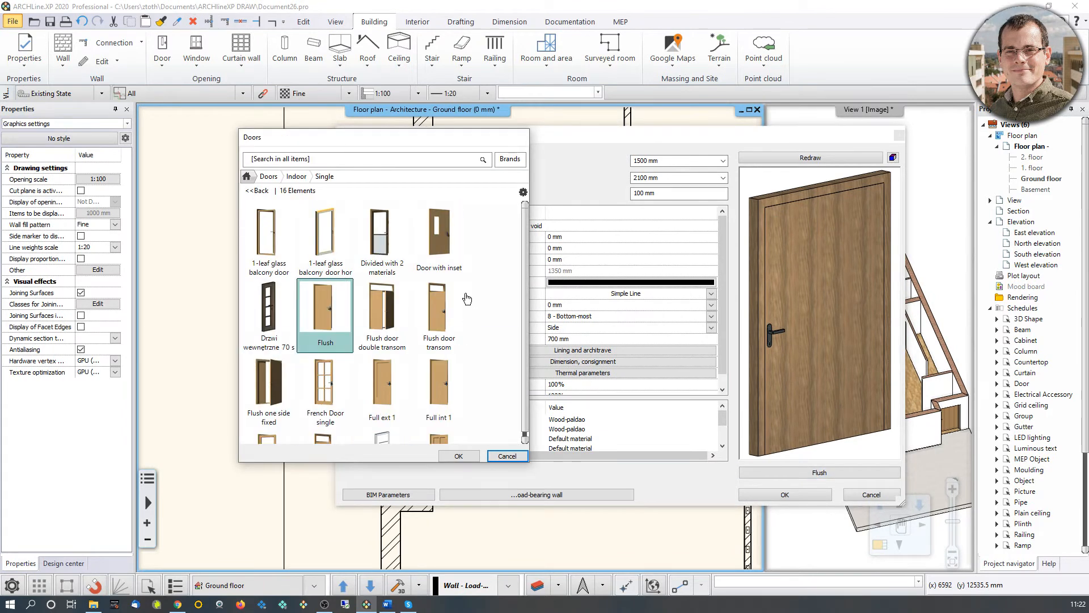
{"action": "left_click", "coordinate": [257, 191]}
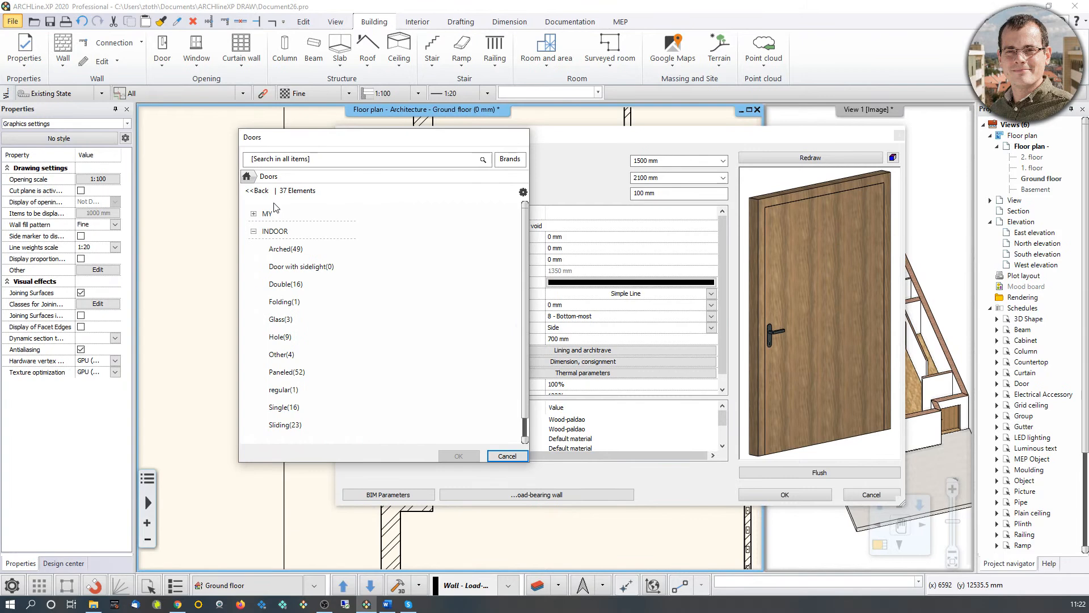
{"action": "left_click", "coordinate": [285, 283]}
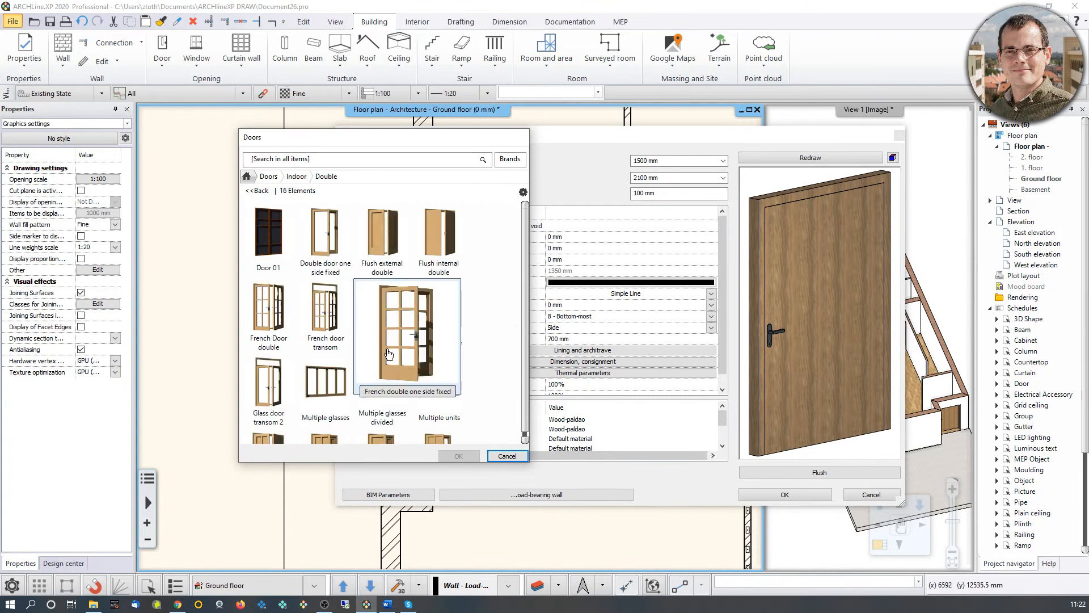
{"action": "left_click", "coordinate": [454, 252]}
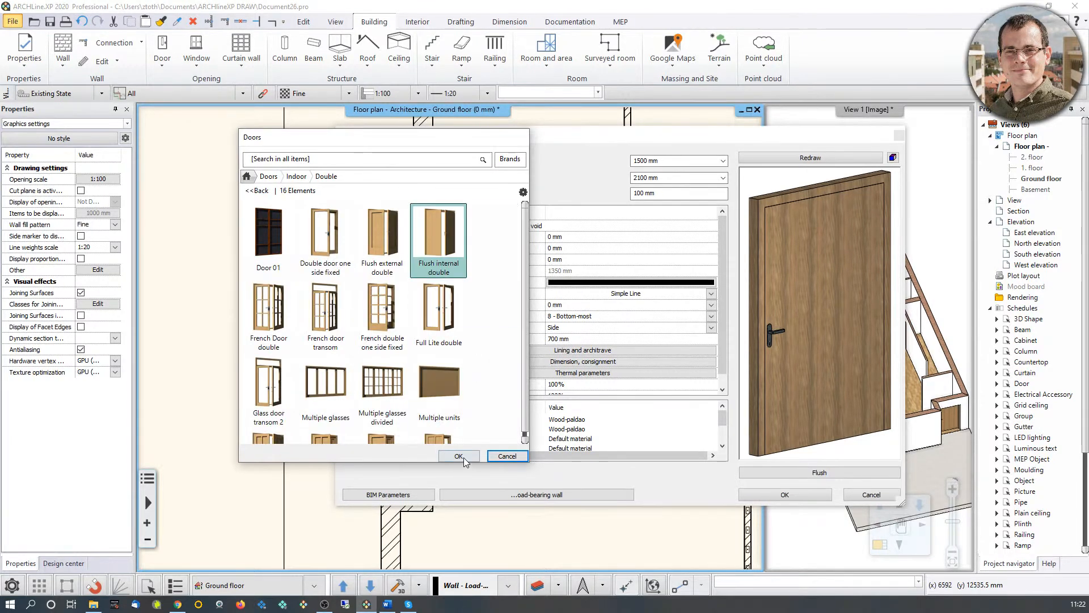
{"action": "left_click", "coordinate": [459, 457]}
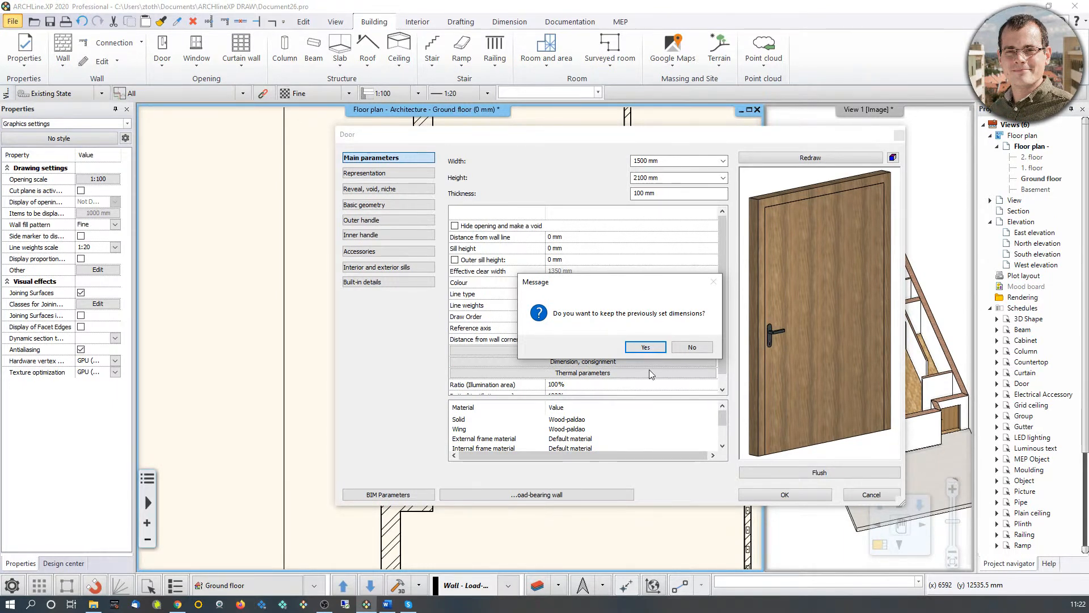
{"action": "left_click", "coordinate": [651, 348]}
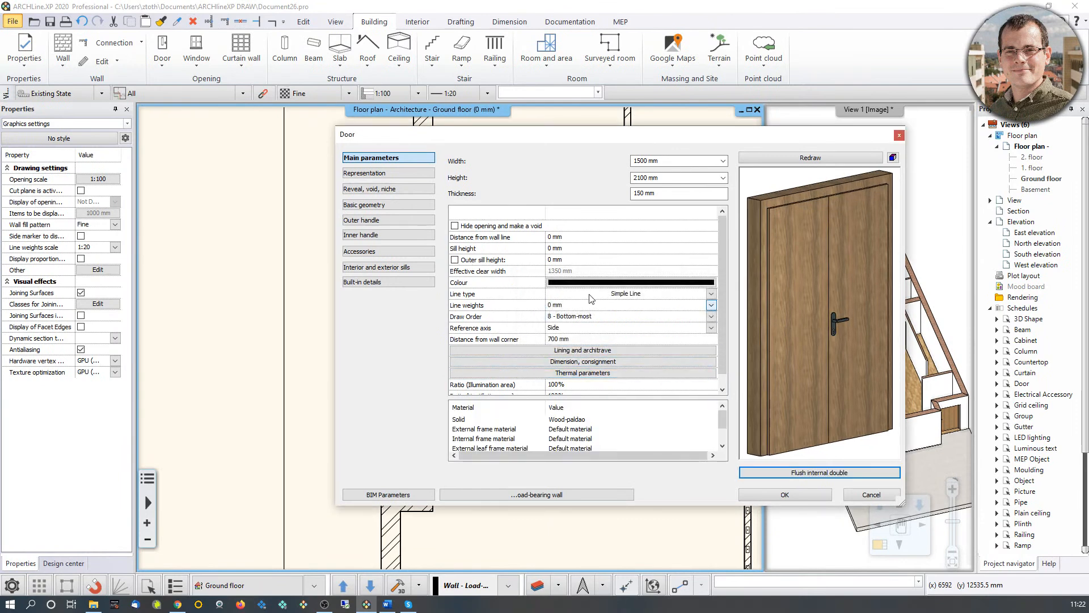
Step: Set the double door's thickness to 100 mm and accept the door properties
{"action": "double_click", "coordinate": [640, 193]}
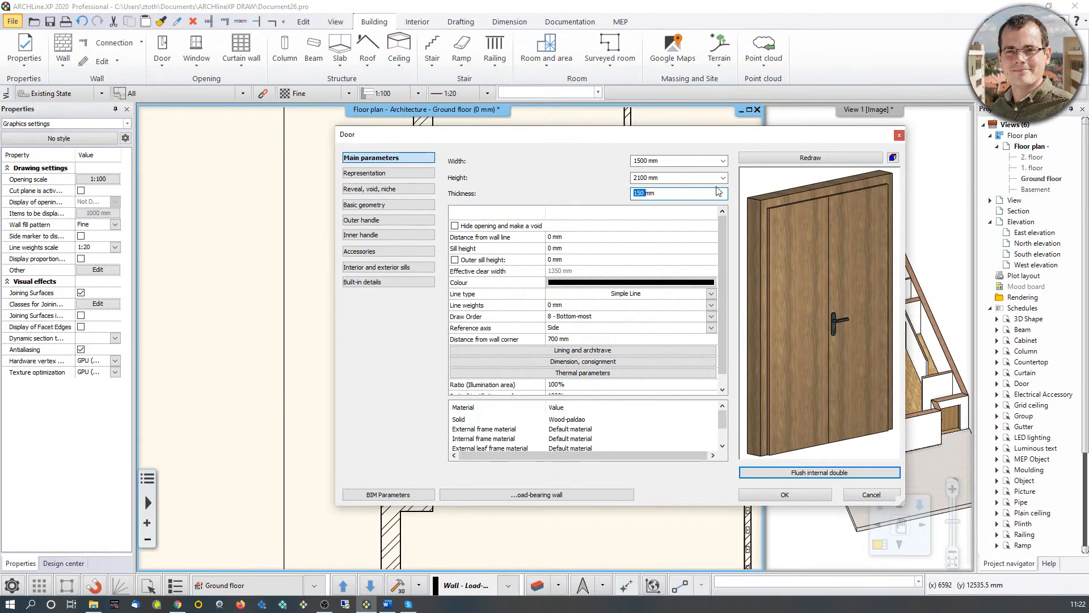
{"action": "type", "text": "100"}
{"action": "left_click", "coordinate": [785, 493]}
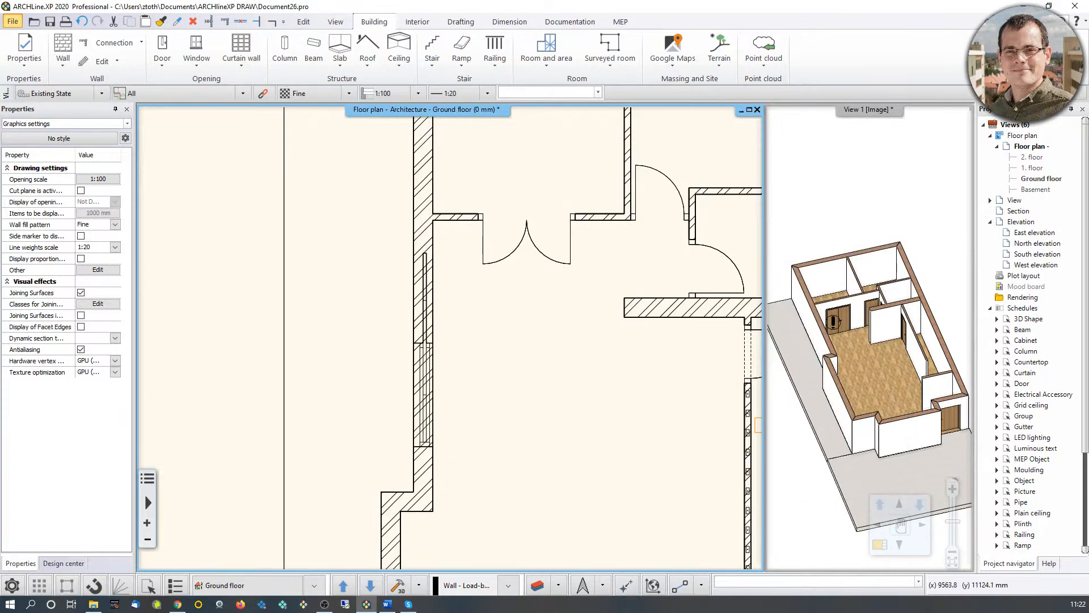
Step: Examine the double door up close in 3D, along with the entrance door at the front of the house
{"action": "left_click", "coordinate": [847, 322]}
{"action": "scroll", "coordinate": [847, 322], "scroll_direction": "up", "scroll_amount": 3}
{"action": "left_click", "coordinate": [866, 335]}
{"action": "scroll", "coordinate": [866, 334], "scroll_direction": "up", "scroll_amount": 5}
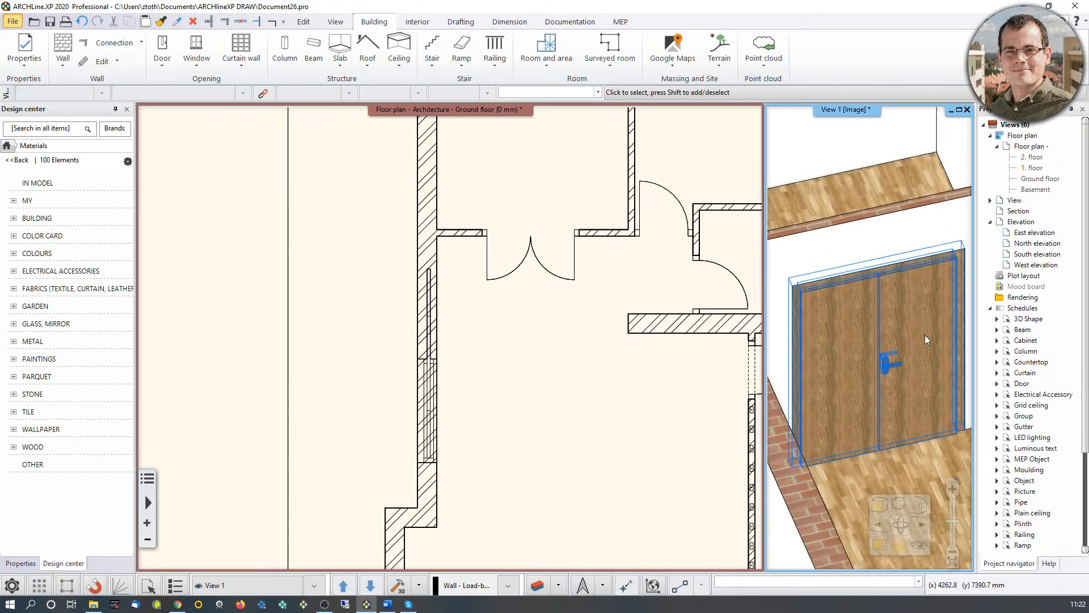
{"action": "scroll", "coordinate": [885, 334], "scroll_direction": "down", "scroll_amount": 8}
{"action": "middle_click_drag", "start_coordinate": [895, 450], "coordinate": [838, 419]}
{"action": "scroll", "coordinate": [919, 424], "scroll_direction": "up", "scroll_amount": 3}
{"action": "middle_click_drag", "start_coordinate": [917, 426], "coordinate": [840, 358]}
Step: Open the front entrance door's properties and browse the indoor door categories for a different door type
{"action": "middle_click_drag", "start_coordinate": [608, 371], "coordinate": [399, 189]}
{"action": "middle_click_drag", "start_coordinate": [506, 464], "coordinate": [464, 162]}
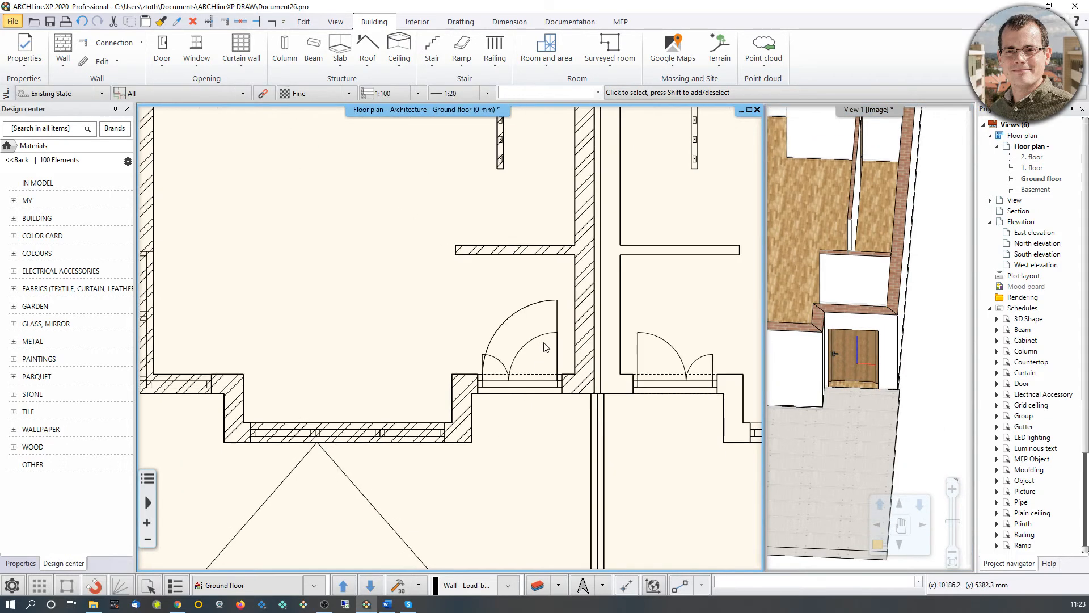
{"action": "left_click", "coordinate": [532, 316]}
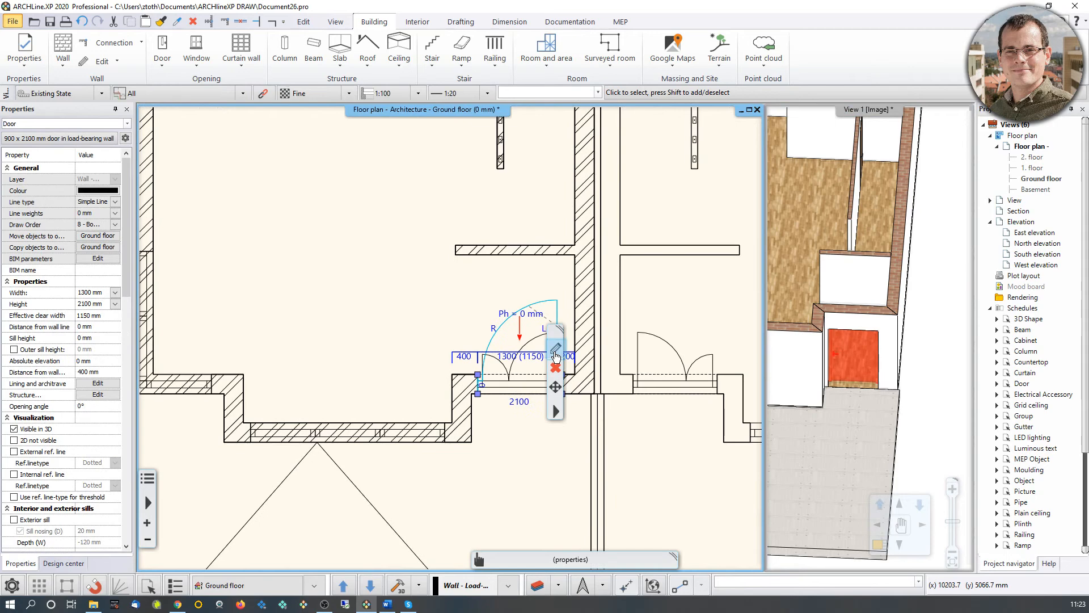
{"action": "left_click", "coordinate": [555, 352]}
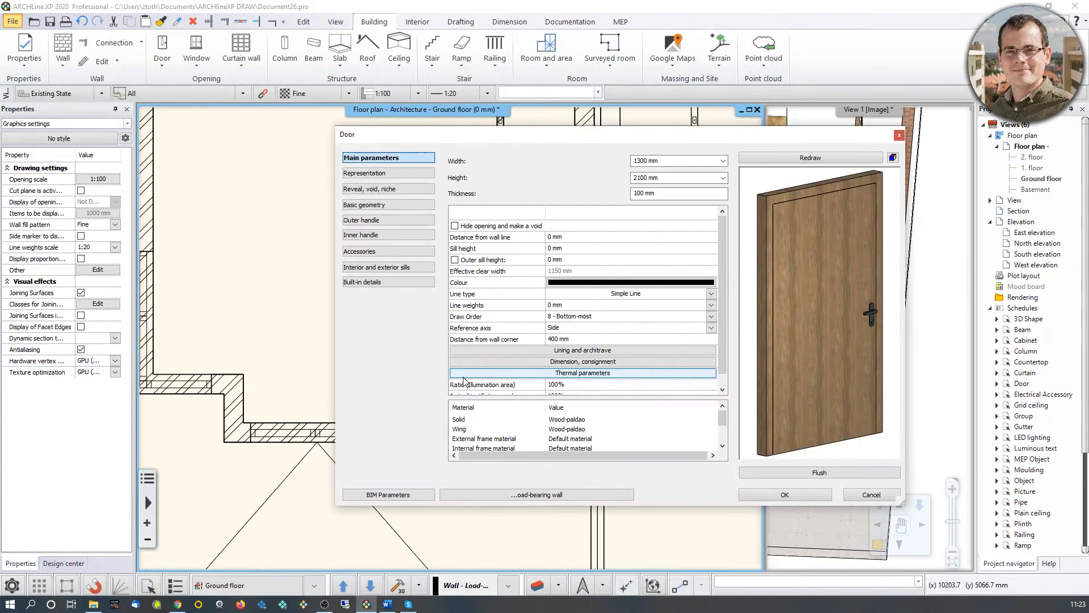
{"action": "left_click", "coordinate": [799, 474]}
{"action": "left_click", "coordinate": [271, 180]}
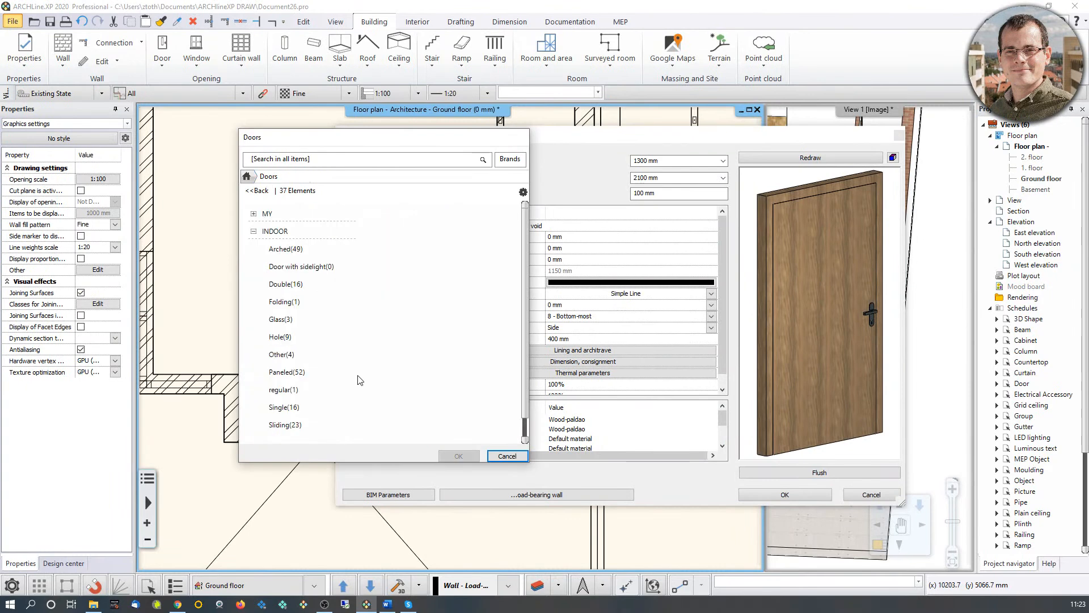
Step: Change the entrance door type to the double indoor door "Panel door one side fixed", keeping the previously set dimensions
{"action": "left_click", "coordinate": [291, 298]}
{"action": "scroll", "coordinate": [507, 399], "scroll_direction": "down", "scroll_amount": 1}
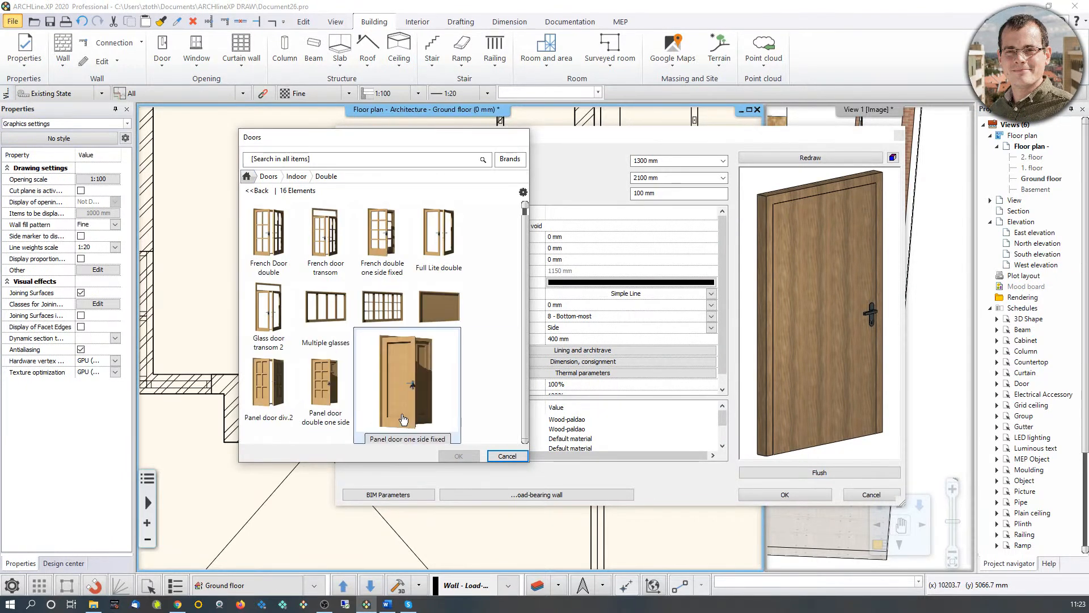
{"action": "left_click", "coordinate": [402, 419]}
{"action": "left_click", "coordinate": [458, 455]}
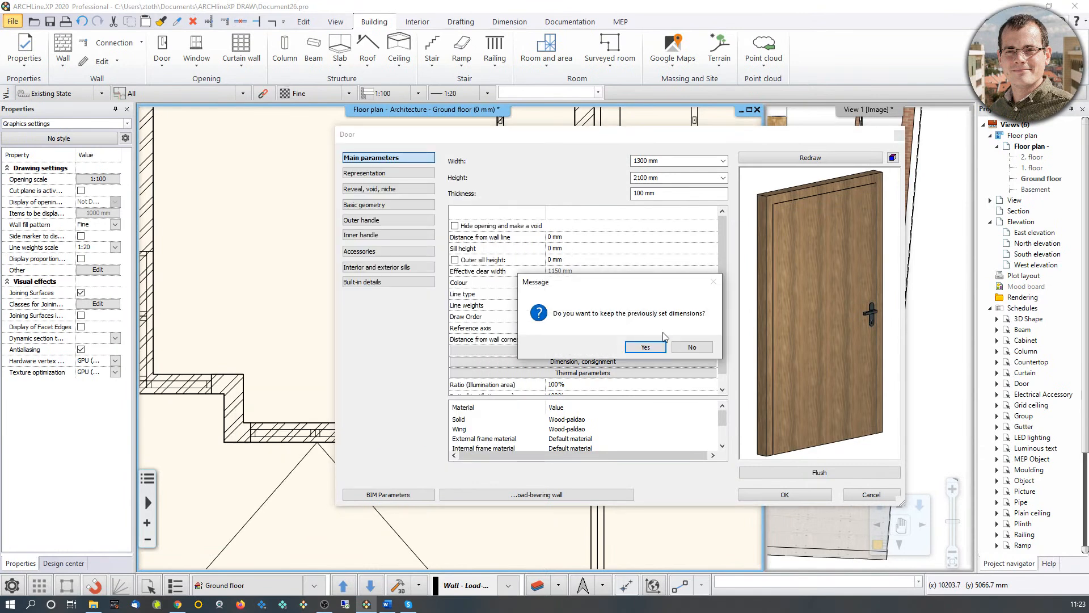
{"action": "left_click", "coordinate": [645, 348]}
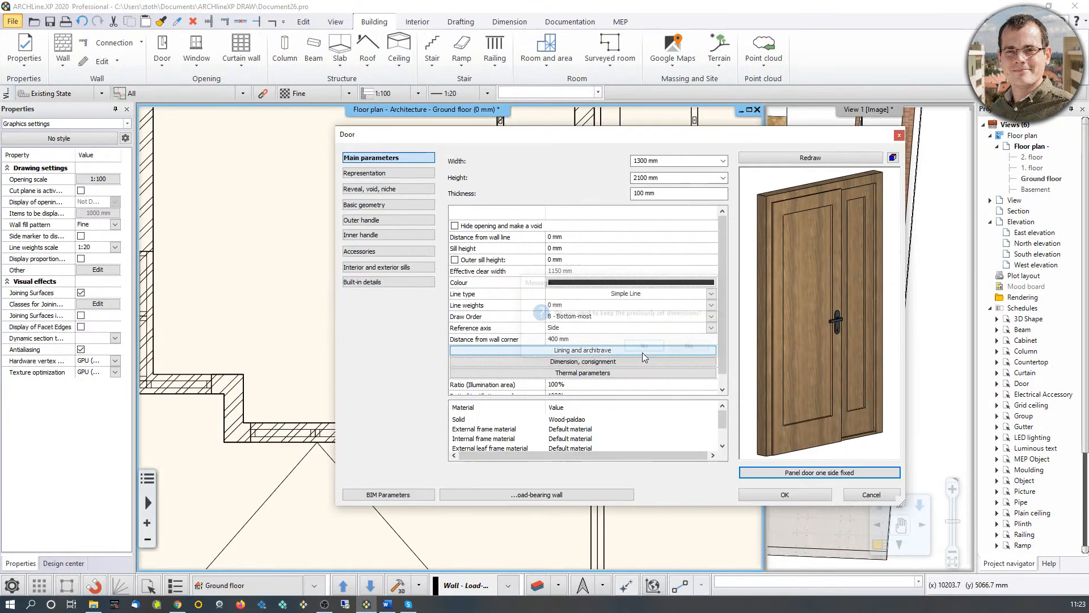
Step: Set the entrance door's distance from the wall line to 100 mm and apply the door settings
{"action": "left_click", "coordinate": [551, 238]}
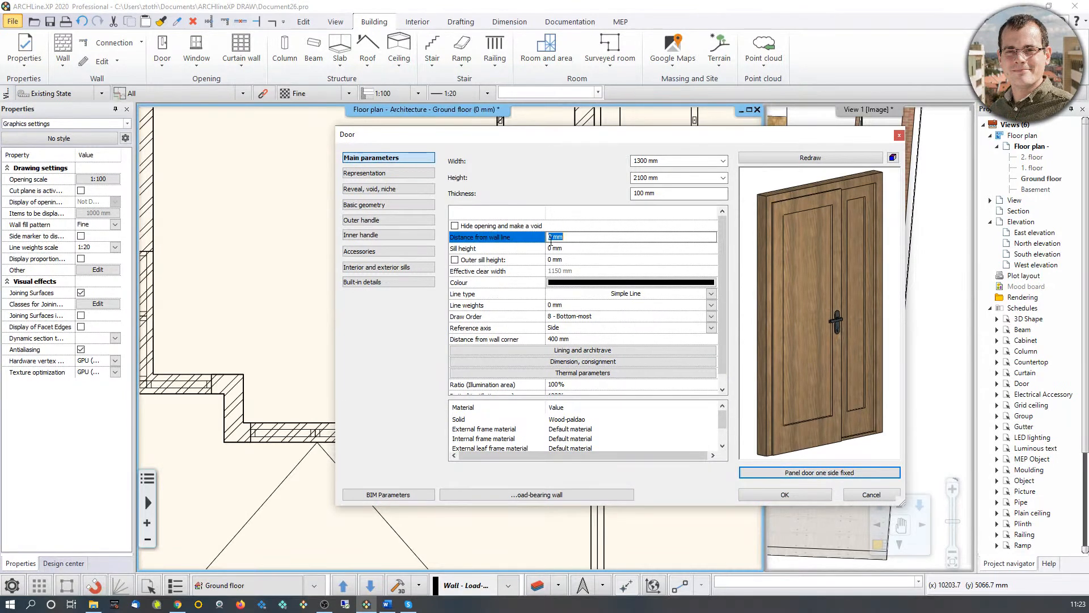
{"action": "type", "text": "100"}
{"action": "left_click", "coordinate": [795, 496]}
{"action": "scroll", "coordinate": [524, 419], "scroll_direction": "up", "scroll_amount": 3}
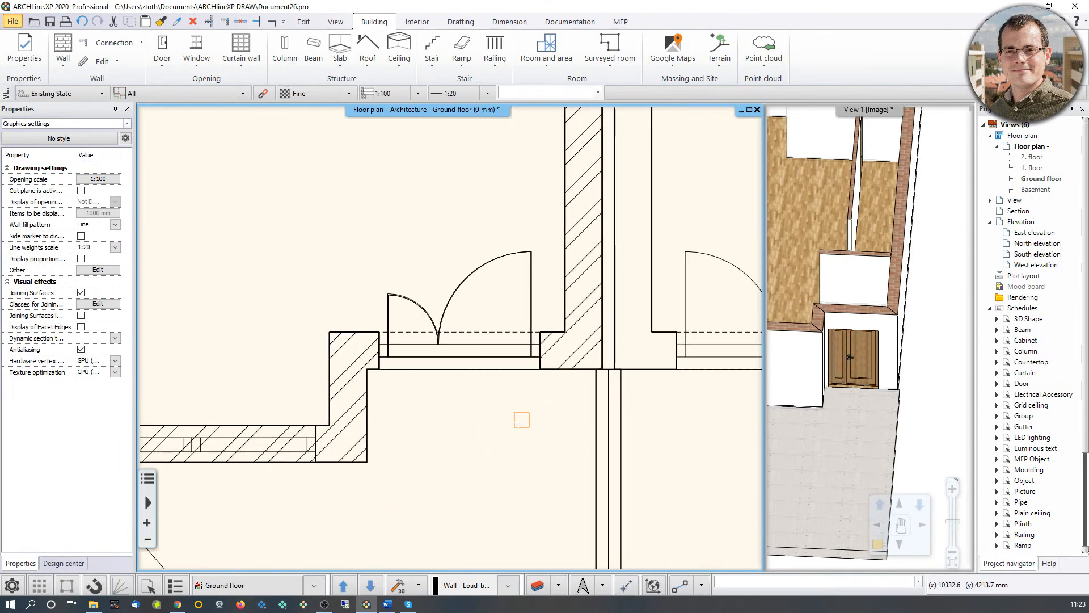
{"action": "left_click", "coordinate": [806, 397]}
{"action": "scroll", "coordinate": [801, 394], "scroll_direction": "down", "scroll_amount": 5}
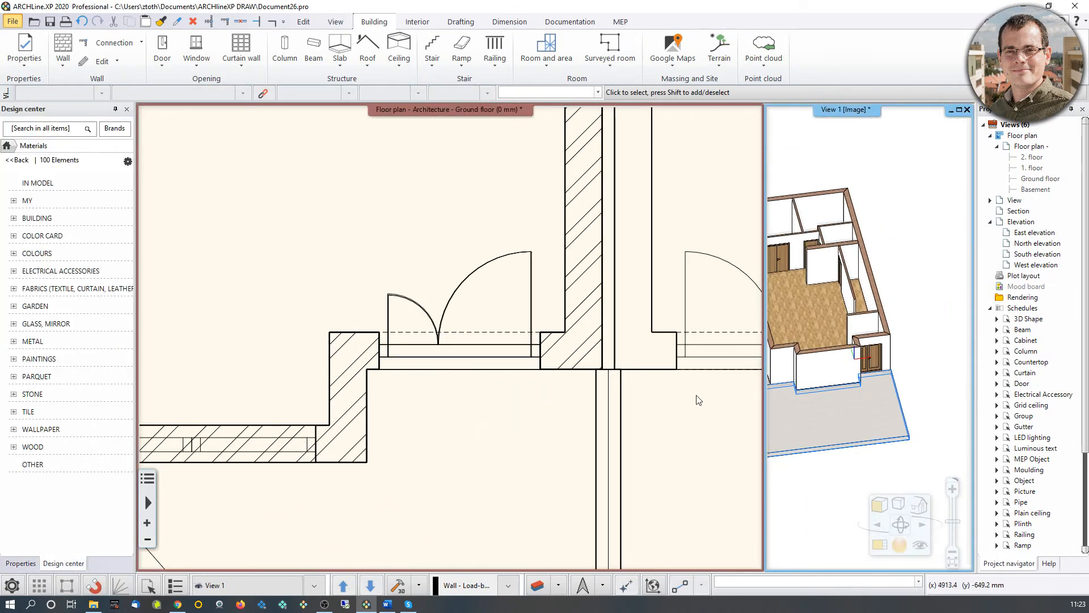
{"action": "middle_click_drag", "start_coordinate": [397, 293], "coordinate": [484, 349]}
{"action": "scroll", "coordinate": [471, 349], "scroll_direction": "down", "scroll_amount": 7}
{"action": "middle_click_drag", "start_coordinate": [429, 383], "coordinate": [395, 534]}
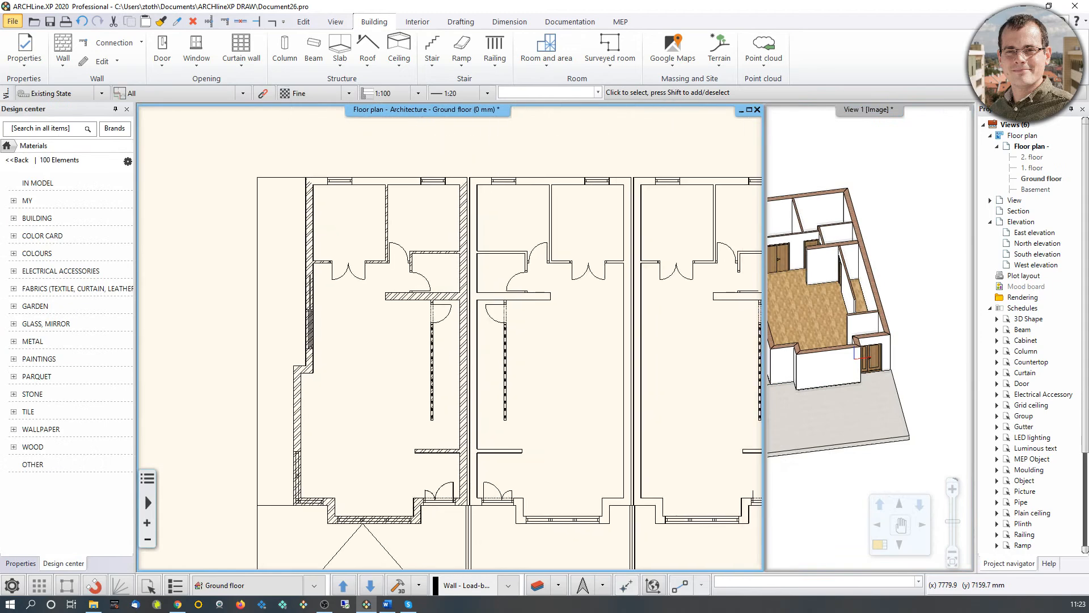
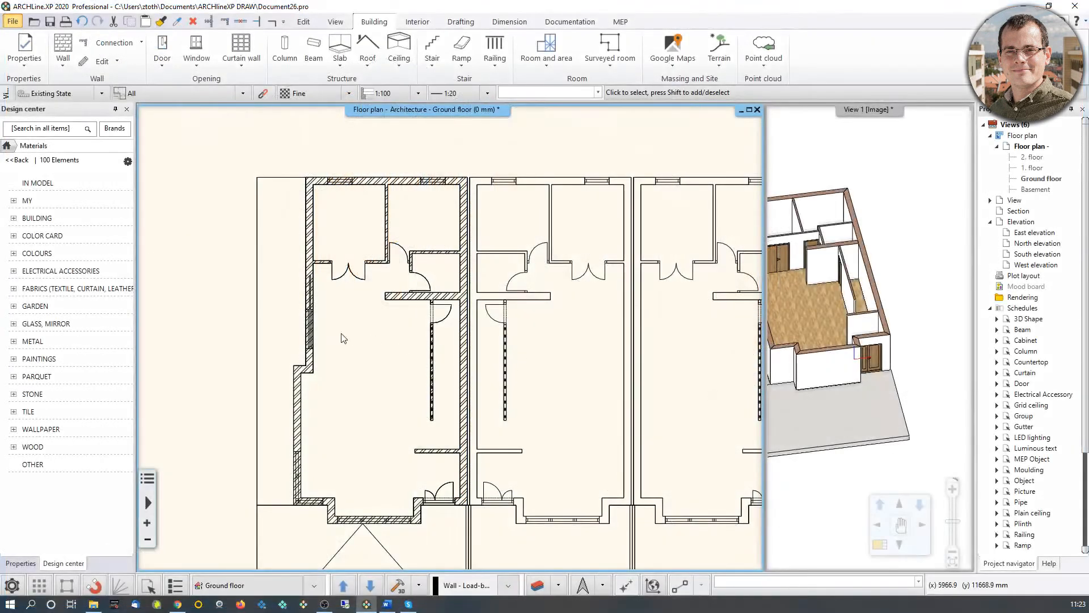
{"action": "middle_click_drag", "start_coordinate": [820, 336], "coordinate": [909, 357]}
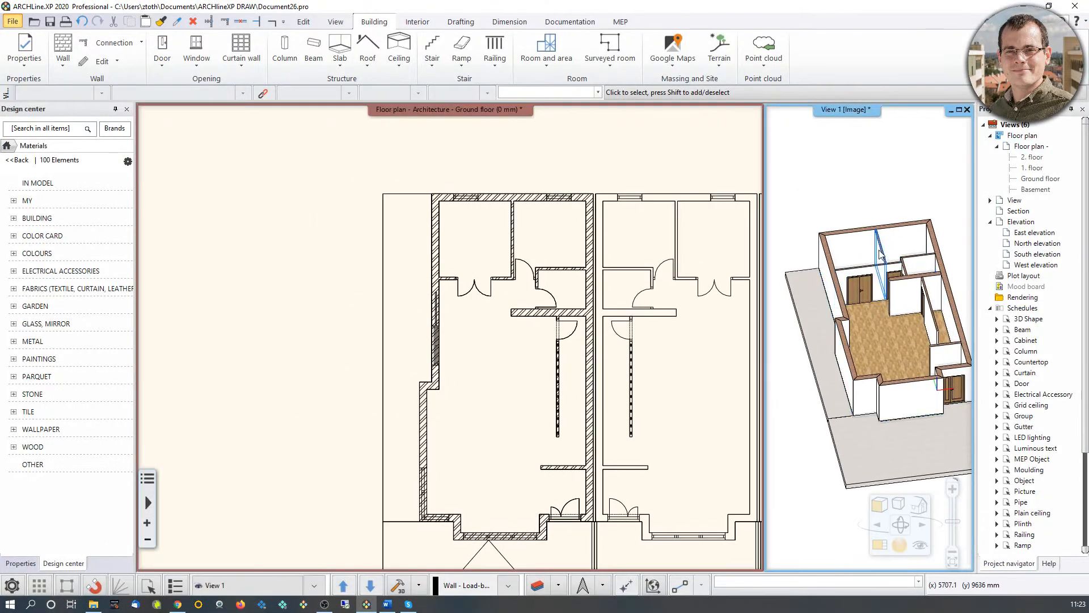
{"action": "scroll", "coordinate": [878, 210], "scroll_direction": "up", "scroll_amount": 3}
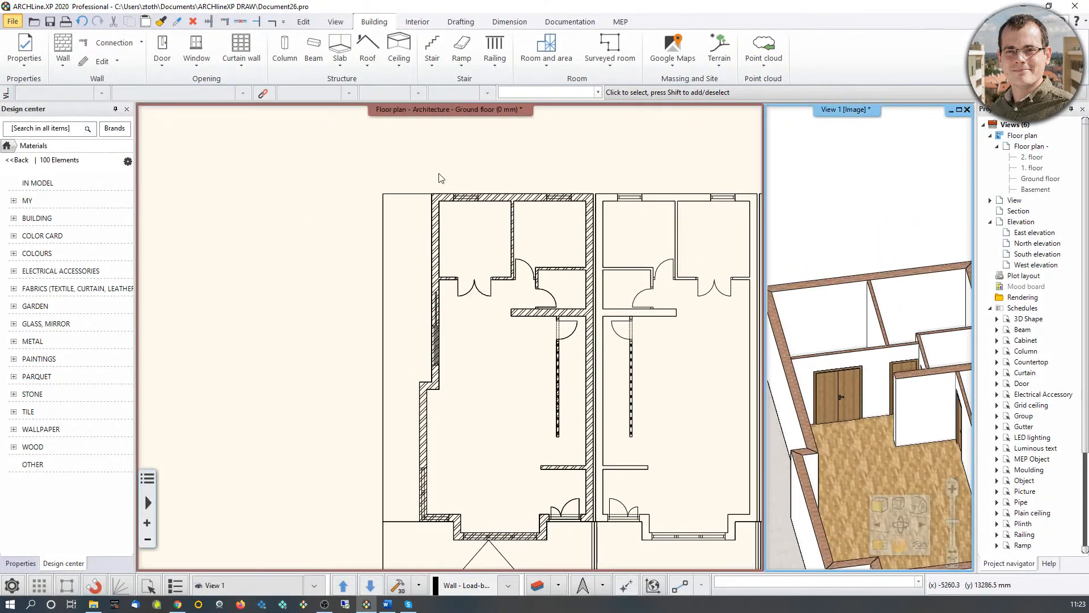
Step: In the window properties, search the window library for "divided frame 1x" and choose Divided frame 1x equal as the type
{"action": "left_click", "coordinate": [204, 47]}
{"action": "left_click", "coordinate": [230, 61]}
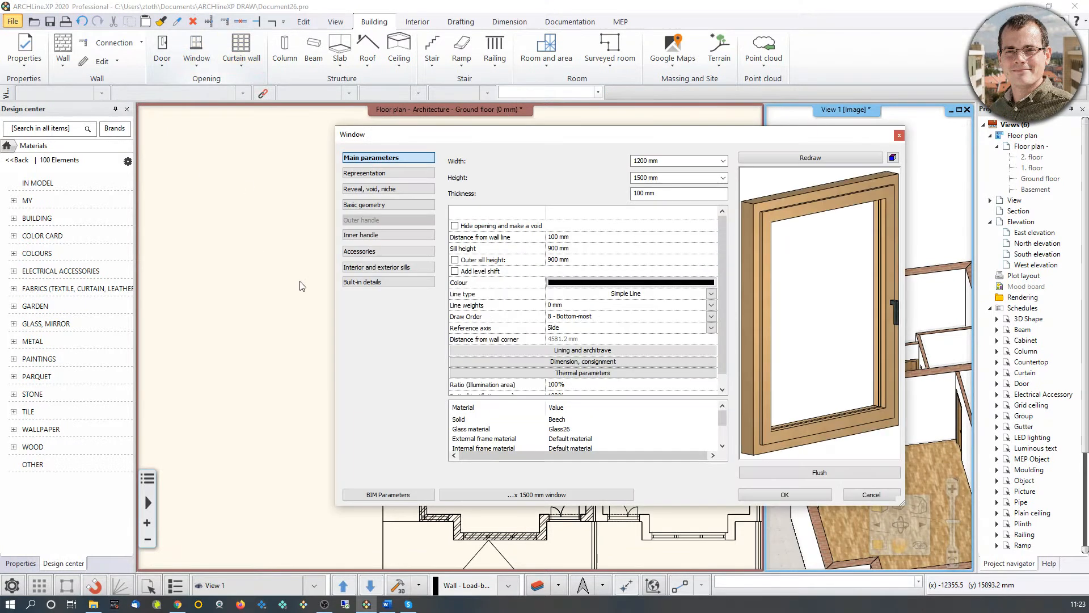
{"action": "left_click", "coordinate": [791, 473]}
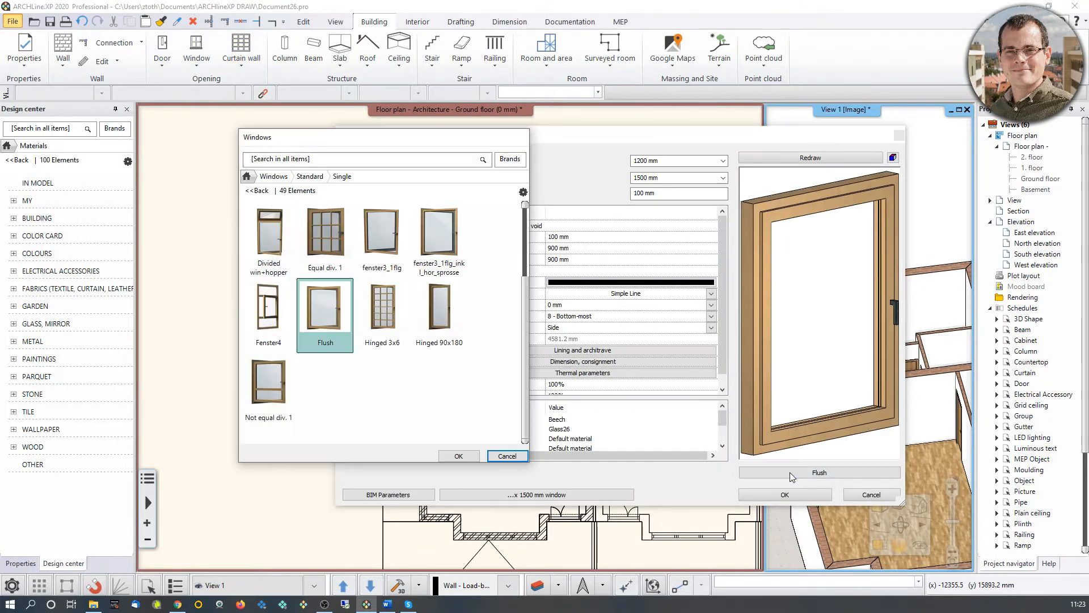
{"action": "left_click", "coordinate": [388, 604]}
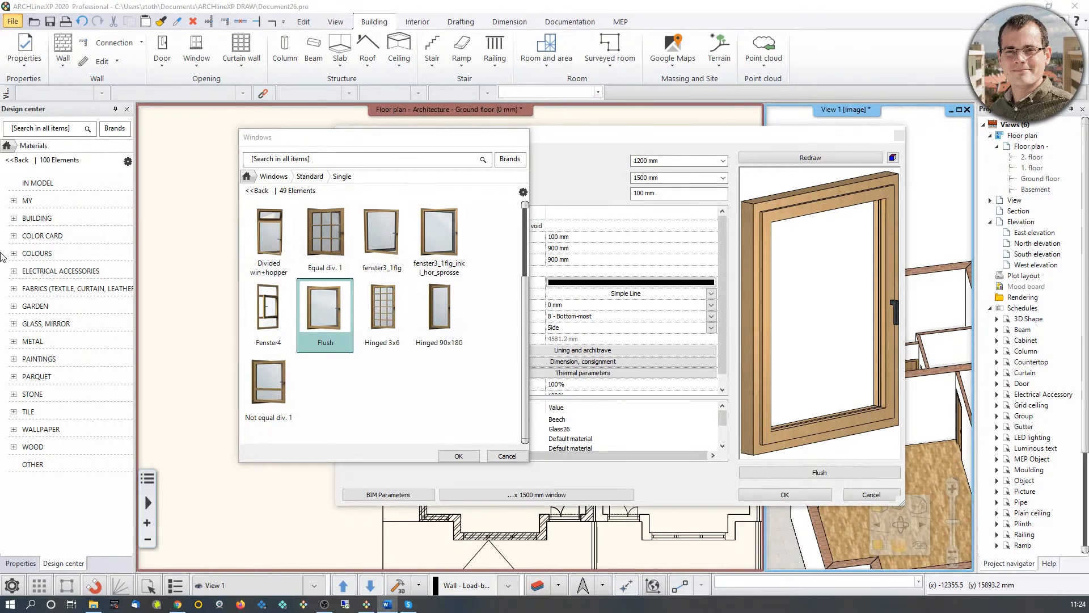
{"action": "left_click", "coordinate": [332, 163]}
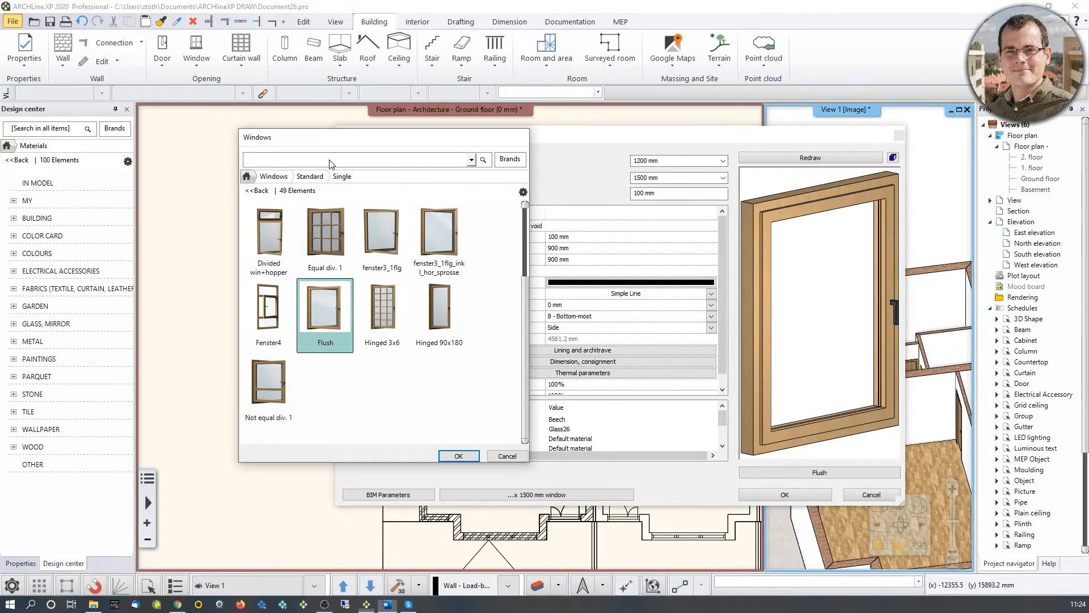
{"action": "type", "text": "divide"}
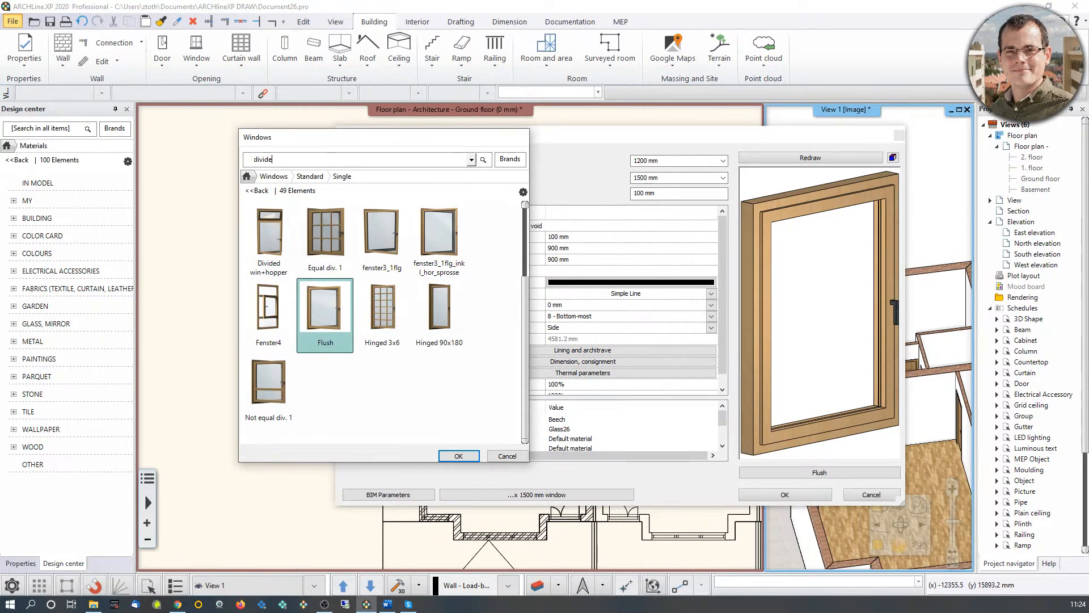
{"action": "type", "text": "d frame 1x"}
{"action": "key", "text": "Return"}
{"action": "left_click", "coordinate": [269, 259]}
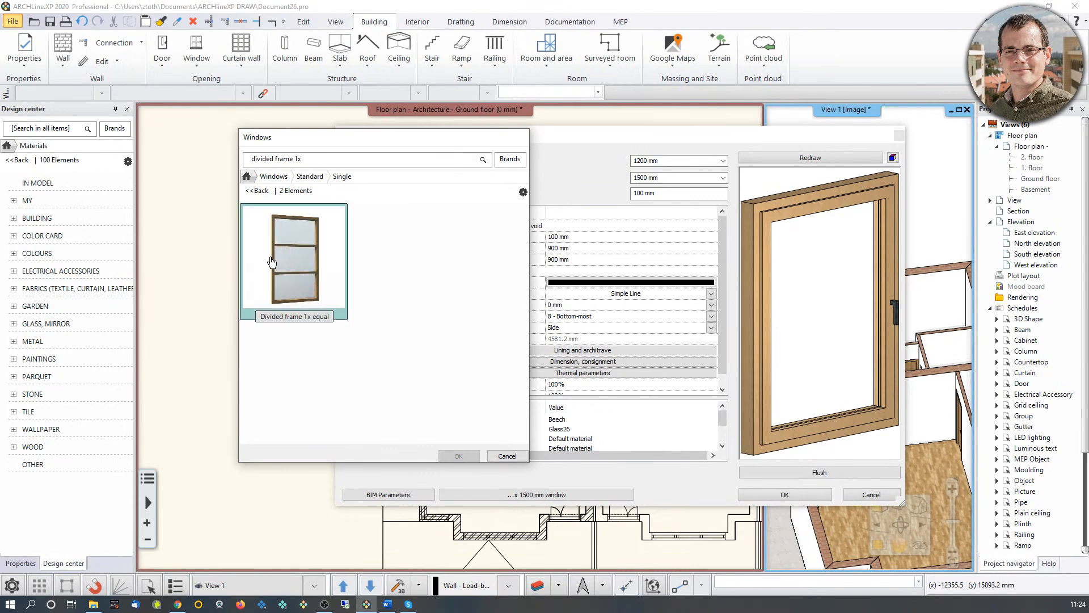
{"action": "left_click", "coordinate": [456, 457]}
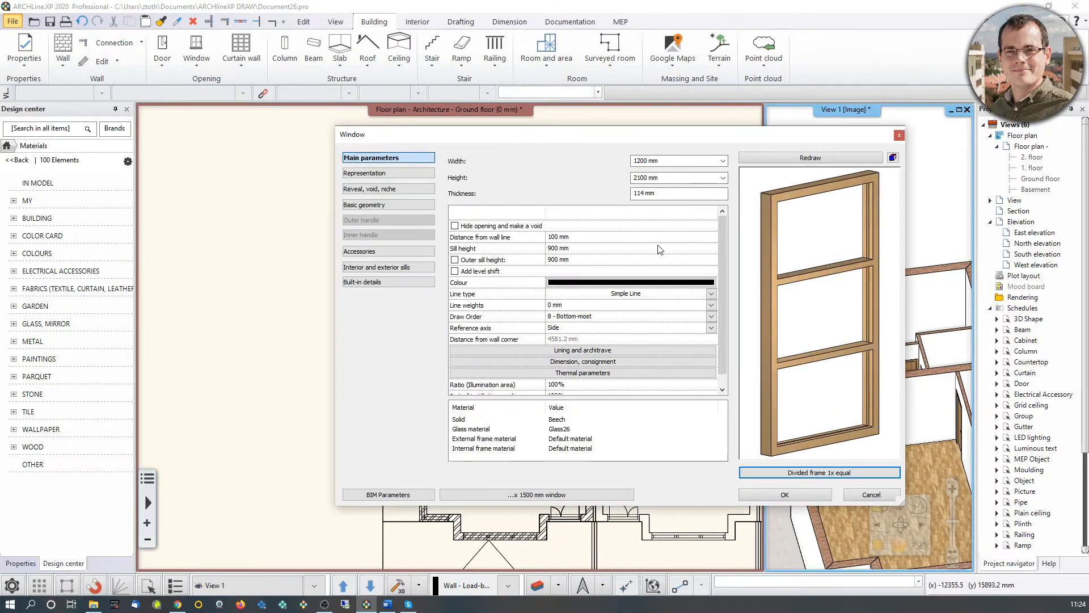
Step: Set the window's sill height to 0 and thickness to 110 mm, and redraw the preview
{"action": "left_click", "coordinate": [559, 248]}
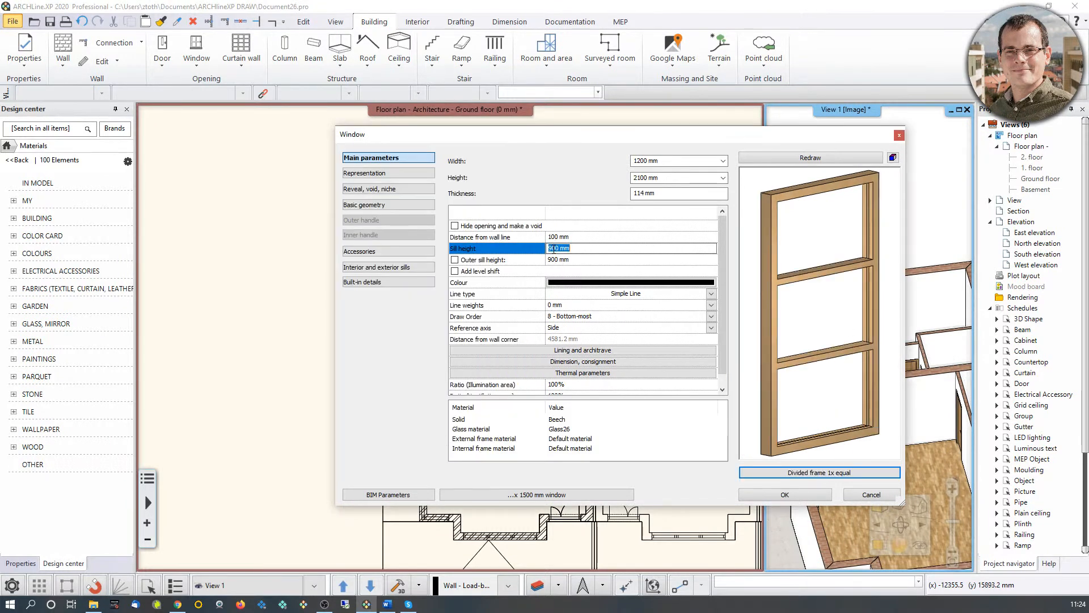
{"action": "type", "text": "0"}
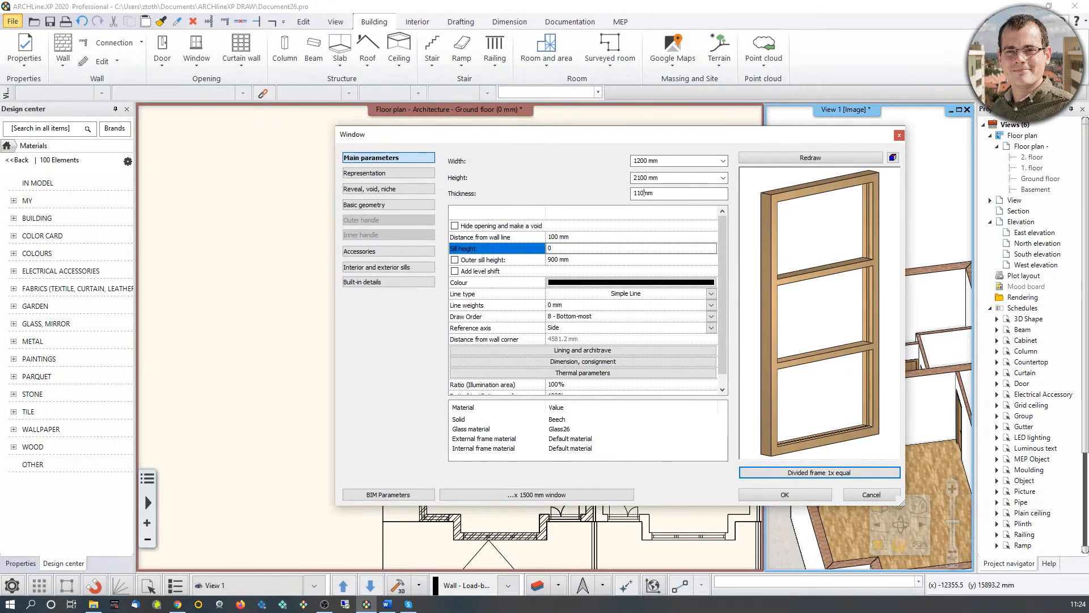
{"action": "left_click", "coordinate": [812, 158]}
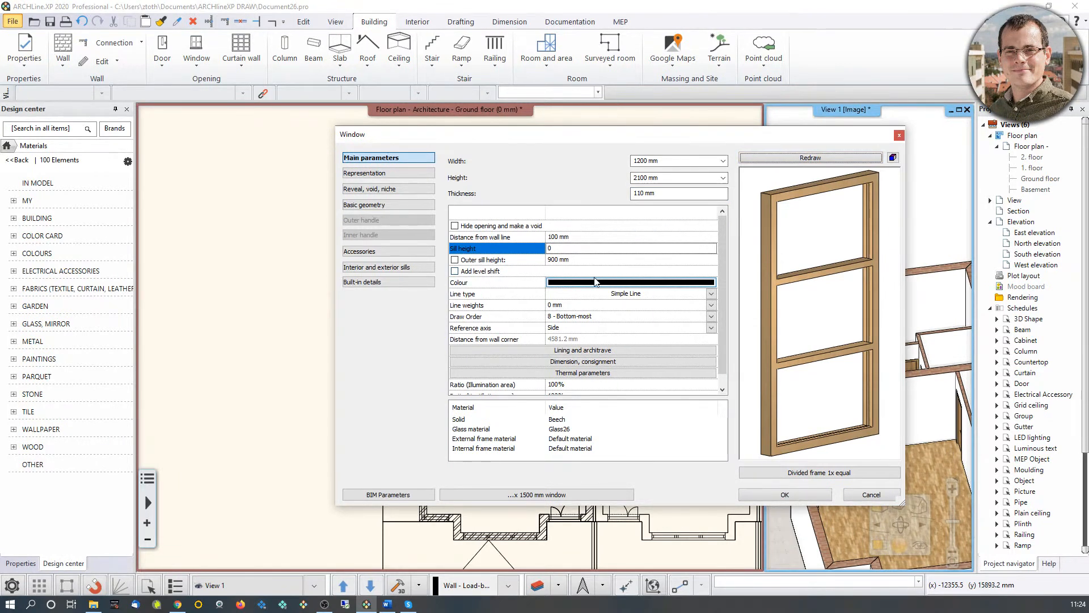
{"action": "scroll", "coordinate": [804, 287], "scroll_direction": "down", "scroll_amount": 3}
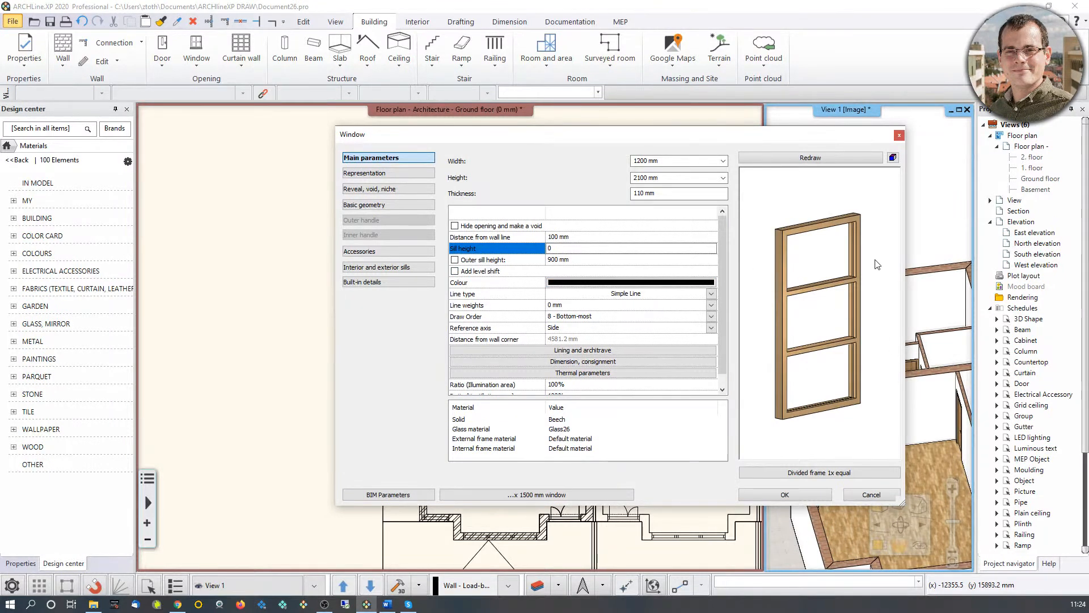
Step: Change the window's solid material to Wood-paldao and apply the window settings
{"action": "double_click", "coordinate": [557, 421]}
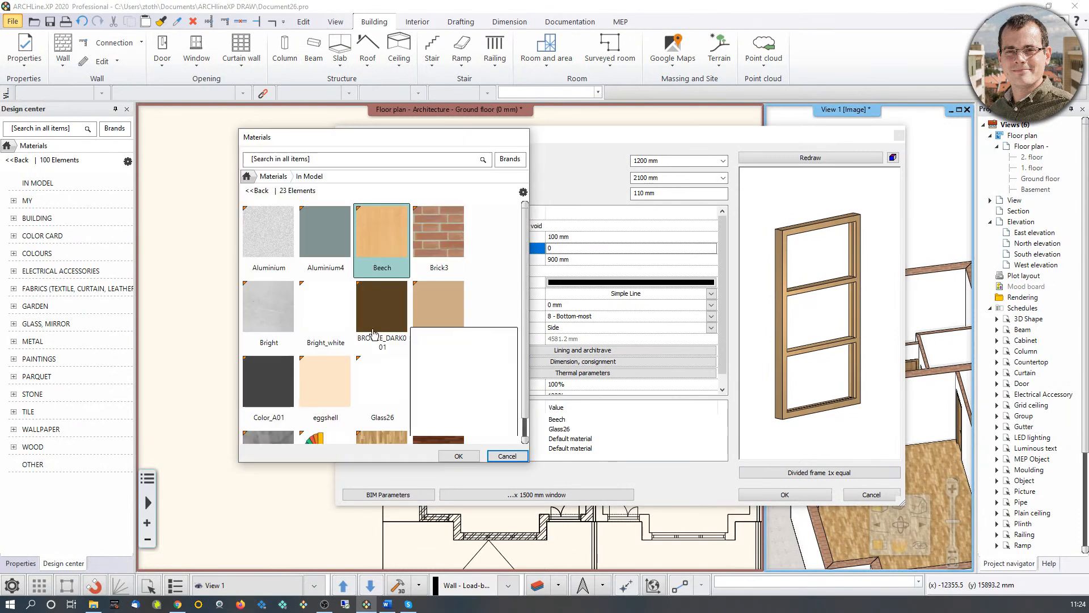
{"action": "left_click", "coordinate": [341, 401]}
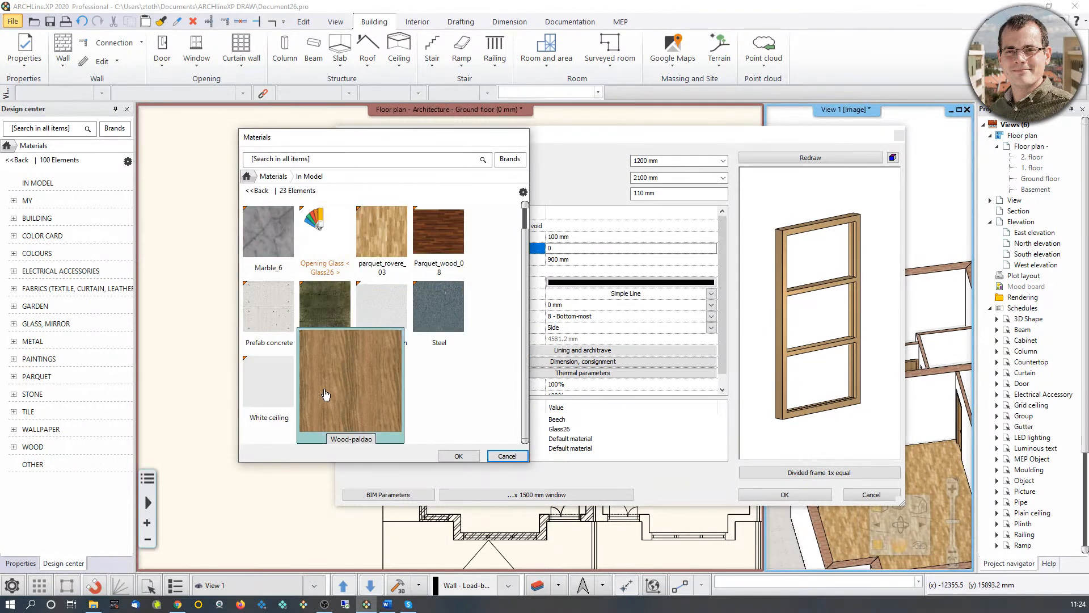
{"action": "left_click", "coordinate": [458, 456]}
{"action": "left_click_drag", "start_coordinate": [796, 371], "coordinate": [825, 367]}
{"action": "left_click", "coordinate": [788, 496]}
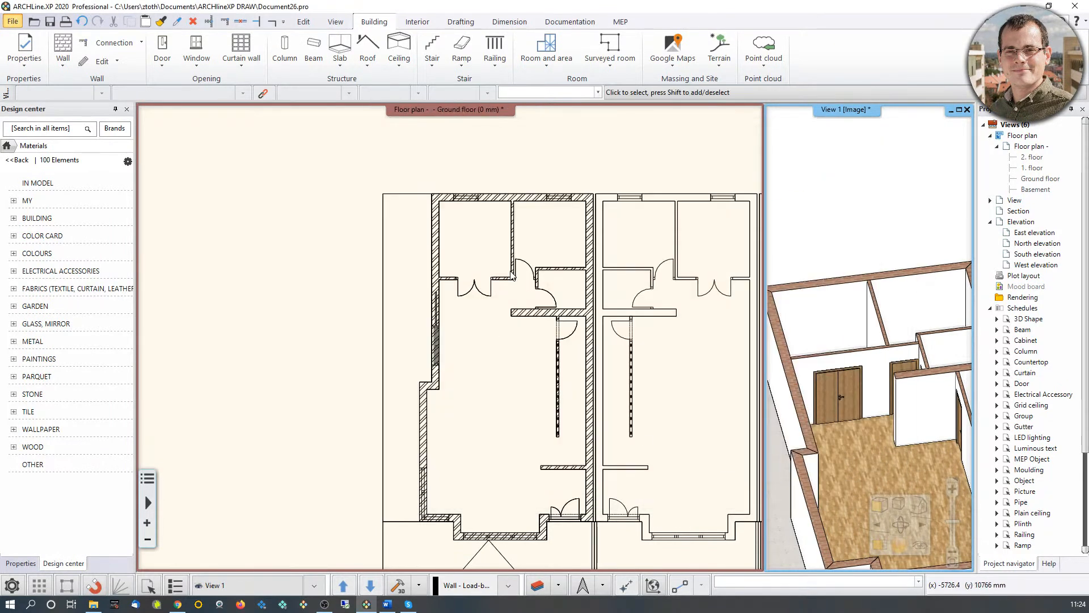
Step: Place a window by two points across the marked opening in the top-left room's upper exterior wall
{"action": "left_click", "coordinate": [194, 67]}
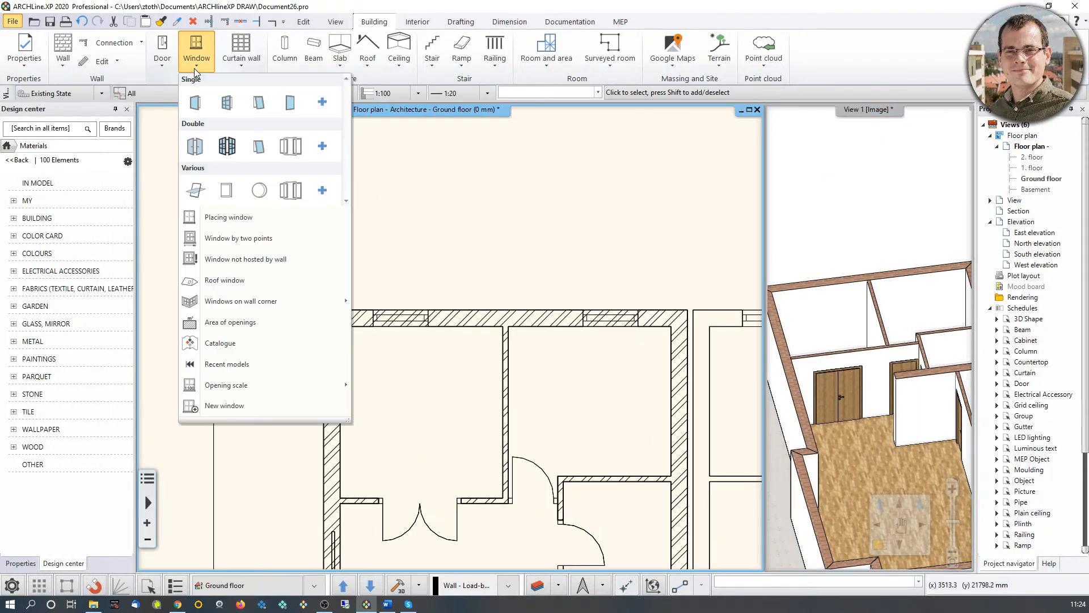
{"action": "left_click", "coordinate": [236, 240]}
{"action": "scroll", "coordinate": [401, 348], "scroll_direction": "up", "scroll_amount": 3}
{"action": "left_click", "coordinate": [399, 293]}
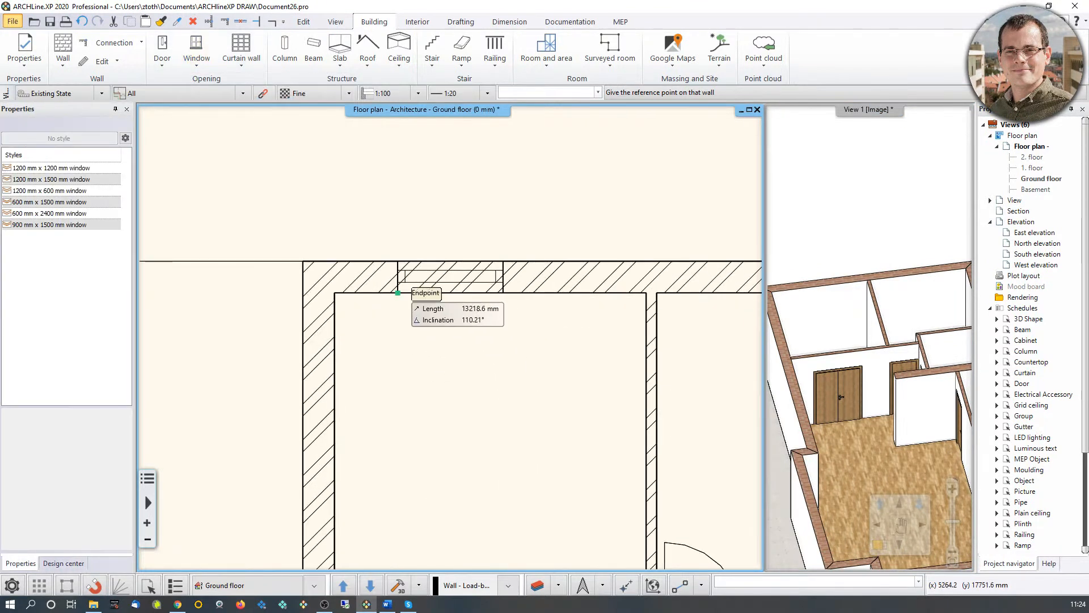
{"action": "left_click", "coordinate": [503, 293]}
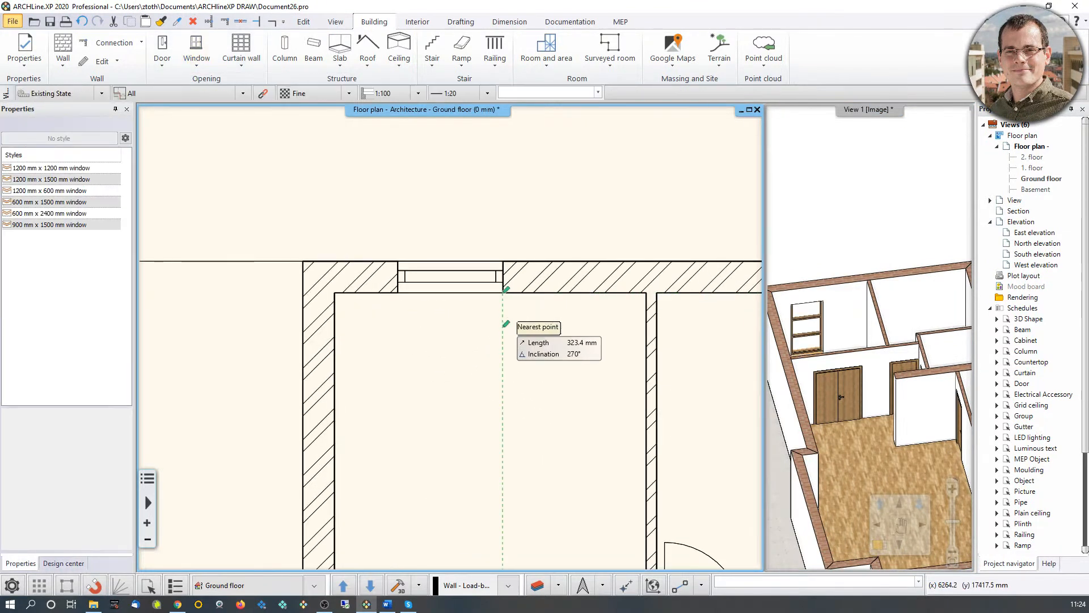
Step: Place a second two-point window across the marked opening in the adjacent room's upper exterior wall, and end the command
{"action": "scroll", "coordinate": [511, 335], "scroll_direction": "down", "scroll_amount": 2}
{"action": "scroll", "coordinate": [596, 325], "scroll_direction": "down", "scroll_amount": 1}
{"action": "middle_click_drag", "start_coordinate": [595, 326], "coordinate": [531, 330]}
{"action": "scroll", "coordinate": [650, 305], "scroll_direction": "up", "scroll_amount": 6}
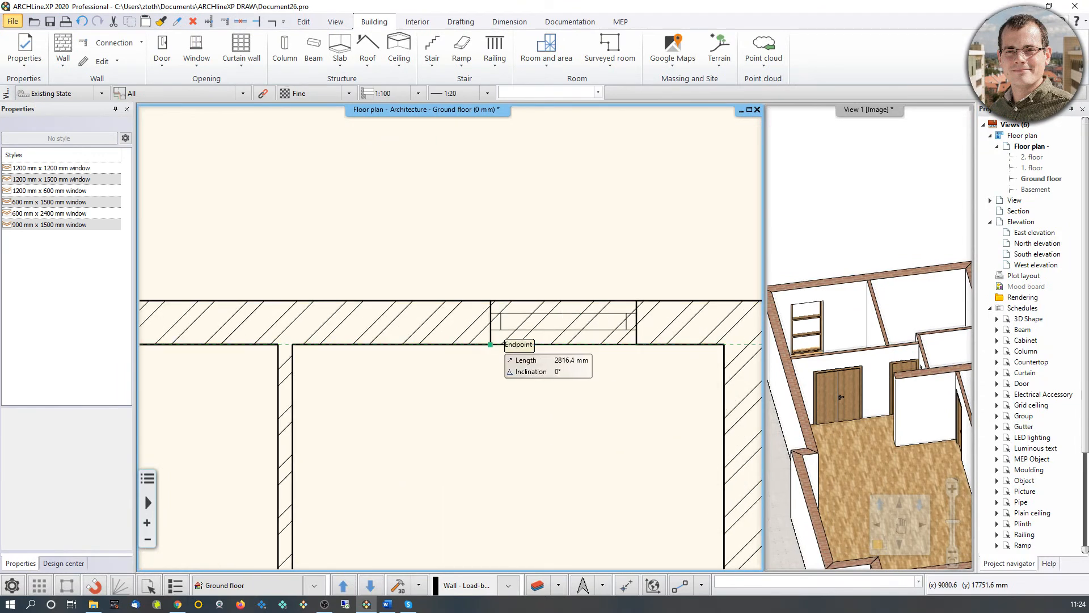
{"action": "left_click", "coordinate": [491, 345]}
{"action": "left_click", "coordinate": [627, 350]}
{"action": "scroll", "coordinate": [613, 364], "scroll_direction": "down", "scroll_amount": 5}
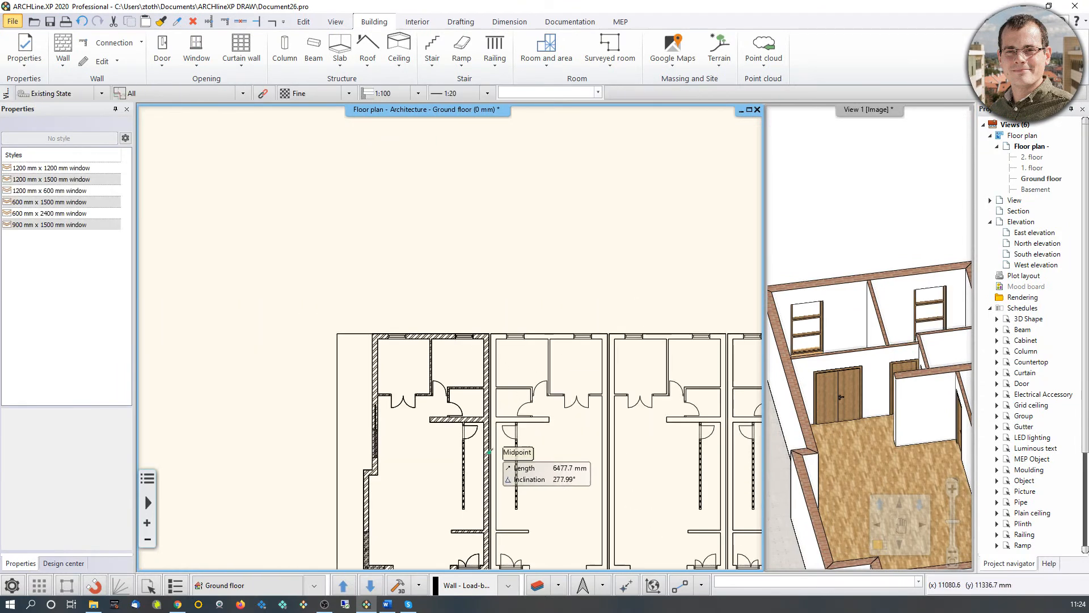
{"action": "middle_click_drag", "start_coordinate": [410, 532], "coordinate": [437, 311]}
{"action": "key", "text": "Escape"}
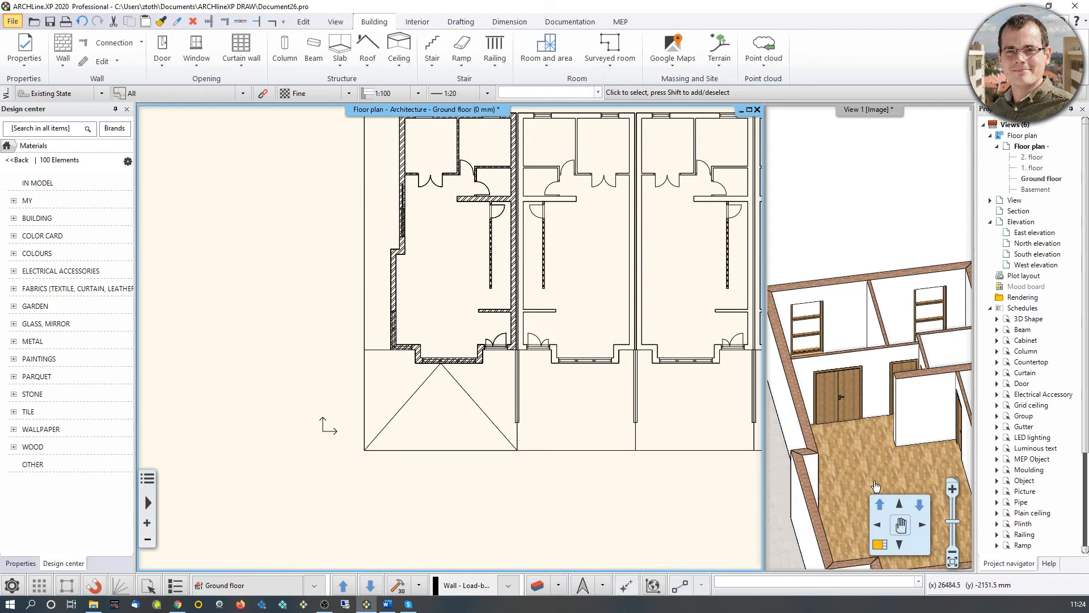
Step: Place a two-point window in the living room's lower left exterior wall, from the marked opening's upper edge to its middle division
{"action": "middle_click_drag", "start_coordinate": [872, 479], "coordinate": [867, 253]}
{"action": "scroll", "coordinate": [867, 253], "scroll_direction": "down", "scroll_amount": 6}
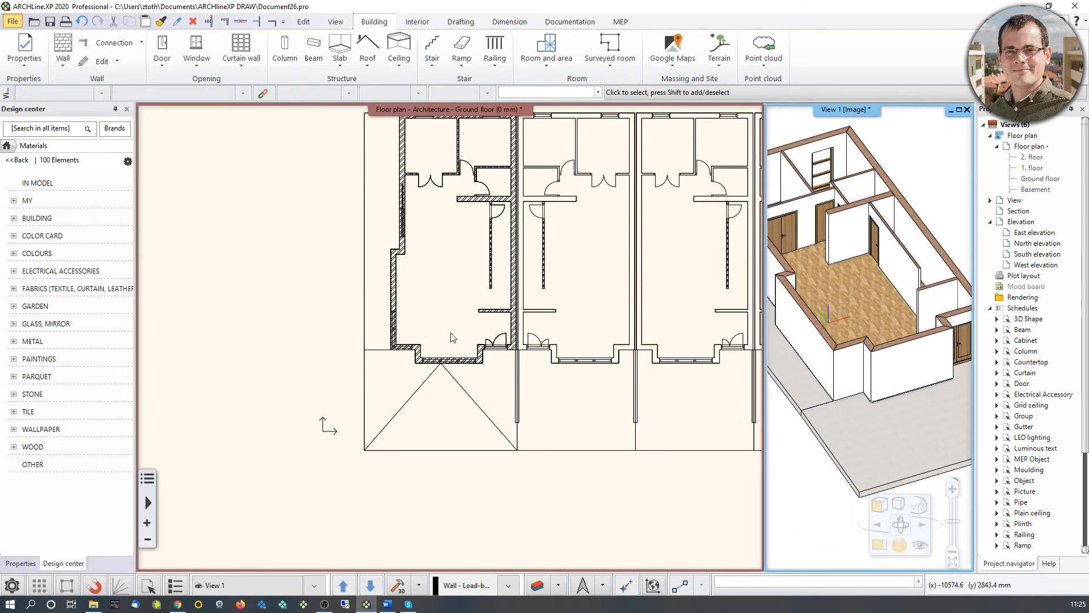
{"action": "scroll", "coordinate": [363, 329], "scroll_direction": "up", "scroll_amount": 2}
{"action": "scroll", "coordinate": [421, 339], "scroll_direction": "up", "scroll_amount": 3}
{"action": "left_click", "coordinate": [196, 54]}
{"action": "right_click", "coordinate": [482, 219]}
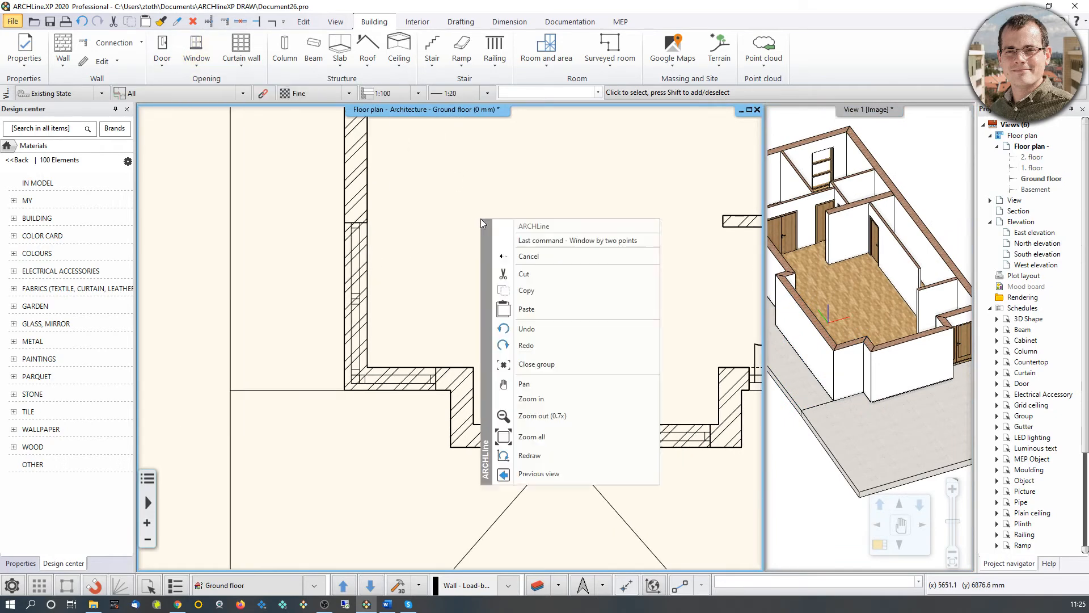
{"action": "left_click", "coordinate": [562, 243]}
{"action": "scroll", "coordinate": [344, 261], "scroll_direction": "up", "scroll_amount": 2}
{"action": "left_click", "coordinate": [448, 267]}
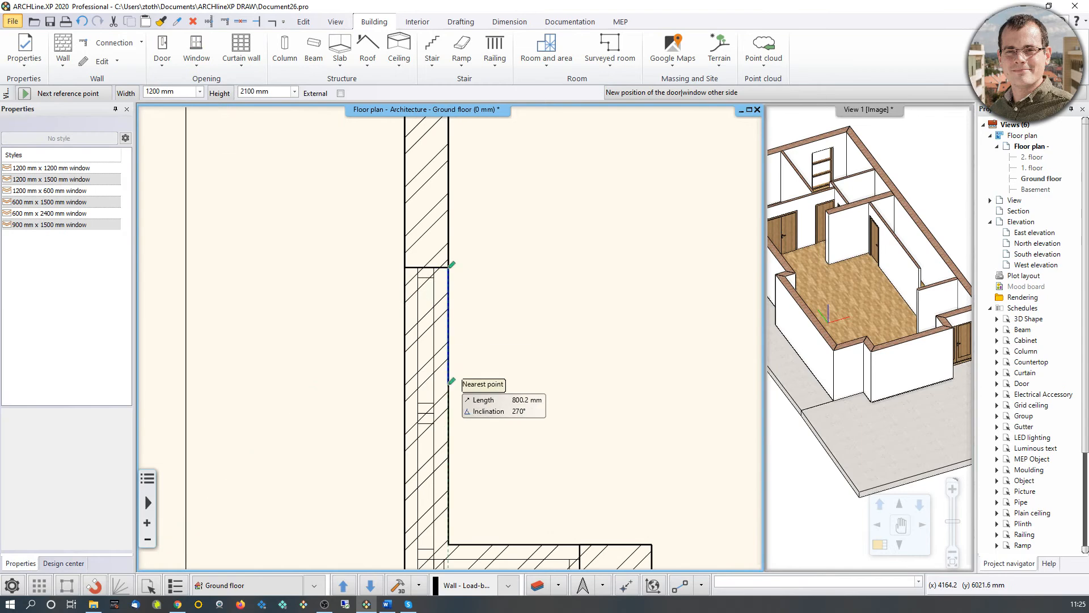
{"action": "left_click", "coordinate": [448, 414]}
Step: Place an adjoining two-point window from the middle division down to the inner corner of the living room's left exterior wall
{"action": "left_click", "coordinate": [448, 413]}
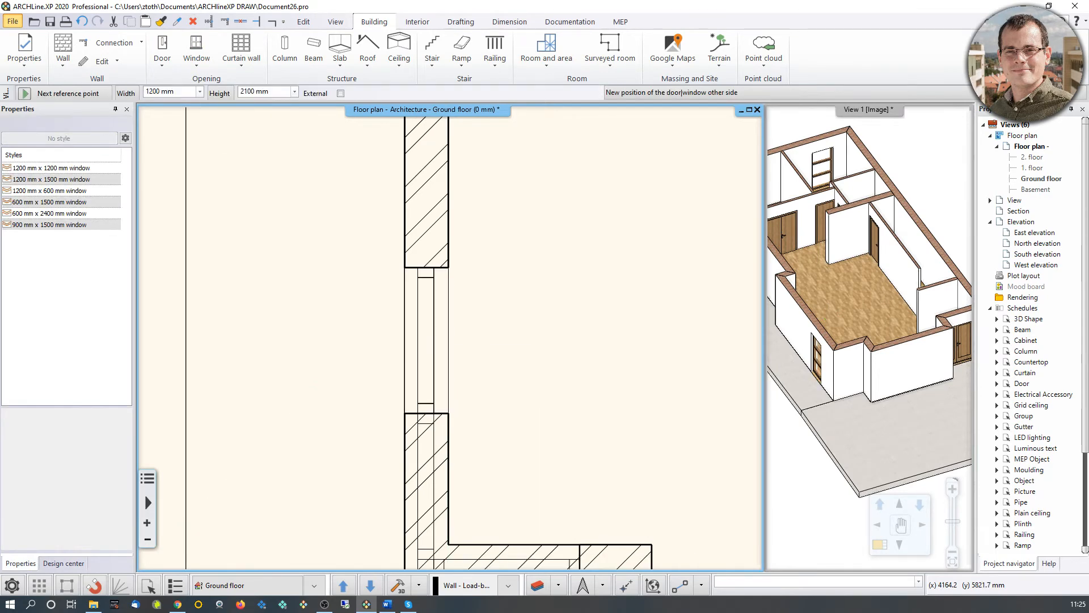
{"action": "left_click", "coordinate": [448, 544]}
{"action": "middle_click_drag", "start_coordinate": [498, 531], "coordinate": [433, 428]}
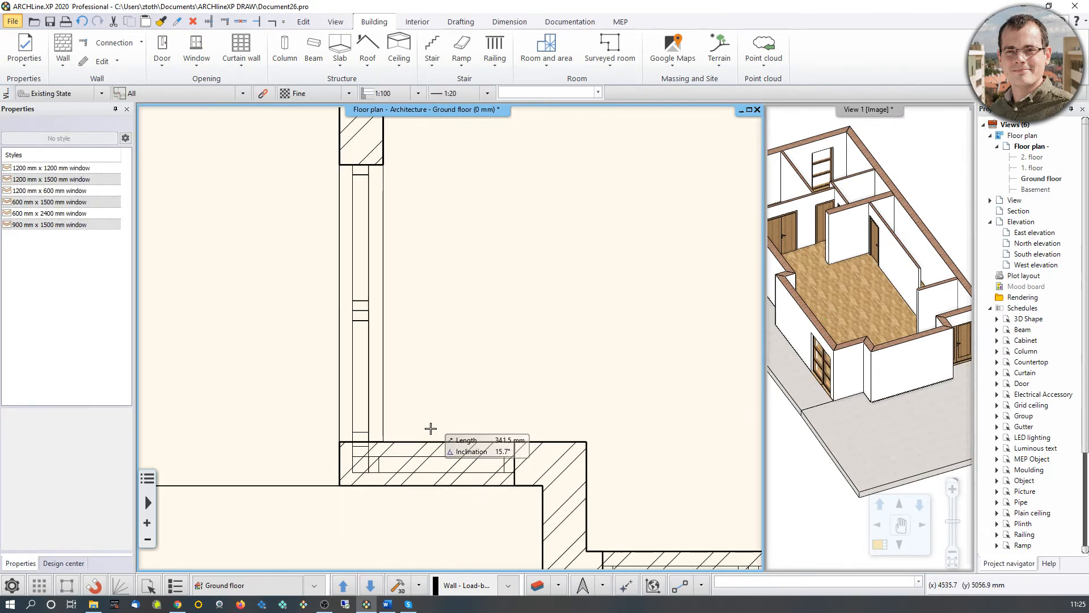
Step: Place a two-point window about 692 mm wide in the short lower wall near the living room's corner, ending at the marked opening's edge
{"action": "left_click", "coordinate": [415, 442]}
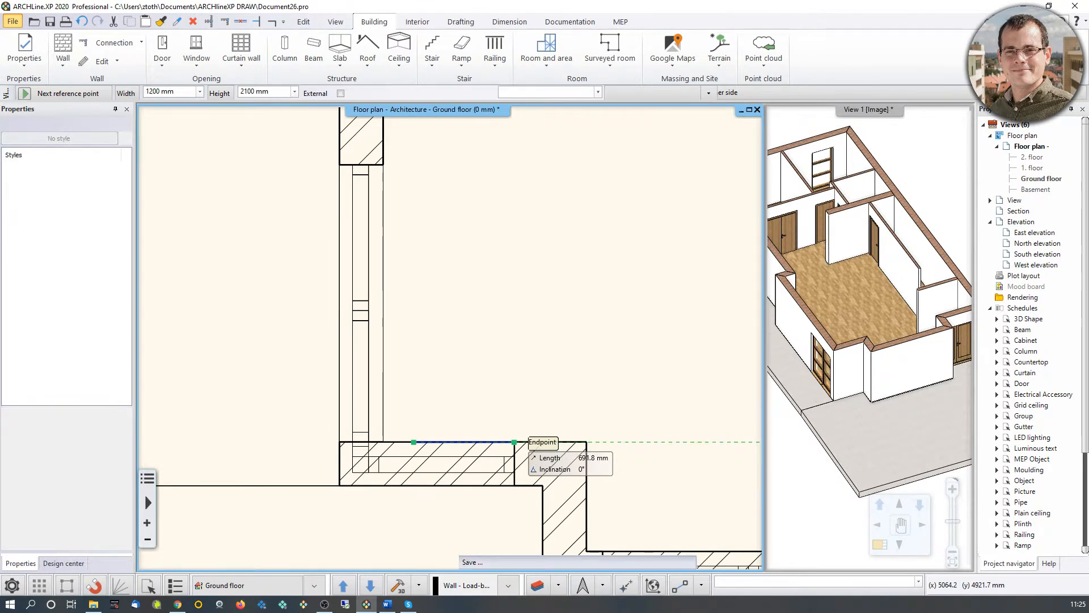
{"action": "left_click", "coordinate": [515, 441]}
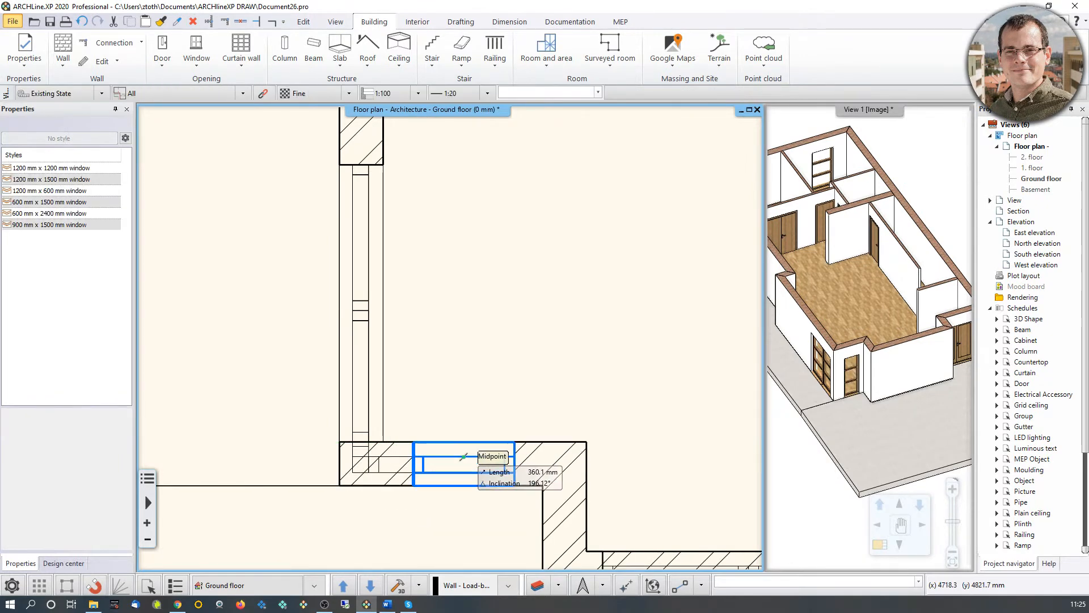
Step: Place three adjoining two-point windows, one per marked division, along the living room's projecting lower wall, and end the command
{"action": "scroll", "coordinate": [633, 519], "scroll_direction": "down", "scroll_amount": 3}
{"action": "middle_click_drag", "start_coordinate": [639, 523], "coordinate": [469, 400]}
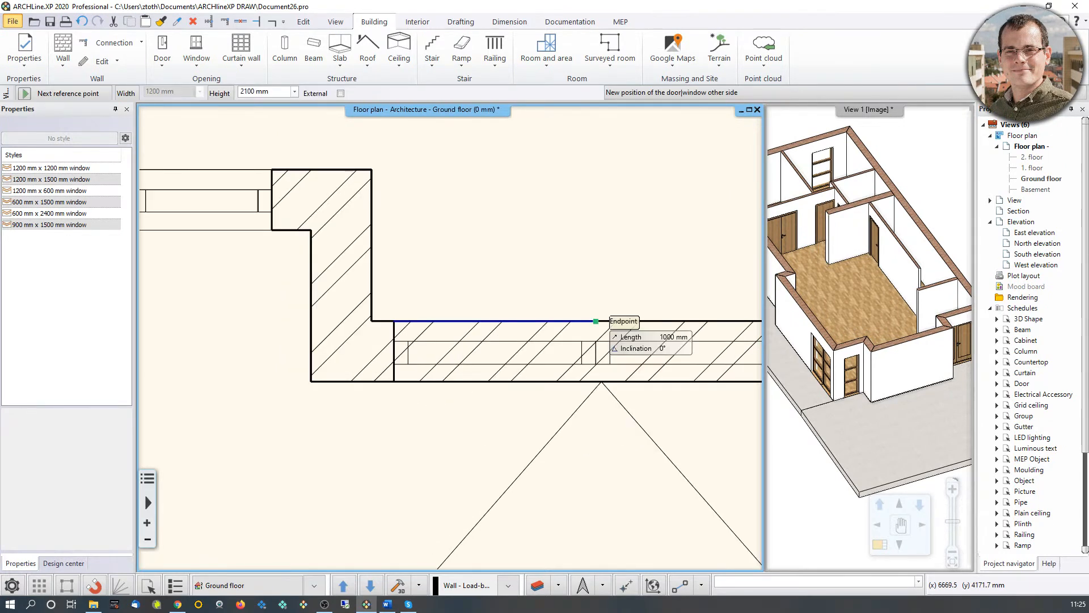
{"action": "left_click", "coordinate": [595, 321]}
{"action": "middle_click_drag", "start_coordinate": [596, 321], "coordinate": [346, 337]}
{"action": "left_click", "coordinate": [347, 338]}
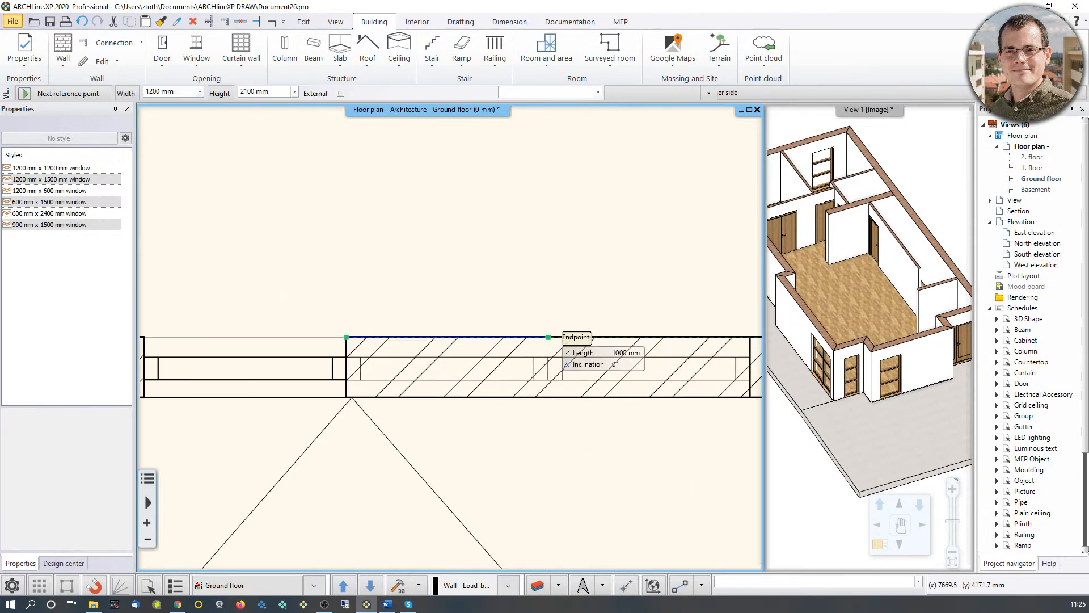
{"action": "left_click", "coordinate": [548, 337]}
{"action": "left_click", "coordinate": [548, 337]}
{"action": "middle_click_drag", "start_coordinate": [548, 337], "coordinate": [381, 338]}
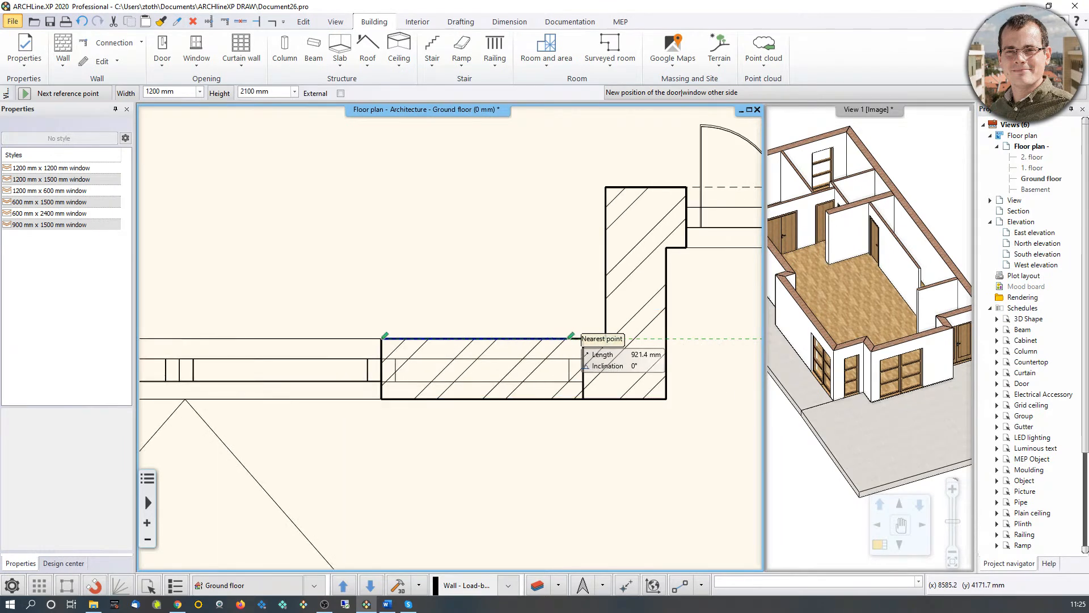
{"action": "left_click", "coordinate": [583, 339]}
{"action": "key", "text": "Escape"}
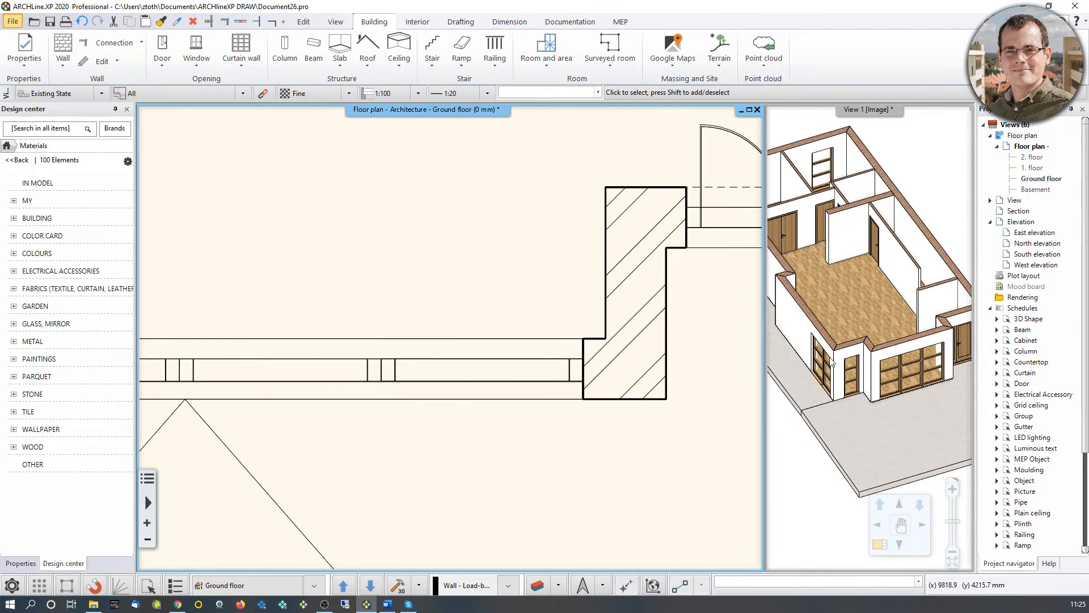
Step: Join the openings of the left wall's lower window and the short lower wall's window at the living room corner
{"action": "scroll", "coordinate": [877, 340], "scroll_direction": "down", "scroll_amount": 4}
{"action": "right_click_drag", "start_coordinate": [843, 358], "coordinate": [866, 354]}
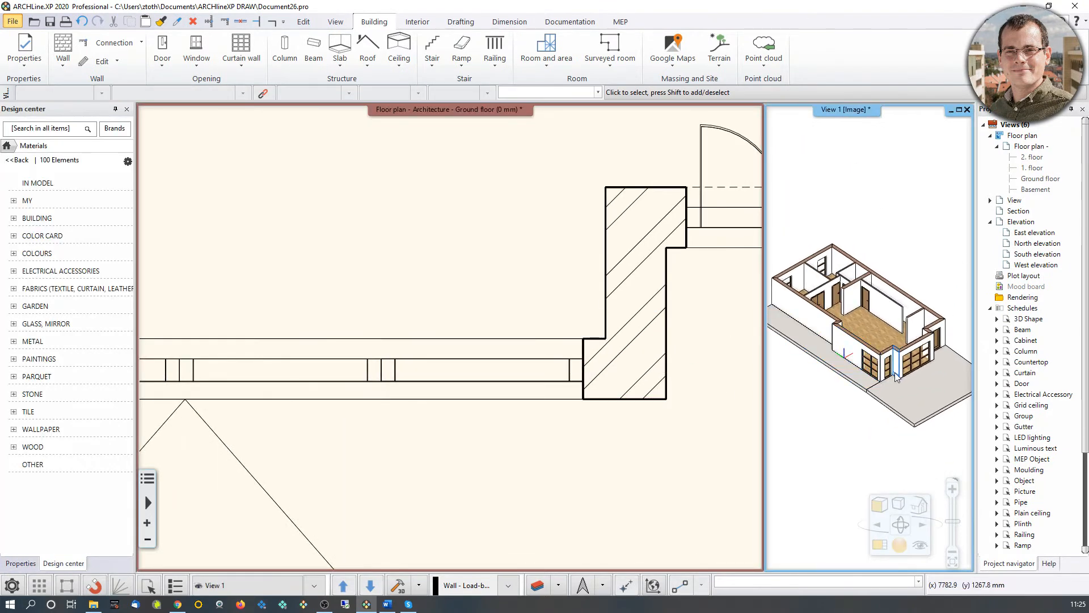
{"action": "scroll", "coordinate": [881, 381], "scroll_direction": "up", "scroll_amount": 3}
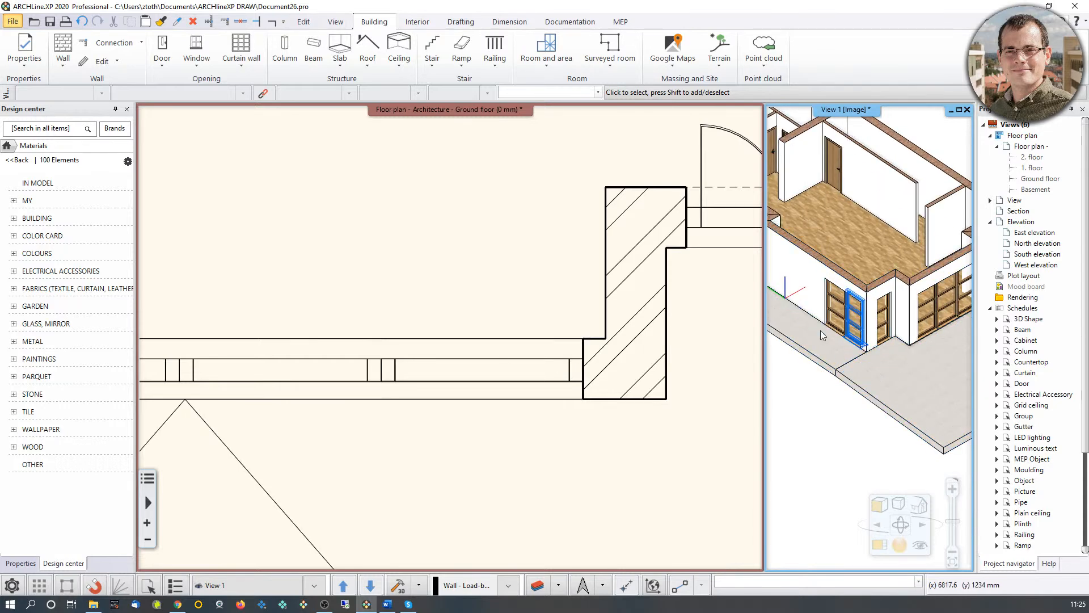
{"action": "middle_click_drag", "start_coordinate": [221, 334], "coordinate": [532, 410]}
{"action": "middle_click_drag", "start_coordinate": [187, 323], "coordinate": [560, 462]}
{"action": "middle_click_drag", "start_coordinate": [452, 425], "coordinate": [529, 416]}
{"action": "scroll", "coordinate": [522, 406], "scroll_direction": "up", "scroll_amount": 1}
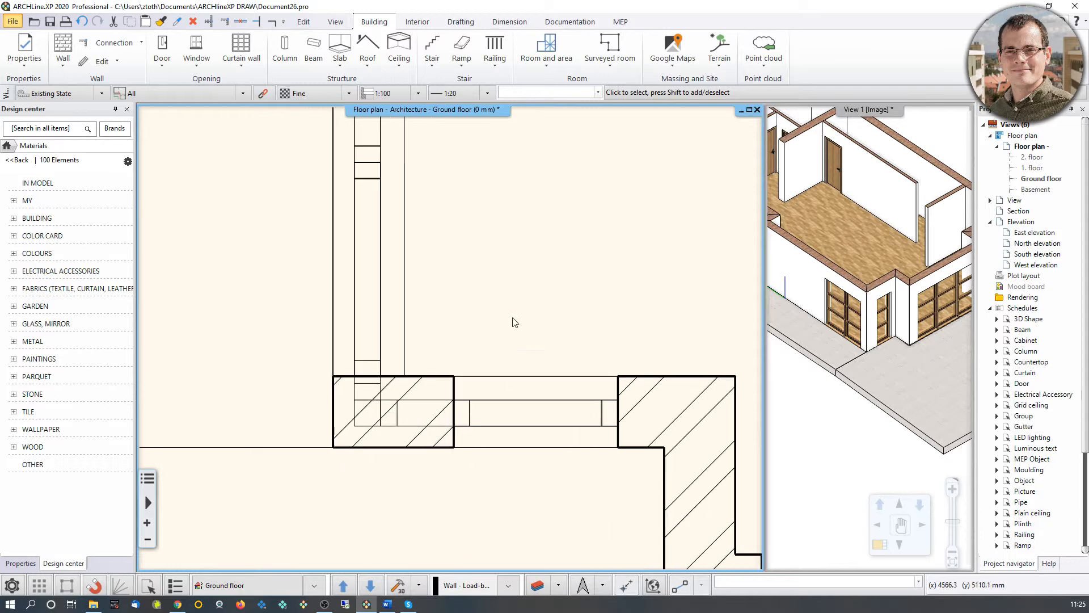
{"action": "left_click", "coordinate": [193, 64]}
{"action": "mouse_move", "coordinate": [258, 310]}
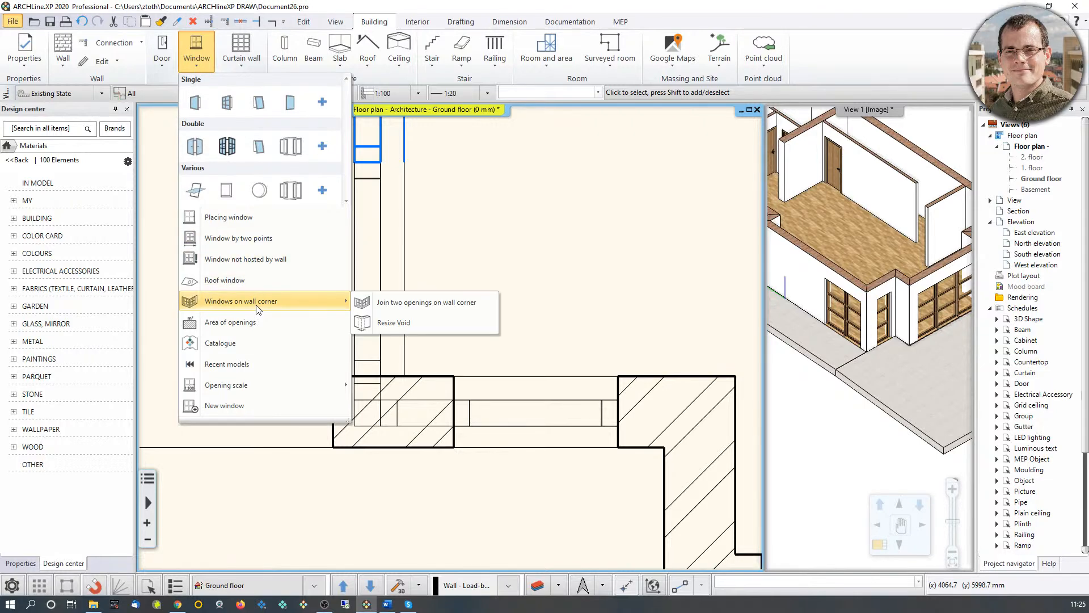
{"action": "left_click", "coordinate": [454, 302]}
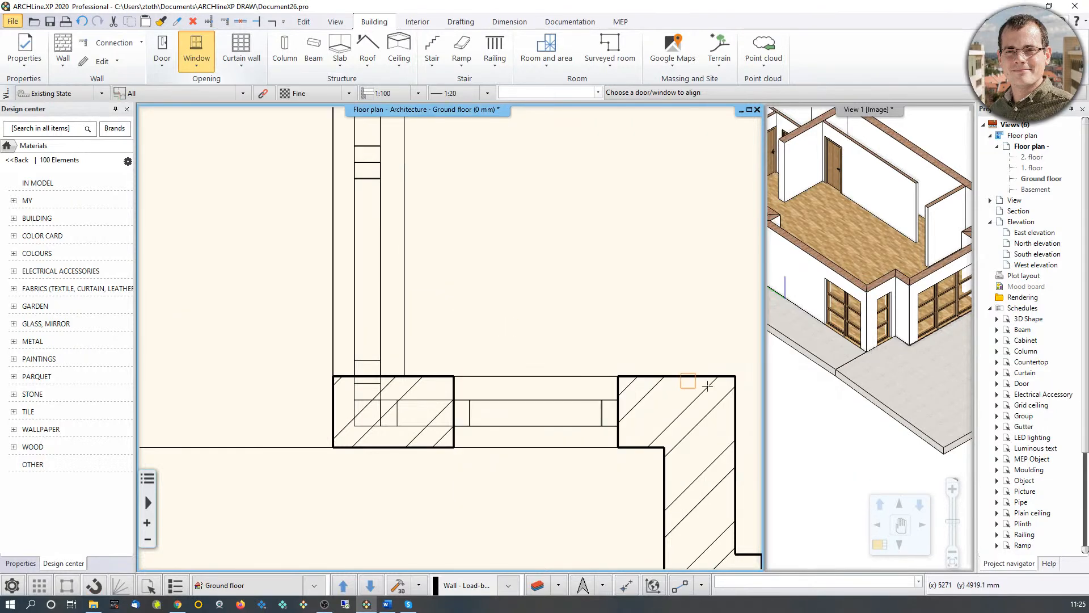
{"action": "left_click", "coordinate": [380, 333]}
{"action": "left_click", "coordinate": [539, 423]}
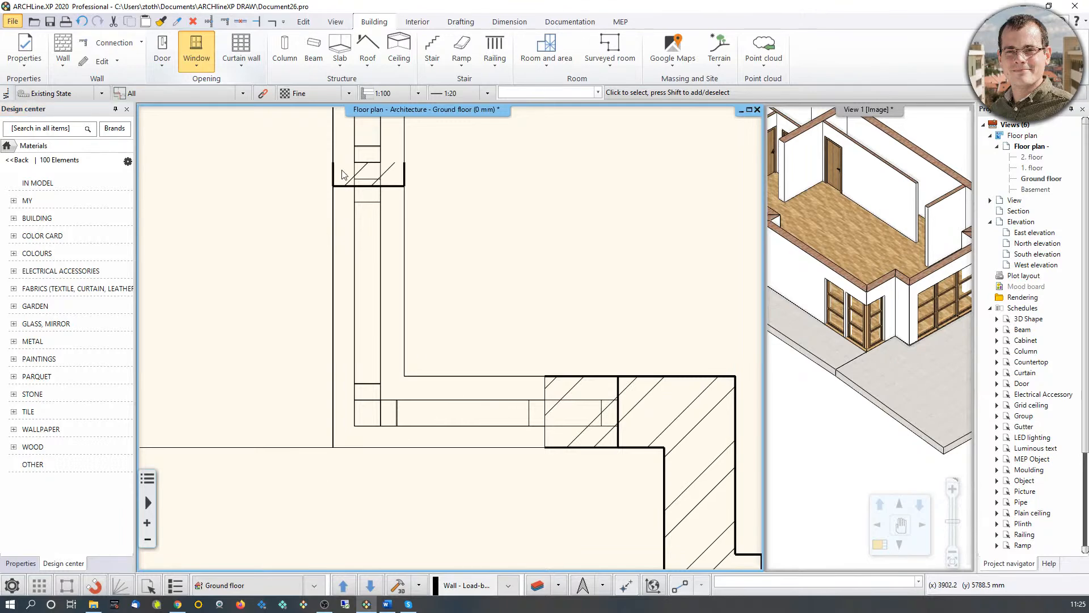
Step: Stretch the left wall's corner window to a 1000 mm width so its upper edge meets the adjoining window
{"action": "middle_click_drag", "start_coordinate": [341, 170], "coordinate": [368, 230]}
{"action": "left_click", "coordinate": [378, 317]}
{"action": "scroll", "coordinate": [496, 291], "scroll_direction": "up", "scroll_amount": 2}
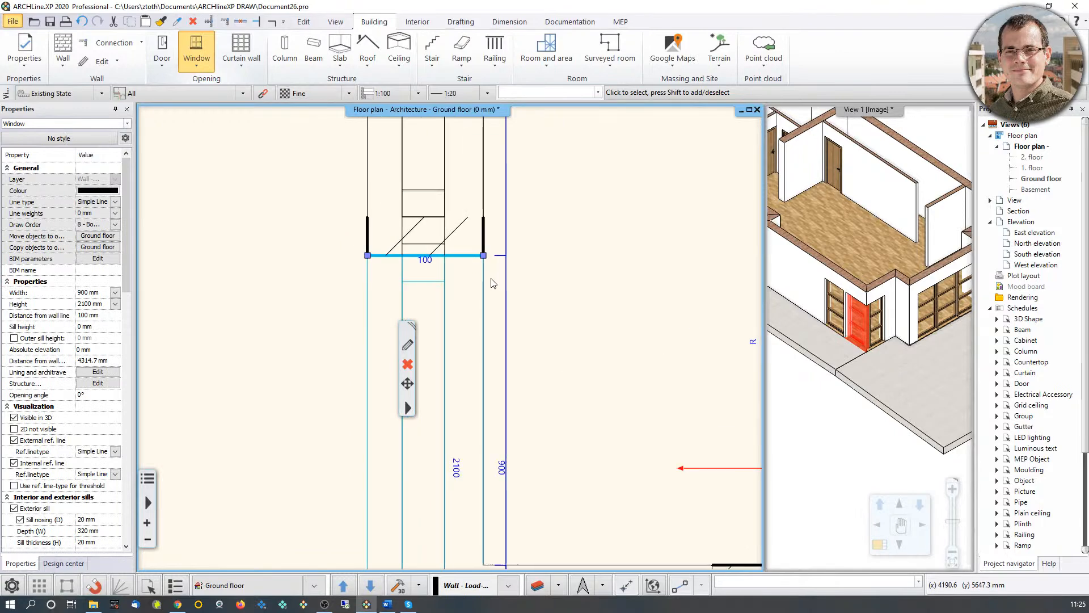
{"action": "left_click", "coordinate": [483, 256]}
{"action": "left_click", "coordinate": [504, 283]}
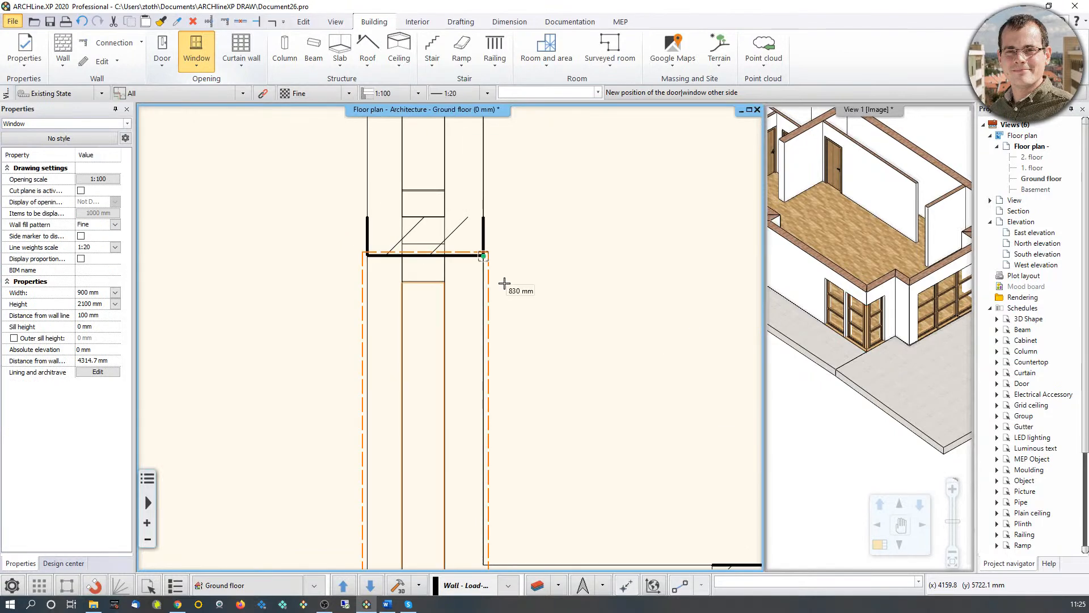
{"action": "left_click", "coordinate": [491, 249]}
Step: Stretch the short lower wall's corner window to a 1000 mm width, up to the marked opening's far edge, and deselect it
{"action": "scroll", "coordinate": [554, 420], "scroll_direction": "down", "scroll_amount": 3}
{"action": "middle_click_drag", "start_coordinate": [596, 527], "coordinate": [426, 420]}
{"action": "left_click", "coordinate": [423, 426]}
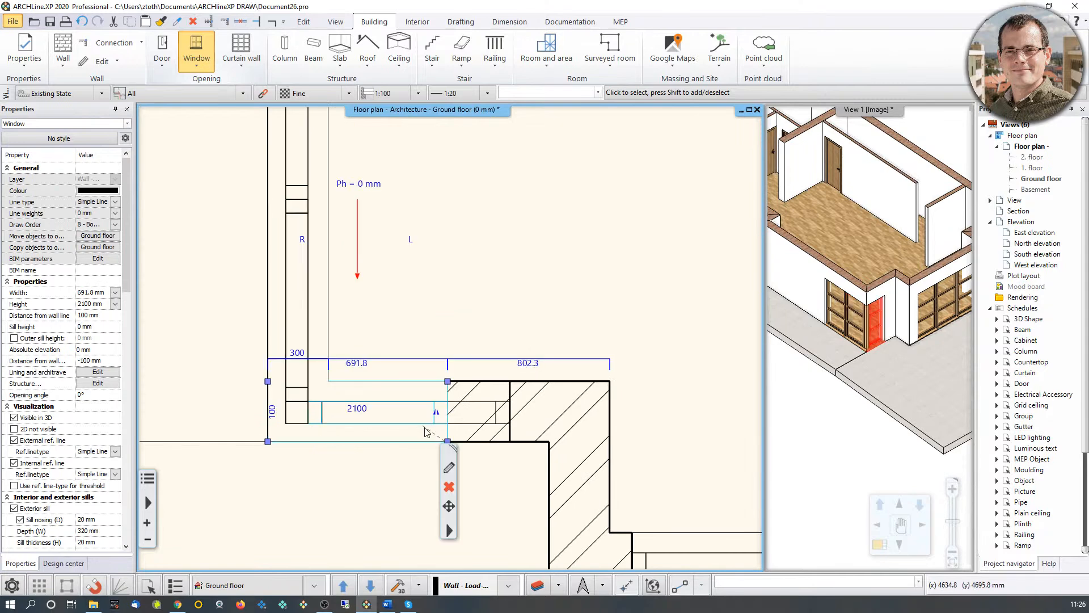
{"action": "left_click", "coordinate": [448, 382]}
{"action": "left_click", "coordinate": [496, 414]}
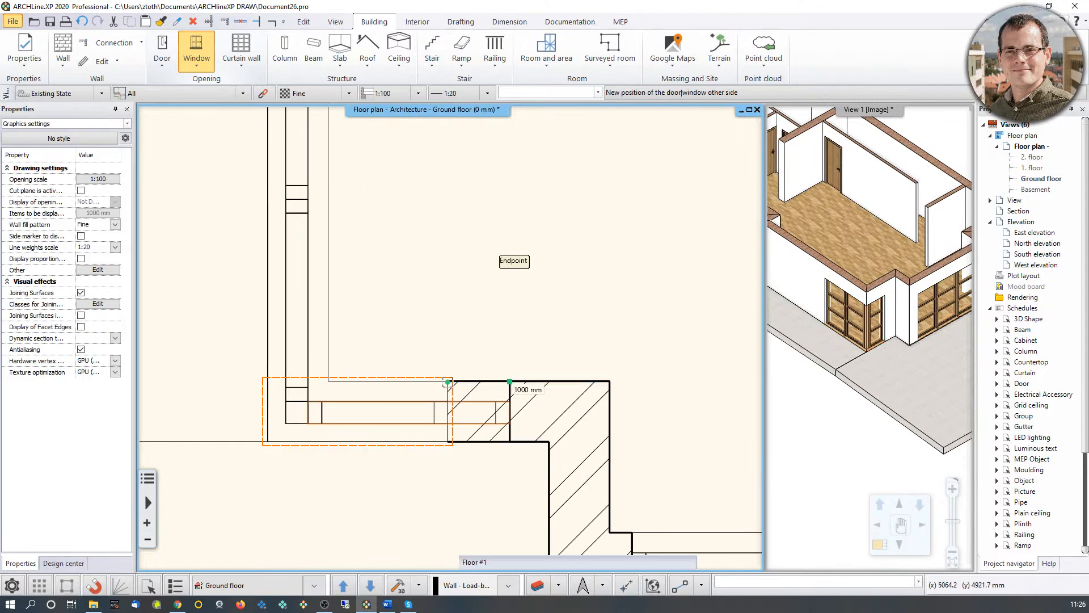
{"action": "left_click", "coordinate": [494, 249]}
{"action": "left_click", "coordinate": [575, 256]}
Step: Examine the joined corner windows and their sills in the 3D view
{"action": "scroll", "coordinate": [840, 307], "scroll_direction": "up", "scroll_amount": 6}
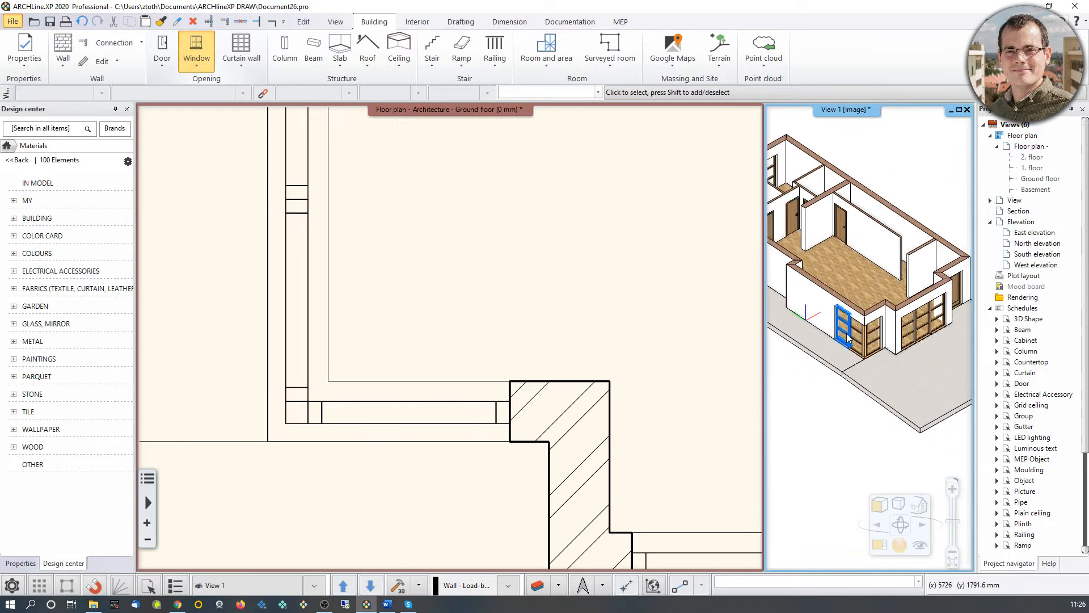
{"action": "scroll", "coordinate": [842, 345], "scroll_direction": "up", "scroll_amount": 2}
{"action": "left_click", "coordinate": [842, 345]}
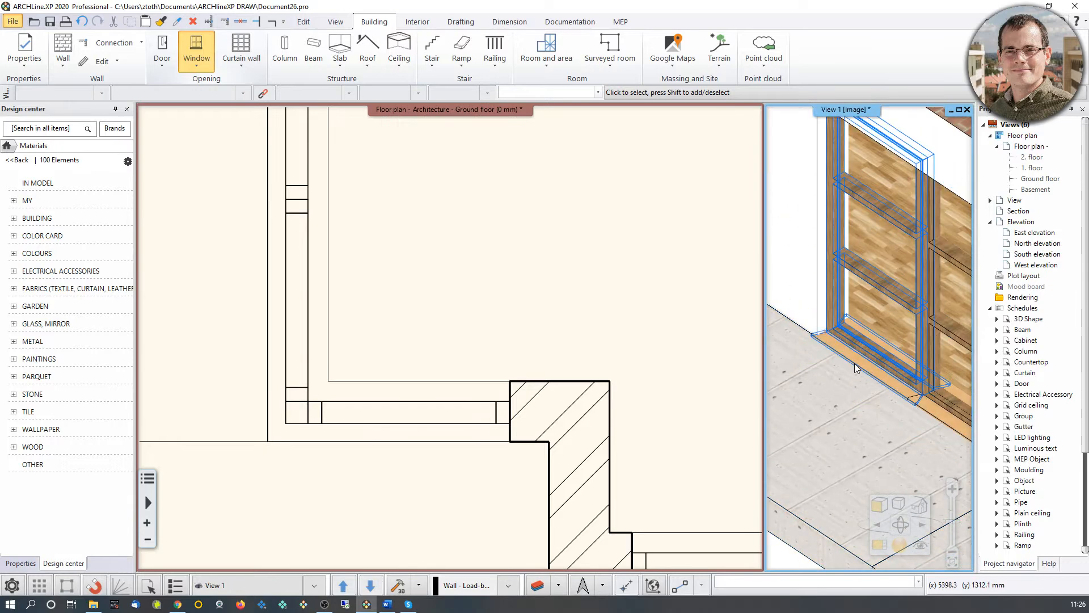
{"action": "scroll", "coordinate": [854, 363], "scroll_direction": "down", "scroll_amount": 4}
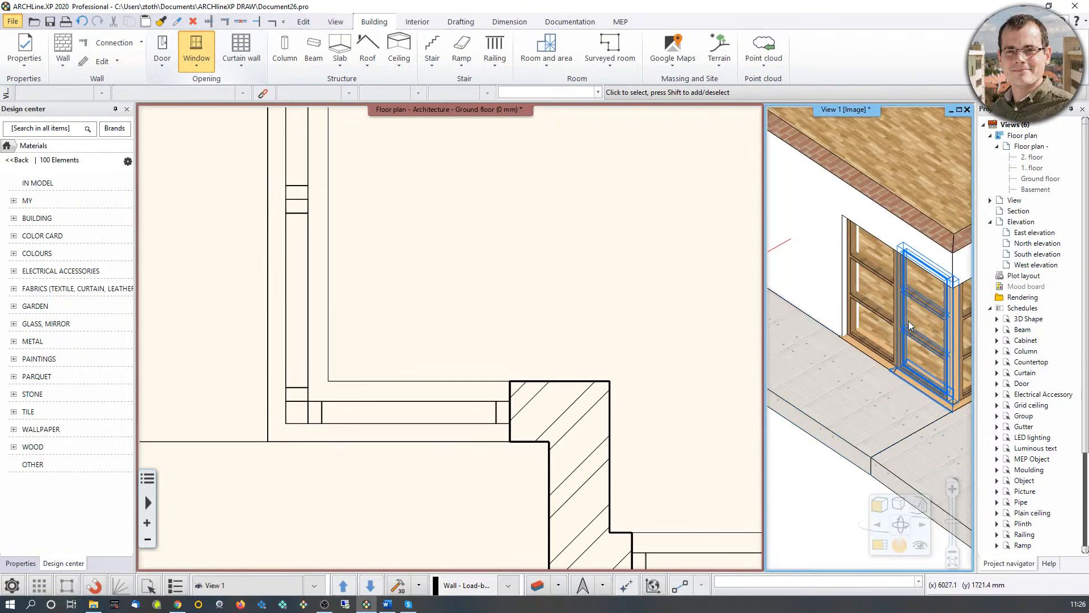
{"action": "scroll", "coordinate": [909, 325], "scroll_direction": "down", "scroll_amount": 6}
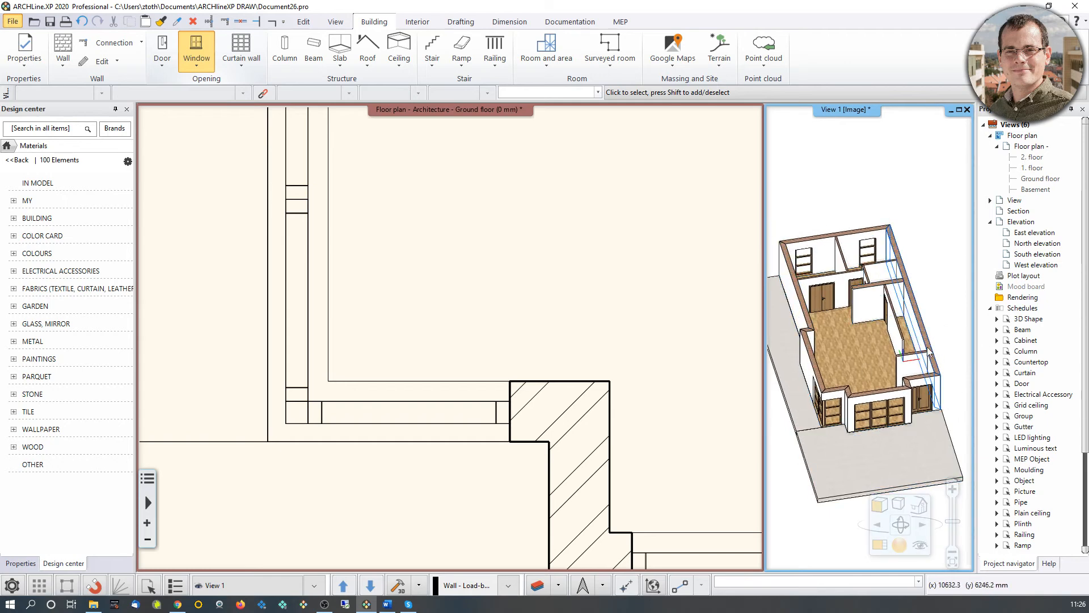
Step: Select the whole first house on the floor plan, filter the selection to windows, and set their exterior sill material to wood
{"action": "left_click", "coordinate": [617, 376]}
{"action": "scroll", "coordinate": [613, 358], "scroll_direction": "down", "scroll_amount": 3}
{"action": "scroll", "coordinate": [285, 513], "scroll_direction": "down", "scroll_amount": 4}
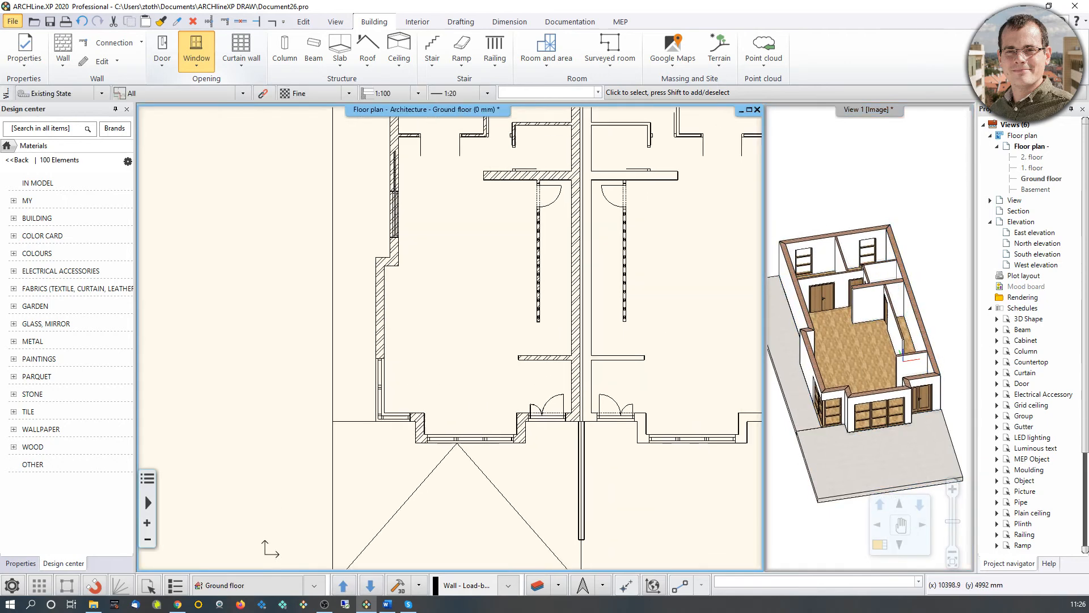
{"action": "left_click", "coordinate": [342, 134]}
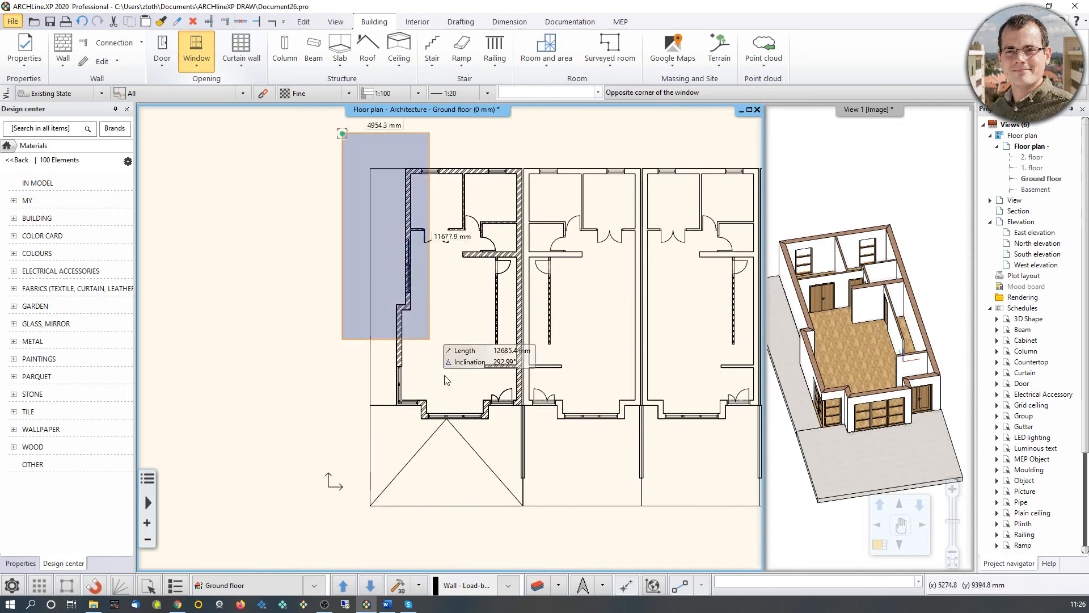
{"action": "left_click", "coordinate": [536, 485]}
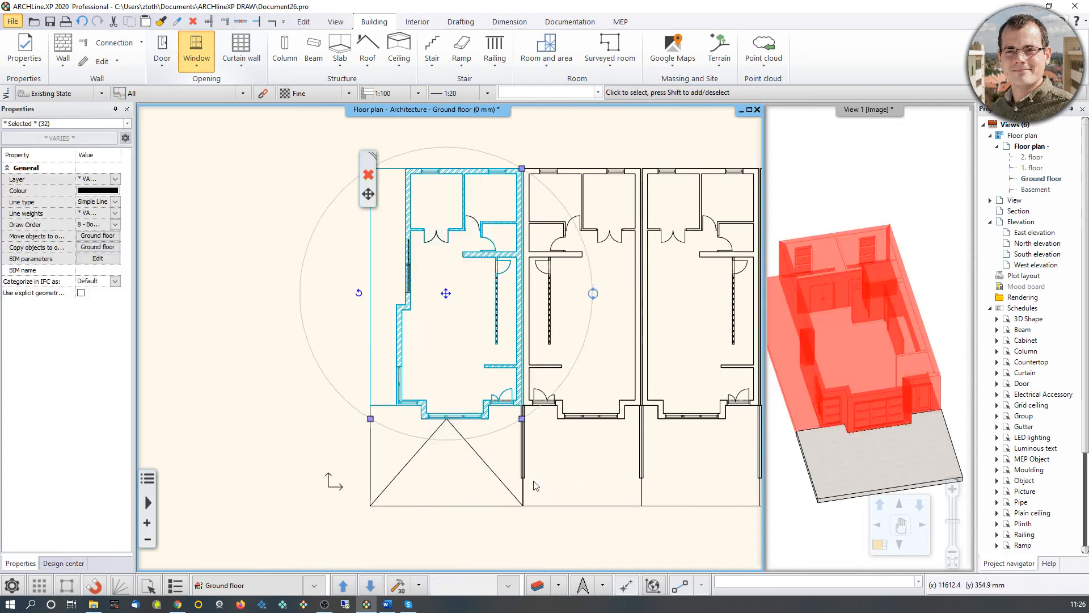
{"action": "left_click", "coordinate": [127, 124]}
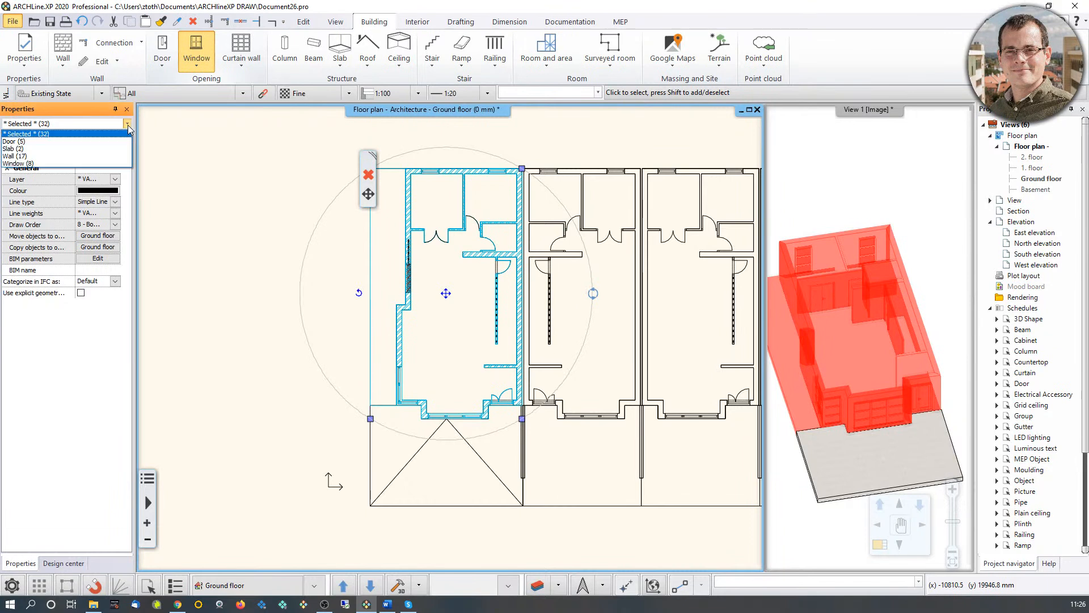
{"action": "left_click", "coordinate": [17, 164]}
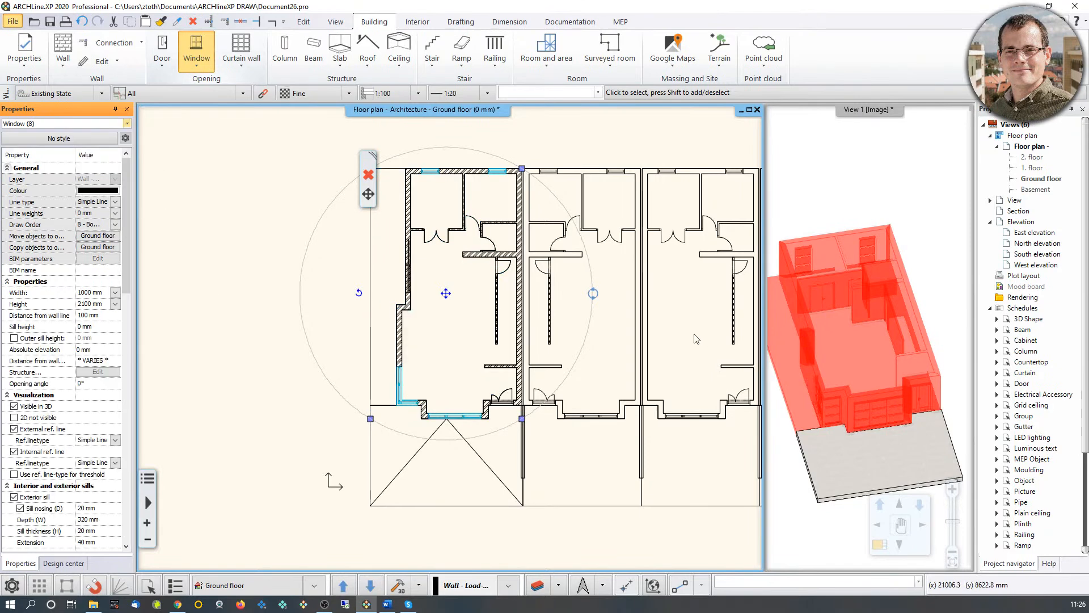
{"action": "scroll", "coordinate": [80, 403], "scroll_direction": "down", "scroll_amount": 6}
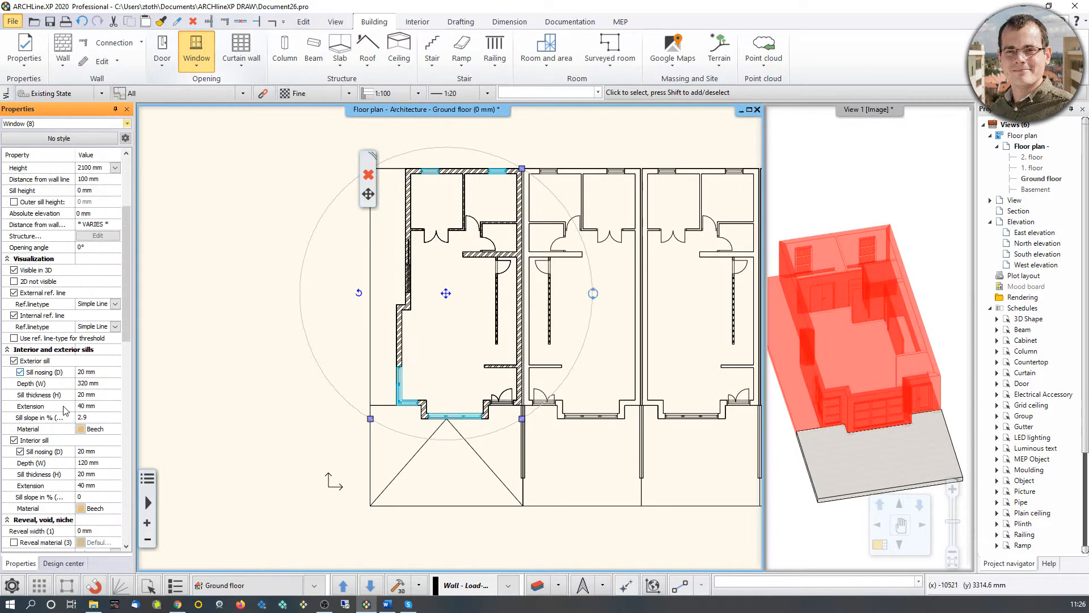
{"action": "left_click", "coordinate": [81, 361]}
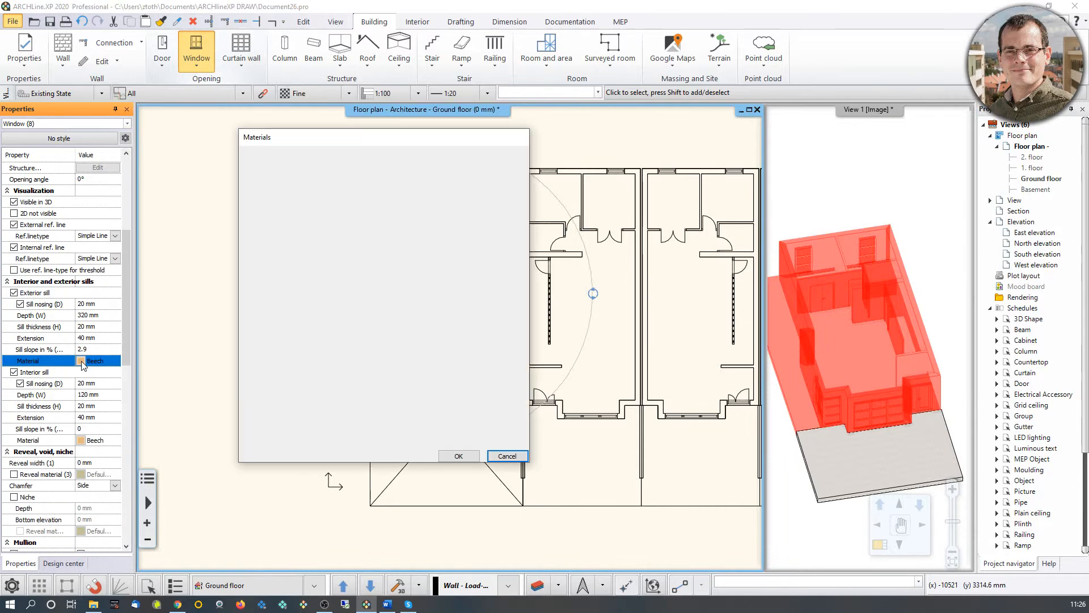
{"action": "scroll", "coordinate": [341, 364], "scroll_direction": "down", "scroll_amount": 3}
{"action": "left_click", "coordinate": [333, 387]}
{"action": "left_click", "coordinate": [458, 457]}
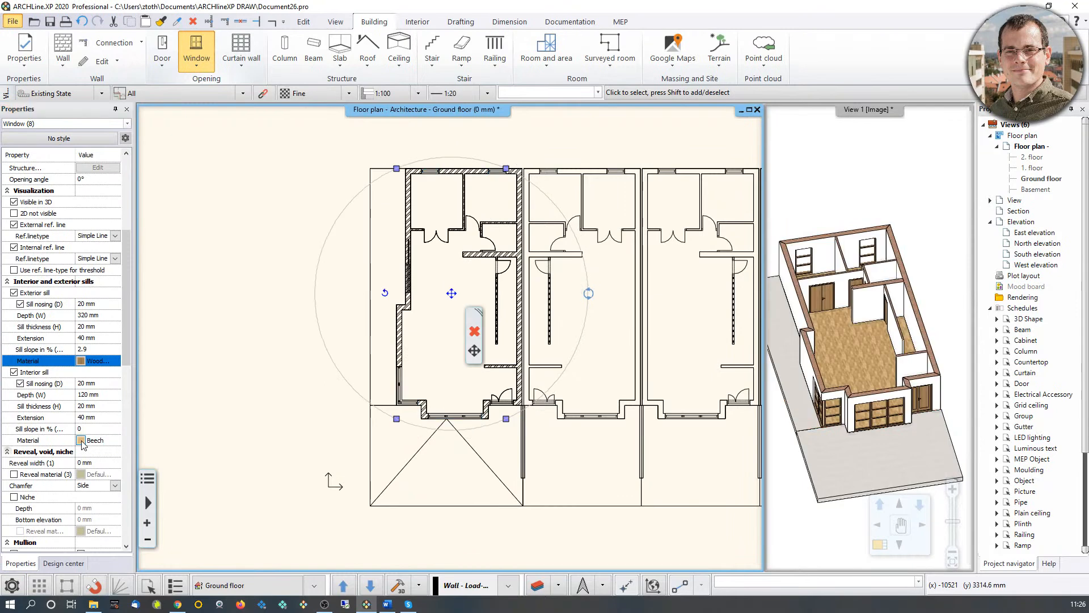
Step: Set the interior sill material of the house's selected windows to the same wood
{"action": "left_click", "coordinate": [81, 441]}
{"action": "scroll", "coordinate": [341, 363], "scroll_direction": "down", "scroll_amount": 3}
{"action": "left_click", "coordinate": [333, 387]}
{"action": "left_click", "coordinate": [458, 456]}
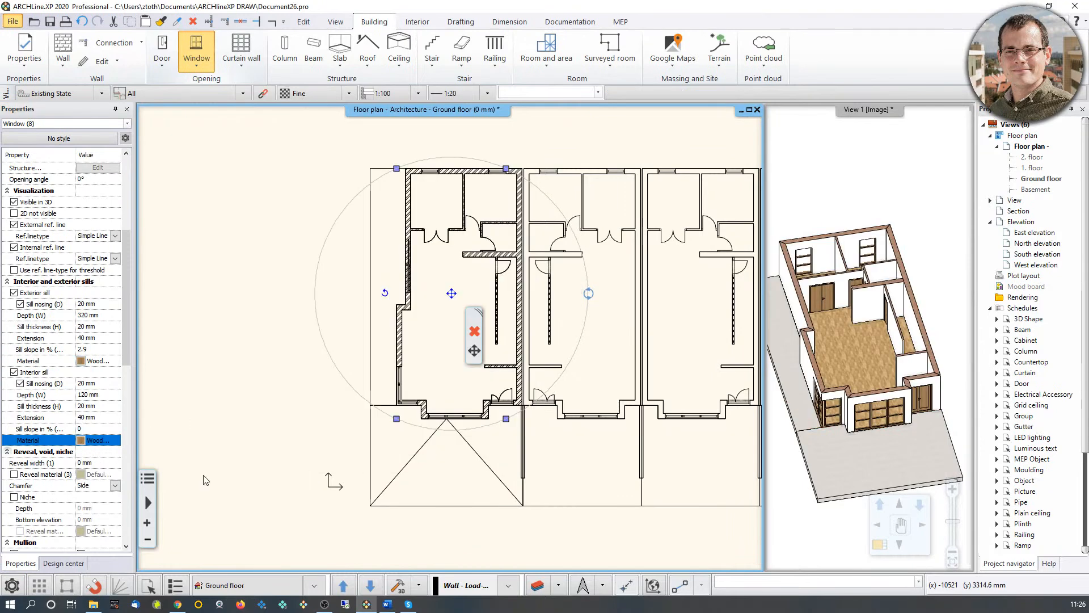
Step: Examine the corner mullion up close and check the two joined windows to find which one carries it
{"action": "scroll", "coordinate": [79, 460], "scroll_direction": "down", "scroll_amount": 4}
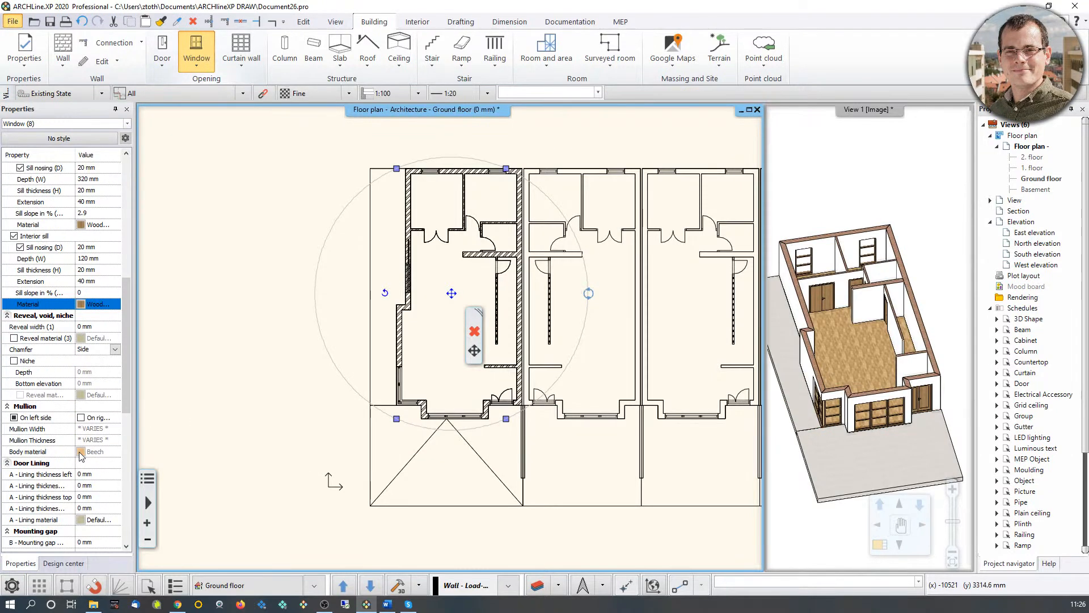
{"action": "left_click", "coordinate": [843, 383]}
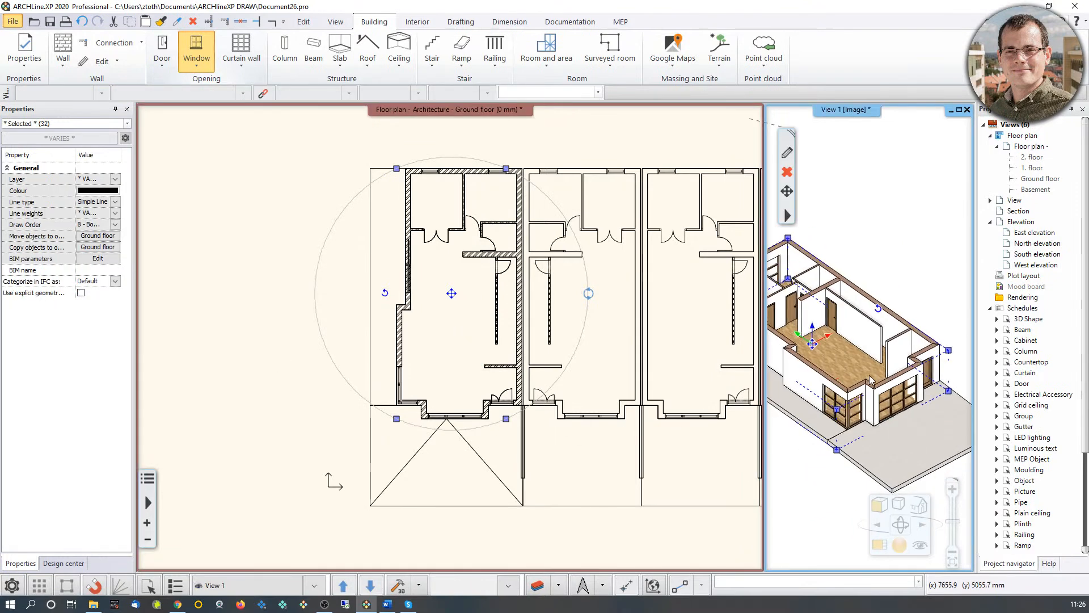
{"action": "scroll", "coordinate": [859, 374], "scroll_direction": "up", "scroll_amount": 6}
{"action": "middle_click_drag", "start_coordinate": [864, 368], "coordinate": [848, 459]}
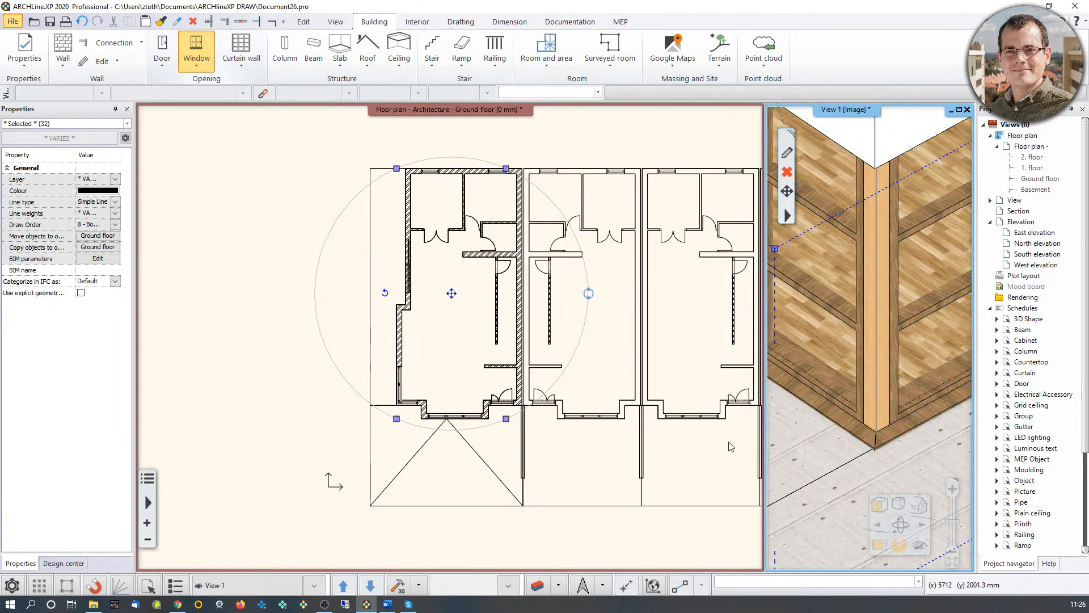
{"action": "left_click", "coordinate": [841, 311]}
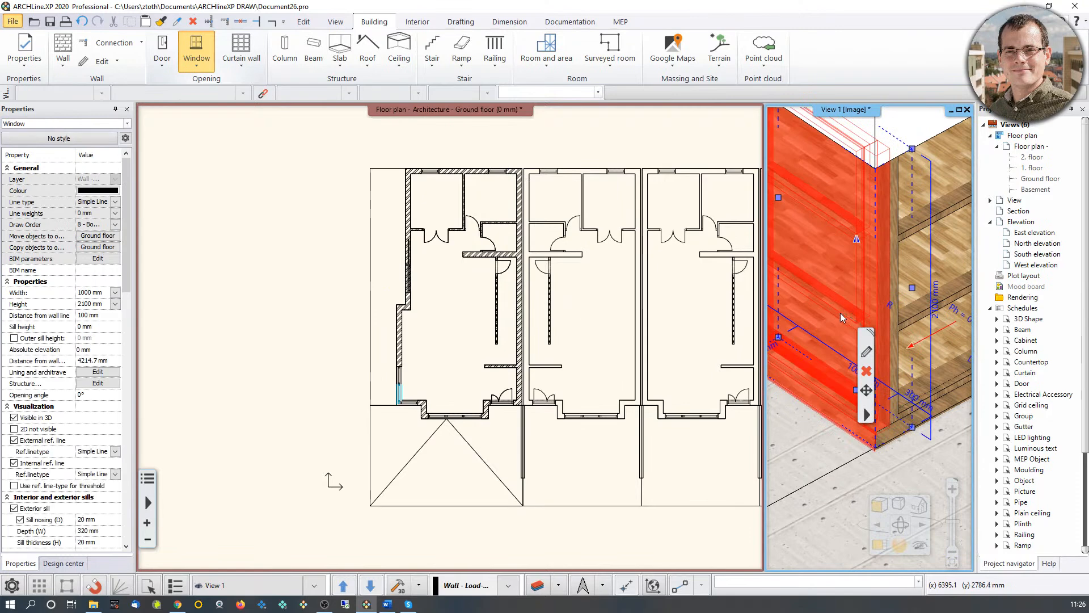
{"action": "left_click", "coordinate": [939, 299]}
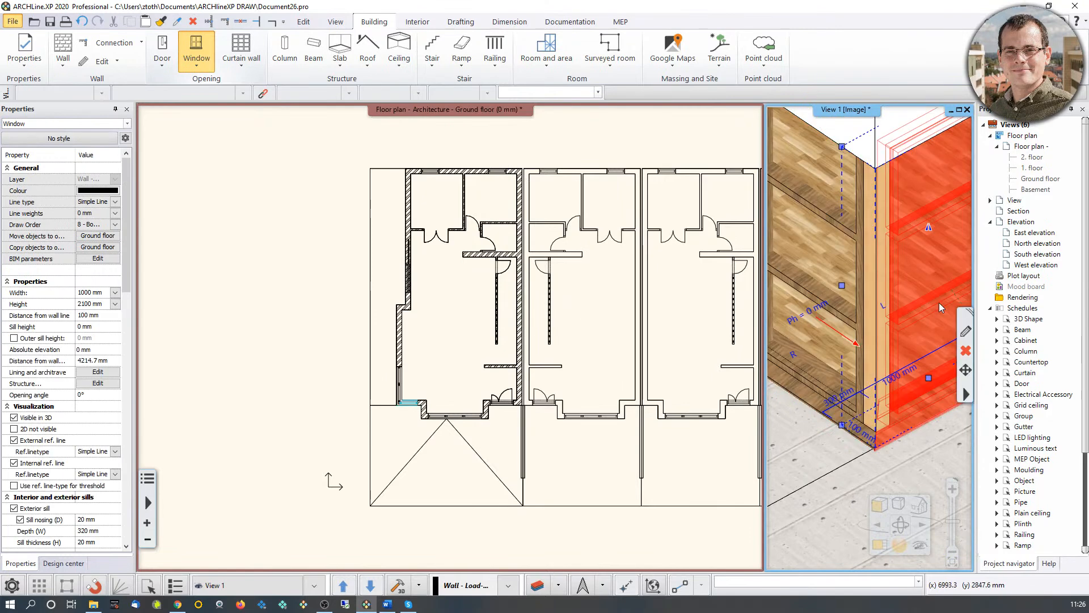
Step: Set the mullion body material of the corner window on the long side wall to a wood matching the frames
{"action": "left_click", "coordinate": [805, 287]}
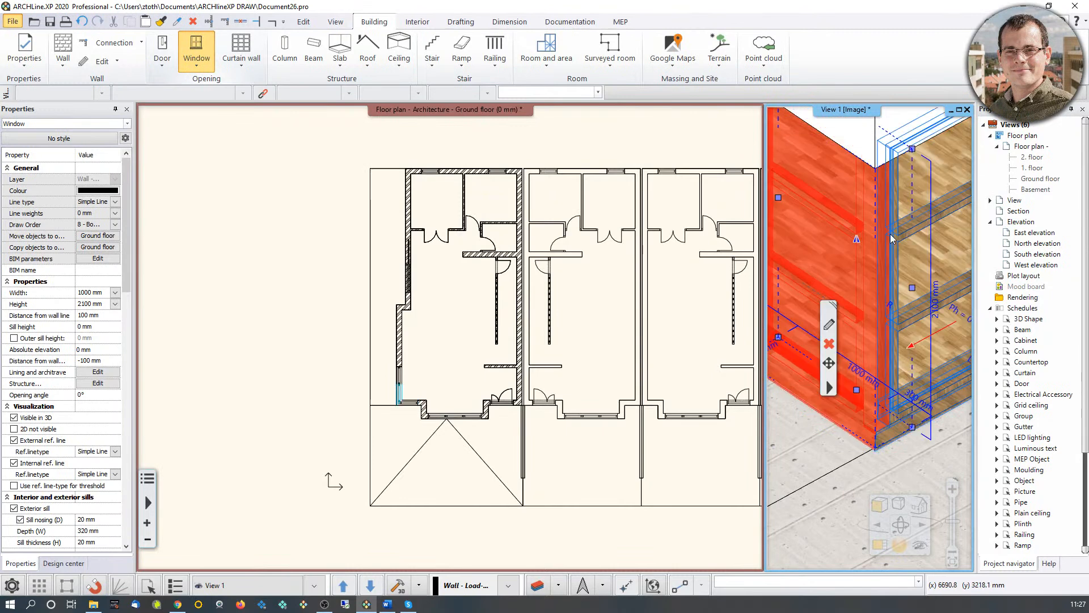
{"action": "left_click", "coordinate": [830, 325]}
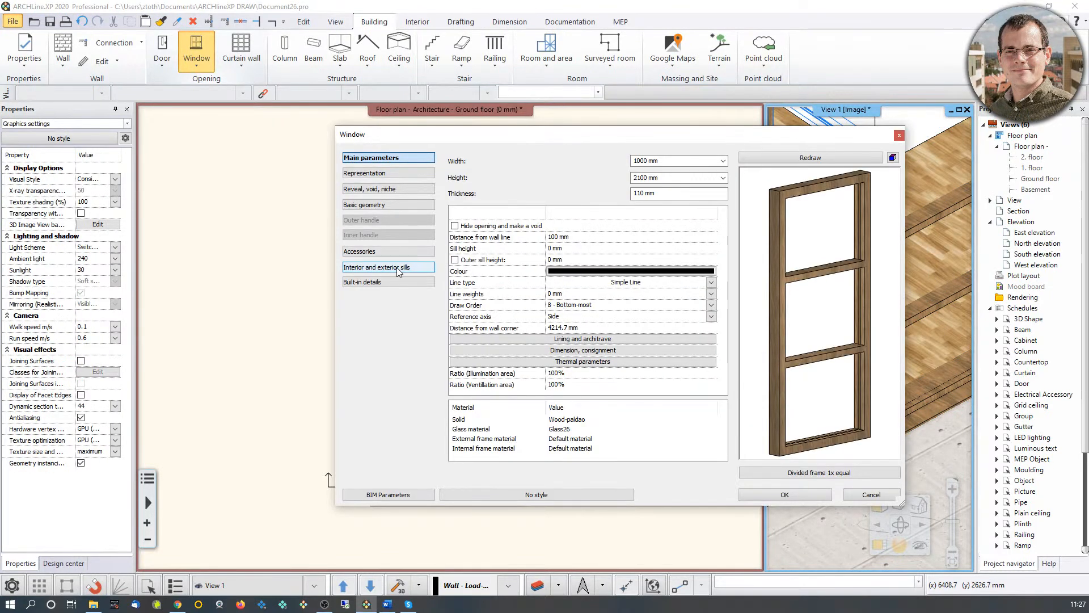
{"action": "left_click", "coordinate": [387, 282]}
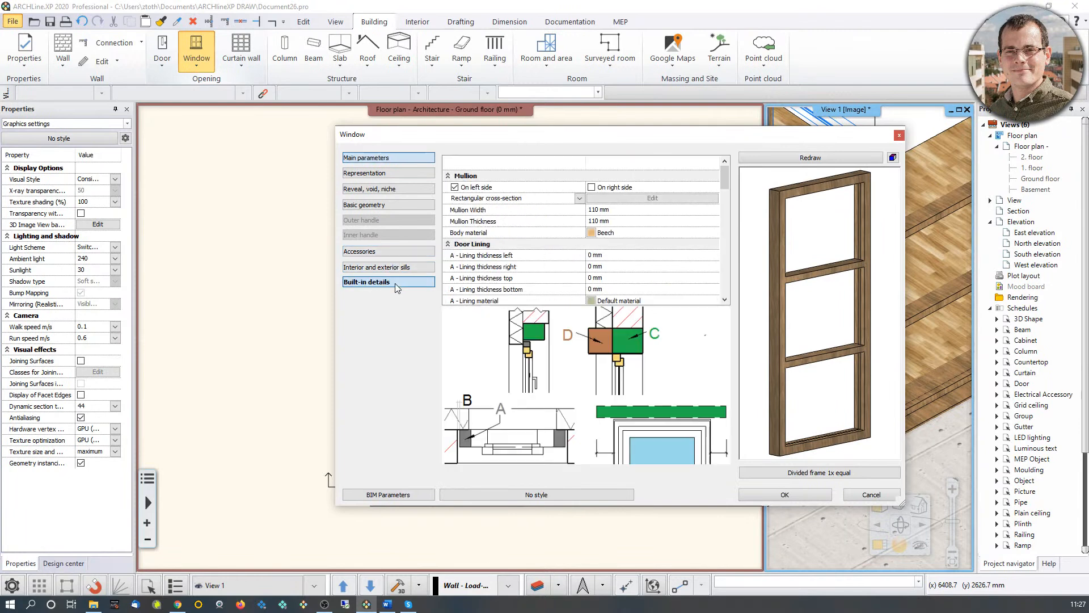
{"action": "left_click", "coordinate": [591, 233]}
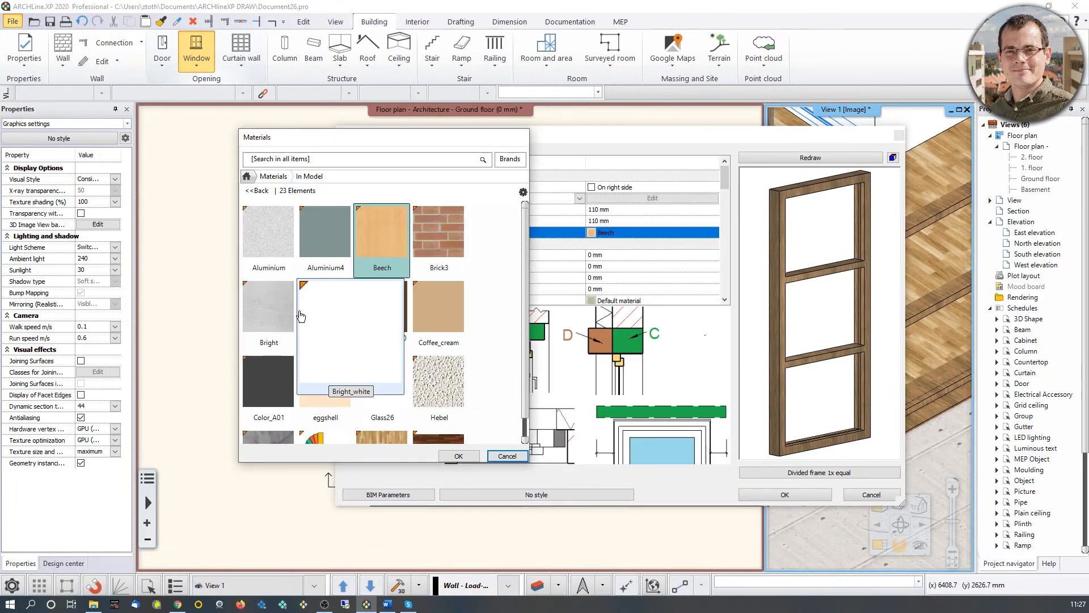
{"action": "scroll", "coordinate": [352, 318], "scroll_direction": "down", "scroll_amount": 3}
{"action": "left_click", "coordinate": [325, 390]}
{"action": "left_click", "coordinate": [459, 457]}
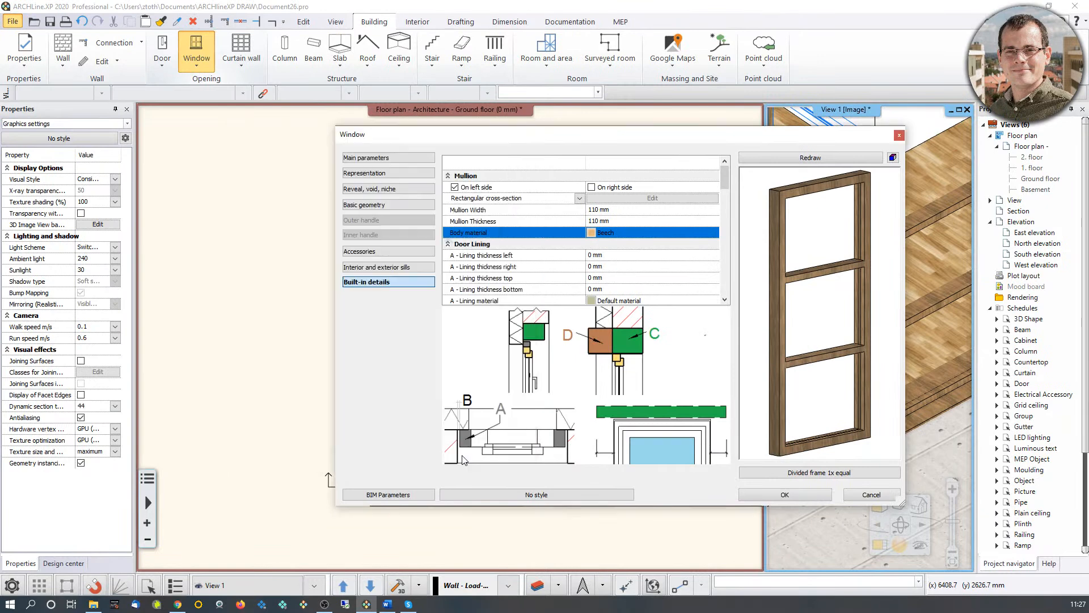
{"action": "left_click", "coordinate": [806, 495]}
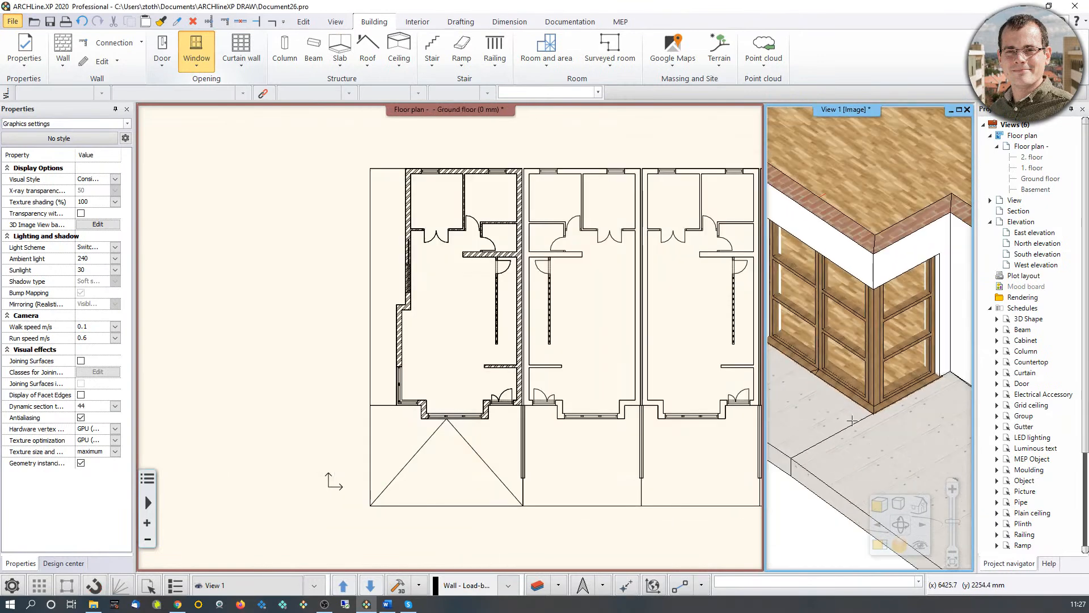
Step: Open the default door settings and the library for choosing another door type
{"action": "mouse_move", "coordinate": [870, 334]}
{"action": "middle_mouse_down"}
{"action": "mouse_move", "coordinate": [888, 364]}
{"action": "mouse_move", "coordinate": [841, 440]}
{"action": "mouse_move", "coordinate": [867, 327]}
{"action": "middle_mouse_up"}
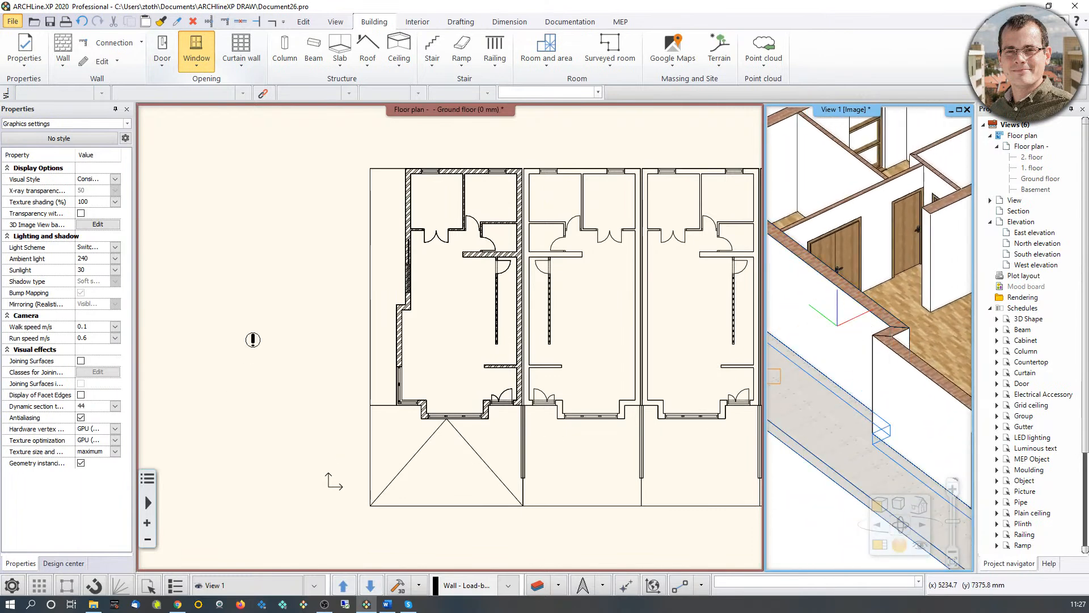
{"action": "left_click", "coordinate": [64, 563]}
{"action": "left_click", "coordinate": [405, 337]}
{"action": "scroll", "coordinate": [405, 336], "scroll_direction": "up", "scroll_amount": 5}
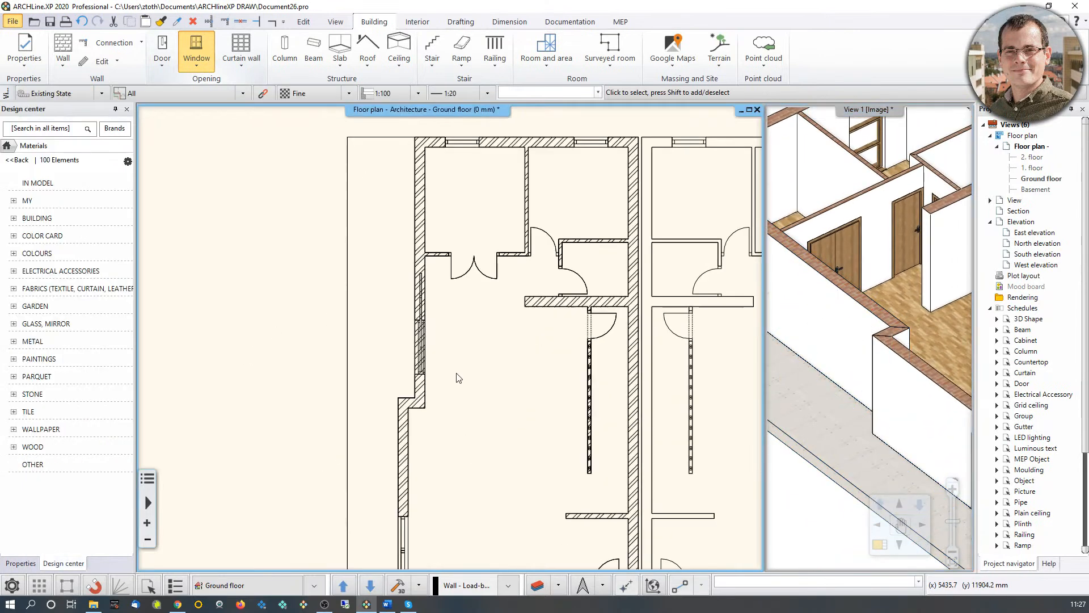
{"action": "left_click", "coordinate": [168, 50]}
{"action": "left_click", "coordinate": [186, 57]}
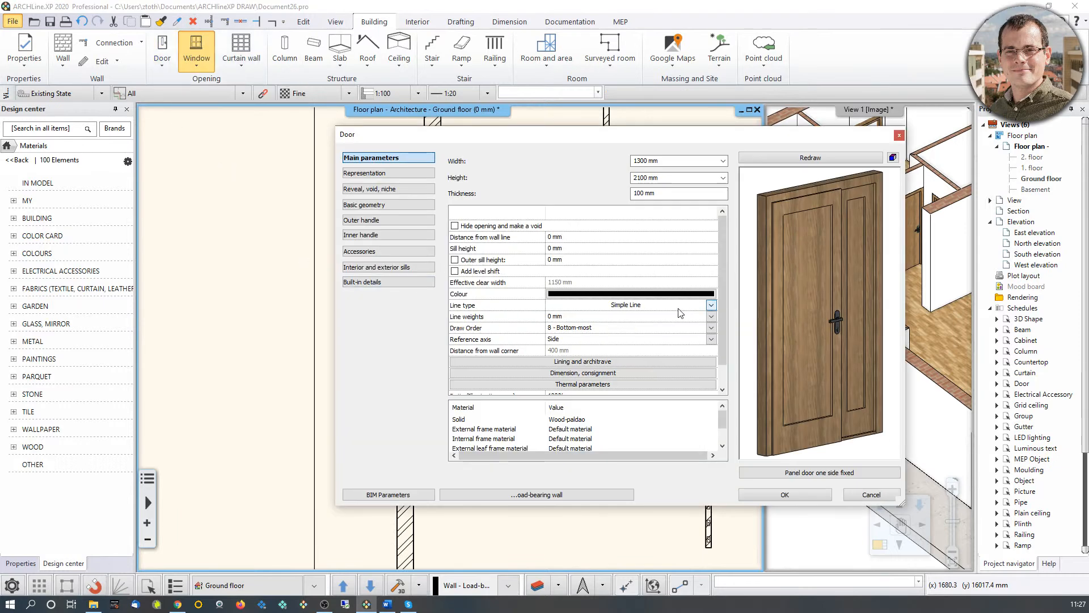
{"action": "left_click", "coordinate": [870, 476]}
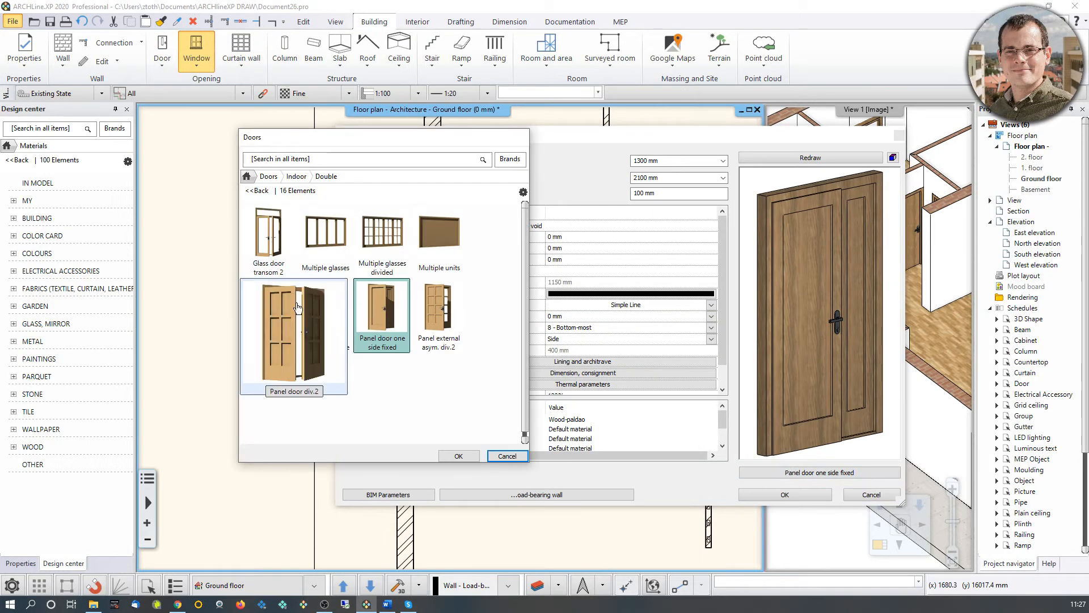
Step: Search the entire door library for "sliding" and look through the models
{"action": "left_click", "coordinate": [252, 179]}
{"action": "left_click", "coordinate": [308, 163]}
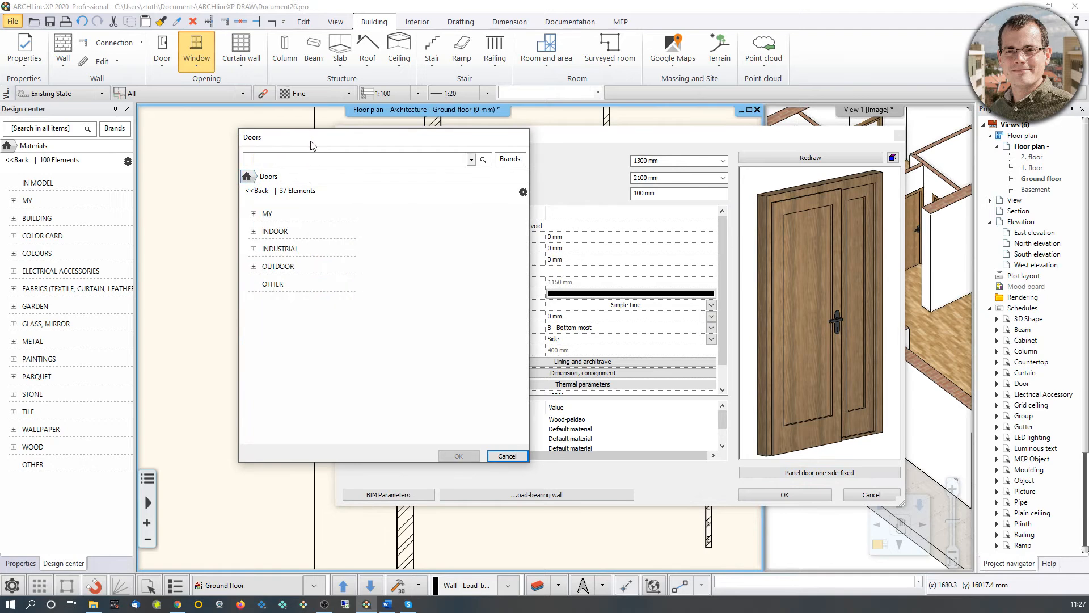
{"action": "type", "text": "sliding"}
{"action": "key", "text": "Return"}
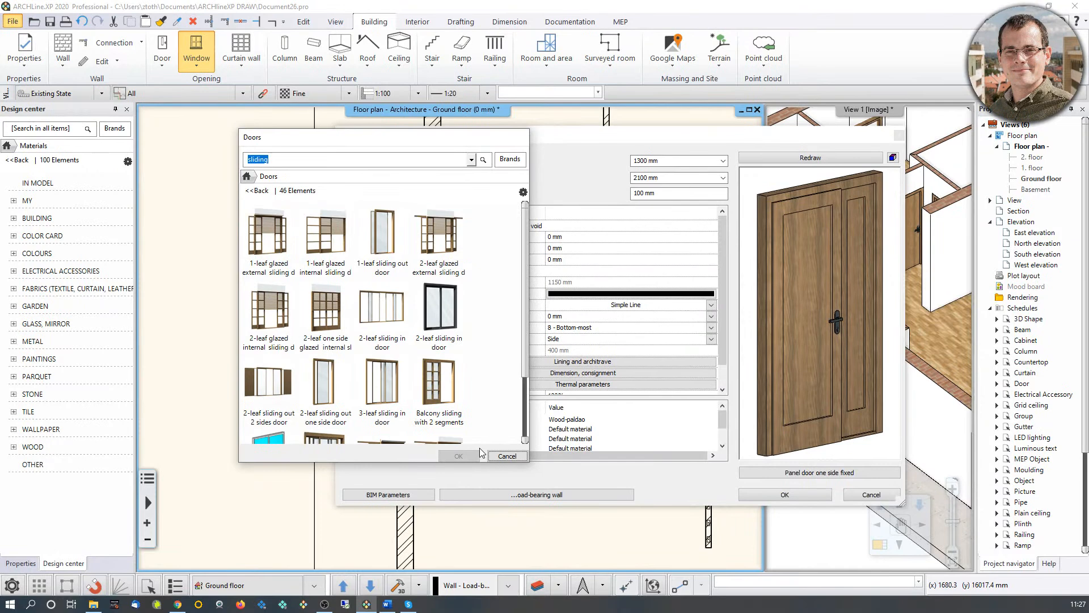
{"action": "scroll", "coordinate": [383, 323], "scroll_direction": "down", "scroll_amount": 2}
{"action": "key", "text": "alt+Tab"}
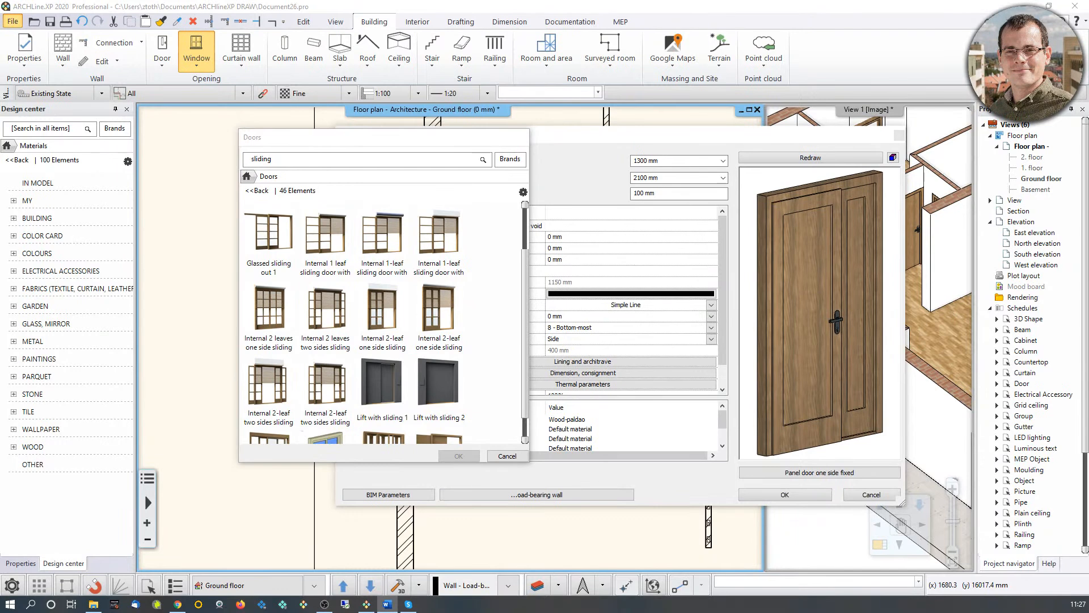
Step: Search the door library for "glass sliding in 1" and apply the Glass sliding in 1 model as the door type
{"action": "left_click", "coordinate": [281, 143]}
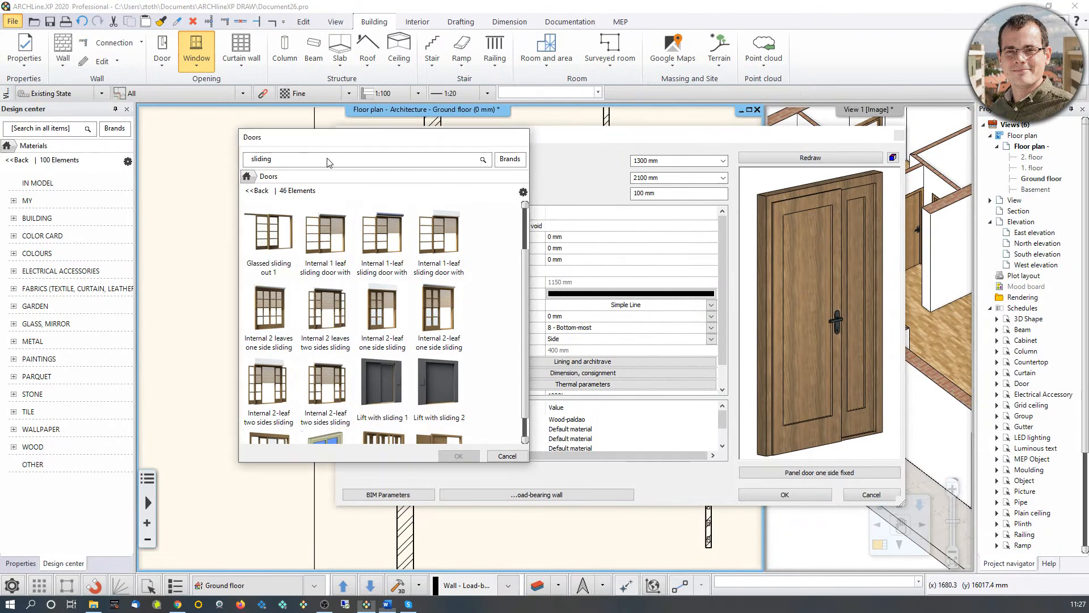
{"action": "type", "text": "glass"}
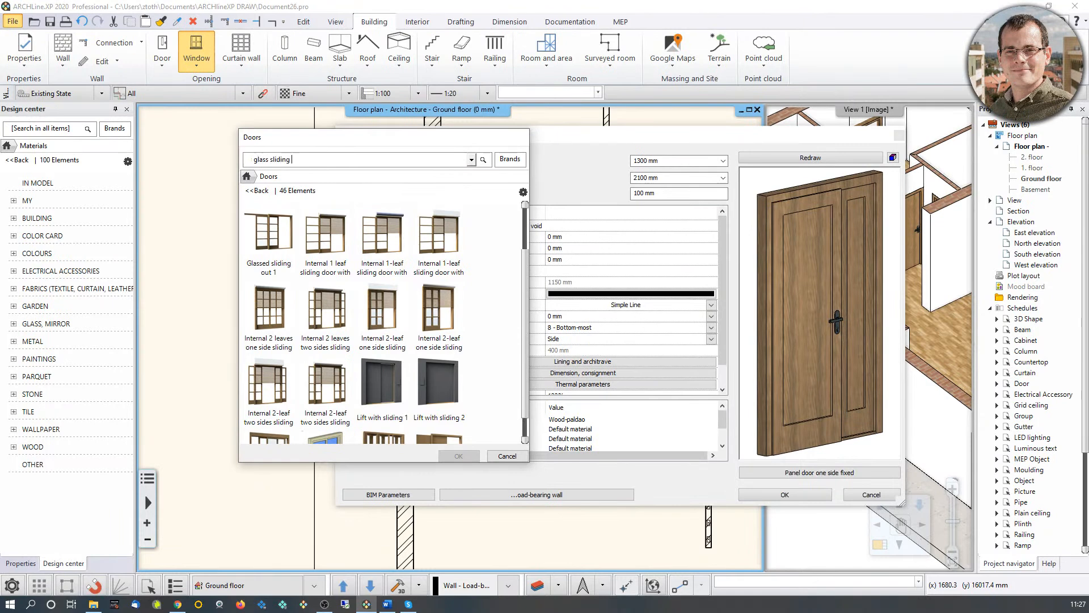
{"action": "type", "text": " sliding in 1"}
{"action": "key", "text": "Return"}
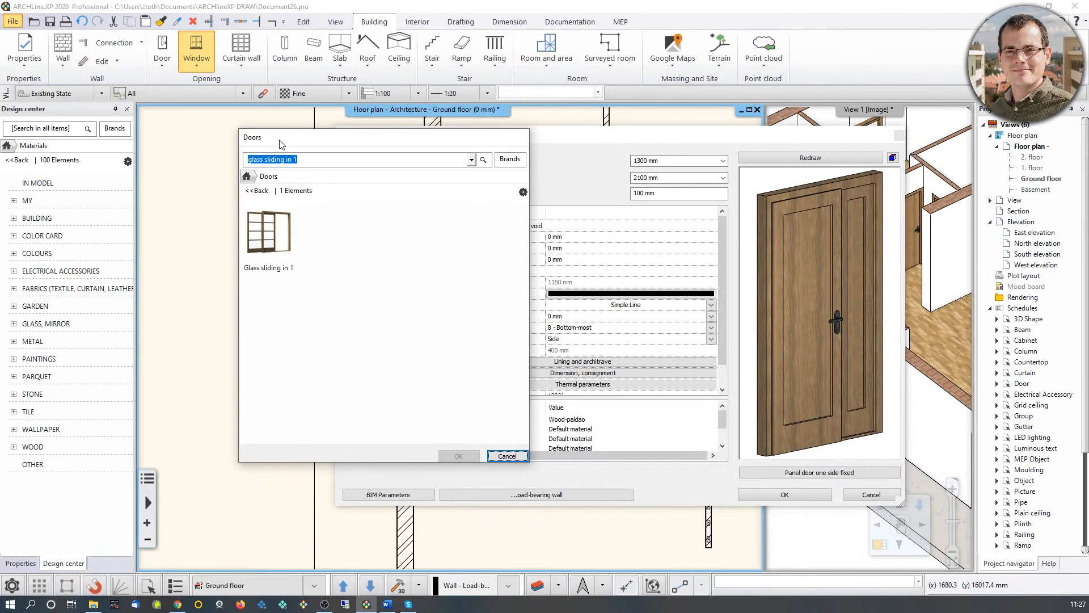
{"action": "left_click", "coordinate": [268, 233]}
{"action": "left_click", "coordinate": [461, 457]}
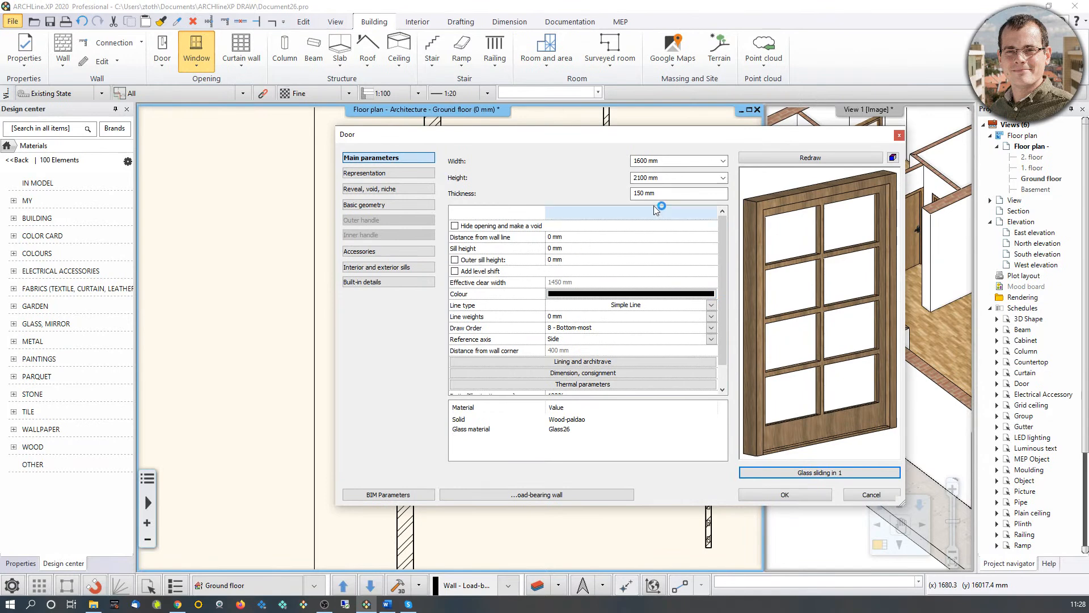
Step: Set the sliding door's distance from the wall line to 50 mm and accept the door settings
{"action": "left_click", "coordinate": [647, 238]}
{"action": "type", "text": "50"}
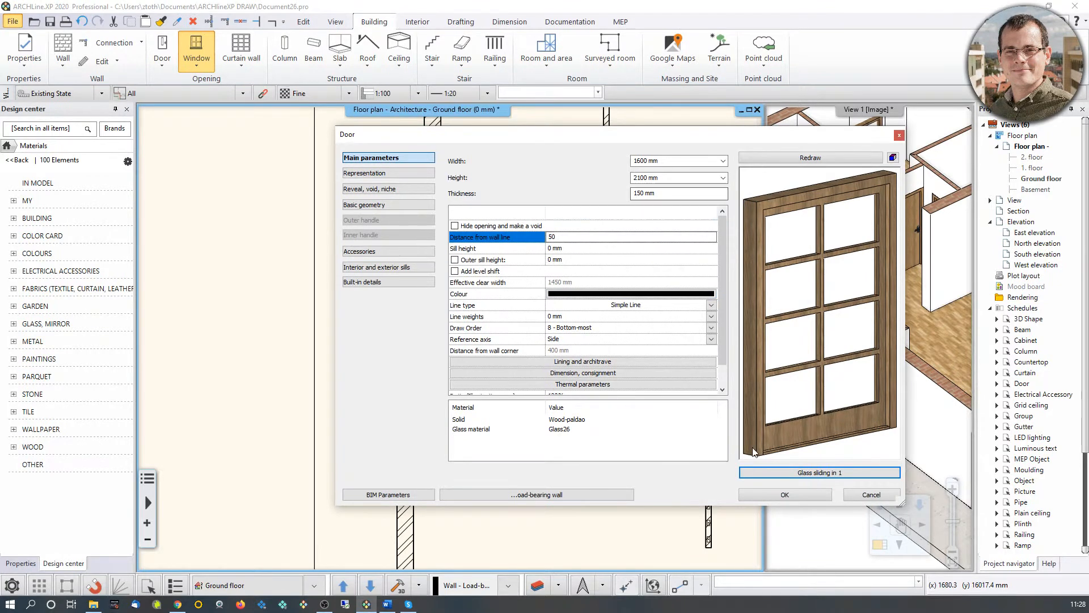
{"action": "left_click", "coordinate": [784, 494]}
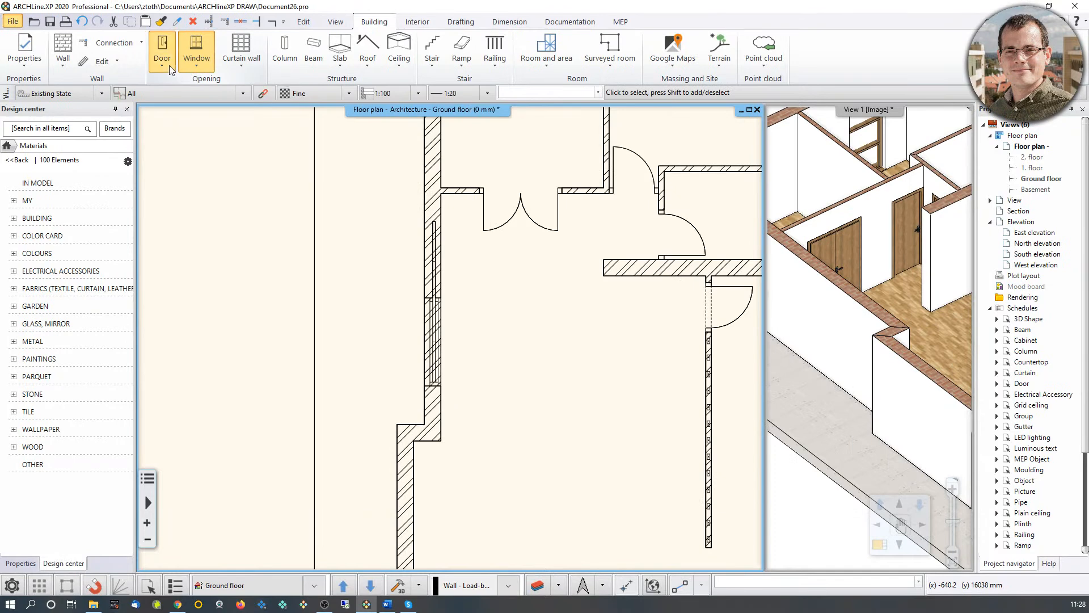
Step: Place the 1600 mm wide glass sliding door by two points across the marked opening in the first house's side wall
{"action": "left_click", "coordinate": [170, 68]}
{"action": "left_click", "coordinate": [193, 280]}
{"action": "left_click", "coordinate": [449, 371]}
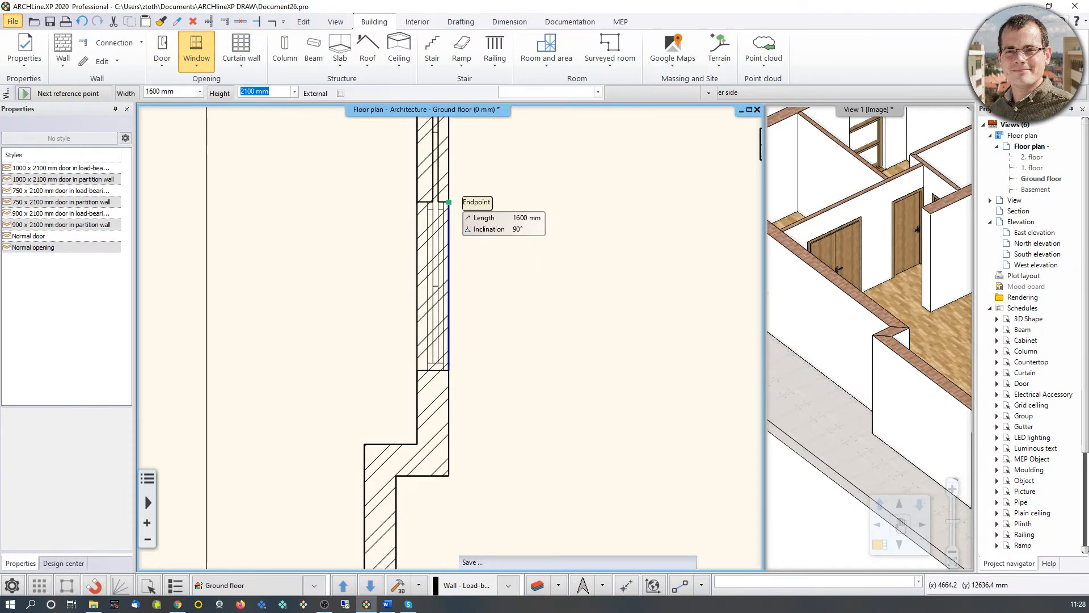
{"action": "left_click", "coordinate": [449, 202]}
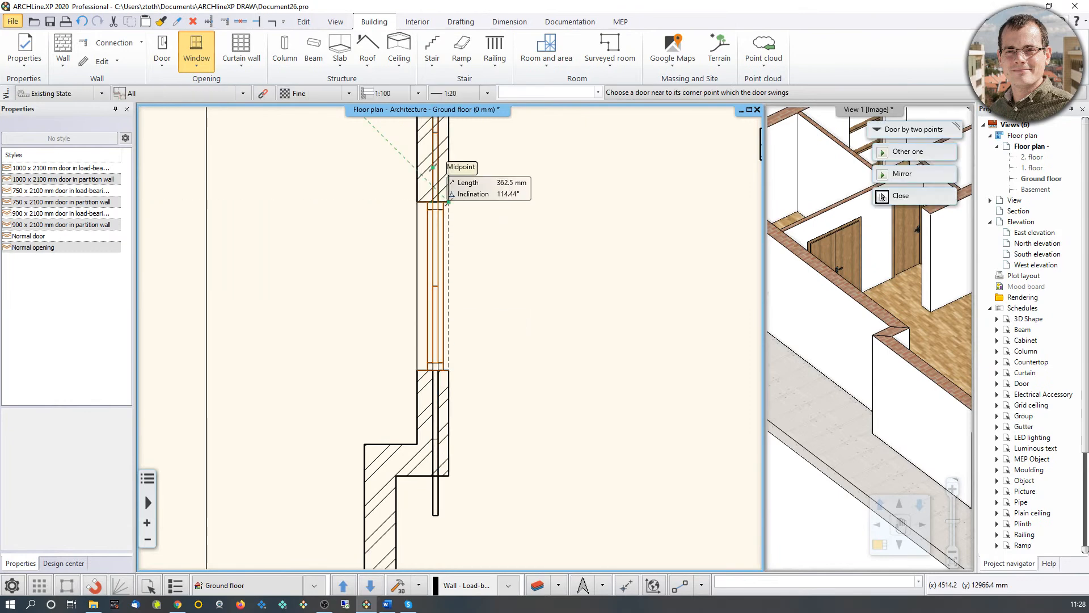
{"action": "left_click", "coordinate": [883, 196]}
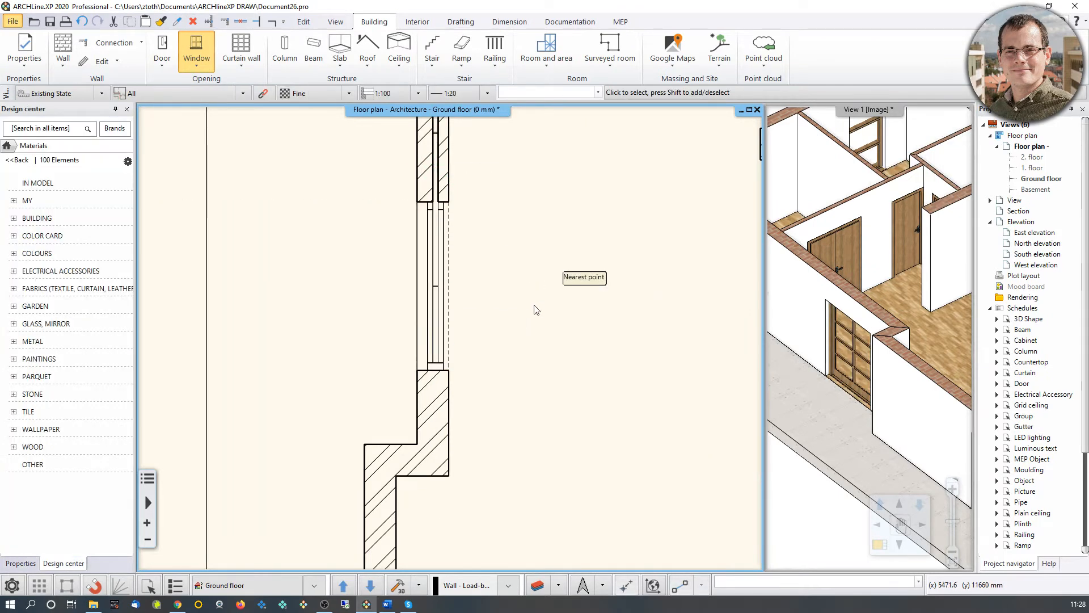
{"action": "left_click", "coordinate": [838, 306]}
{"action": "scroll", "coordinate": [851, 317], "scroll_direction": "down", "scroll_amount": 5}
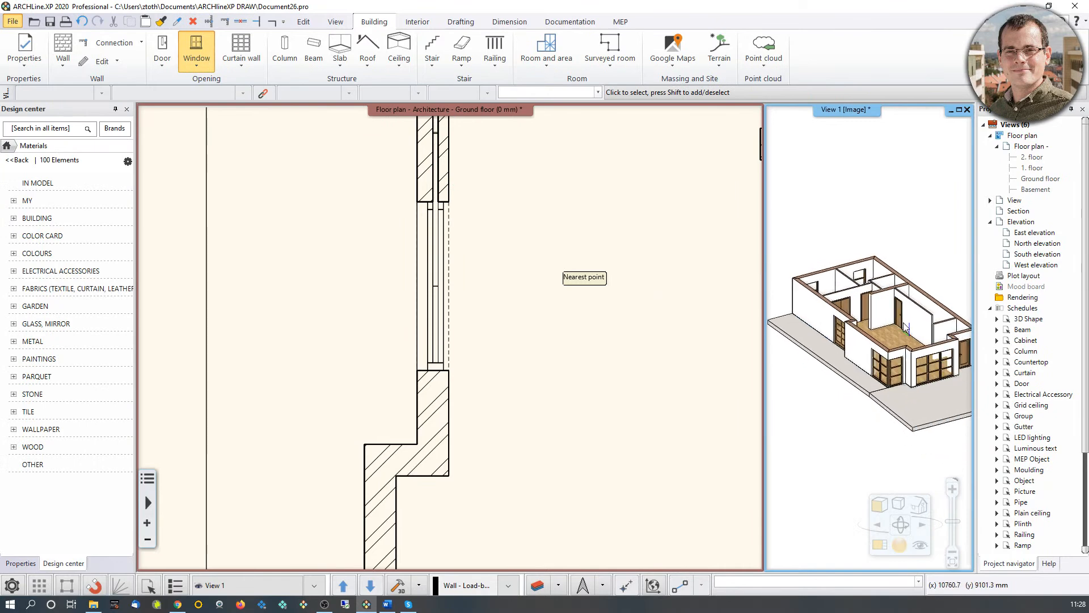
{"action": "middle_click_drag", "start_coordinate": [893, 338], "coordinate": [859, 353]}
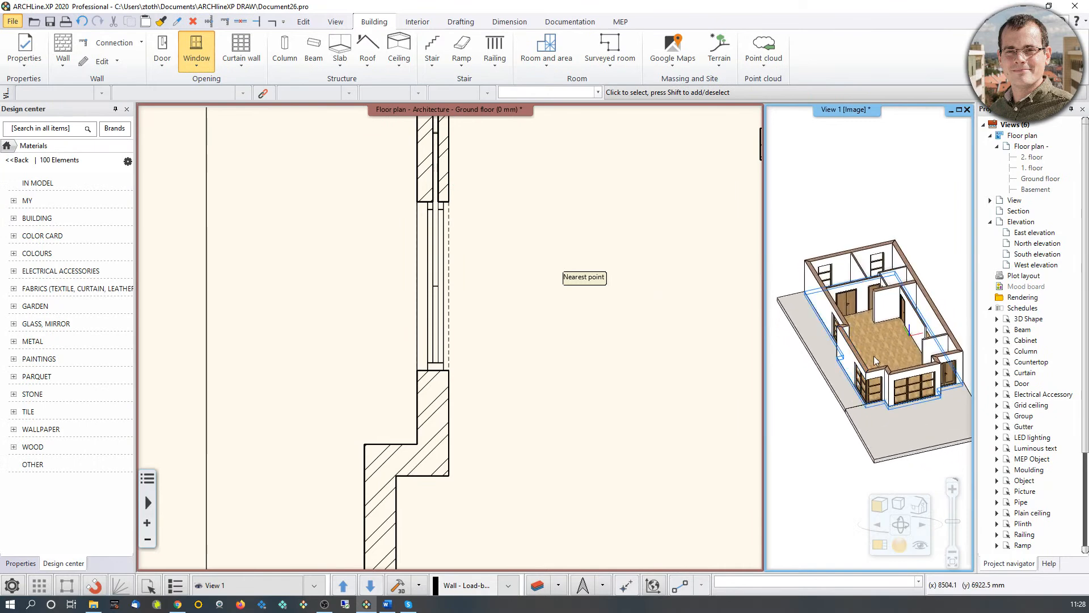
Step: Set the height of the 1300 mm wide front entrance door to 2400 mm in the 3D view and deselect it
{"action": "scroll", "coordinate": [870, 359], "scroll_direction": "up", "scroll_amount": 5}
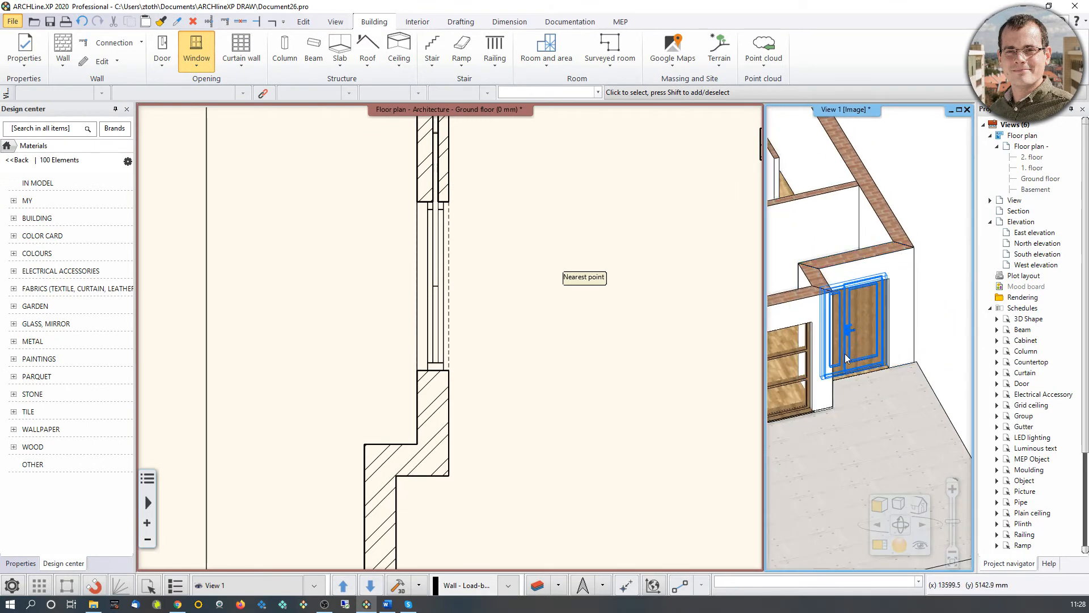
{"action": "scroll", "coordinate": [850, 318], "scroll_direction": "up", "scroll_amount": 3}
{"action": "middle_click_drag", "start_coordinate": [863, 331], "coordinate": [837, 286]}
{"action": "left_click", "coordinate": [836, 286]}
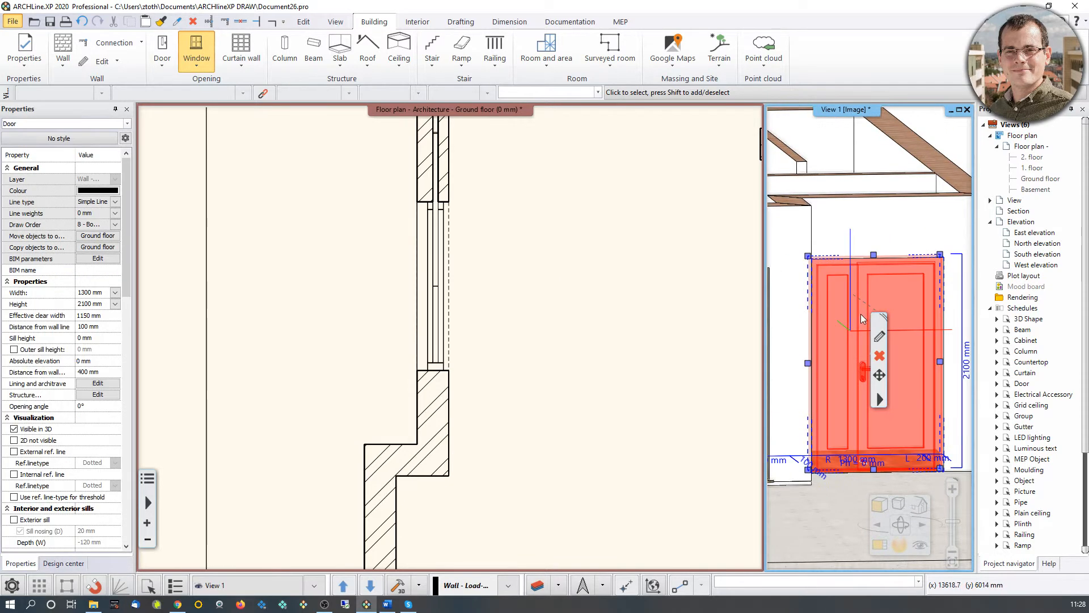
{"action": "middle_click_drag", "start_coordinate": [961, 377], "coordinate": [939, 378]}
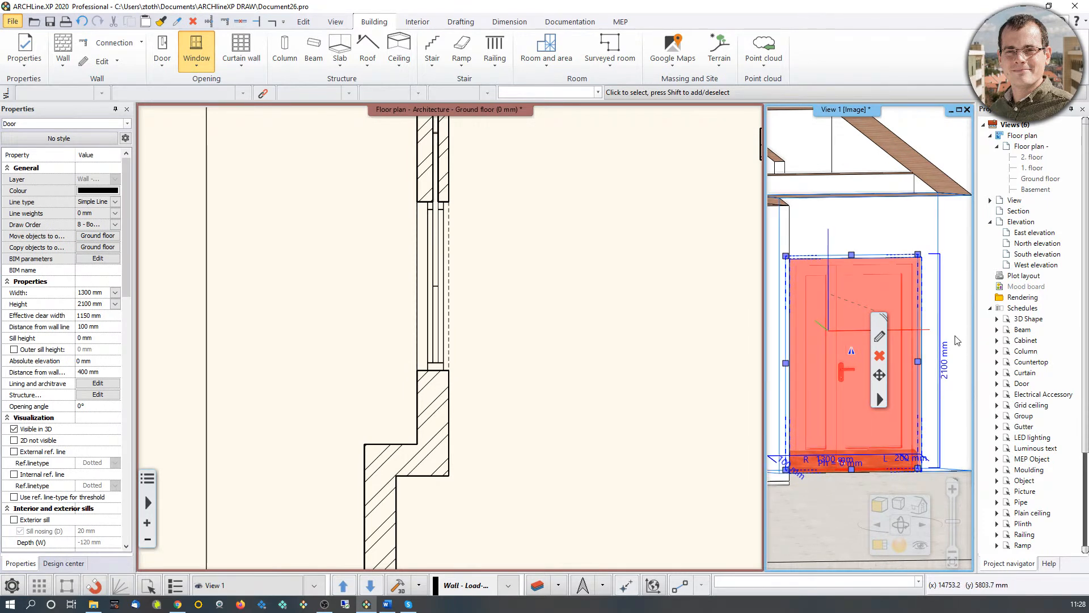
{"action": "left_click", "coordinate": [947, 371]}
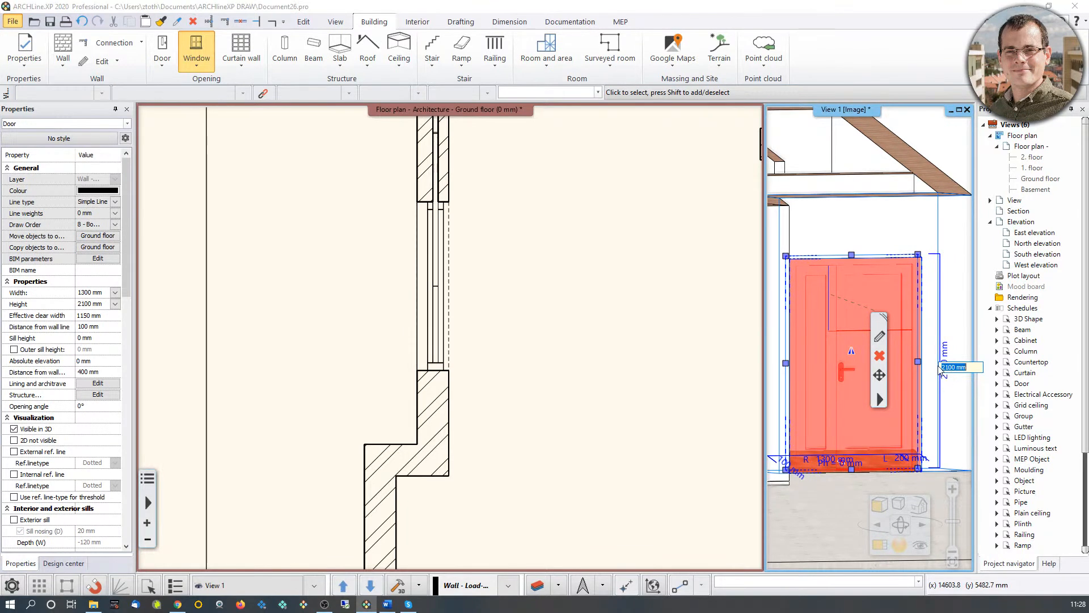
{"action": "type", "text": "2400"}
{"action": "key", "text": "Return"}
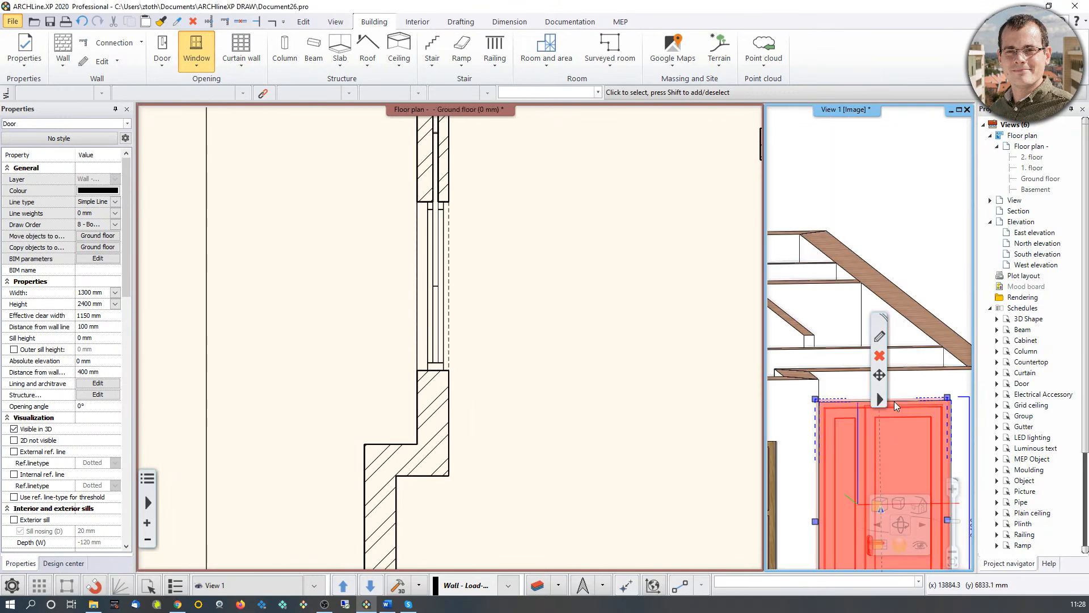
{"action": "middle_click_drag", "start_coordinate": [795, 292], "coordinate": [851, 206]}
{"action": "left_click", "coordinate": [849, 161]}
{"action": "middle_click_drag", "start_coordinate": [857, 279], "coordinate": [846, 318], "text": "shift"}
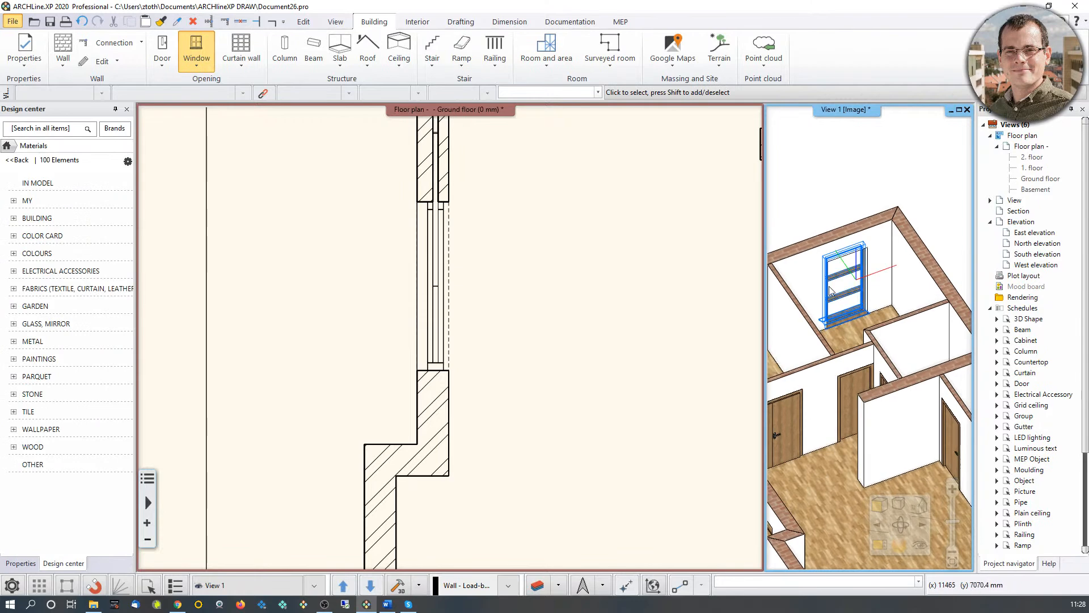
Step: Enlarge the 3D view and set the internal frame material of the rear wall's 1000 mm wide window to Bright_white
{"action": "left_click", "coordinate": [879, 545]}
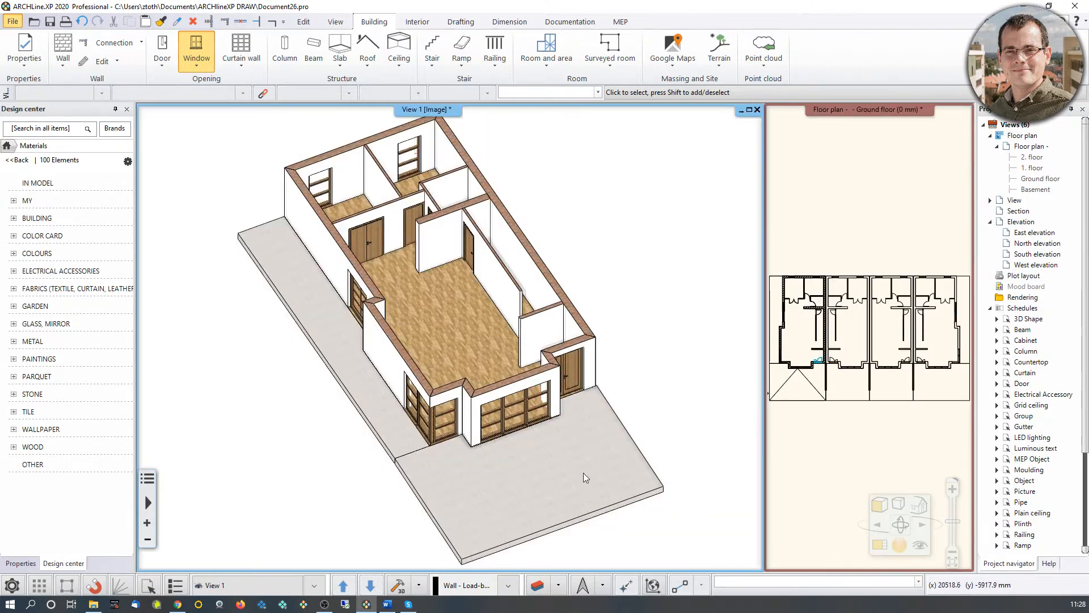
{"action": "scroll", "coordinate": [417, 206], "scroll_direction": "up", "scroll_amount": 7}
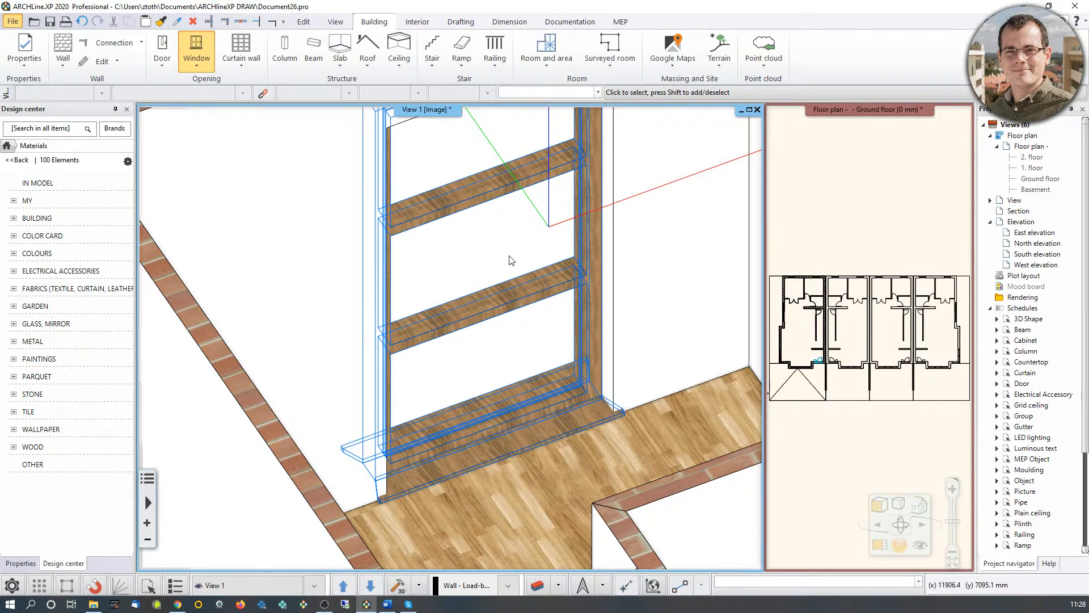
{"action": "left_click", "coordinate": [593, 282]}
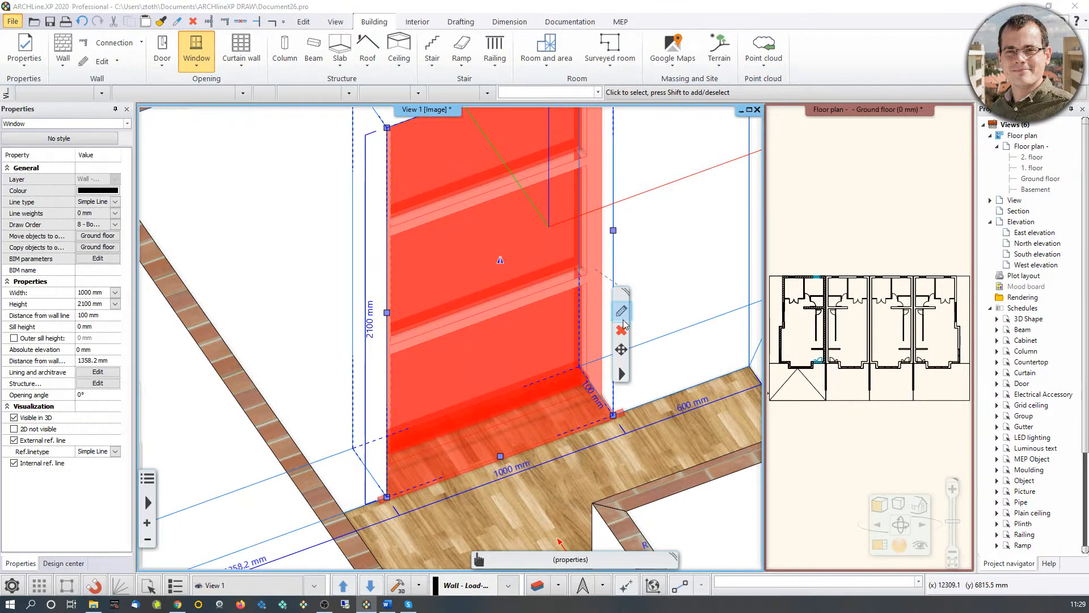
{"action": "left_click", "coordinate": [622, 312]}
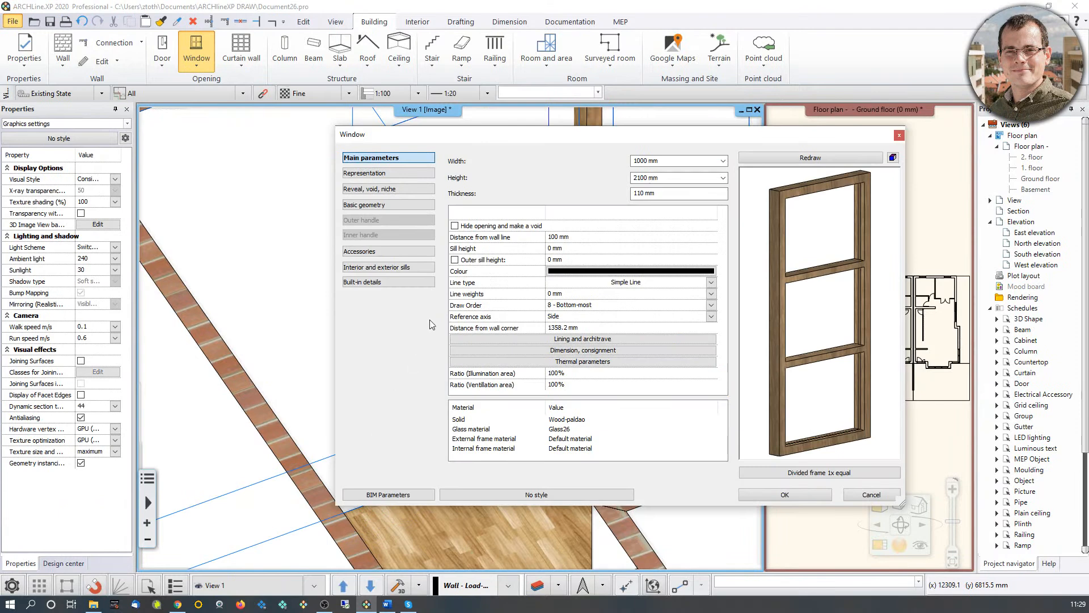
{"action": "double_click", "coordinate": [570, 449]}
{"action": "left_click", "coordinate": [351, 335]}
{"action": "left_click", "coordinate": [459, 456]}
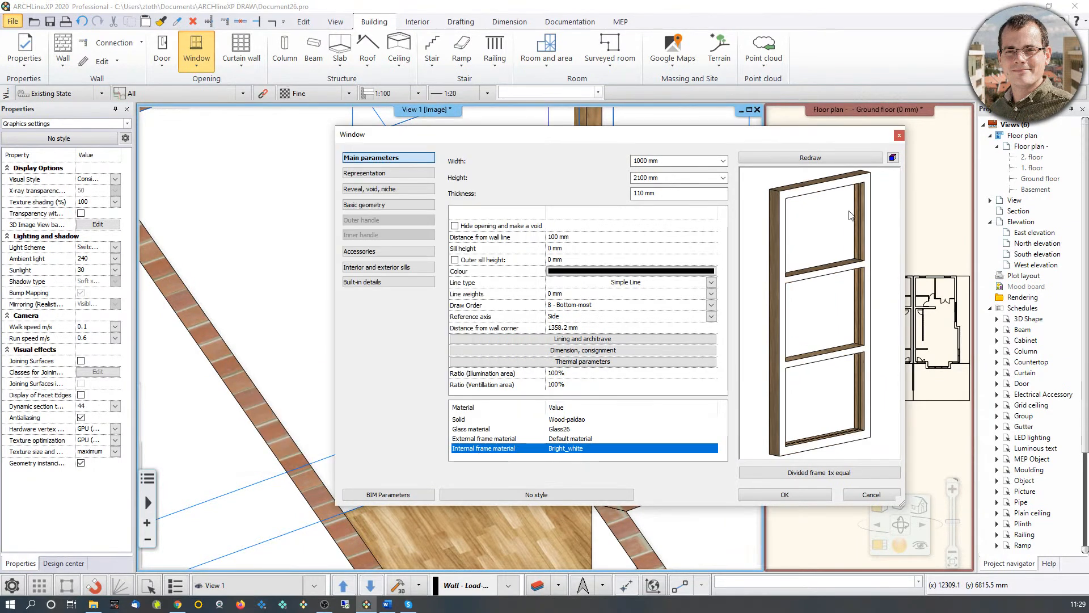
{"action": "left_click", "coordinate": [808, 496]}
Step: Examine the ground floor model in 3D from several angles, including the rear windows, corner window, side sliding door and front entrance
{"action": "scroll", "coordinate": [590, 404], "scroll_direction": "up", "scroll_amount": 3}
{"action": "scroll", "coordinate": [592, 404], "scroll_direction": "down", "scroll_amount": 4}
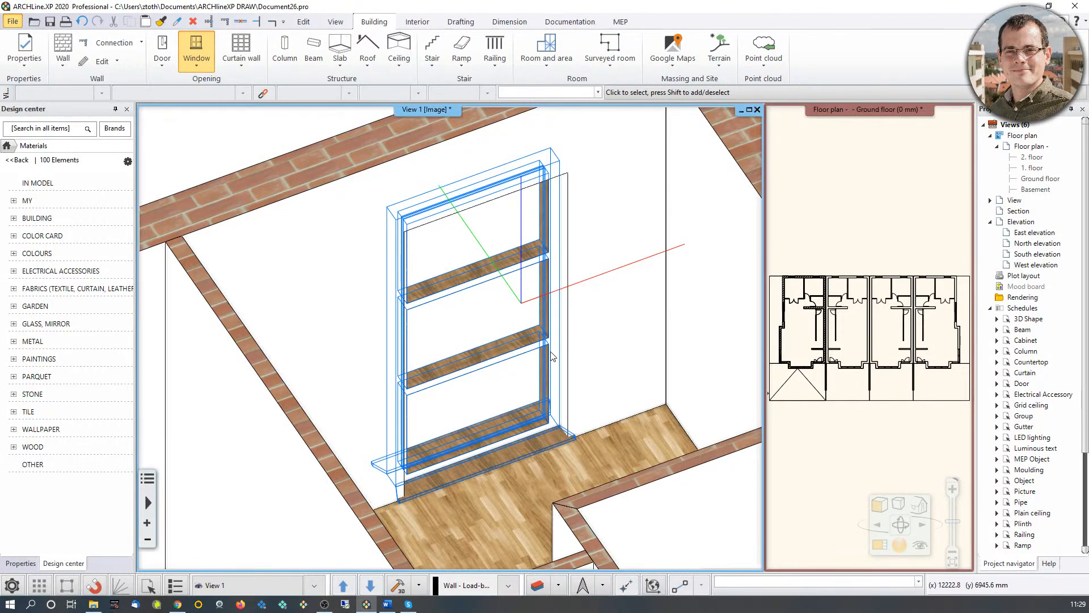
{"action": "scroll", "coordinate": [510, 374], "scroll_direction": "down", "scroll_amount": 5}
{"action": "scroll", "coordinate": [479, 392], "scroll_direction": "down", "scroll_amount": 10}
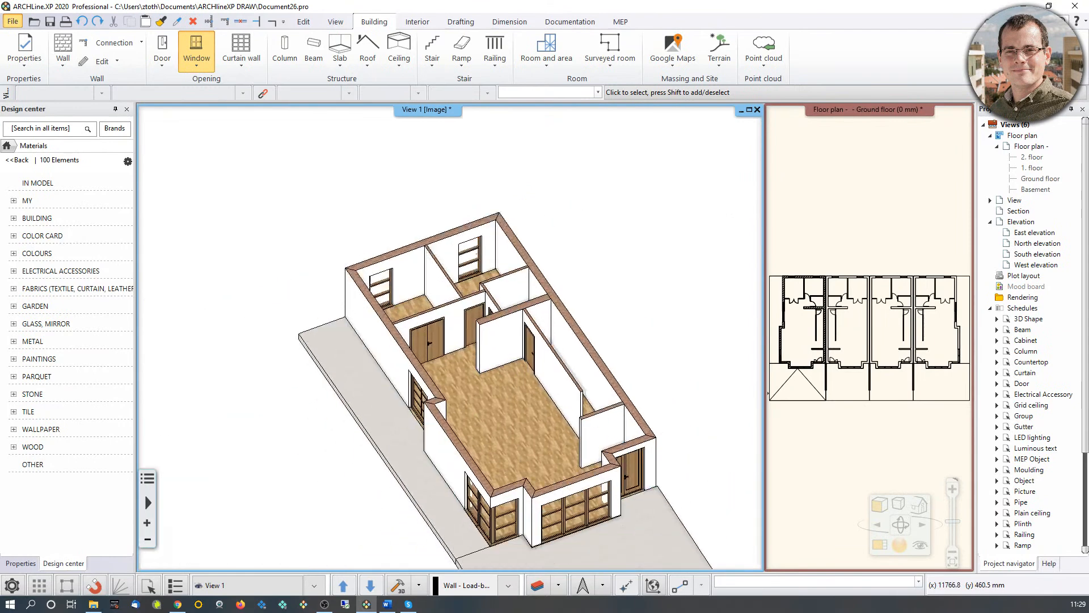
{"action": "middle_click_drag", "start_coordinate": [383, 405], "coordinate": [395, 403]}
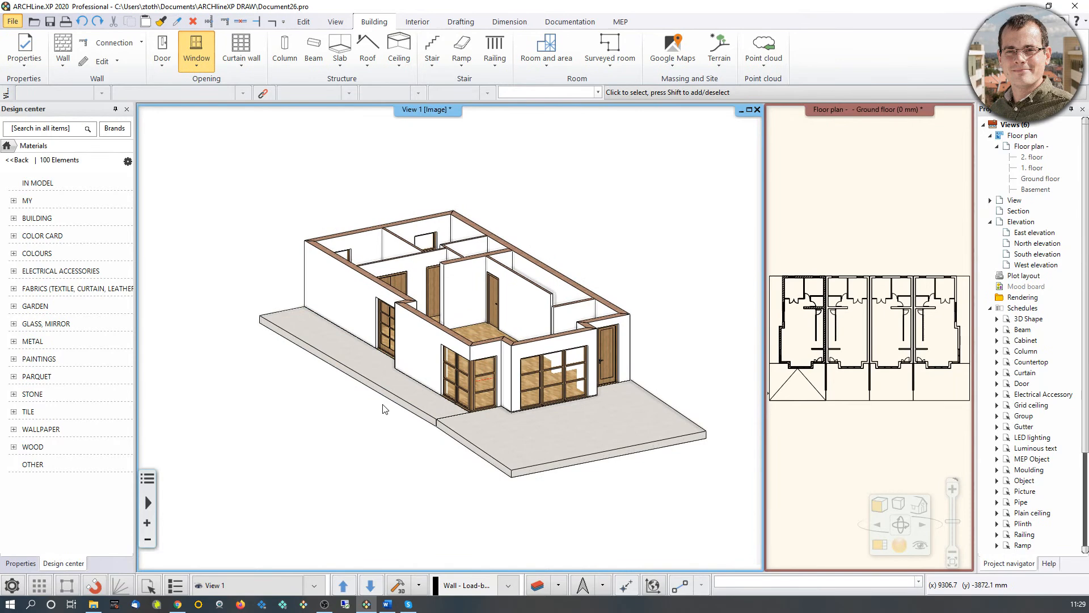
{"action": "scroll", "coordinate": [397, 397], "scroll_direction": "up", "scroll_amount": 10}
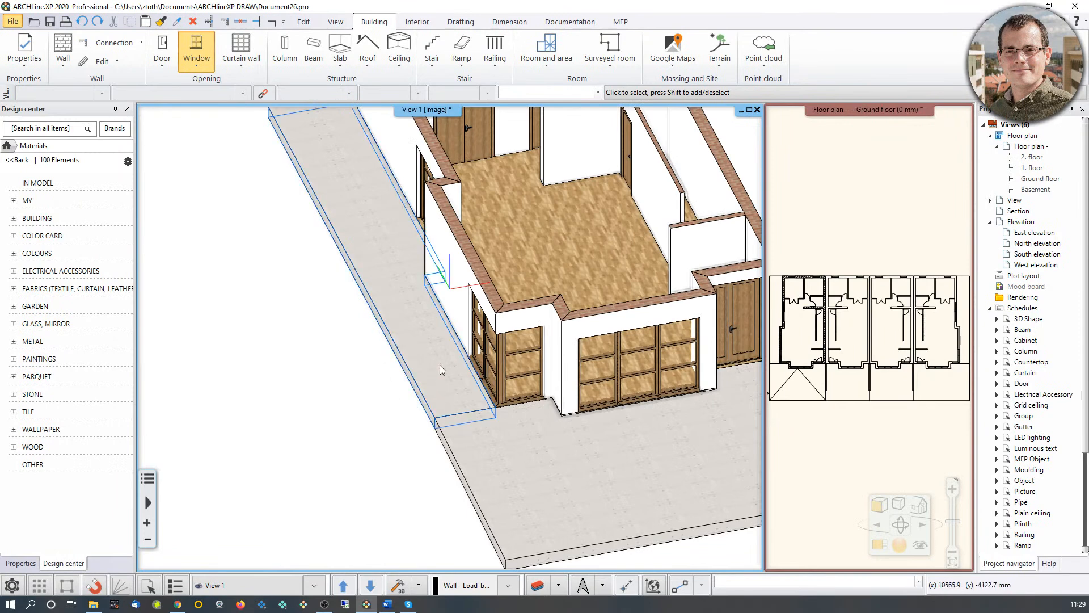
{"action": "scroll", "coordinate": [436, 363], "scroll_direction": "up", "scroll_amount": 4}
{"action": "scroll", "coordinate": [436, 359], "scroll_direction": "down", "scroll_amount": 5}
{"action": "middle_click_drag", "start_coordinate": [577, 457], "coordinate": [536, 456]}
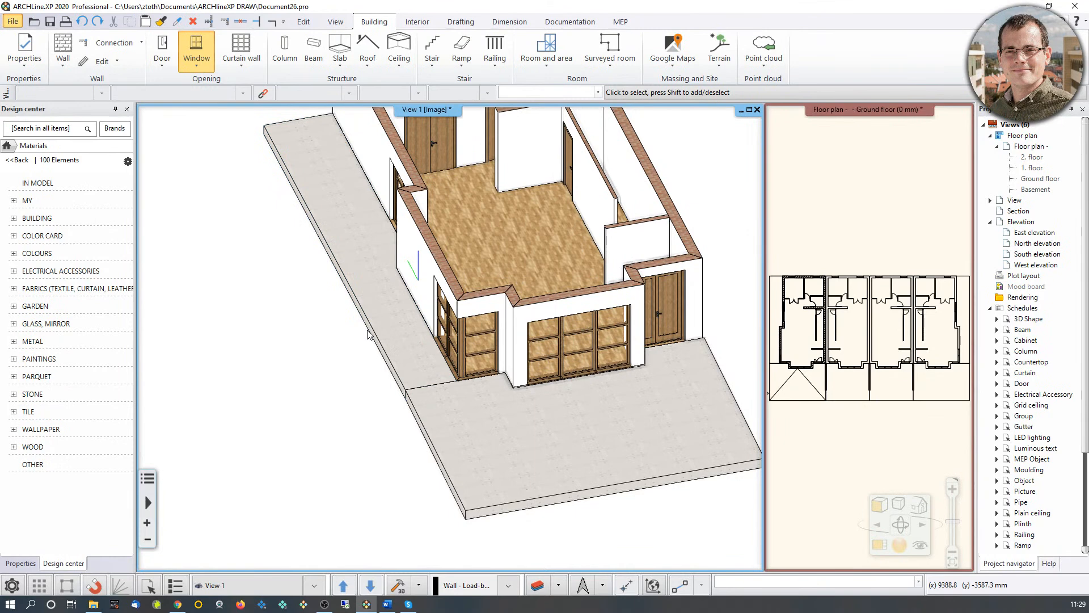
{"action": "middle_click_drag", "start_coordinate": [411, 312], "coordinate": [416, 346]}
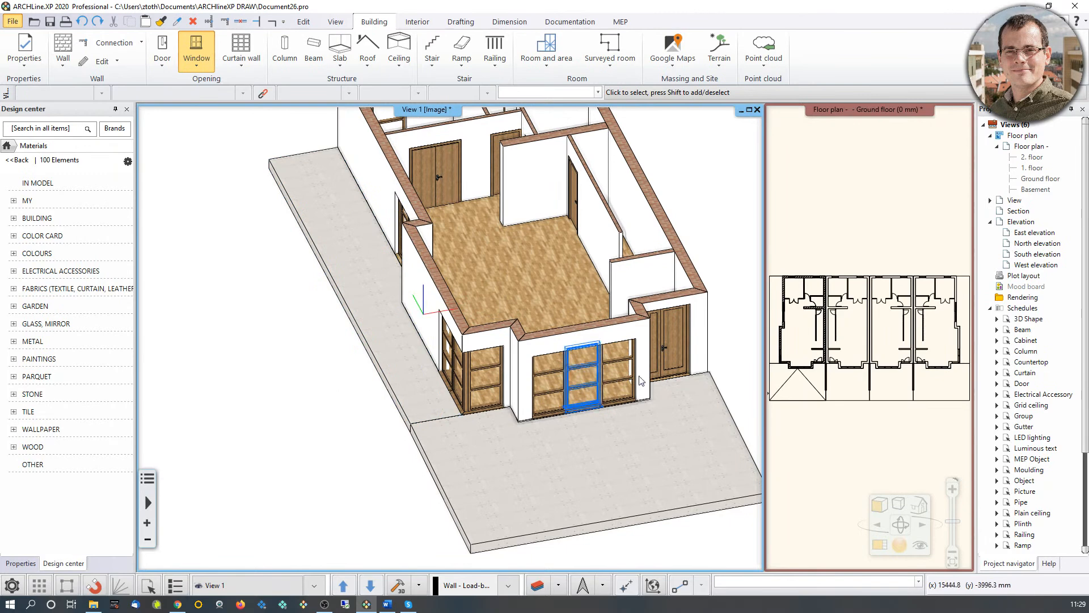
{"action": "middle_click_drag", "start_coordinate": [851, 255], "coordinate": [863, 264]}
Step: Bring the ground floor plan into the main view in place of the 3D view
{"action": "left_click", "coordinate": [880, 546]}
{"action": "scroll", "coordinate": [341, 274], "scroll_direction": "up", "scroll_amount": 5}
{"action": "middle_click_drag", "start_coordinate": [412, 322], "coordinate": [412, 297]}
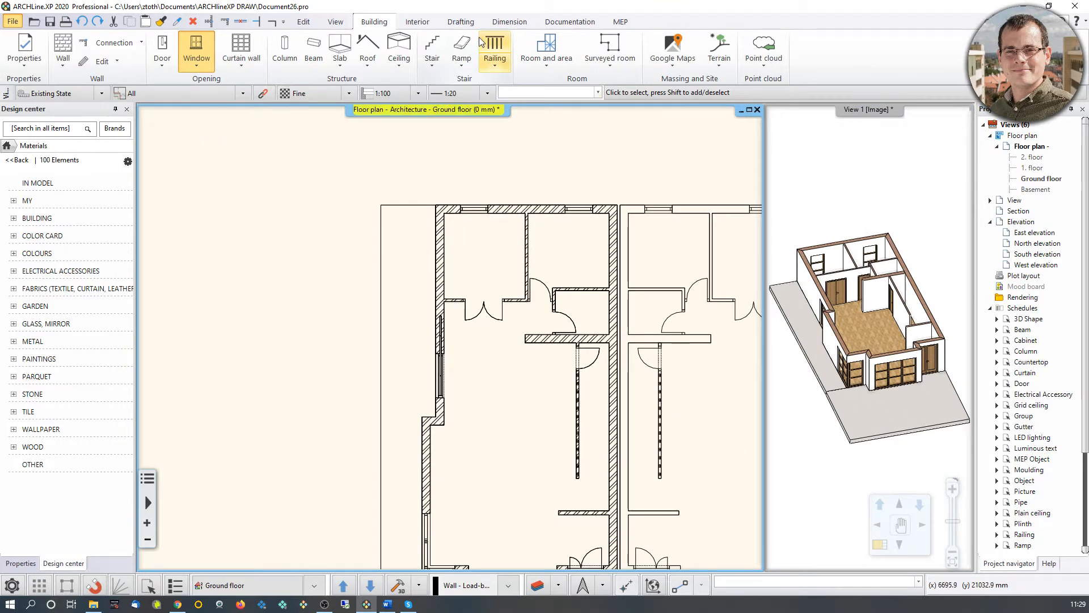
{"action": "left_click", "coordinate": [561, 24]}
{"action": "left_click", "coordinate": [401, 67]}
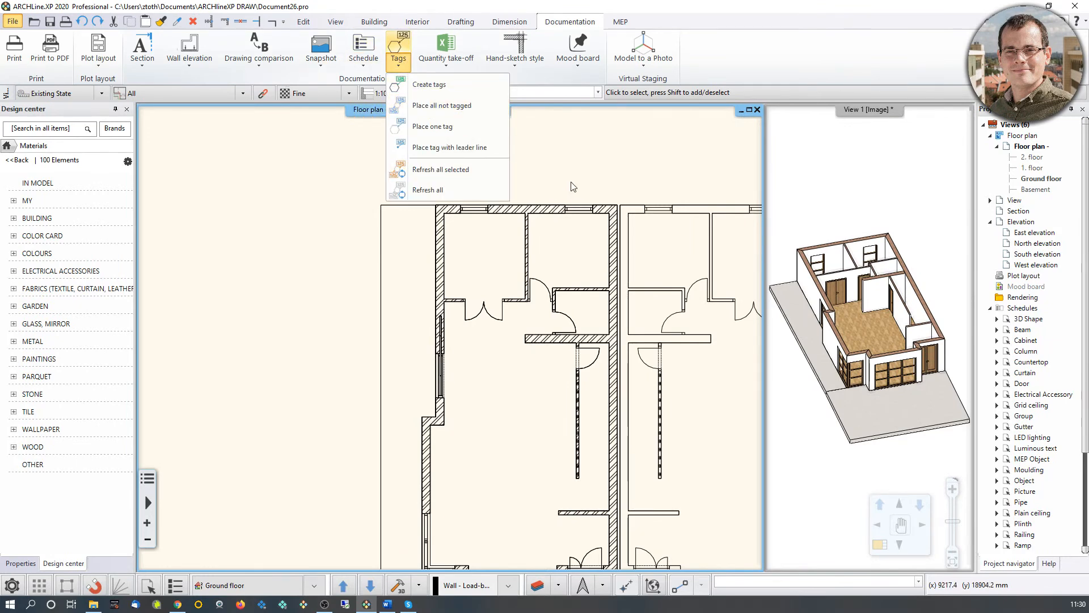
{"action": "left_click", "coordinate": [640, 151]}
{"action": "scroll", "coordinate": [572, 247], "scroll_direction": "down", "scroll_amount": 1}
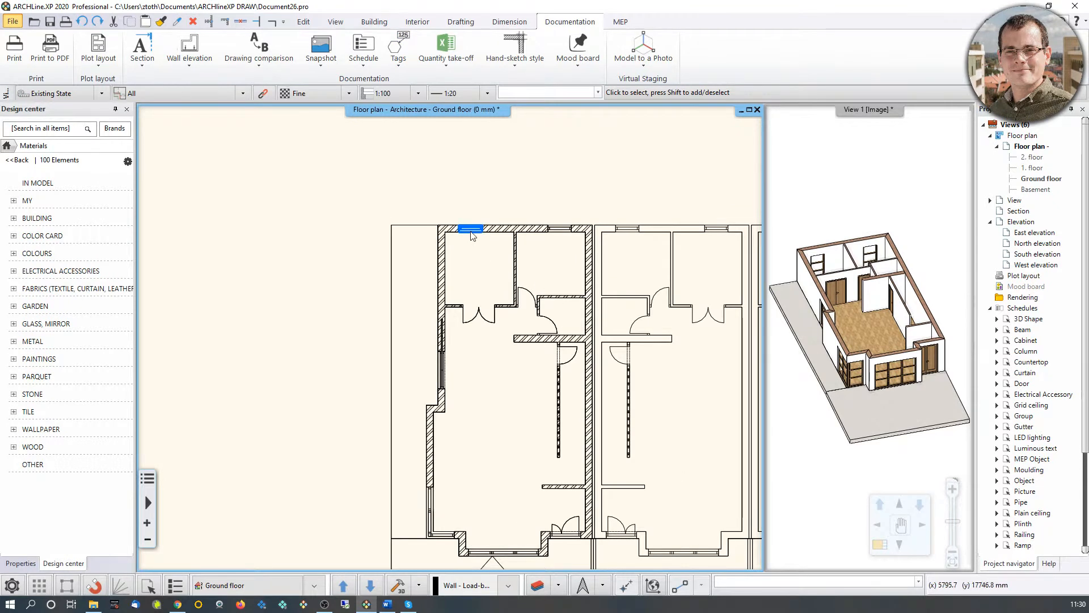
{"action": "scroll", "coordinate": [447, 437], "scroll_direction": "up", "scroll_amount": 2}
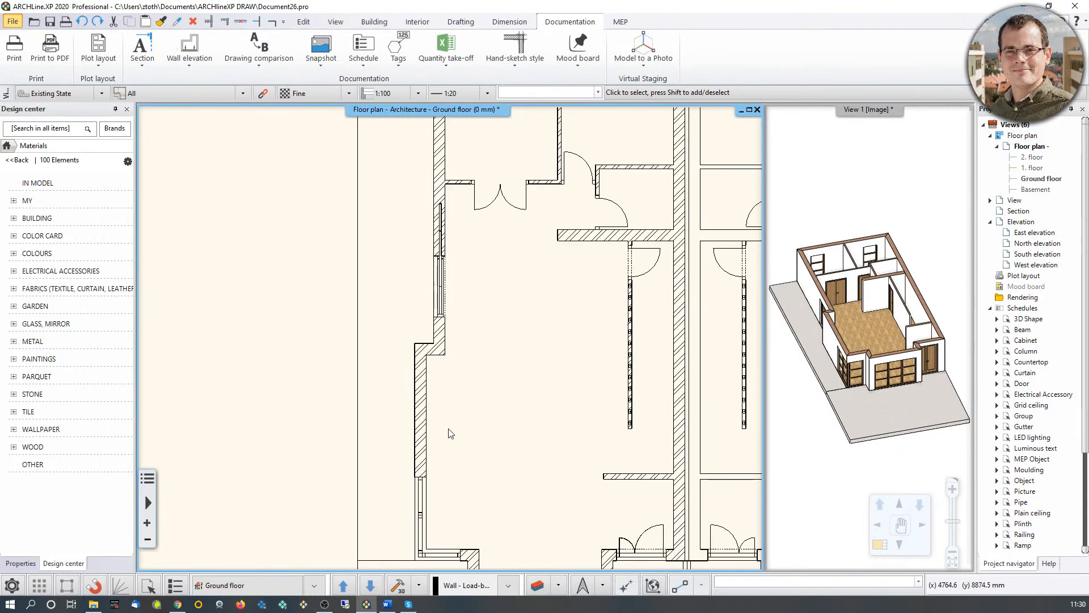
Step: Turn off the layers in the elata_nova_START-2D layer filter so only the first house stays in the plan
{"action": "left_click", "coordinate": [539, 588]}
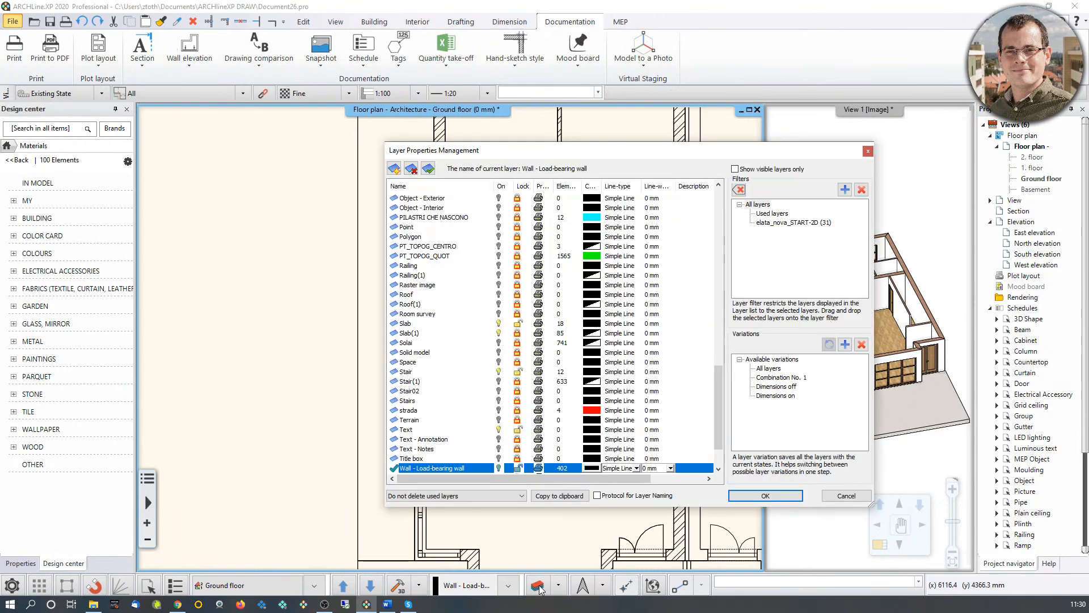
{"action": "left_click", "coordinate": [812, 224]}
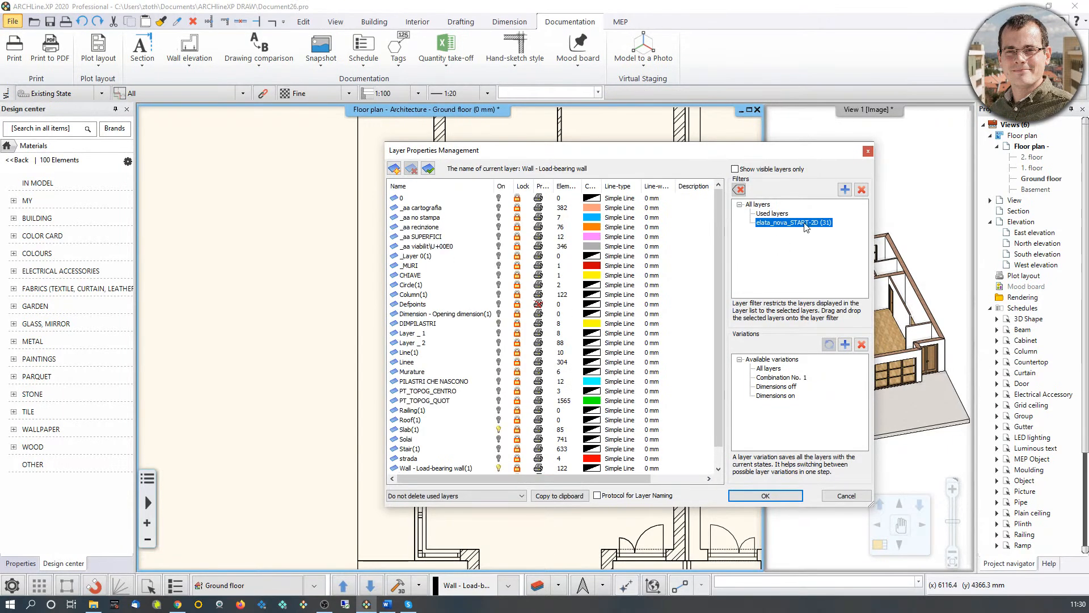
{"action": "right_click", "coordinate": [810, 220]}
{"action": "left_click", "coordinate": [834, 240]}
{"action": "scroll", "coordinate": [417, 427], "scroll_direction": "down", "scroll_amount": 2}
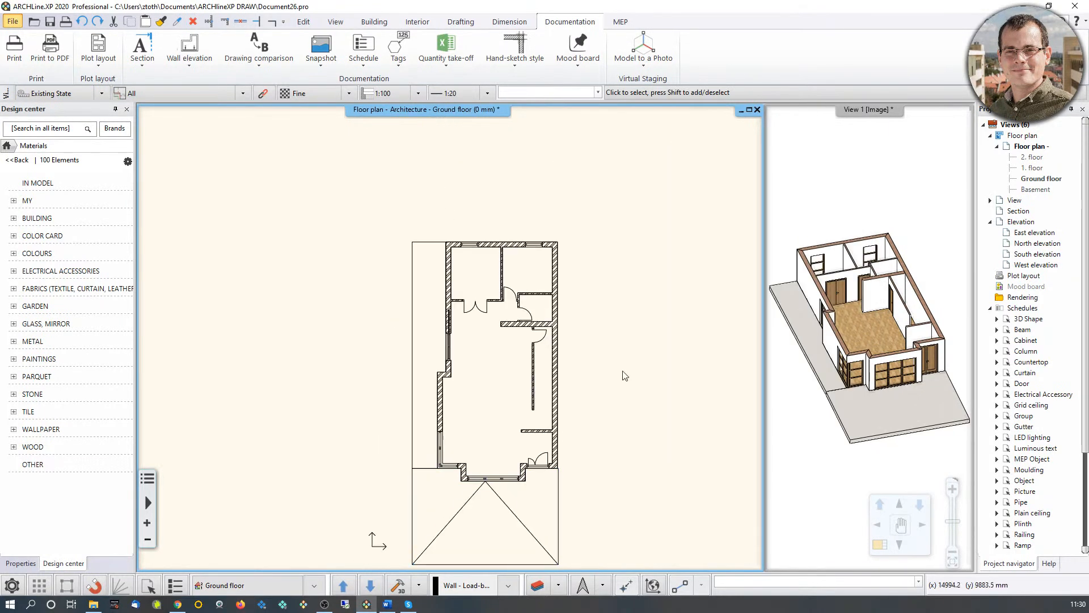
Step: Place a single Slab tag from the architectural elements on the narrow slab running along the house's outer side wall
{"action": "scroll", "coordinate": [352, 278], "scroll_direction": "up", "scroll_amount": 2}
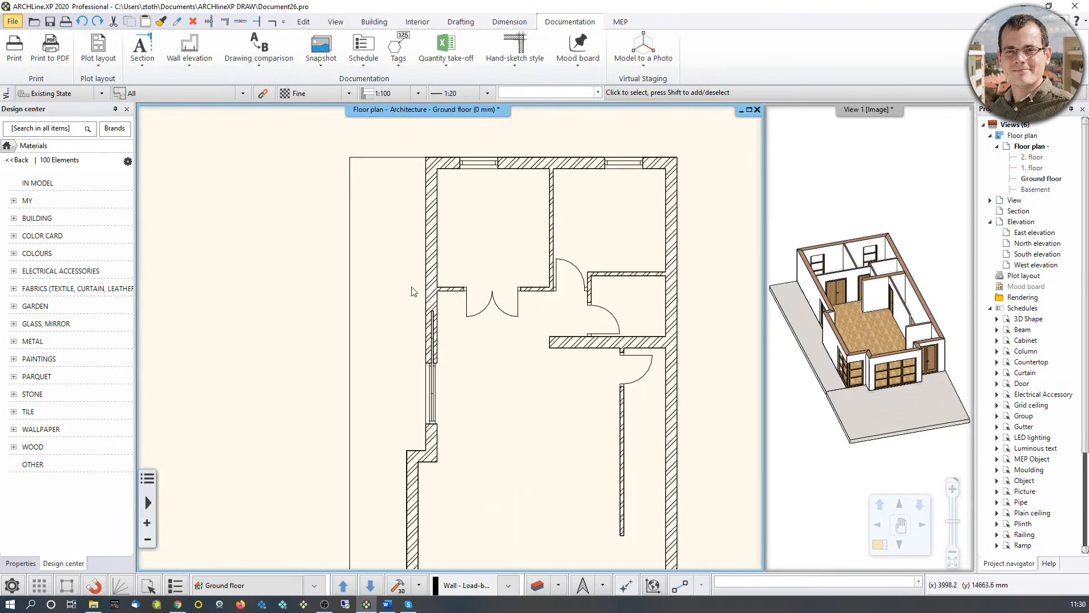
{"action": "left_click", "coordinate": [401, 67]}
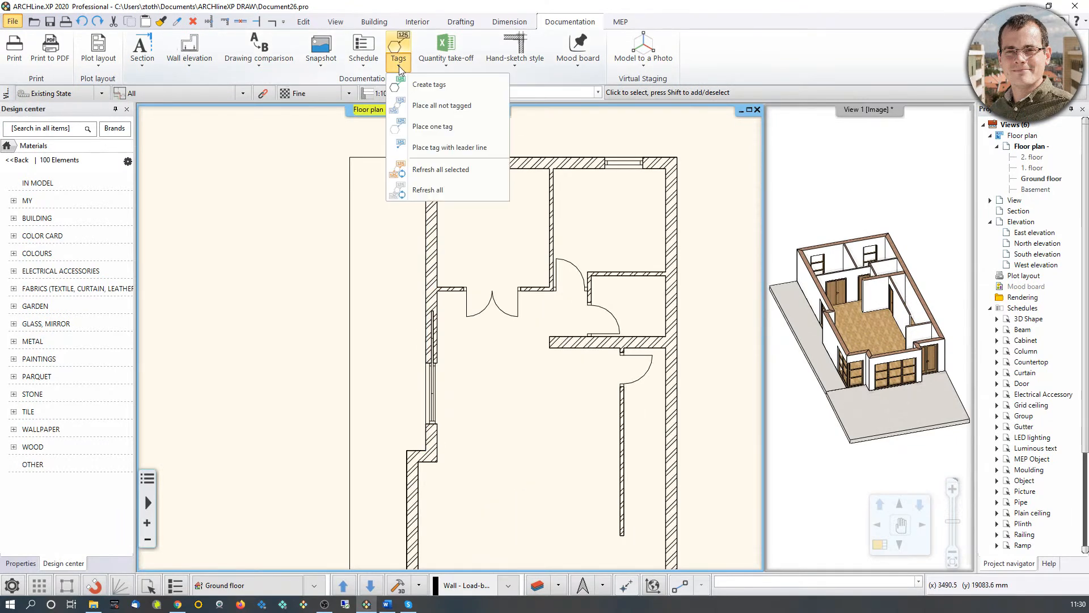
{"action": "left_click", "coordinate": [428, 127]}
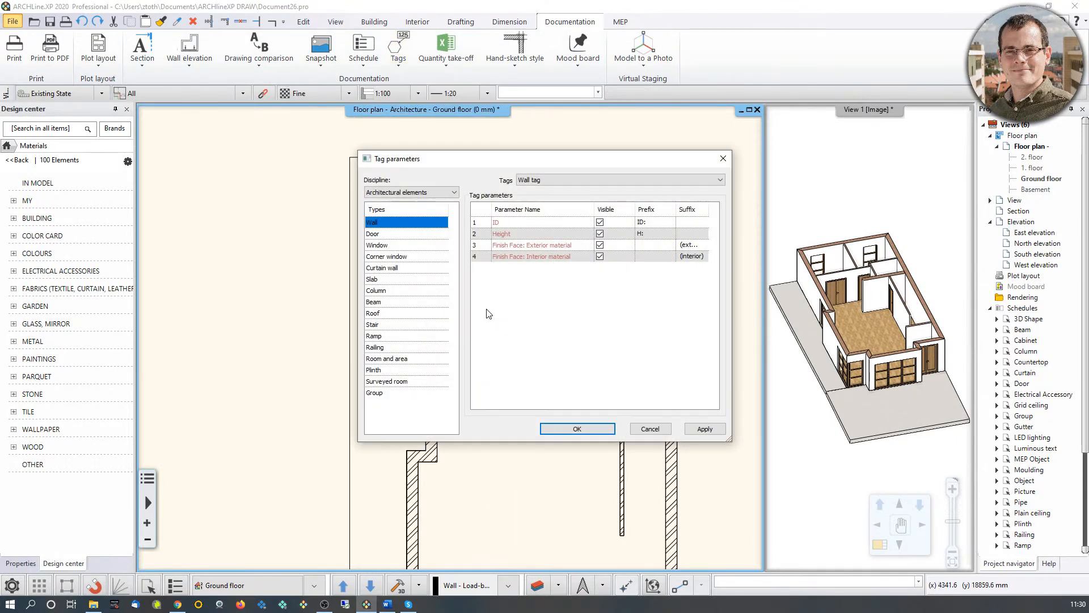
{"action": "left_click", "coordinate": [374, 279]}
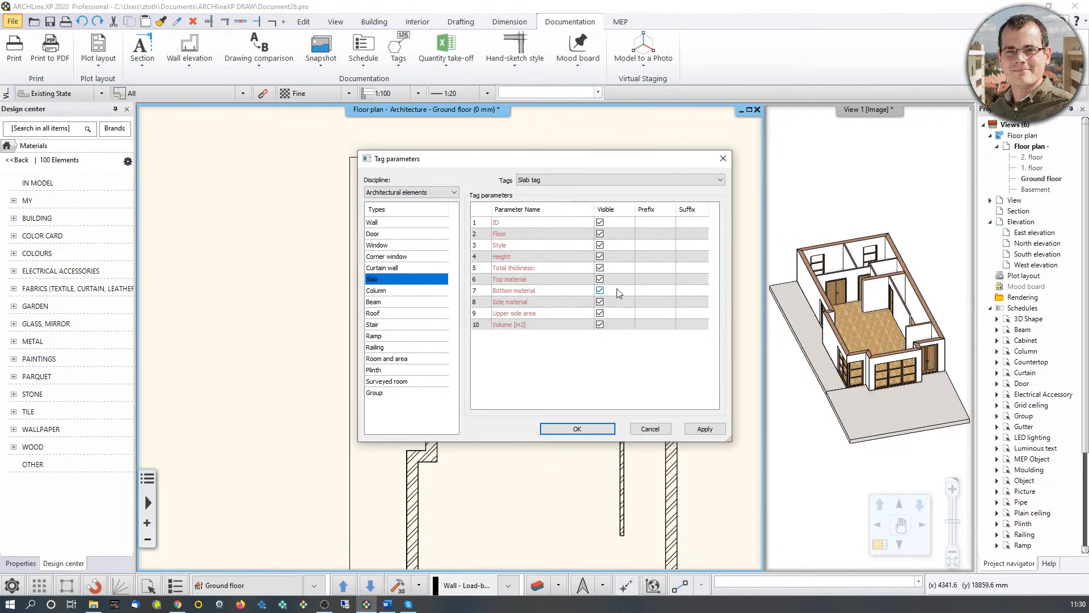
{"action": "left_click", "coordinate": [429, 193]}
{"action": "left_click", "coordinate": [420, 203]}
{"action": "left_click", "coordinate": [589, 428]}
{"action": "left_click", "coordinate": [350, 353]}
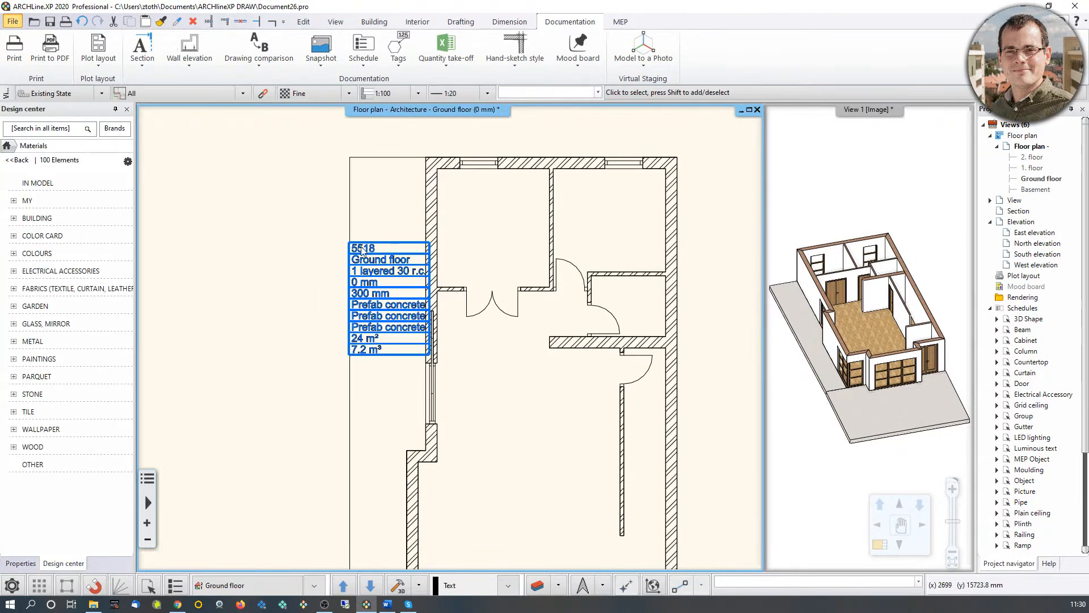
Step: Move the slab tag outside the building outline, into the empty area beside the narrow side slab
{"action": "left_click", "coordinate": [380, 307]}
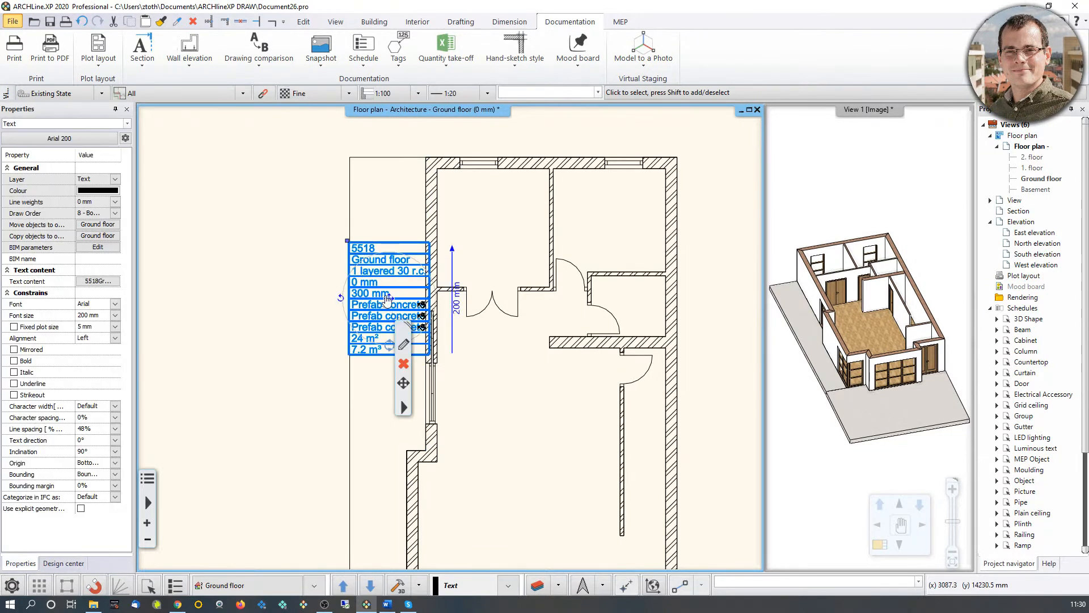
{"action": "left_click", "coordinate": [389, 298]}
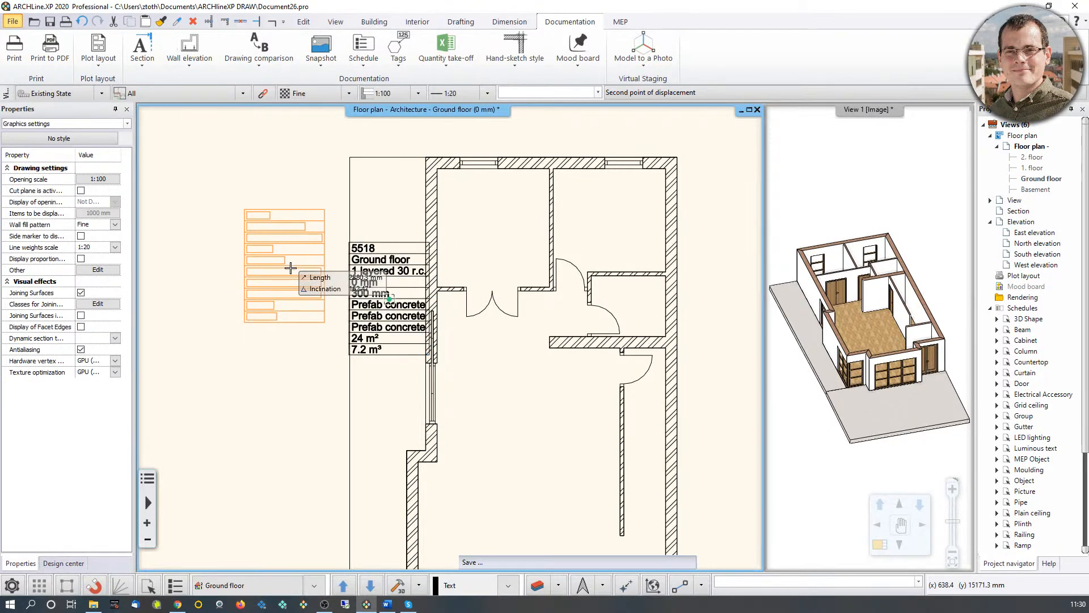
{"action": "left_click", "coordinate": [274, 329]}
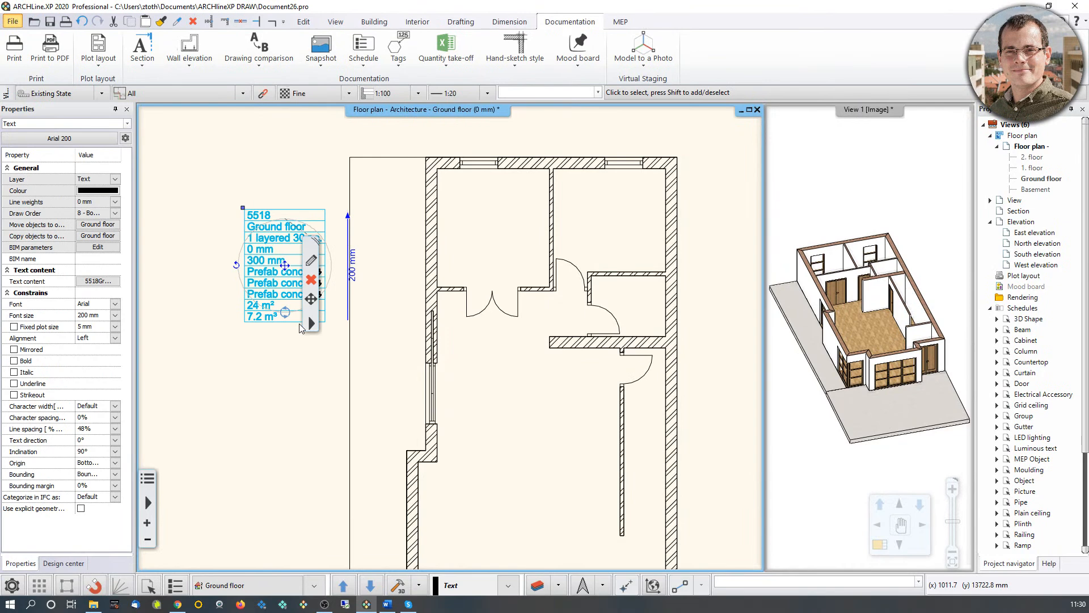
Step: Add a pointer line from the slab tag to the outer edge of the side slab
{"action": "right_click", "coordinate": [298, 323]}
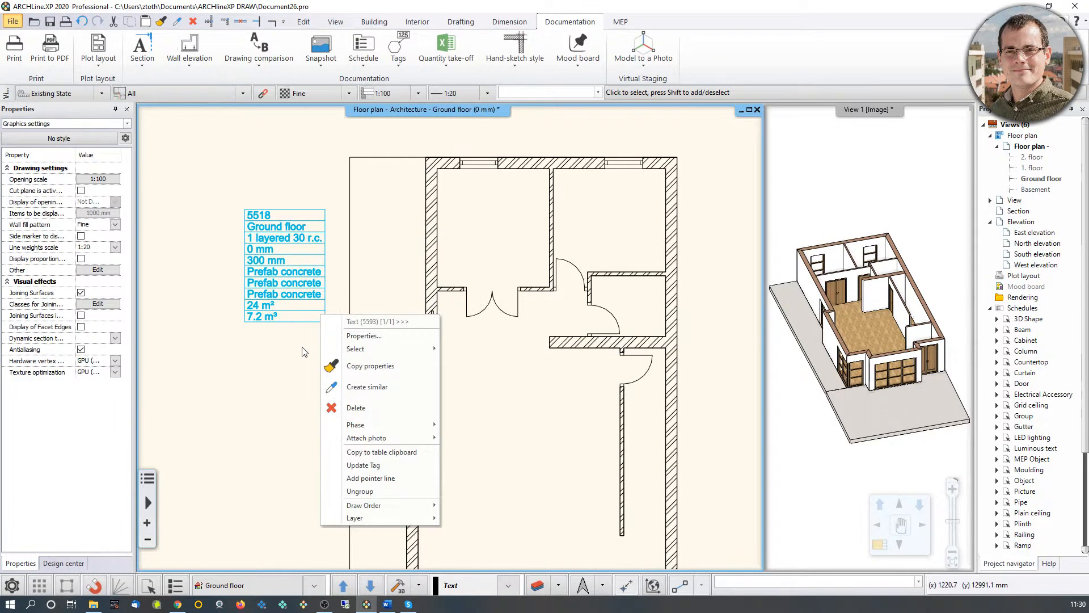
{"action": "left_click", "coordinate": [404, 479]}
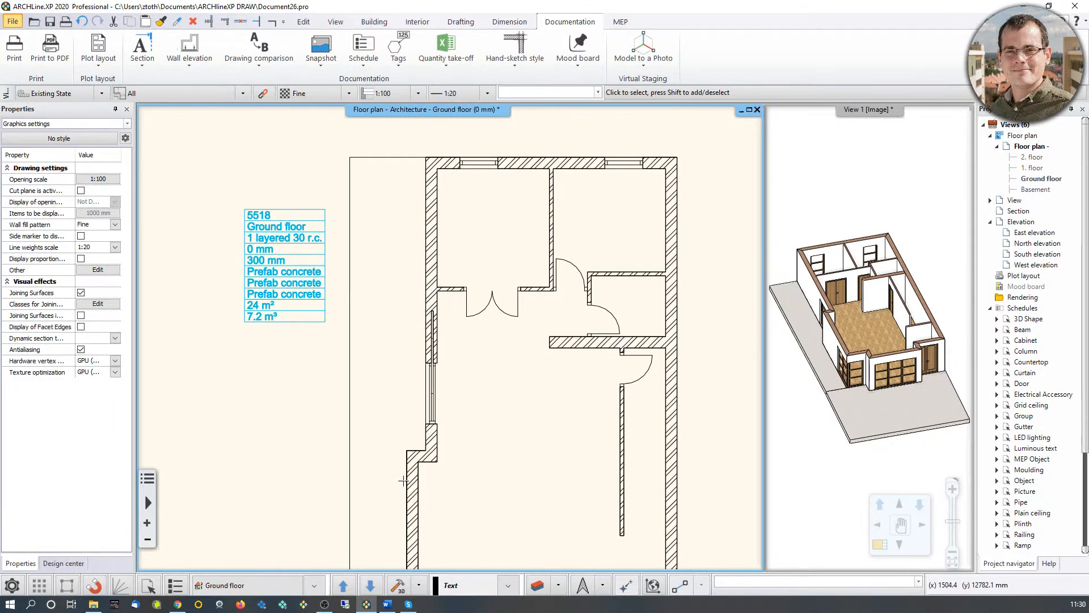
{"action": "left_click", "coordinate": [350, 368]}
{"action": "right_click", "coordinate": [325, 341]}
Step: Move the slab tag farther up and away from the slab, keeping its pointer line attached, and deselect it
{"action": "left_click", "coordinate": [305, 287]}
{"action": "left_click", "coordinate": [284, 265]}
{"action": "left_click", "coordinate": [331, 276]}
{"action": "left_click", "coordinate": [246, 189]}
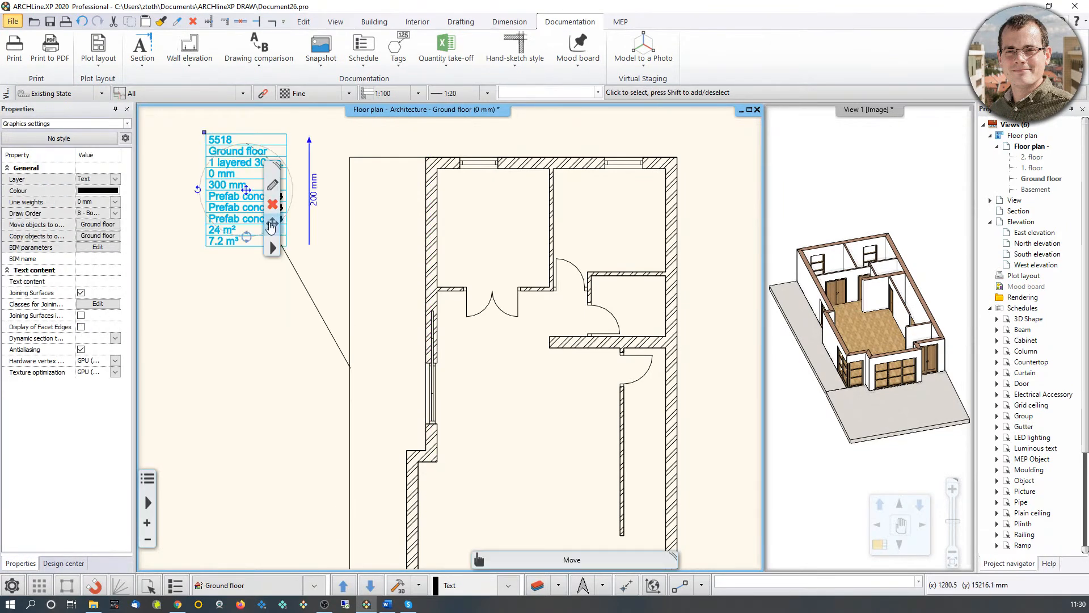
{"action": "left_click", "coordinate": [271, 361]}
Step: Switch off the bounding frame of the slab tag text and deselect the tag
{"action": "middle_click_drag", "start_coordinate": [247, 249], "coordinate": [308, 357]}
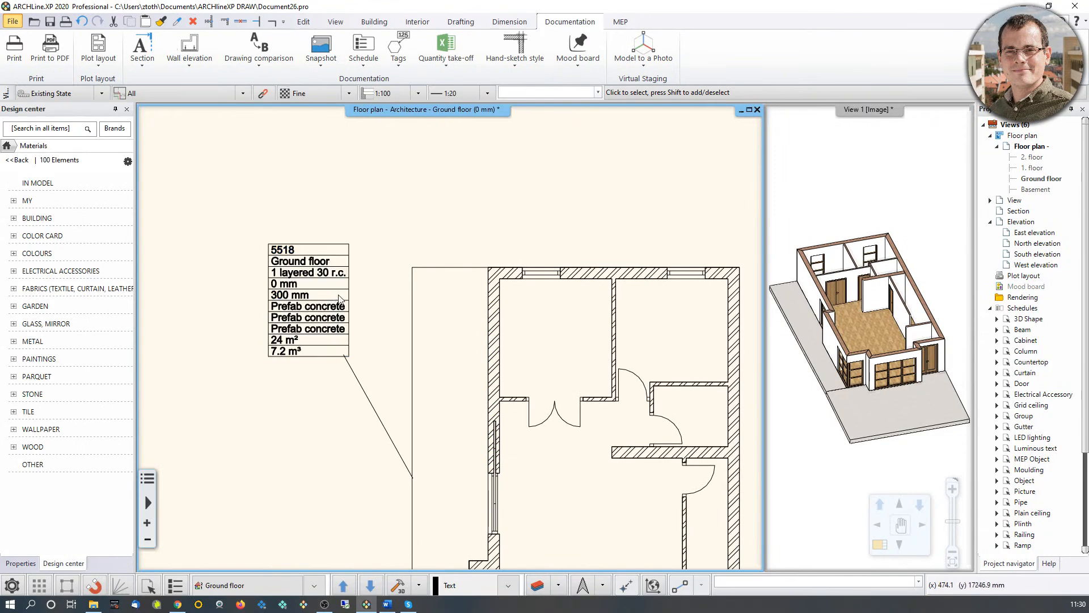
{"action": "scroll", "coordinate": [296, 300], "scroll_direction": "up", "scroll_amount": 2}
{"action": "middle_click_drag", "start_coordinate": [296, 300], "coordinate": [337, 320]}
{"action": "left_click", "coordinate": [363, 336]}
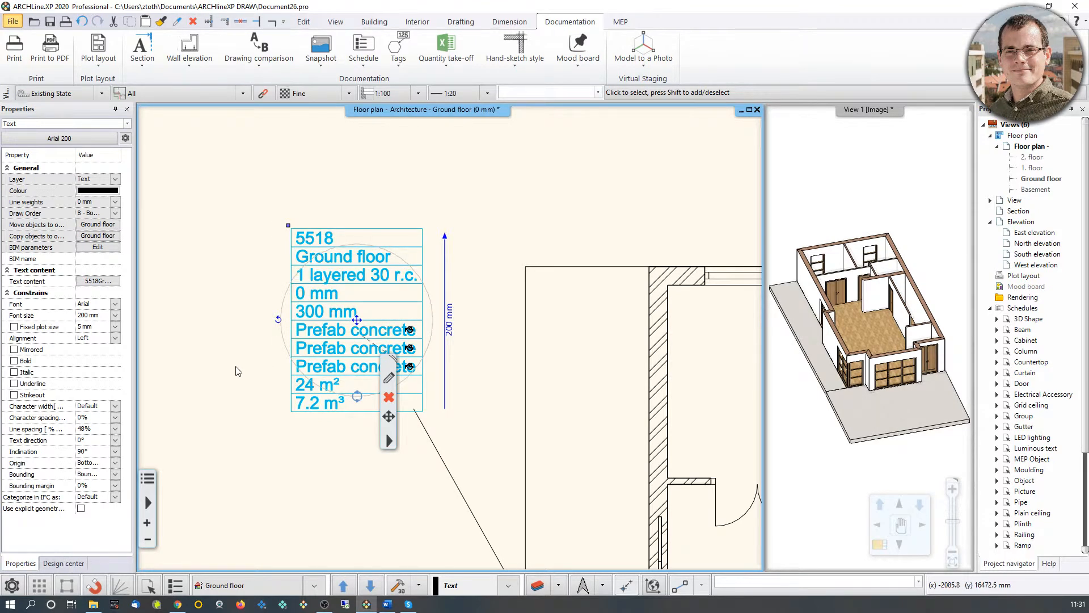
{"action": "left_click", "coordinate": [115, 475]}
{"action": "left_click", "coordinate": [116, 490]}
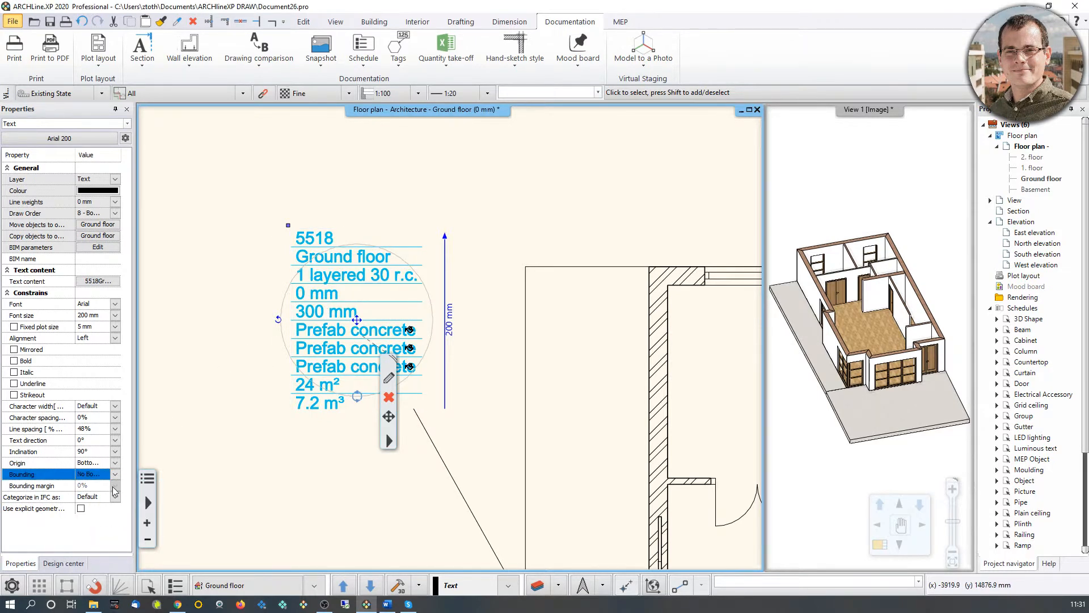
{"action": "left_click", "coordinate": [214, 381]}
Step: Replace the first of the three material entries in the side slab's tag with Concrete3, found by searching the materials for "concrete"
{"action": "middle_click_drag", "start_coordinate": [426, 453], "coordinate": [376, 344]}
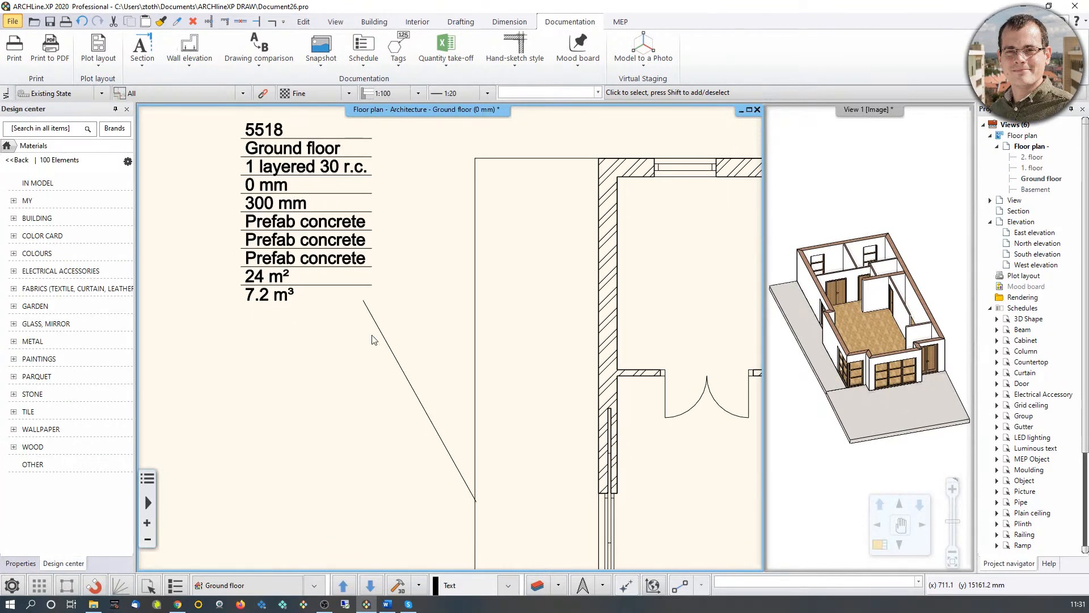
{"action": "left_click", "coordinate": [373, 340]}
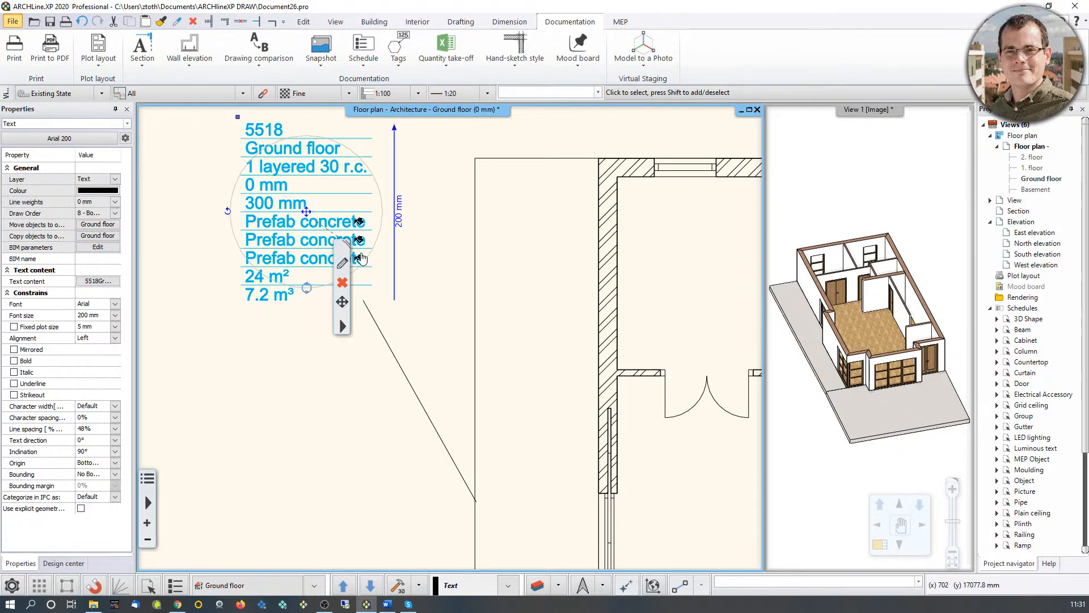
{"action": "left_click", "coordinate": [359, 221]}
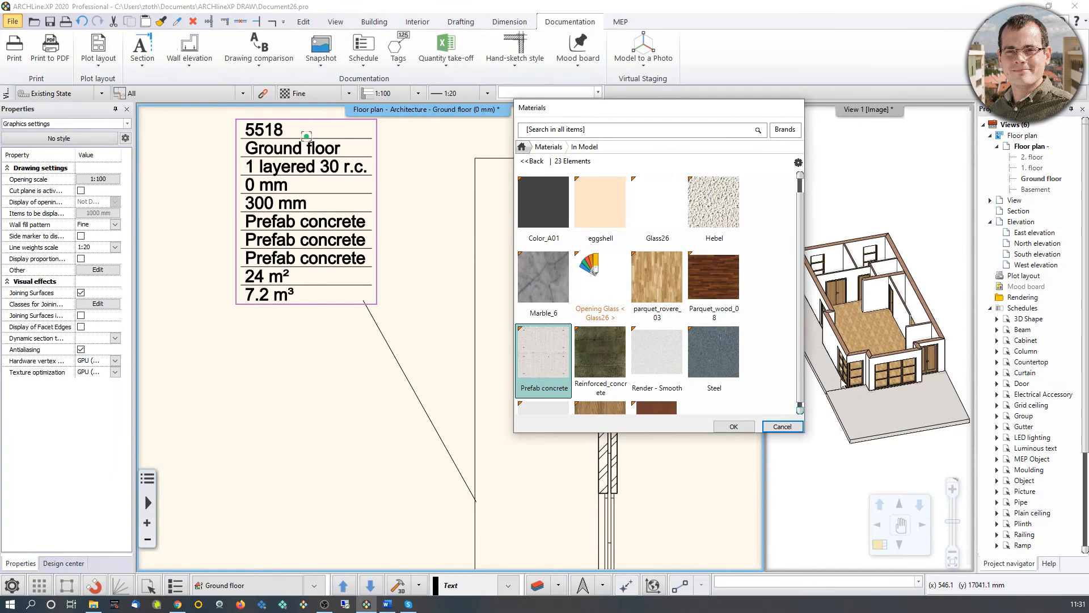
{"action": "left_click", "coordinate": [522, 148]}
{"action": "left_click", "coordinate": [563, 127]}
{"action": "type", "text": "concrete"}
{"action": "key", "text": "Return"}
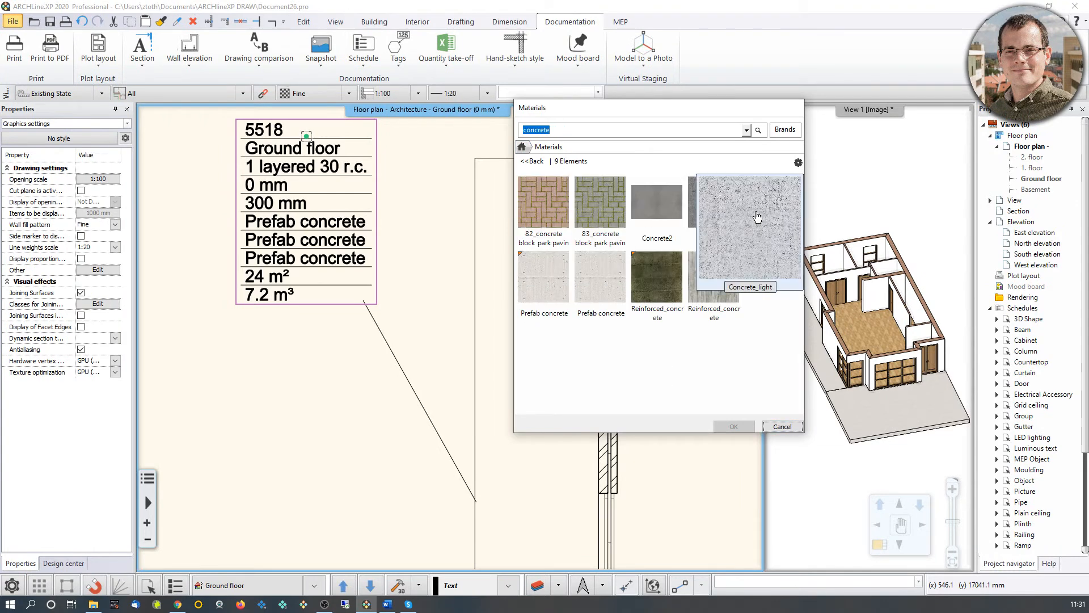
{"action": "left_click", "coordinate": [728, 212]}
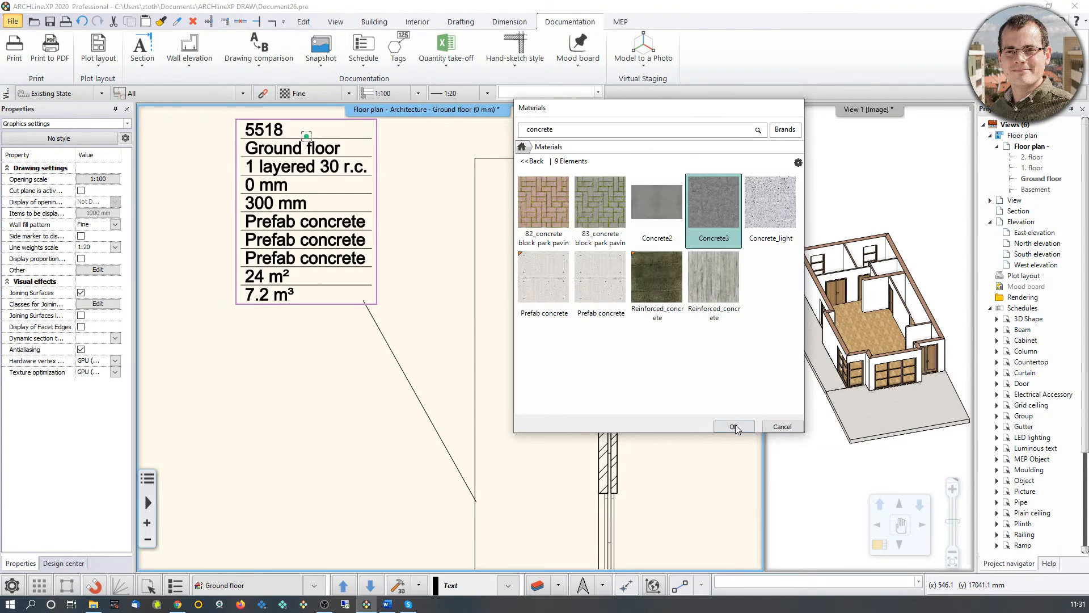
{"action": "left_click", "coordinate": [734, 426]}
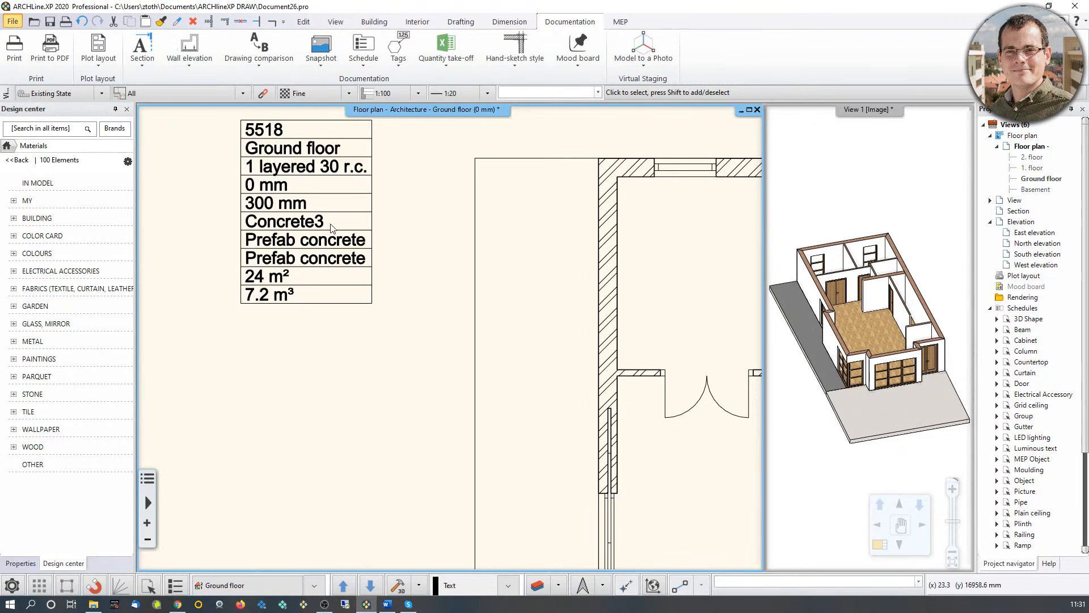
Step: Change the second material entry in the side slab's tag to Concrete3 from the materials already in the model
{"action": "scroll", "coordinate": [921, 376], "scroll_direction": "up", "scroll_amount": 5}
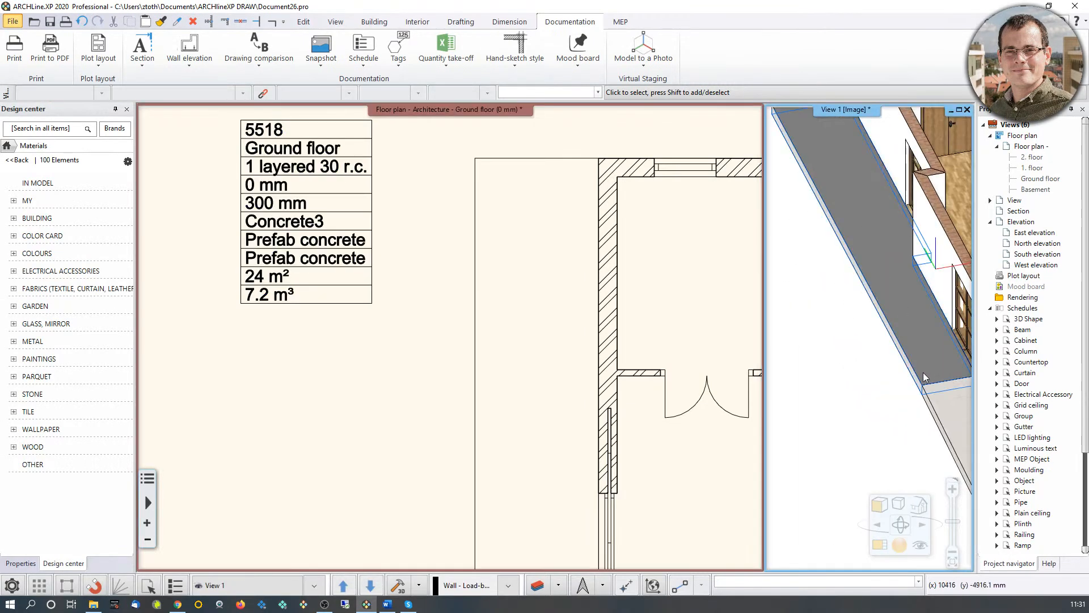
{"action": "left_click", "coordinate": [329, 245]}
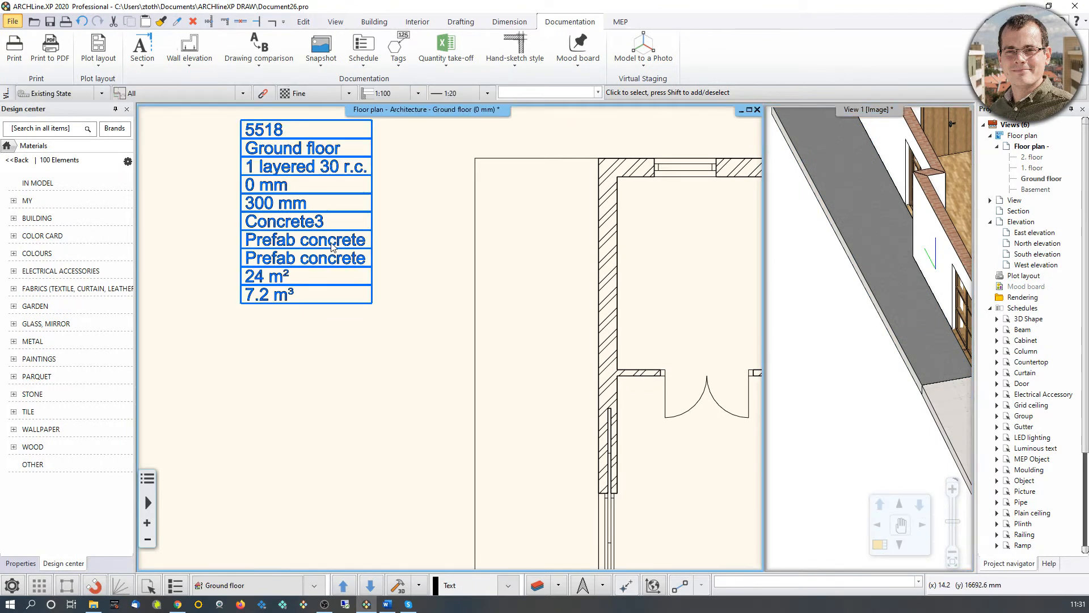
{"action": "left_click", "coordinate": [330, 244]}
{"action": "left_click", "coordinate": [361, 240]}
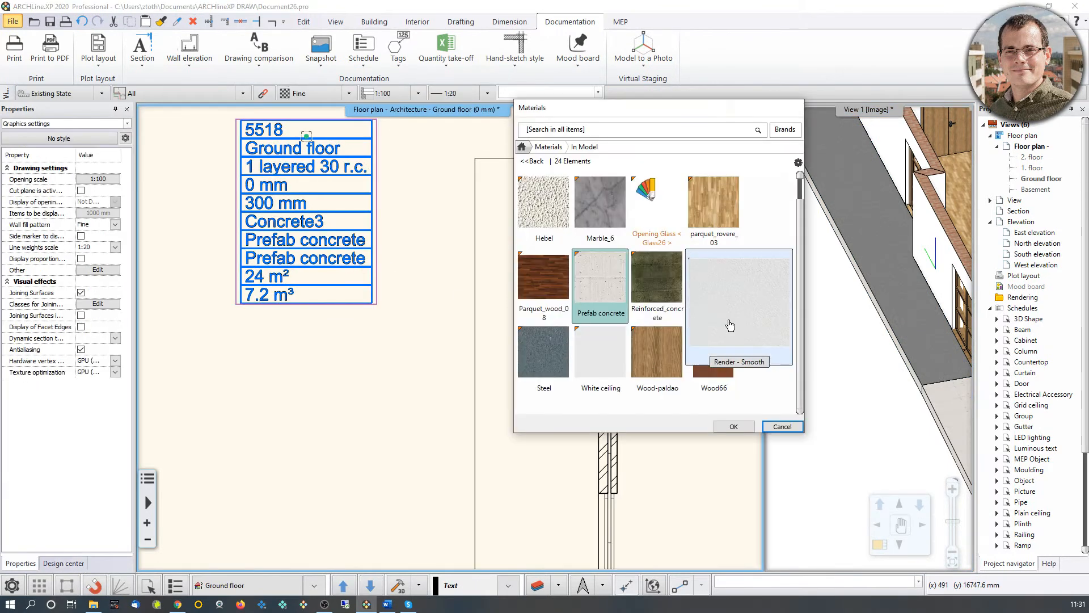
{"action": "scroll", "coordinate": [726, 318], "scroll_direction": "up", "scroll_amount": 3}
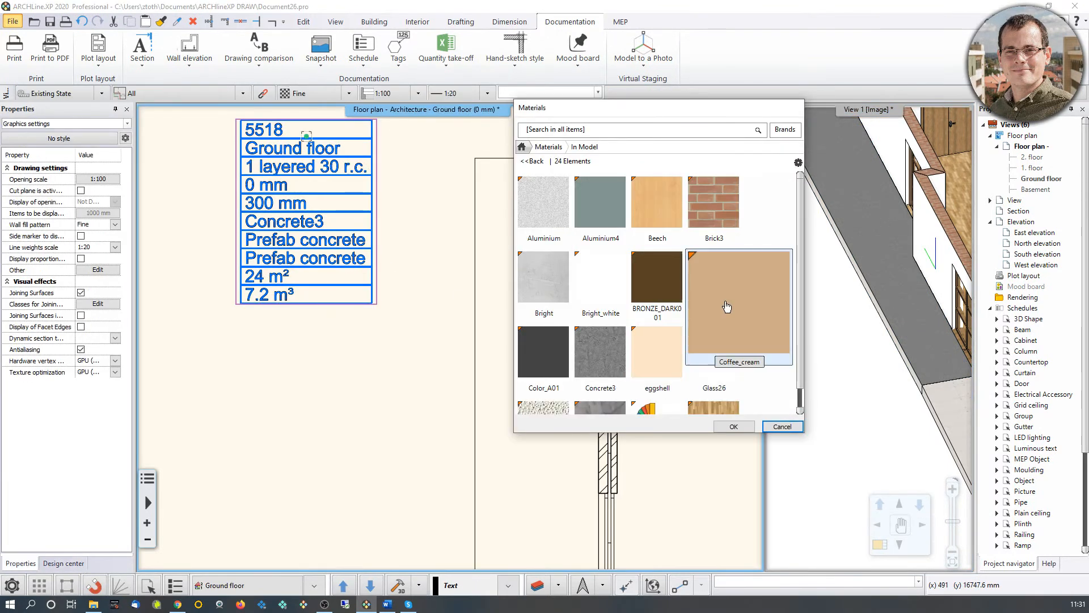
{"action": "left_click", "coordinate": [600, 351]}
{"action": "left_click", "coordinate": [738, 429]}
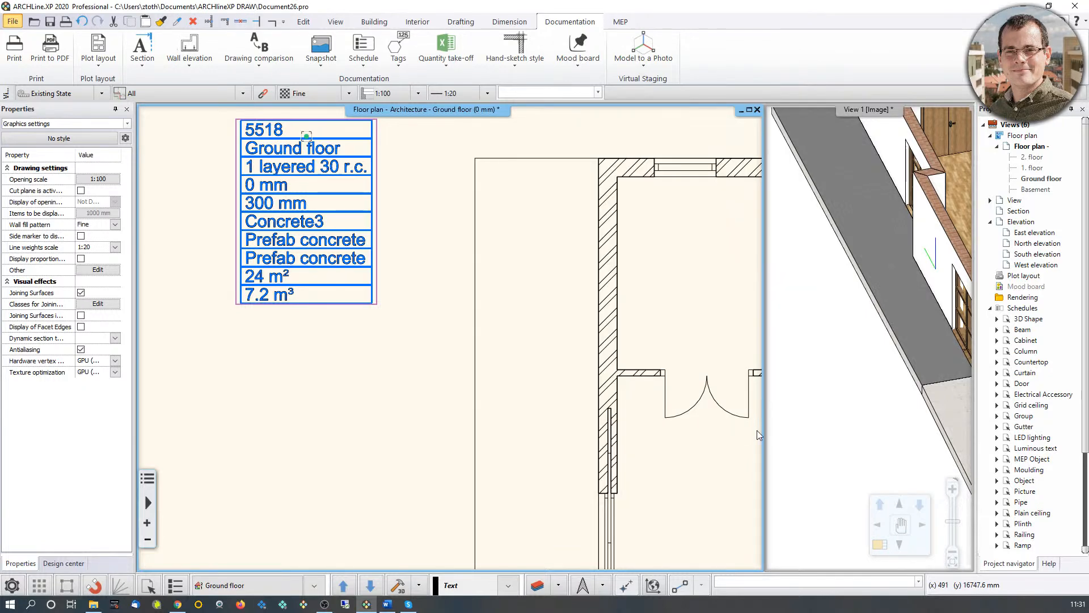
Step: Change the third material entry in the side slab's tag to Concrete3 as well
{"action": "left_click", "coordinate": [812, 383]}
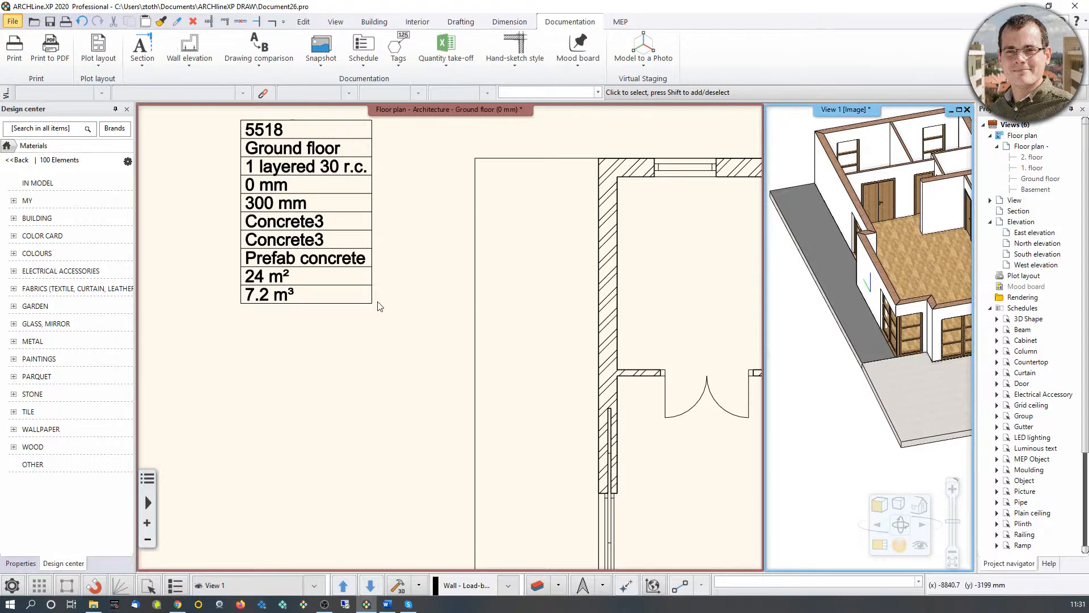
{"action": "left_click", "coordinate": [363, 262]}
{"action": "left_click", "coordinate": [363, 262]}
{"action": "left_click", "coordinate": [359, 259]}
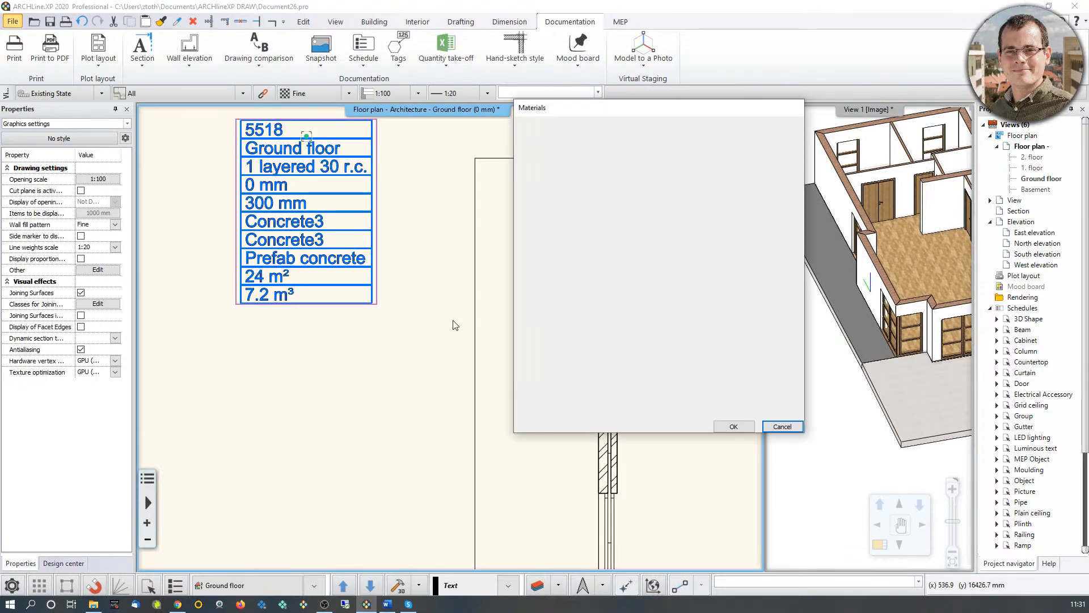
{"action": "left_click", "coordinate": [601, 352]}
{"action": "left_click", "coordinate": [734, 426]}
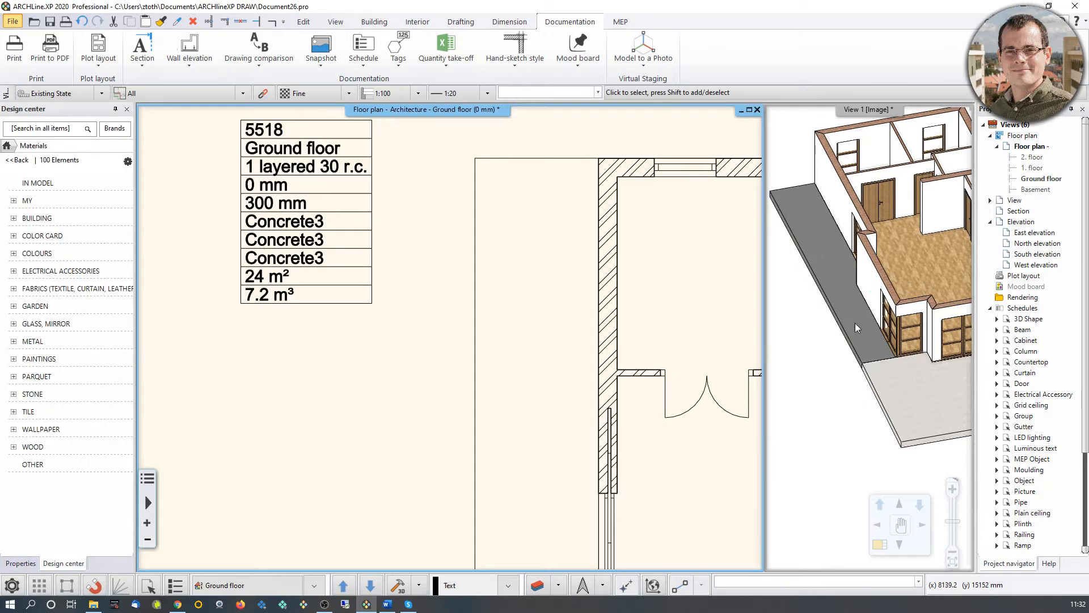
Step: Make the 3D view the main view and look up the side slab's material in the material library with Find material
{"action": "scroll", "coordinate": [866, 327], "scroll_direction": "up", "scroll_amount": 3}
{"action": "middle_click_drag", "start_coordinate": [881, 324], "coordinate": [806, 303]}
{"action": "scroll", "coordinate": [919, 340], "scroll_direction": "down", "scroll_amount": 4}
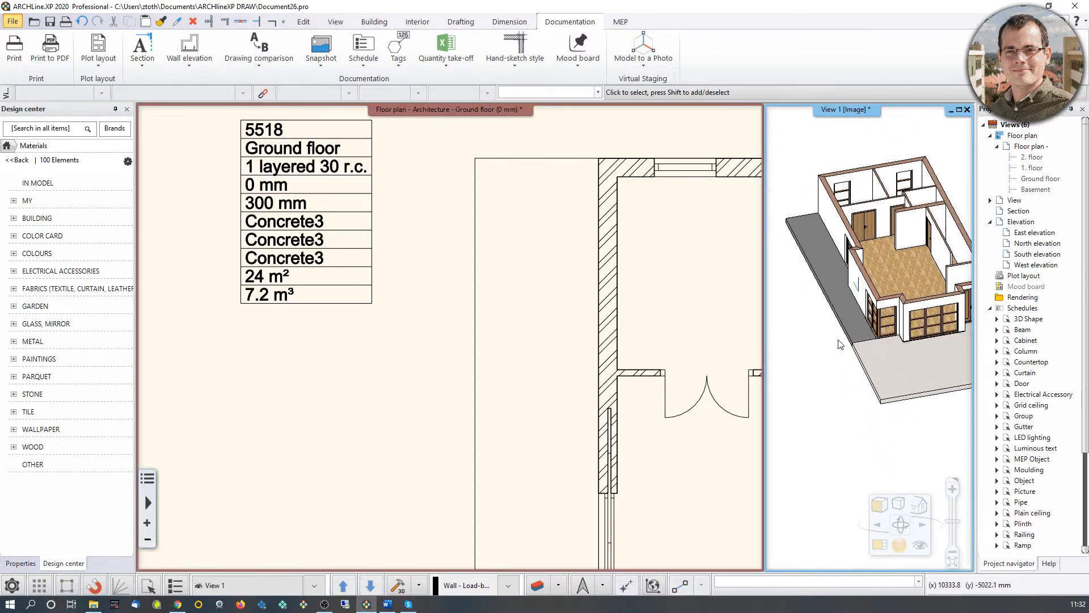
{"action": "middle_click_drag", "start_coordinate": [896, 377], "coordinate": [885, 388]}
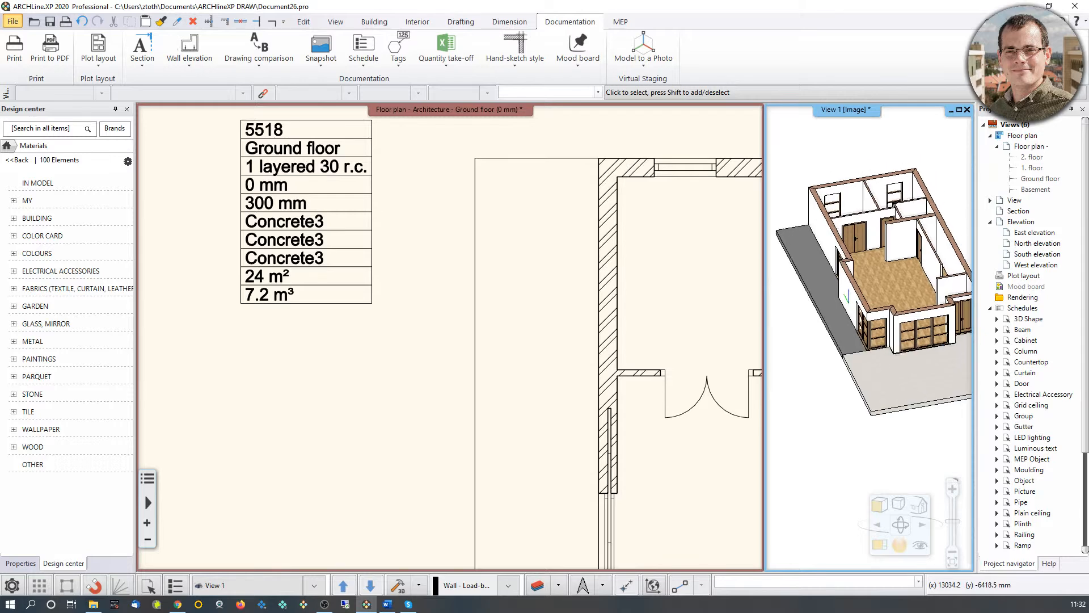
{"action": "left_click", "coordinate": [880, 545]}
{"action": "scroll", "coordinate": [352, 397], "scroll_direction": "up", "scroll_amount": 5}
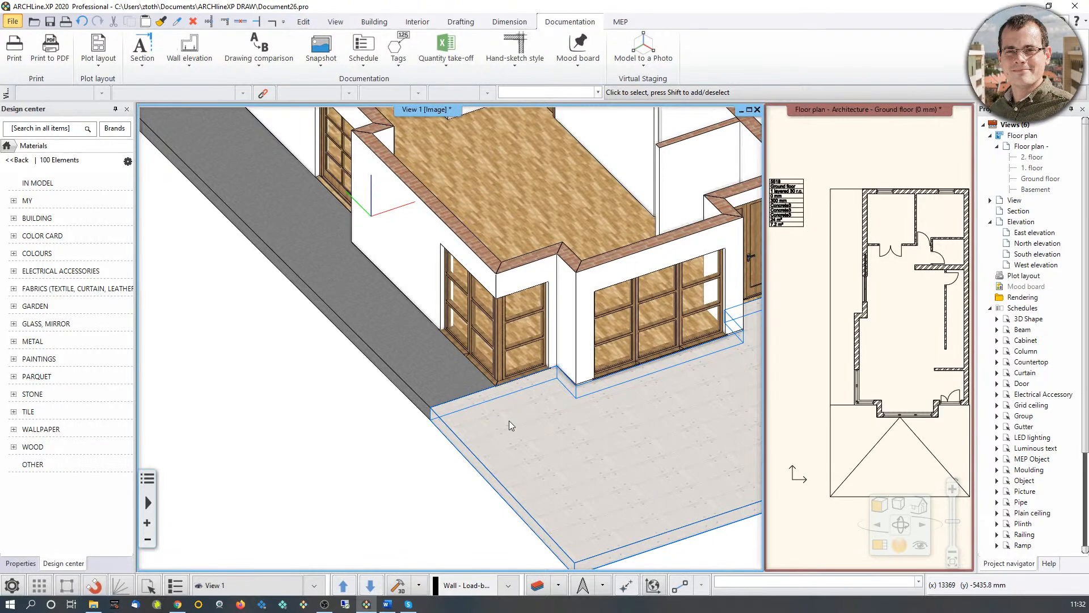
{"action": "left_click", "coordinate": [384, 323]}
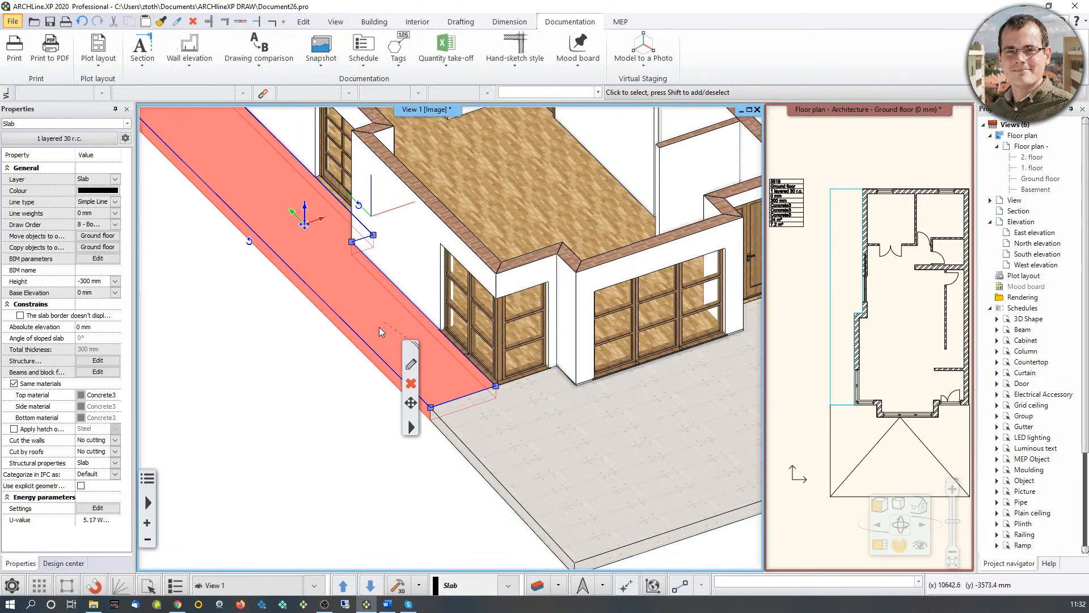
{"action": "right_click", "coordinate": [383, 323]}
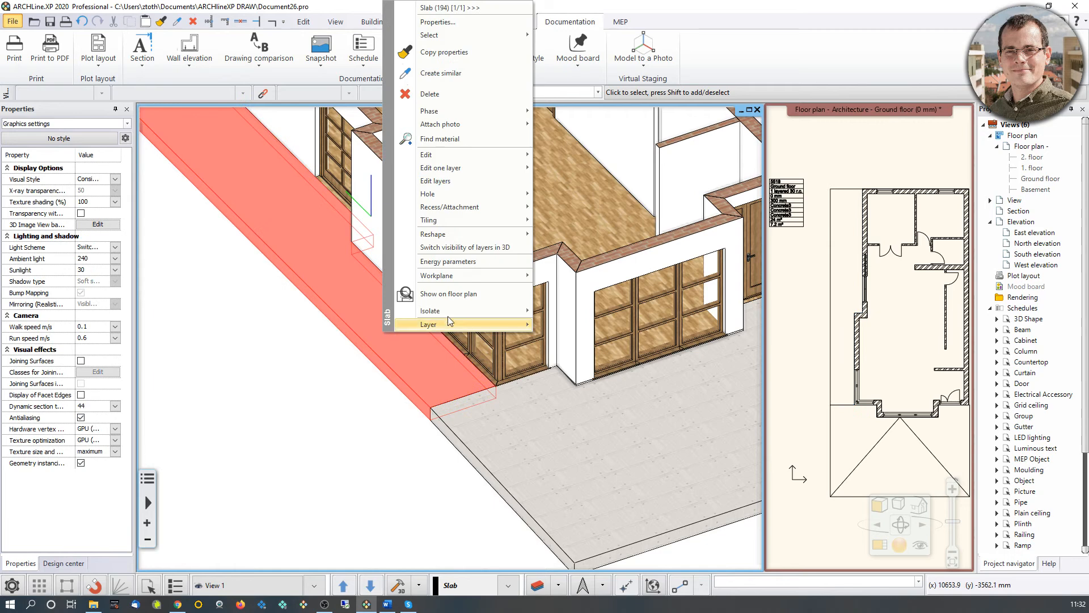
{"action": "left_click", "coordinate": [443, 139]}
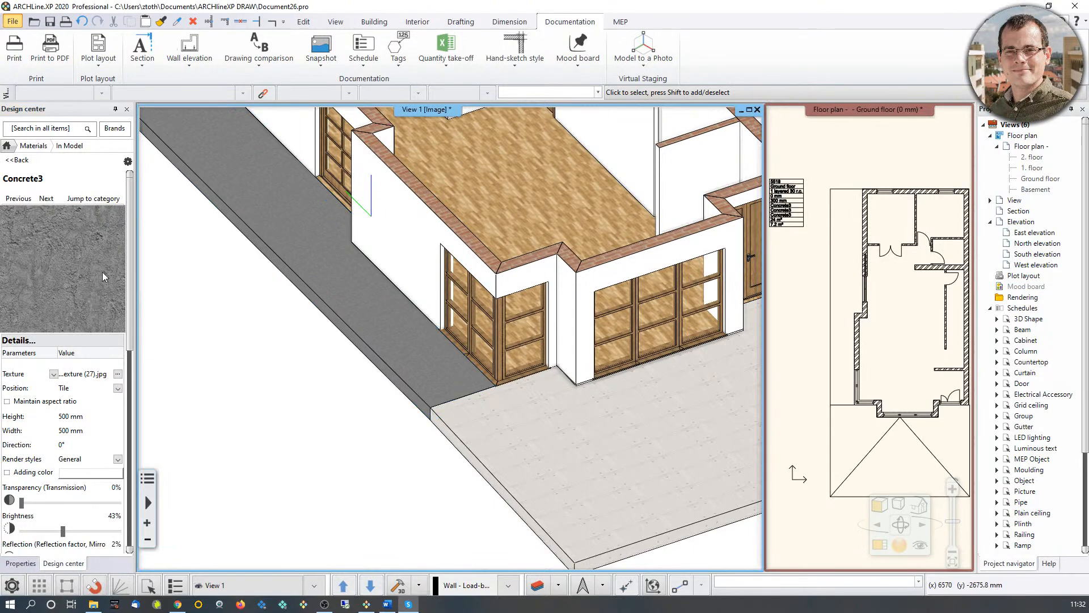
Step: Apply the Concrete3 material to the large front terrace slab, replacing its current material on that object only
{"action": "left_click", "coordinate": [46, 277]}
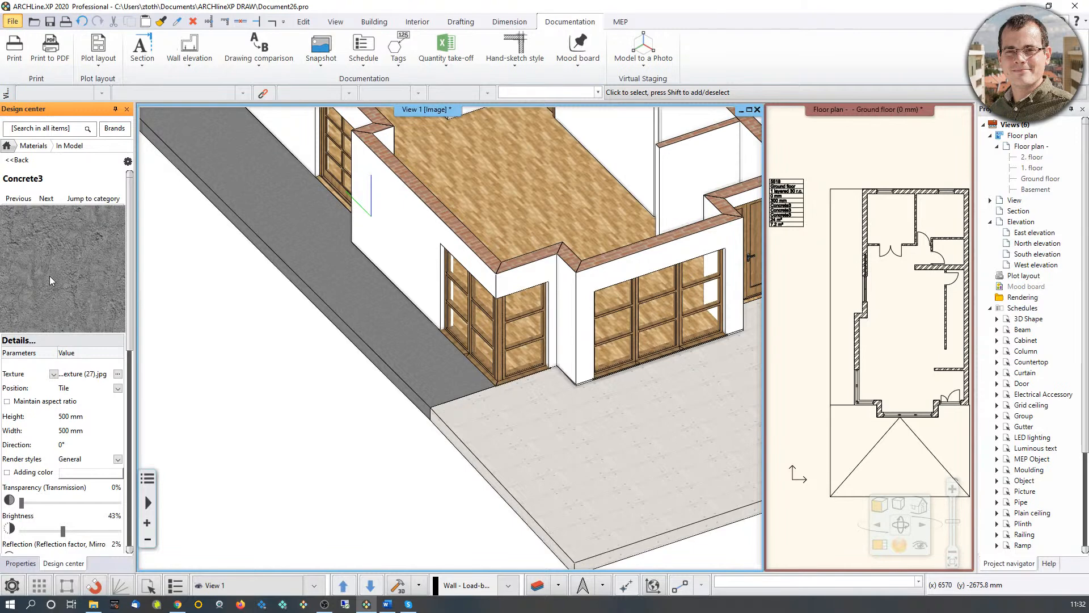
{"action": "left_click_drag", "start_coordinate": [49, 276], "coordinate": [647, 456]}
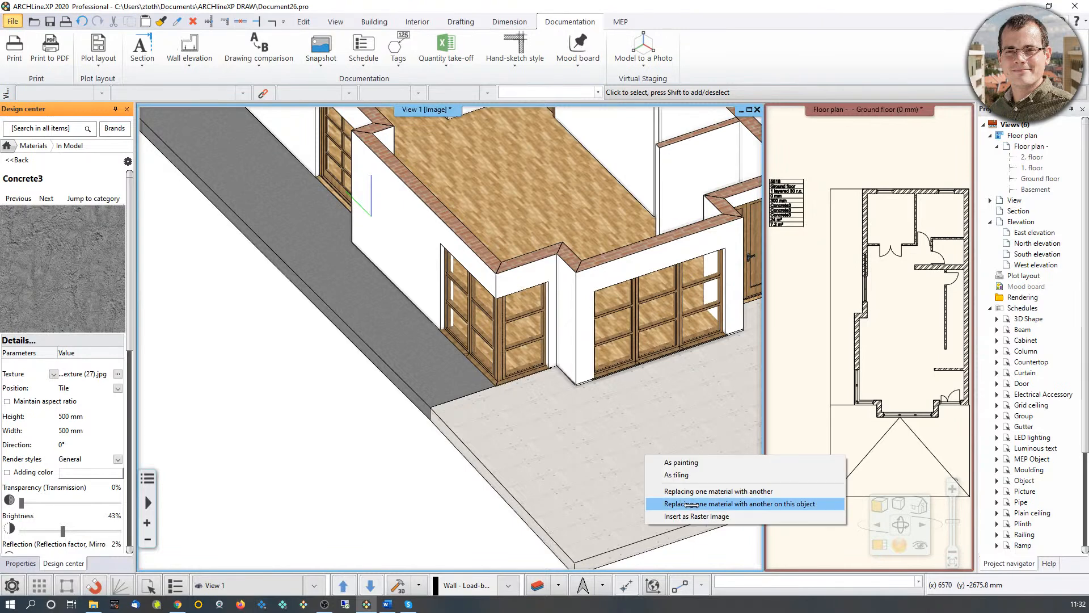
{"action": "left_click", "coordinate": [764, 504]}
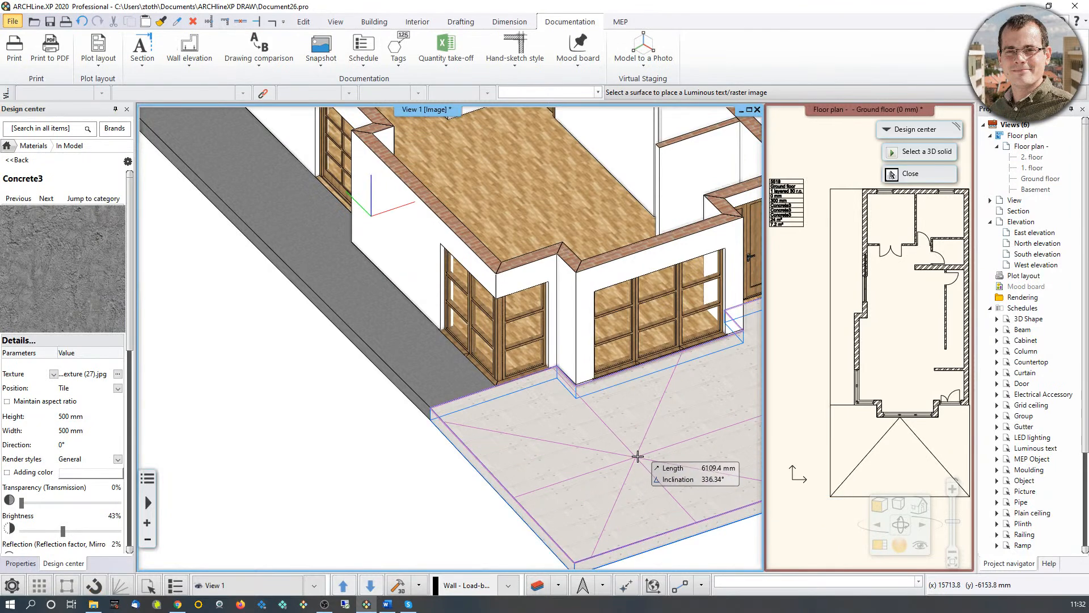
{"action": "left_click", "coordinate": [607, 476]}
{"action": "scroll", "coordinate": [645, 460], "scroll_direction": "down", "scroll_amount": 6}
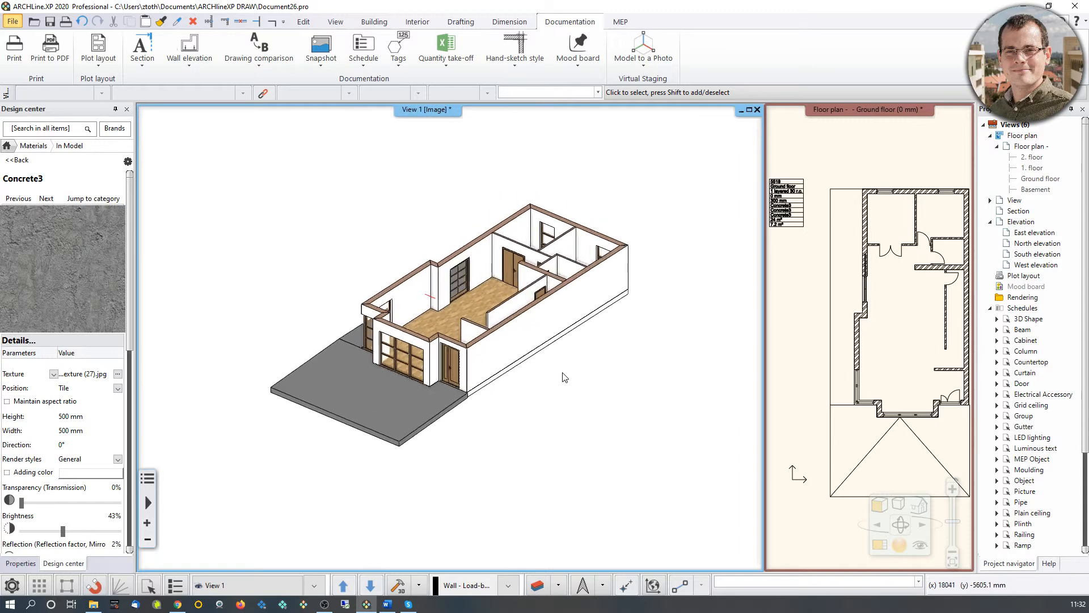
Step: Examine the 3D model from several angles, checking both outdoor slabs, the interior partitions and the front facade
{"action": "right_click_drag", "start_coordinate": [323, 401], "coordinate": [410, 400]}
{"action": "middle_click_drag", "start_coordinate": [410, 399], "coordinate": [547, 430]}
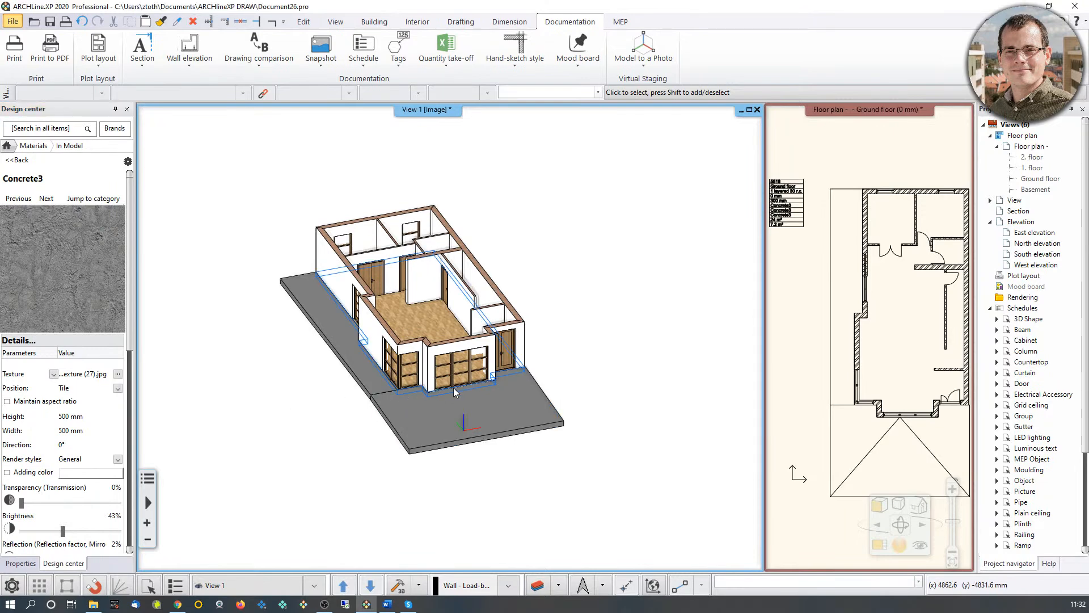
{"action": "middle_click_drag", "start_coordinate": [544, 454], "coordinate": [582, 448]}
{"action": "right_click_drag", "start_coordinate": [392, 336], "coordinate": [410, 345]}
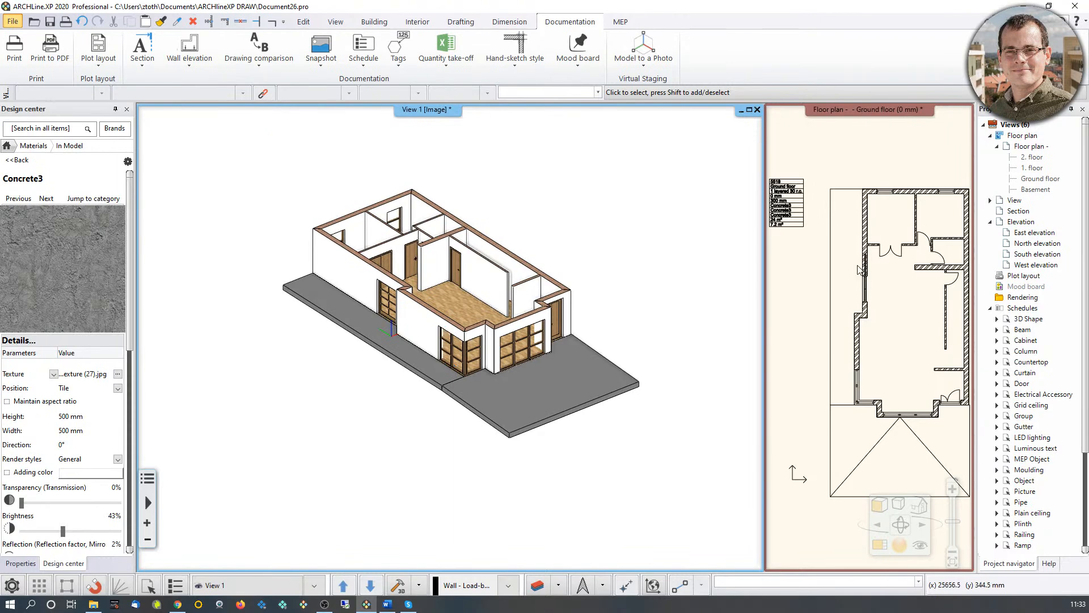
{"action": "middle_click_drag", "start_coordinate": [875, 284], "coordinate": [843, 262]}
{"action": "middle_click_drag", "start_coordinate": [616, 287], "coordinate": [627, 314]}
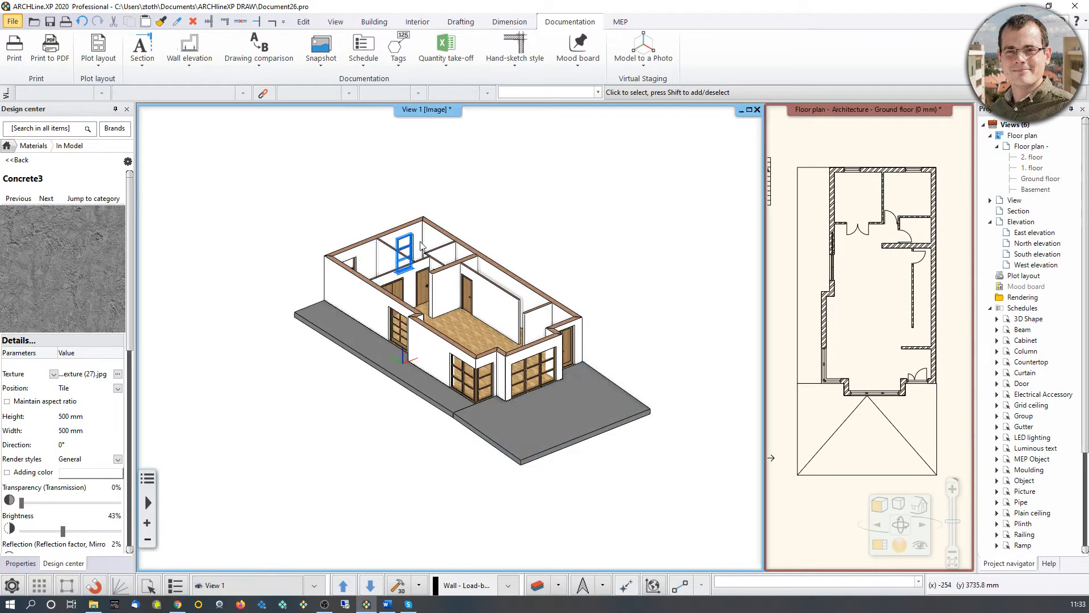
{"action": "scroll", "coordinate": [572, 298], "scroll_direction": "up", "scroll_amount": 5}
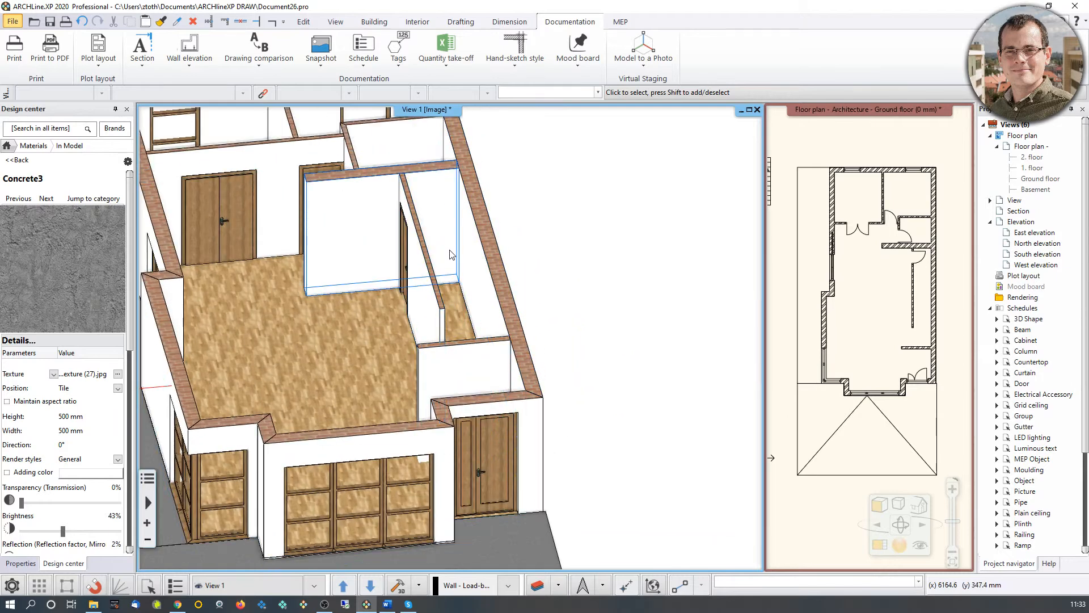
{"action": "middle_click_drag", "start_coordinate": [416, 339], "coordinate": [431, 337]}
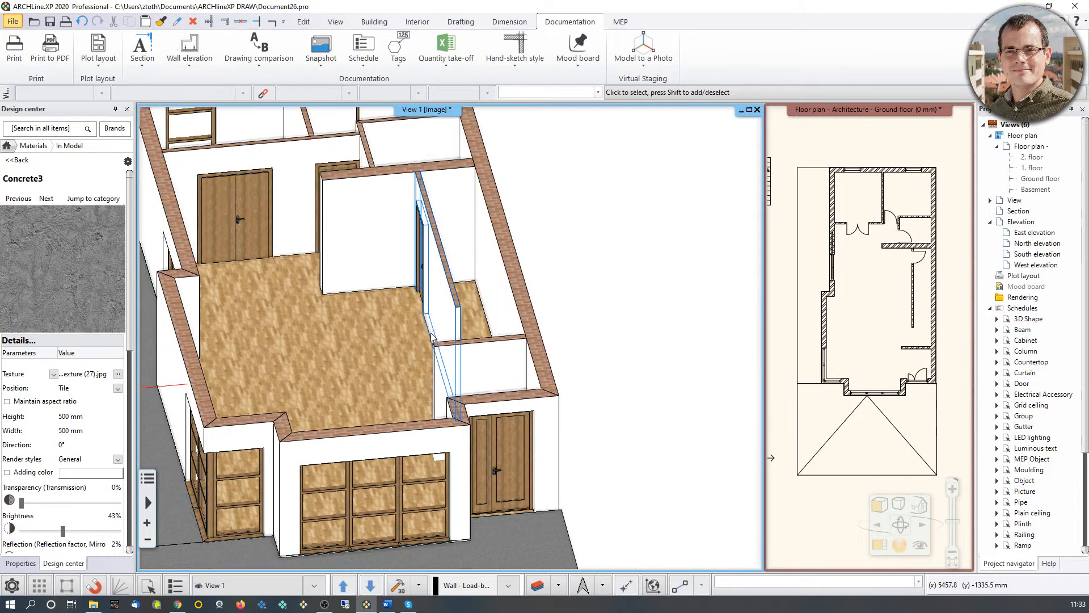
{"action": "scroll", "coordinate": [431, 337], "scroll_direction": "down", "scroll_amount": 6}
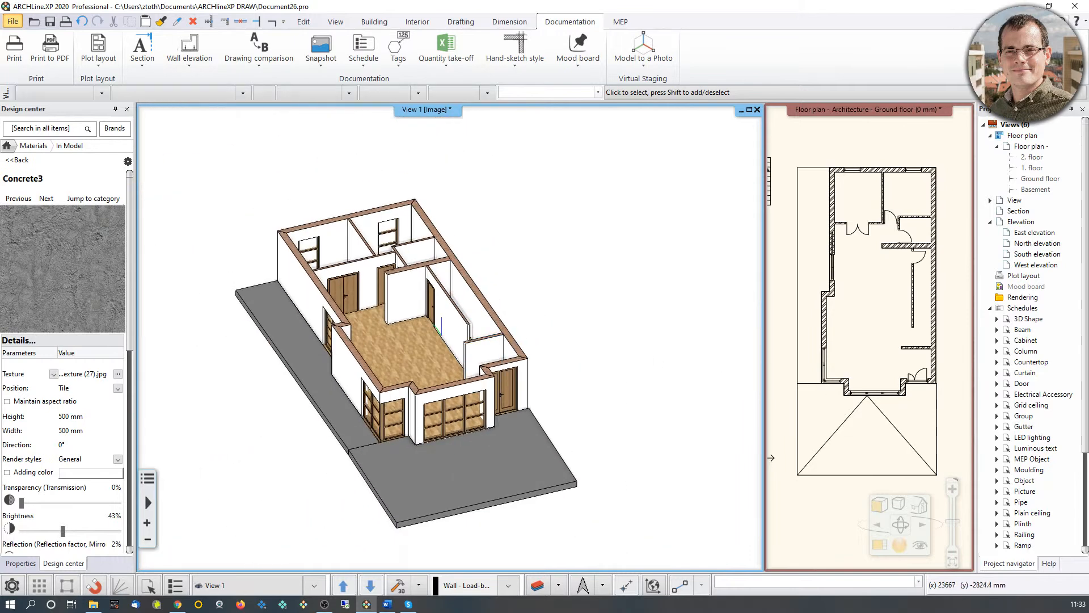
Step: Make the ground floor plan the main view in place of the 3D view
{"action": "left_click", "coordinate": [820, 387]}
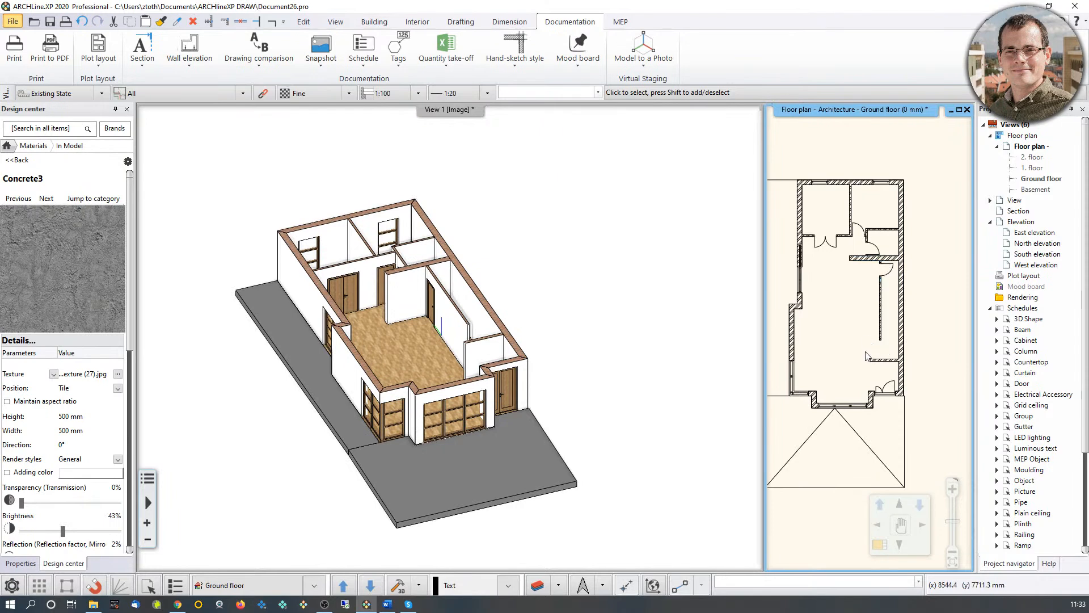
{"action": "scroll", "coordinate": [871, 342], "scroll_direction": "up", "scroll_amount": 3}
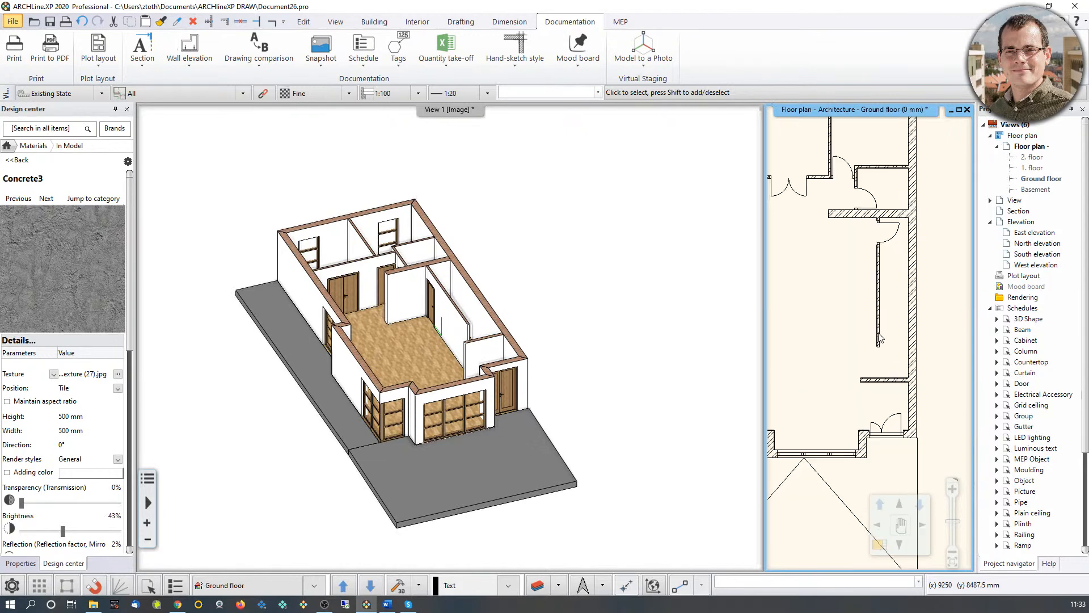
{"action": "left_click", "coordinate": [879, 545]}
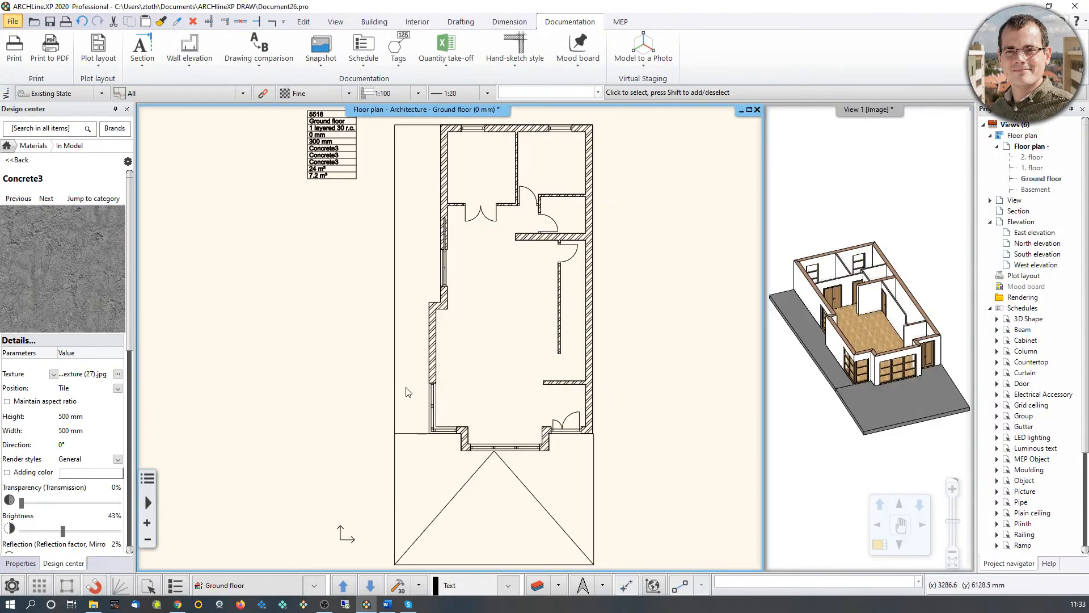
{"action": "scroll", "coordinate": [450, 363], "scroll_direction": "up", "scroll_amount": 2}
{"action": "scroll", "coordinate": [440, 381], "scroll_direction": "up", "scroll_amount": 1}
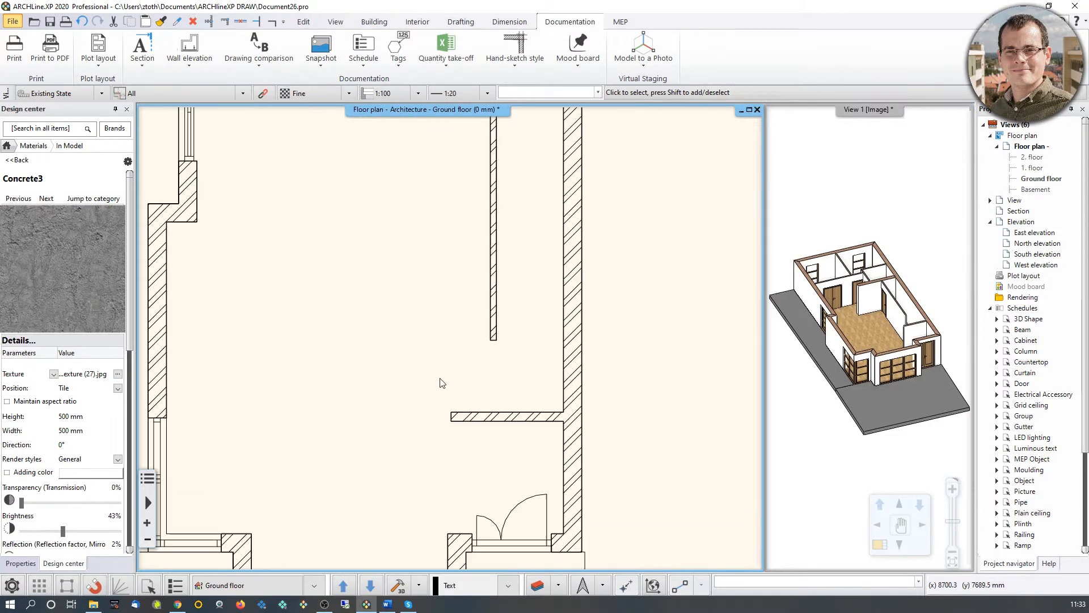
Step: Start a stair, compare the annotated and wooden styles, and choose the Normal stair style
{"action": "left_click", "coordinate": [386, 22]}
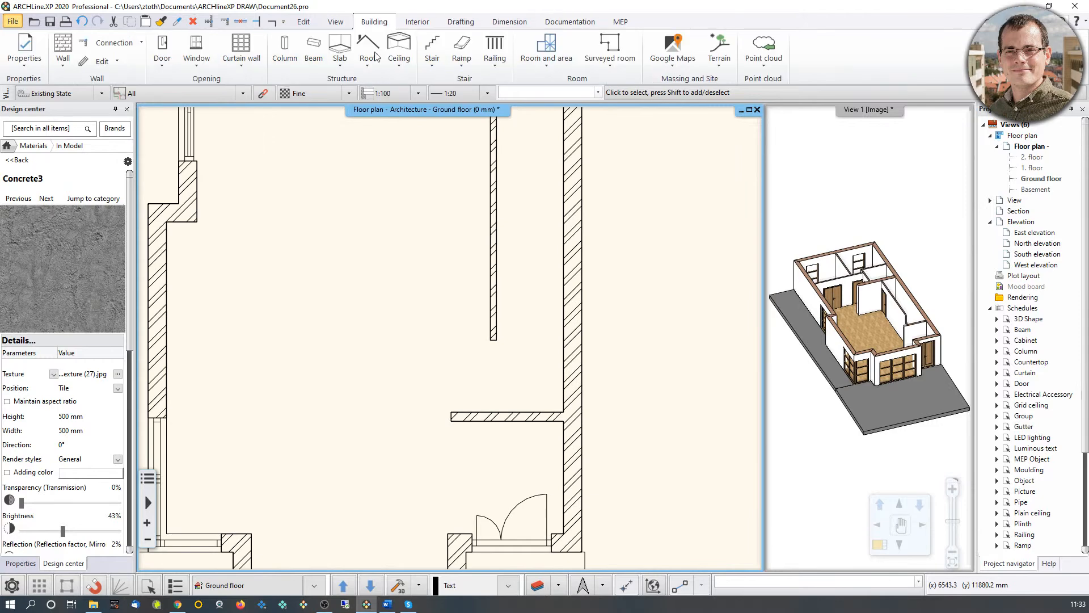
{"action": "left_click", "coordinate": [433, 51]}
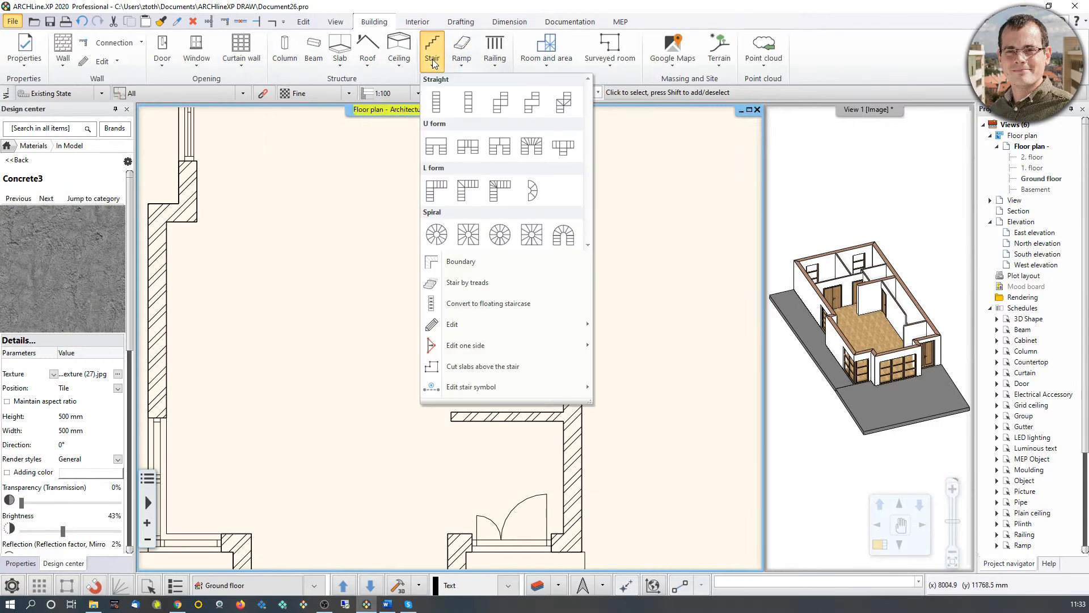
{"action": "left_click", "coordinate": [436, 101]}
{"action": "left_click", "coordinate": [81, 213]}
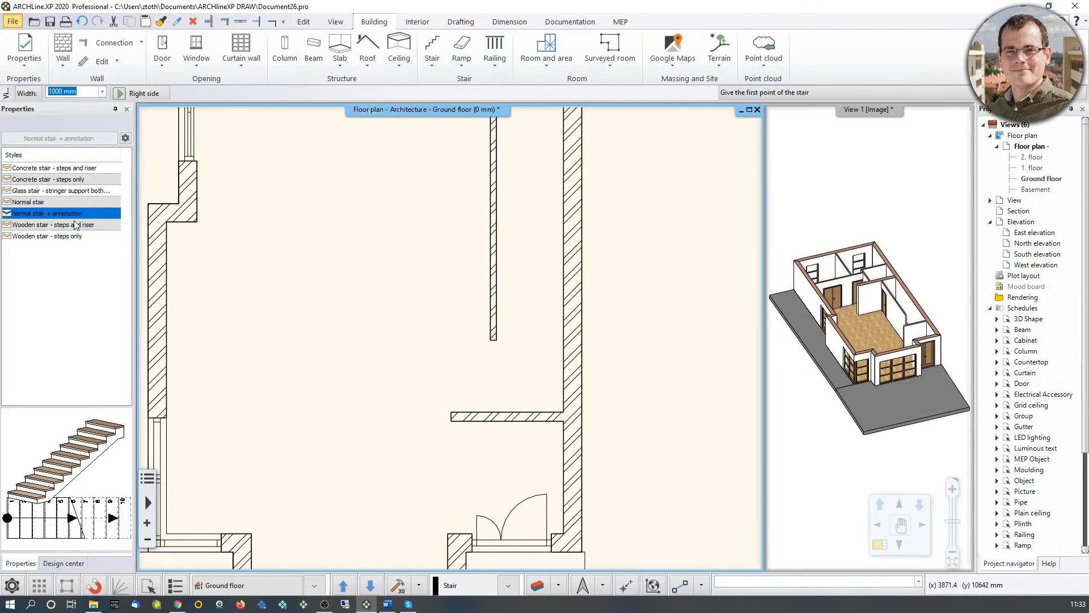
{"action": "left_click", "coordinate": [71, 224]}
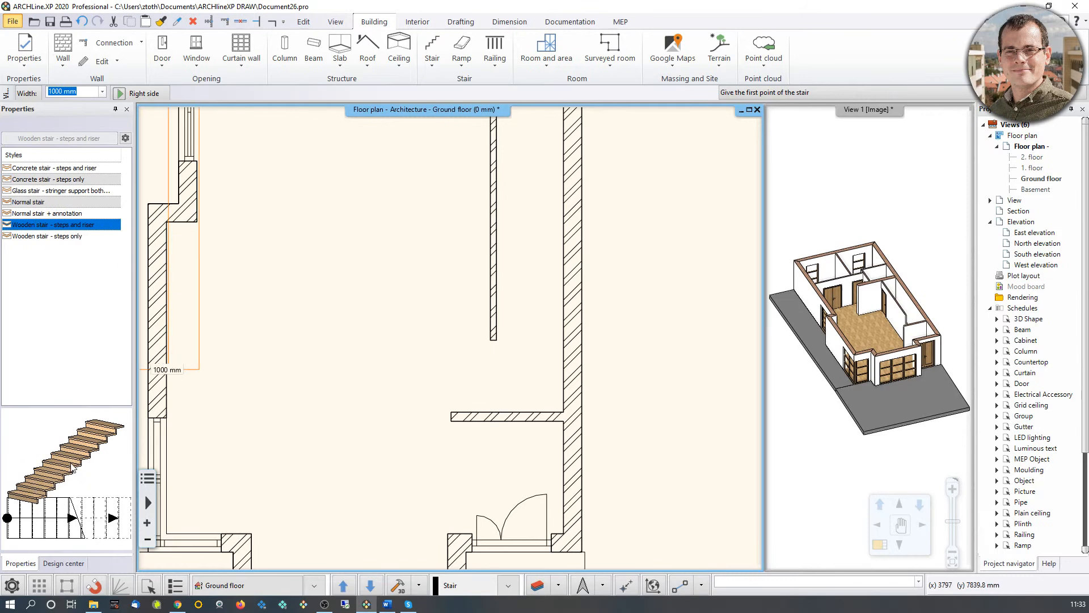
{"action": "left_click", "coordinate": [40, 202]}
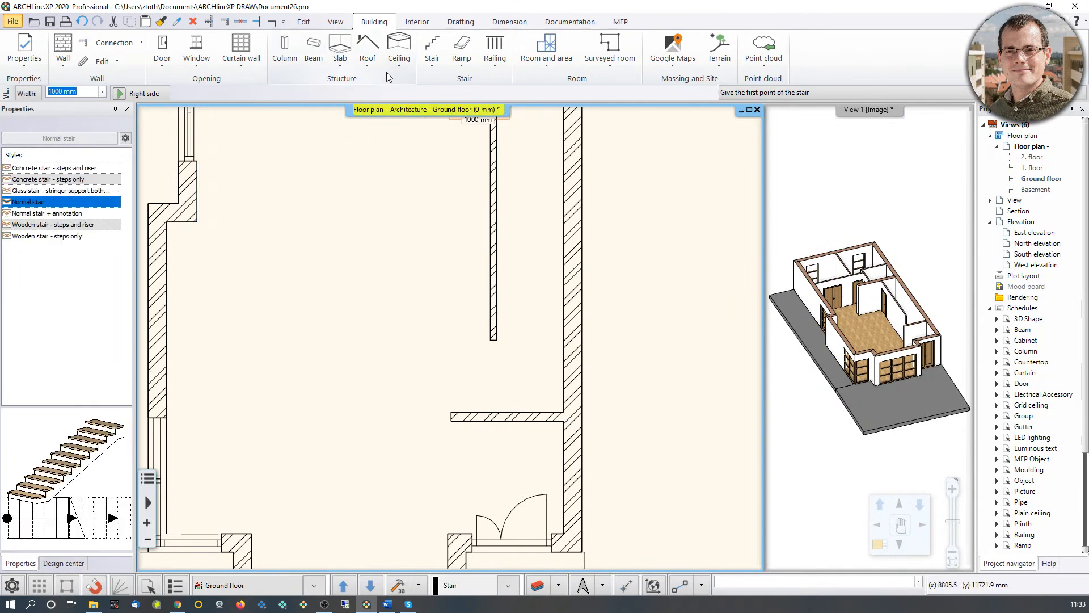
Step: Draw a left-side L-shaped stair, 1000 mm wide, from the short entrance partition's free end to the exterior wall and along it to near the door
{"action": "left_click", "coordinate": [433, 62]}
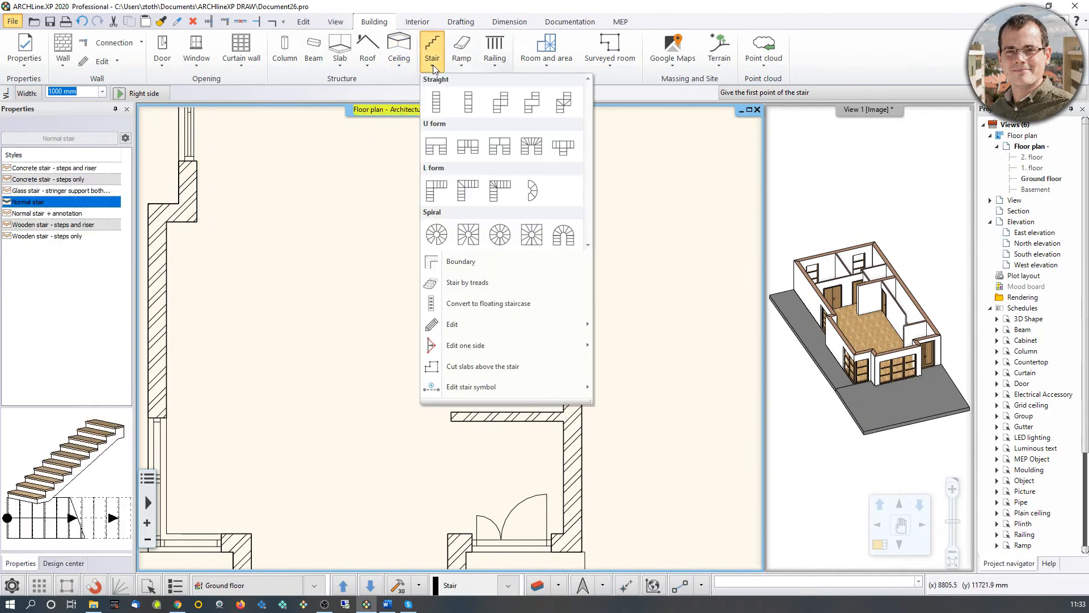
{"action": "left_click", "coordinate": [436, 191]}
{"action": "left_click", "coordinate": [452, 413]}
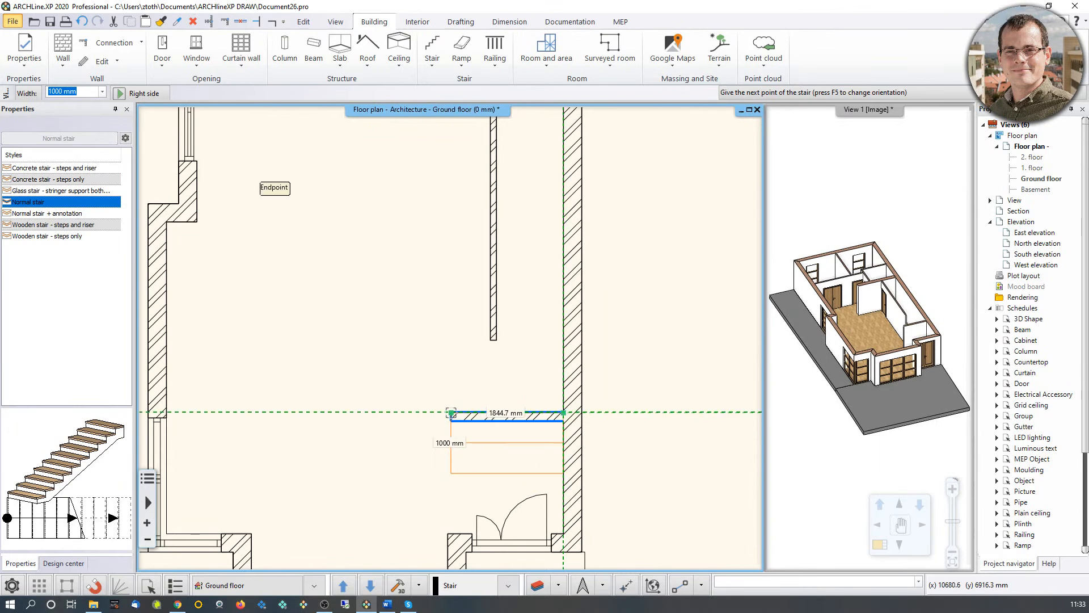
{"action": "left_click", "coordinate": [142, 93]}
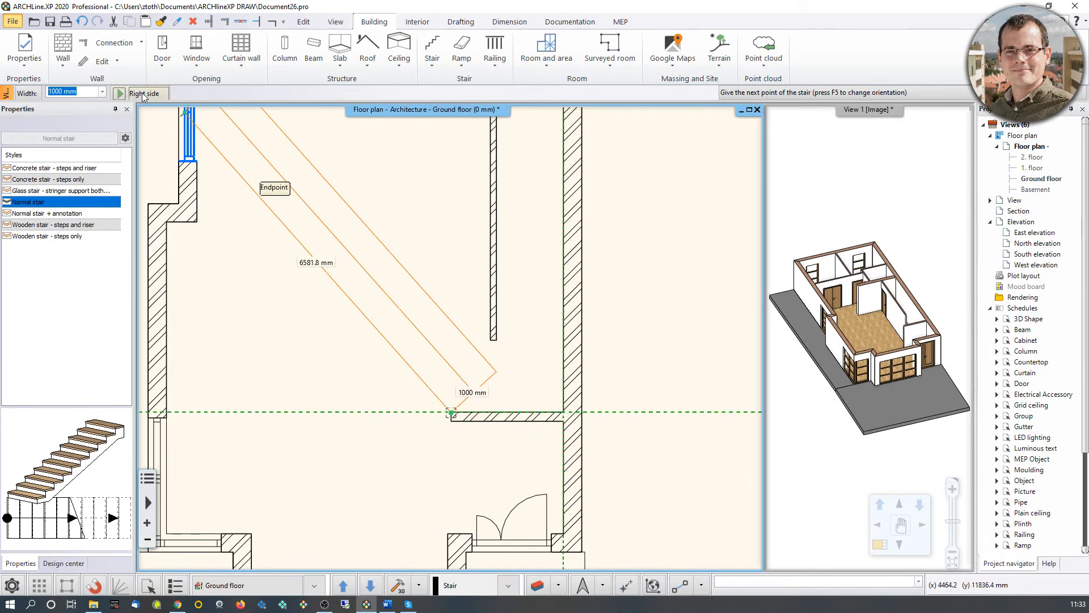
{"action": "left_click", "coordinate": [564, 411]}
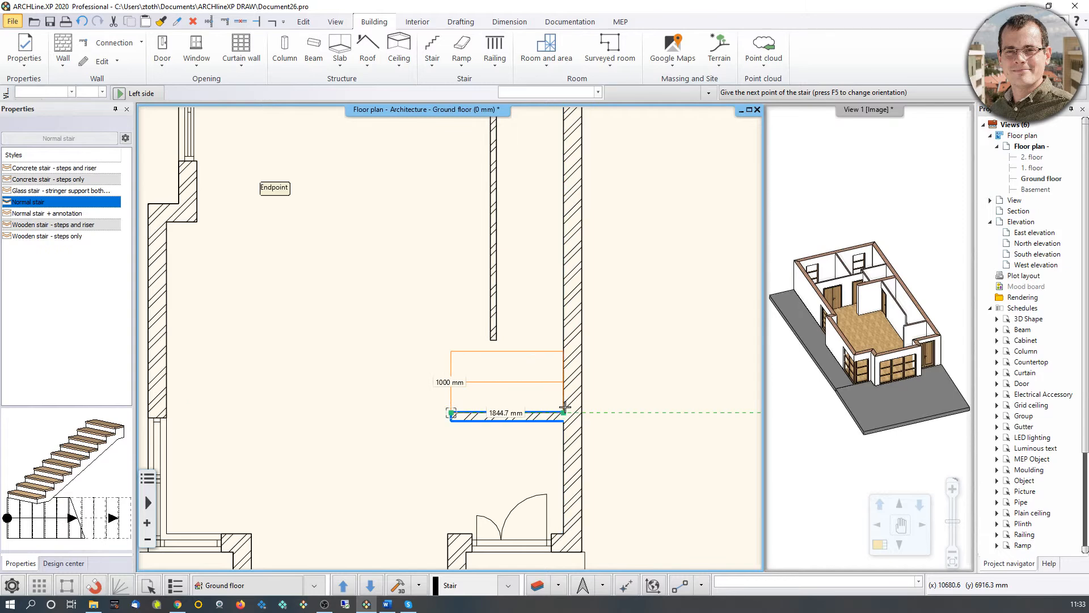
{"action": "middle_click_drag", "start_coordinate": [564, 294], "coordinate": [564, 480]}
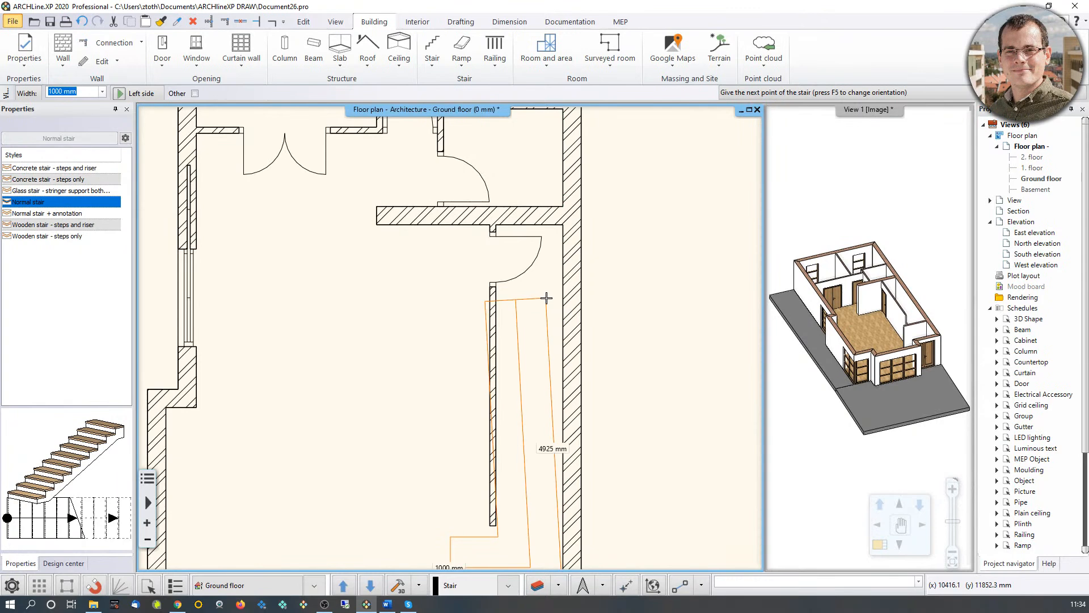
{"action": "scroll", "coordinate": [520, 321], "scroll_direction": "up", "scroll_amount": 3}
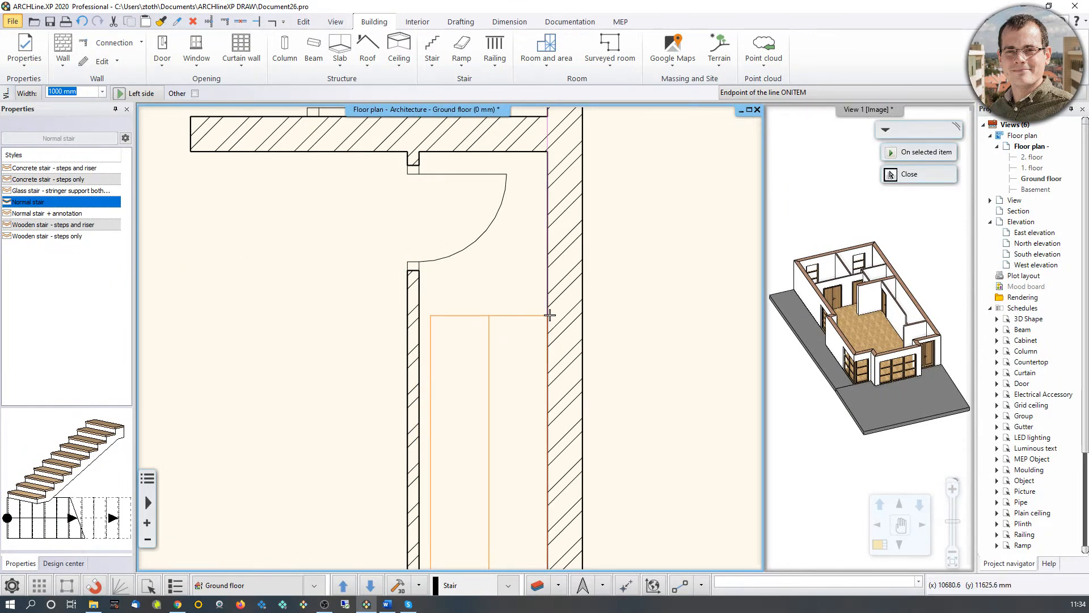
{"action": "left_click", "coordinate": [427, 273]}
Step: Make the 3D view the main view and show the new stair behind the partition from above
{"action": "left_click", "coordinate": [866, 351]}
{"action": "scroll", "coordinate": [865, 352], "scroll_direction": "up", "scroll_amount": 10}
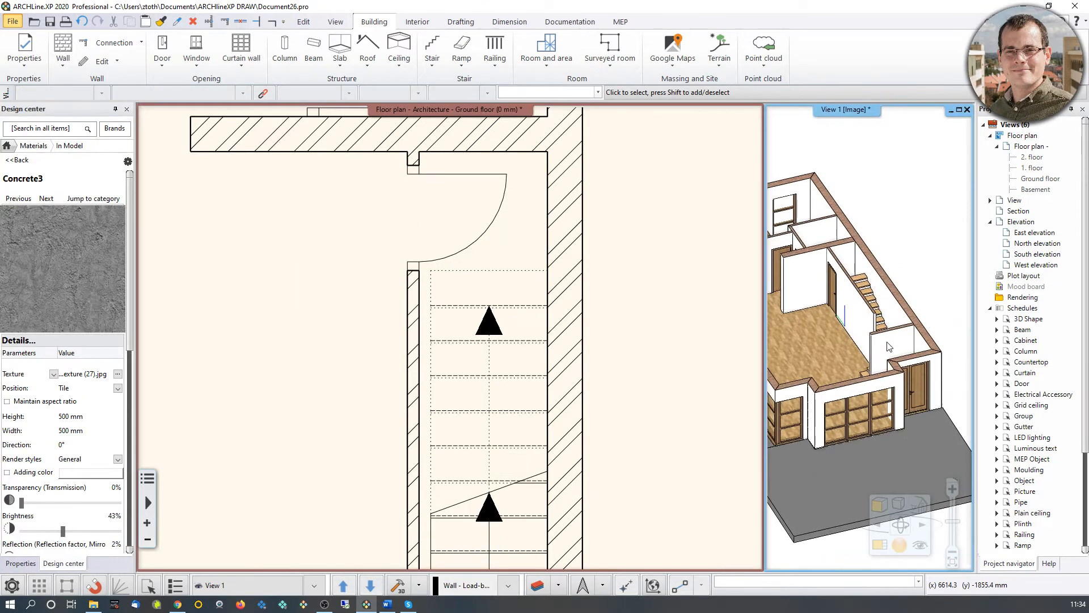
{"action": "middle_click_drag", "start_coordinate": [890, 346], "coordinate": [879, 401]}
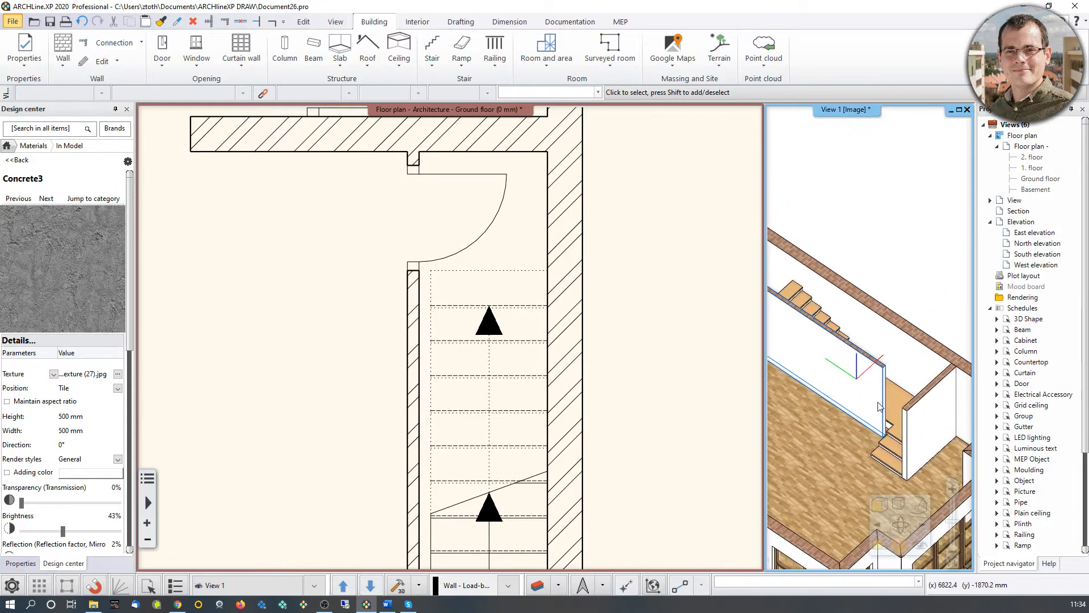
{"action": "left_click", "coordinate": [880, 546]}
{"action": "scroll", "coordinate": [499, 350], "scroll_direction": "up", "scroll_amount": 5}
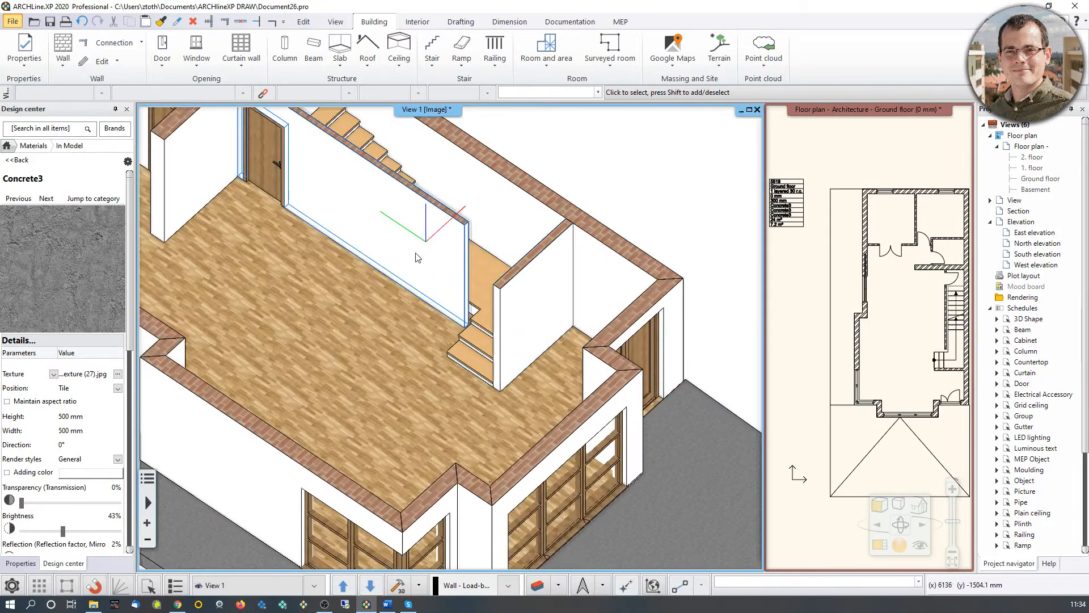
{"action": "middle_click_drag", "start_coordinate": [429, 370], "coordinate": [477, 372], "text": "shift"}
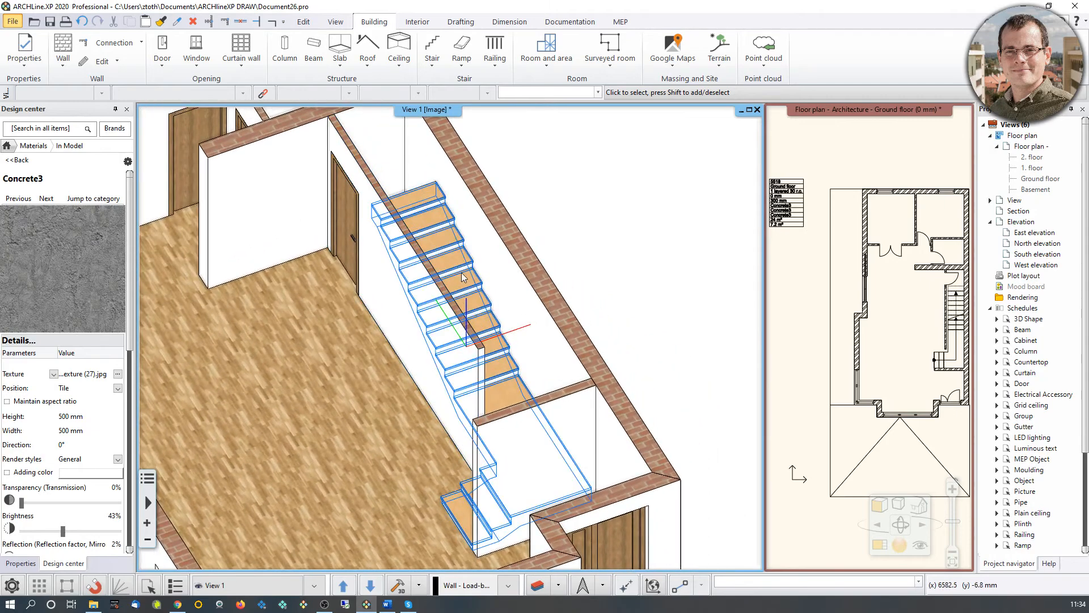
Step: Edit the L-shaped stair so that its total height takes the floor height
{"action": "left_click", "coordinate": [477, 372]}
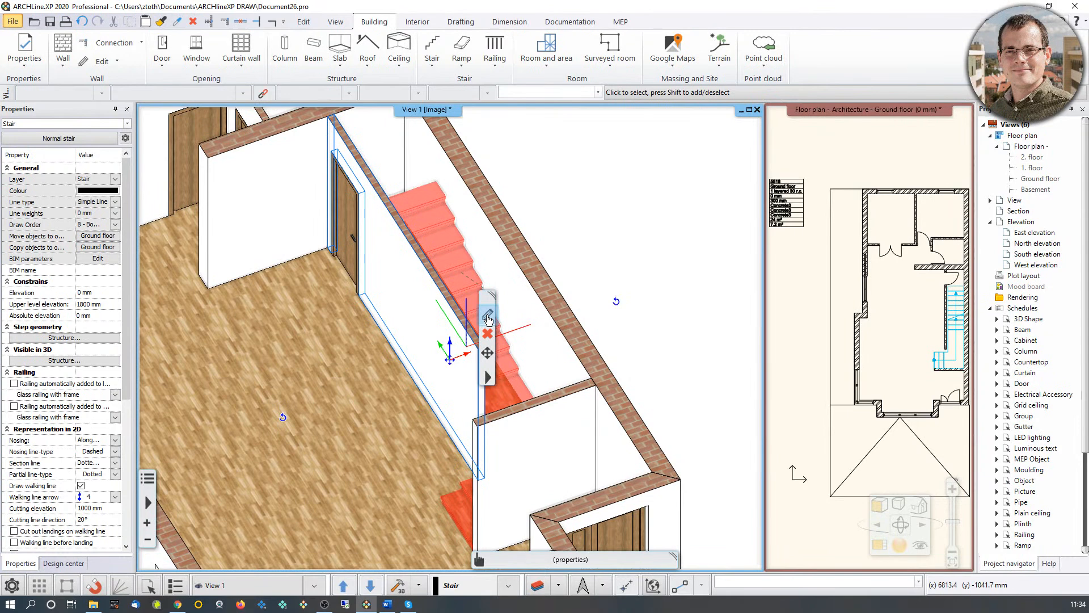
{"action": "left_click", "coordinate": [487, 317]}
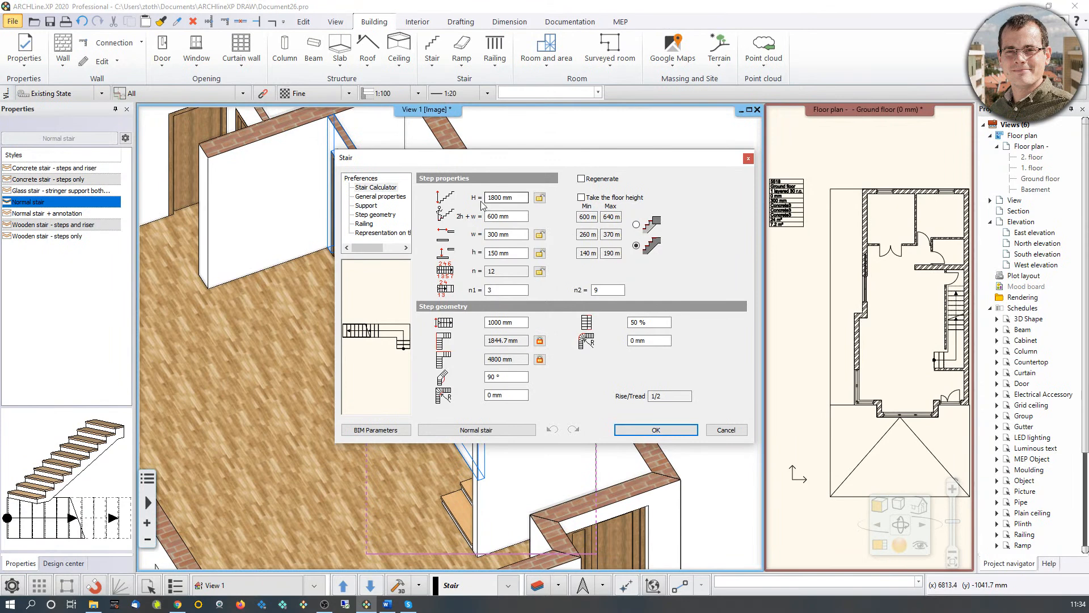
{"action": "left_click", "coordinate": [582, 197]}
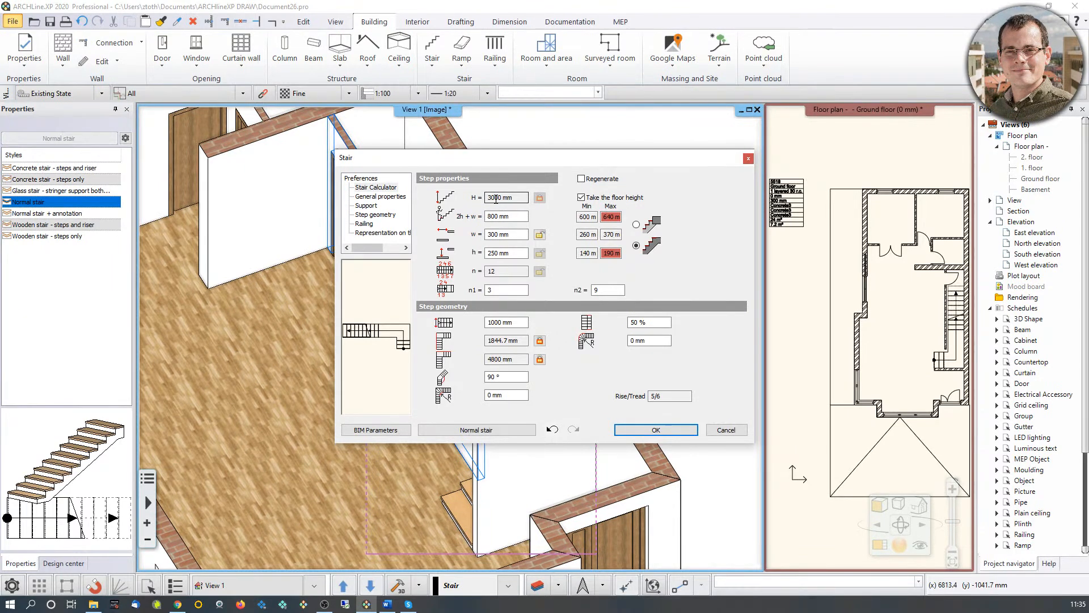
{"action": "left_click", "coordinate": [656, 429]}
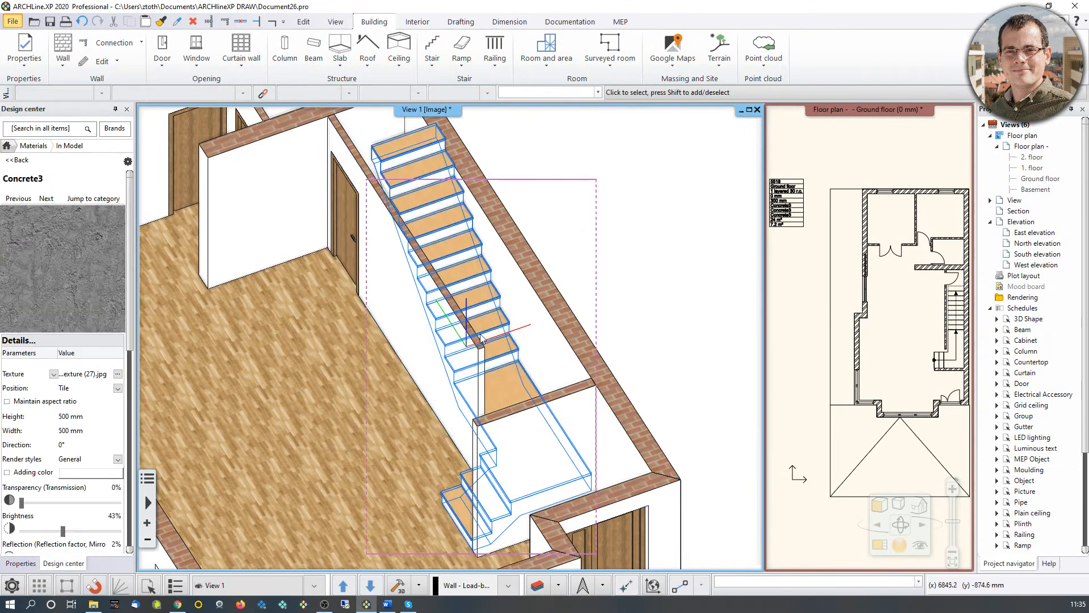
Step: Check the bottom elevations and heights of the building's floors in the level settings
{"action": "middle_click_drag", "start_coordinate": [481, 339], "coordinate": [809, 265]}
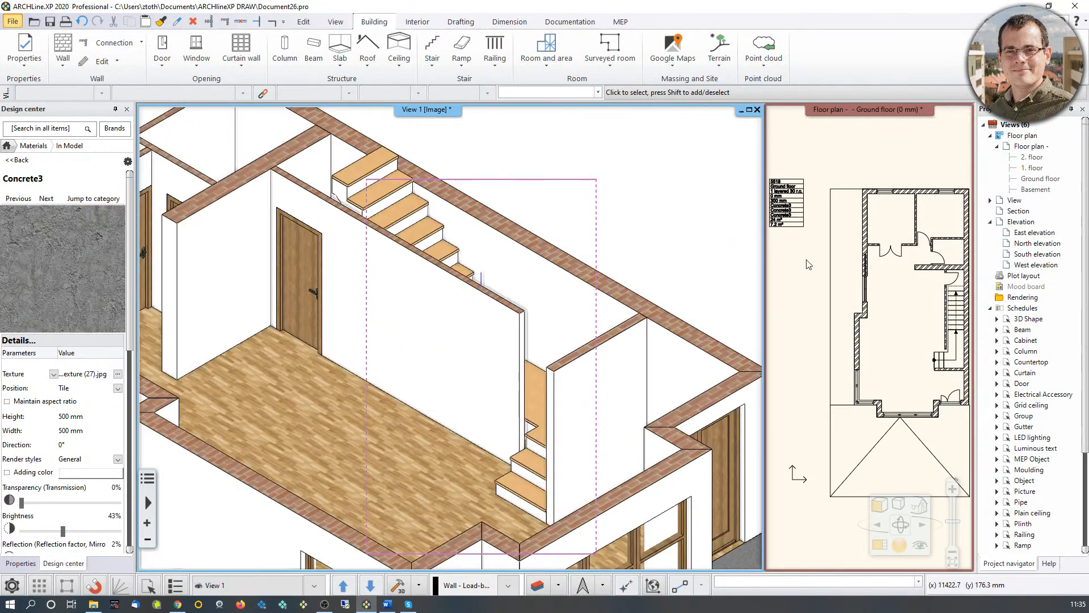
{"action": "left_click", "coordinate": [809, 265]}
{"action": "left_click", "coordinate": [255, 586]}
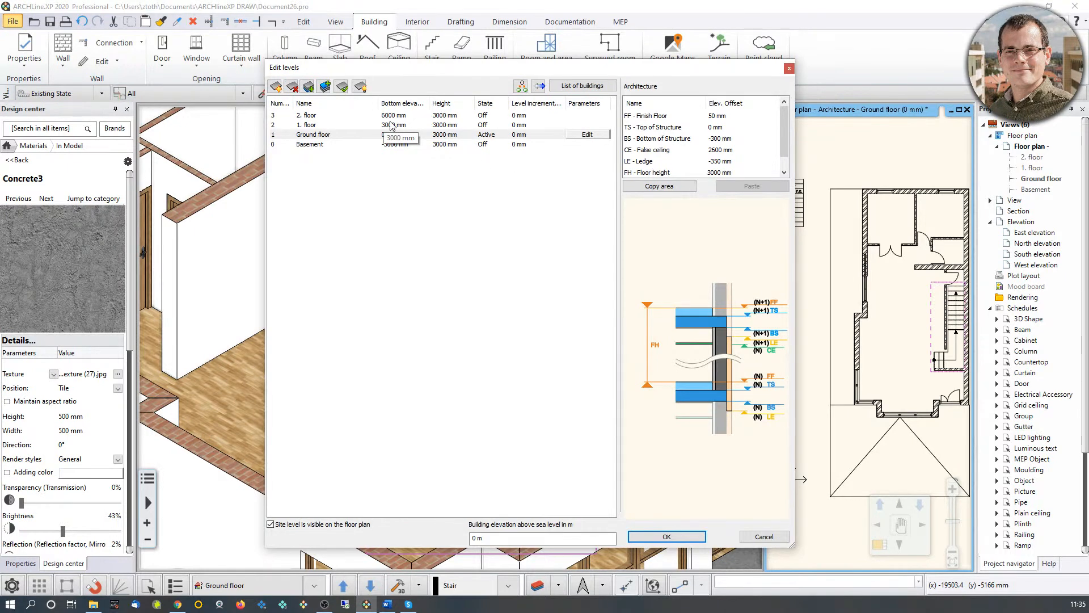
{"action": "left_click", "coordinate": [667, 536]}
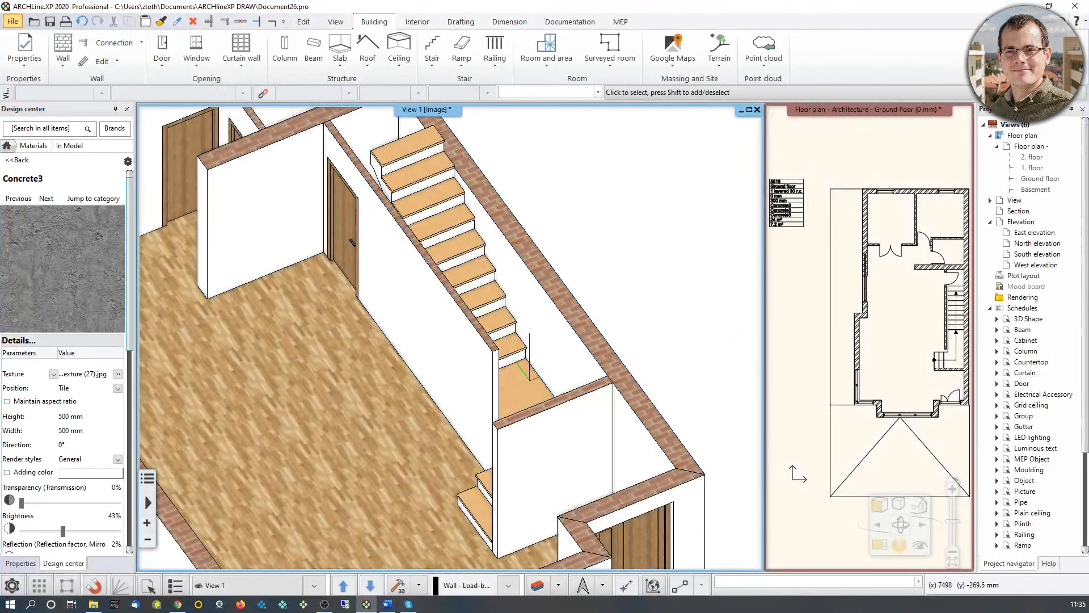
Step: Reopen the stair's settings and set the number of steps in the second flight (n2) to 13
{"action": "left_click", "coordinate": [518, 263]}
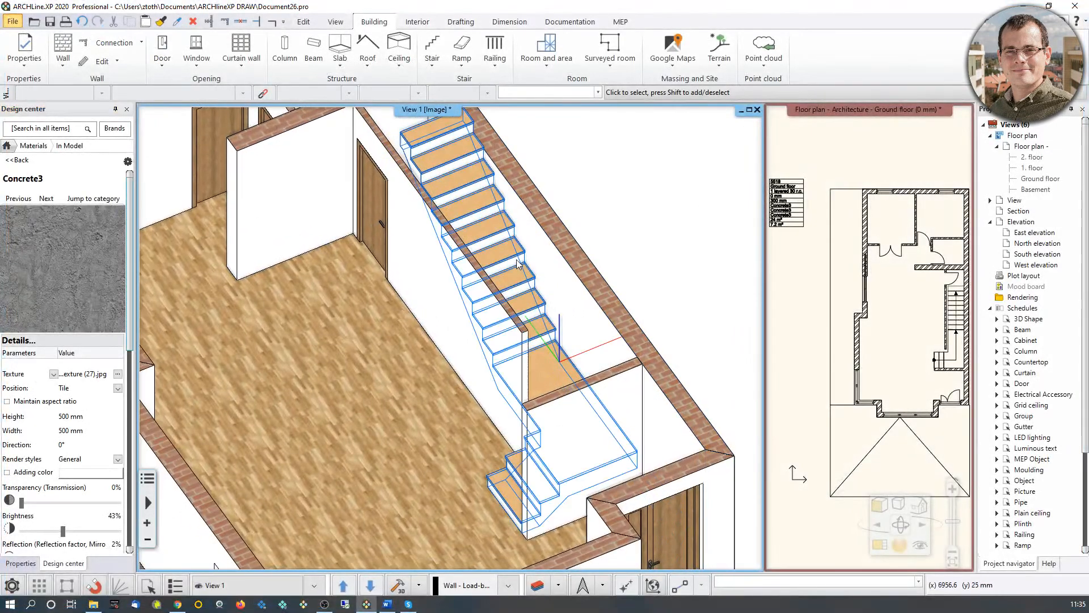
{"action": "left_click", "coordinate": [517, 262]}
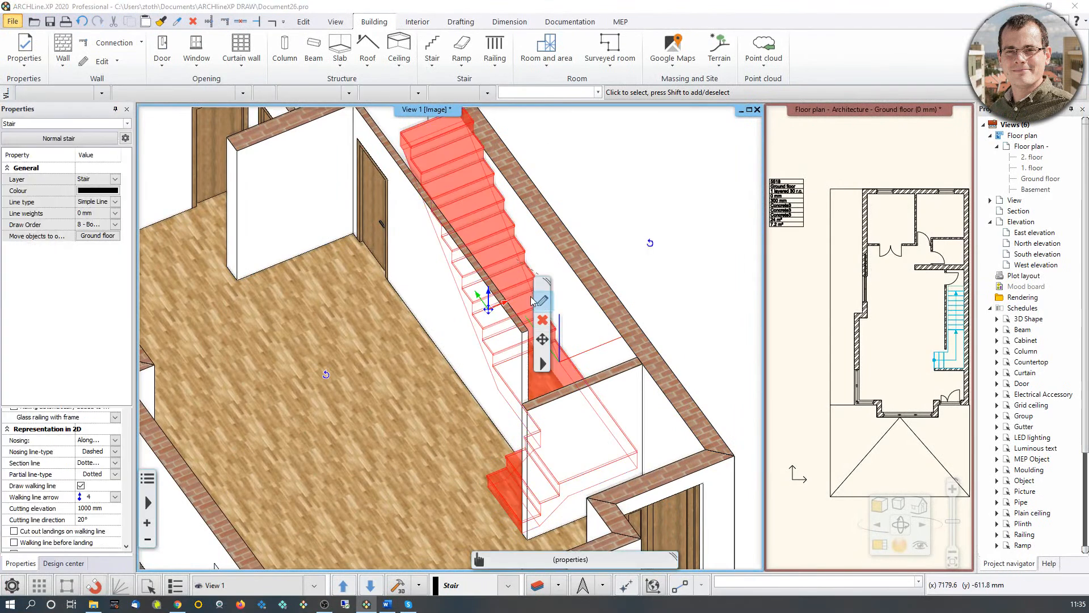
{"action": "left_click", "coordinate": [534, 301]}
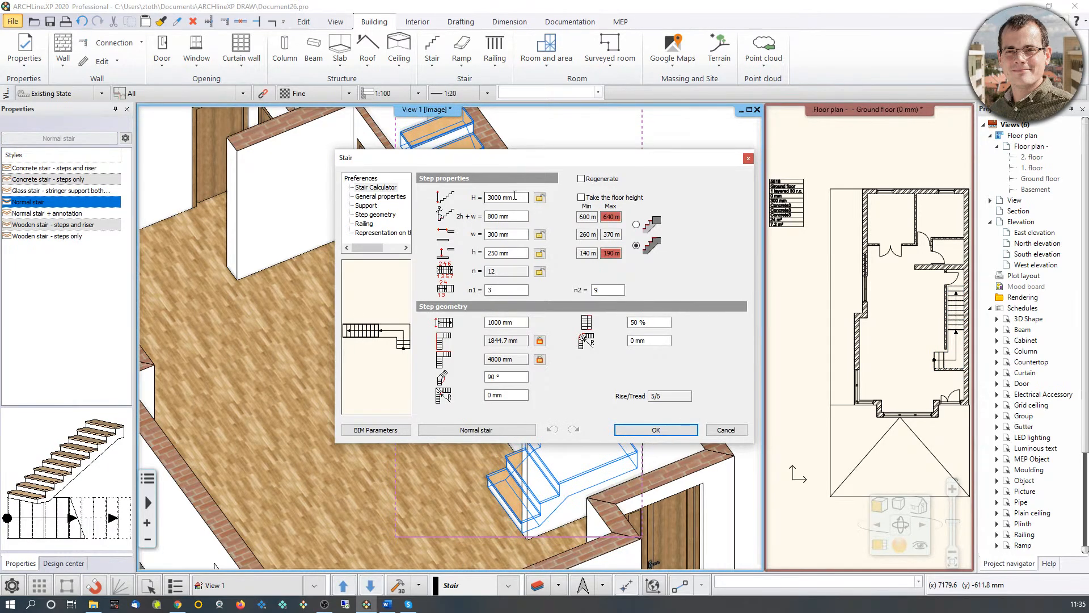
{"action": "left_click_drag", "start_coordinate": [546, 163], "coordinate": [395, 241]}
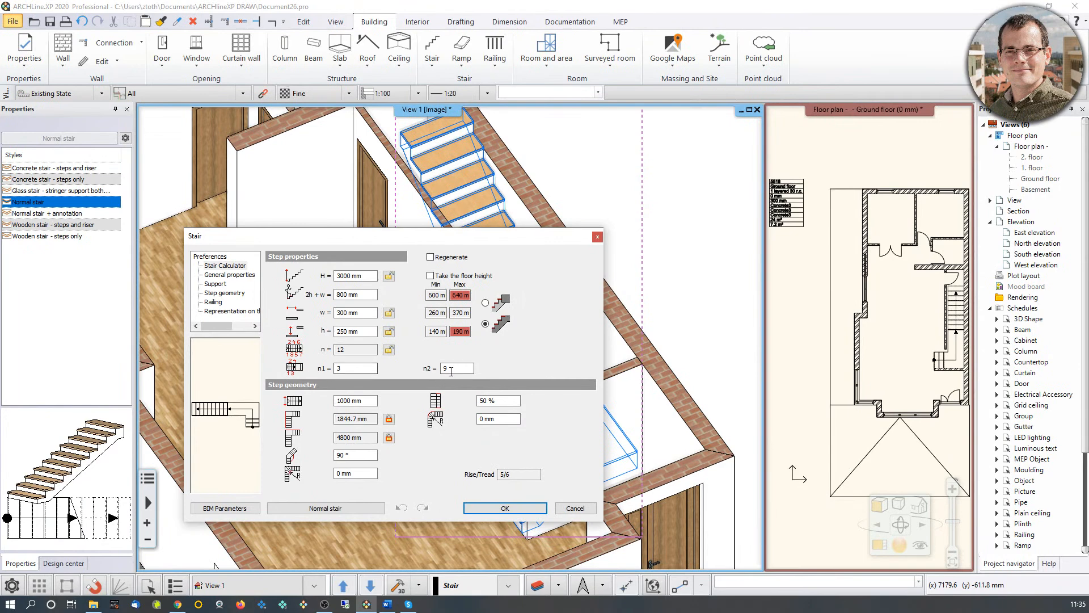
{"action": "left_click", "coordinate": [454, 368]}
{"action": "type", "text": "13"}
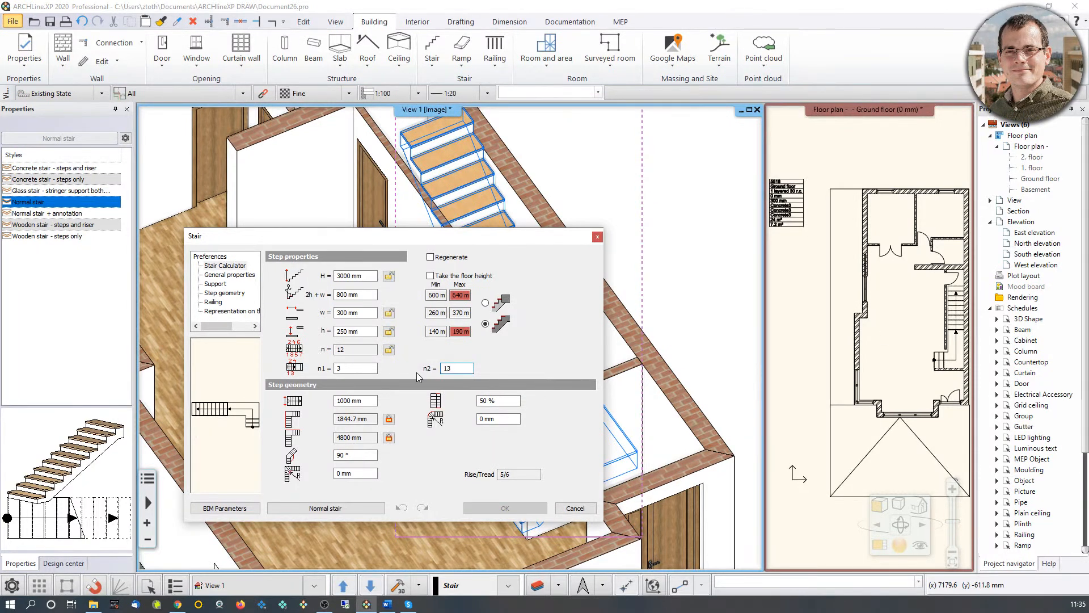
{"action": "key", "text": "Return"}
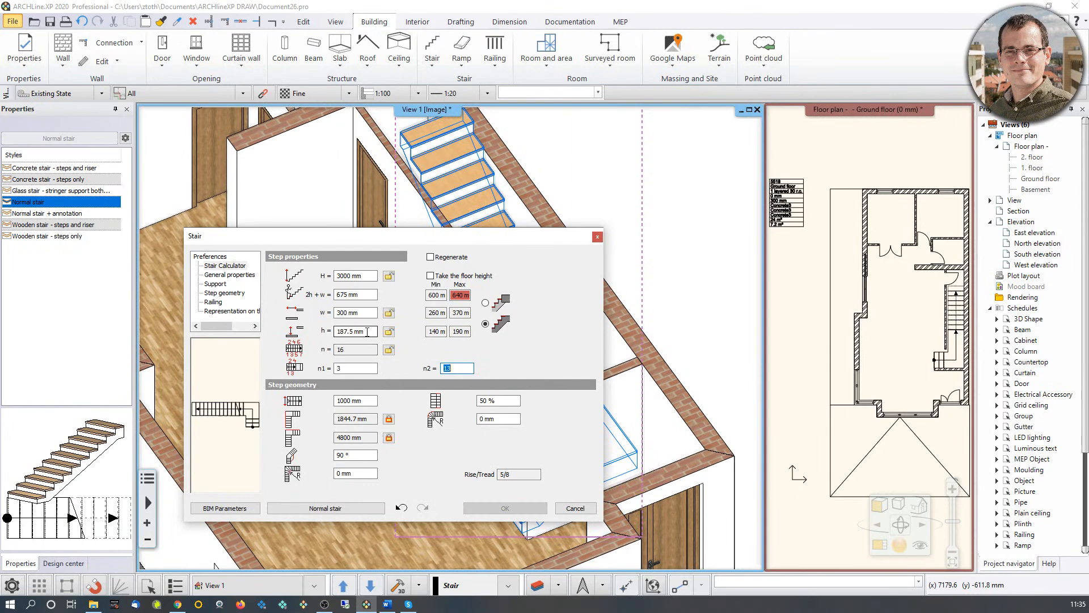
Step: Try to set the stair's flight width to 1200 mm in its settings and apply the dialog
{"action": "left_click", "coordinate": [369, 331]}
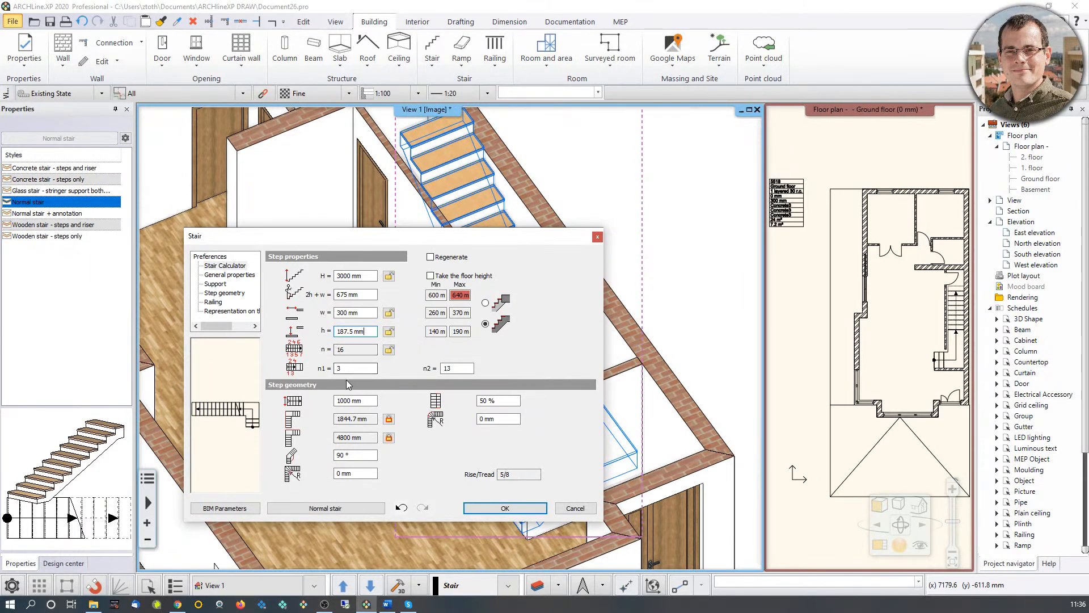
{"action": "double_click", "coordinate": [345, 400]}
{"action": "type", "text": "1200"}
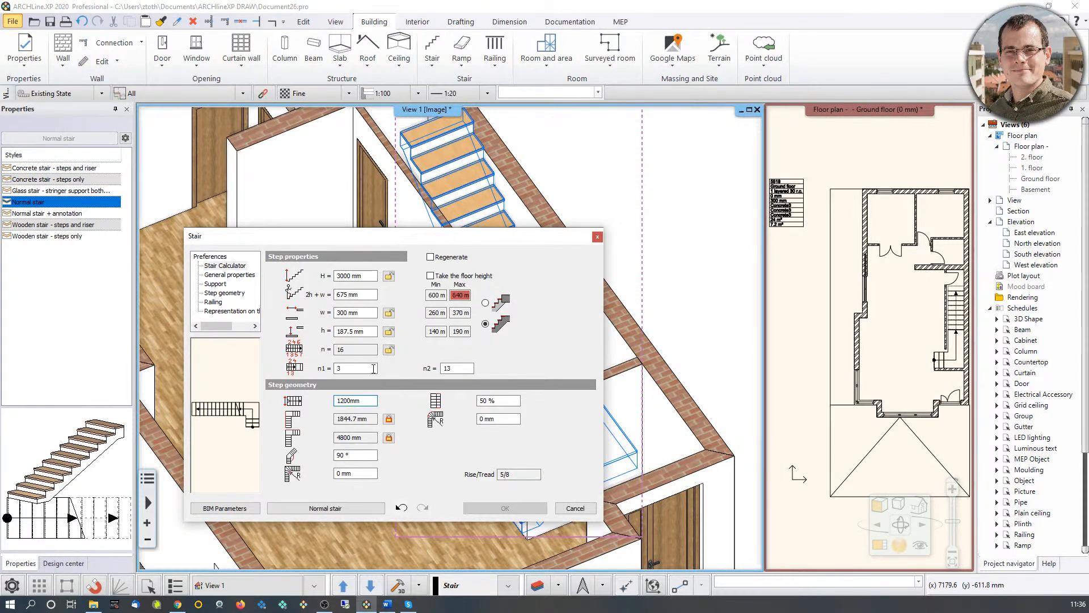
{"action": "key", "text": "Return"}
{"action": "double_click", "coordinate": [343, 401]}
{"action": "type", "text": "12"}
{"action": "left_click", "coordinate": [350, 370]}
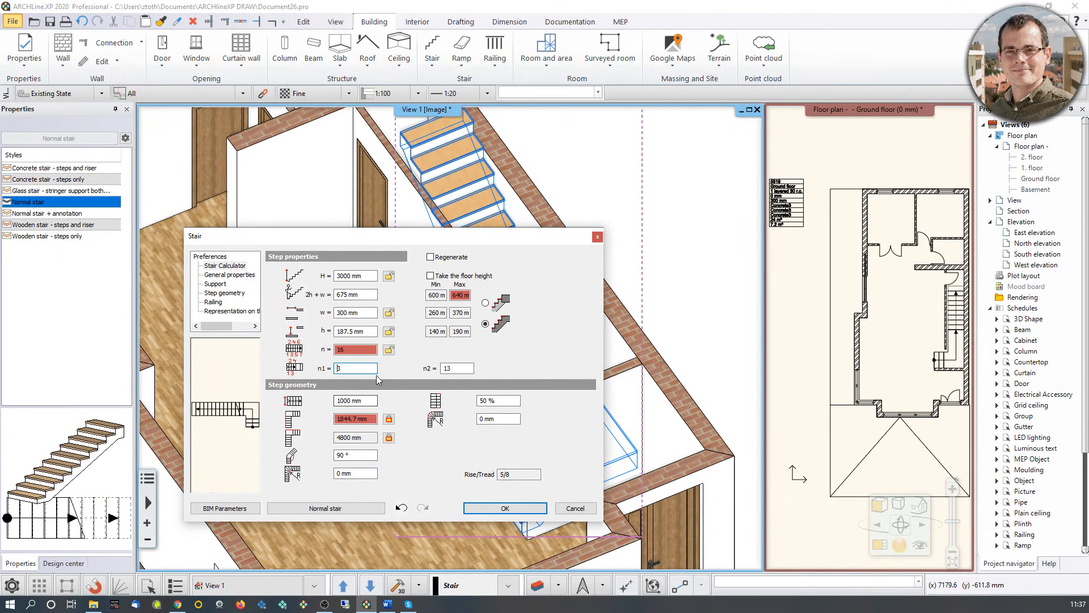
{"action": "left_click", "coordinate": [504, 508]}
Step: Reopen the stair's settings, try a 1200 mm flight width again and unlock the first flight's length before applying
{"action": "middle_click_drag", "start_coordinate": [505, 319], "coordinate": [543, 339]}
{"action": "left_click", "coordinate": [544, 339]}
{"action": "left_click", "coordinate": [566, 312]}
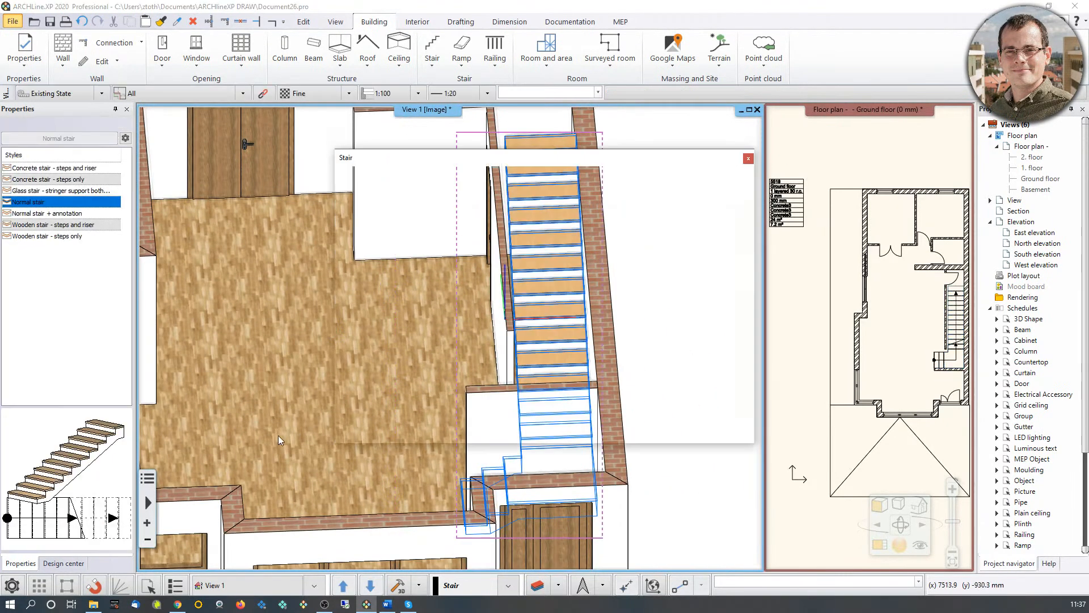
{"action": "left_click", "coordinate": [494, 322]}
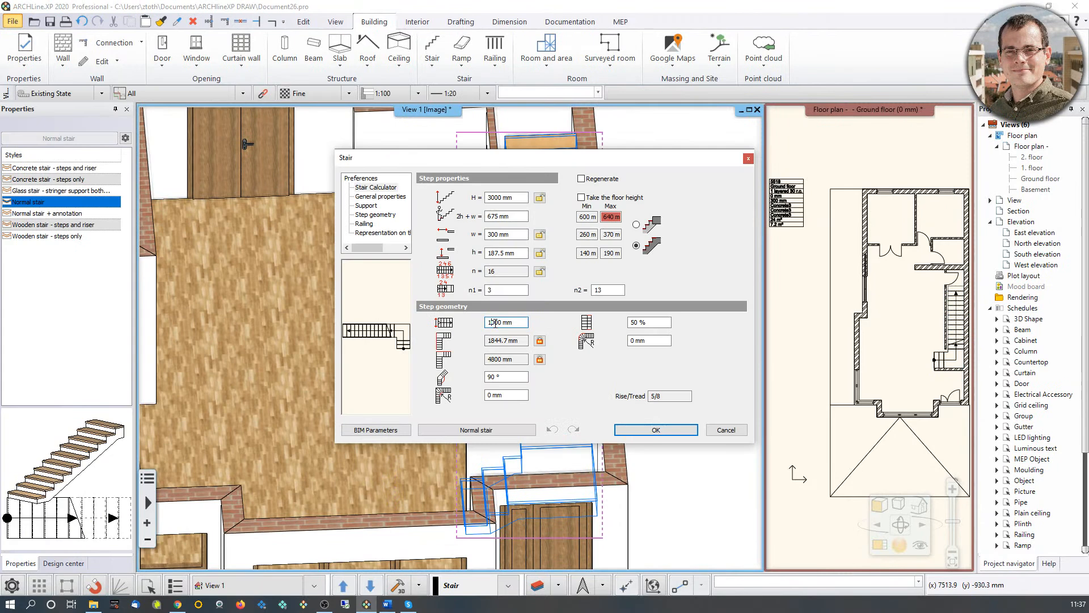
{"action": "key", "text": "BackSpace"}
{"action": "type", "text": "2"}
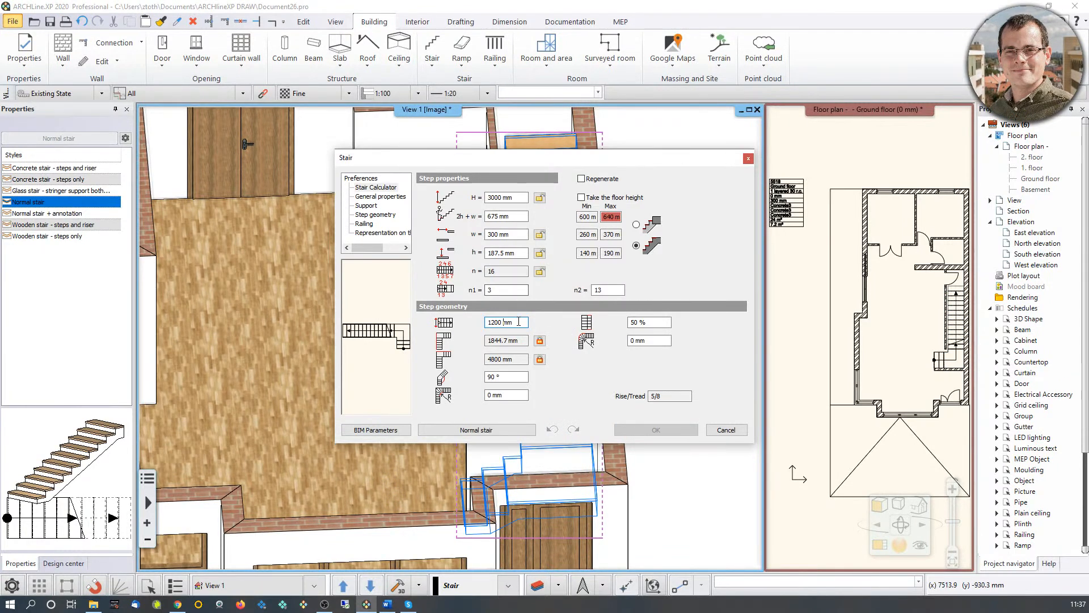
{"action": "left_click", "coordinate": [662, 432]}
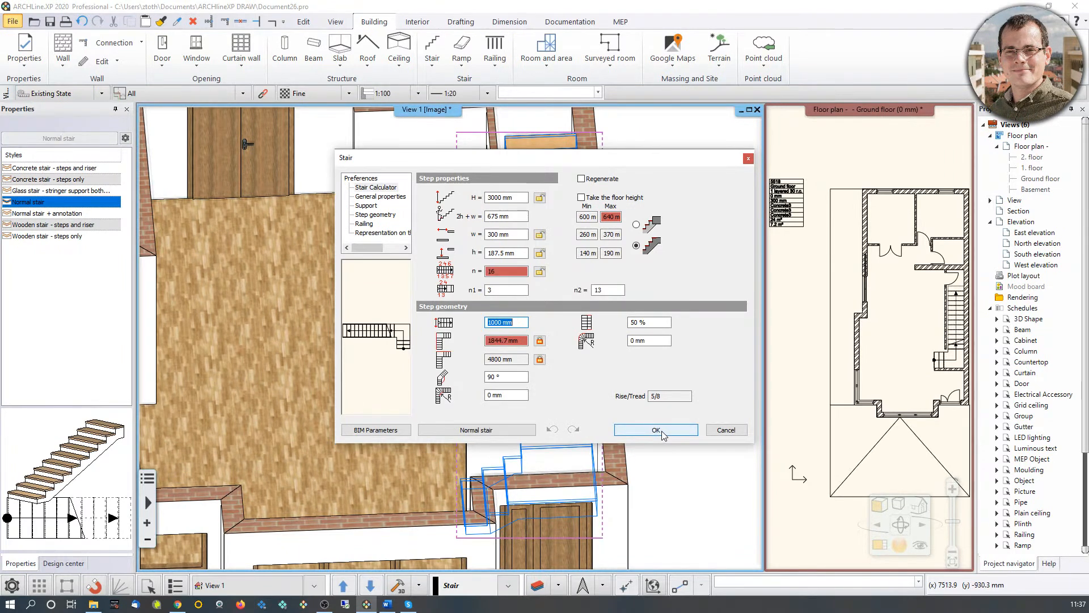
{"action": "left_click", "coordinate": [540, 341]}
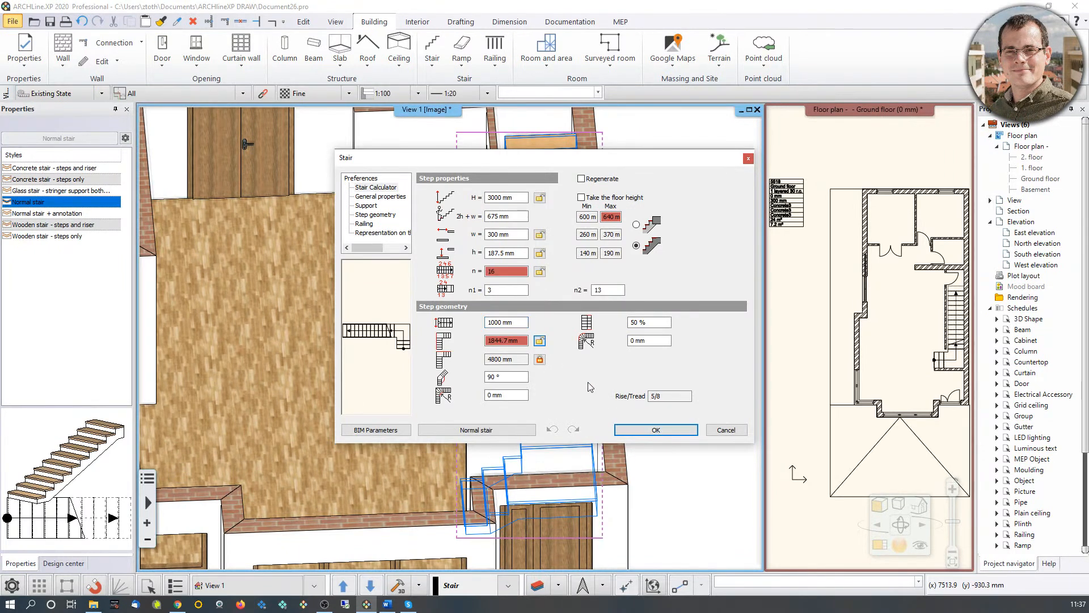
{"action": "left_click", "coordinate": [655, 431]}
Step: Select the stair behind the partition and make another attempt at a 1200 mm flight width in its properties
{"action": "middle_click_drag", "start_coordinate": [489, 359], "coordinate": [546, 311]}
{"action": "scroll", "coordinate": [509, 289], "scroll_direction": "up", "scroll_amount": 2}
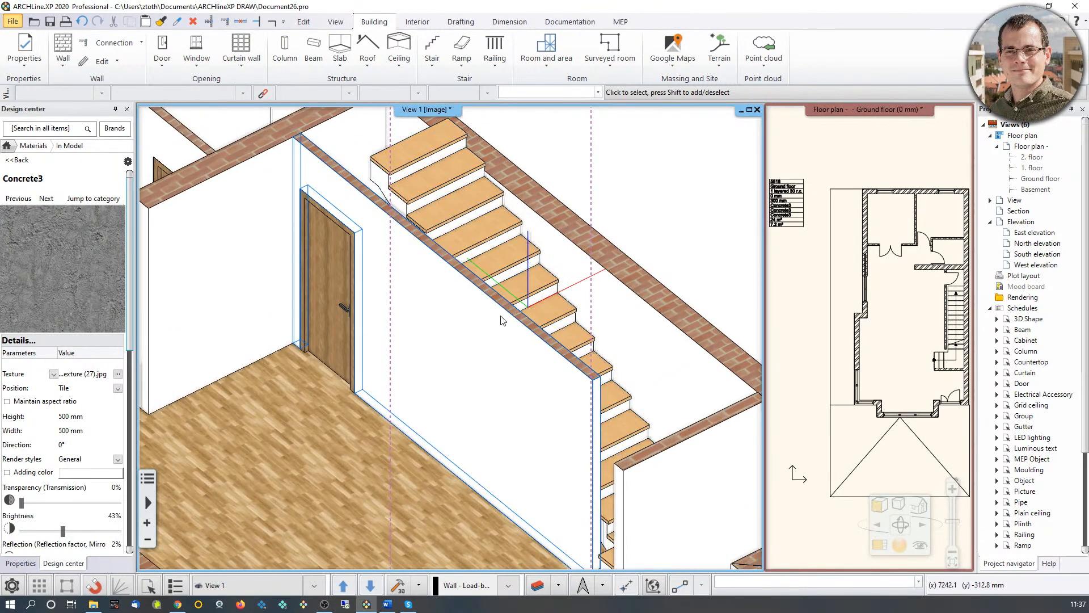
{"action": "key", "text": "alt+Tab"}
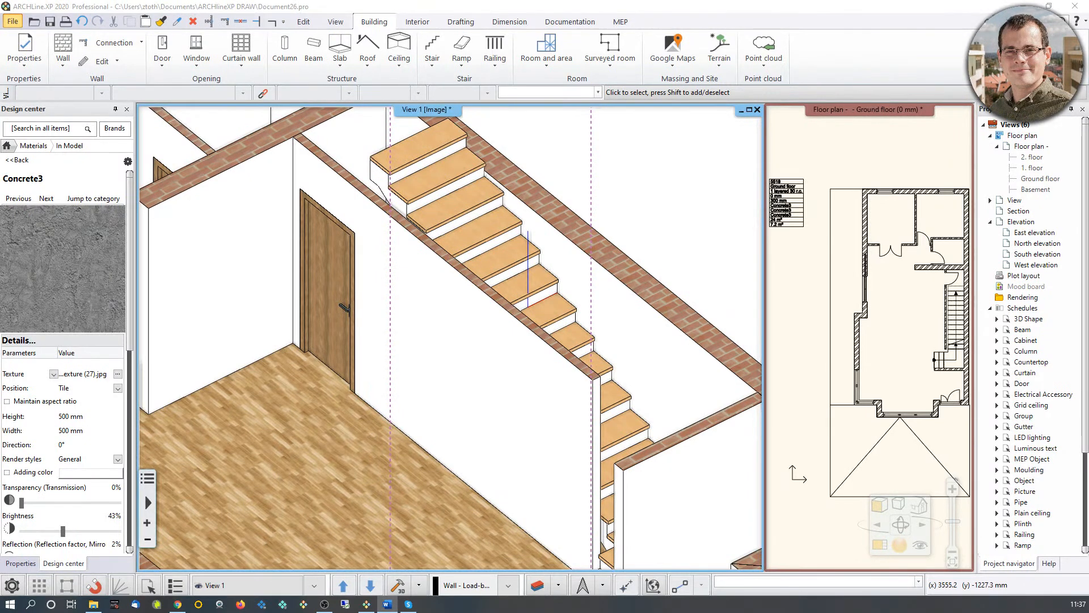
{"action": "left_click", "coordinate": [495, 275]}
{"action": "left_click", "coordinate": [495, 275]}
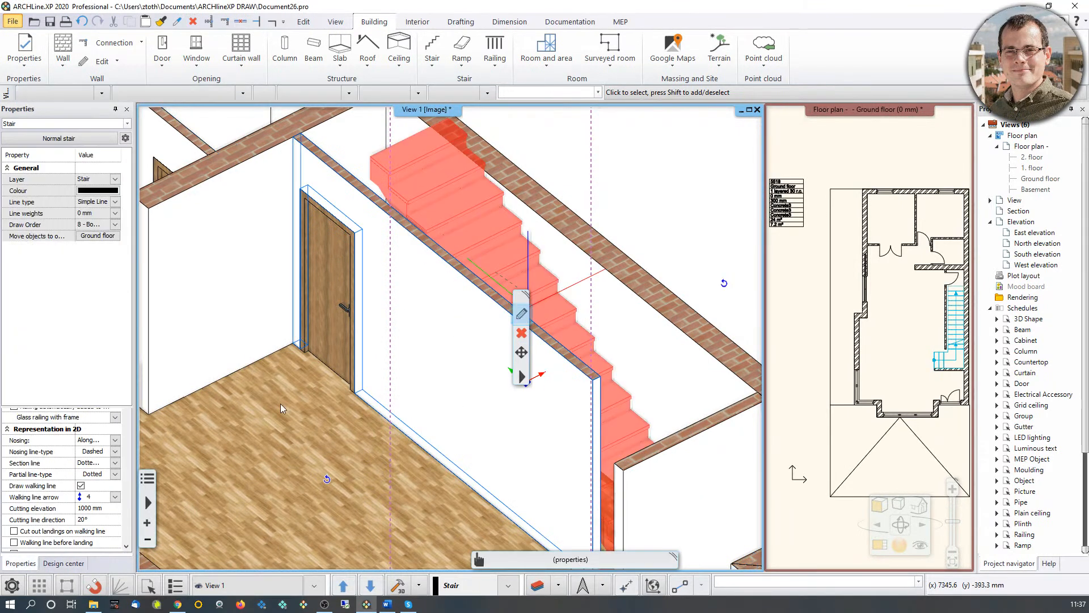
{"action": "double_click", "coordinate": [292, 353]}
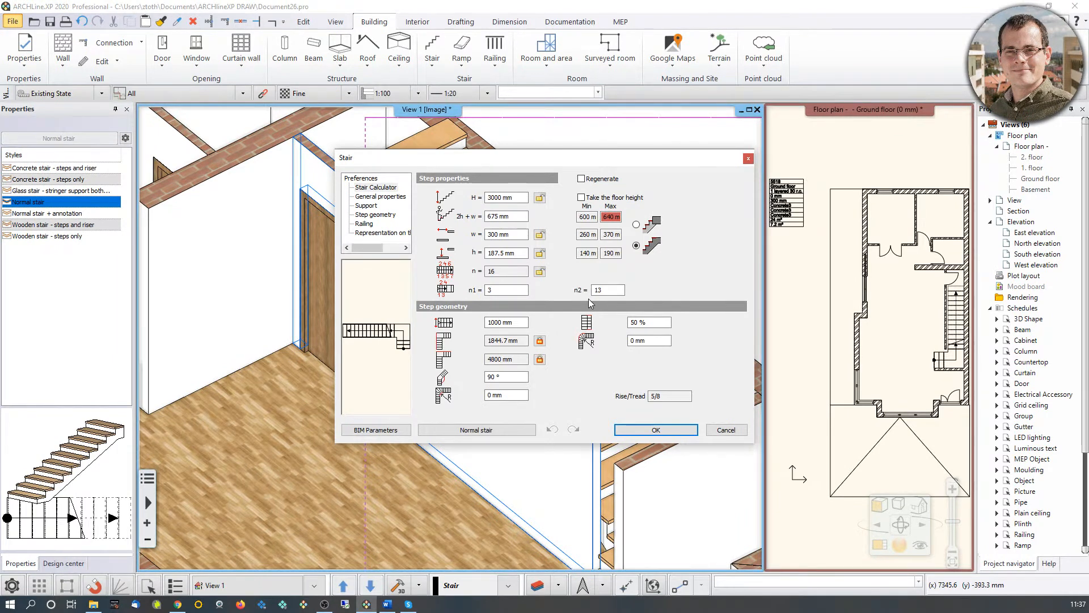
{"action": "double_click", "coordinate": [495, 322]}
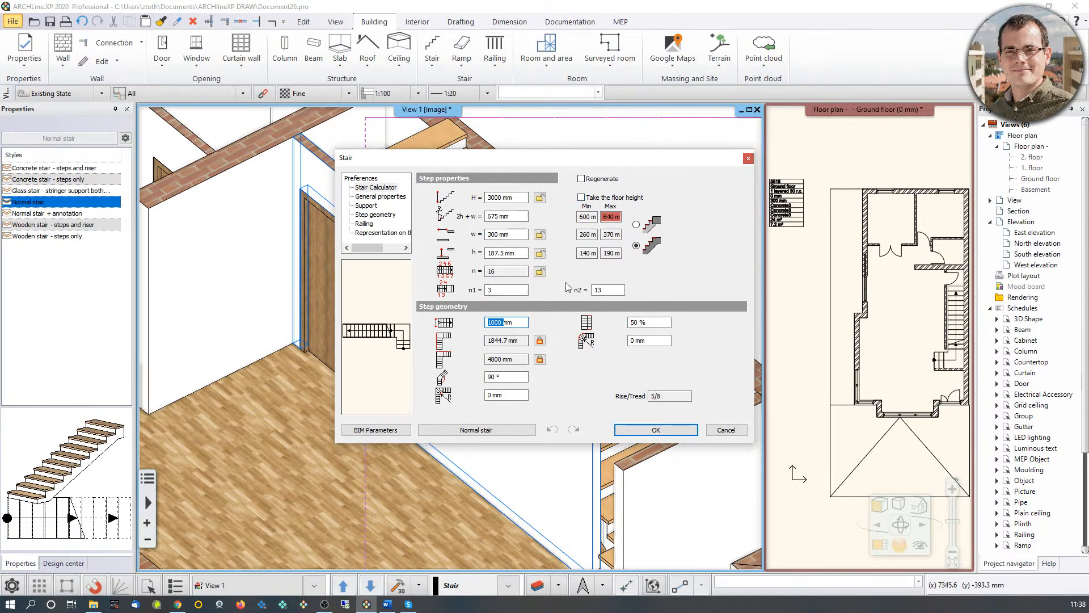
{"action": "type", "text": "1"}
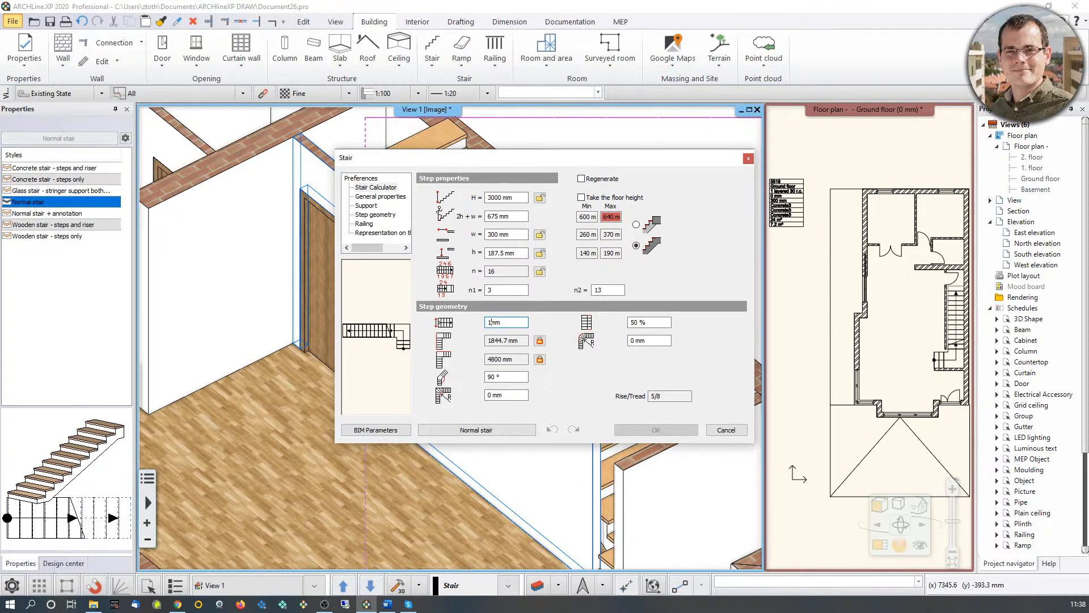
{"action": "type", "text": "200"}
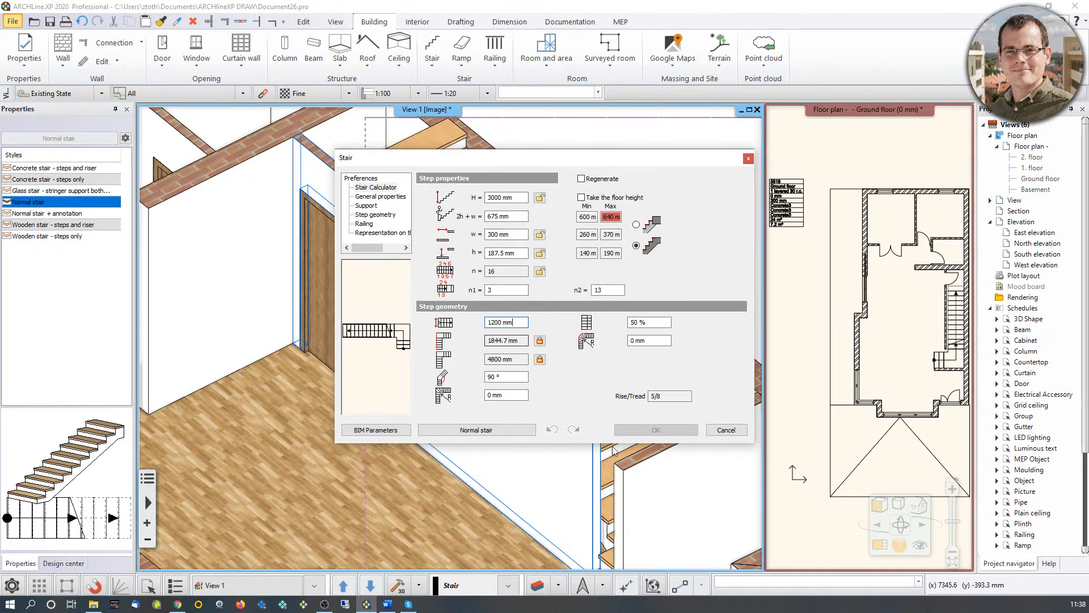
{"action": "left_click", "coordinate": [653, 432]}
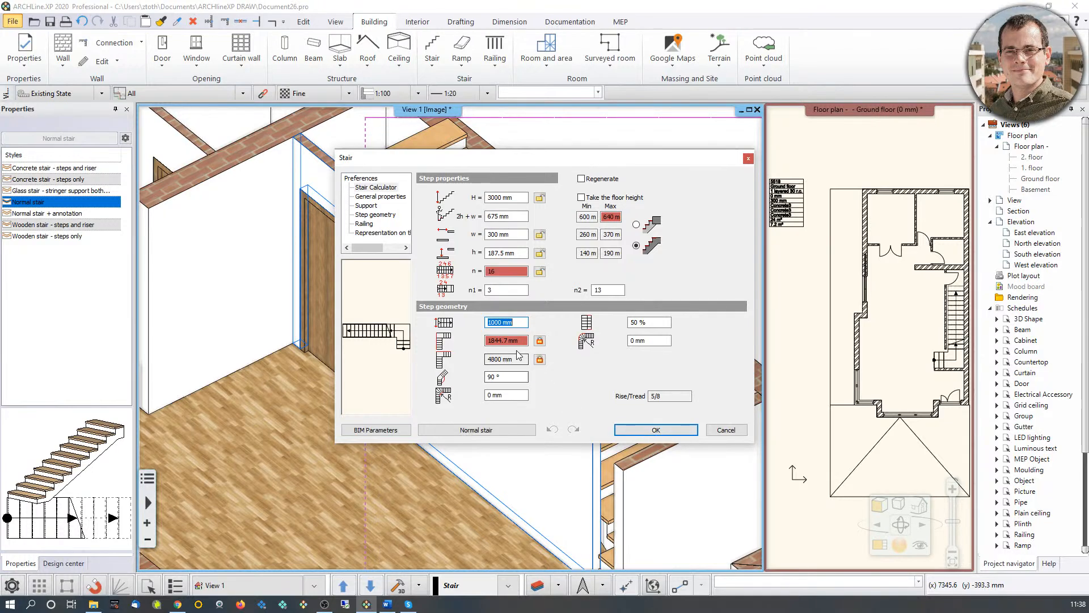
{"action": "left_click", "coordinate": [641, 430]}
Step: Hide the partition wall in front of the stair and the door belonging to it in the 3D view
{"action": "middle_click_drag", "start_coordinate": [512, 292], "coordinate": [475, 315]}
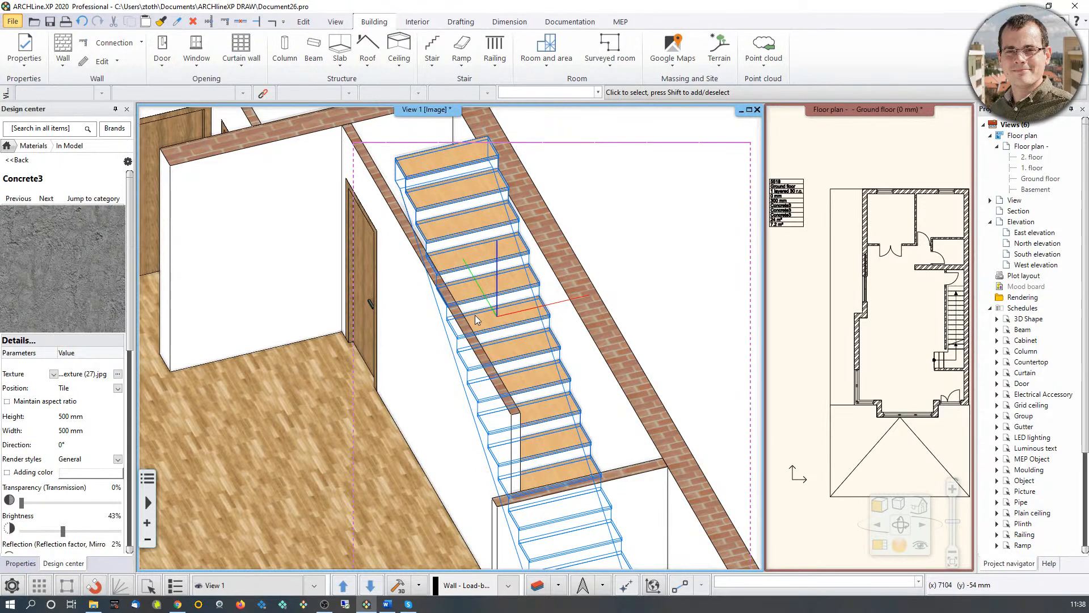
{"action": "middle_click_drag", "start_coordinate": [430, 362], "coordinate": [456, 357]}
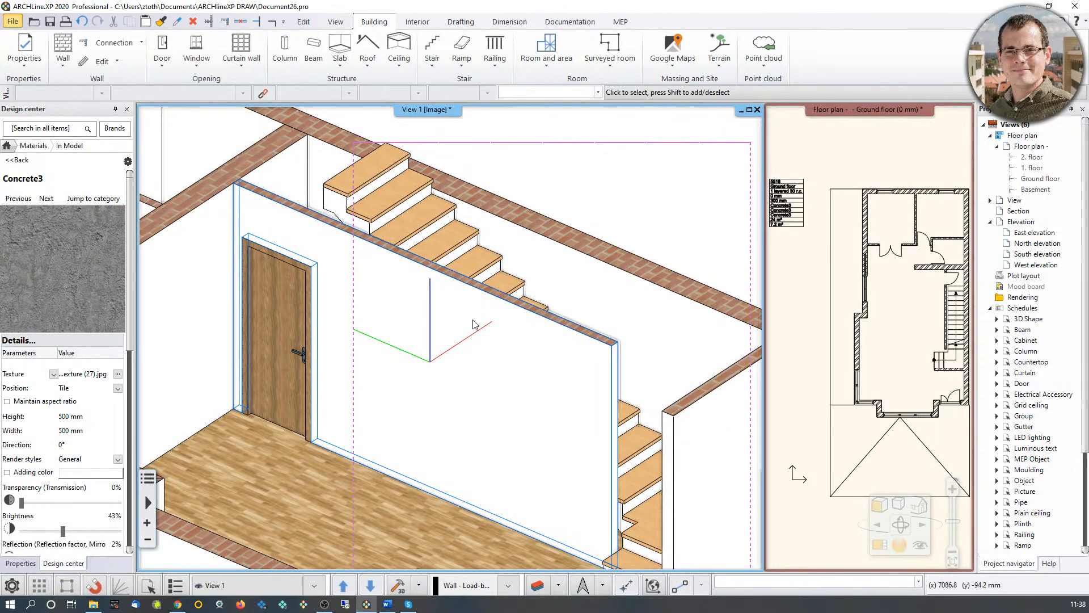
{"action": "left_click", "coordinate": [410, 400]}
{"action": "right_click", "coordinate": [408, 387]}
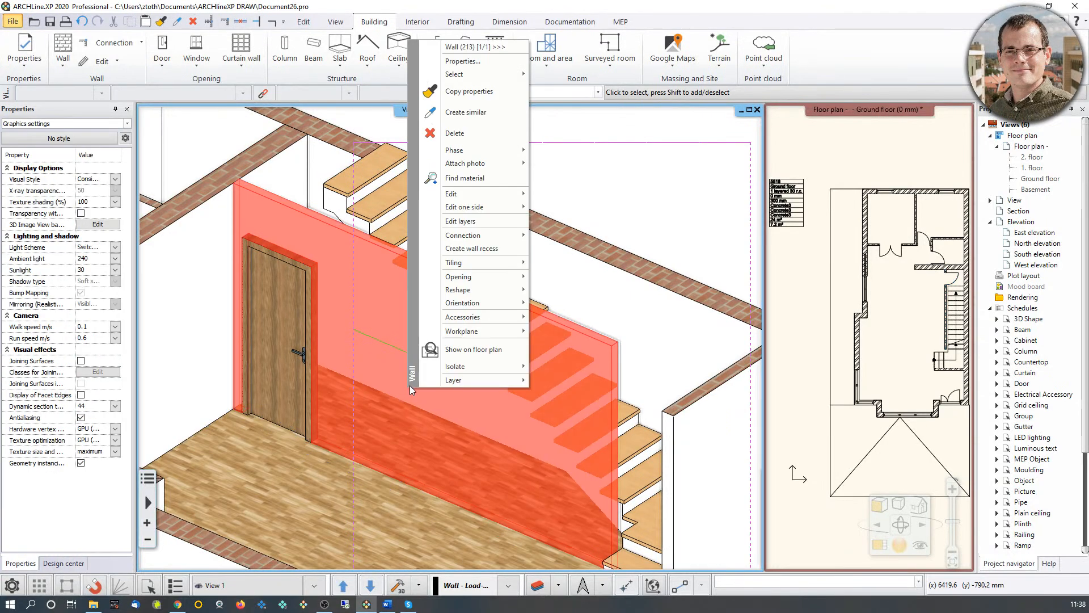
{"action": "mouse_move", "coordinate": [457, 366]}
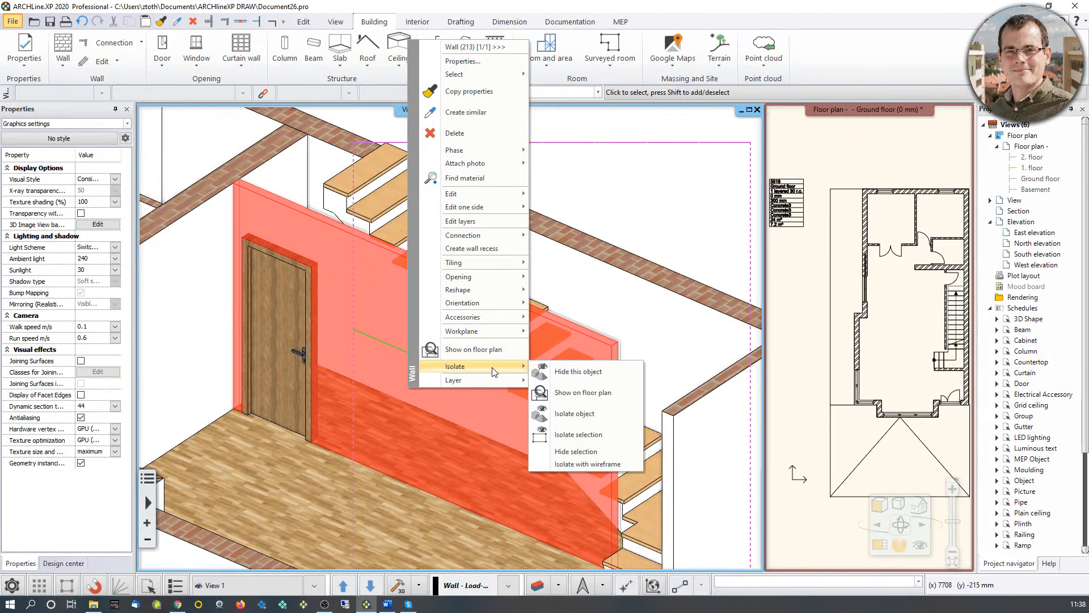
{"action": "left_click", "coordinate": [571, 372]}
{"action": "left_click", "coordinate": [297, 359]}
{"action": "right_click", "coordinate": [298, 359]}
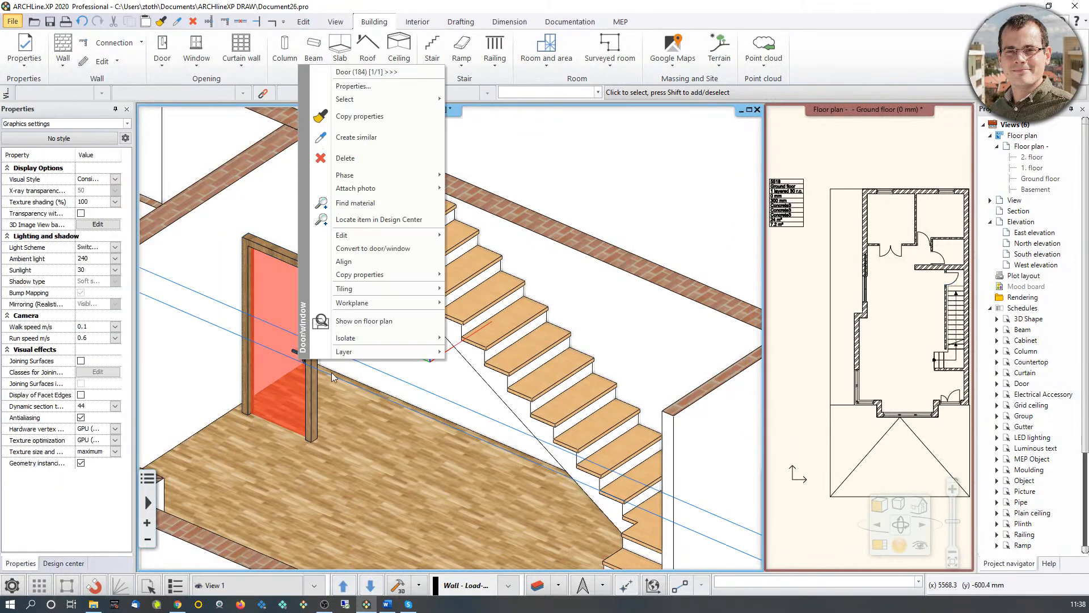
{"action": "mouse_move", "coordinate": [364, 338]}
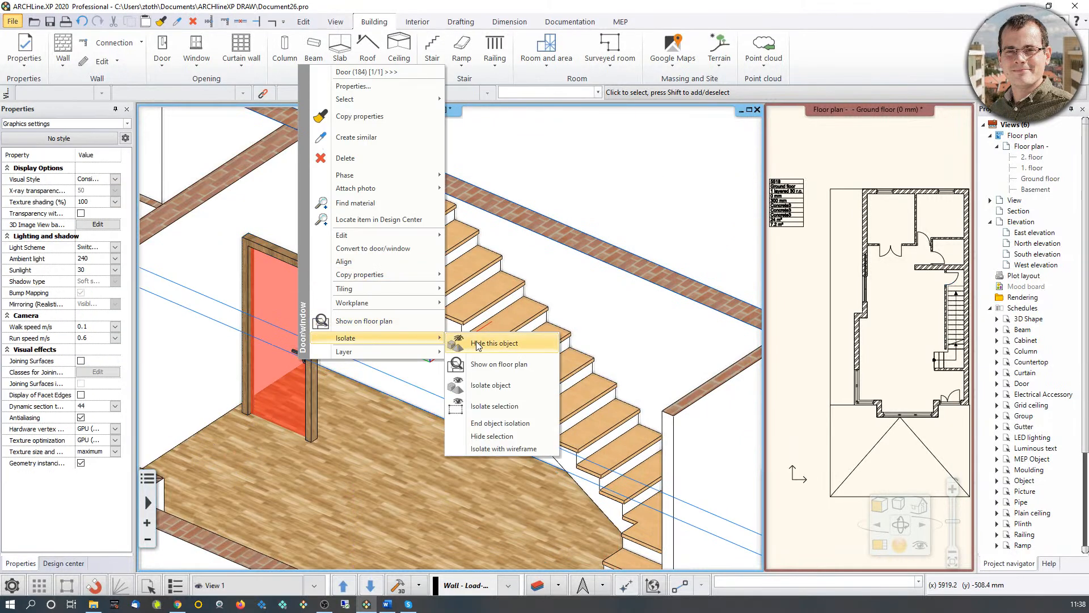
{"action": "left_click", "coordinate": [477, 342]}
Step: Examine the exposed stair and the whole ground floor model from different angles and distances
{"action": "middle_click_drag", "start_coordinate": [548, 384], "coordinate": [473, 291]}
{"action": "middle_click_drag", "start_coordinate": [399, 215], "coordinate": [410, 247]}
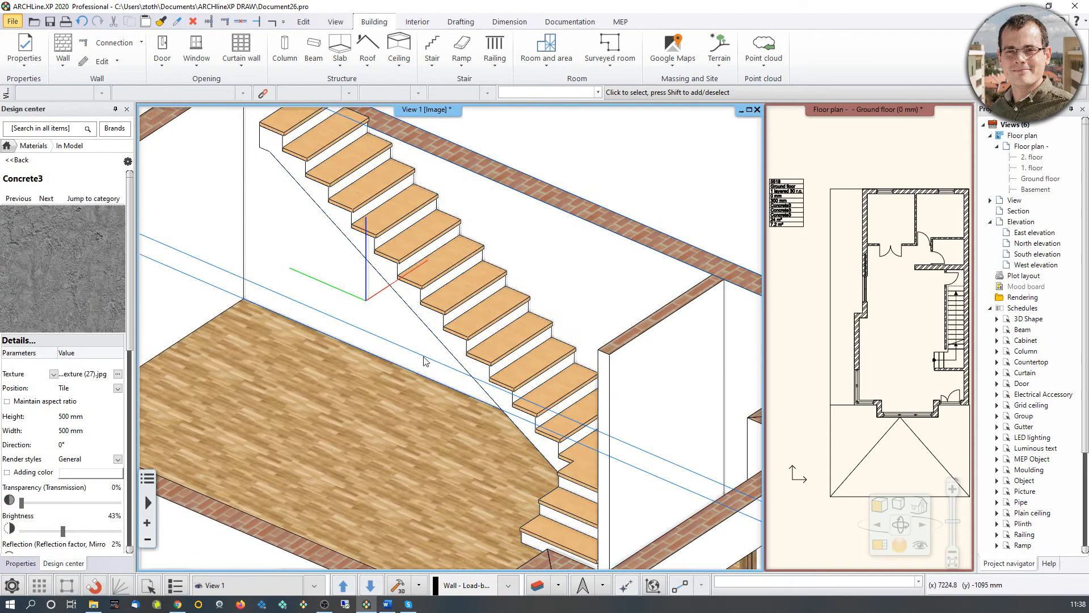
{"action": "middle_click_drag", "start_coordinate": [425, 362], "coordinate": [429, 386]}
{"action": "scroll", "coordinate": [417, 389], "scroll_direction": "down", "scroll_amount": 3}
{"action": "scroll", "coordinate": [406, 391], "scroll_direction": "up", "scroll_amount": 4}
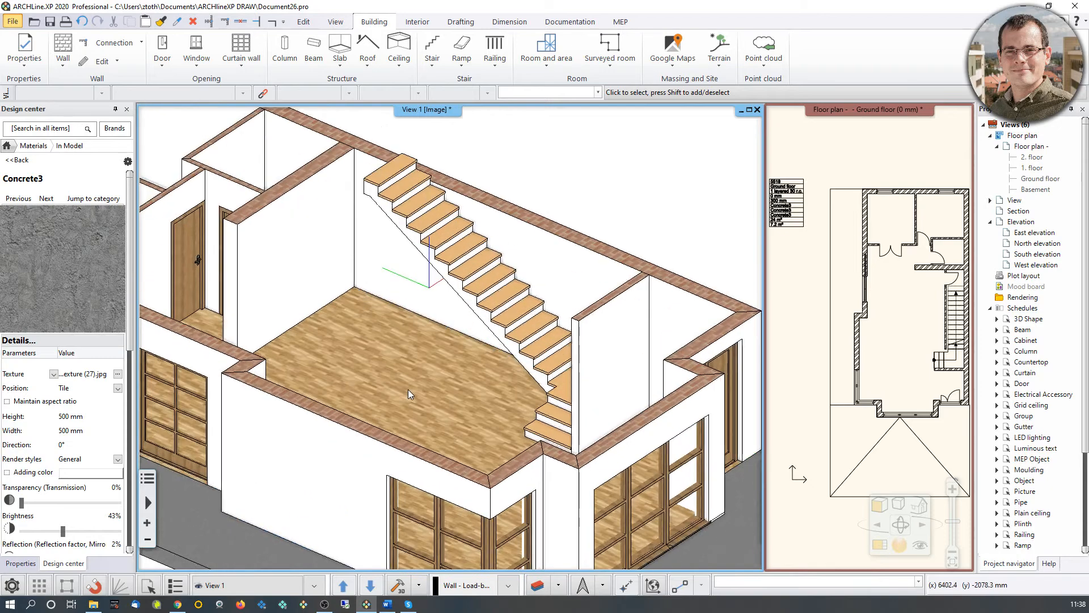
{"action": "middle_click_drag", "start_coordinate": [406, 389], "coordinate": [469, 345], "text": "shift"}
{"action": "scroll", "coordinate": [348, 301], "scroll_direction": "up", "scroll_amount": 8}
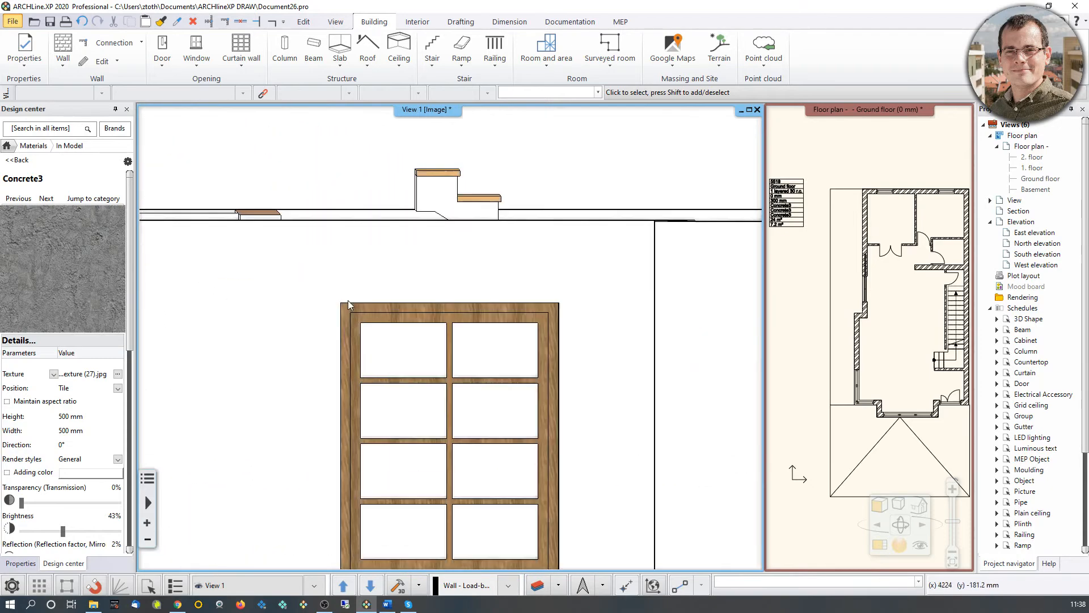
{"action": "middle_click_drag", "start_coordinate": [562, 457], "coordinate": [274, 342]}
{"action": "scroll", "coordinate": [273, 341], "scroll_direction": "up", "scroll_amount": 3}
{"action": "scroll", "coordinate": [626, 374], "scroll_direction": "down", "scroll_amount": 10}
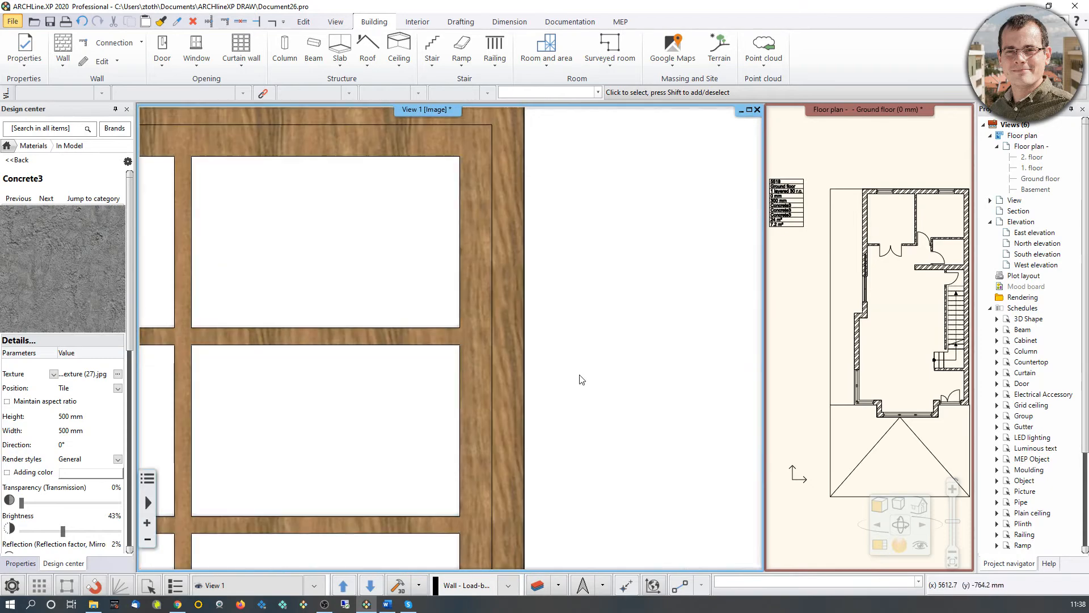
{"action": "middle_click_drag", "start_coordinate": [590, 344], "coordinate": [527, 383], "text": "shift"}
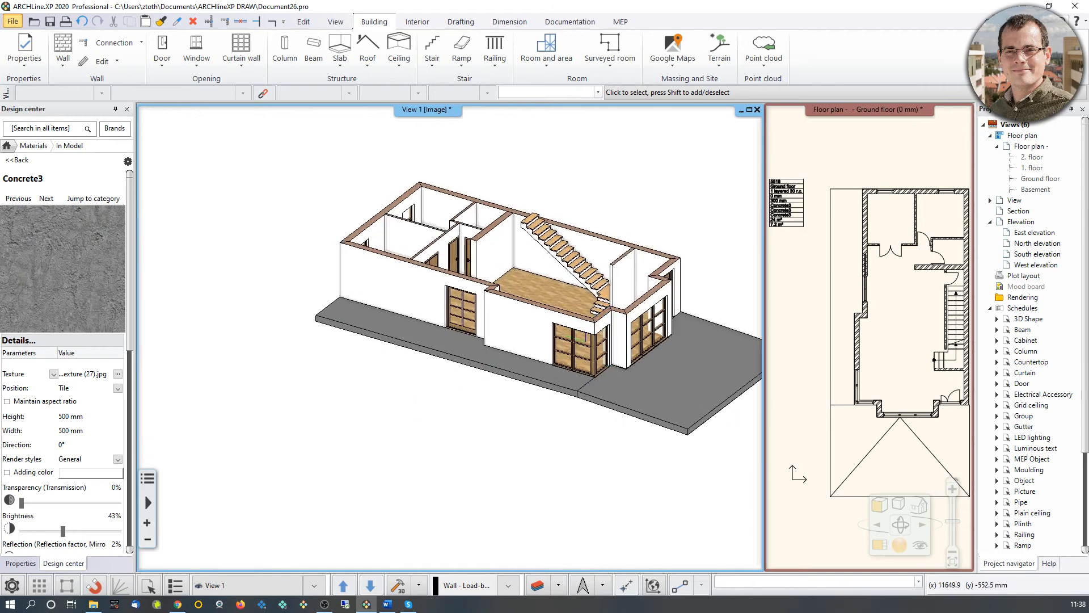
{"action": "middle_click_drag", "start_coordinate": [513, 318], "coordinate": [448, 378]}
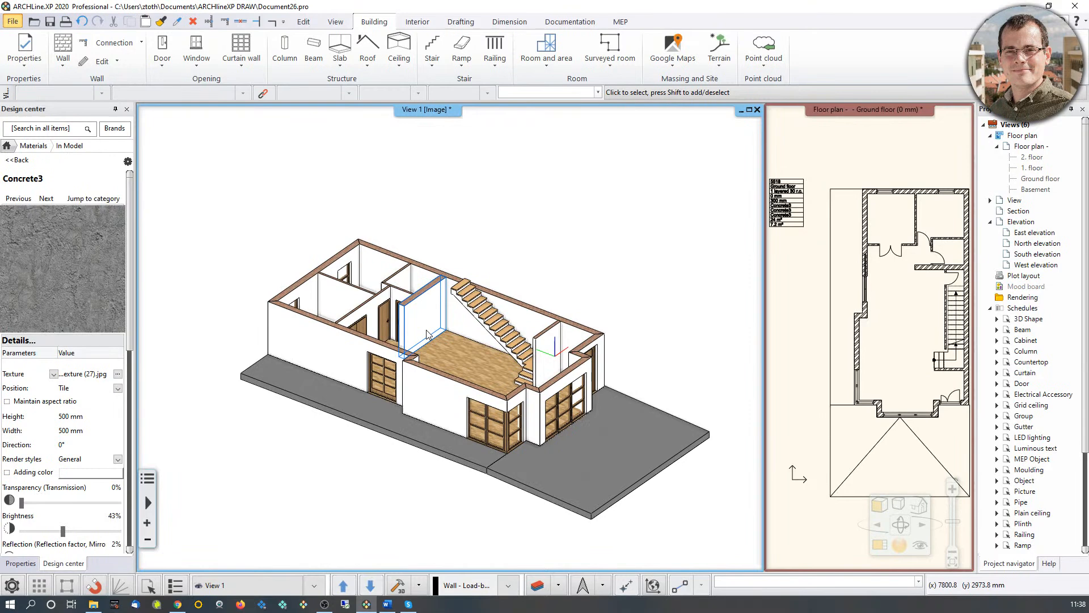
{"action": "scroll", "coordinate": [427, 334], "scroll_direction": "up", "scroll_amount": 6}
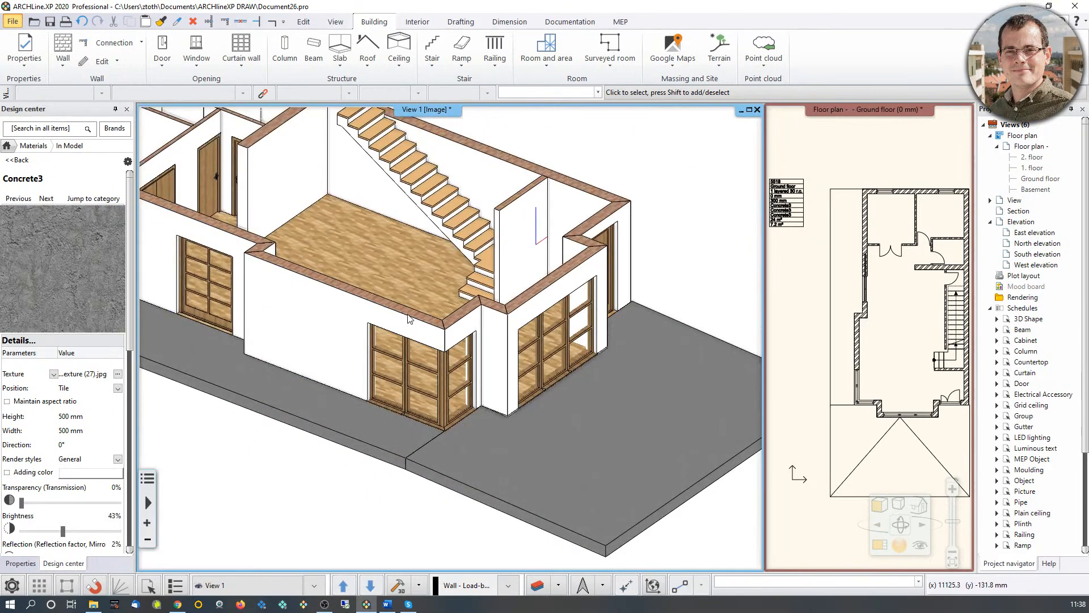
{"action": "scroll", "coordinate": [408, 319], "scroll_direction": "down", "scroll_amount": 2}
{"action": "scroll", "coordinate": [409, 327], "scroll_direction": "up", "scroll_amount": 2}
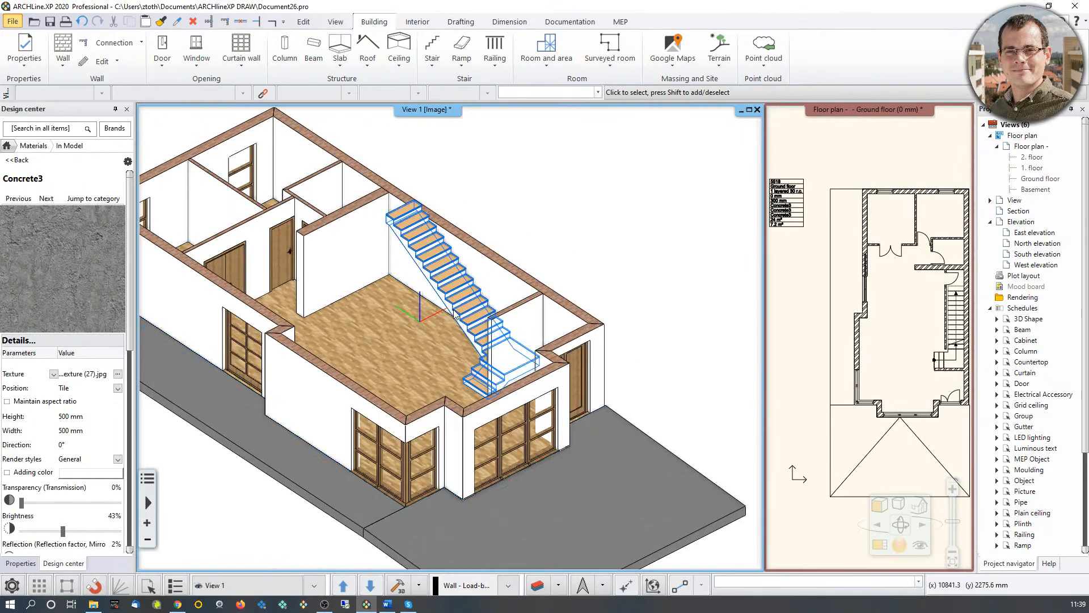
Step: Set up a perspective camera inside the large room aimed at the stair and save it as a new view
{"action": "left_click", "coordinate": [920, 548]}
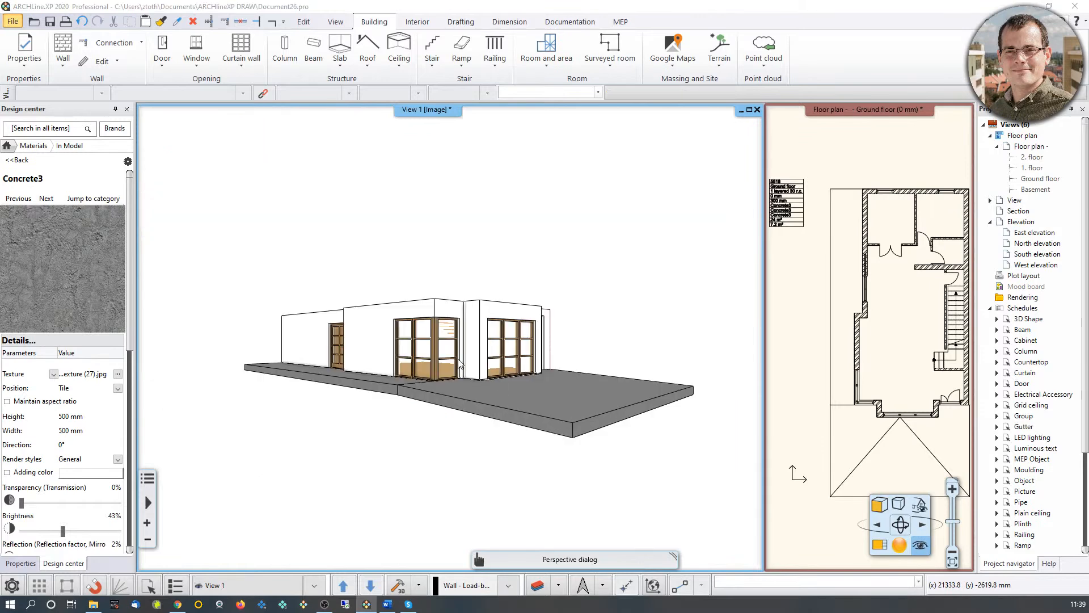
{"action": "left_click_drag", "start_coordinate": [0, 284], "coordinate": [848, 160]}
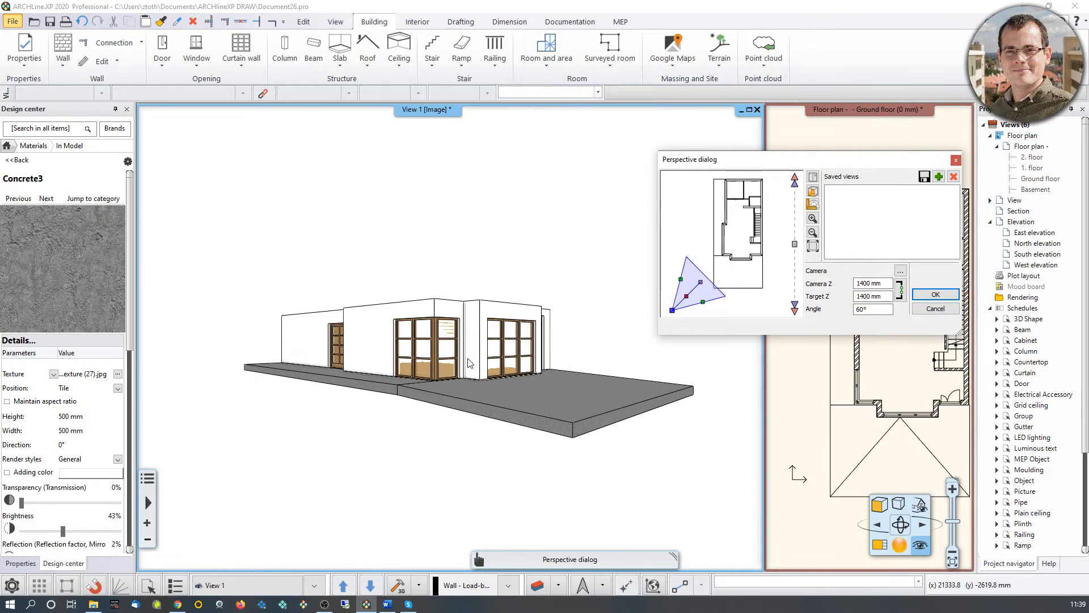
{"action": "left_click_drag", "start_coordinate": [689, 301], "coordinate": [774, 222]}
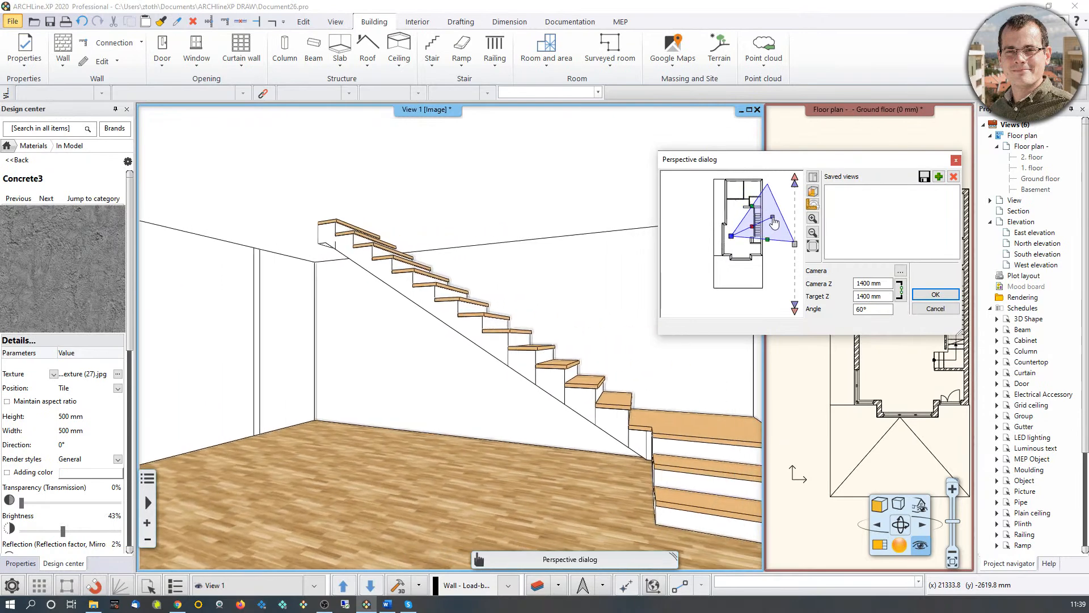
{"action": "left_click", "coordinate": [940, 177]}
{"action": "left_click", "coordinate": [935, 294]}
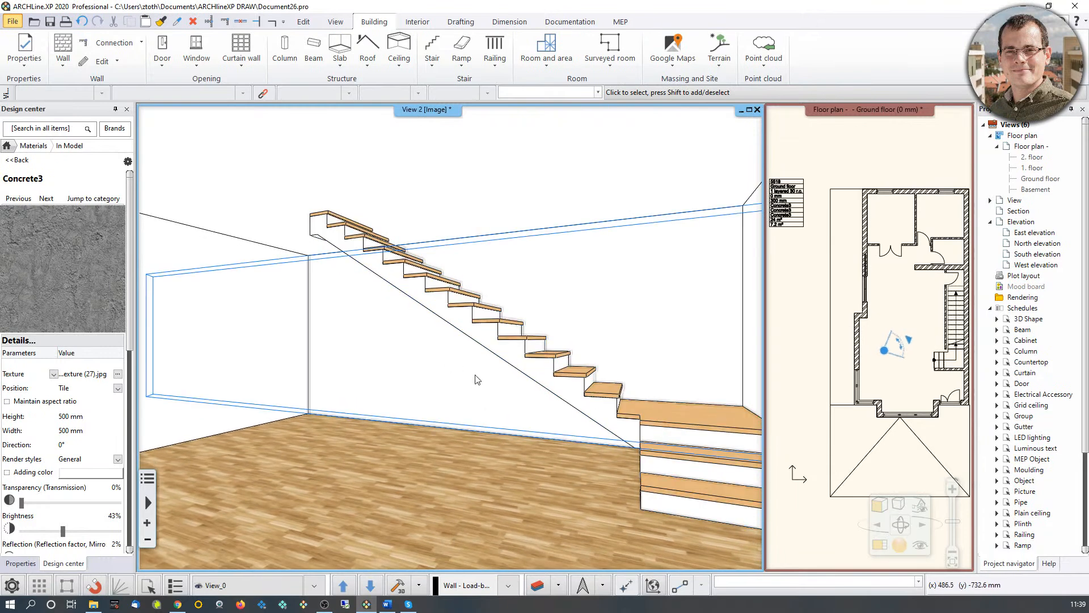
Step: In the stair's support settings, remove the waist slab and enable a stair stringer instead
{"action": "left_click", "coordinate": [512, 349]}
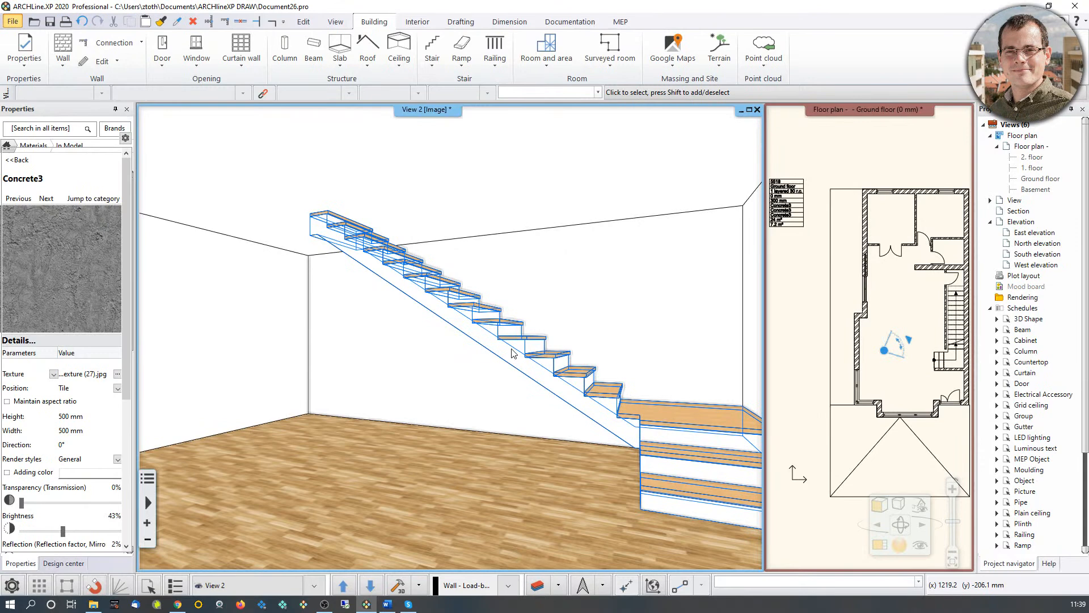
{"action": "double_click", "coordinate": [512, 353]}
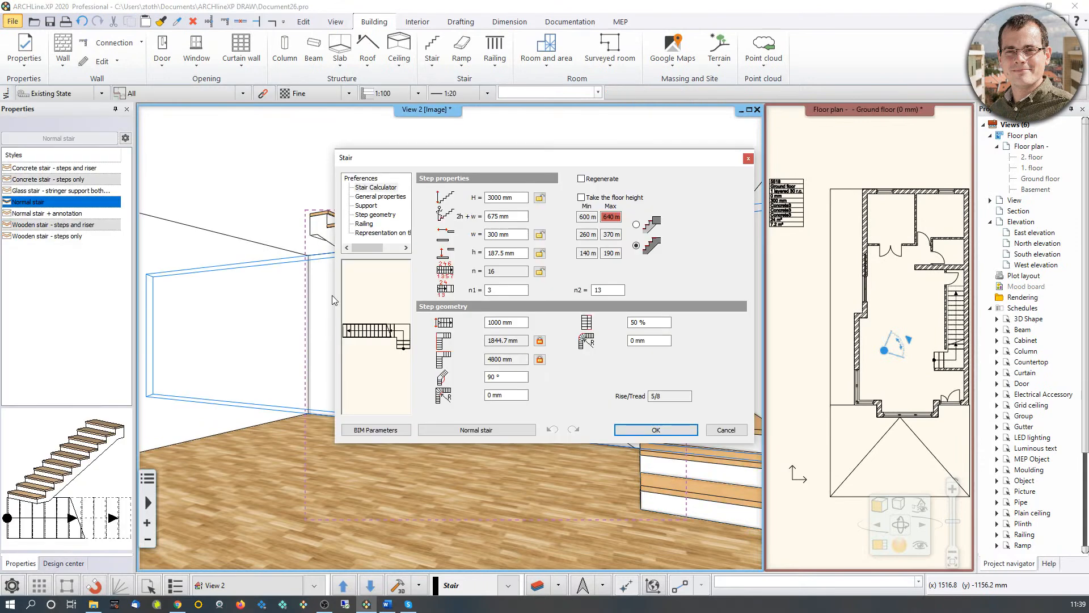
{"action": "left_click", "coordinate": [366, 205]}
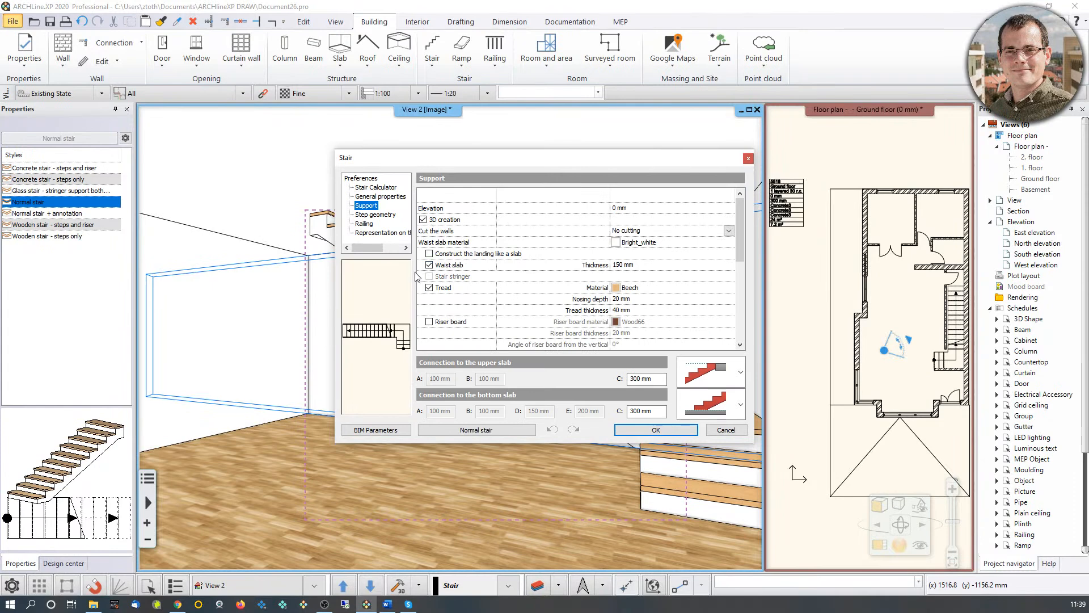
{"action": "left_click_drag", "start_coordinate": [531, 166], "coordinate": [868, 129]}
{"action": "left_click_drag", "start_coordinate": [793, 122], "coordinate": [674, 130]}
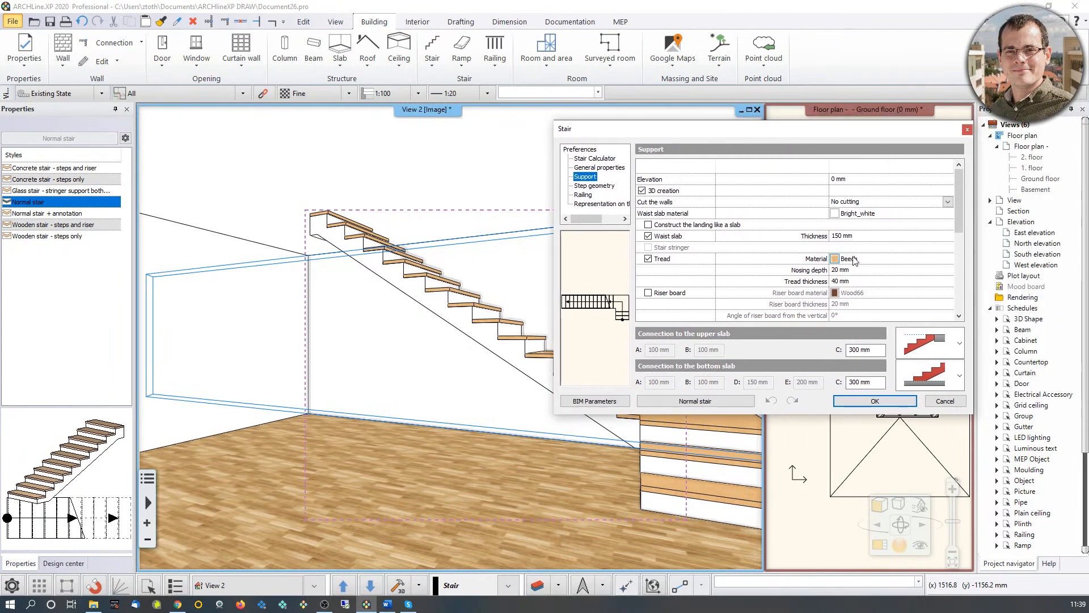
{"action": "left_click", "coordinate": [648, 236]}
{"action": "left_click", "coordinate": [648, 248]}
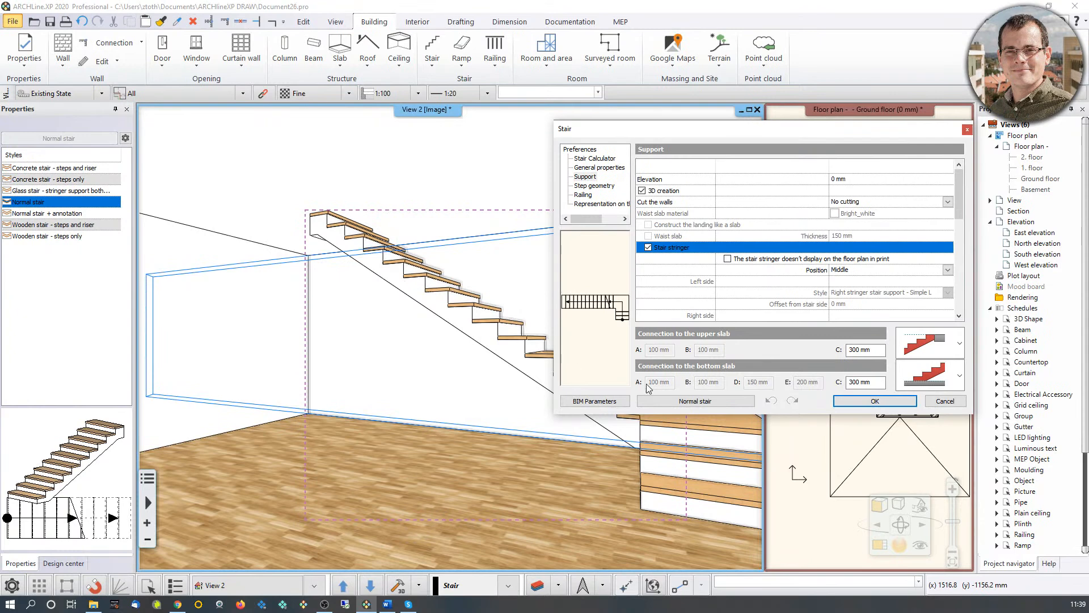
Step: Give the middle stringer the "Middle stringer stair support - Basic" style and apply the support settings
{"action": "left_click", "coordinate": [594, 169]}
{"action": "left_click", "coordinate": [585, 177]}
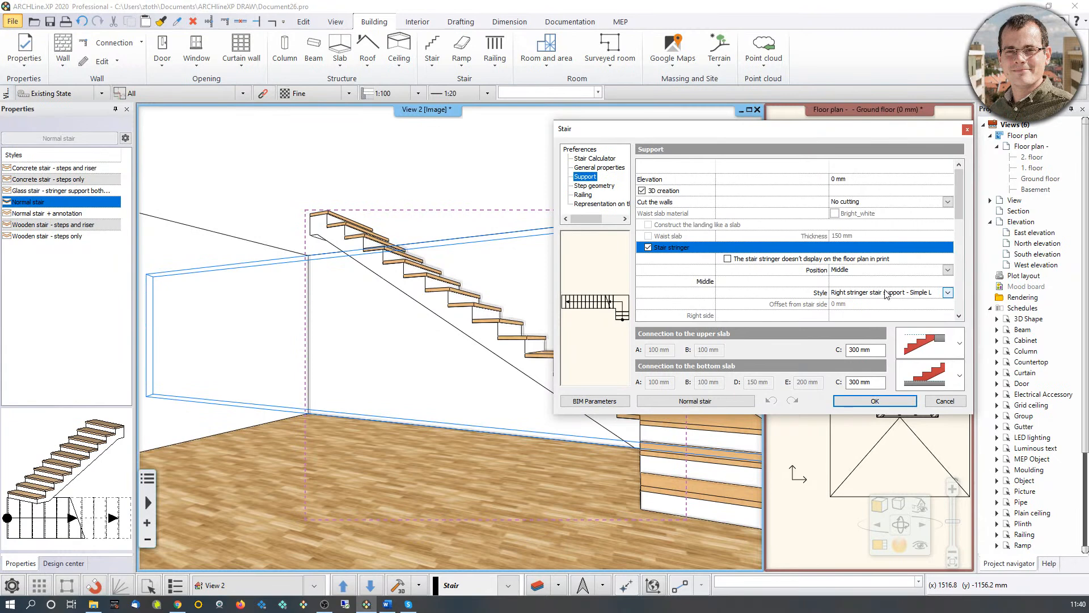
{"action": "left_click", "coordinate": [866, 270]}
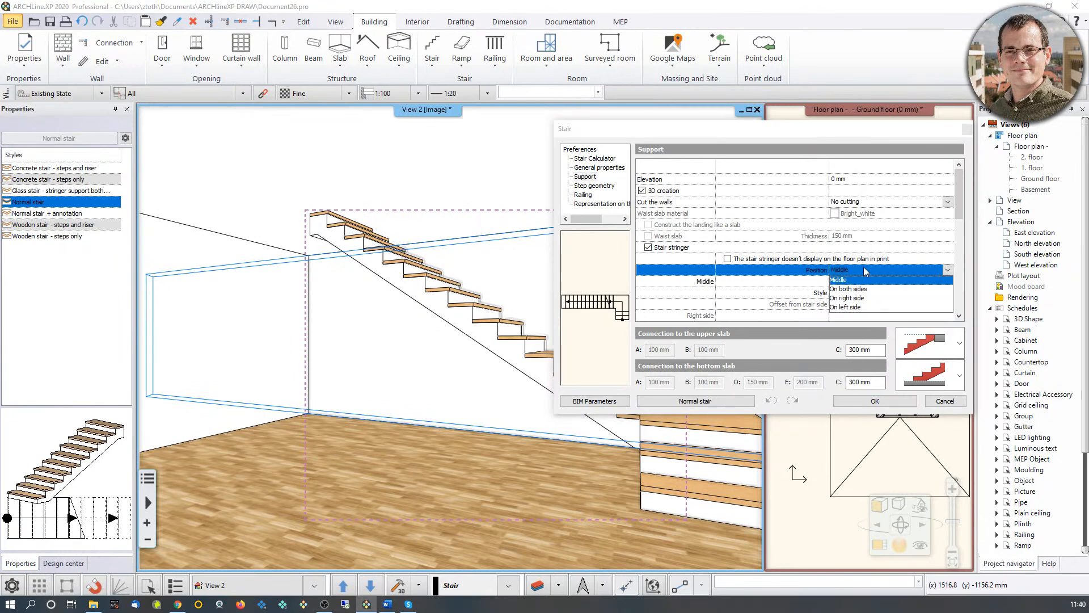
{"action": "left_click", "coordinate": [849, 293]}
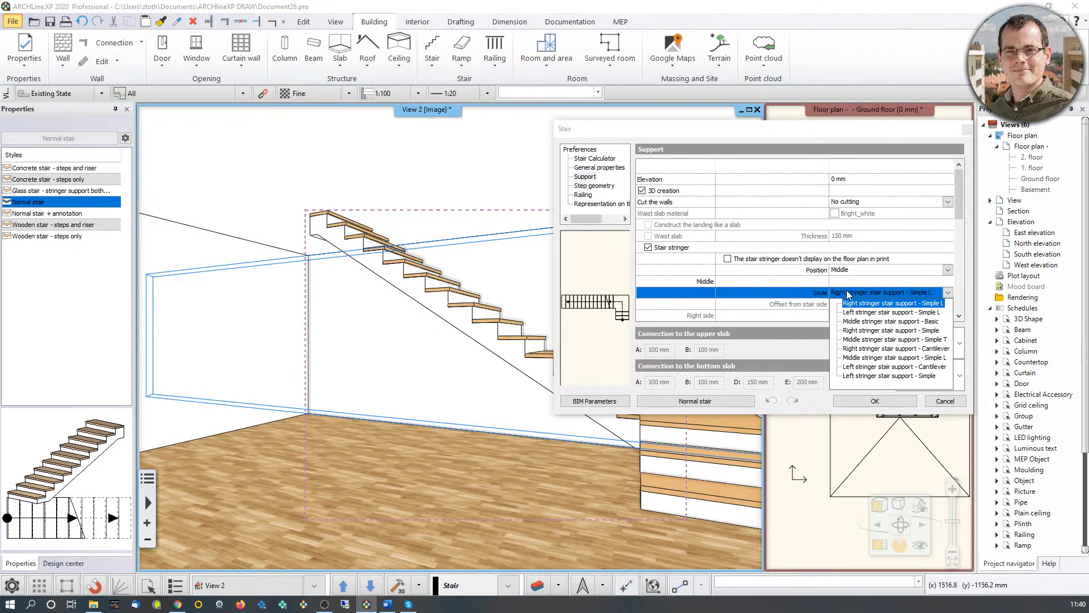
{"action": "left_click", "coordinate": [880, 322]}
{"action": "left_click", "coordinate": [837, 402]}
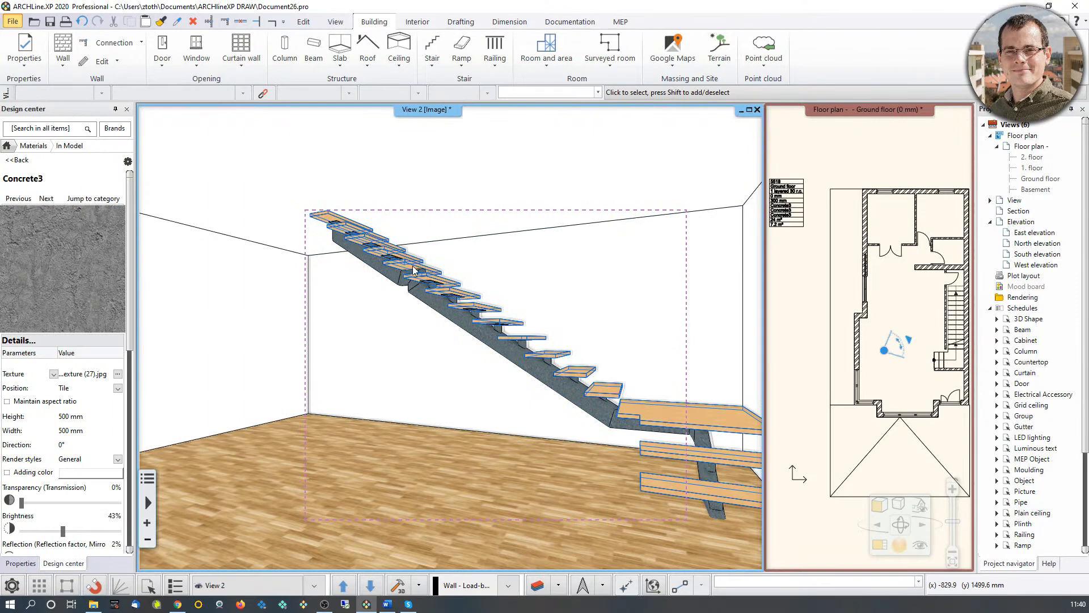
Step: In the stair's step geometry, keep step 3 as a landing and clear the landing option of step 12
{"action": "left_click", "coordinate": [420, 285]}
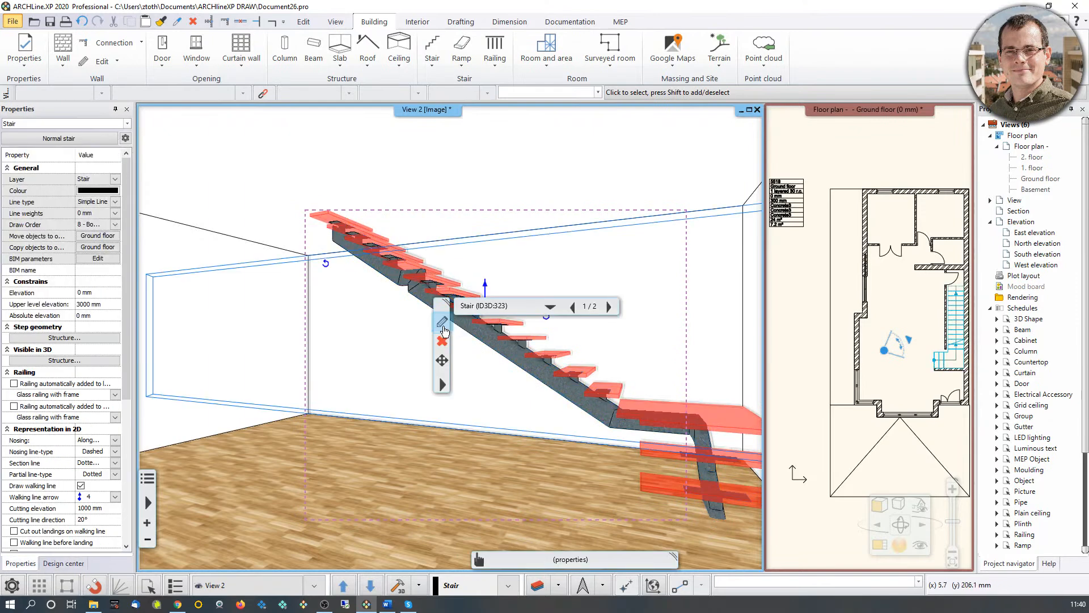
{"action": "left_click", "coordinate": [443, 325]}
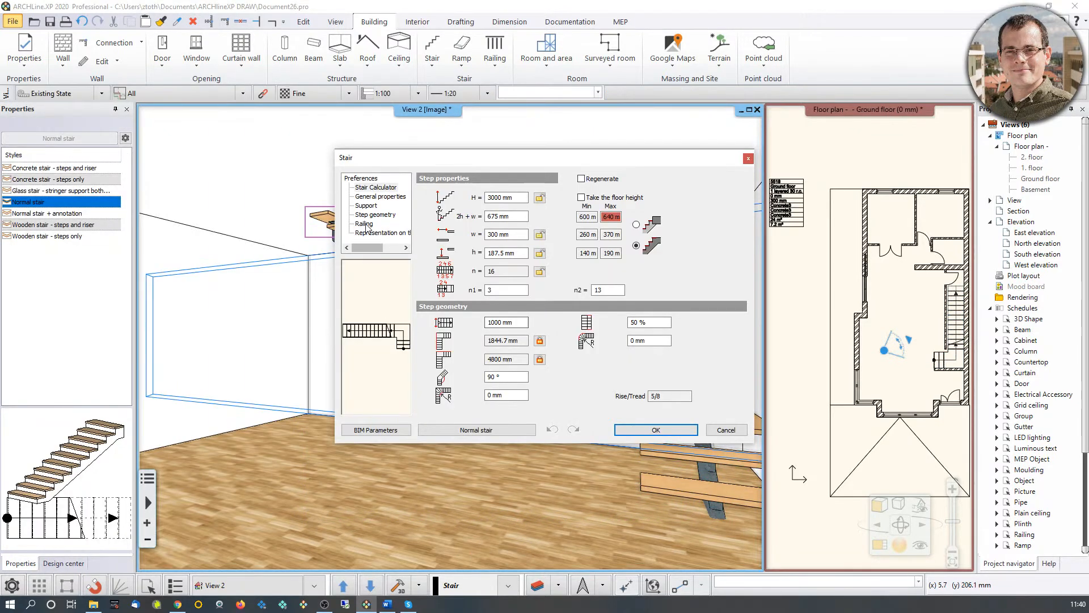
{"action": "left_click_drag", "start_coordinate": [428, 161], "coordinate": [558, 211]}
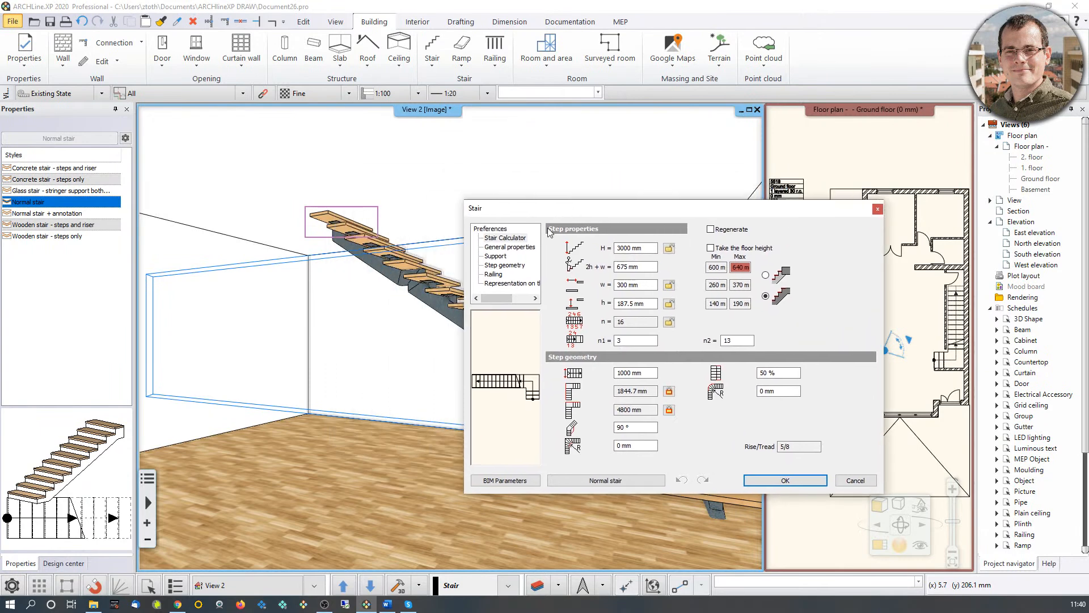
{"action": "left_click", "coordinate": [518, 266]}
{"action": "left_click", "coordinate": [705, 281]}
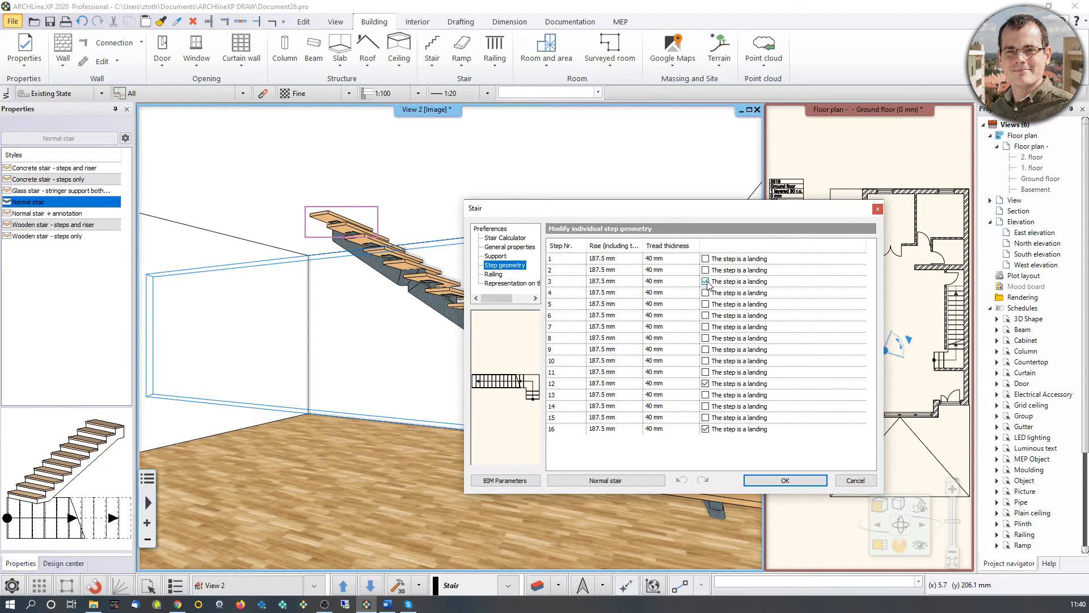
{"action": "left_click", "coordinate": [705, 282]}
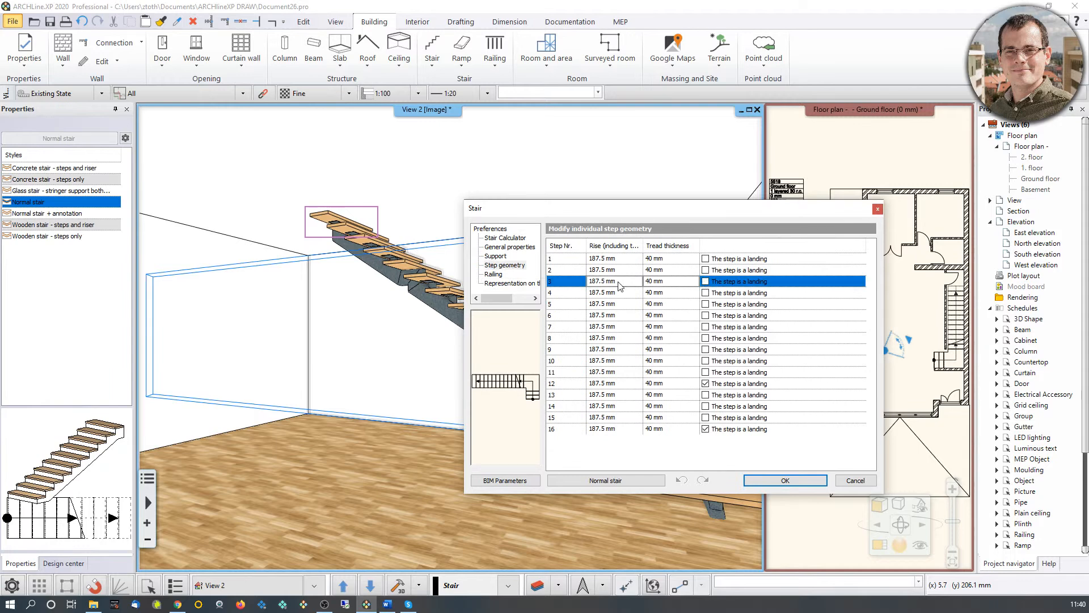
{"action": "left_click_drag", "start_coordinate": [719, 211], "coordinate": [639, 281]}
{"action": "left_click", "coordinate": [640, 350]}
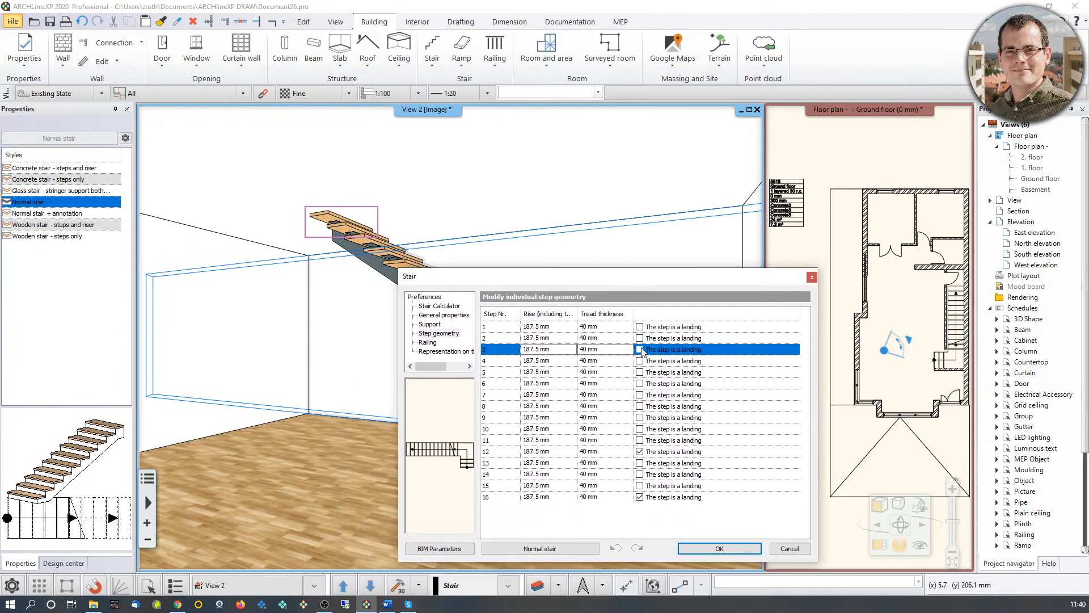
{"action": "left_click", "coordinate": [640, 453]}
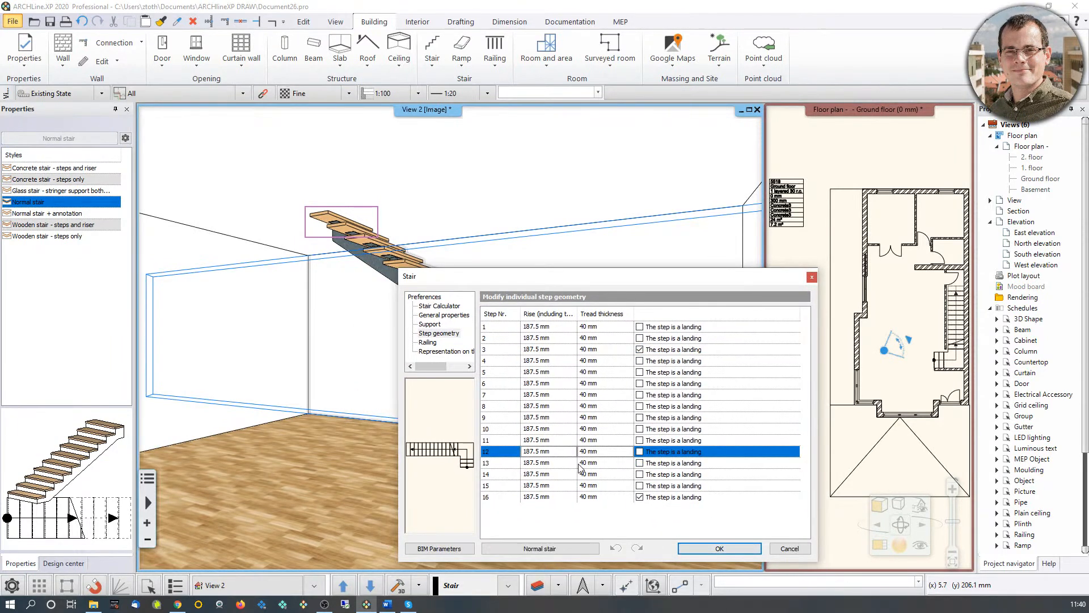
{"action": "left_click", "coordinate": [735, 548]}
{"action": "left_click", "coordinate": [461, 324]}
{"action": "left_click", "coordinate": [488, 362]}
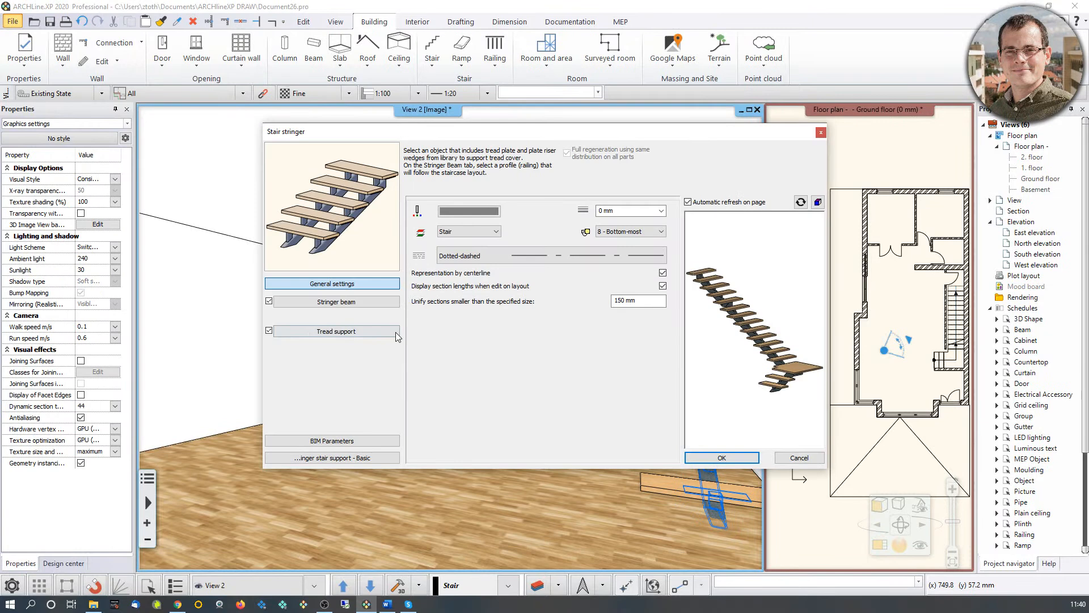
{"action": "key", "text": "Return"}
Step: Regenerate the middle stringer from the stair's support settings
{"action": "left_click", "coordinate": [560, 354]}
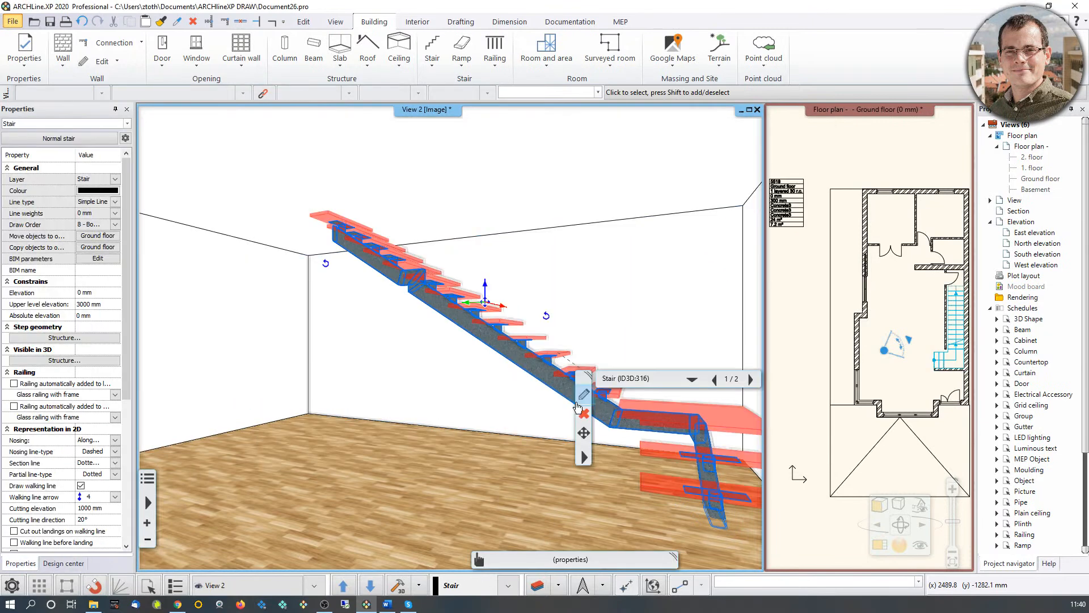
{"action": "left_click", "coordinate": [582, 388]}
{"action": "left_click", "coordinate": [367, 205]}
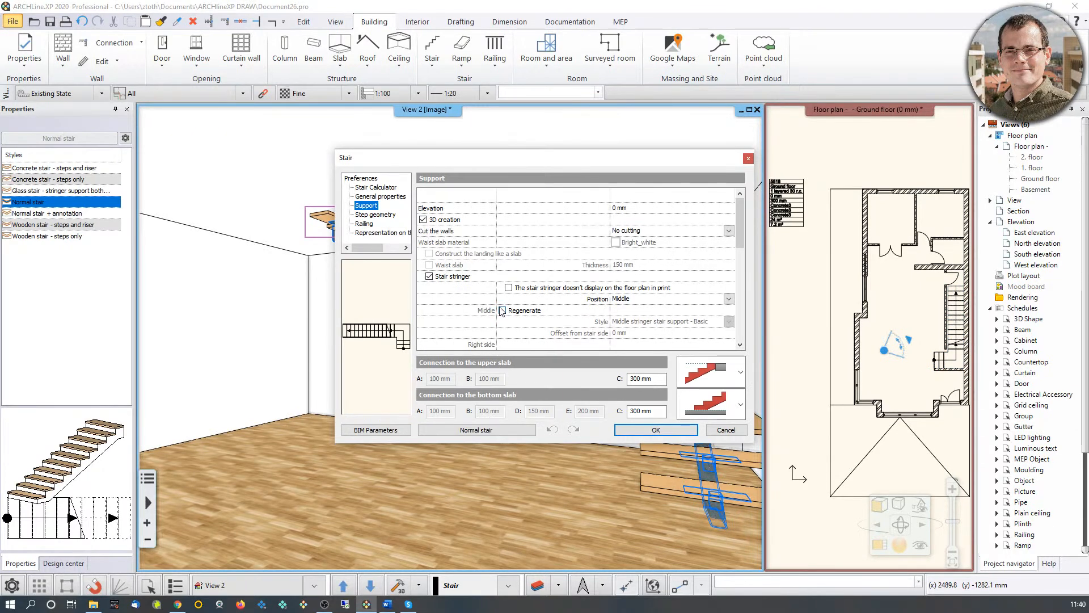
{"action": "left_click", "coordinate": [502, 311]}
{"action": "left_click", "coordinate": [655, 429]}
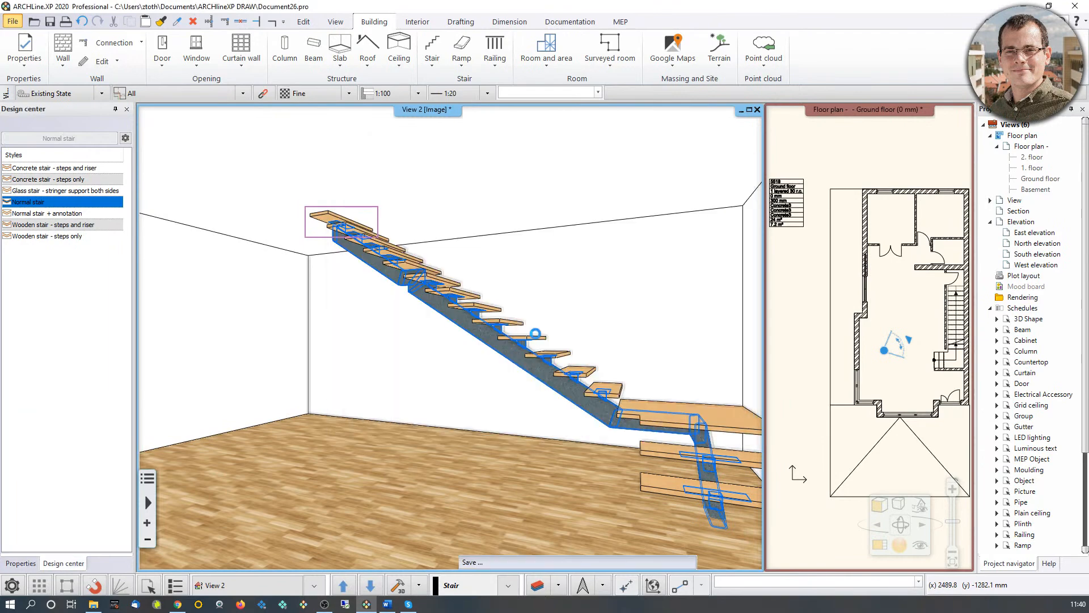
{"action": "key", "text": "Escape"}
{"action": "mouse_move", "coordinate": [516, 343]}
{"action": "middle_mouse_down"}
{"action": "mouse_move", "coordinate": [511, 360]}
{"action": "mouse_move", "coordinate": [518, 354]}
{"action": "mouse_move", "coordinate": [489, 345]}
{"action": "mouse_move", "coordinate": [482, 362]}
{"action": "mouse_move", "coordinate": [427, 375]}
{"action": "mouse_move", "coordinate": [499, 366]}
{"action": "mouse_move", "coordinate": [397, 340]}
{"action": "mouse_move", "coordinate": [551, 224]}
{"action": "middle_mouse_up"}
{"action": "middle_click_drag", "start_coordinate": [533, 265], "coordinate": [417, 294]}
{"action": "left_click", "coordinate": [417, 294]}
{"action": "left_click", "coordinate": [447, 344]}
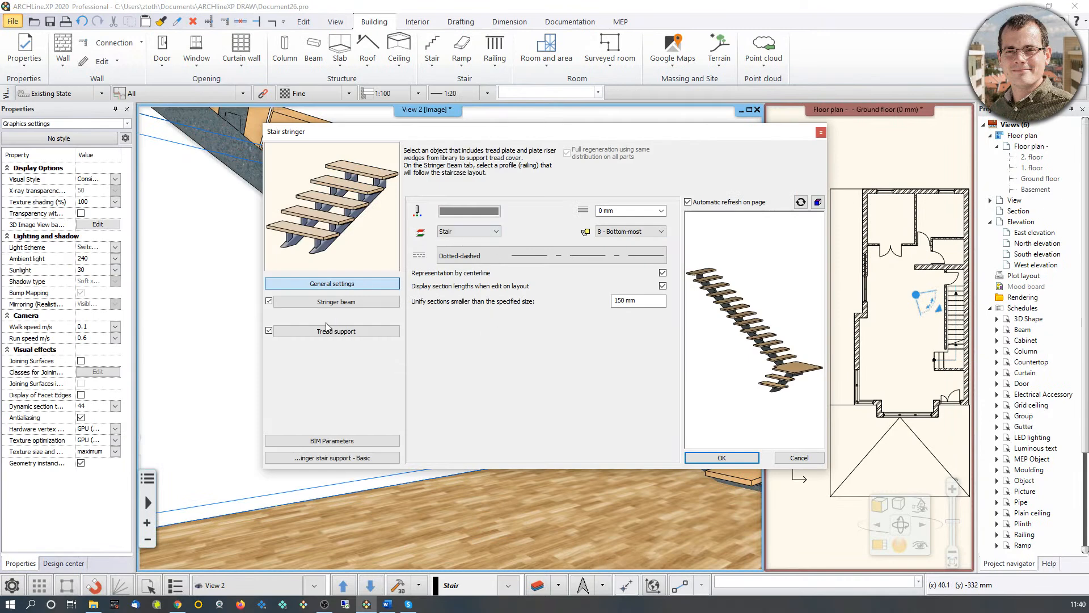
{"action": "left_click", "coordinate": [821, 132]}
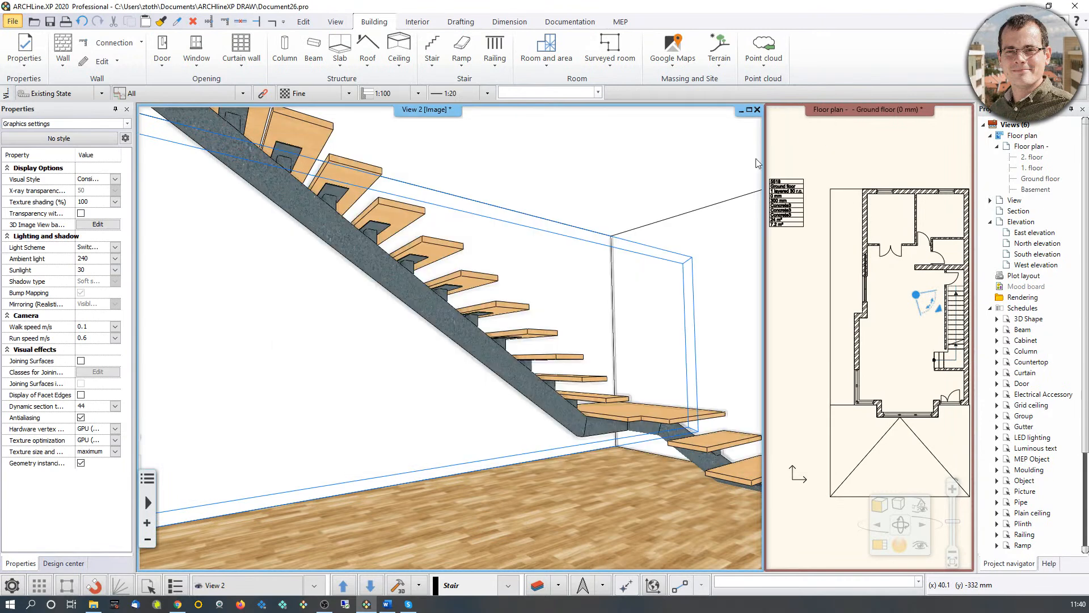
Step: Regenerate the middle stringer with the "Middle stringer stair support - Simple T" style
{"action": "left_click", "coordinate": [434, 250]}
{"action": "left_click", "coordinate": [463, 295]}
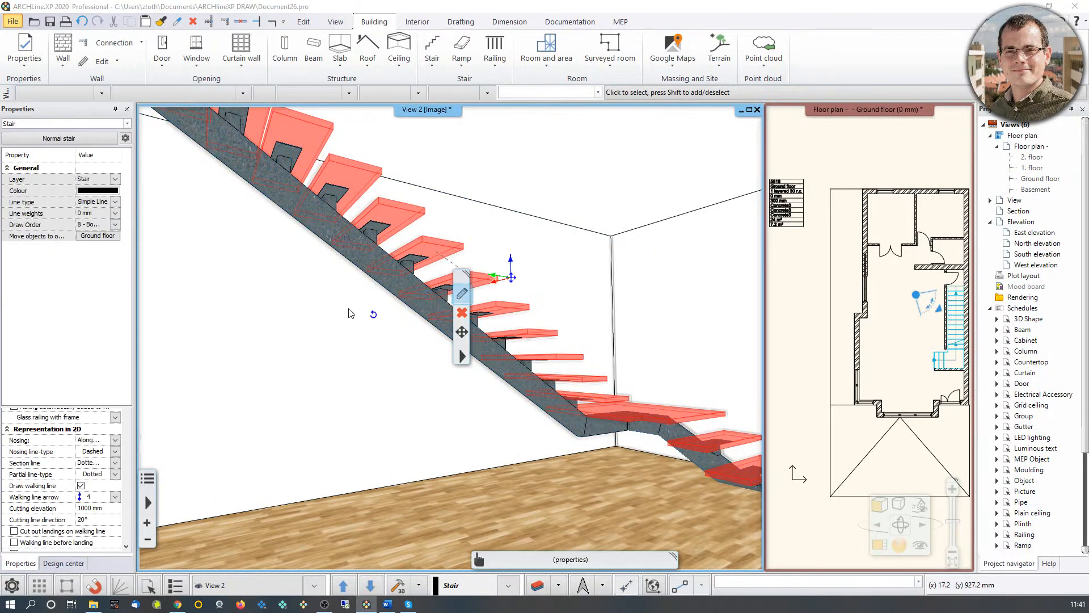
{"action": "left_click", "coordinate": [367, 205]}
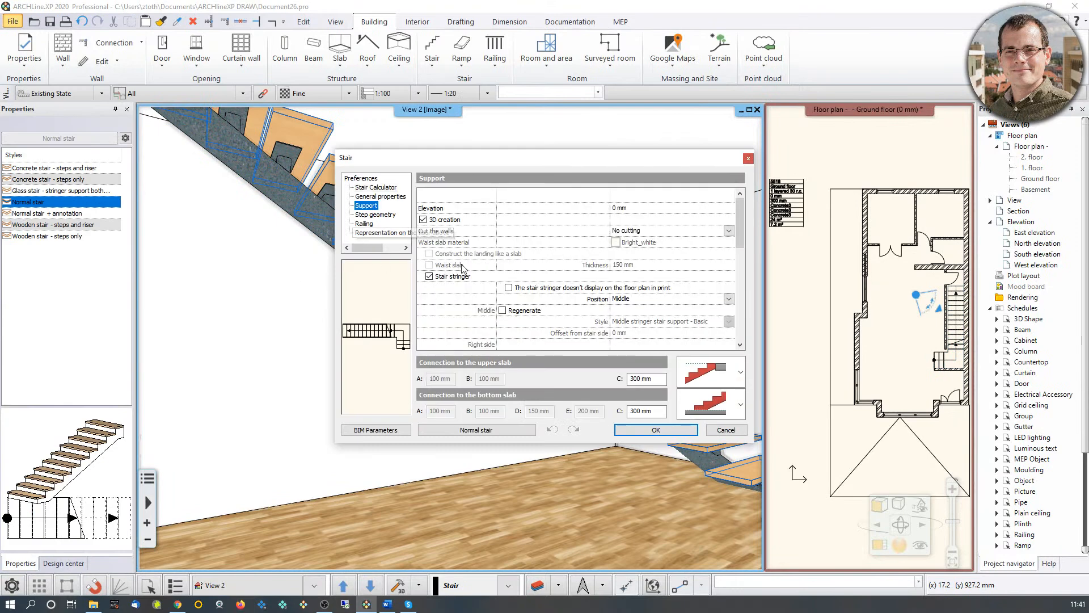
{"action": "left_click", "coordinate": [503, 310]}
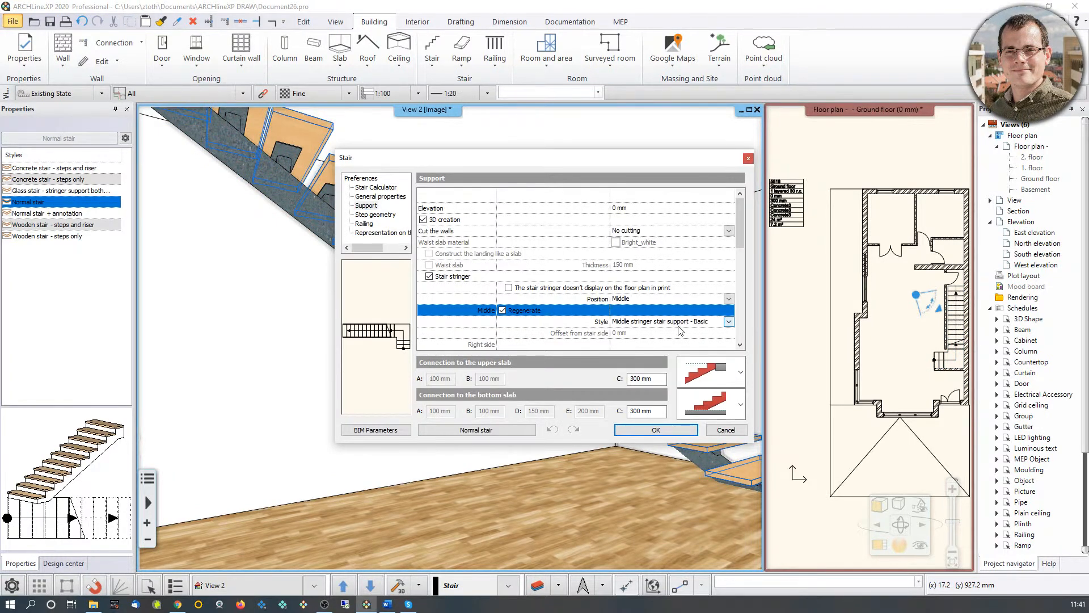
{"action": "left_click", "coordinate": [675, 322]}
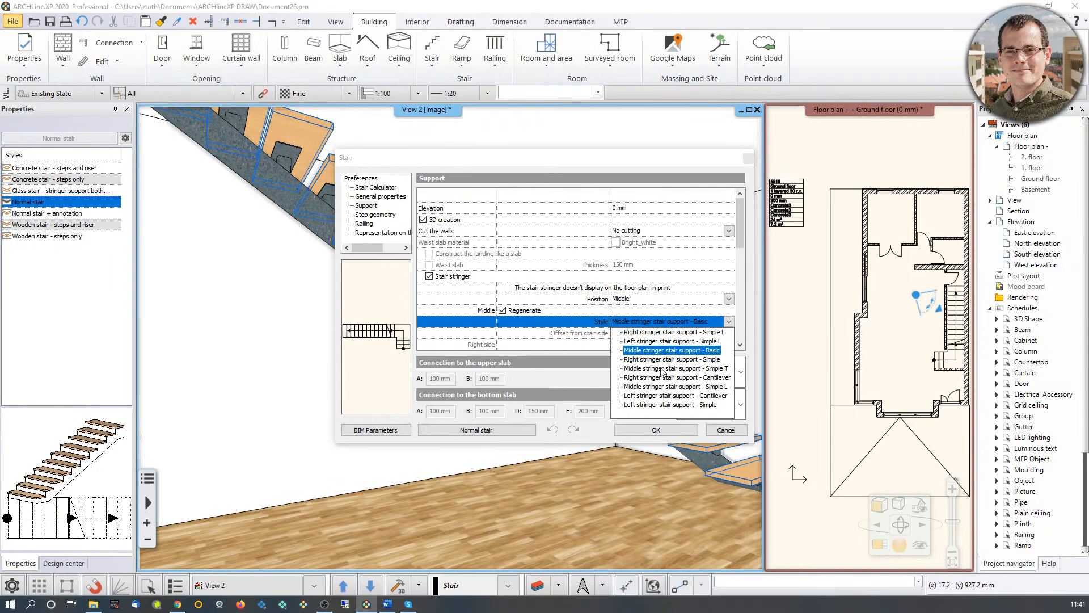
{"action": "left_click", "coordinate": [662, 369]}
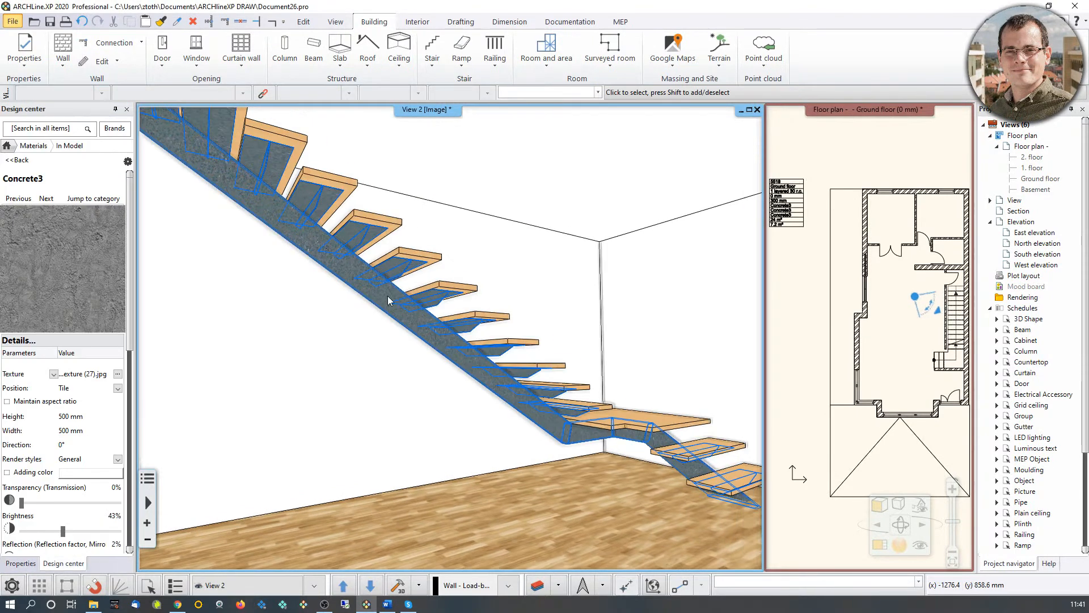
{"action": "left_click", "coordinate": [390, 390]}
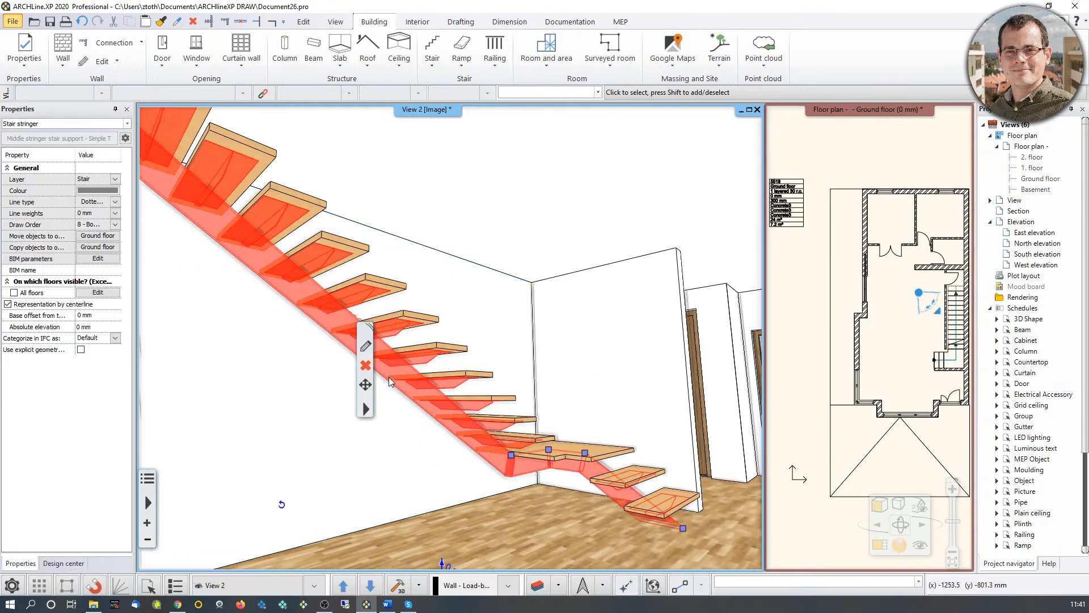
{"action": "left_click", "coordinate": [365, 345]}
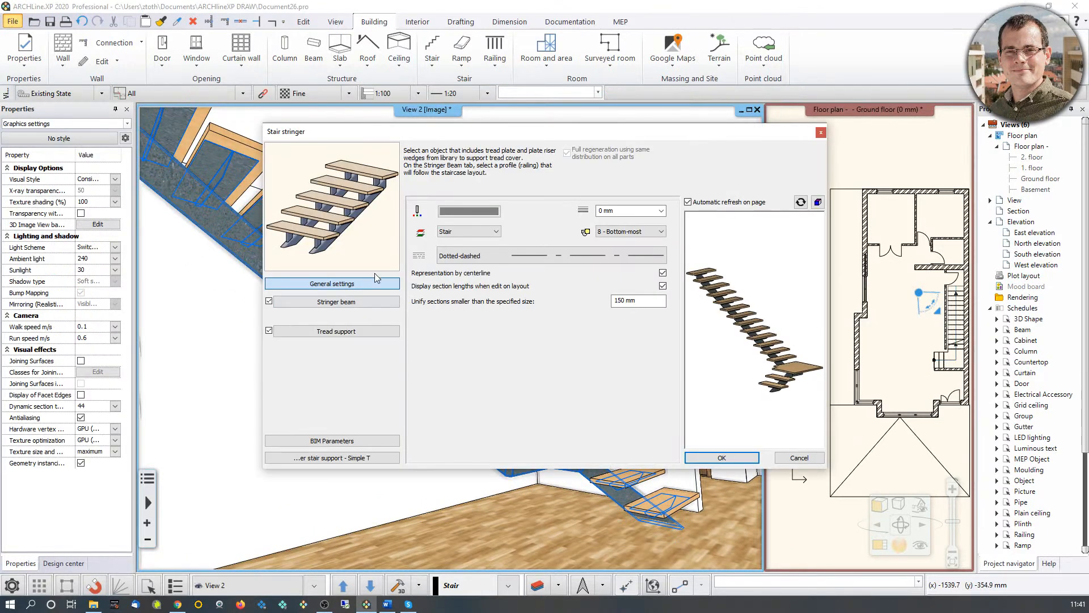
{"action": "left_click", "coordinate": [821, 133]}
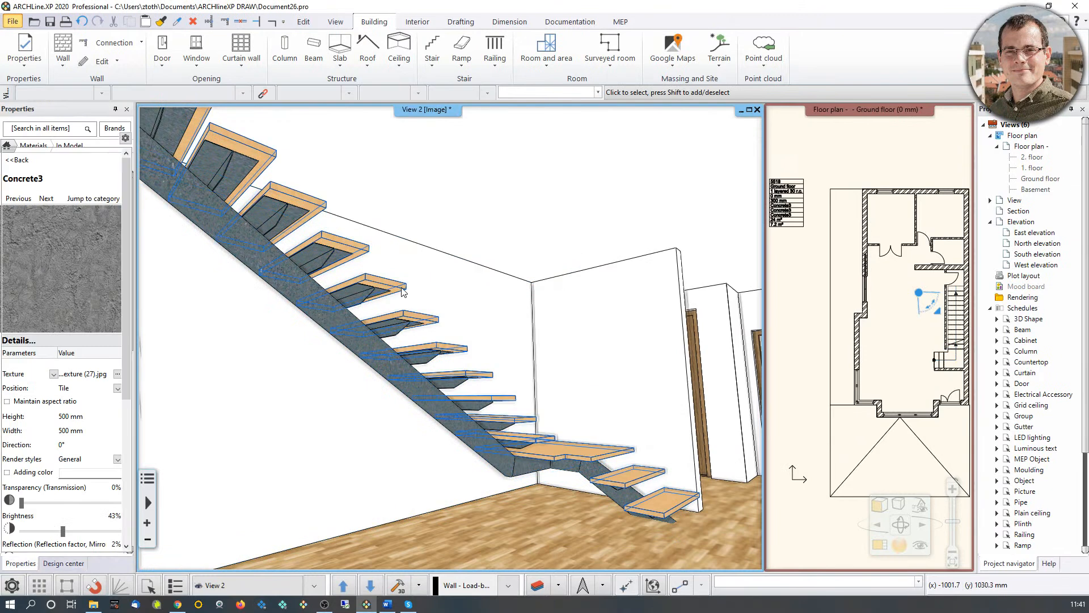
Step: Remove the stringer from the stair in its support settings, leaving only the treads
{"action": "left_click", "coordinate": [421, 318]}
{"action": "left_click", "coordinate": [427, 330]}
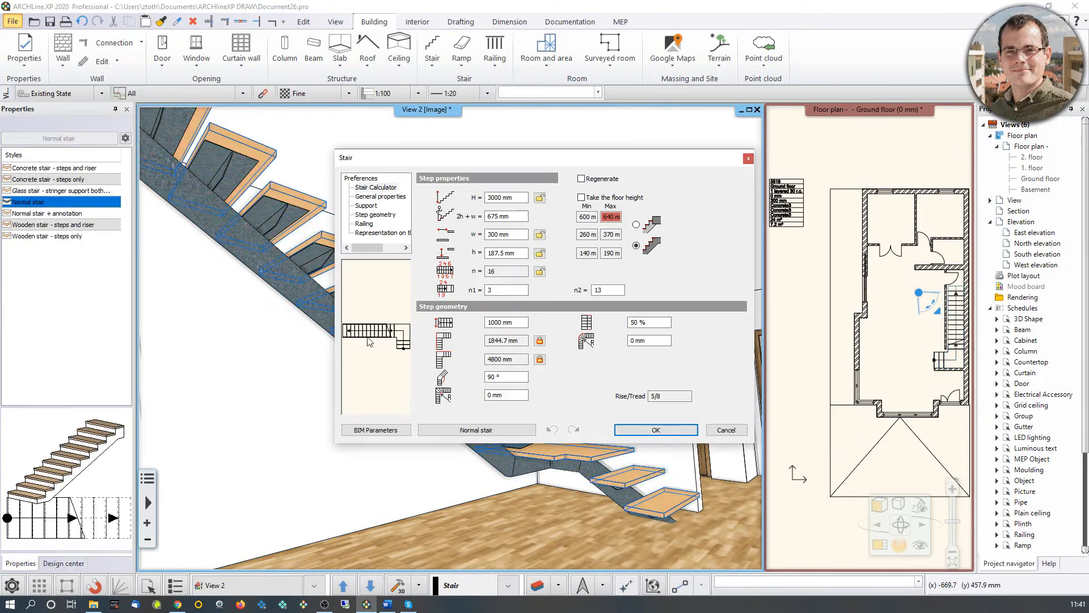
{"action": "left_click", "coordinate": [367, 205]}
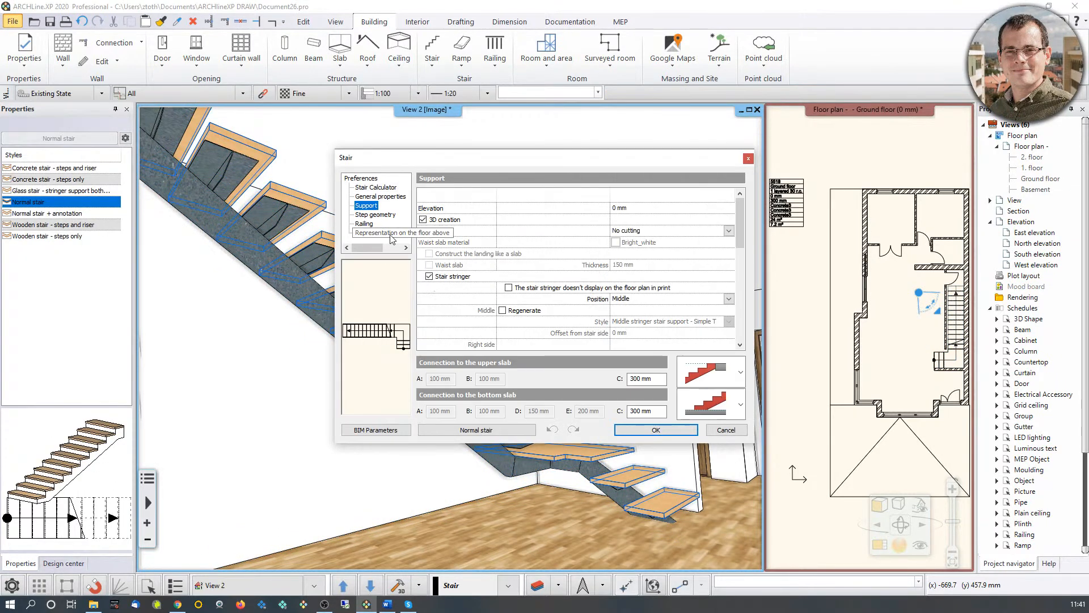
{"action": "left_click", "coordinate": [430, 277]}
{"action": "left_click", "coordinate": [656, 429]}
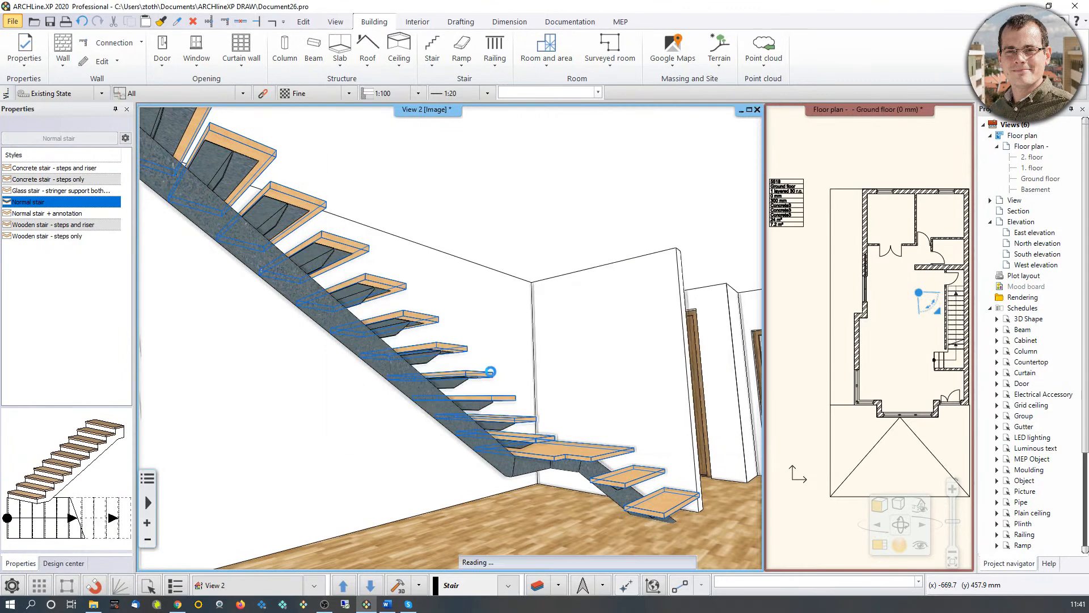
Step: In the stair's support settings, add riser boards angled 10° from the vertical
{"action": "left_click", "coordinate": [347, 254]}
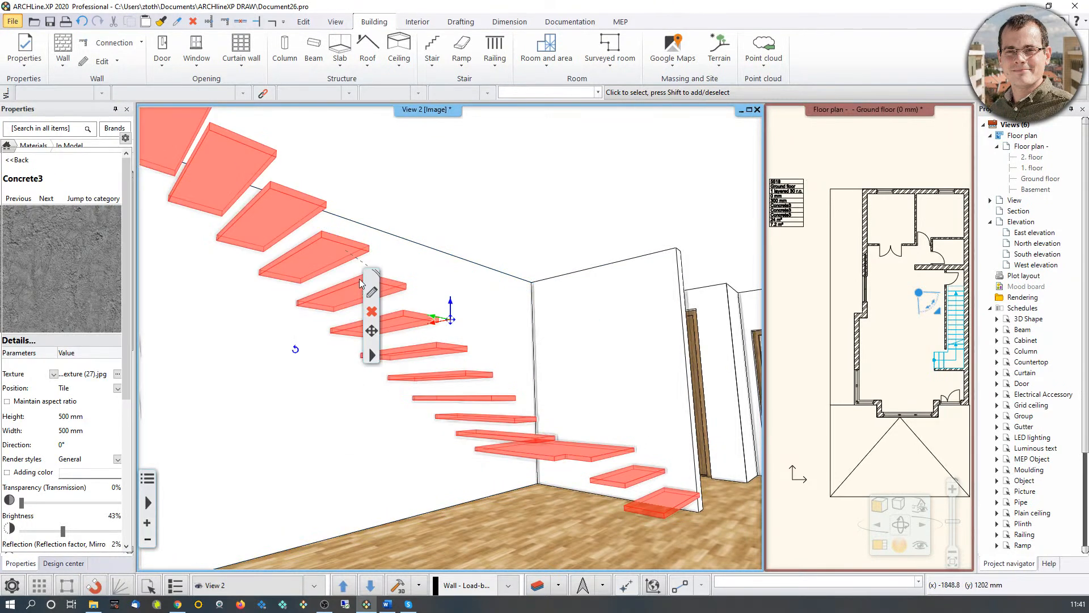
{"action": "double_click", "coordinate": [469, 397]}
{"action": "left_click", "coordinate": [366, 206]}
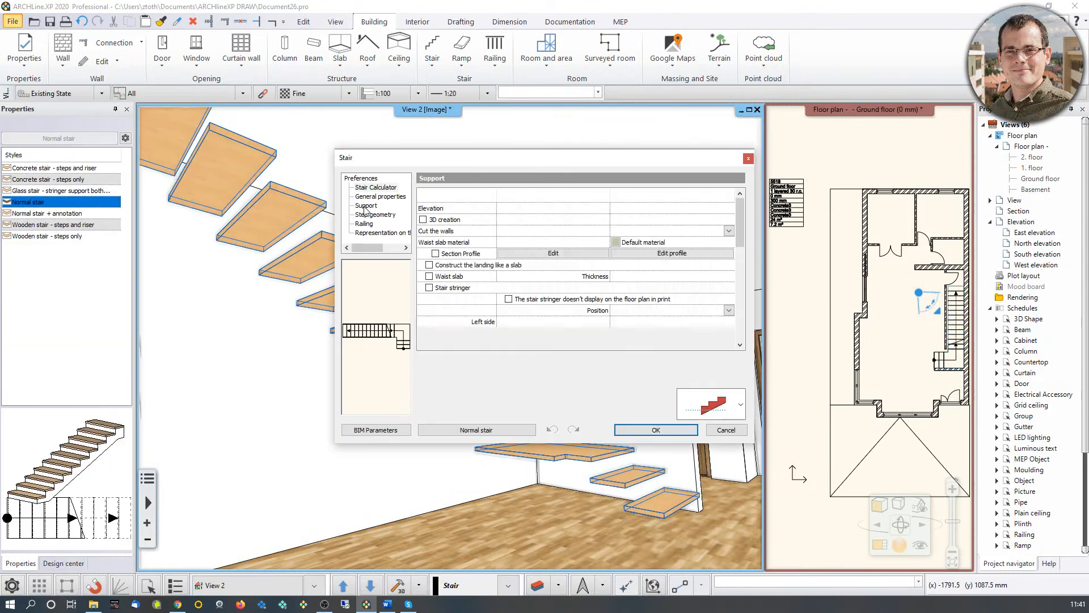
{"action": "scroll", "coordinate": [444, 323], "scroll_direction": "down", "scroll_amount": 5}
{"action": "left_click", "coordinate": [430, 310]}
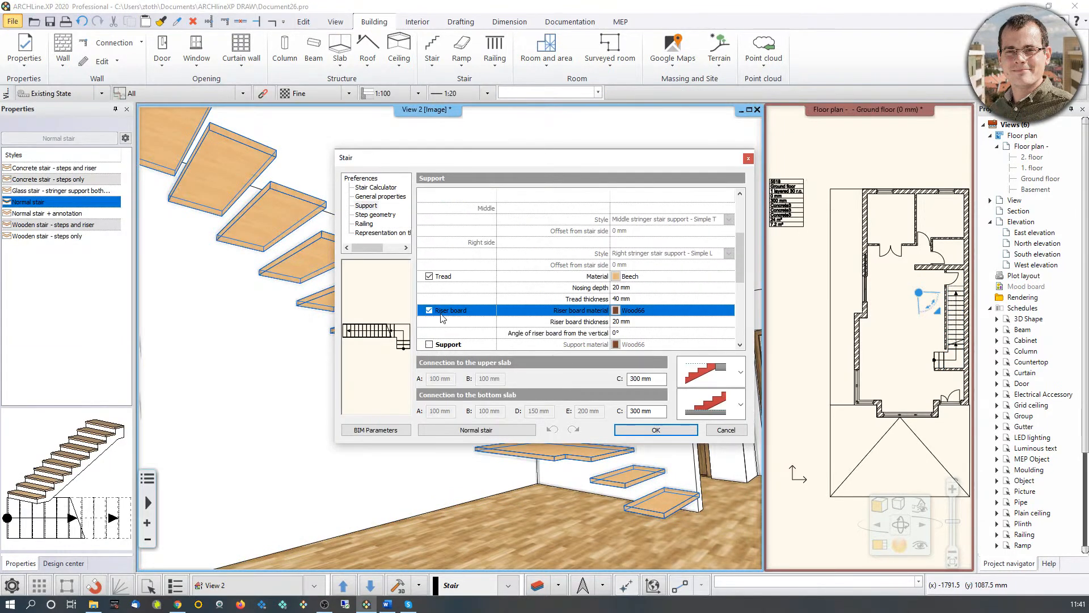
{"action": "left_click", "coordinate": [616, 333]}
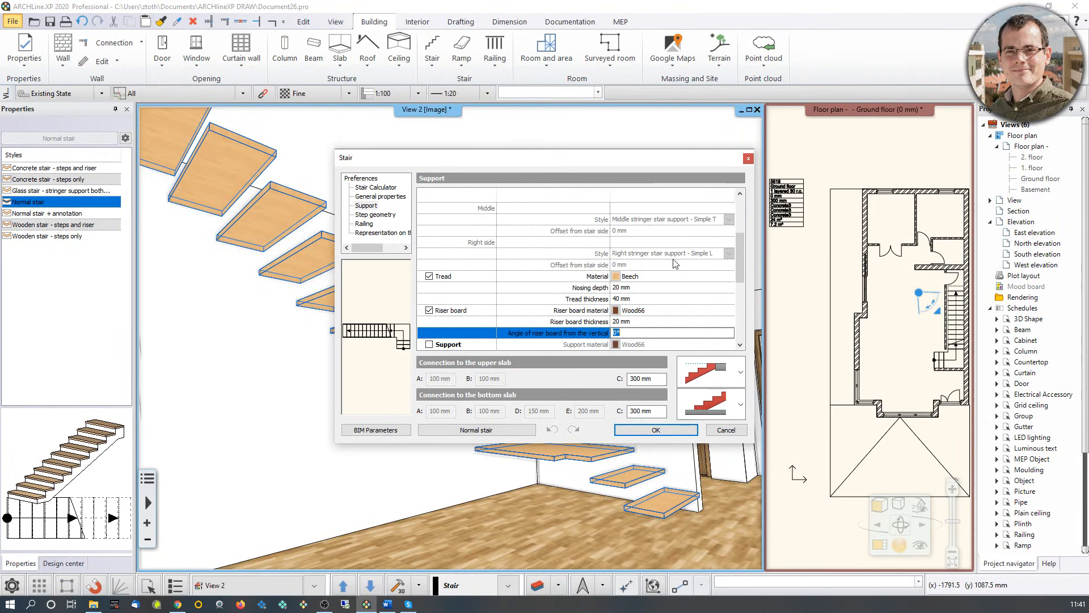
{"action": "type", "text": "10"}
{"action": "left_click", "coordinate": [656, 430]}
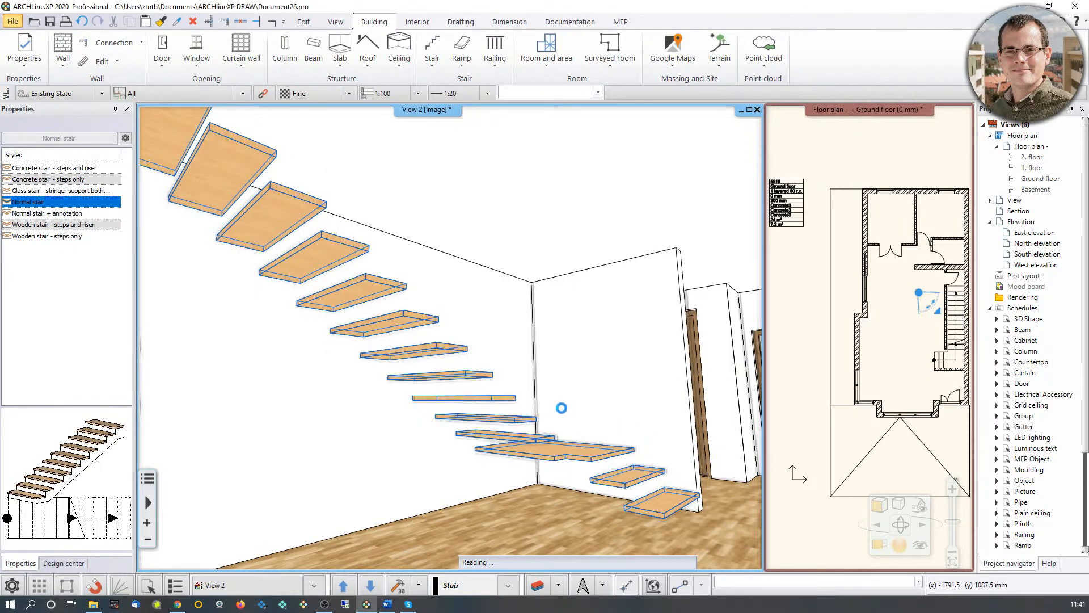
{"action": "mouse_move", "coordinate": [491, 305]}
{"action": "middle_mouse_down"}
{"action": "mouse_move", "coordinate": [511, 302]}
{"action": "mouse_move", "coordinate": [503, 340]}
{"action": "mouse_move", "coordinate": [511, 309]}
{"action": "mouse_move", "coordinate": [488, 312]}
{"action": "mouse_move", "coordinate": [564, 356]}
{"action": "mouse_move", "coordinate": [613, 346]}
{"action": "middle_mouse_up"}
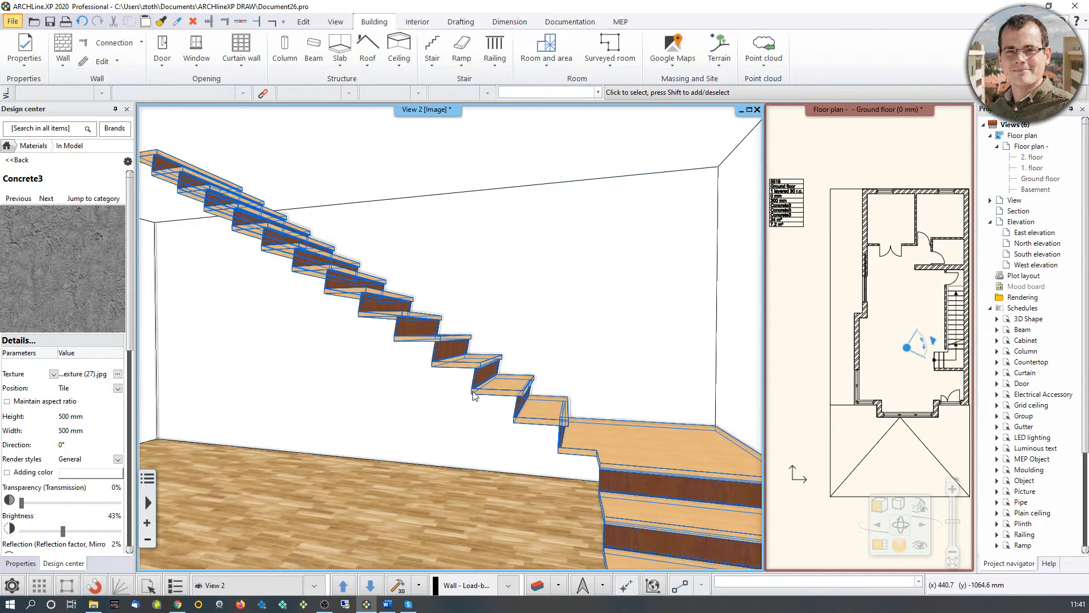
{"action": "middle_click_drag", "start_coordinate": [474, 395], "coordinate": [451, 339]}
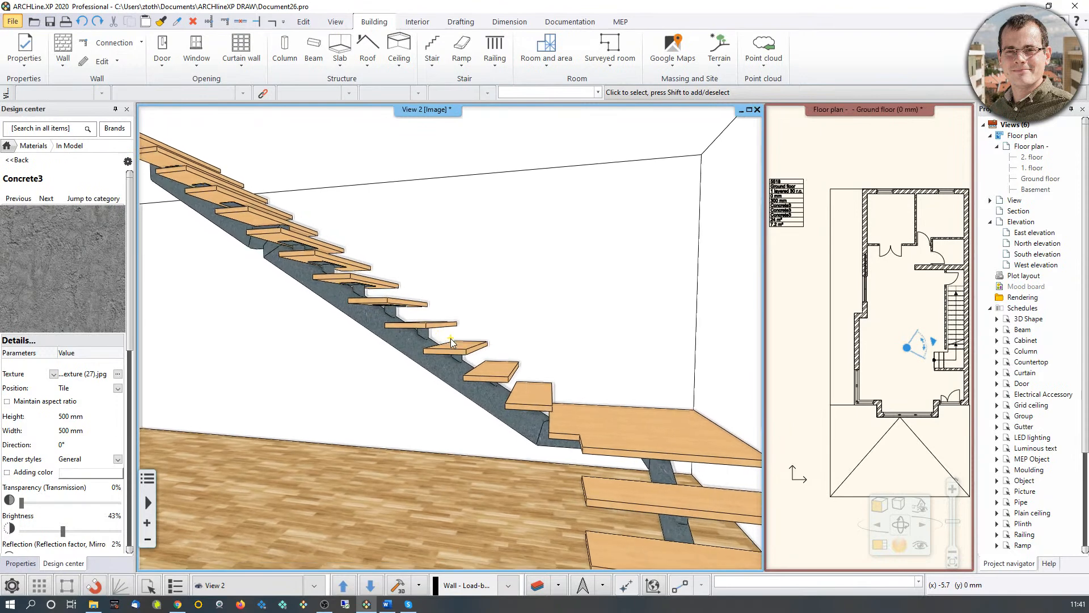
Step: In the stair's support settings, turn off the stair stringer and use a waist slab under the steps instead
{"action": "left_click", "coordinate": [469, 387]}
{"action": "left_click", "coordinate": [472, 390]}
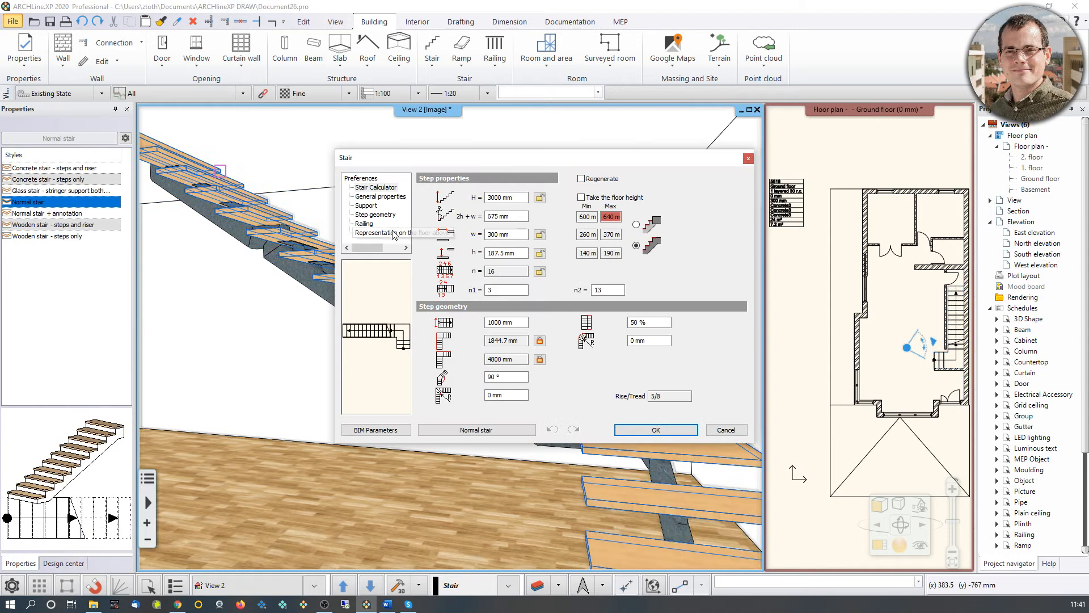
{"action": "left_click", "coordinate": [366, 205]}
{"action": "scroll", "coordinate": [470, 291], "scroll_direction": "down", "scroll_amount": 2}
{"action": "scroll", "coordinate": [476, 302], "scroll_direction": "up", "scroll_amount": 2}
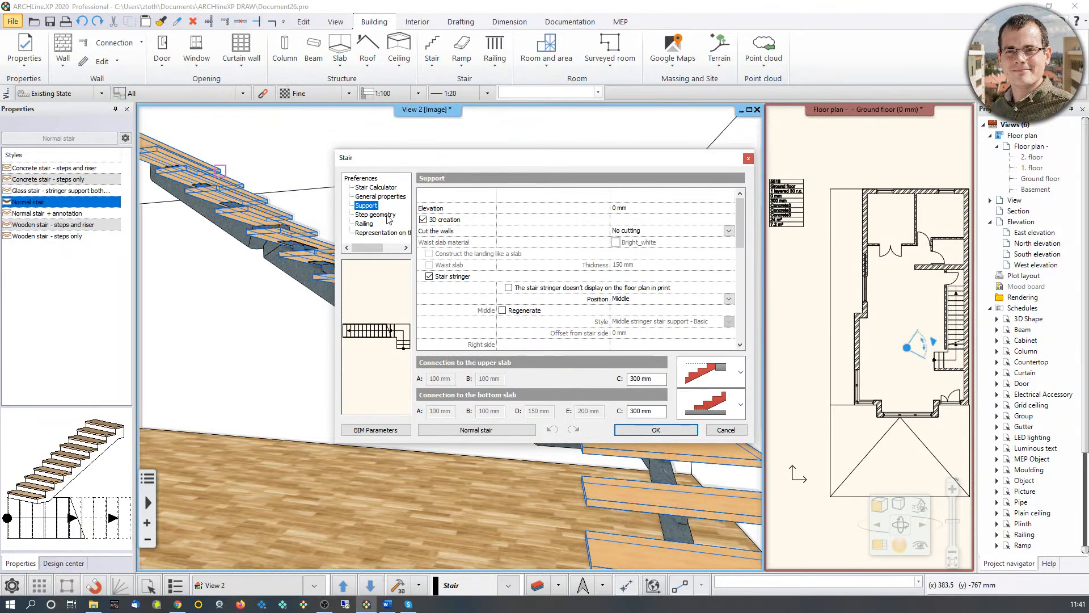
{"action": "left_click", "coordinate": [437, 279]}
{"action": "left_click", "coordinate": [656, 429]}
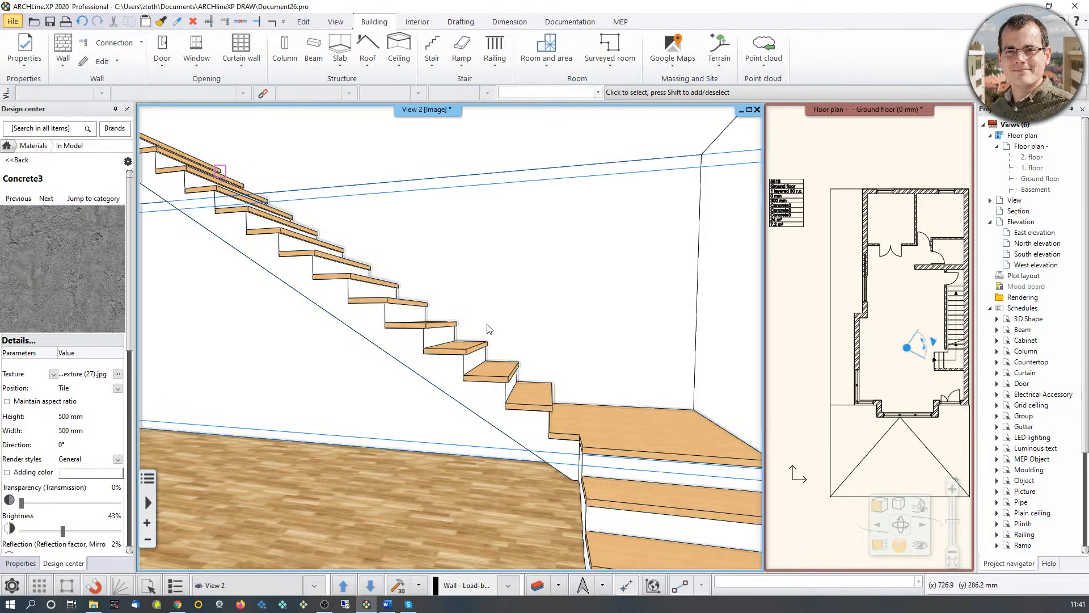
Step: Examine the whole ground-floor model with its stair from outside and from above in the 3D view
{"action": "scroll", "coordinate": [487, 330], "scroll_direction": "down", "scroll_amount": 4}
{"action": "middle_click_drag", "start_coordinate": [454, 348], "coordinate": [571, 315]}
{"action": "scroll", "coordinate": [456, 425], "scroll_direction": "down", "scroll_amount": 8}
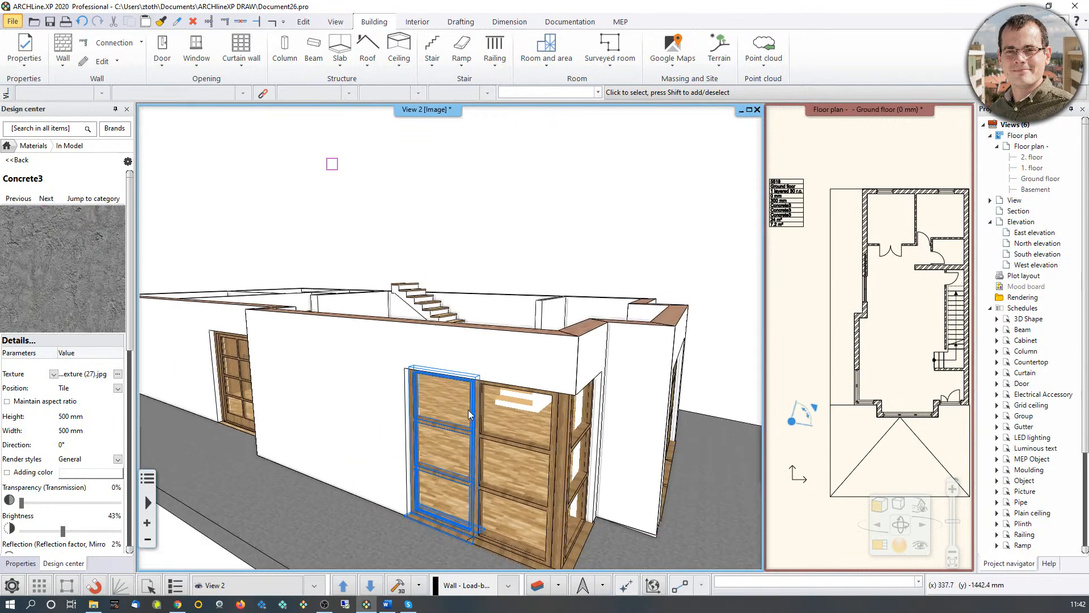
{"action": "scroll", "coordinate": [468, 410], "scroll_direction": "down", "scroll_amount": 3}
{"action": "mouse_move", "coordinate": [585, 392]}
{"action": "middle_mouse_down"}
{"action": "mouse_move", "coordinate": [510, 383]}
{"action": "mouse_move", "coordinate": [642, 318]}
{"action": "mouse_move", "coordinate": [207, 512]}
{"action": "middle_mouse_up"}
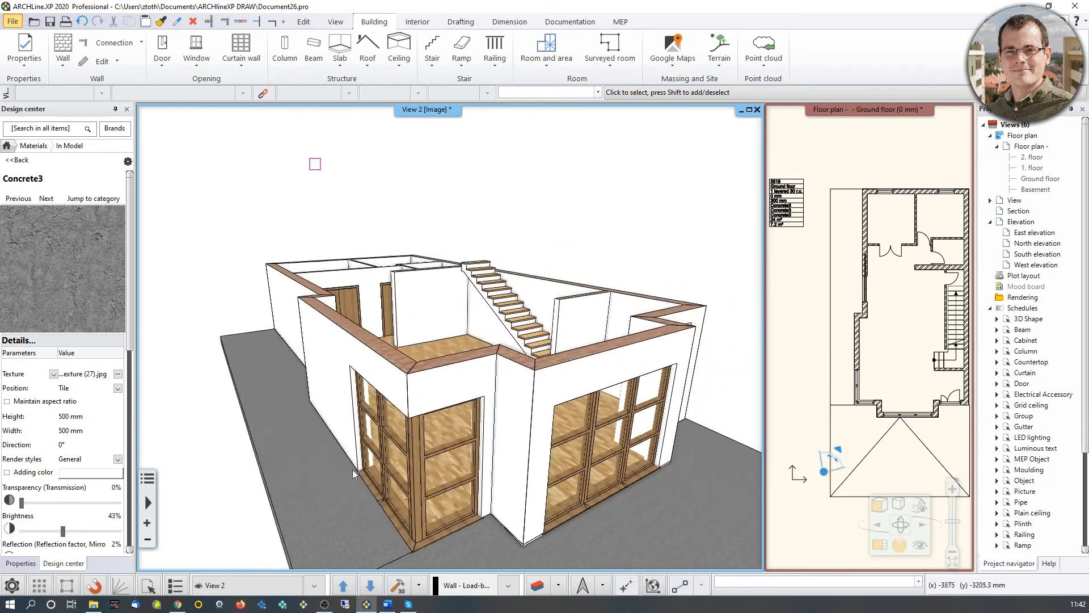
{"action": "scroll", "coordinate": [512, 356], "scroll_direction": "up", "scroll_amount": 3}
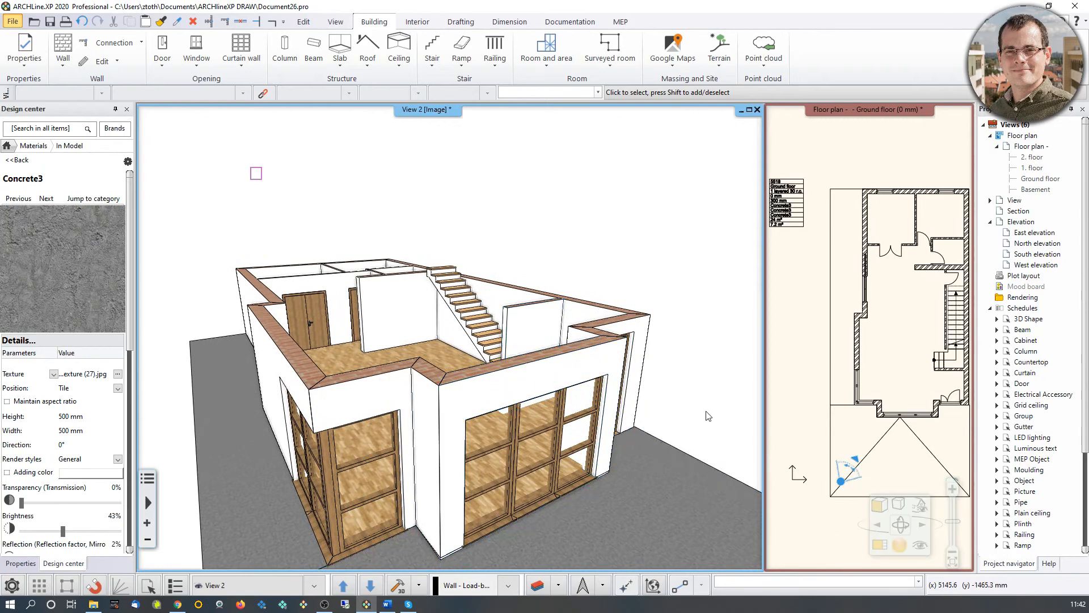
{"action": "left_click", "coordinate": [920, 507]}
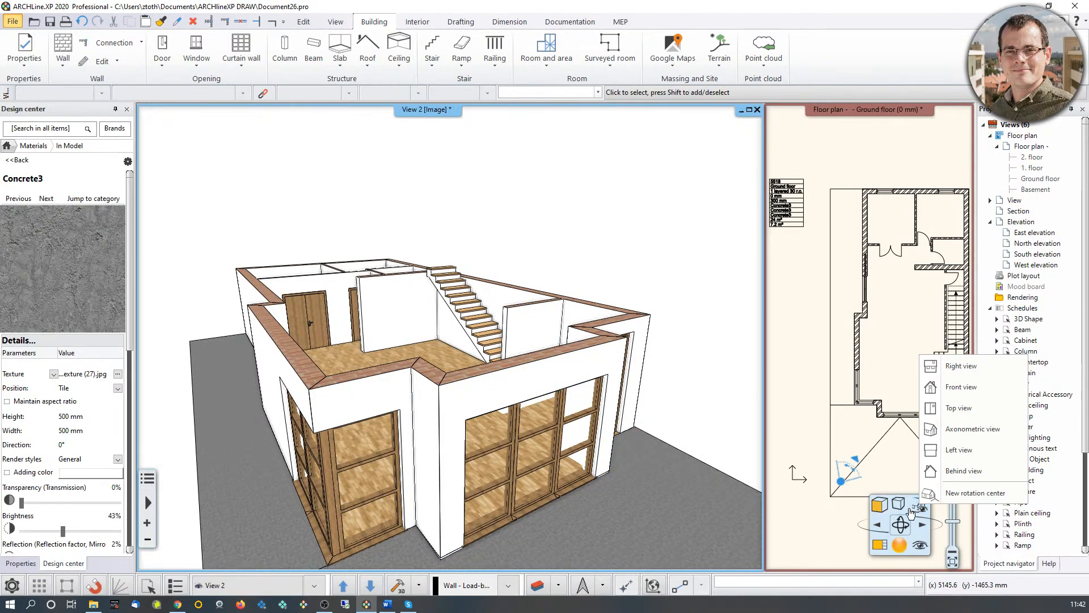
{"action": "left_click", "coordinate": [968, 387]}
{"action": "scroll", "coordinate": [385, 359], "scroll_direction": "down", "scroll_amount": 5}
{"action": "middle_click_drag", "start_coordinate": [345, 331], "coordinate": [417, 397]}
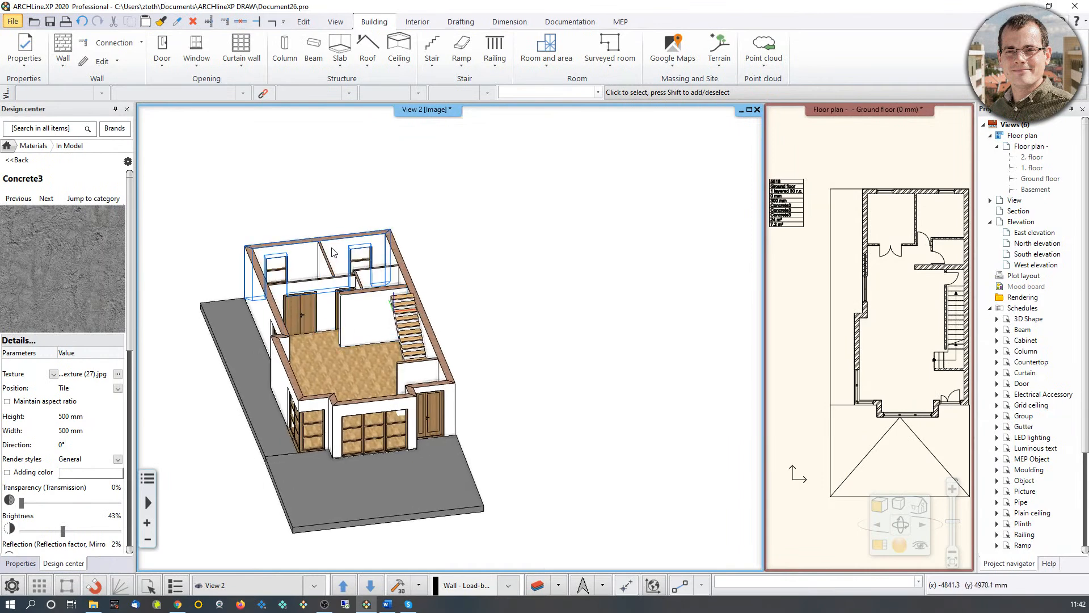
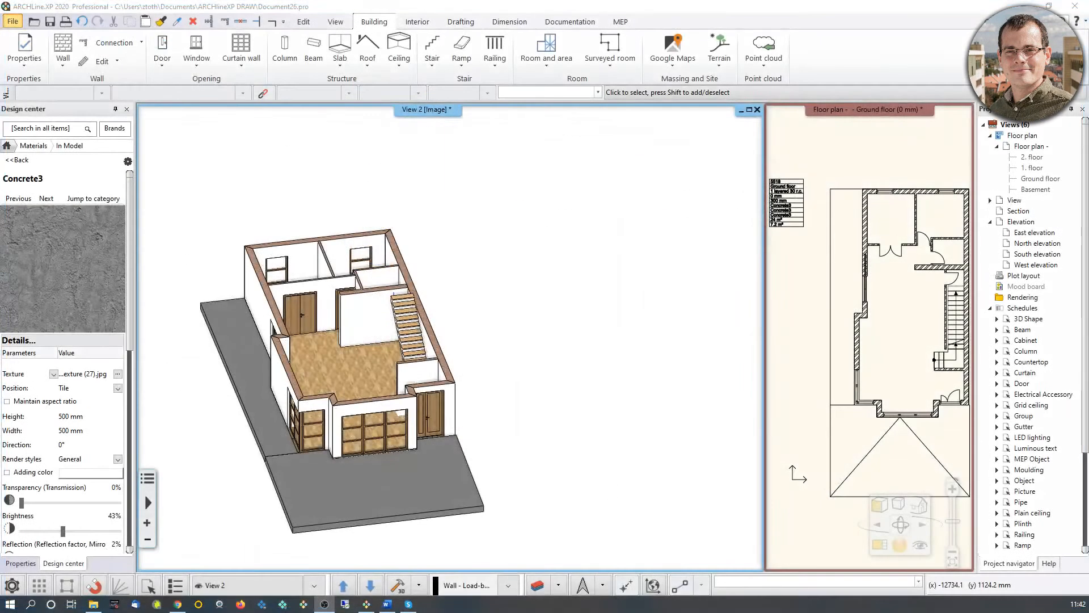
Step: Select the ground floor's building elements, exclude the interior walls and the stair, and copy the selection to 1. floor
{"action": "middle_click_drag", "start_coordinate": [470, 409], "coordinate": [597, 395]}
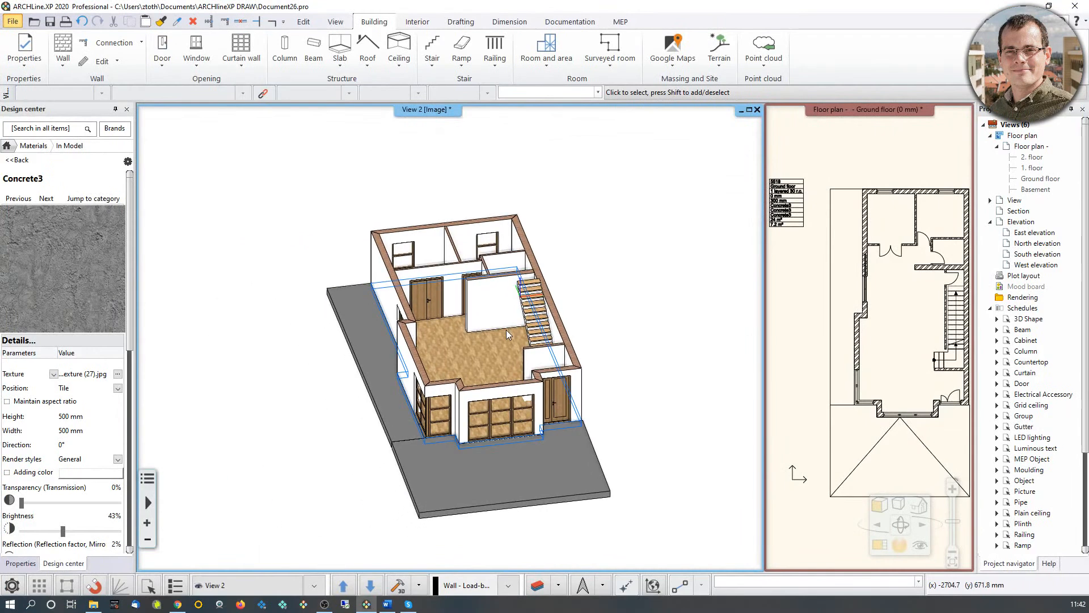
{"action": "scroll", "coordinate": [833, 353], "scroll_direction": "down", "scroll_amount": 3}
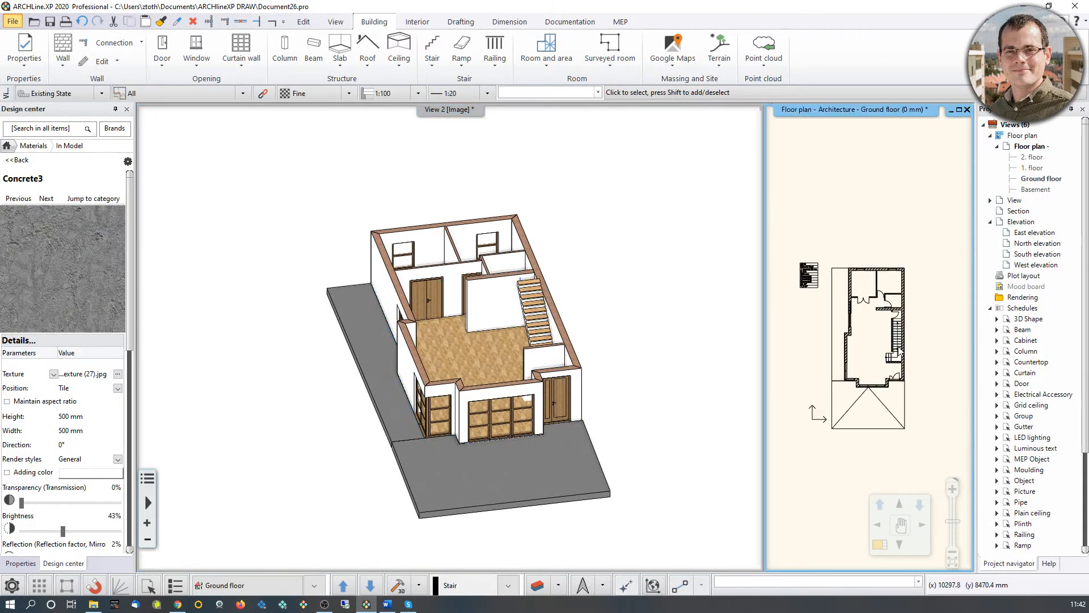
{"action": "left_click_drag", "start_coordinate": [828, 219], "coordinate": [898, 401]}
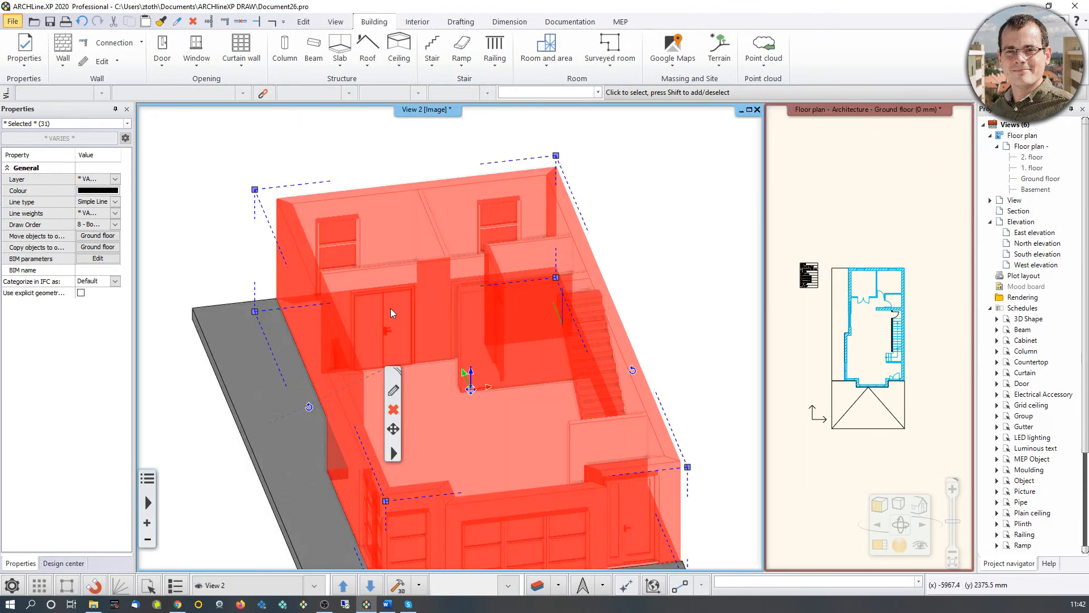
{"action": "left_click", "coordinate": [390, 312], "text": "shift"}
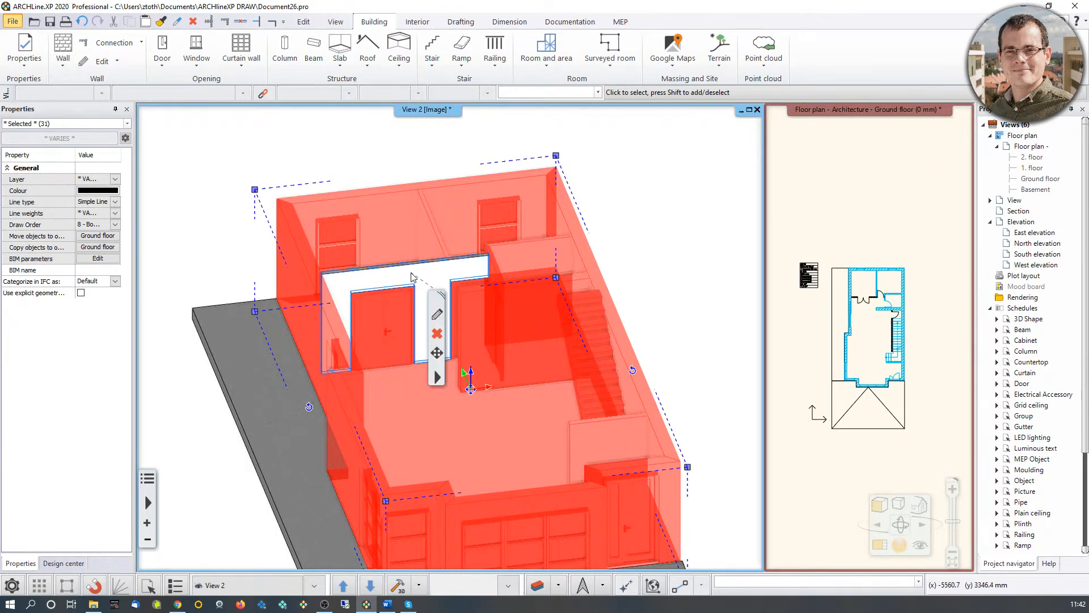
{"action": "left_click", "coordinate": [484, 312], "text": "shift"}
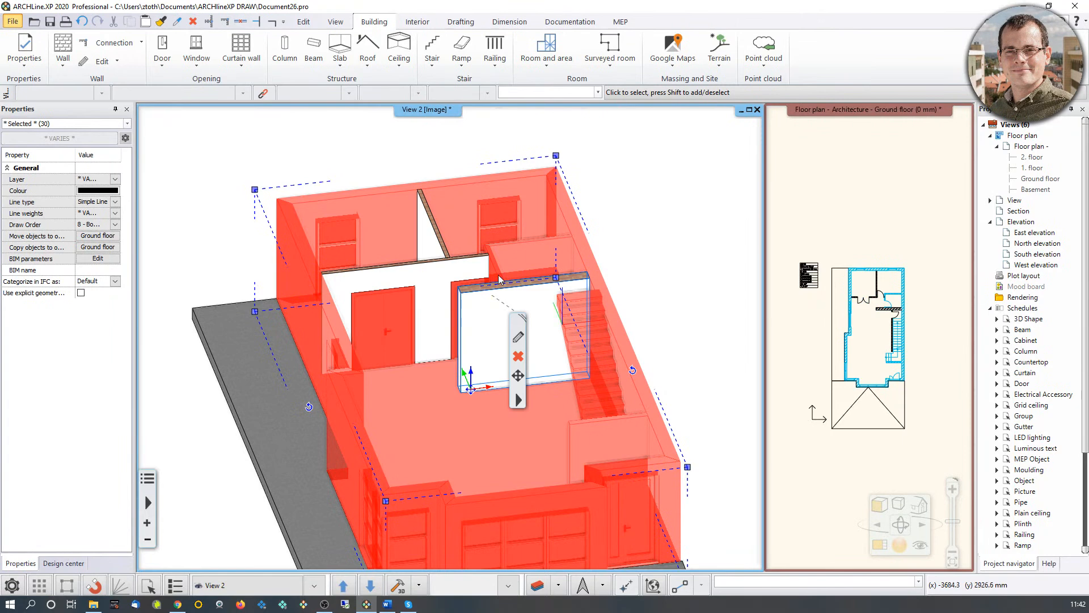
{"action": "left_click", "coordinate": [536, 266], "text": "shift"}
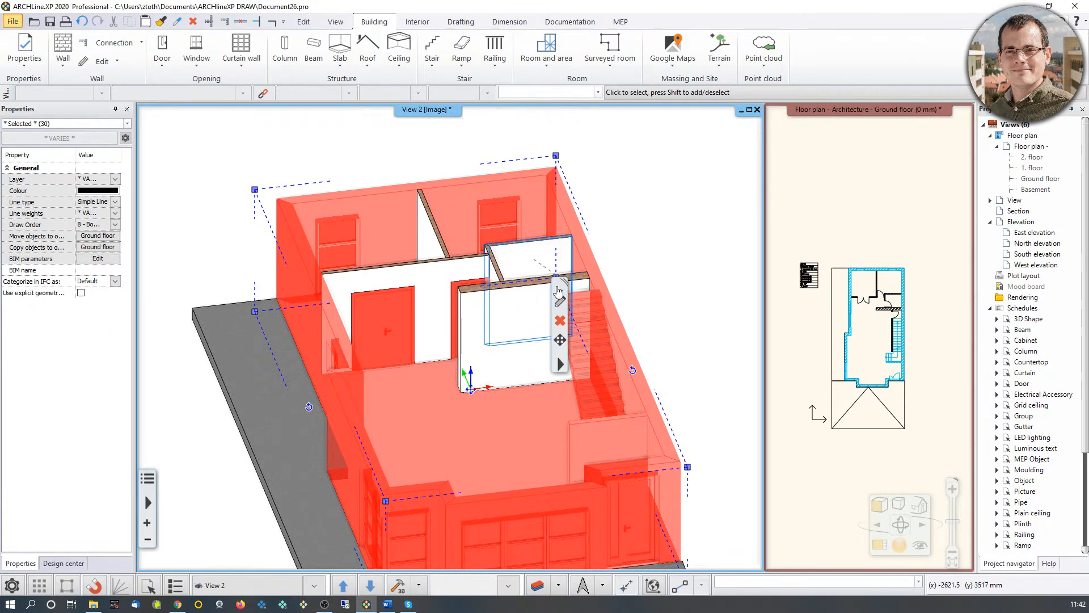
{"action": "left_click", "coordinate": [583, 323], "text": "shift"}
{"action": "middle_click_drag", "start_coordinate": [539, 369], "coordinate": [673, 443]}
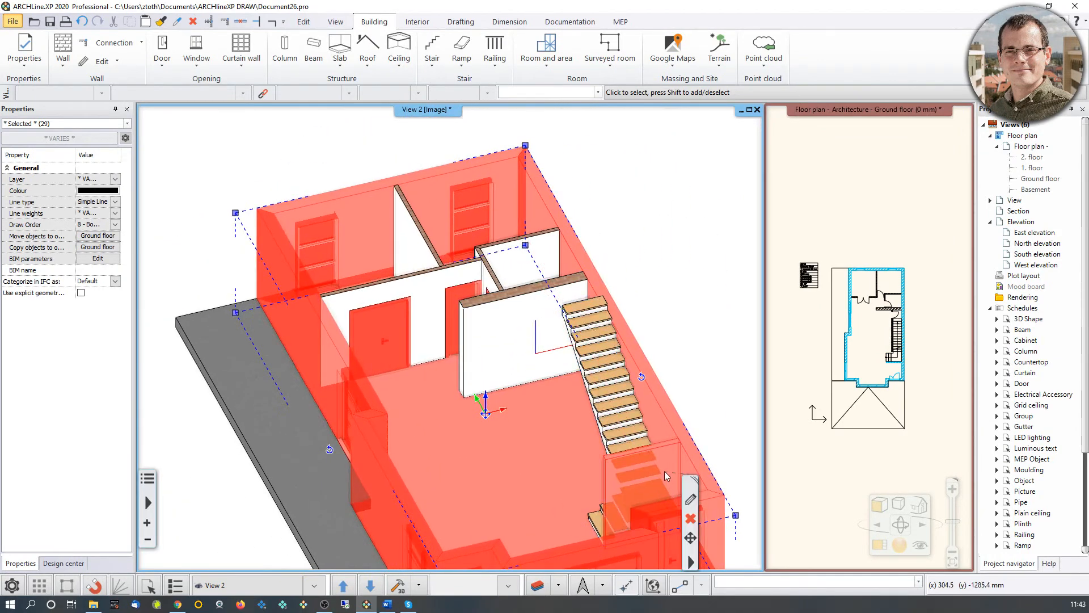
{"action": "scroll", "coordinate": [568, 421], "scroll_direction": "down", "scroll_amount": 2}
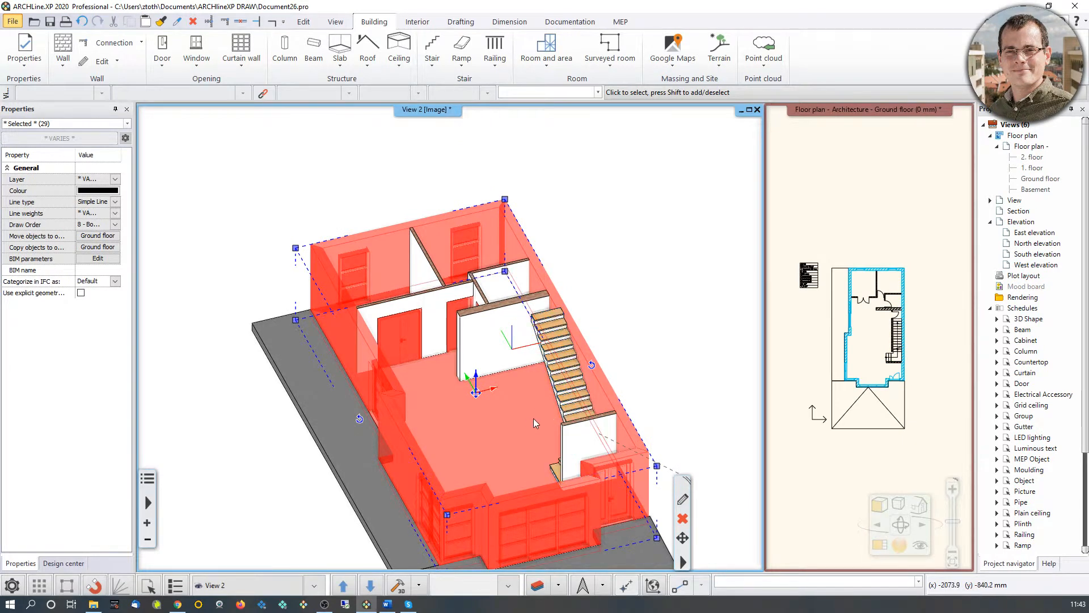
{"action": "left_click", "coordinate": [94, 248]}
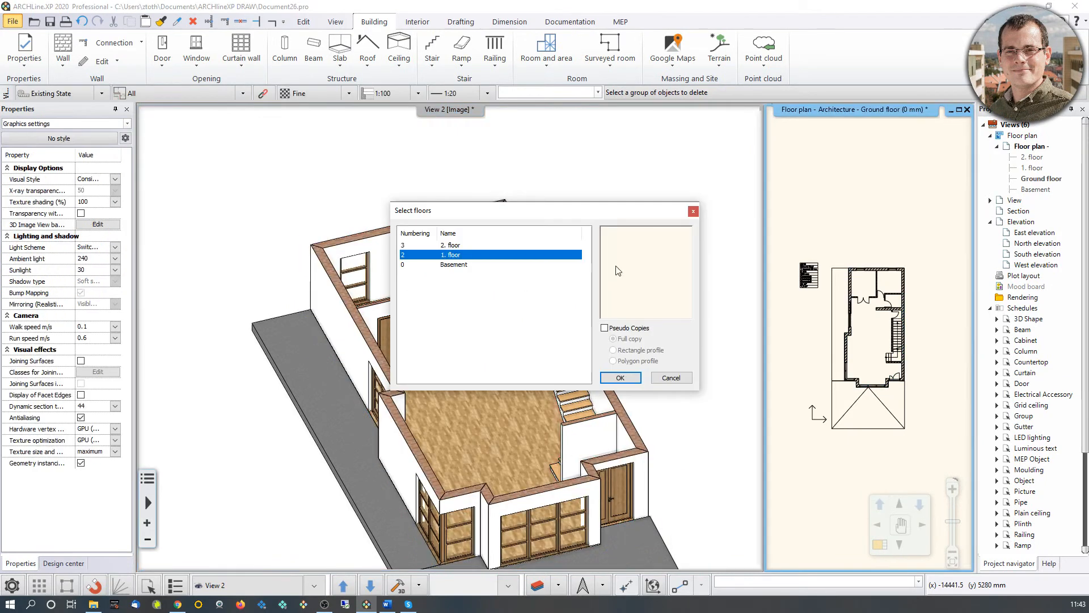
{"action": "left_click", "coordinate": [620, 378]}
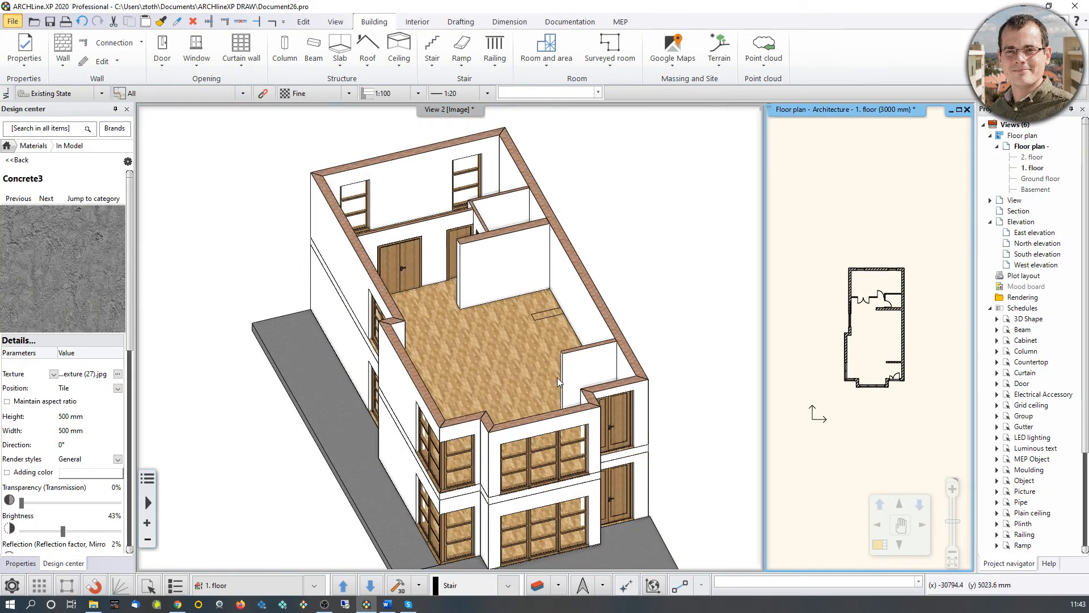
Step: Delete the copied interior walls on 1. floor, beginning with those at both ends of the stair area
{"action": "left_click", "coordinate": [609, 378]}
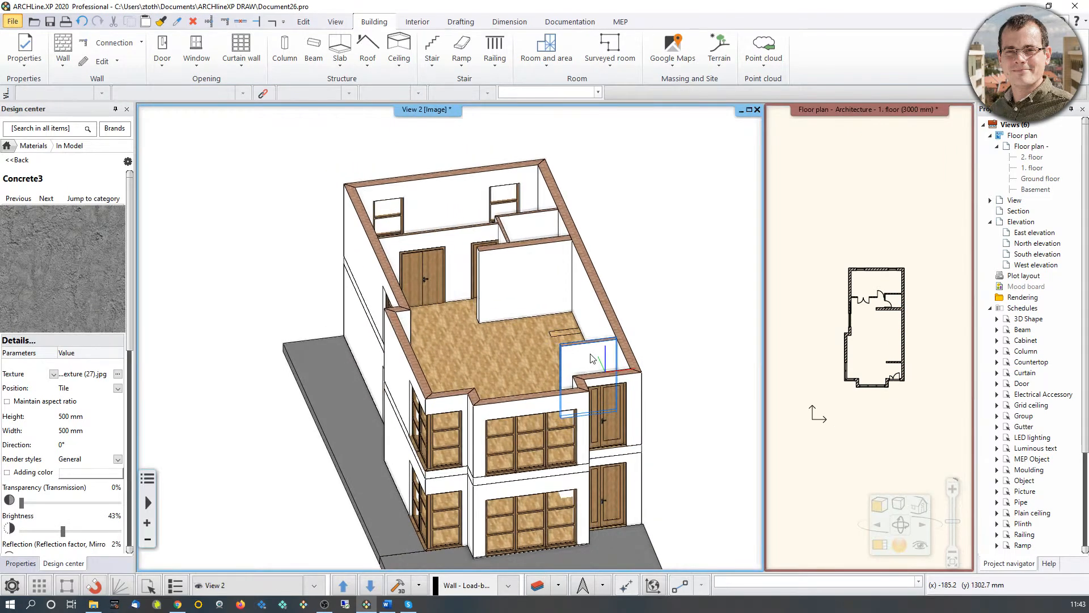
{"action": "left_click", "coordinate": [591, 359]}
{"action": "left_click", "coordinate": [498, 269]}
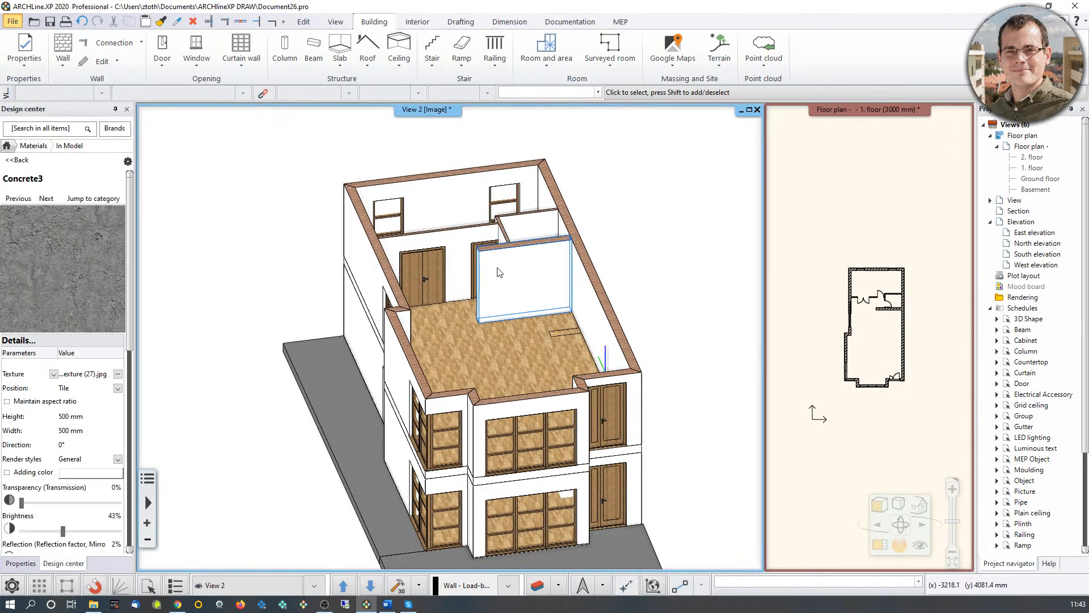
{"action": "left_click", "coordinate": [474, 258]}
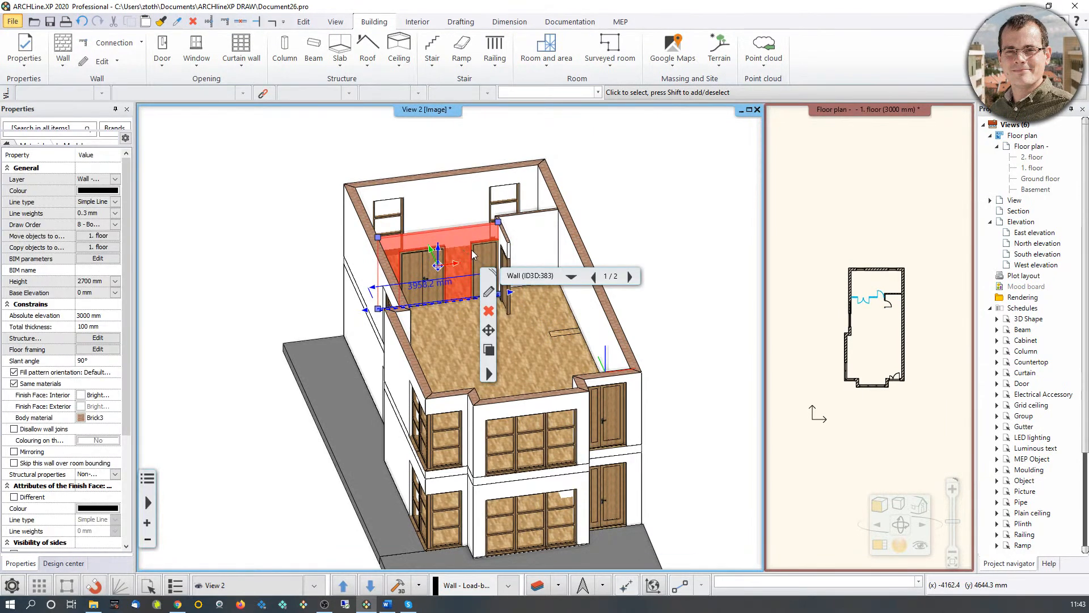
Step: Delete the remaining interior partition walls, with their doors, from the first floor in the 3D view
{"action": "key", "text": "Delete"}
{"action": "left_click", "coordinate": [513, 257]}
{"action": "key", "text": "Delete"}
{"action": "left_click", "coordinate": [502, 252]}
{"action": "key", "text": "Delete"}
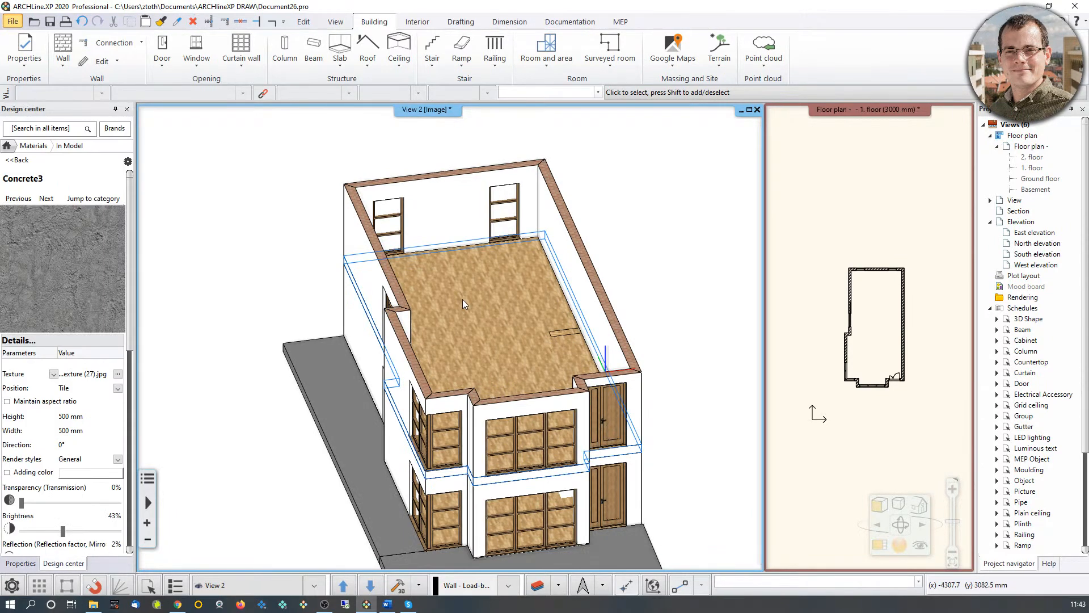
{"action": "mouse_move", "coordinate": [425, 311]}
{"action": "middle_mouse_down"}
{"action": "mouse_move", "coordinate": [505, 273]}
{"action": "mouse_move", "coordinate": [430, 305]}
{"action": "middle_mouse_up"}
{"action": "middle_click_drag", "start_coordinate": [534, 372], "coordinate": [544, 330]}
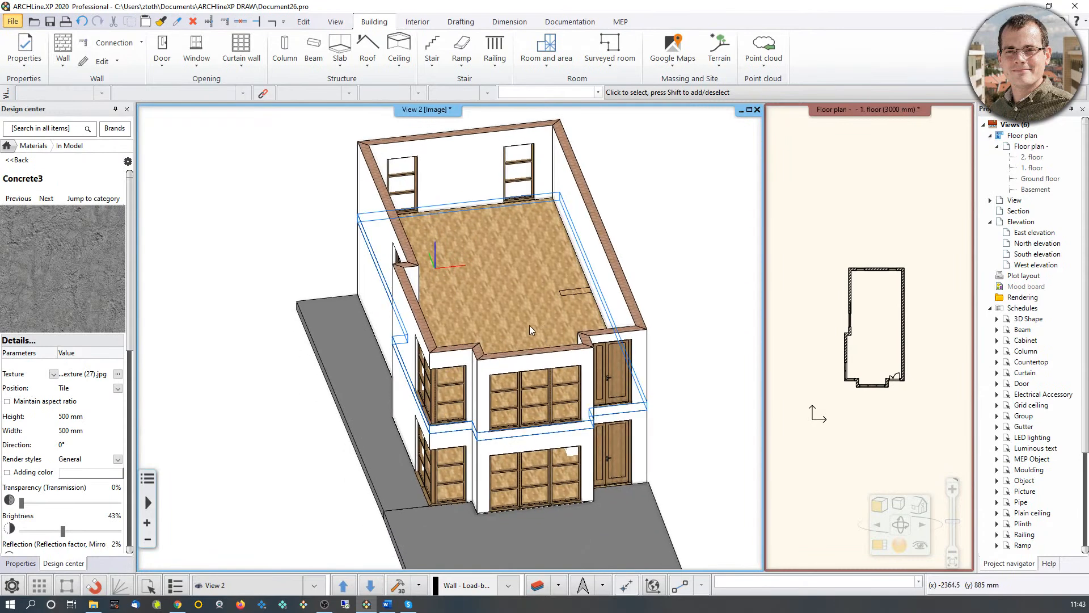
{"action": "mouse_move", "coordinate": [862, 304]}
{"action": "middle_mouse_down"}
{"action": "mouse_move", "coordinate": [866, 277]}
{"action": "mouse_move", "coordinate": [865, 294]}
{"action": "middle_mouse_up"}
{"action": "scroll", "coordinate": [865, 295], "scroll_direction": "up", "scroll_amount": 3}
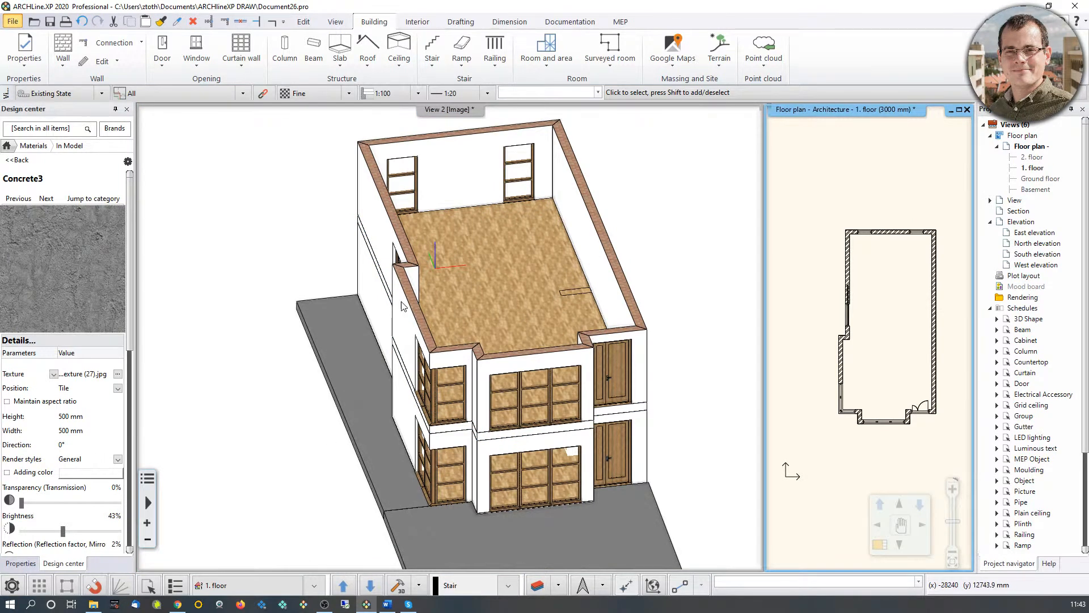
Step: Examine the first-floor side wall's properties for moving or copying objects to other floors
{"action": "left_click", "coordinate": [410, 322]}
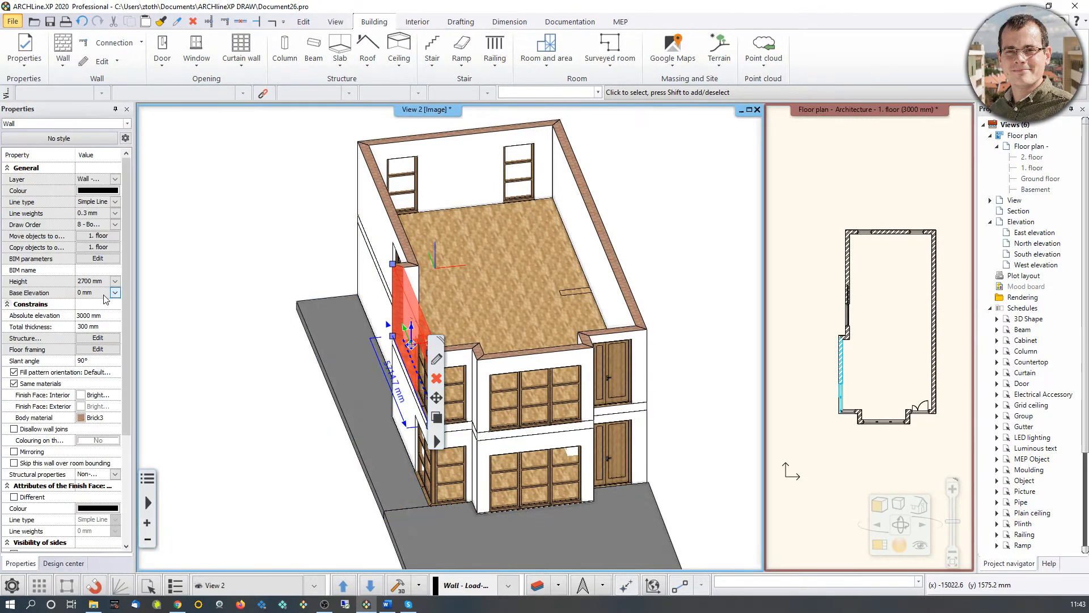
{"action": "left_click", "coordinate": [97, 247]}
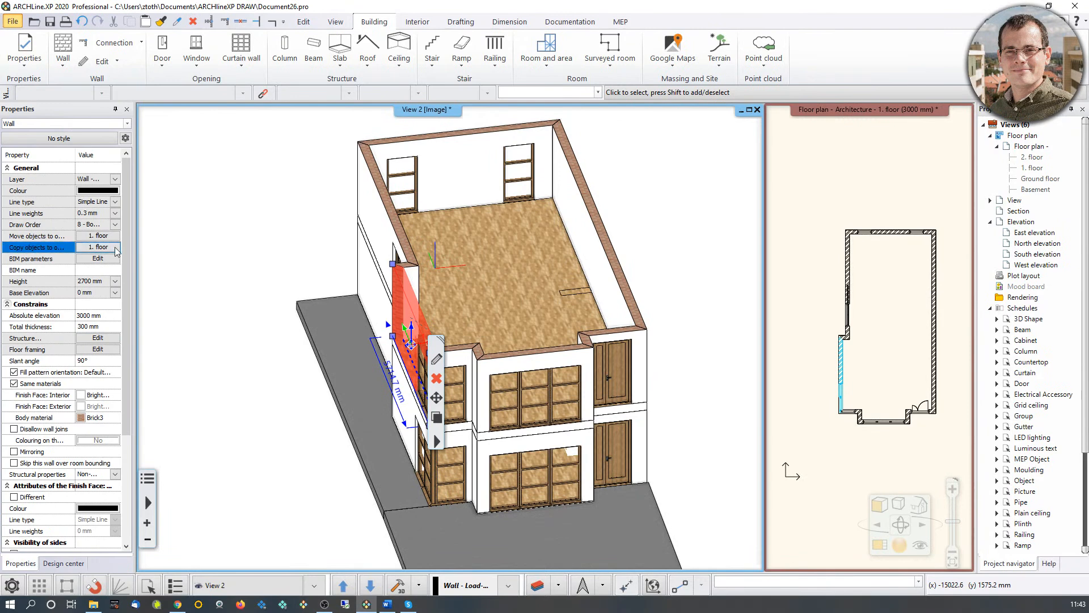
{"action": "left_click", "coordinate": [693, 212]}
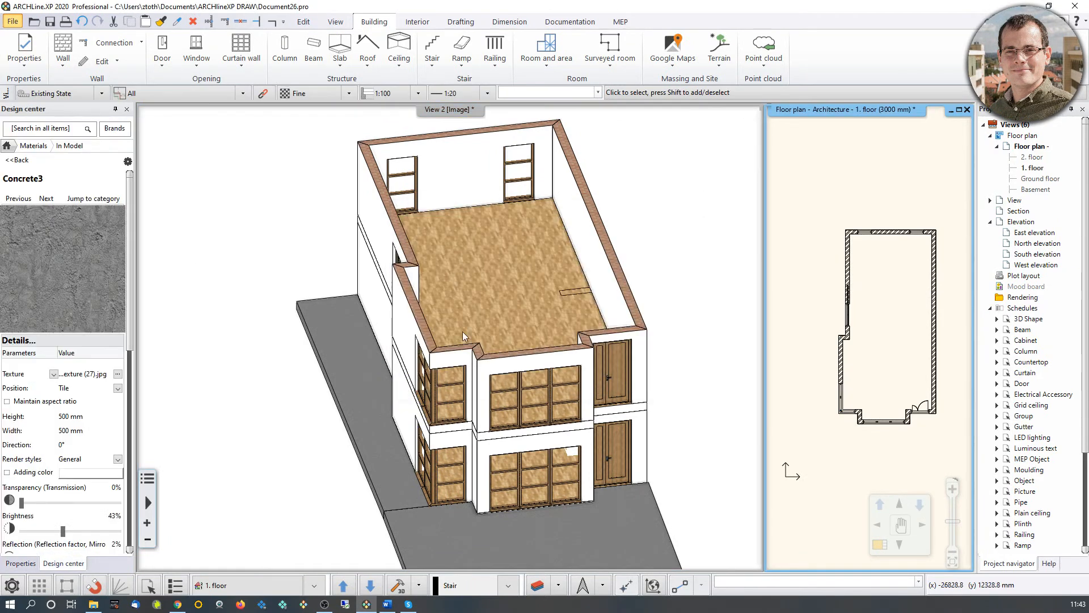
Step: Pick the Ground floor in the level list and try the command for cutting or copying objects between levels
{"action": "left_click", "coordinate": [262, 586]}
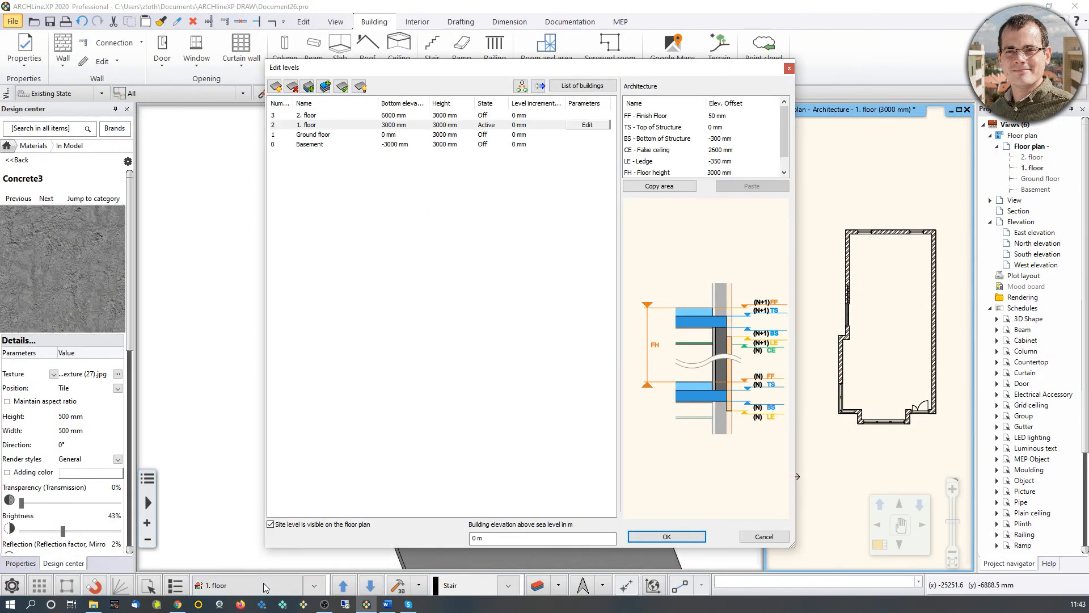
{"action": "left_click", "coordinate": [320, 135]}
{"action": "left_click", "coordinate": [329, 134]}
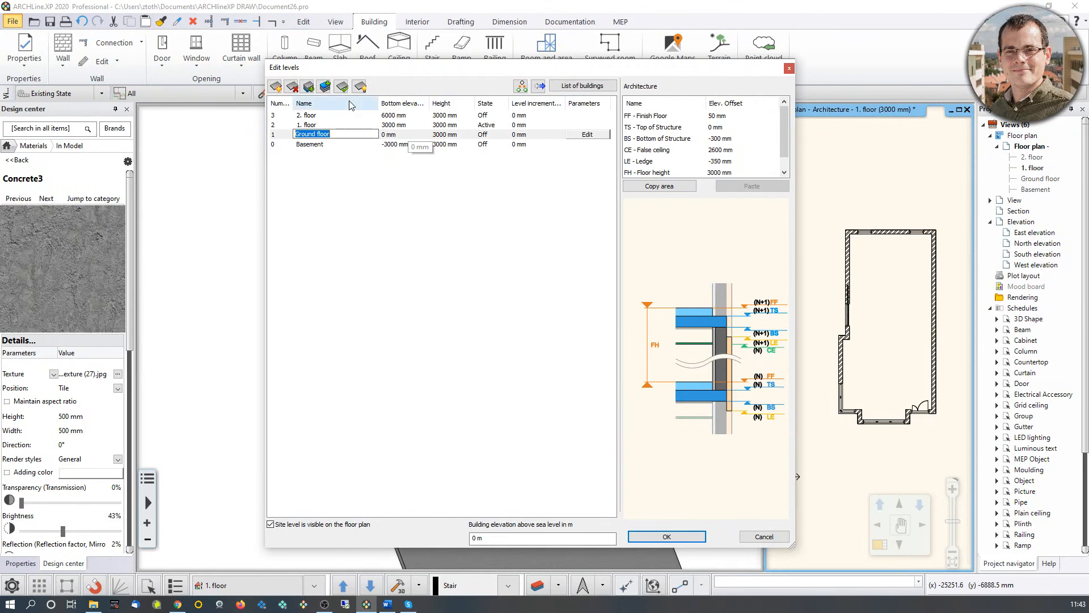
{"action": "key", "text": "Return"}
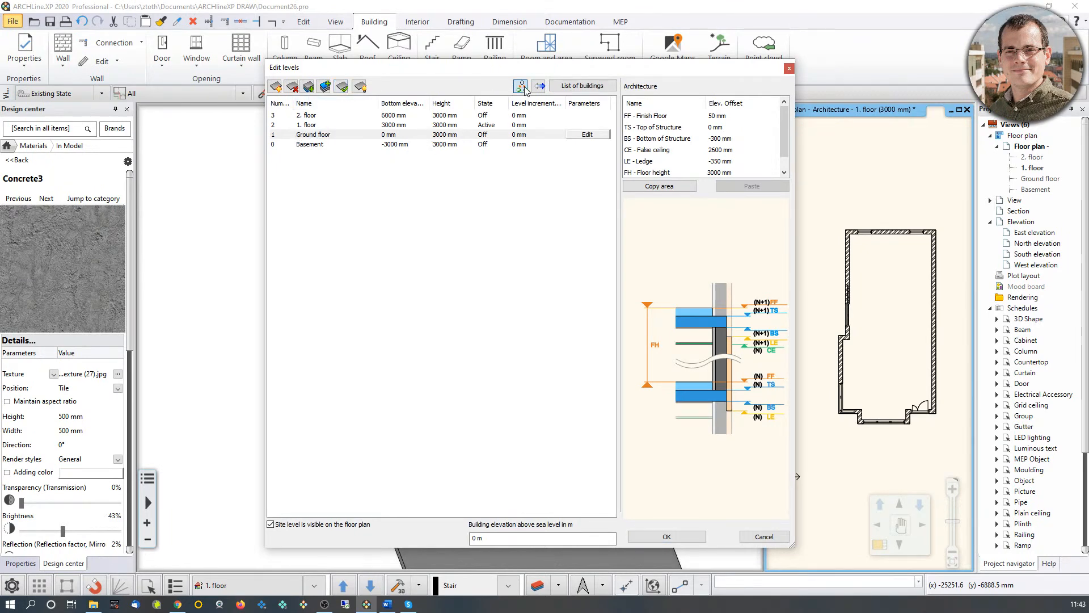
{"action": "key", "text": "Return"}
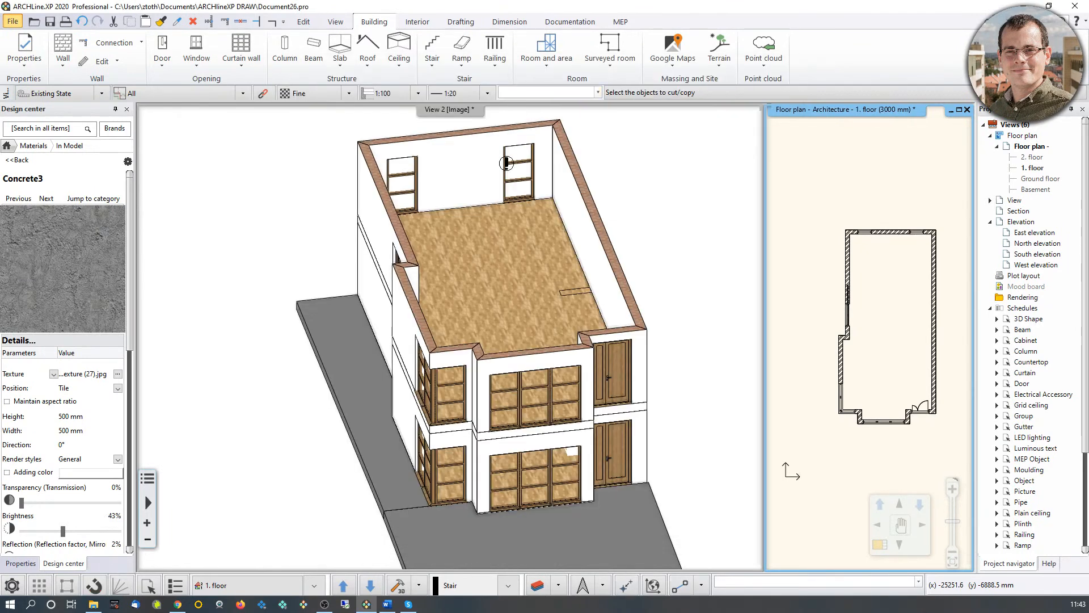
{"action": "key", "text": "Escape"}
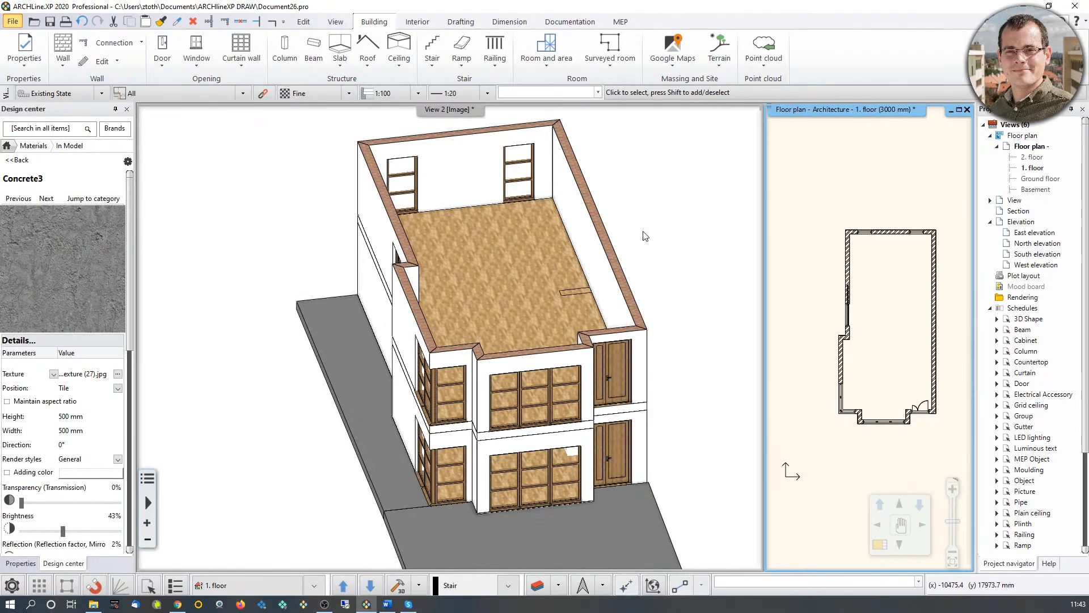
Step: Make the Ground floor active and cut the slabs above its stair to open the first-floor slab
{"action": "scroll", "coordinate": [520, 302], "scroll_direction": "up", "scroll_amount": 3}
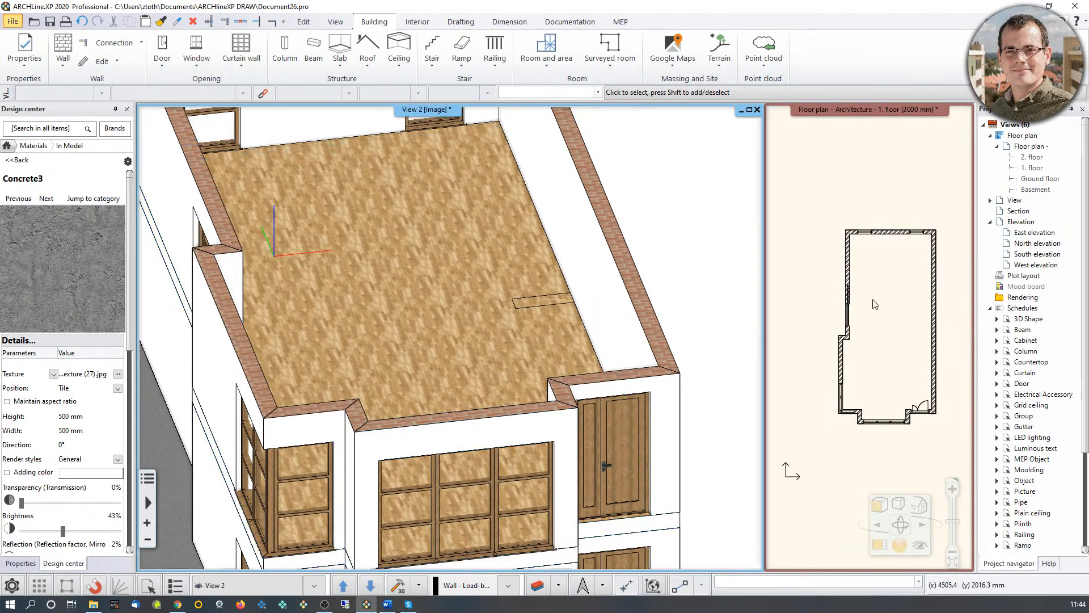
{"action": "left_click", "coordinate": [835, 303]}
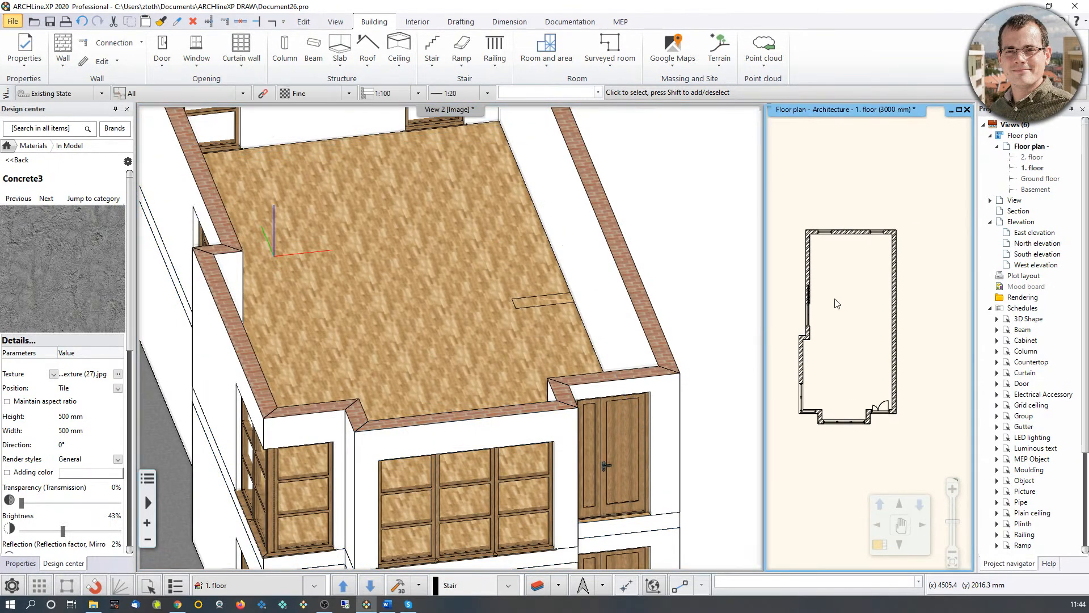
{"action": "key", "text": "Page_Down"}
{"action": "scroll", "coordinate": [900, 354], "scroll_direction": "up", "scroll_amount": 2}
{"action": "left_click", "coordinate": [865, 353]}
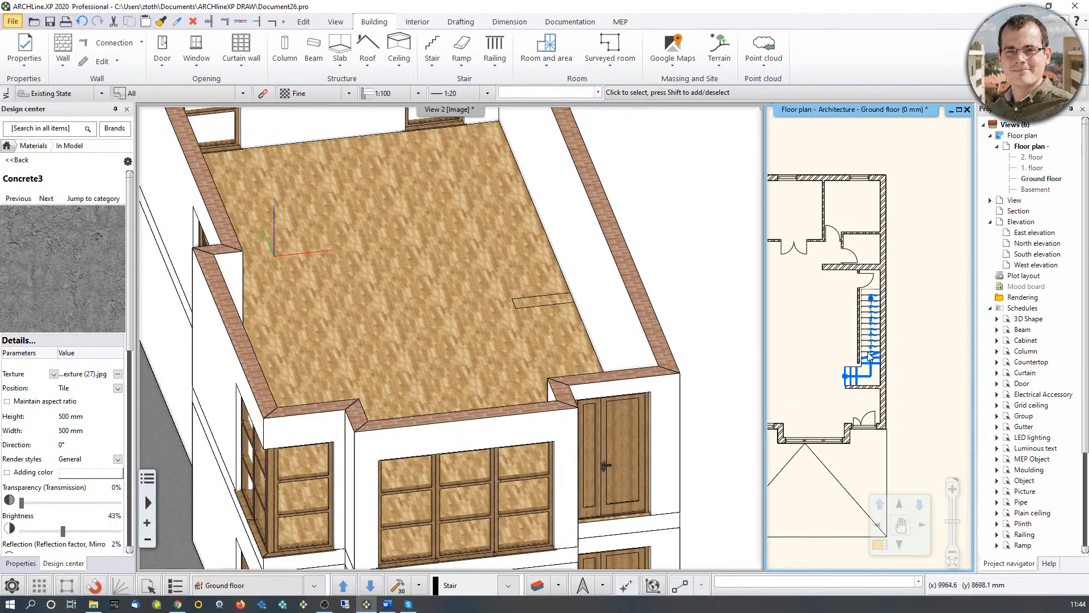
{"action": "left_click", "coordinate": [872, 359]}
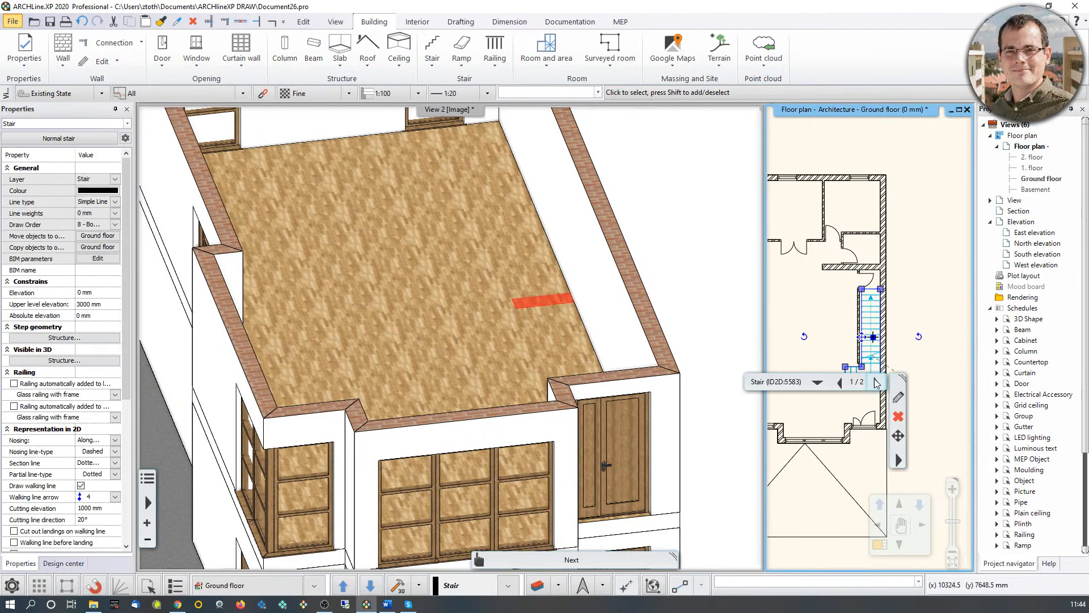
{"action": "left_click", "coordinate": [898, 460]}
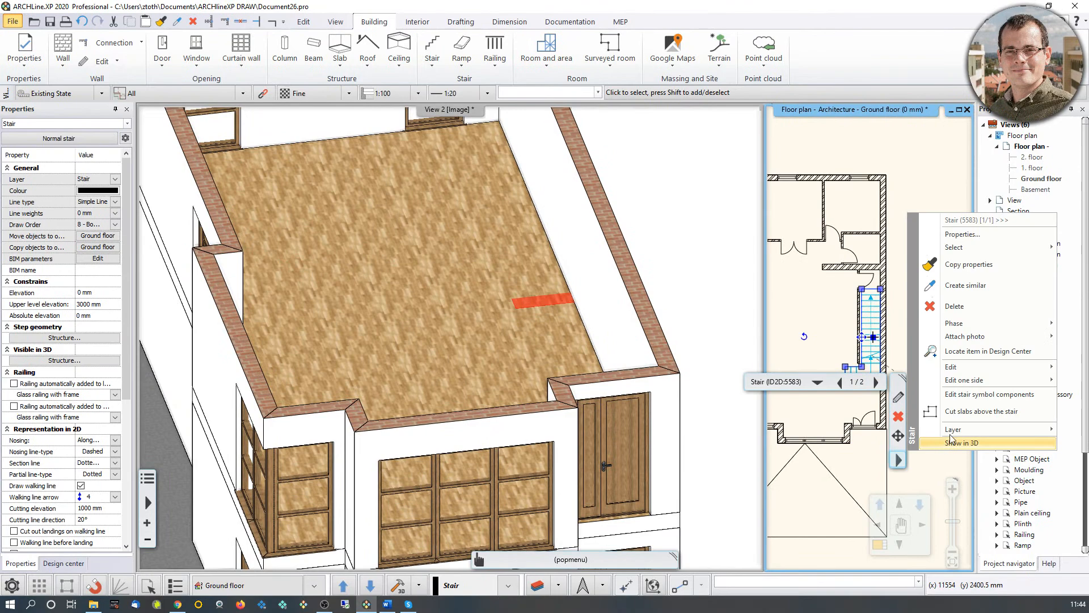
{"action": "left_click", "coordinate": [969, 412]}
{"action": "middle_click_drag", "start_coordinate": [639, 270], "coordinate": [574, 335]}
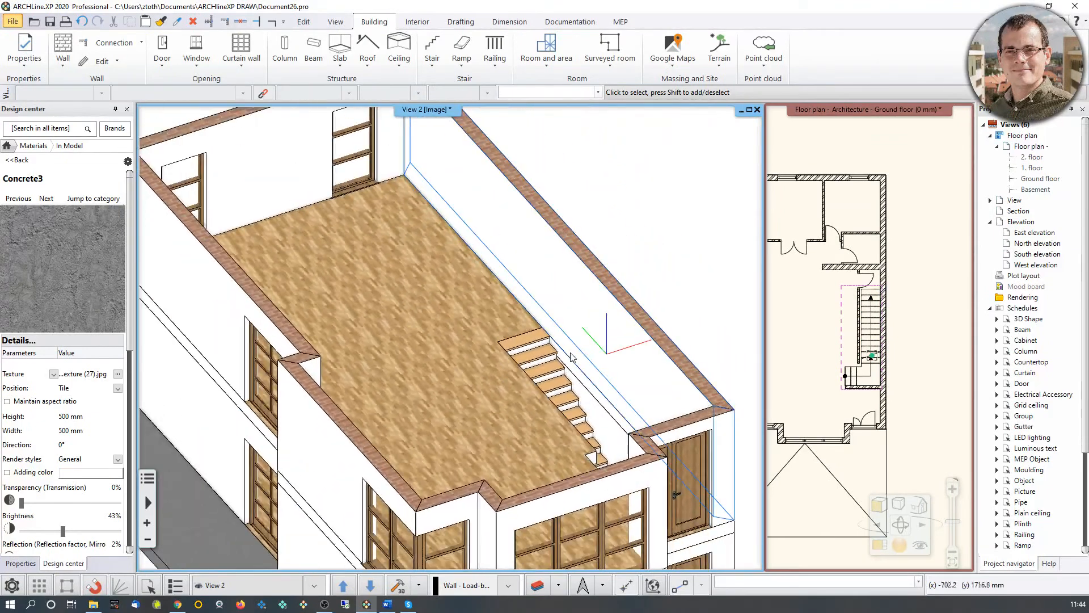
Step: Return the floor plan to the 1. floor level and inspect the stair opening in 3D
{"action": "left_click", "coordinate": [860, 341]}
{"action": "scroll", "coordinate": [860, 341], "scroll_direction": "down", "scroll_amount": 1}
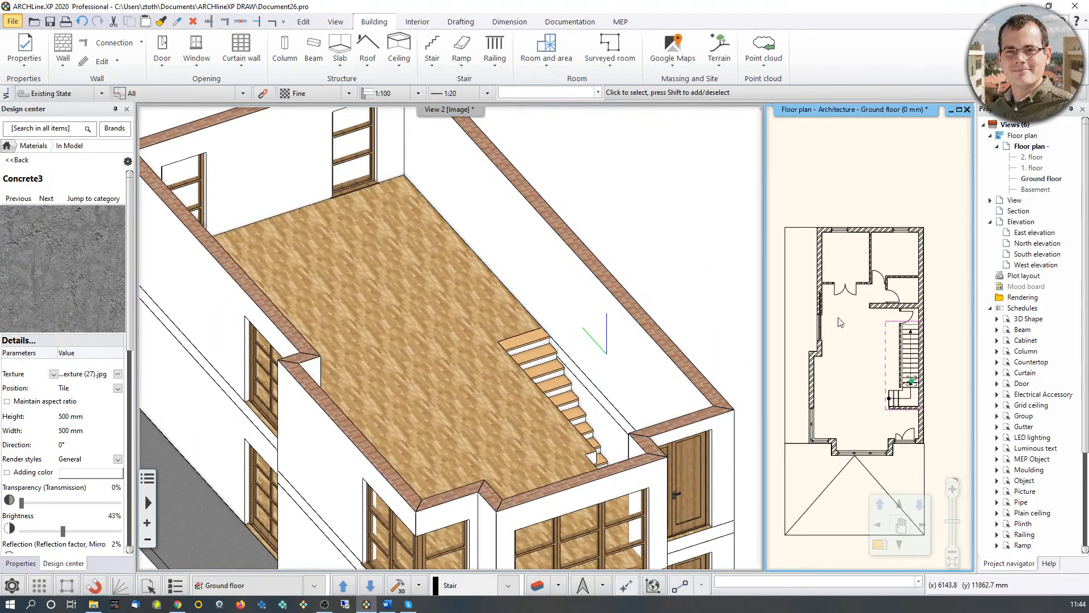
{"action": "key", "text": "Page_Up"}
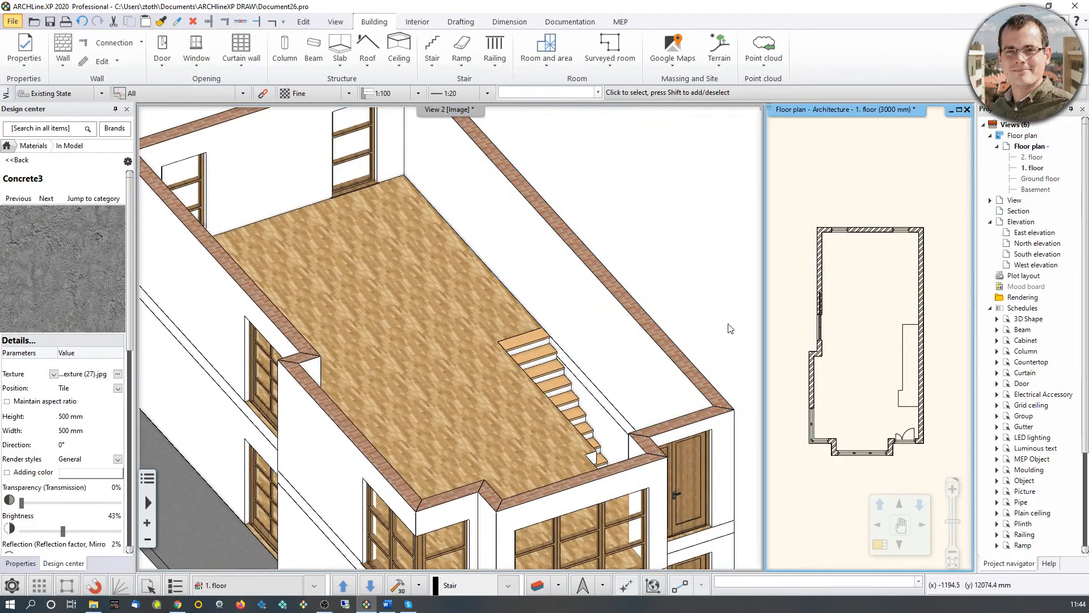
{"action": "middle_click_drag", "start_coordinate": [558, 321], "coordinate": [631, 223]}
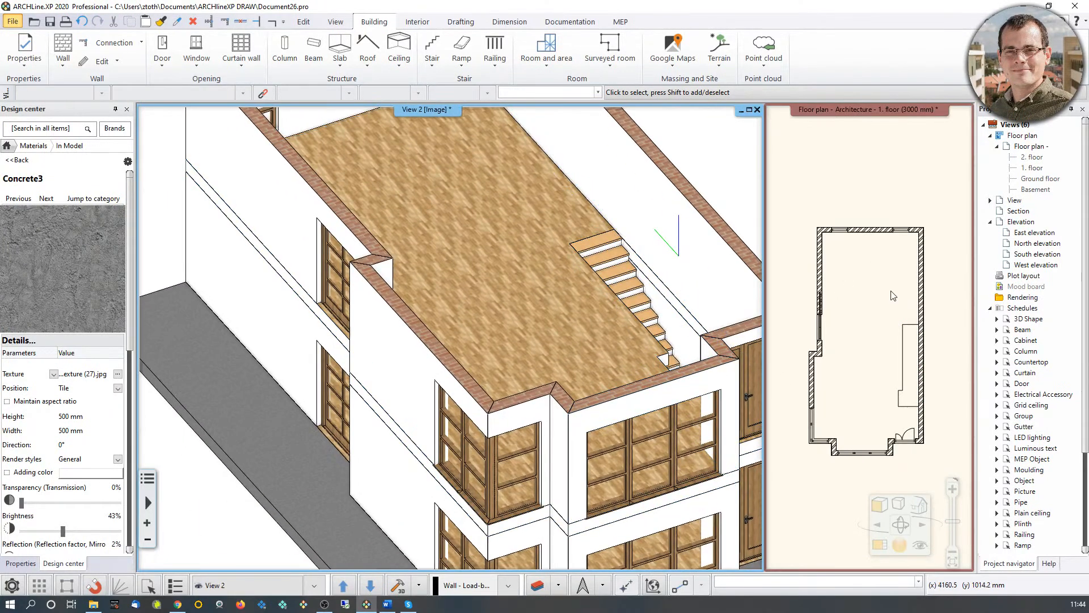
{"action": "scroll", "coordinate": [891, 291], "scroll_direction": "down", "scroll_amount": 3}
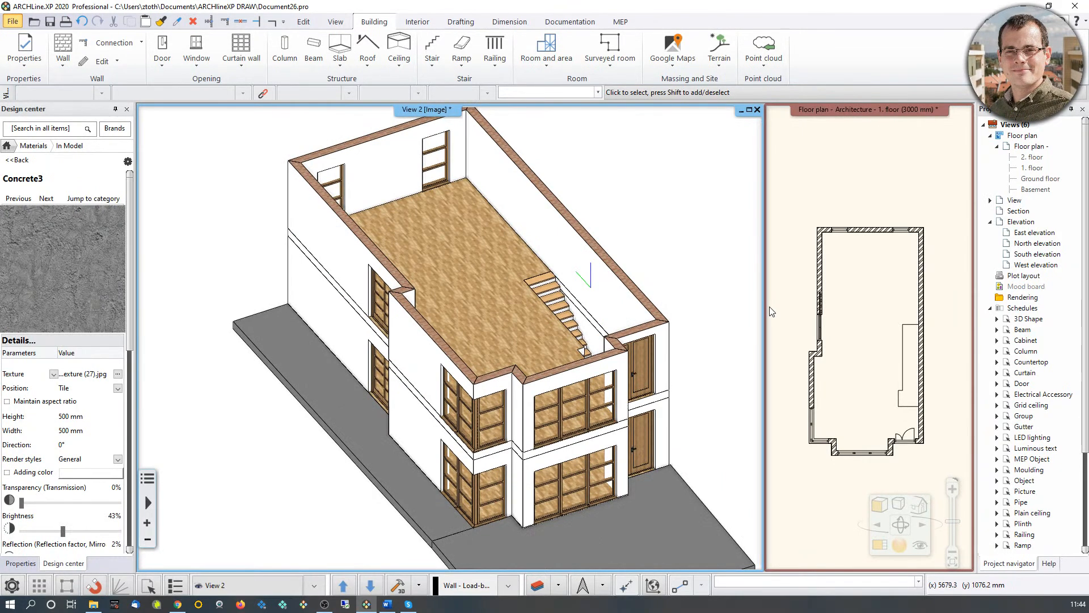
Step: Review the layer list under the elata_nova_START-2D, Used layers and All layers filters
{"action": "left_click", "coordinate": [537, 586]}
{"action": "left_click", "coordinate": [774, 225]}
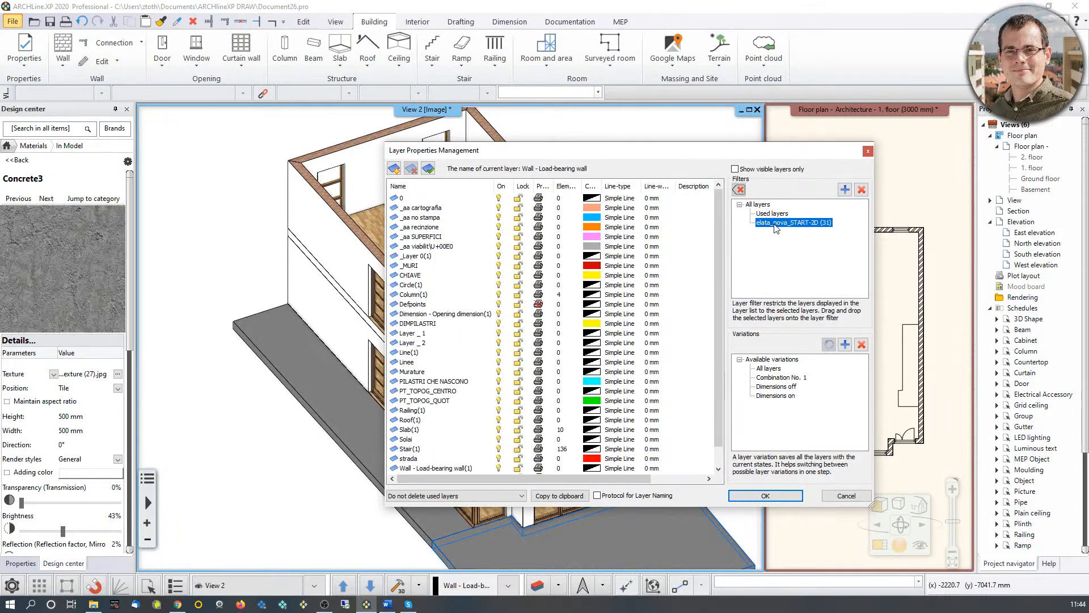
{"action": "right_click", "coordinate": [774, 224]}
{"action": "left_click", "coordinate": [799, 234]}
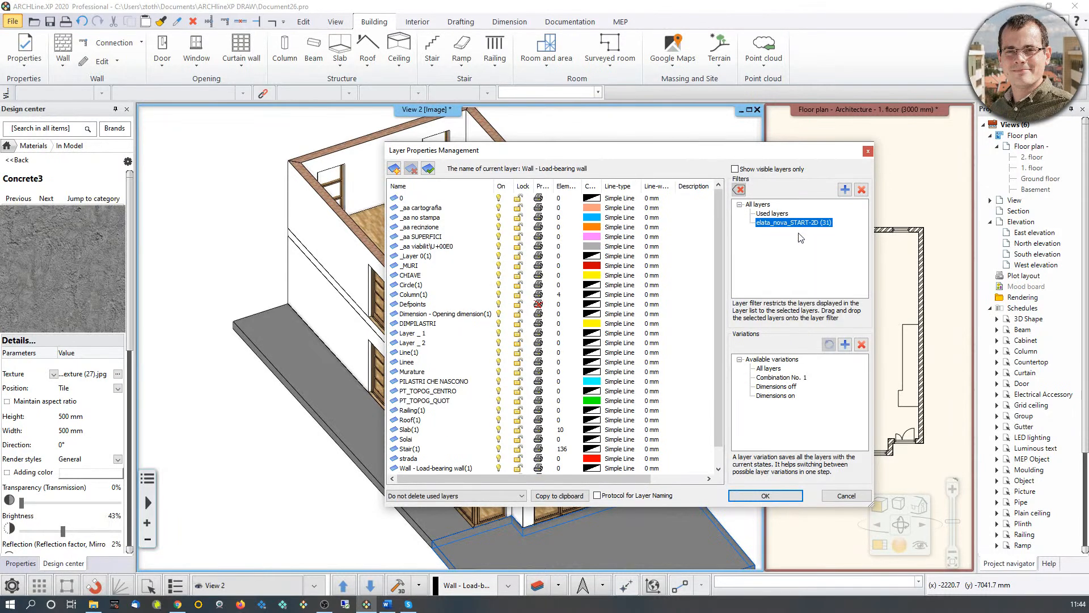
{"action": "left_click", "coordinate": [772, 214]}
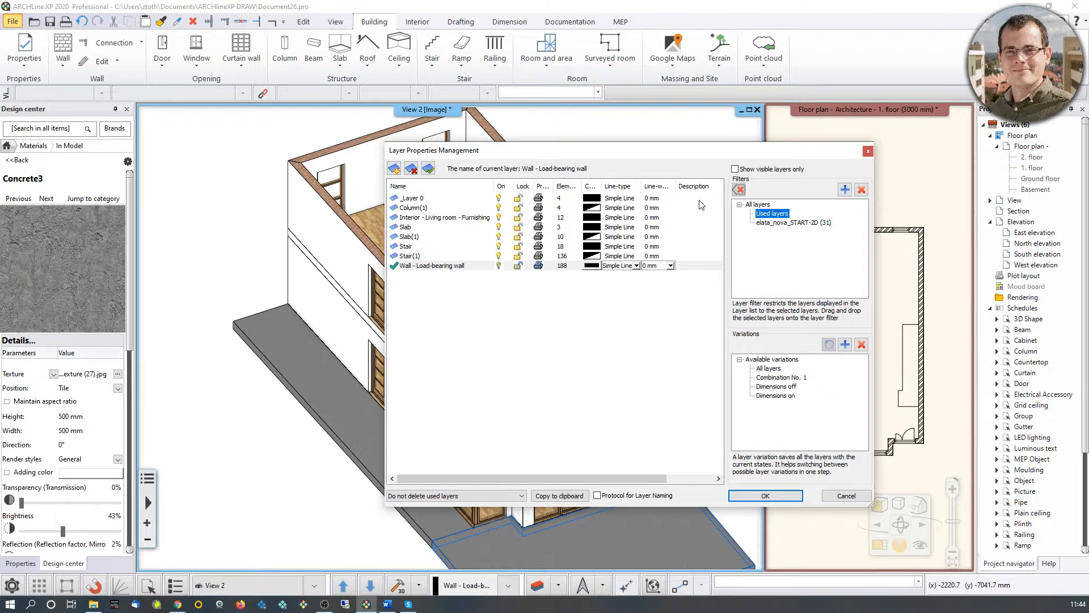
{"action": "left_click", "coordinate": [749, 206]}
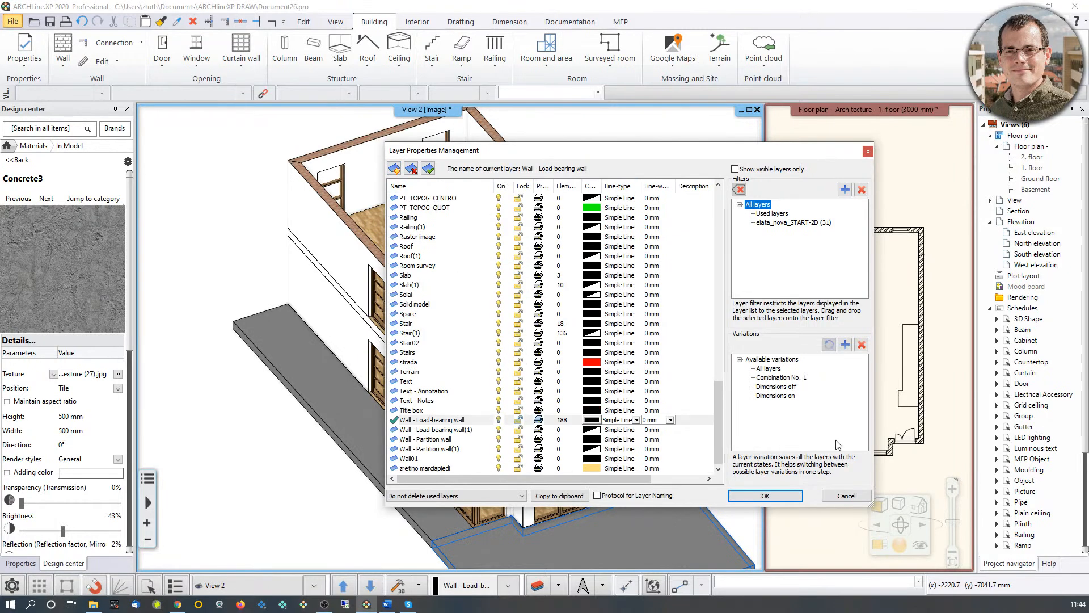
{"action": "left_click", "coordinate": [765, 495]}
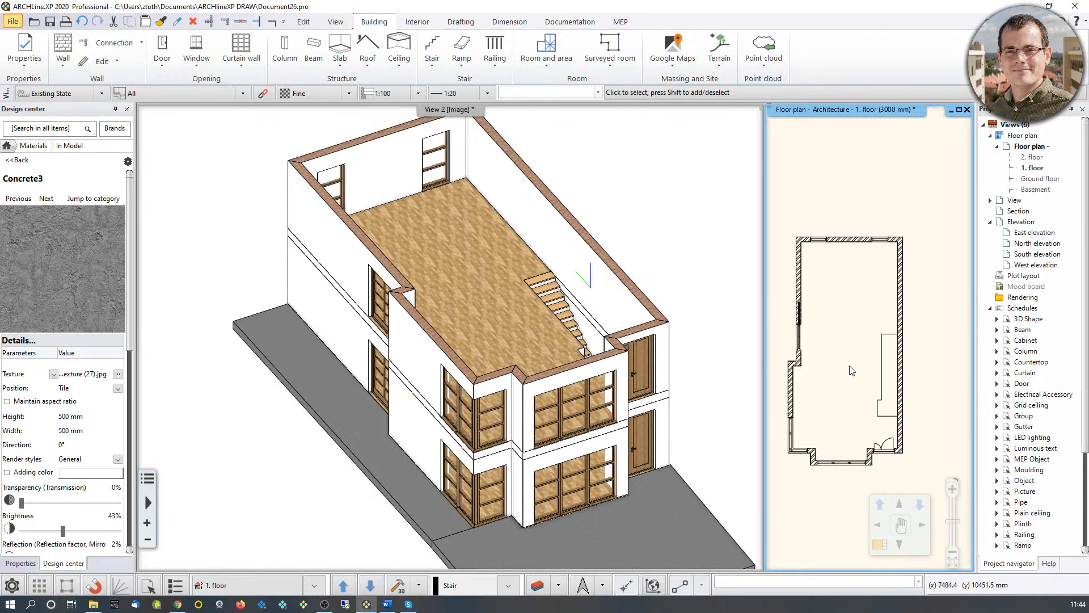
Step: Import elata_nova_START-1st floor.dwg into the first-floor plan as model space in mm, merged with original layers and the existing drawing origin
{"action": "scroll", "coordinate": [829, 340], "scroll_direction": "down", "scroll_amount": 2}
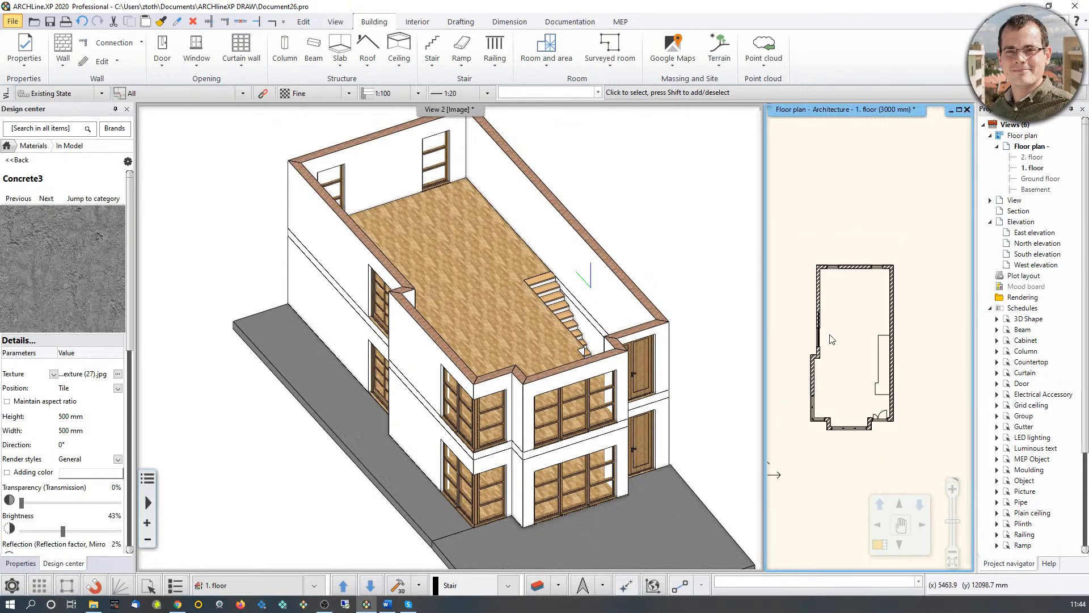
{"action": "left_click", "coordinate": [12, 21]}
{"action": "mouse_move", "coordinate": [64, 150]}
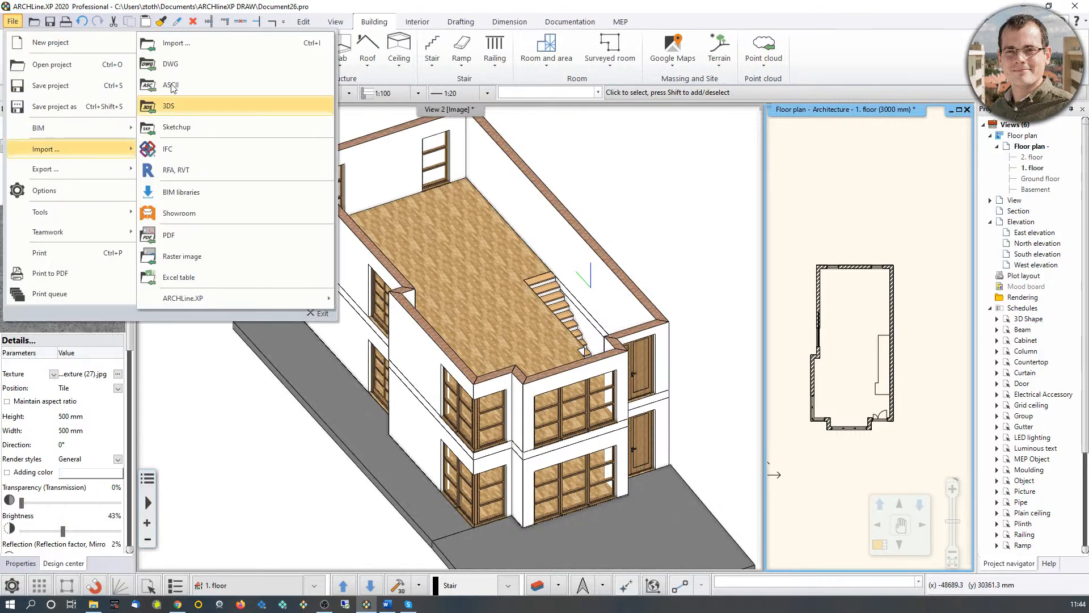
{"action": "left_click", "coordinate": [177, 64]}
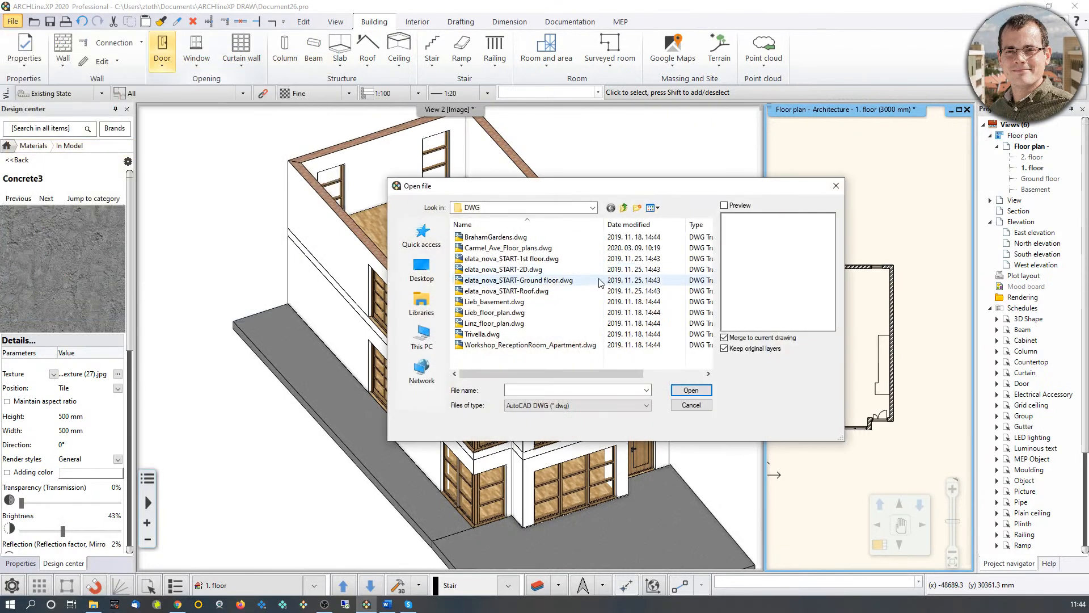
{"action": "double_click", "coordinate": [552, 263]}
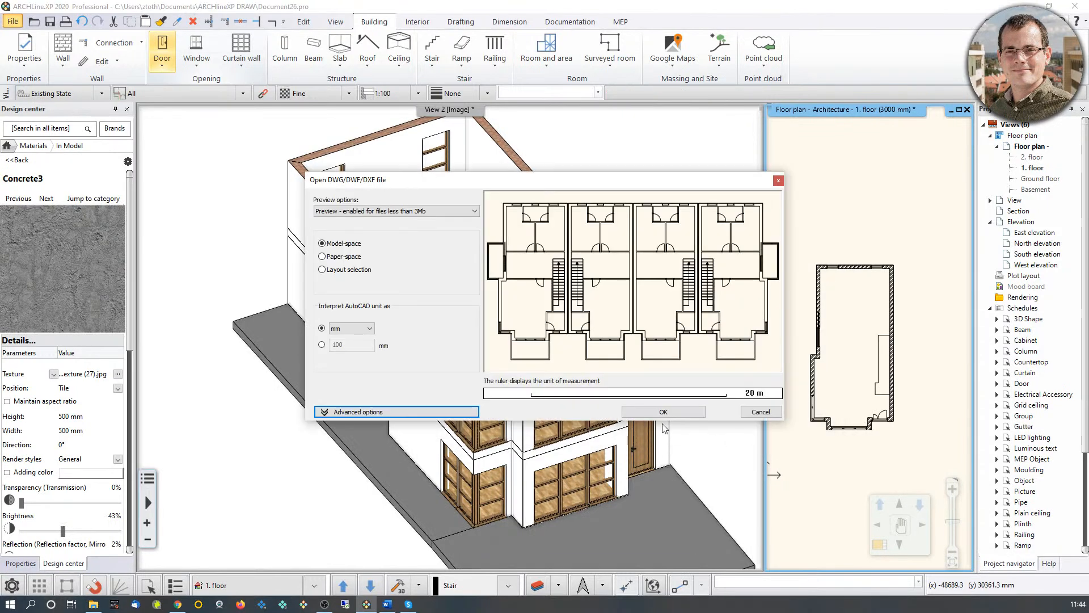
{"action": "scroll", "coordinate": [660, 353], "scroll_direction": "up", "scroll_amount": 3}
{"action": "middle_click_drag", "start_coordinate": [601, 341], "coordinate": [800, 345]}
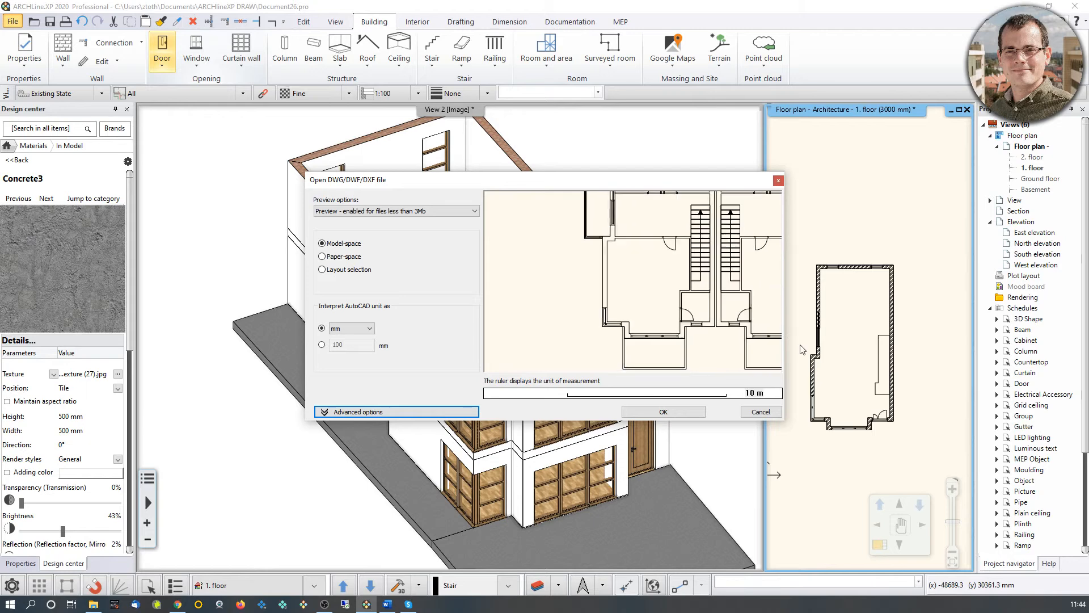
{"action": "left_click", "coordinate": [688, 415]}
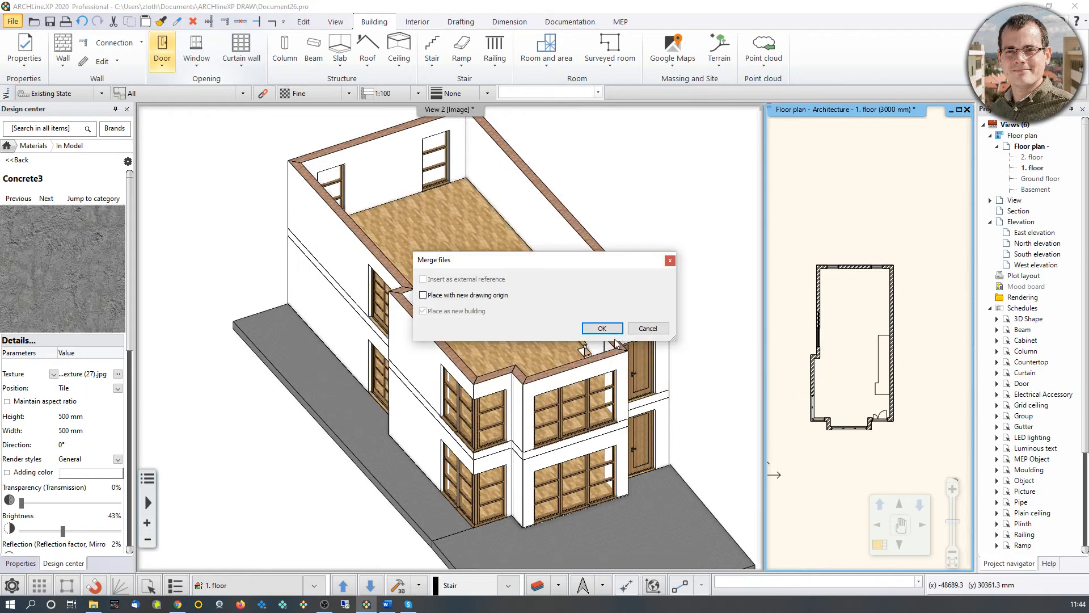
{"action": "left_click", "coordinate": [612, 330]}
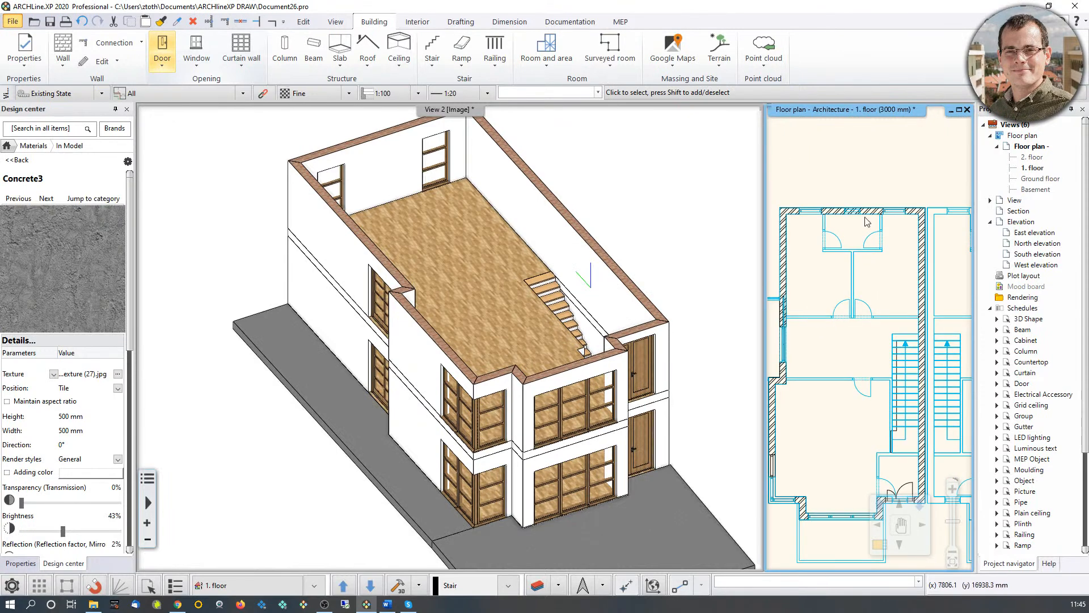
Step: Trace the partition across the full house width below the two rear rooms with the Walls on DWG drawing tool
{"action": "scroll", "coordinate": [844, 260], "scroll_direction": "up", "scroll_amount": 1}
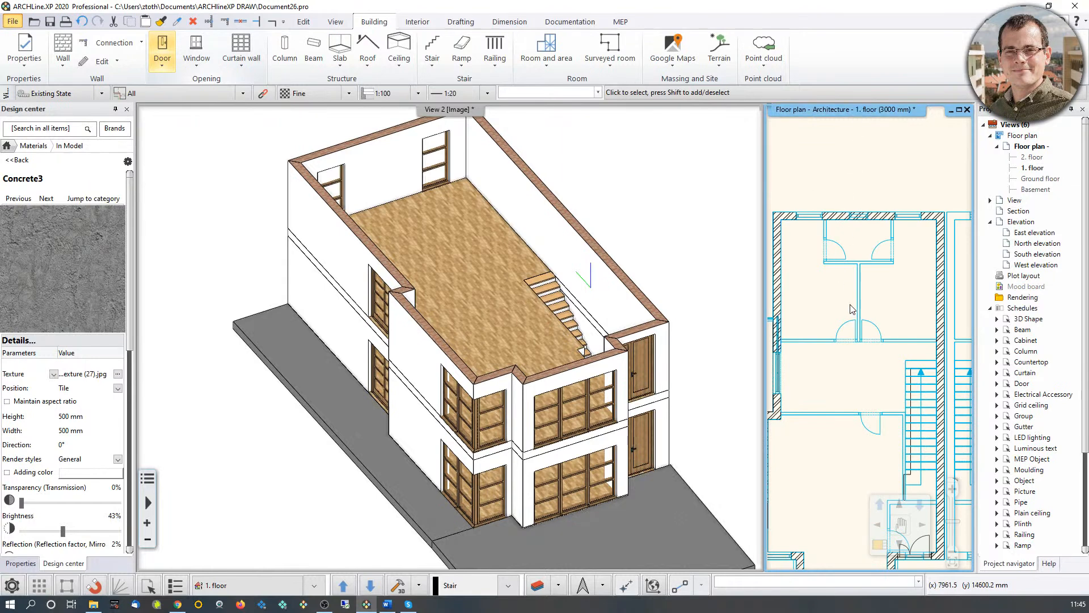
{"action": "middle_click_drag", "start_coordinate": [856, 301], "coordinate": [882, 273]}
{"action": "left_click", "coordinate": [804, 264]}
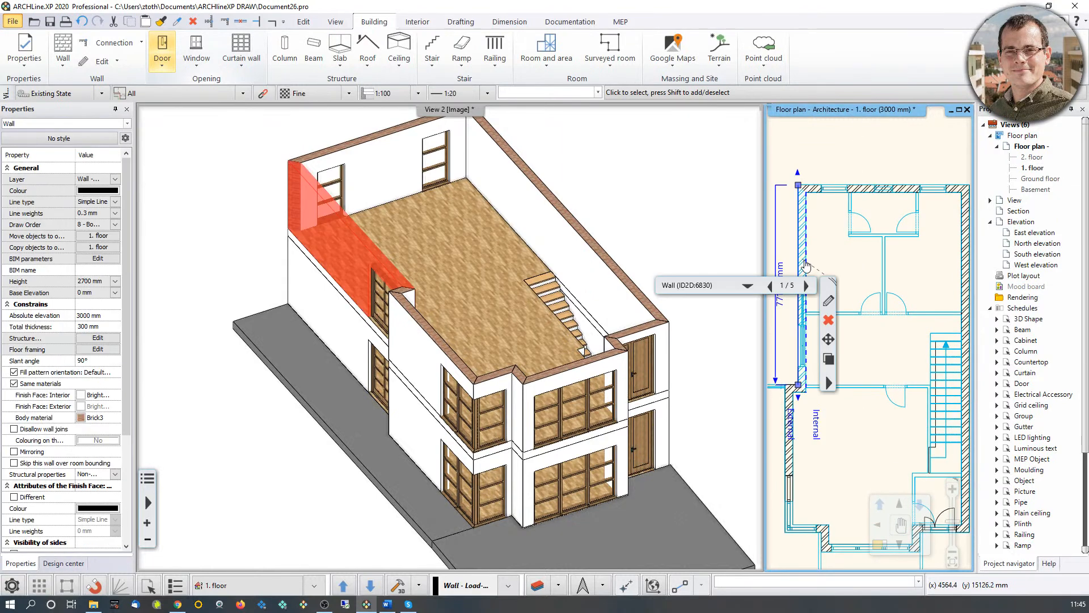
{"action": "key", "text": "Escape"}
{"action": "left_click", "coordinate": [63, 66]}
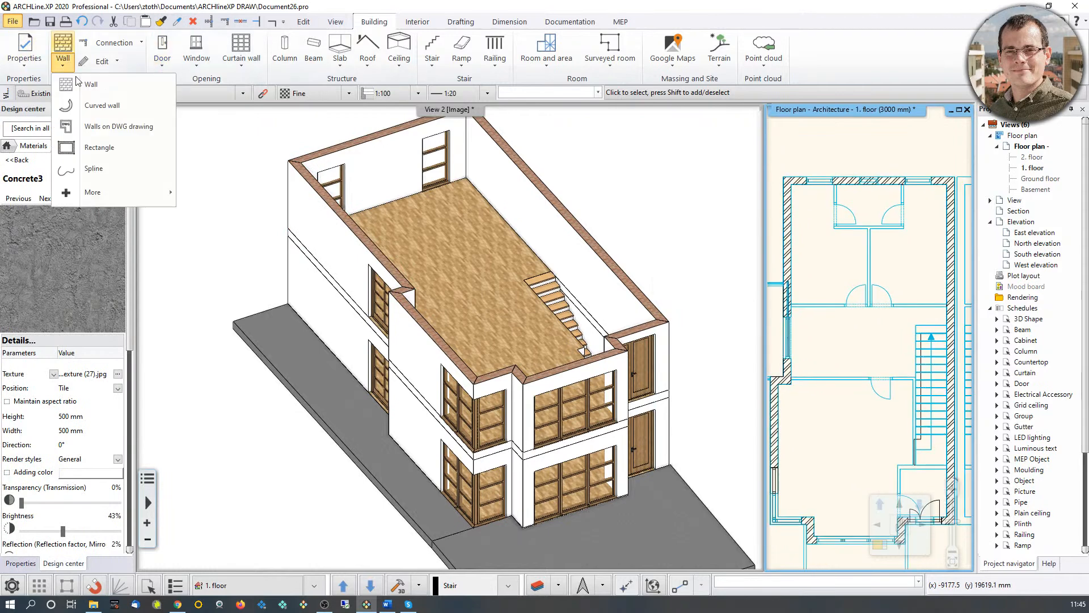
{"action": "left_click", "coordinate": [119, 126]}
{"action": "scroll", "coordinate": [826, 323], "scroll_direction": "up", "scroll_amount": 3}
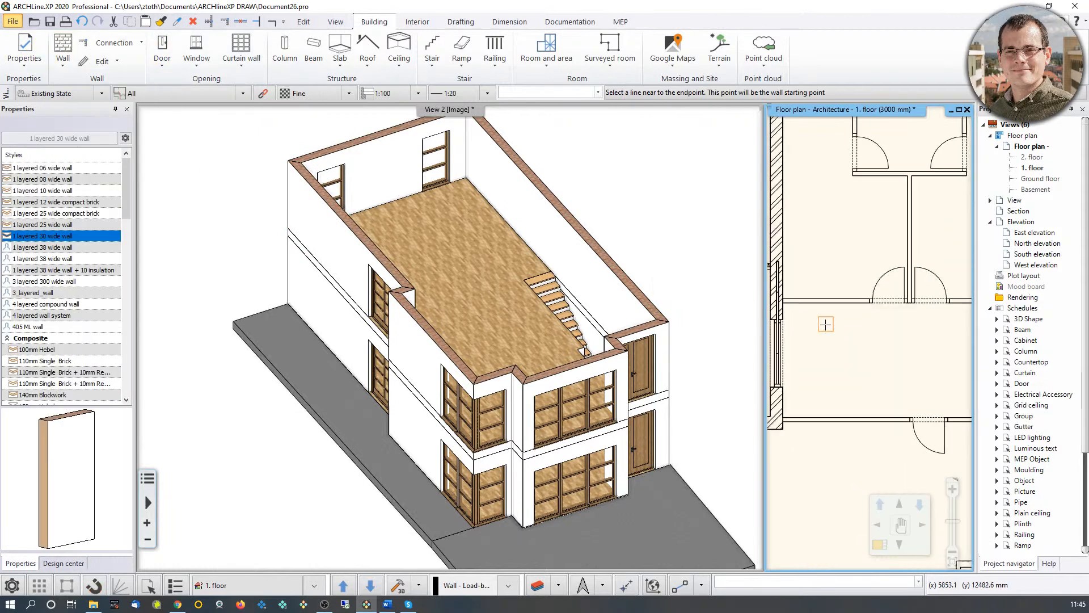
{"action": "left_click", "coordinate": [801, 300]}
{"action": "left_click", "coordinate": [895, 324]}
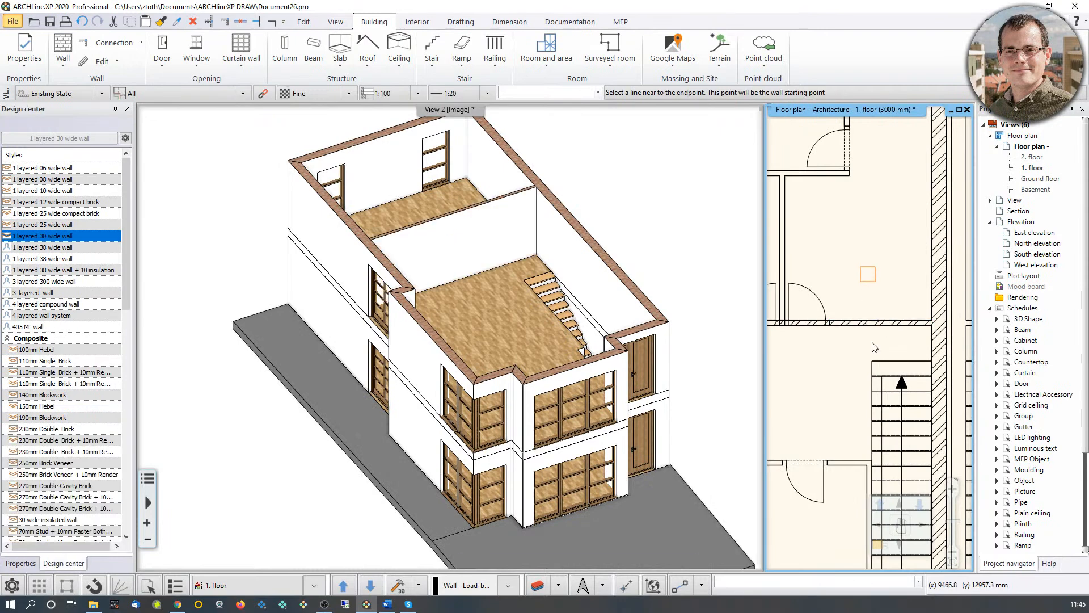
Step: Trace the dividing wall between the two rear rooms and the wall closing the small room block above it from the DWG lines
{"action": "left_click", "coordinate": [879, 545]}
{"action": "scroll", "coordinate": [473, 295], "scroll_direction": "up", "scroll_amount": 5}
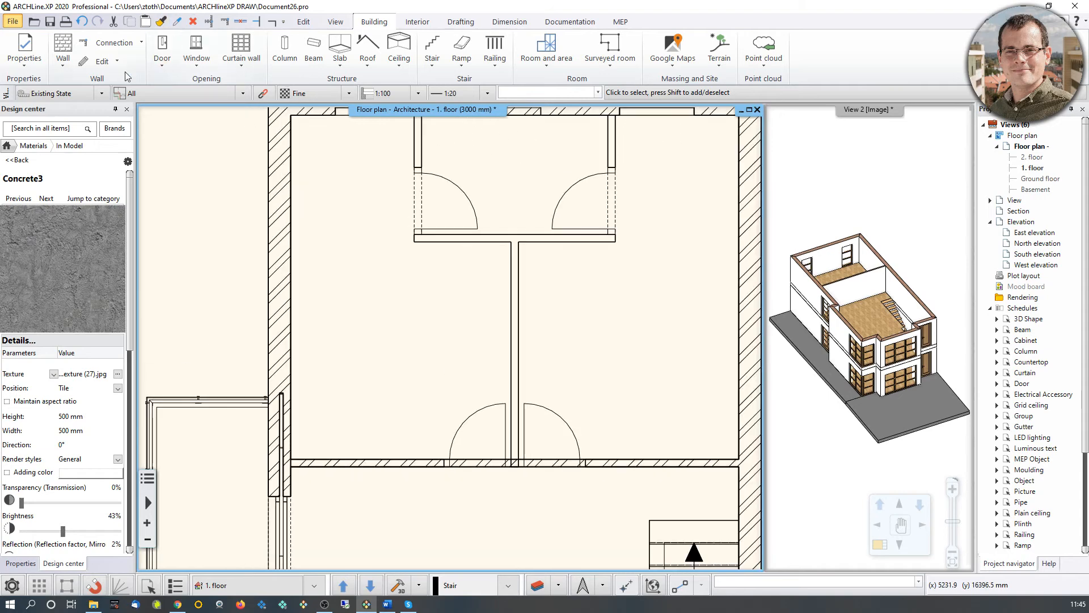
{"action": "left_click", "coordinate": [63, 66]}
{"action": "left_click", "coordinate": [96, 124]}
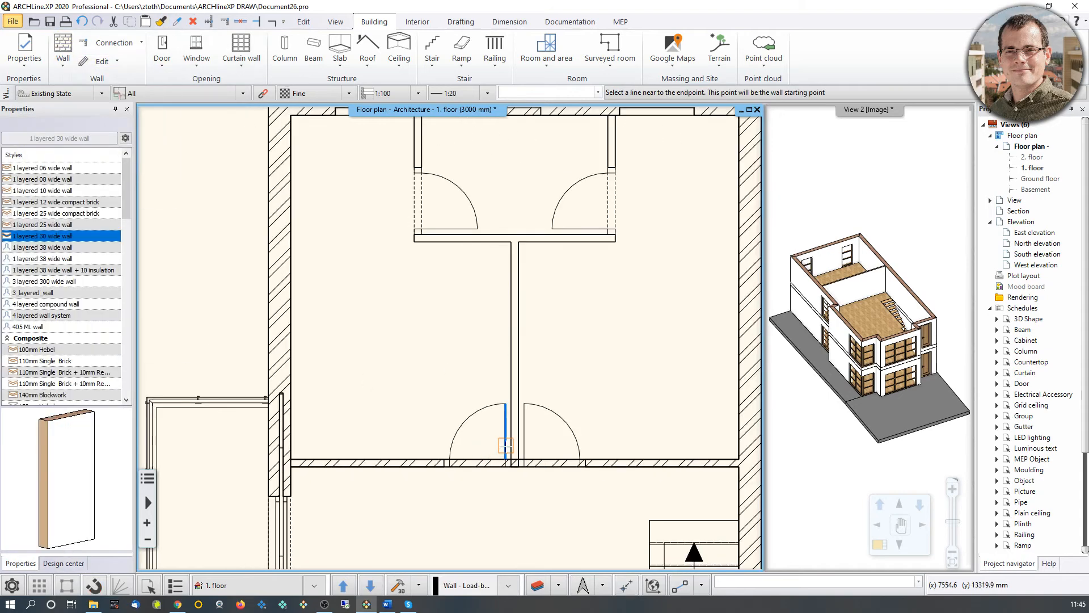
{"action": "left_click", "coordinate": [512, 283]}
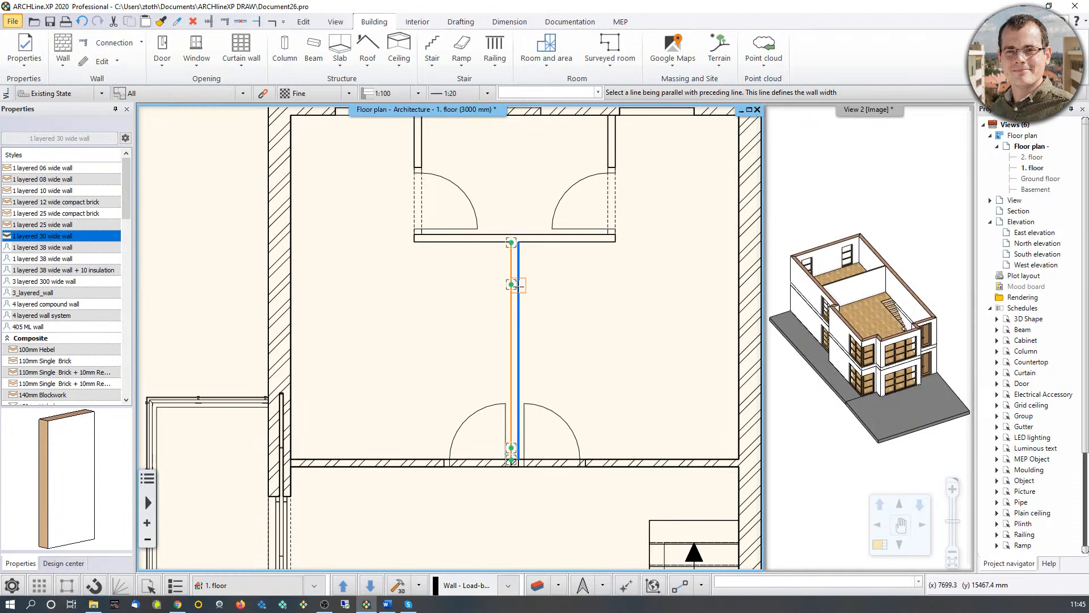
{"action": "left_click", "coordinate": [434, 244]}
{"action": "left_click", "coordinate": [604, 247]}
{"action": "left_click", "coordinate": [573, 236]}
Step: Trace both side walls of the small rear room block up to the exterior wall from the DWG lines
{"action": "left_click", "coordinate": [616, 231]}
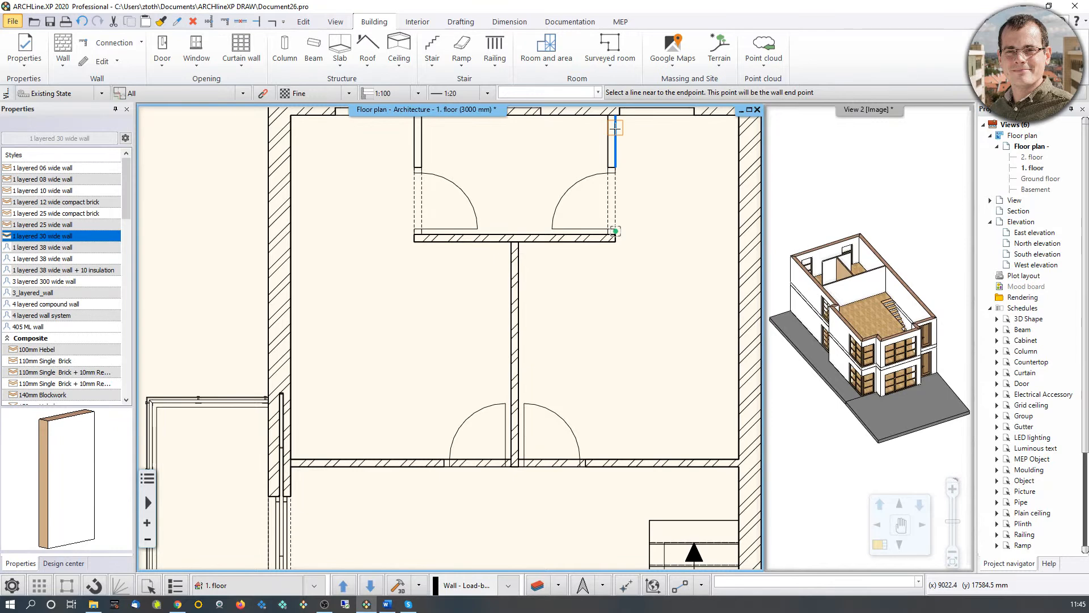
{"action": "left_click", "coordinate": [616, 129]}
{"action": "left_click", "coordinate": [608, 139]}
{"action": "left_click", "coordinate": [415, 231]}
{"action": "left_click", "coordinate": [415, 139]}
{"action": "left_click", "coordinate": [422, 154]}
Step: Trace the partition between the hallway and the large front room, plus the wall running along the stair
{"action": "middle_click_drag", "start_coordinate": [511, 445], "coordinate": [470, 215]}
{"action": "middle_click_drag", "start_coordinate": [470, 382], "coordinate": [470, 333]}
{"action": "left_click", "coordinate": [268, 390]}
{"action": "left_click", "coordinate": [575, 390]}
{"action": "left_click", "coordinate": [575, 397]}
{"action": "middle_click_drag", "start_coordinate": [575, 396], "coordinate": [565, 255]}
{"action": "left_click", "coordinate": [591, 280]}
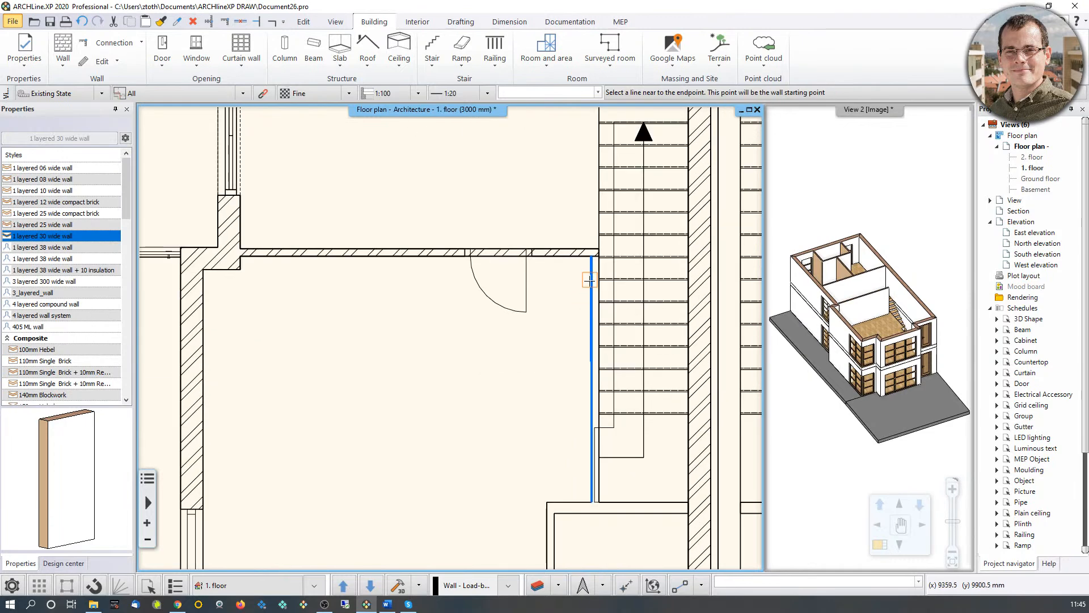
{"action": "left_click", "coordinate": [590, 493]}
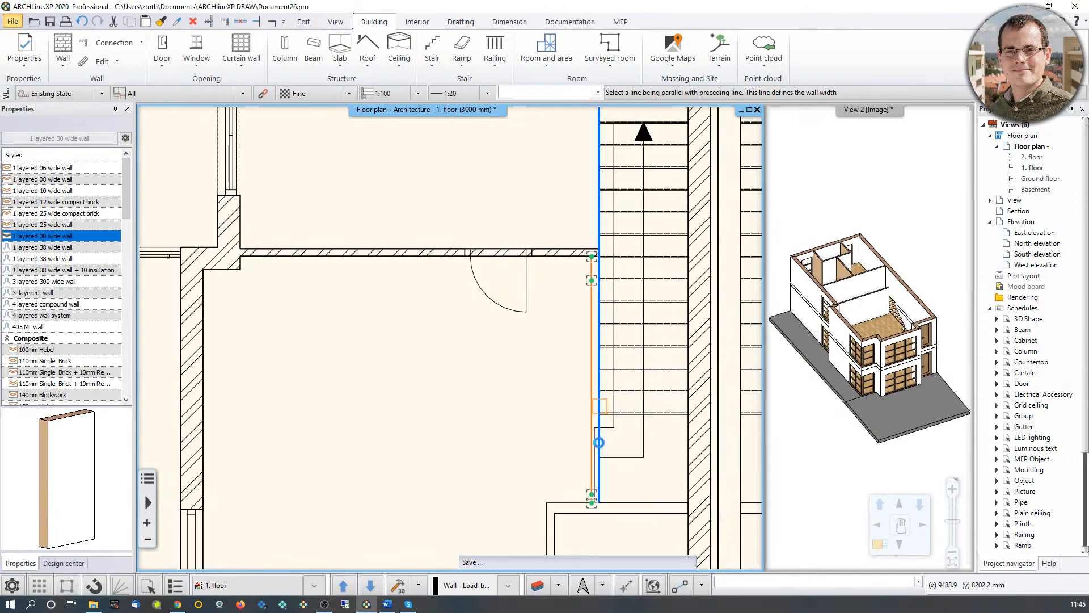
Step: Trace the two walls enclosing the small front room below the stair from the DWG lines
{"action": "left_click", "coordinate": [661, 503]}
{"action": "left_click", "coordinate": [564, 503]}
{"action": "left_click", "coordinate": [584, 514]}
{"action": "middle_click_drag", "start_coordinate": [545, 547], "coordinate": [549, 325]}
{"action": "left_click", "coordinate": [554, 312]}
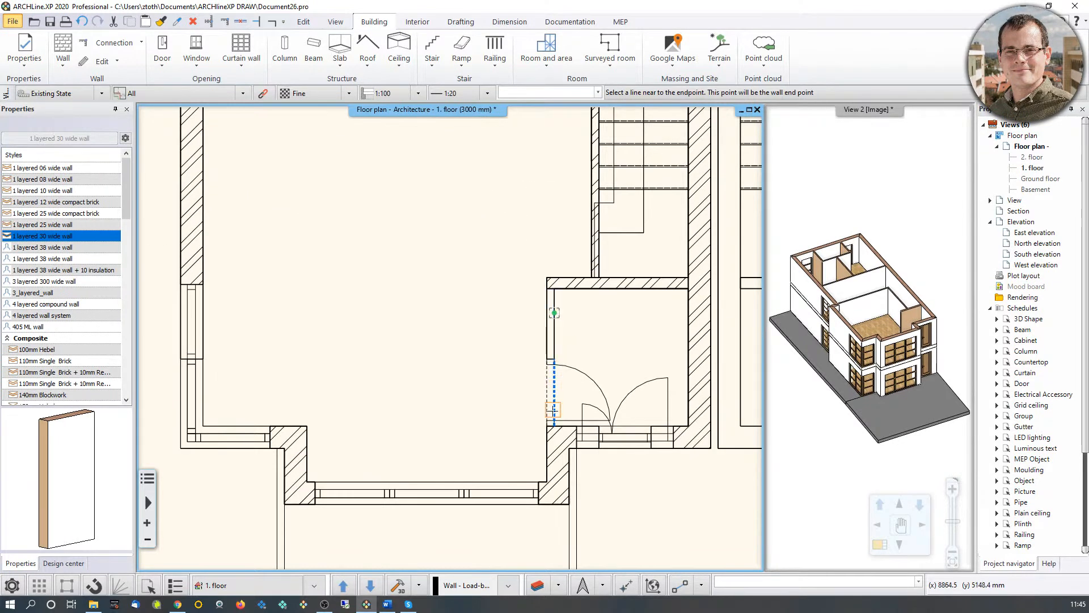
{"action": "left_click", "coordinate": [556, 422]}
{"action": "left_click", "coordinate": [539, 345]}
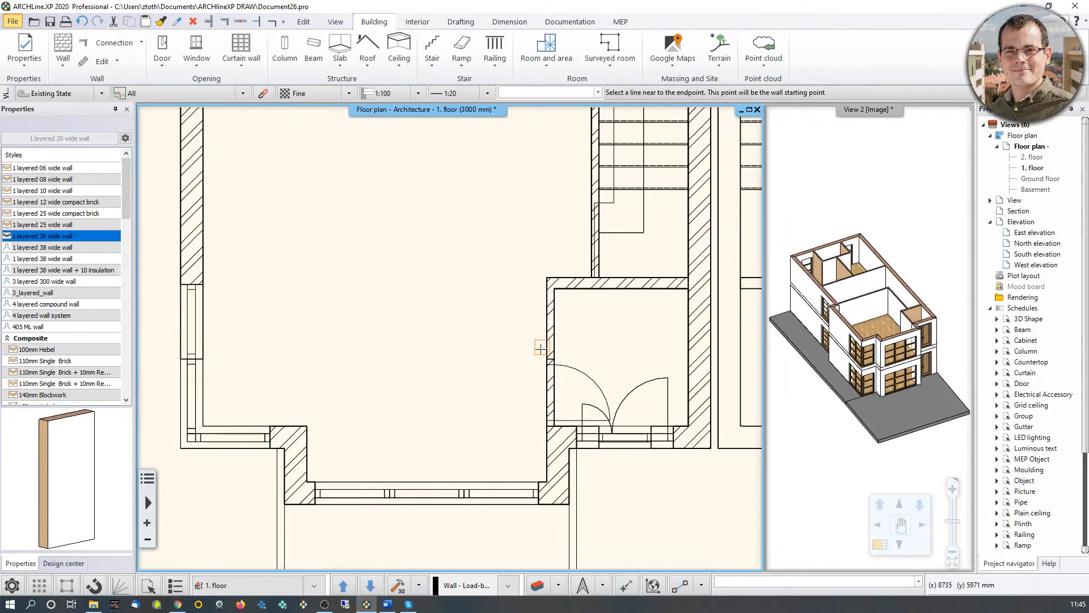
{"action": "key", "text": "Escape"}
Step: Select all nine new partition walls in the 3D view and give their exterior finish face a white material
{"action": "scroll", "coordinate": [842, 312], "scroll_direction": "up", "scroll_amount": 3}
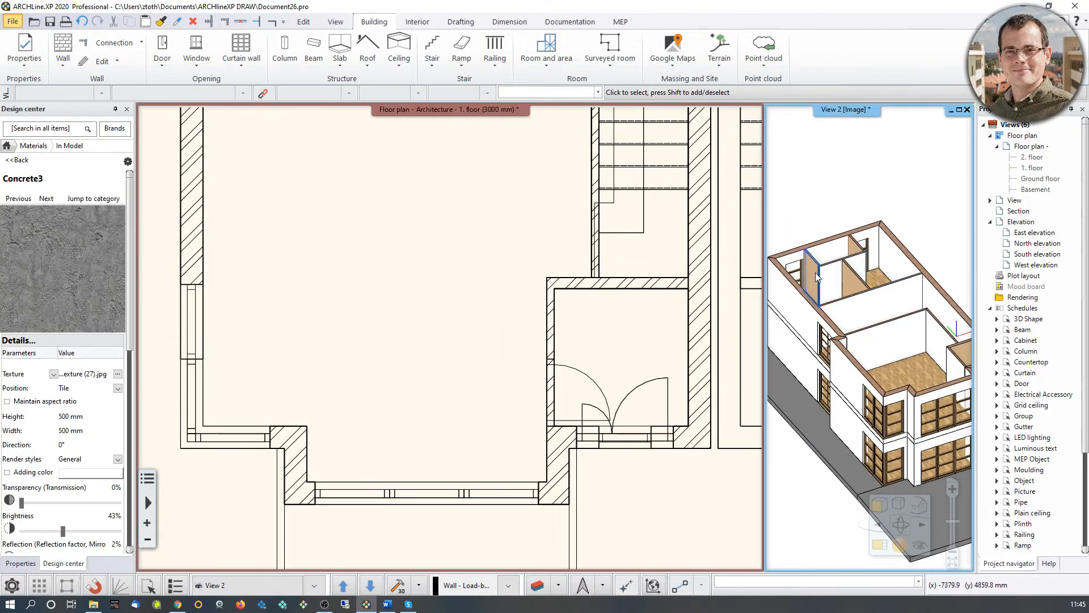
{"action": "left_click", "coordinate": [815, 271]}
{"action": "left_click", "coordinate": [851, 277], "text": "shift"}
{"action": "left_click", "coordinate": [851, 278], "text": "shift"}
{"action": "left_click", "coordinate": [858, 252], "text": "shift"}
{"action": "left_click", "coordinate": [854, 286], "text": "shift"}
{"action": "left_click", "coordinate": [847, 318], "text": "shift"}
{"action": "left_click", "coordinate": [943, 342], "text": "shift"}
{"action": "left_click", "coordinate": [952, 369], "text": "shift"}
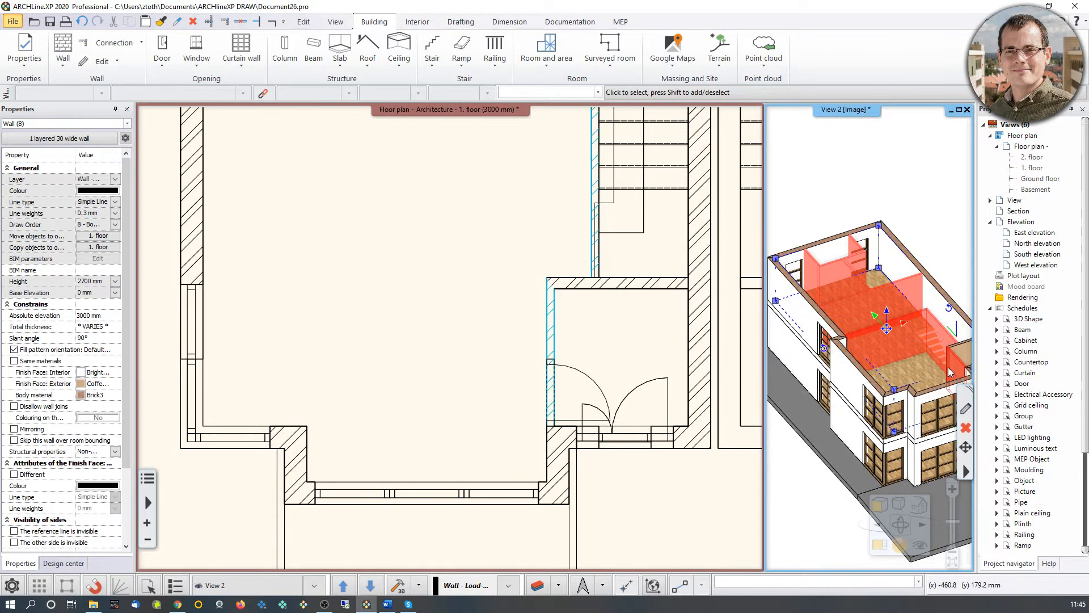
{"action": "middle_click_drag", "start_coordinate": [947, 339], "coordinate": [848, 333]}
{"action": "left_click", "coordinate": [879, 348], "text": "shift"}
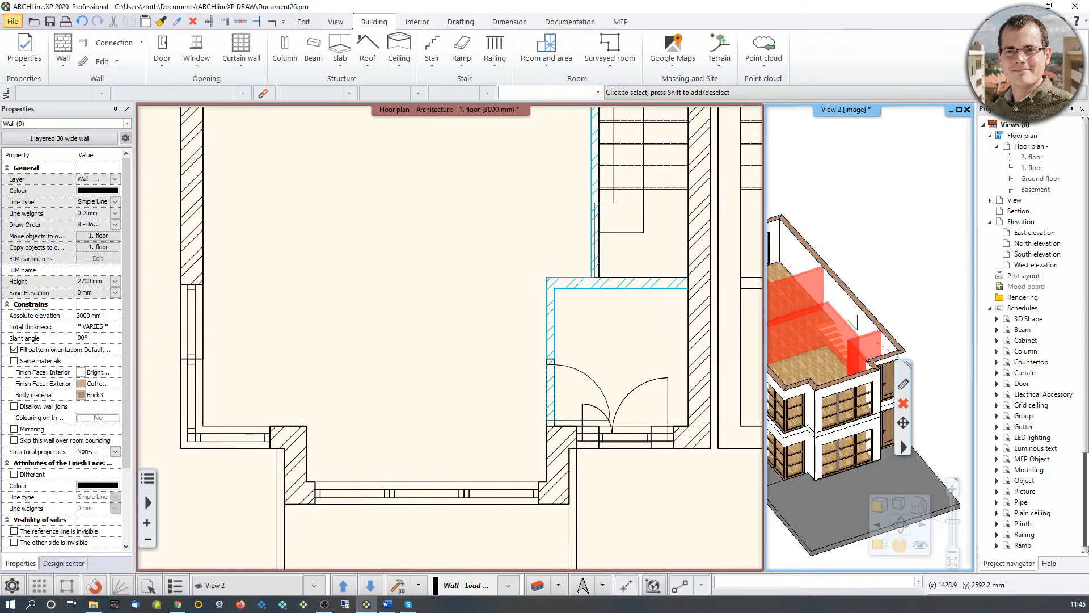
{"action": "middle_click_drag", "start_coordinate": [908, 313], "coordinate": [948, 312]}
{"action": "left_click", "coordinate": [82, 383]}
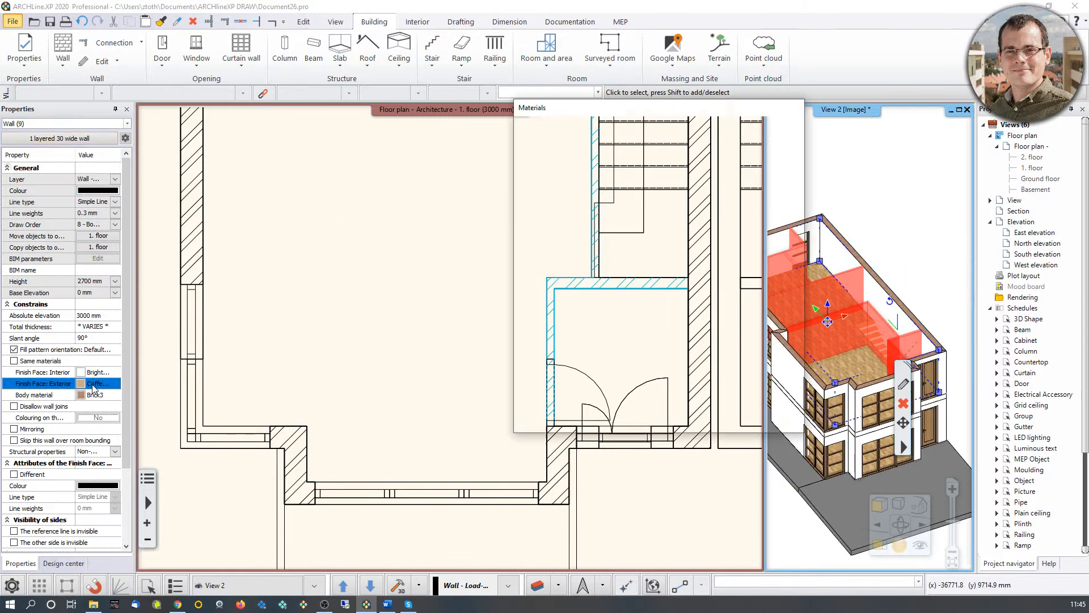
{"action": "left_click", "coordinate": [600, 278]}
{"action": "left_click", "coordinate": [732, 428]}
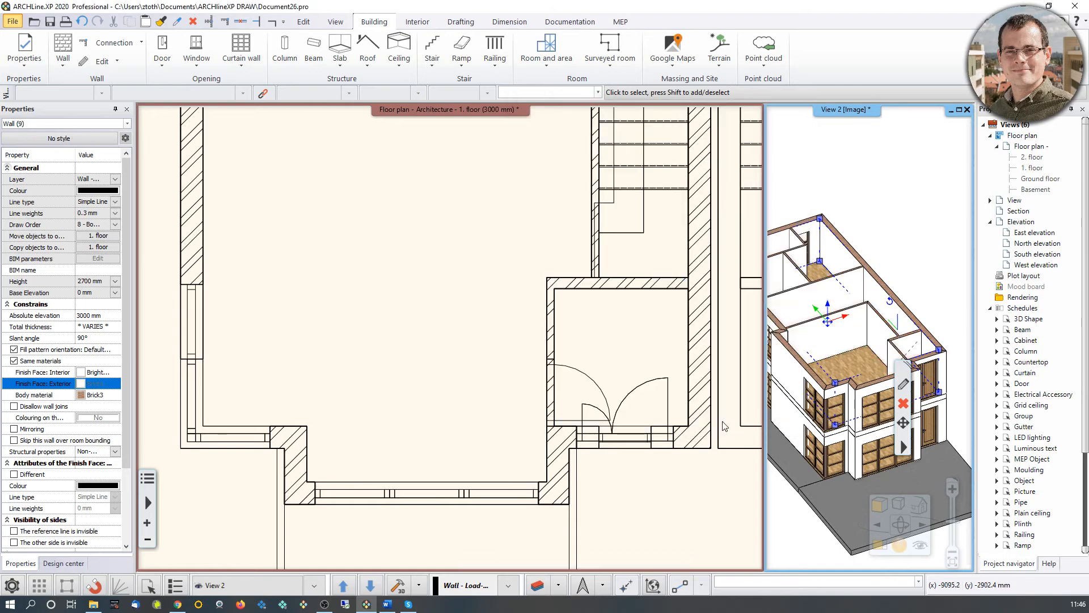
{"action": "left_click", "coordinate": [524, 397]}
Step: Join the corners of the small rear room block in 3D with Wall L Connection
{"action": "scroll", "coordinate": [525, 396], "scroll_direction": "down", "scroll_amount": 2}
{"action": "middle_click_drag", "start_coordinate": [480, 138], "coordinate": [483, 277]}
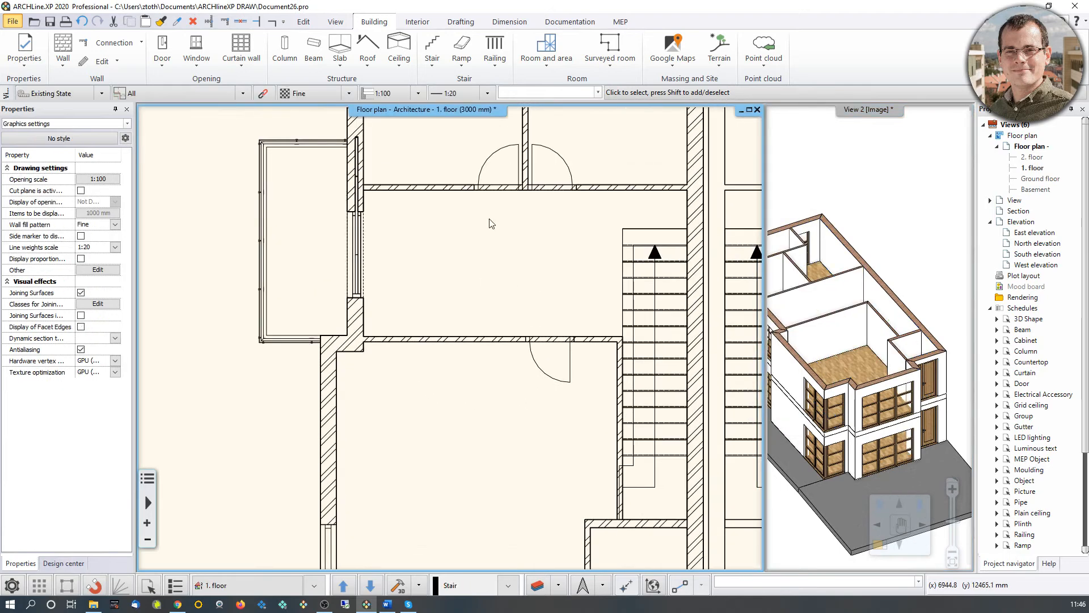
{"action": "middle_click_drag", "start_coordinate": [490, 220], "coordinate": [407, 378]}
{"action": "scroll", "coordinate": [489, 258], "scroll_direction": "up", "scroll_amount": 3}
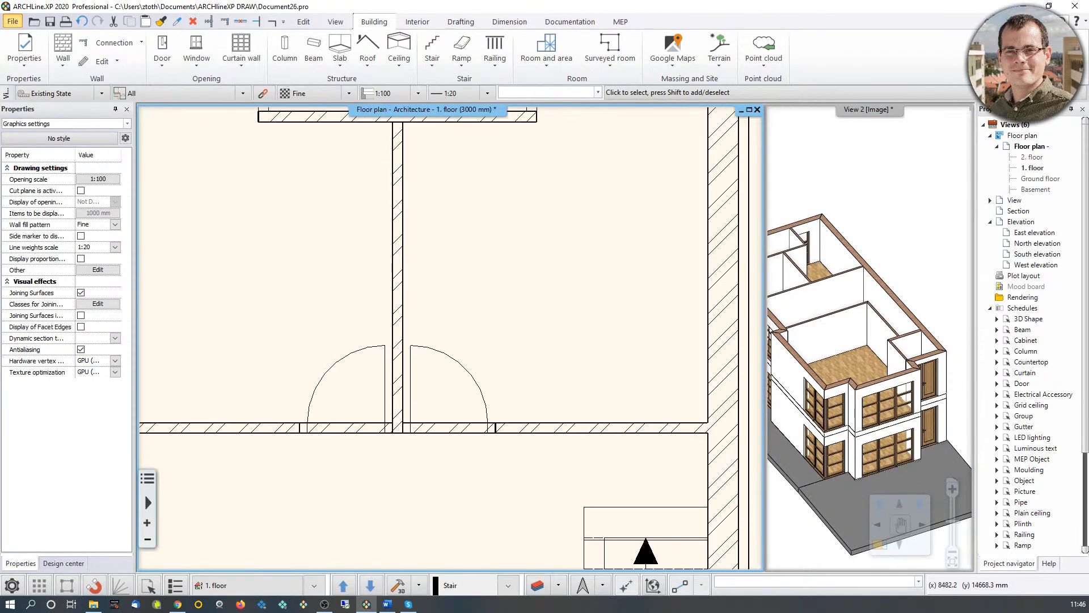
{"action": "middle_click_drag", "start_coordinate": [592, 114], "coordinate": [581, 308]}
{"action": "middle_click_drag", "start_coordinate": [817, 273], "coordinate": [851, 343]}
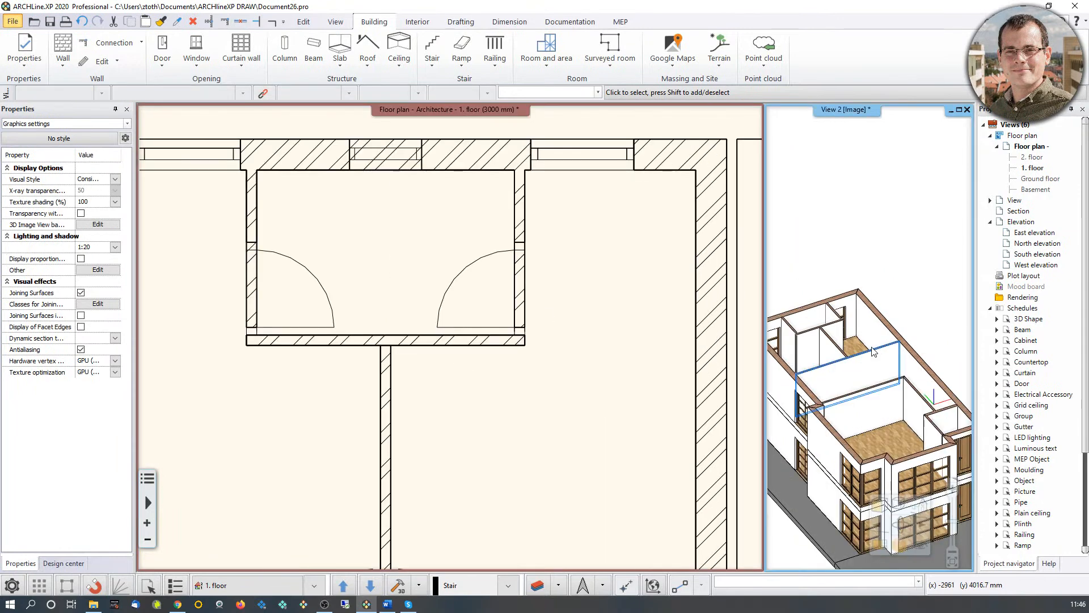
{"action": "scroll", "coordinate": [841, 340], "scroll_direction": "up", "scroll_amount": 6}
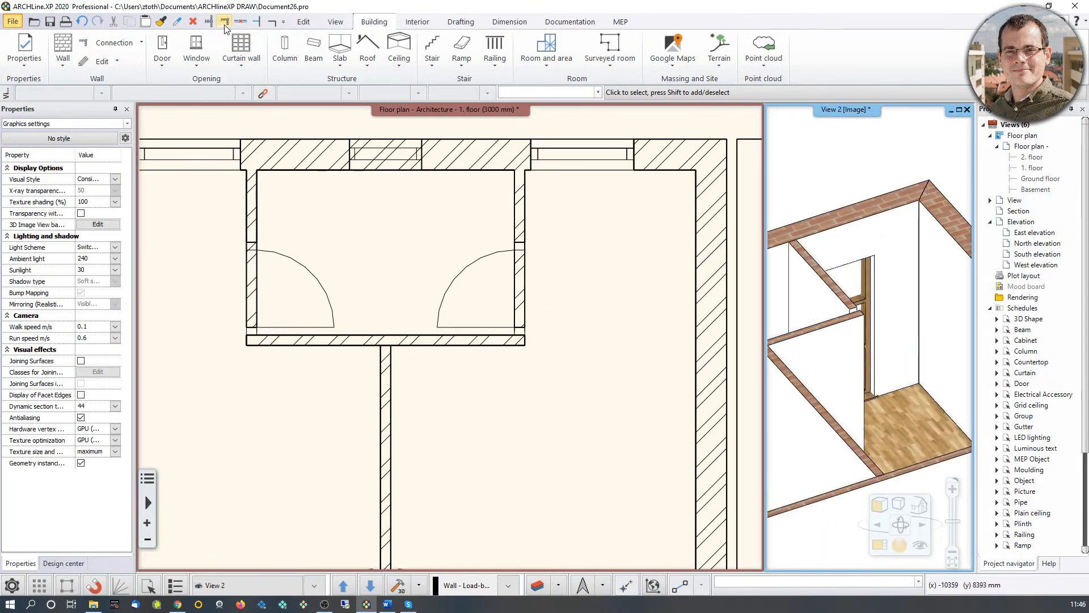
{"action": "left_click", "coordinate": [839, 379]}
{"action": "left_click", "coordinate": [822, 313]}
{"action": "scroll", "coordinate": [817, 354], "scroll_direction": "down", "scroll_amount": 4}
{"action": "scroll", "coordinate": [805, 375], "scroll_direction": "up", "scroll_amount": 4}
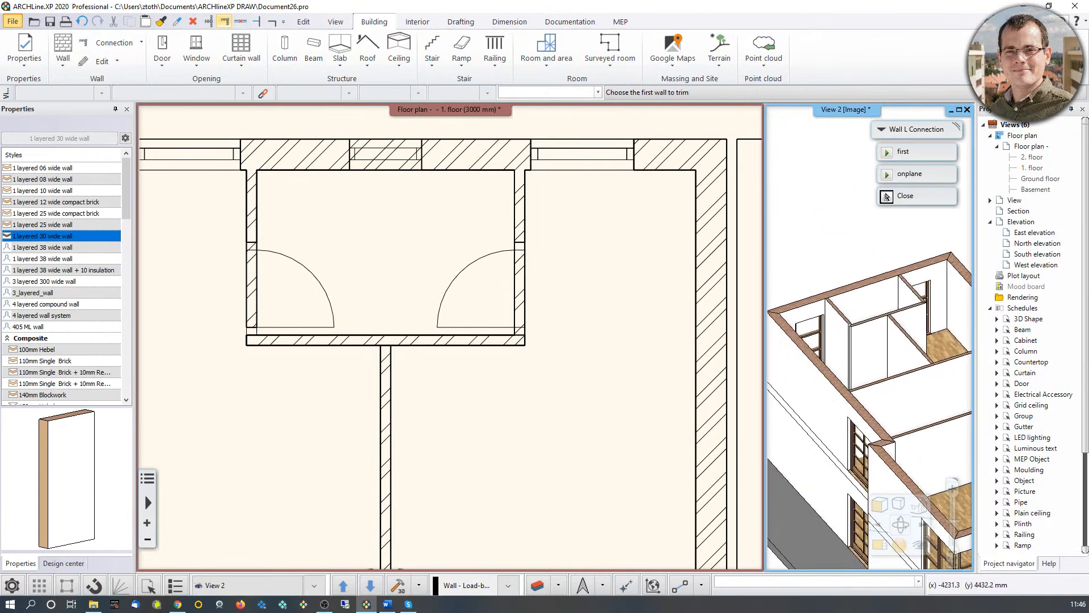
{"action": "left_click", "coordinate": [869, 335]}
{"action": "left_click", "coordinate": [850, 360]}
{"action": "scroll", "coordinate": [862, 369], "scroll_direction": "down", "scroll_amount": 5}
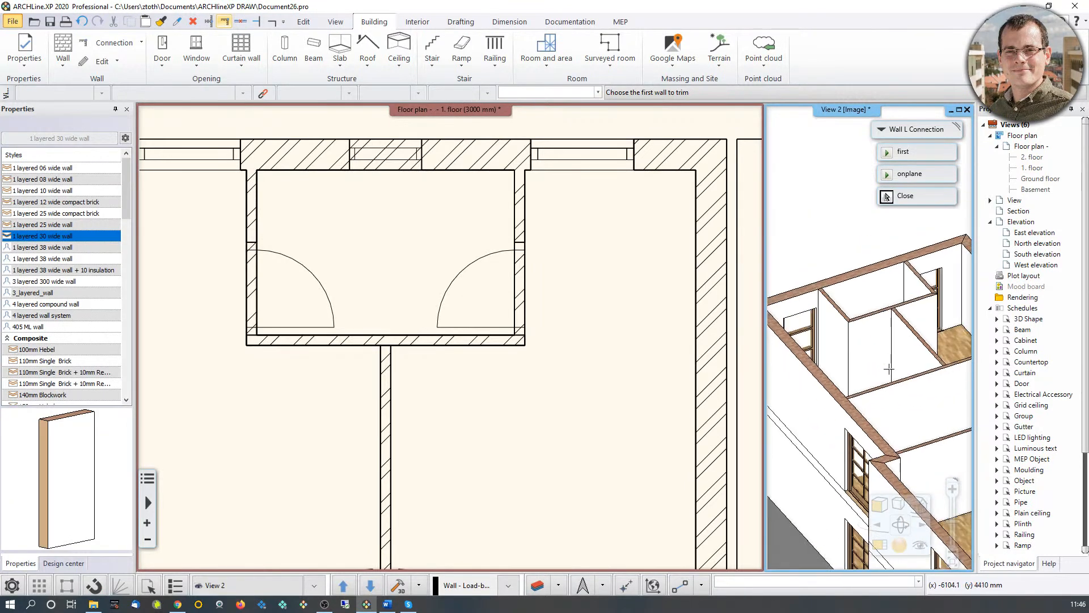
{"action": "scroll", "coordinate": [881, 525], "scroll_direction": "up", "scroll_amount": 3}
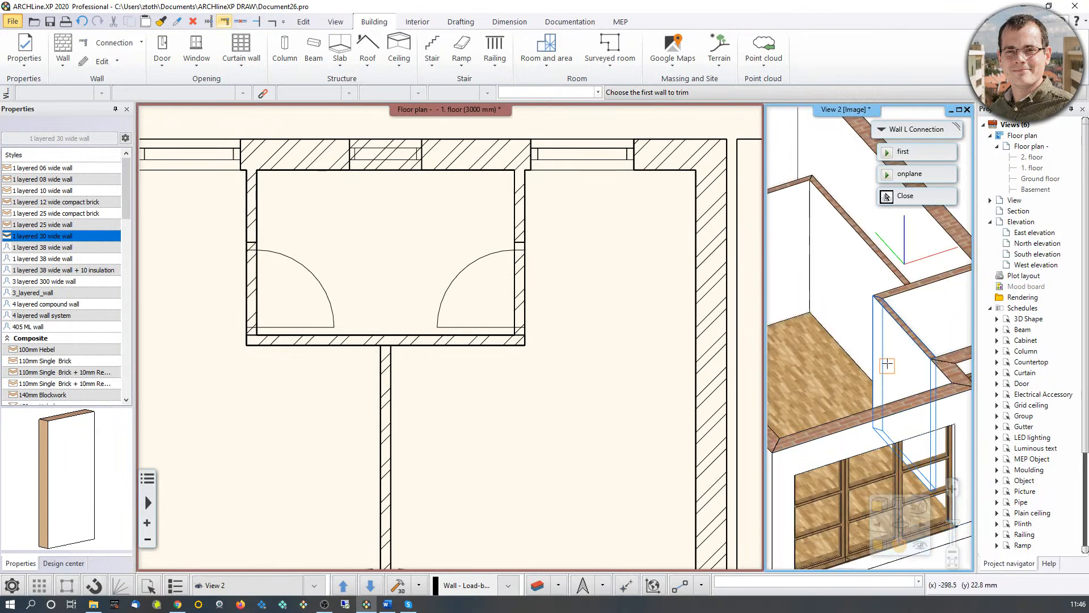
{"action": "scroll", "coordinate": [851, 295], "scroll_direction": "down", "scroll_amount": 2}
{"action": "scroll", "coordinate": [898, 411], "scroll_direction": "down", "scroll_amount": 3}
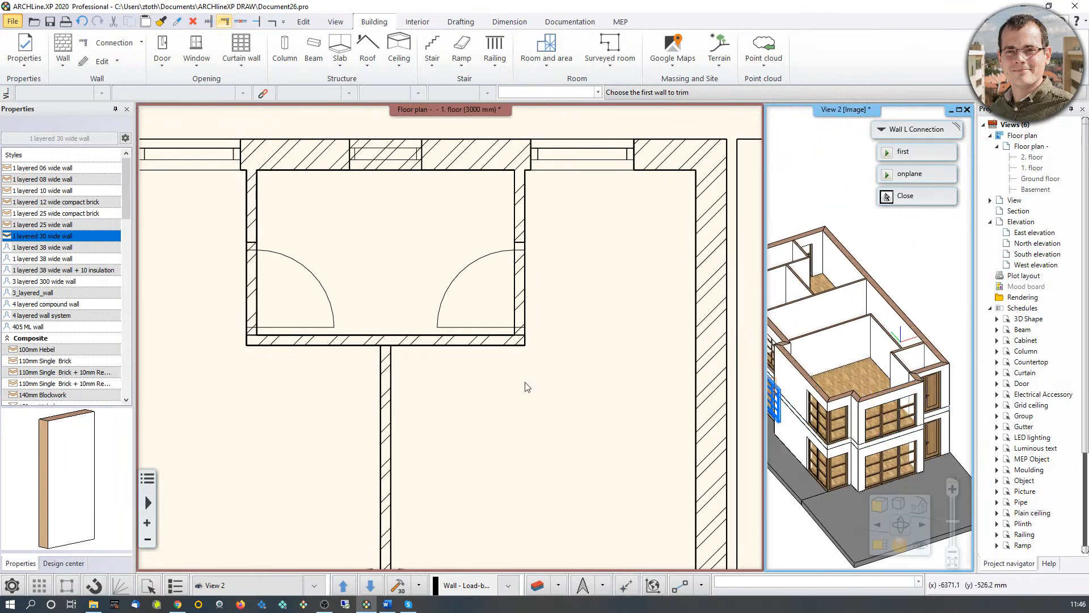
{"action": "key", "text": "Escape"}
Step: Configure the door as the Flush type found by searching "flush", with distance from wall line set to 0
{"action": "right_click", "coordinate": [158, 51]}
{"action": "left_click", "coordinate": [173, 59]}
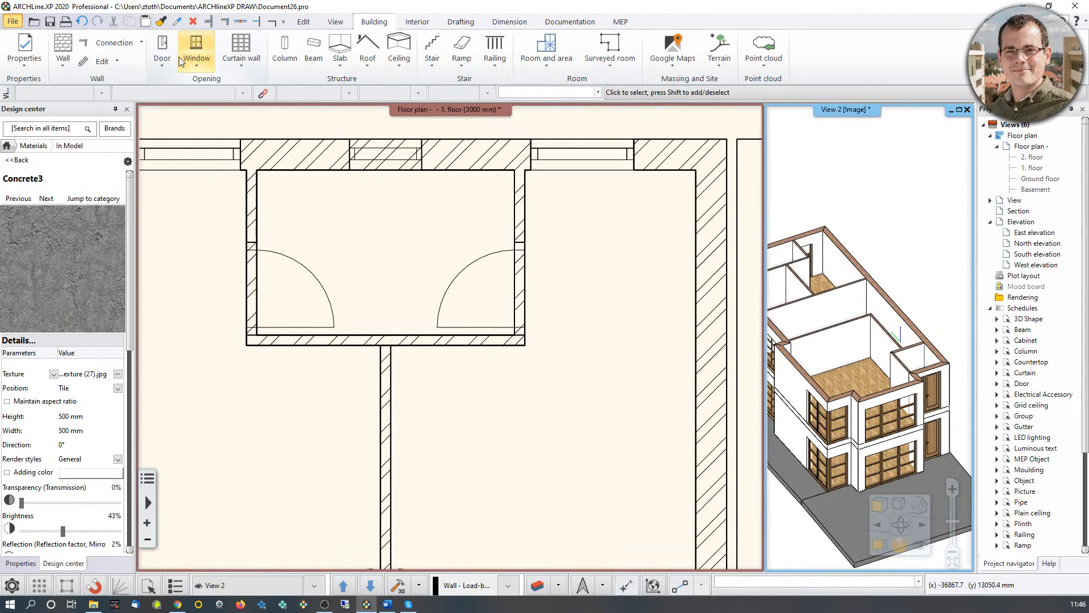
{"action": "left_click", "coordinate": [782, 472]}
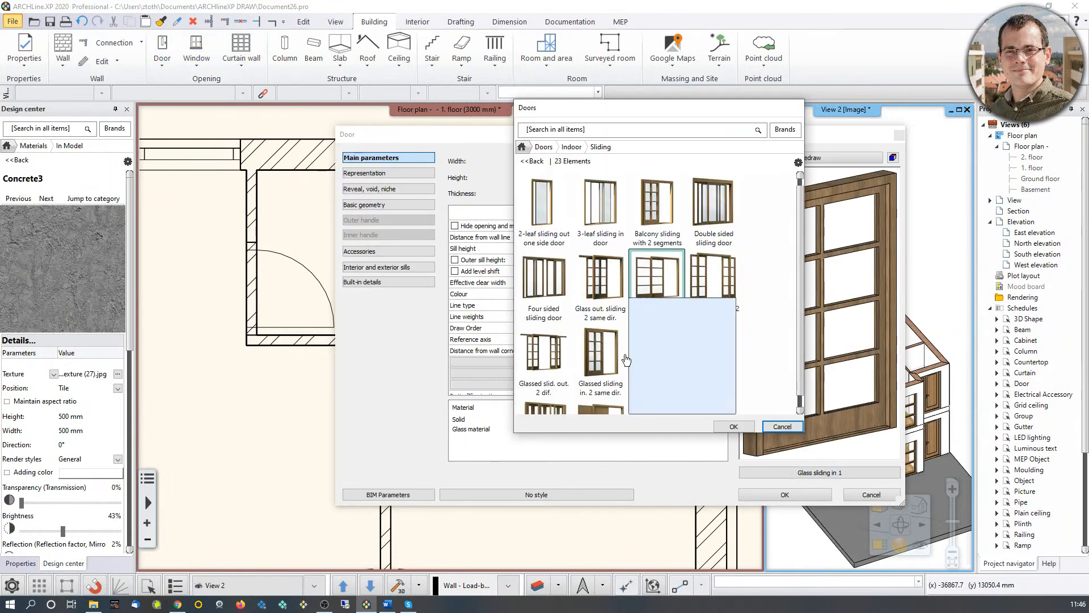
{"action": "left_click", "coordinate": [540, 147]}
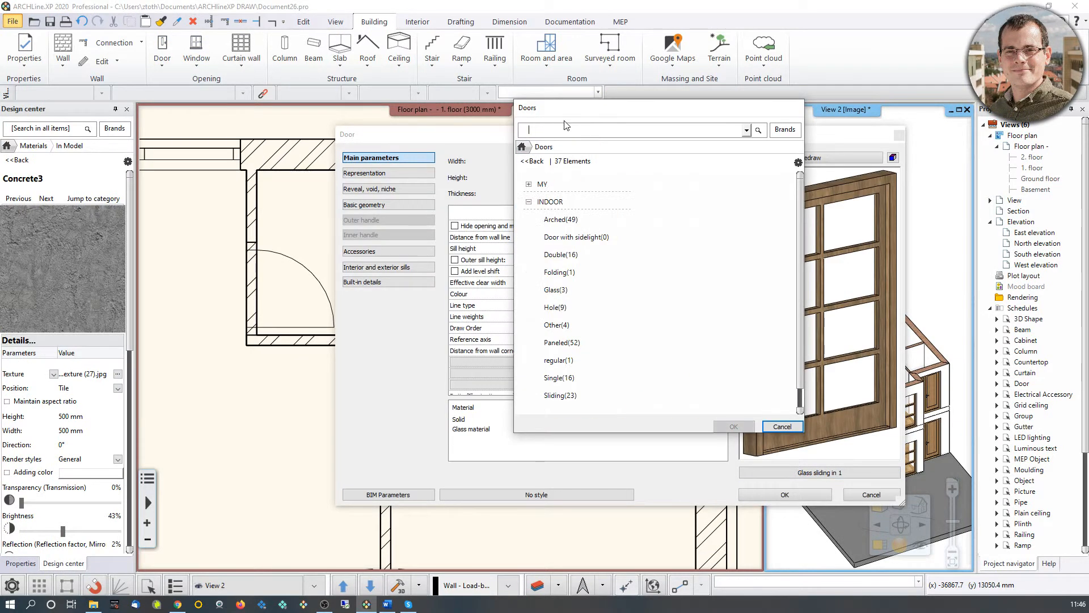
{"action": "type", "text": "flush"}
{"action": "key", "text": "Return"}
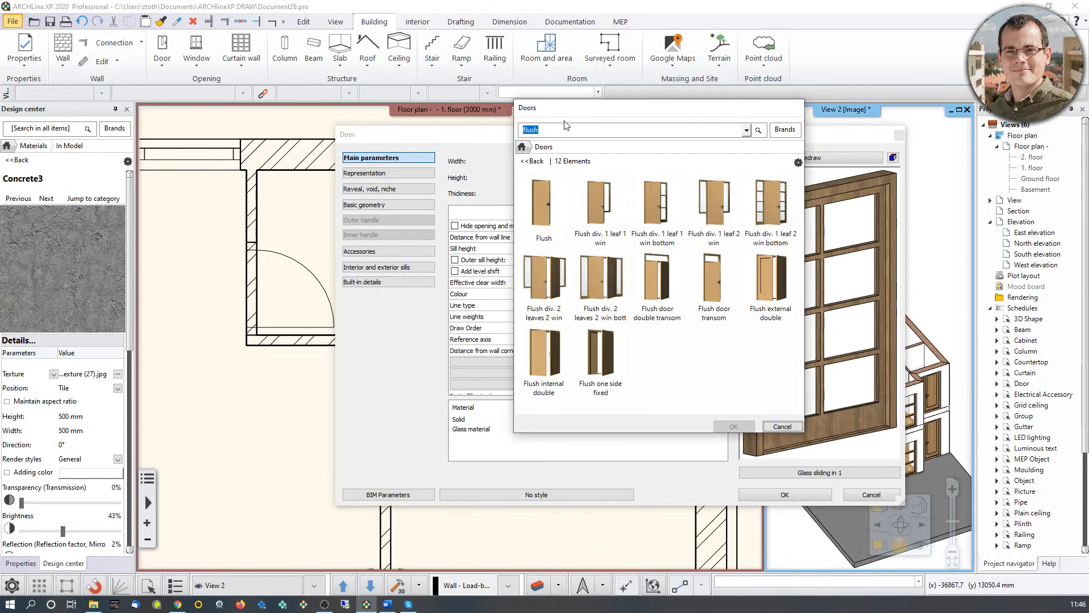
{"action": "left_click", "coordinate": [543, 205]}
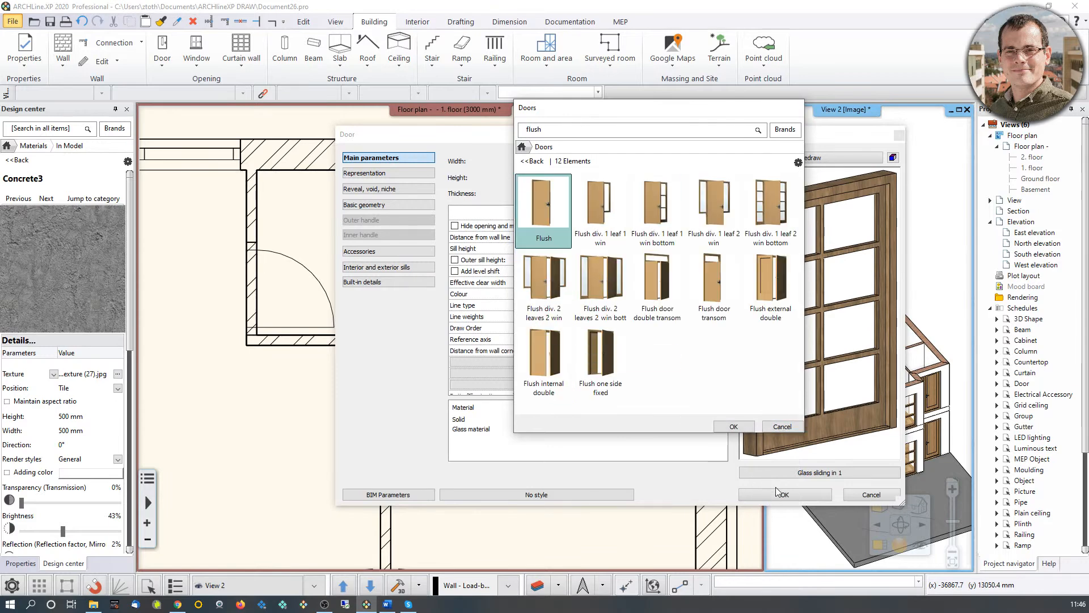
{"action": "left_click", "coordinate": [741, 427]}
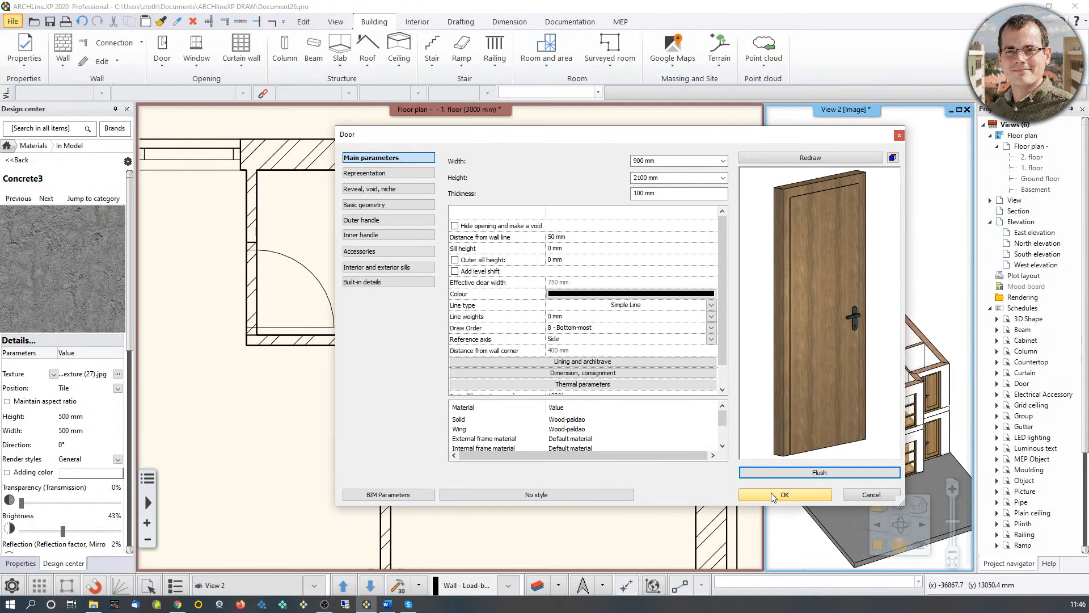
{"action": "left_click", "coordinate": [550, 238]}
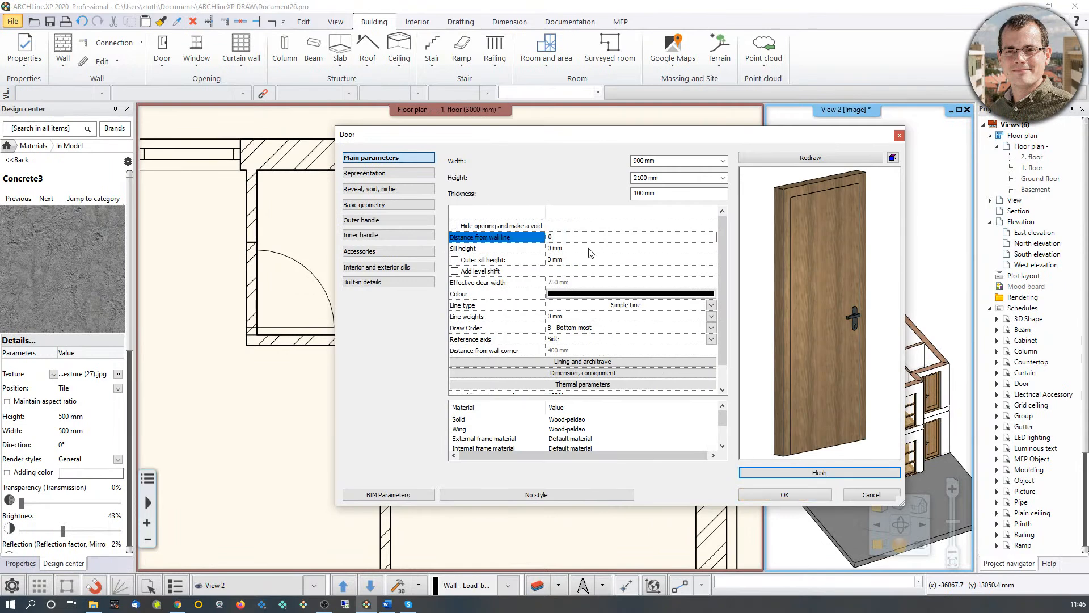
{"action": "left_click", "coordinate": [780, 493]}
Step: Place a 900 mm door in the left side wall of the small rear room block at the DWG opening, swinging into the block
{"action": "middle_click_drag", "start_coordinate": [233, 230], "coordinate": [430, 264]}
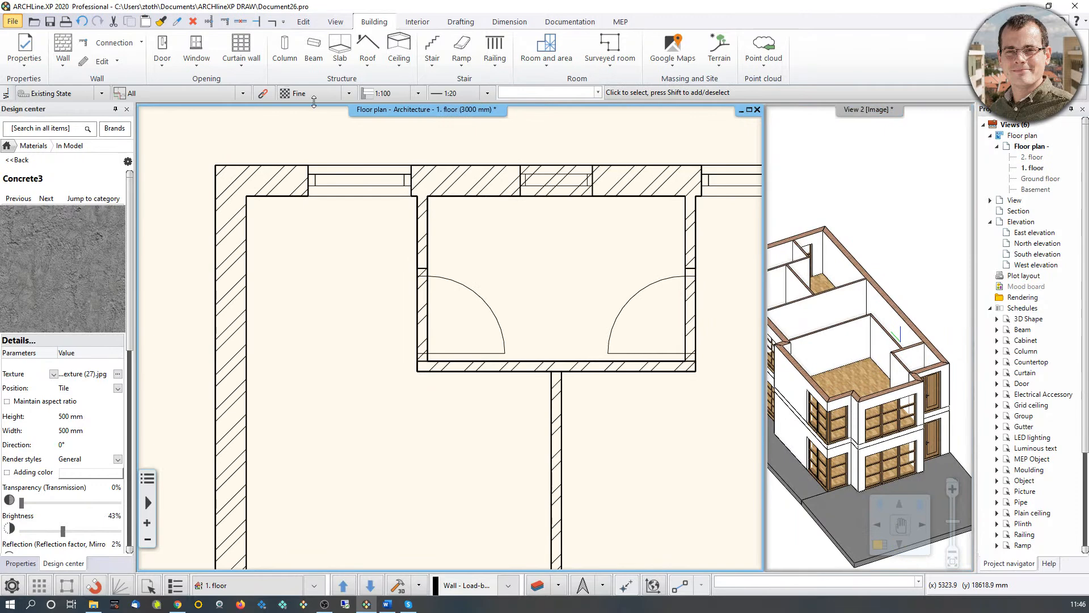
{"action": "scroll", "coordinate": [476, 288], "scroll_direction": "up", "scroll_amount": 2}
{"action": "left_click", "coordinate": [378, 256]}
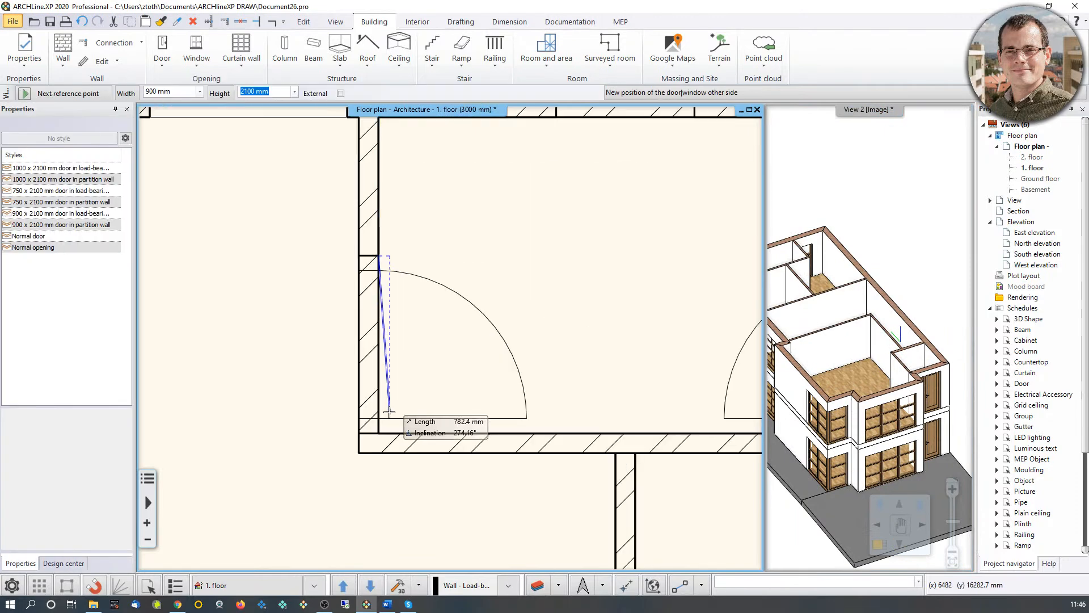
{"action": "left_click", "coordinate": [379, 433]}
{"action": "left_click", "coordinate": [545, 409]}
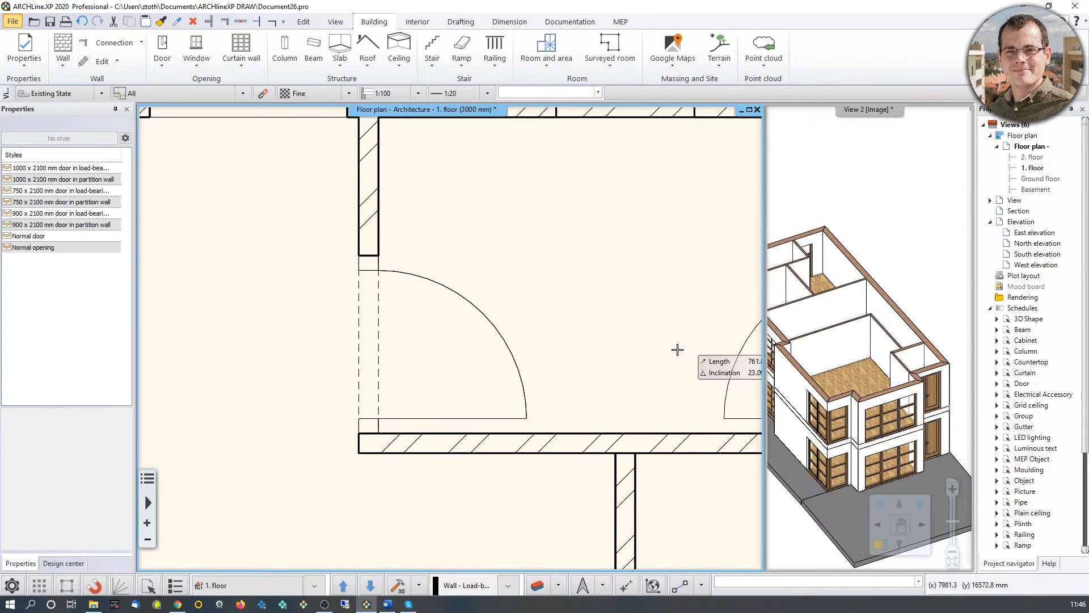
Step: Place the matching door in the rear block's right side wall between the DWG opening marks, swinging into the block
{"action": "middle_click_drag", "start_coordinate": [683, 352], "coordinate": [507, 362]}
{"action": "left_click", "coordinate": [716, 443]}
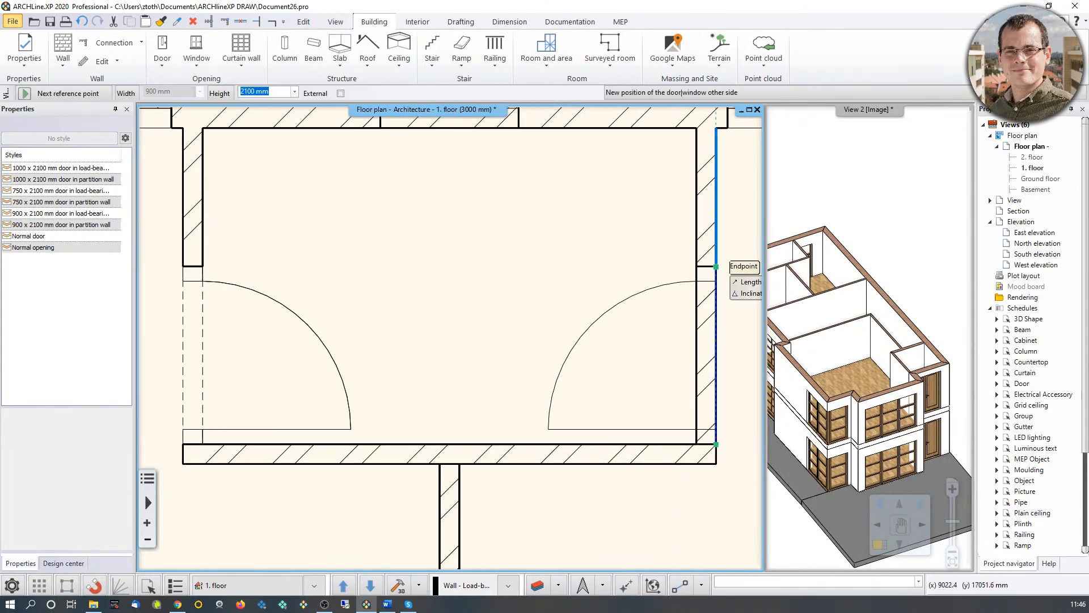
{"action": "left_click", "coordinate": [717, 266]}
{"action": "left_click", "coordinate": [592, 390]}
Step: Place a door in the horizontal partition, just left of the dividing wall, swinging into the left rear room
{"action": "scroll", "coordinate": [590, 392], "scroll_direction": "down", "scroll_amount": 3}
{"action": "middle_click_drag", "start_coordinate": [533, 454], "coordinate": [676, 265]}
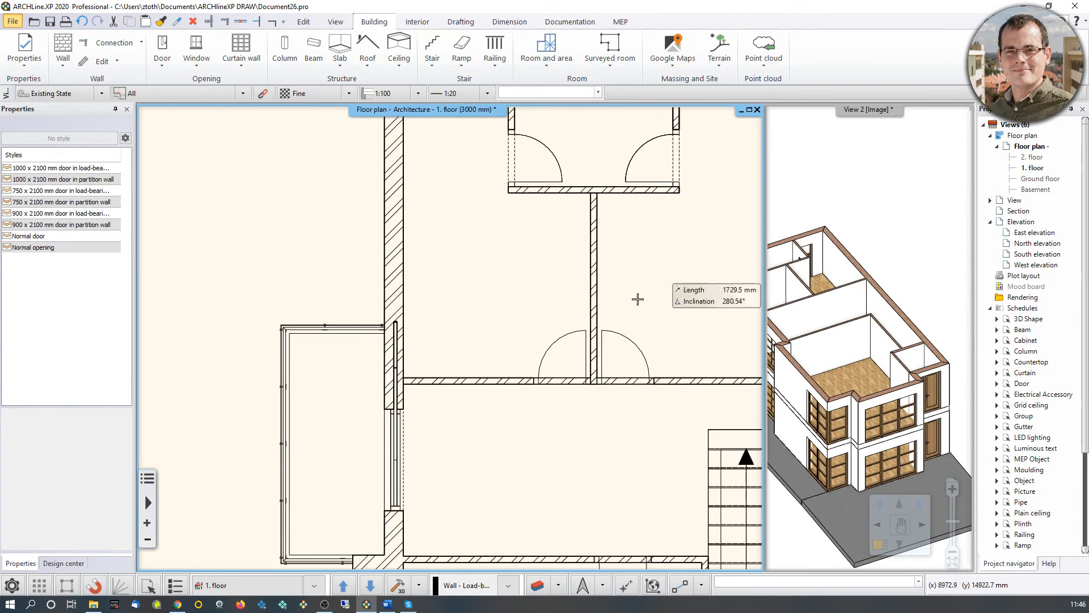
{"action": "scroll", "coordinate": [541, 392], "scroll_direction": "up", "scroll_amount": 2}
{"action": "left_click", "coordinate": [444, 316]}
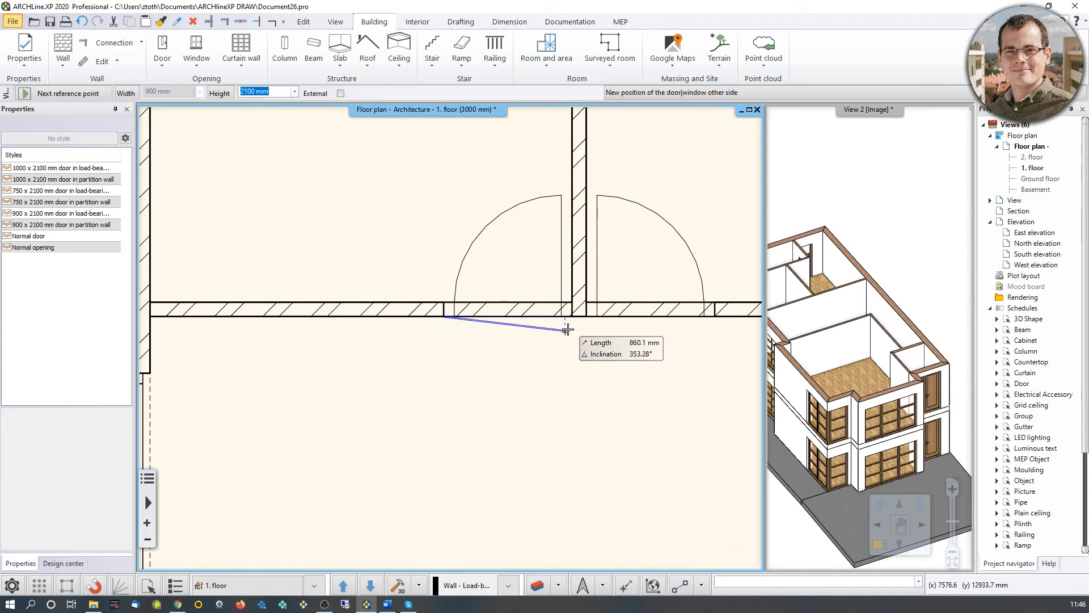
{"action": "left_click", "coordinate": [572, 316]}
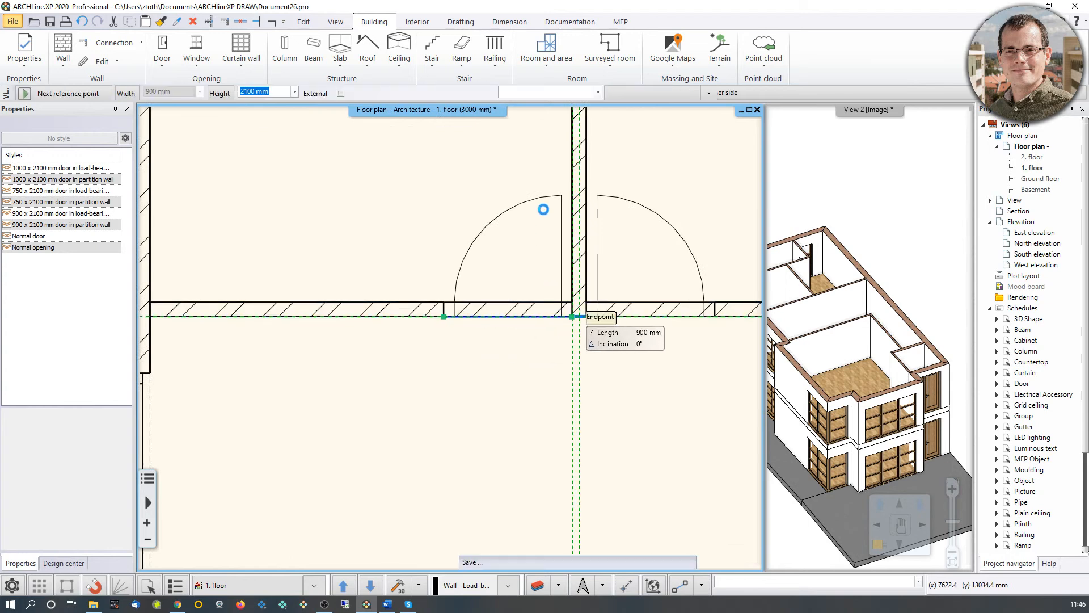
{"action": "left_click", "coordinate": [547, 203]}
{"action": "key", "text": "Escape"}
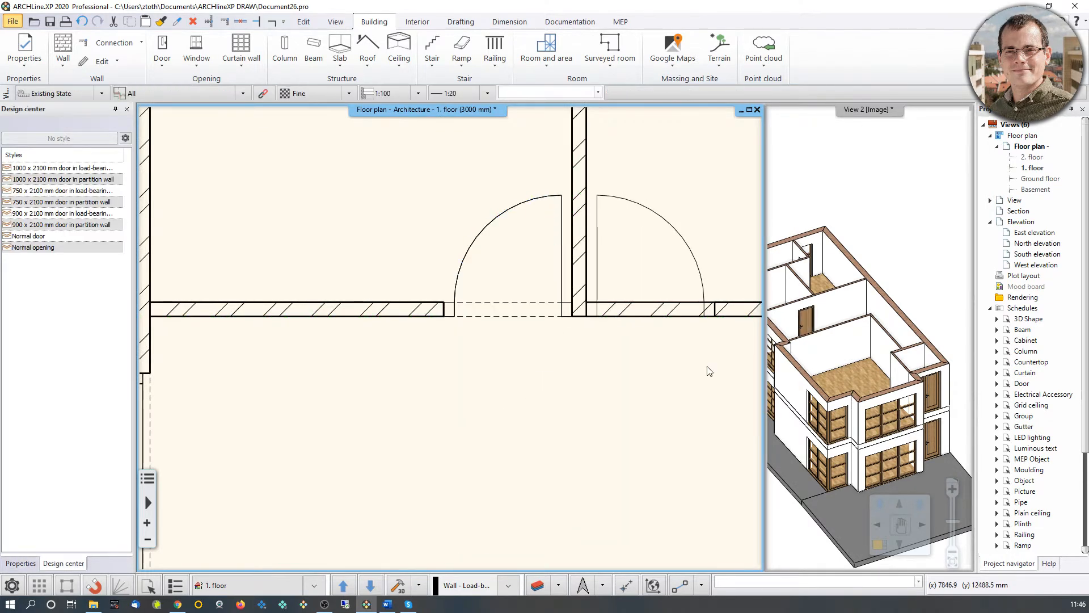
Step: Copy the new corridor door to the opening on the other side of the dividing wall, swinging into the right rear room
{"action": "scroll", "coordinate": [808, 320], "scroll_direction": "up", "scroll_amount": 4}
{"action": "middle_click_drag", "start_coordinate": [808, 320], "coordinate": [866, 366]}
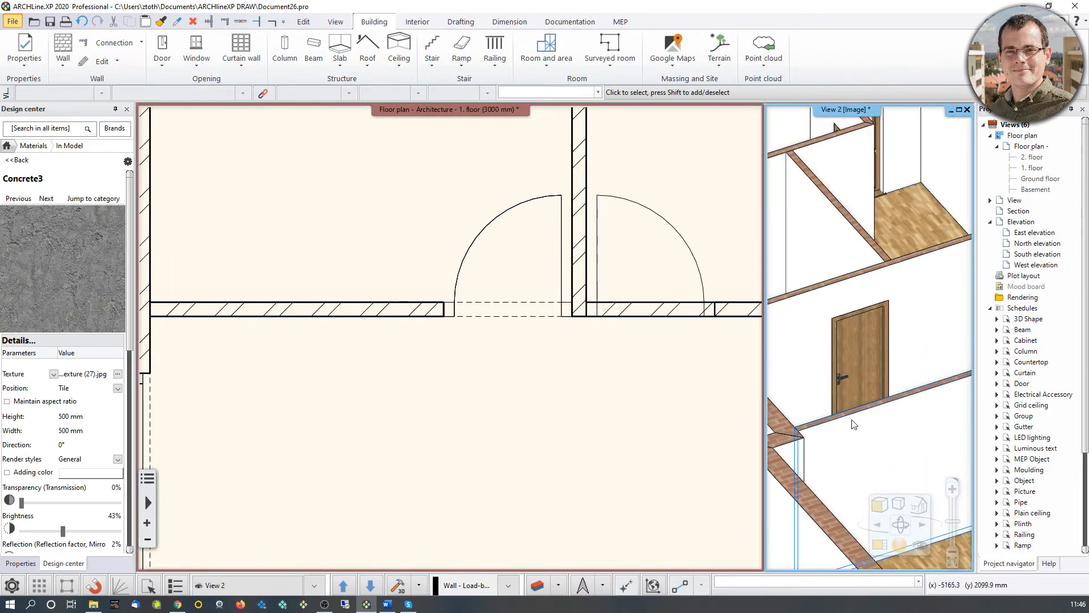
{"action": "scroll", "coordinate": [887, 344], "scroll_direction": "up", "scroll_amount": 2}
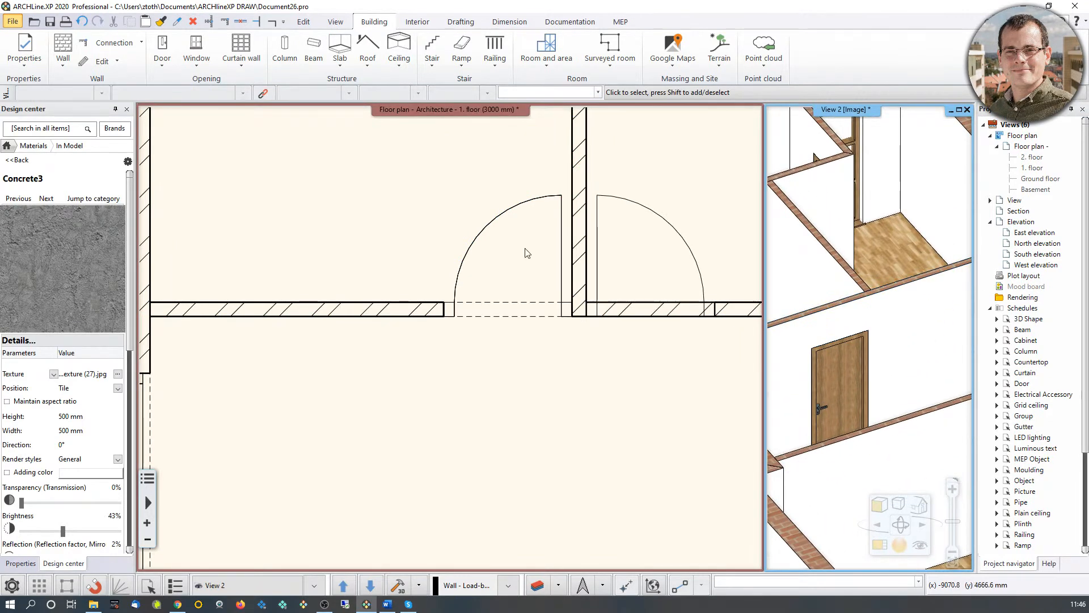
{"action": "left_click", "coordinate": [485, 229]}
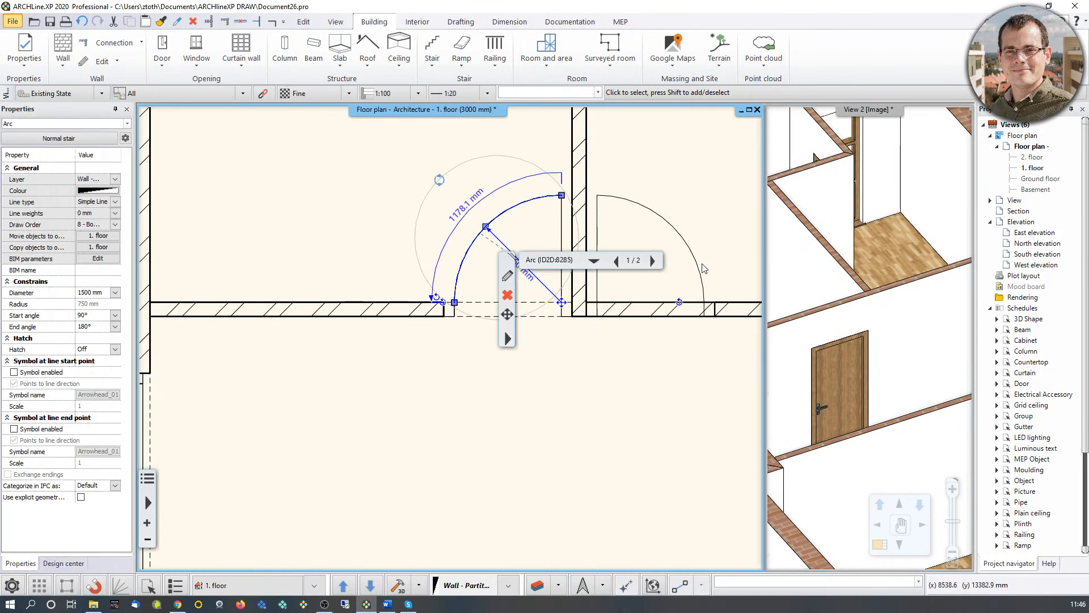
{"action": "left_click", "coordinate": [460, 311]}
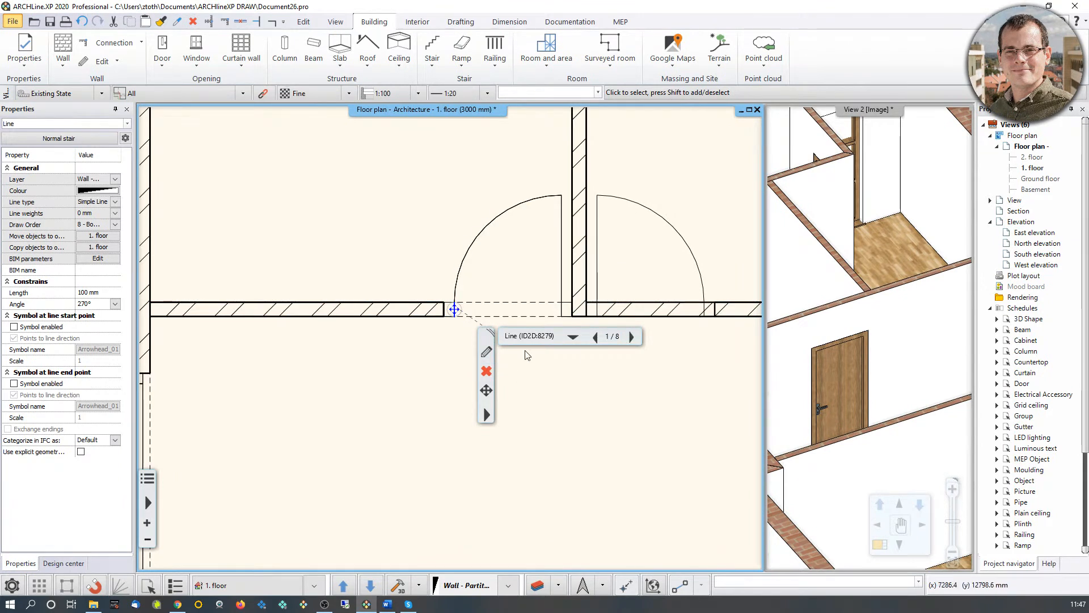
{"action": "left_click", "coordinate": [631, 337]}
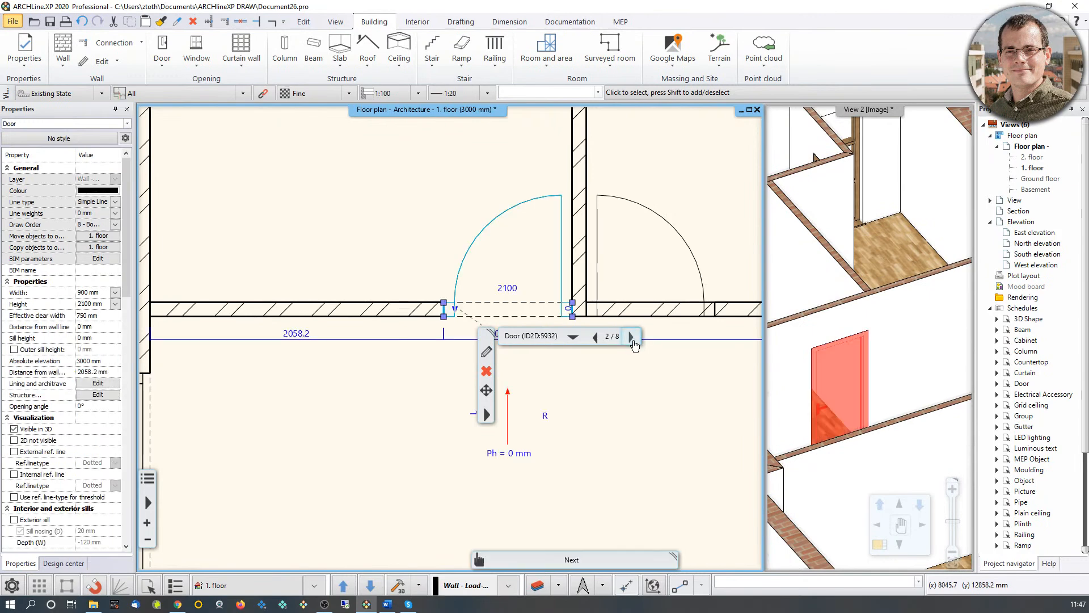
{"action": "mouse_move", "coordinate": [501, 413]}
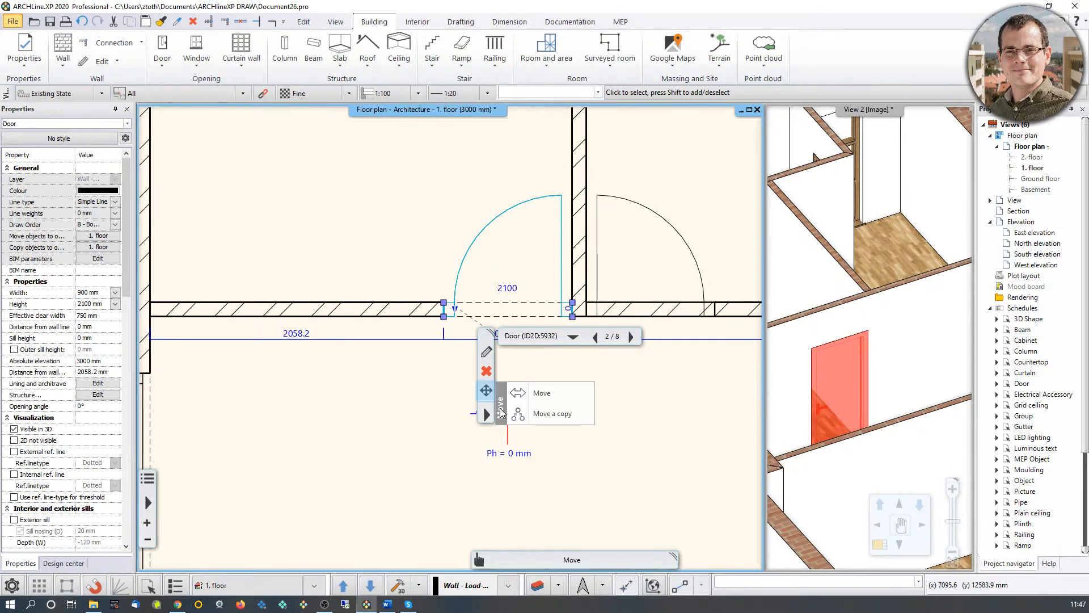
{"action": "left_click", "coordinate": [533, 413]}
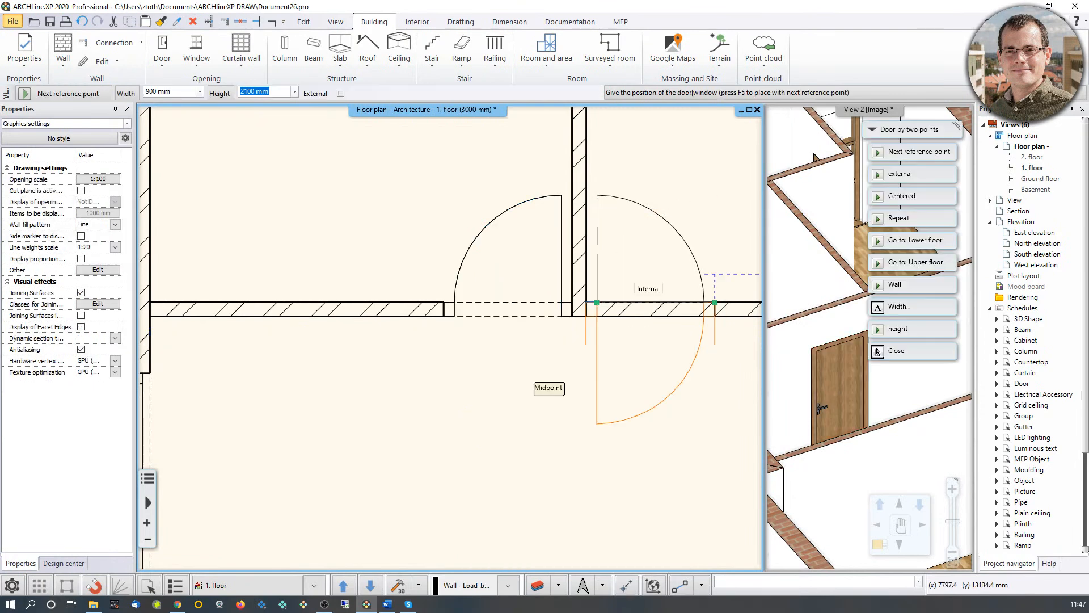
{"action": "left_click", "coordinate": [596, 311]}
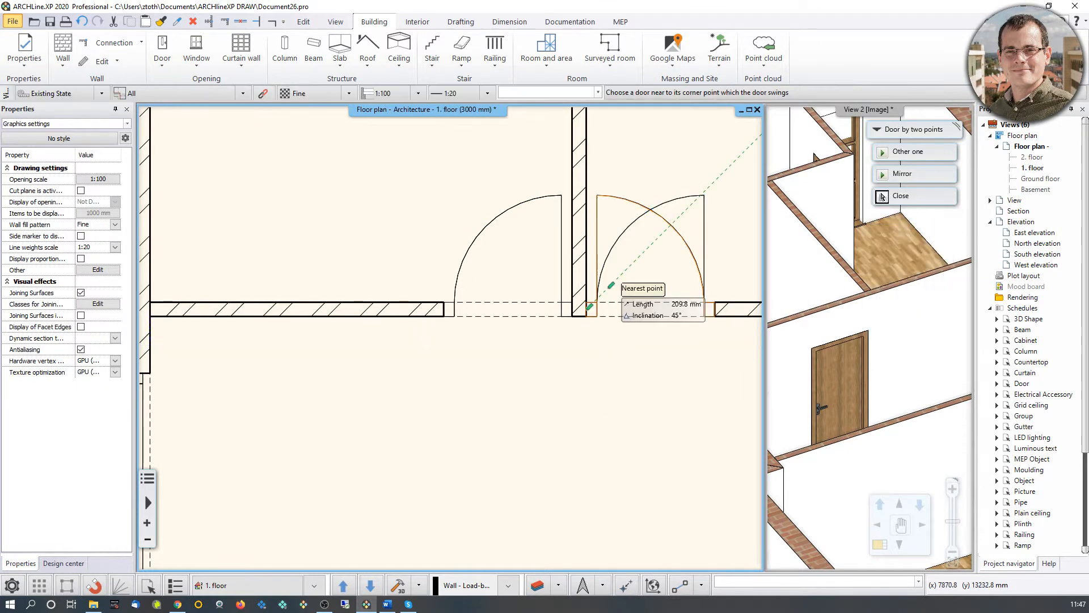
{"action": "left_click", "coordinate": [602, 213]}
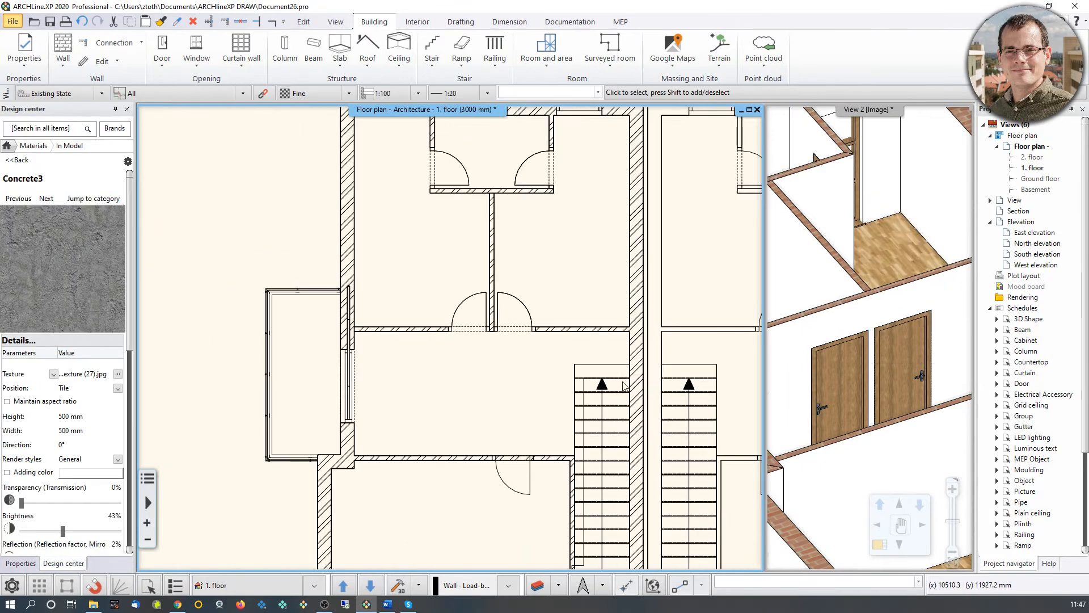
Step: Place a door by two points in the large front room's rear partition beside the stair, swinging into that room
{"action": "scroll", "coordinate": [625, 385], "scroll_direction": "down", "scroll_amount": 3}
{"action": "scroll", "coordinate": [480, 335], "scroll_direction": "up", "scroll_amount": 4}
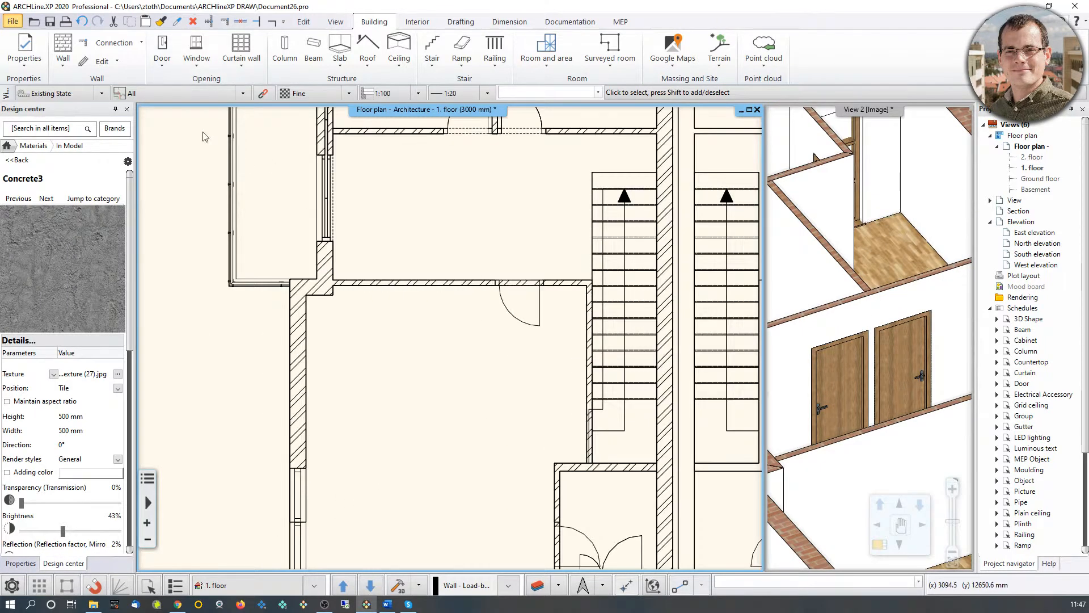
{"action": "left_click", "coordinate": [162, 64]}
{"action": "left_click", "coordinate": [204, 282]}
{"action": "scroll", "coordinate": [500, 285], "scroll_direction": "up", "scroll_amount": 3}
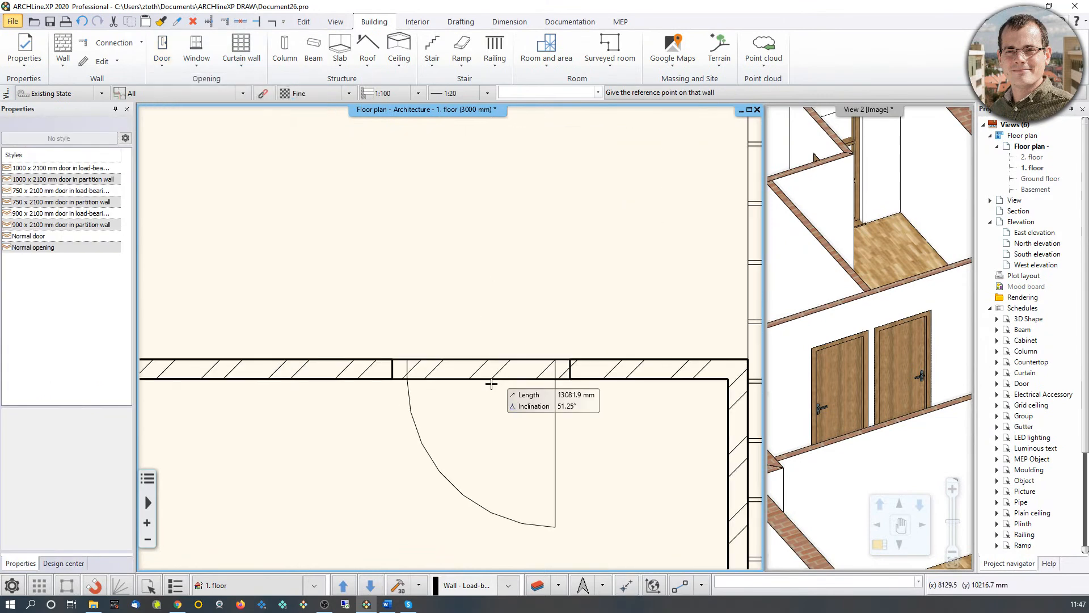
{"action": "left_click", "coordinate": [393, 359]}
{"action": "left_click", "coordinate": [569, 360]}
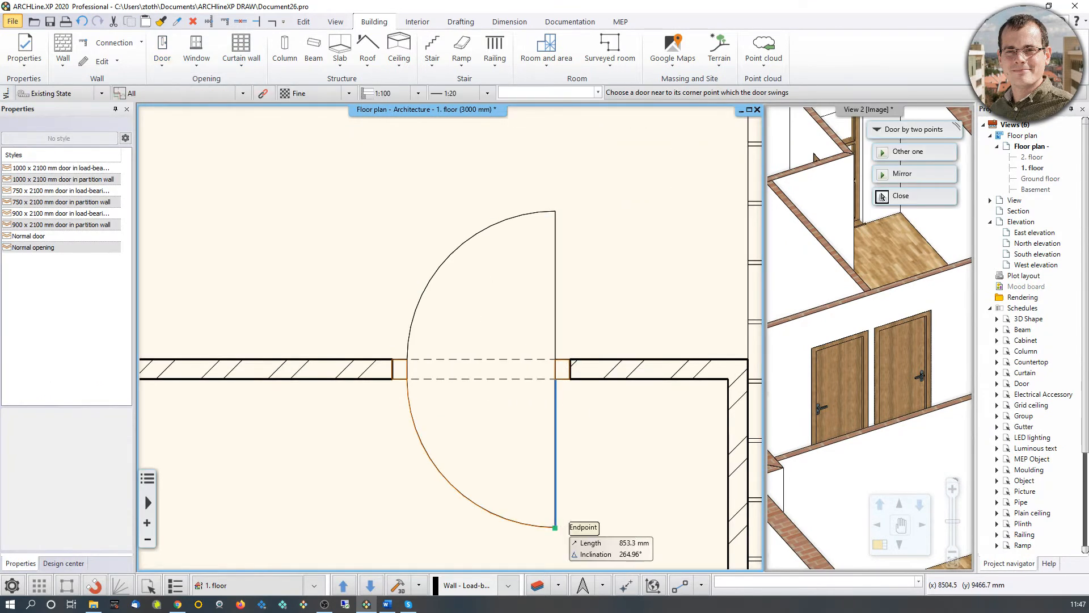
{"action": "left_click", "coordinate": [563, 502]}
Step: Place a door in the left wall of the small front room between the opening mark and the inner corner, swinging into the small room
{"action": "scroll", "coordinate": [530, 491], "scroll_direction": "down", "scroll_amount": 4}
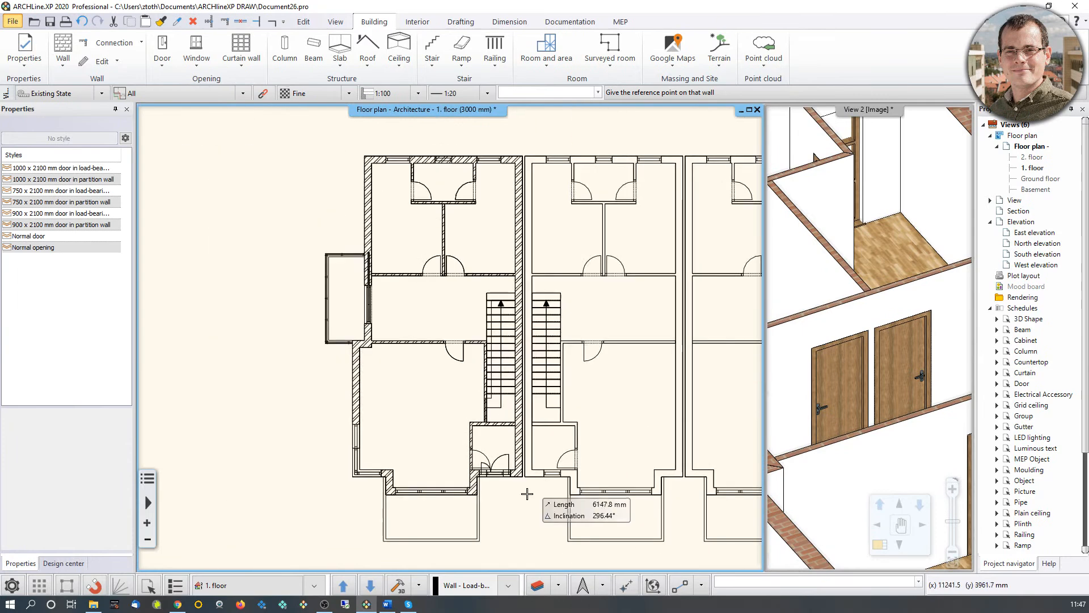
{"action": "scroll", "coordinate": [437, 457], "scroll_direction": "up", "scroll_amount": 4}
{"action": "scroll", "coordinate": [681, 156], "scroll_direction": "up", "scroll_amount": 2}
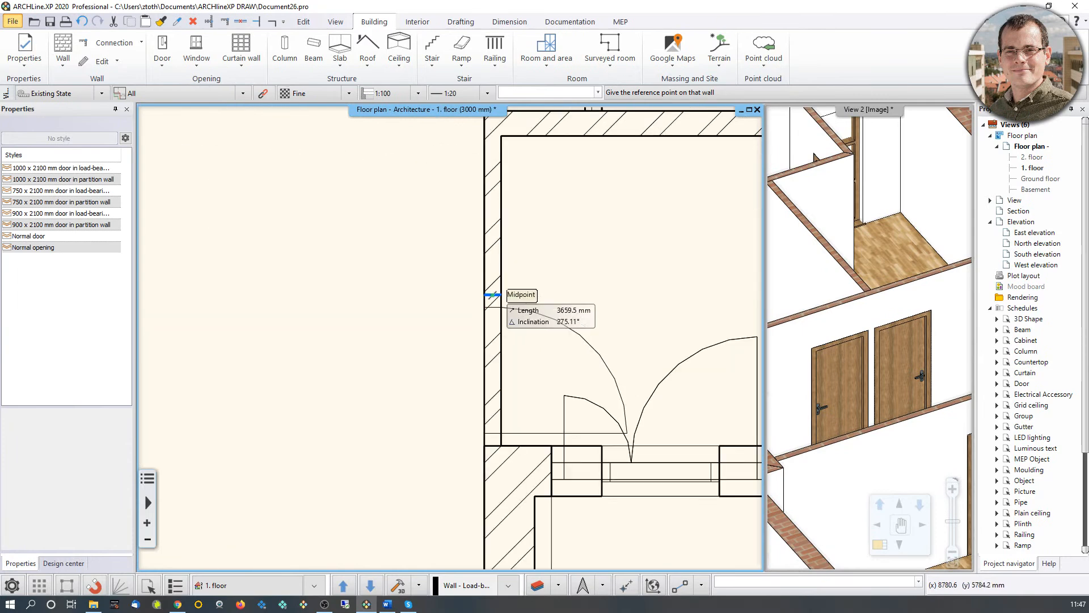
{"action": "left_click", "coordinate": [498, 296]}
{"action": "left_click", "coordinate": [505, 446]}
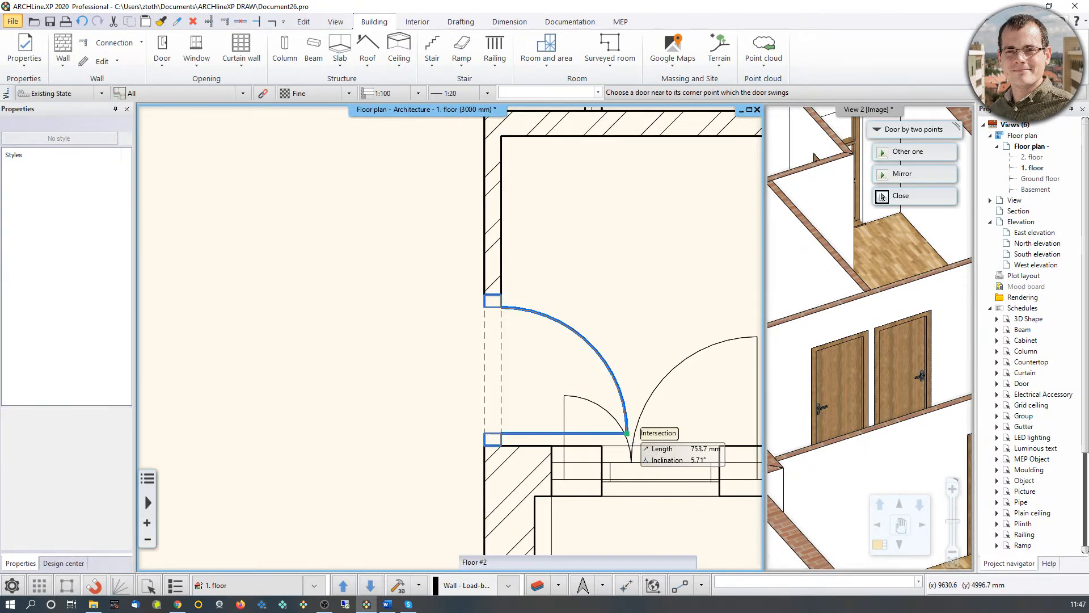
{"action": "left_click", "coordinate": [629, 434]}
{"action": "key", "text": "Escape"}
Step: Delete the first-floor double door in the small front room's outer wall from the 3D view
{"action": "scroll", "coordinate": [634, 306], "scroll_direction": "down", "scroll_amount": 5}
{"action": "scroll", "coordinate": [885, 346], "scroll_direction": "down", "scroll_amount": 6}
{"action": "middle_click_drag", "start_coordinate": [885, 346], "coordinate": [863, 379]}
{"action": "scroll", "coordinate": [869, 379], "scroll_direction": "up", "scroll_amount": 4}
{"action": "scroll", "coordinate": [864, 379], "scroll_direction": "down", "scroll_amount": 2}
{"action": "left_click", "coordinate": [874, 415]}
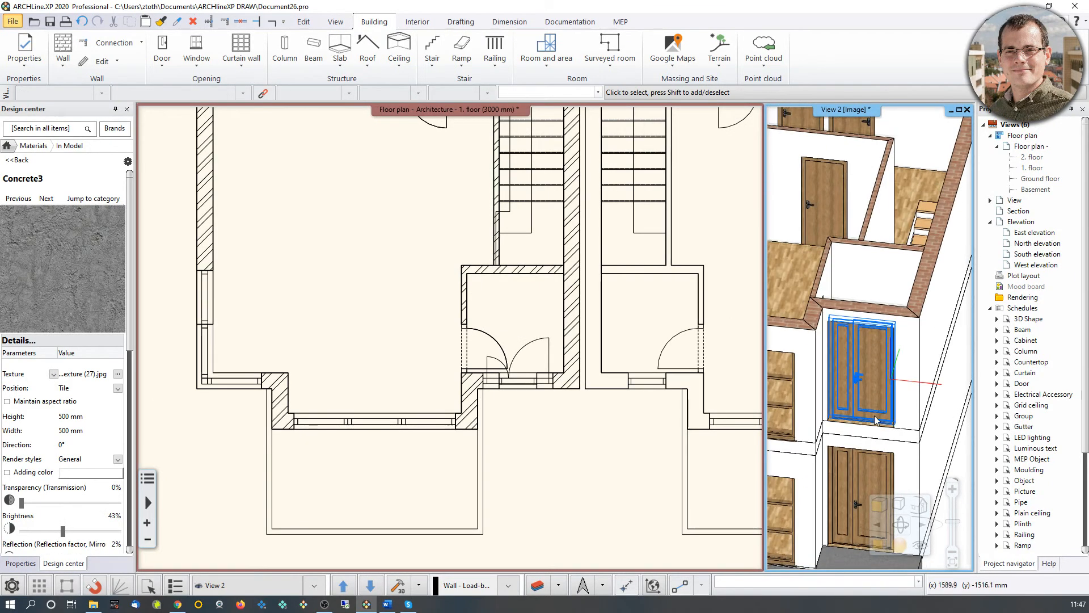
{"action": "scroll", "coordinate": [858, 347], "scroll_direction": "up", "scroll_amount": 3}
{"action": "left_click", "coordinate": [856, 318]}
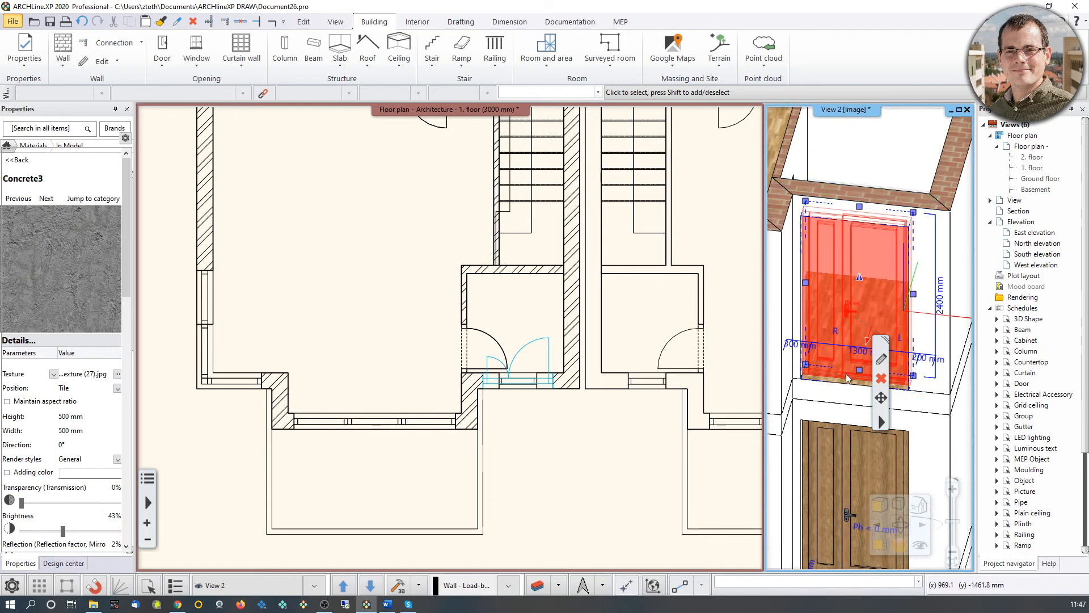
{"action": "left_click", "coordinate": [881, 379]}
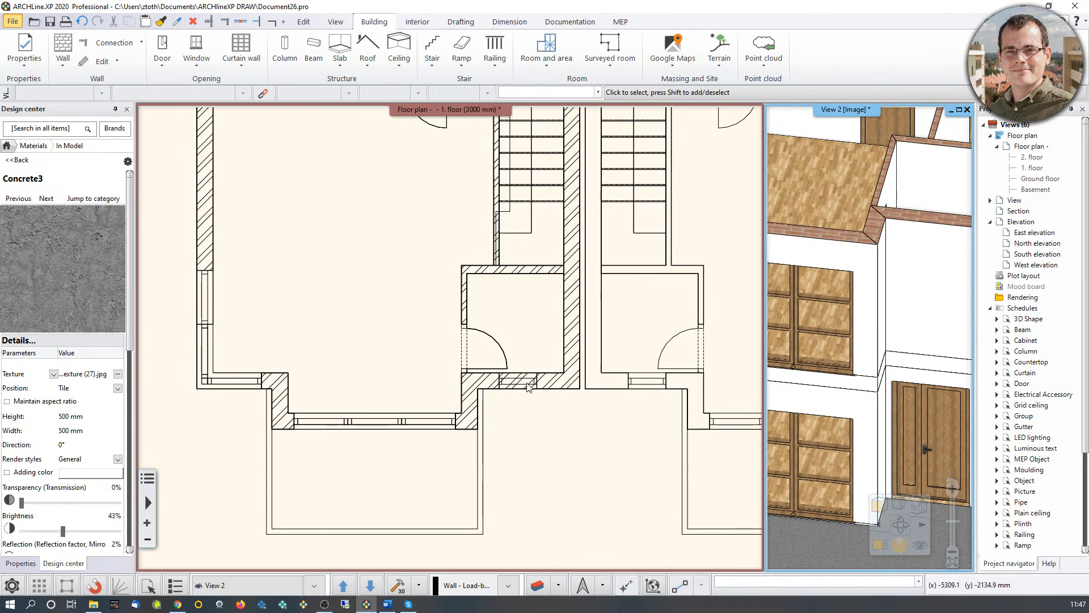
Step: Copy the rightmost 1000 mm window of the large front room into the small front room's outer wall
{"action": "left_click", "coordinate": [430, 421]}
{"action": "left_click", "coordinate": [430, 422]}
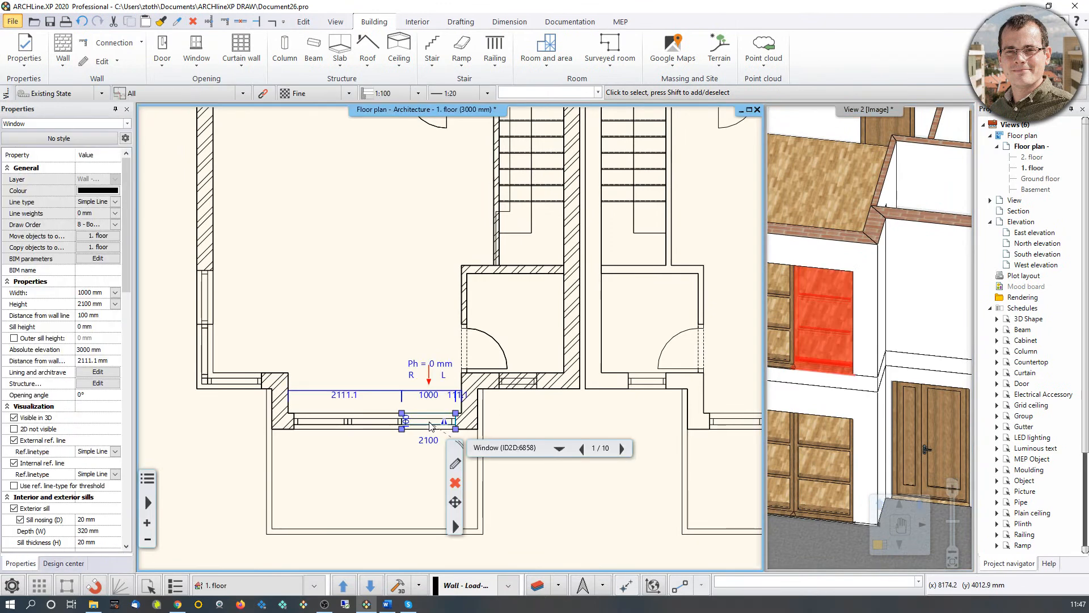
{"action": "scroll", "coordinate": [430, 420], "scroll_direction": "up", "scroll_amount": 3}
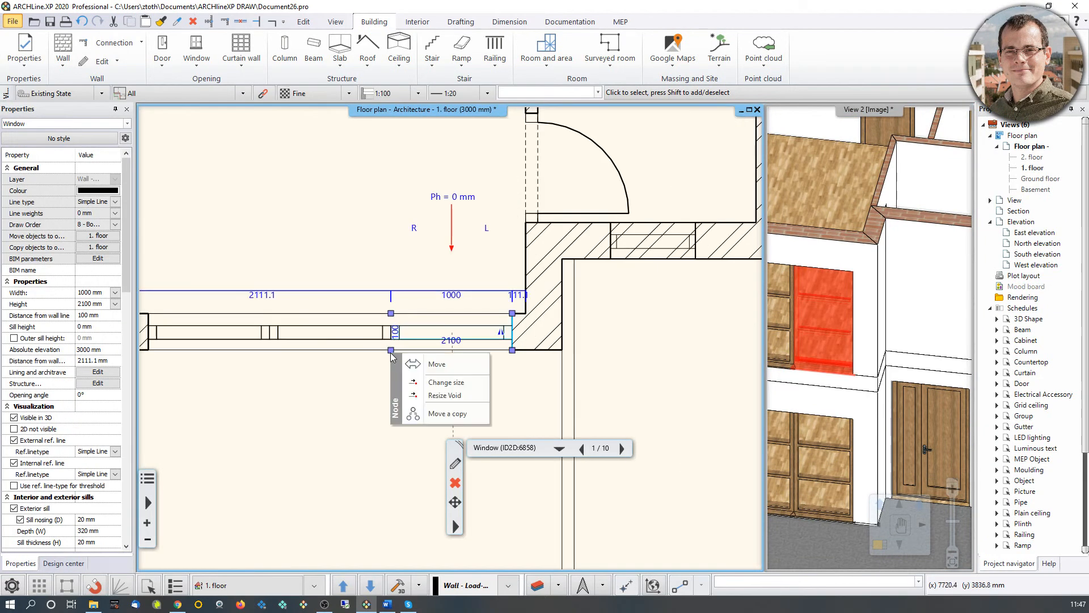
{"action": "key", "text": "Insert"}
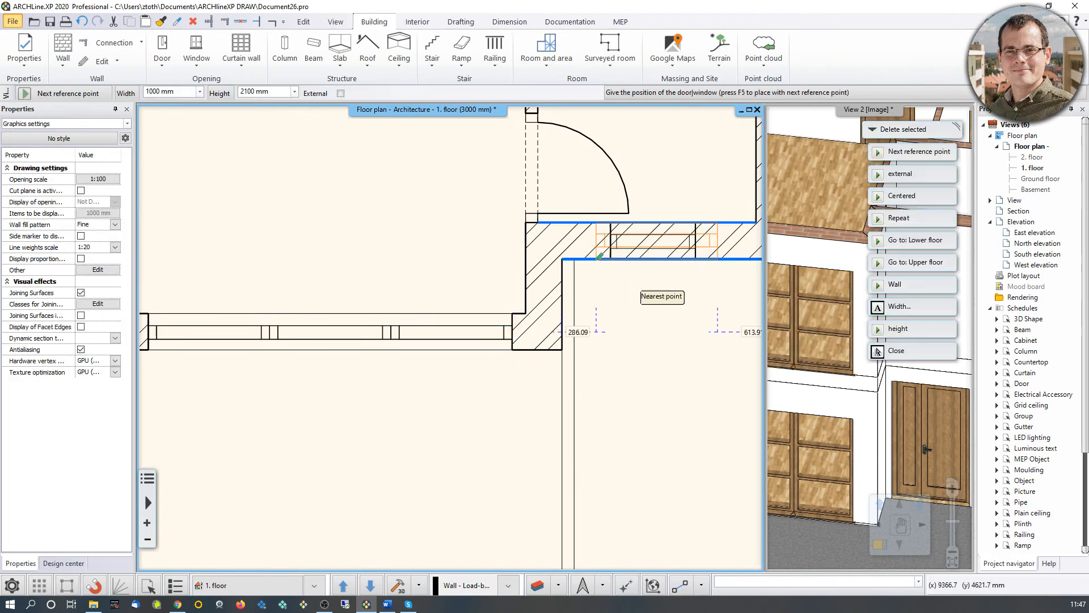
{"action": "left_click", "coordinate": [877, 351]}
{"action": "left_click", "coordinate": [827, 317]}
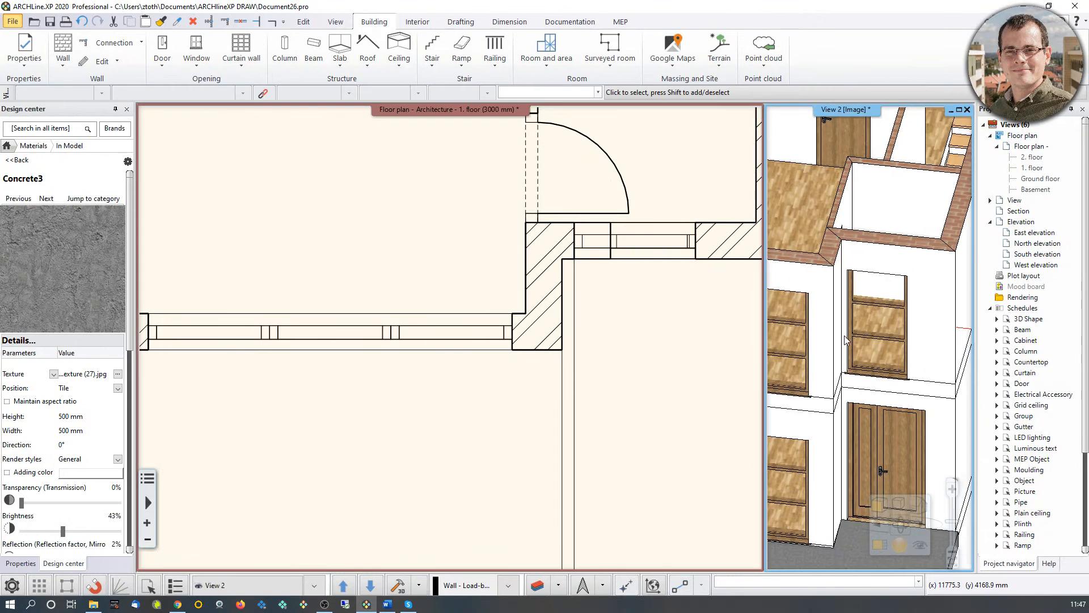
Step: Resize the copied window from its left node to the DWG opening mark, making it 700 mm wide
{"action": "left_click", "coordinate": [645, 250]}
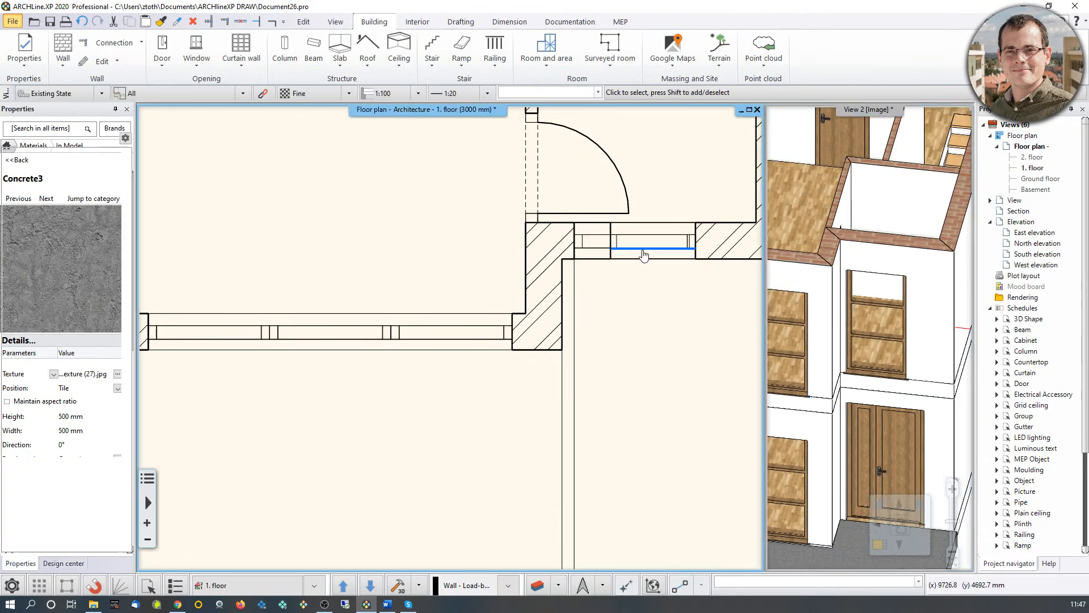
{"action": "left_click", "coordinate": [645, 250]}
{"action": "left_click", "coordinate": [575, 224]}
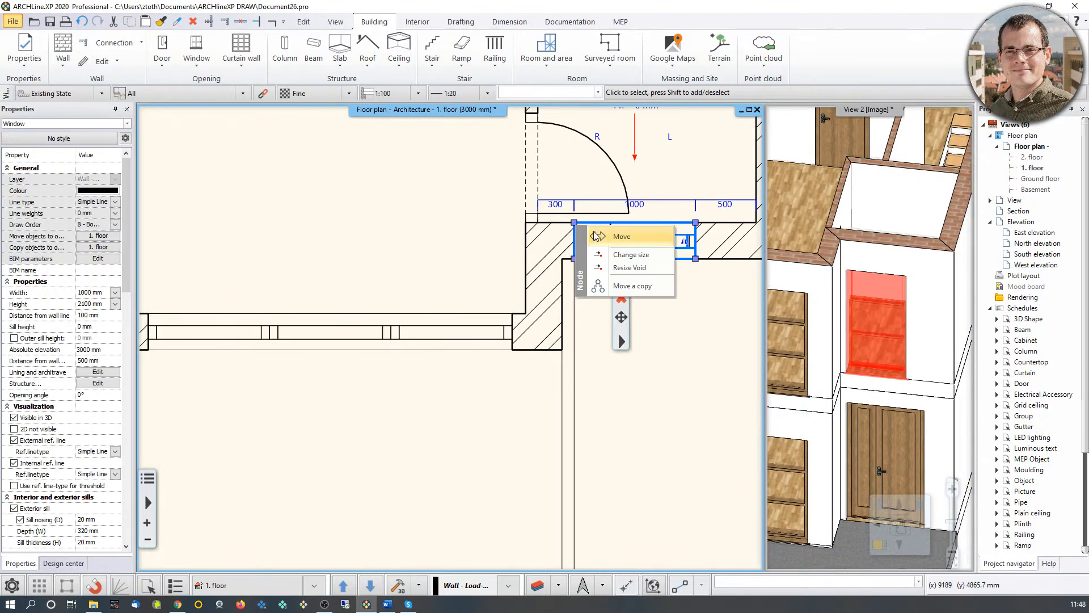
{"action": "left_click", "coordinate": [606, 253]}
{"action": "left_click", "coordinate": [618, 235]}
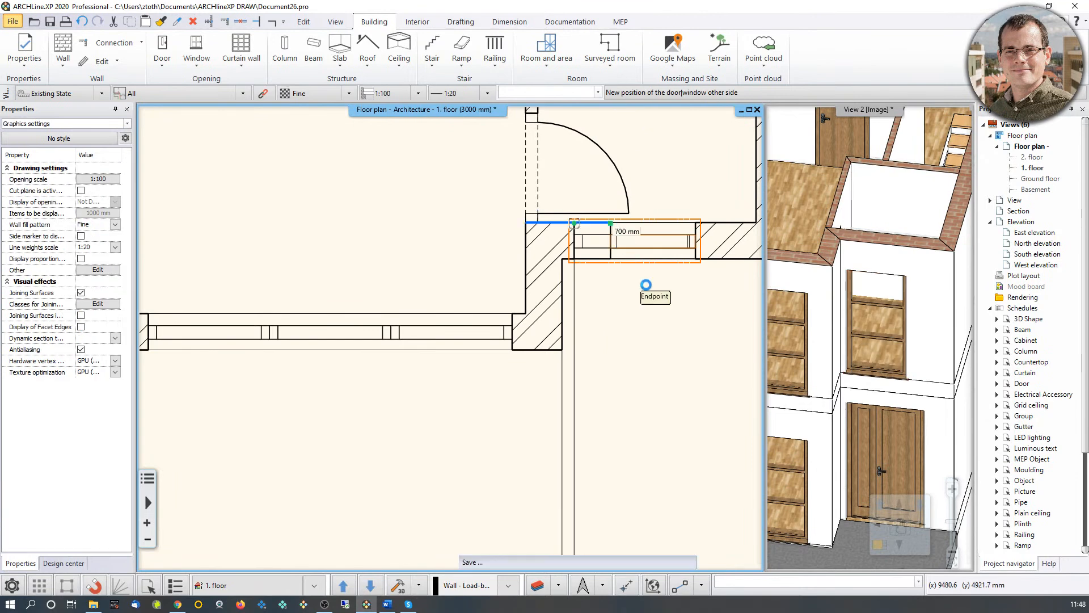
Step: Set the small front room's 700 mm window to a height of 1200 mm and a sill height of 900 mm
{"action": "middle_click_drag", "start_coordinate": [697, 252], "coordinate": [629, 305]}
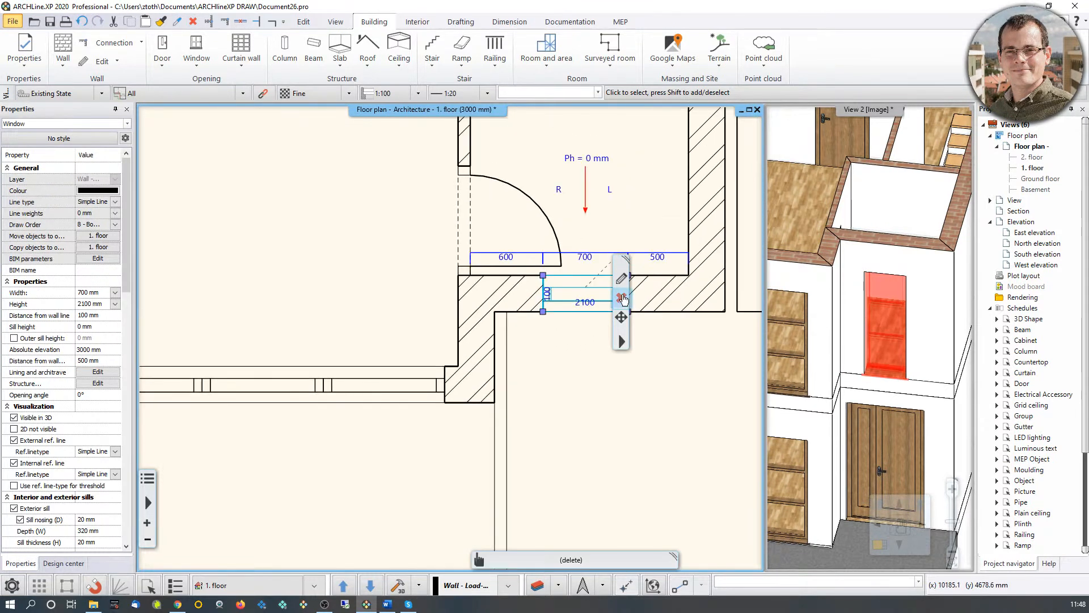
{"action": "left_click", "coordinate": [592, 305]}
{"action": "type", "text": "1200"}
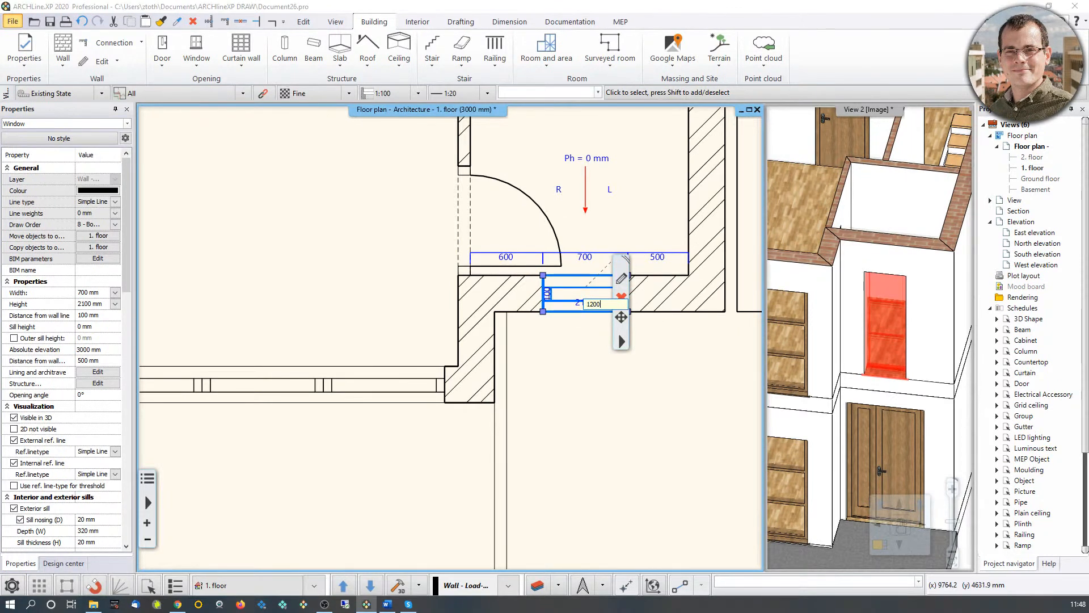
{"action": "key", "text": "Return"}
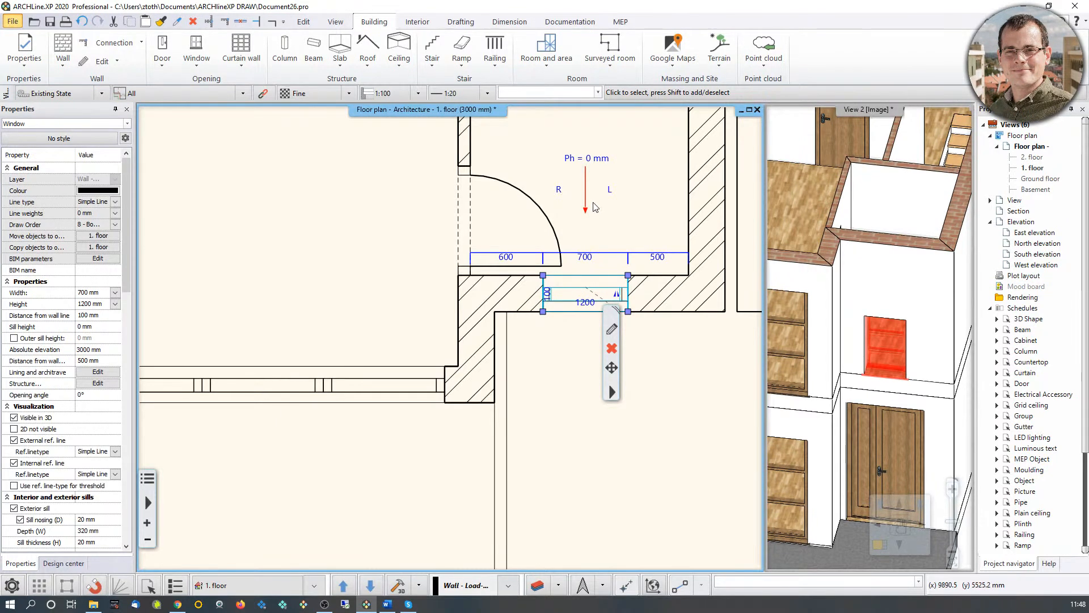
{"action": "left_click", "coordinate": [597, 158]}
{"action": "type", "text": "900"}
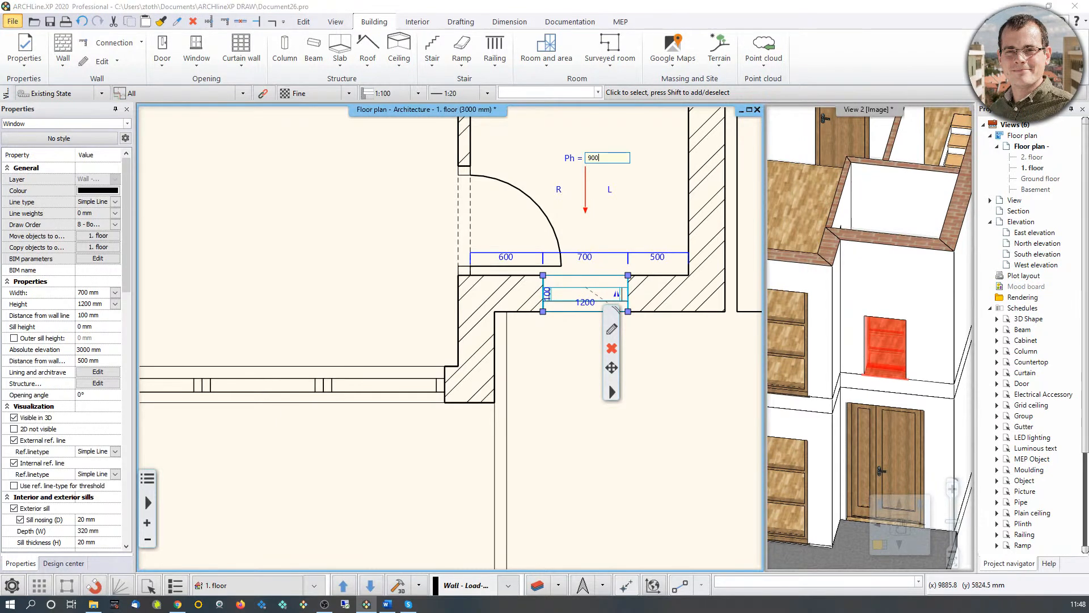
{"action": "key", "text": "Return"}
Step: Copy the small front room's window into the small middle rear room's outer wall, aligned to the DWG opening mark
{"action": "scroll", "coordinate": [571, 328], "scroll_direction": "down", "scroll_amount": 2}
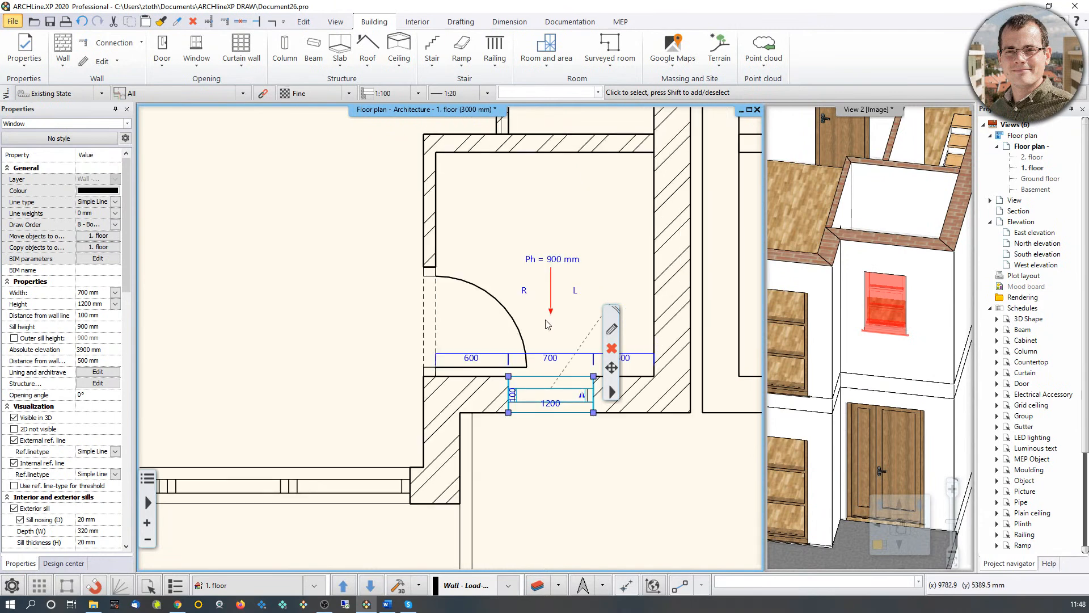
{"action": "scroll", "coordinate": [500, 362], "scroll_direction": "down", "scroll_amount": 5}
{"action": "middle_click_drag", "start_coordinate": [478, 128], "coordinate": [491, 358]}
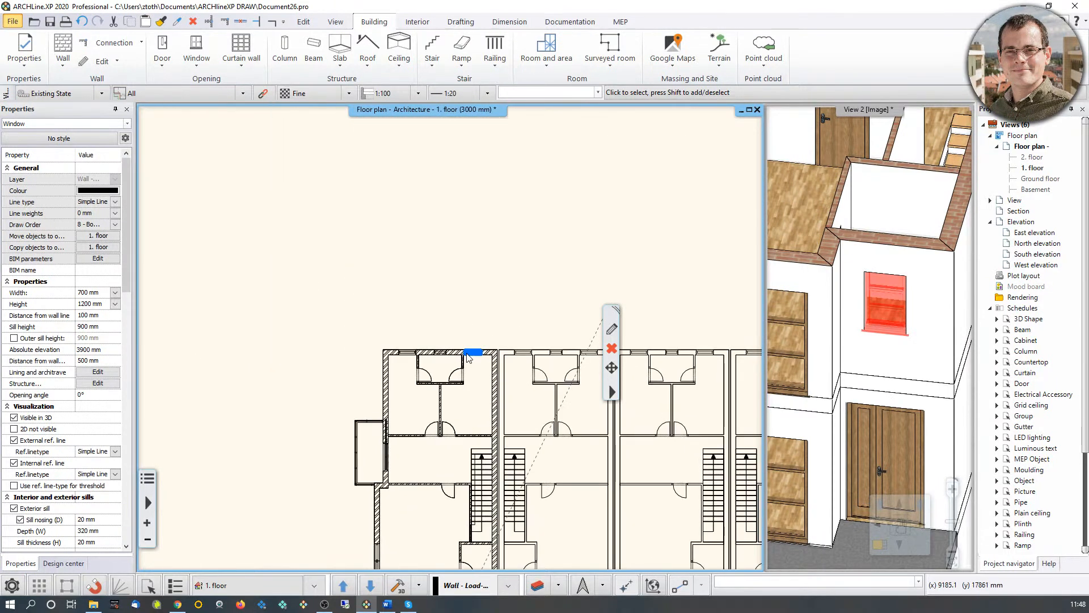
{"action": "scroll", "coordinate": [491, 359], "scroll_direction": "up", "scroll_amount": 3}
{"action": "middle_click_drag", "start_coordinate": [406, 545], "coordinate": [498, 205]}
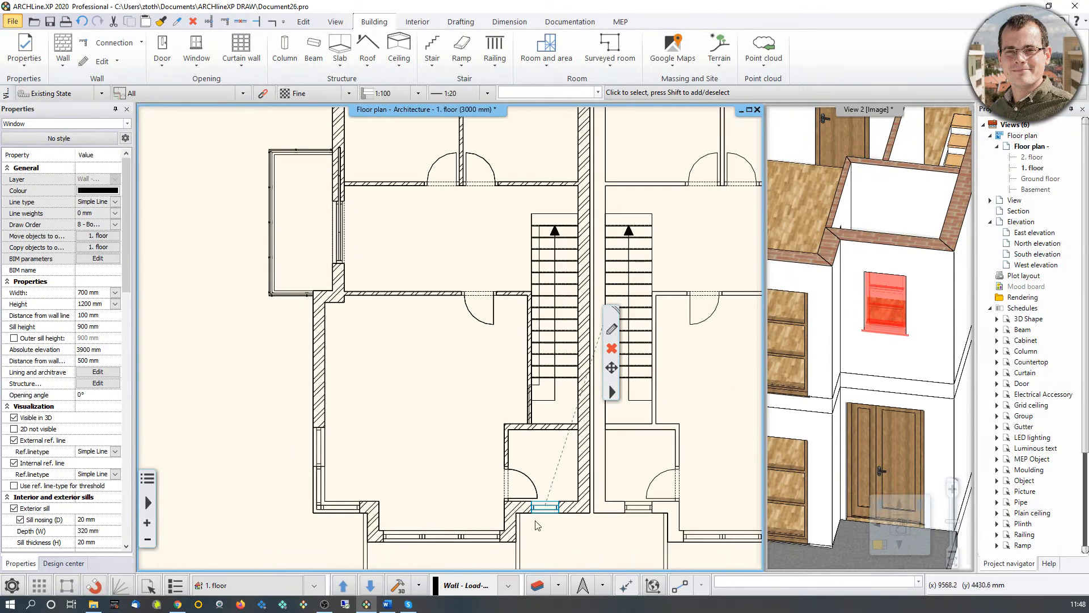
{"action": "middle_click_drag", "start_coordinate": [536, 520], "coordinate": [509, 390]}
{"action": "left_click", "coordinate": [611, 376]}
{"action": "left_click", "coordinate": [670, 391]}
{"action": "middle_click_drag", "start_coordinate": [474, 171], "coordinate": [555, 552]}
{"action": "scroll", "coordinate": [539, 223], "scroll_direction": "up", "scroll_amount": 4}
{"action": "scroll", "coordinate": [448, 420], "scroll_direction": "up", "scroll_amount": 3}
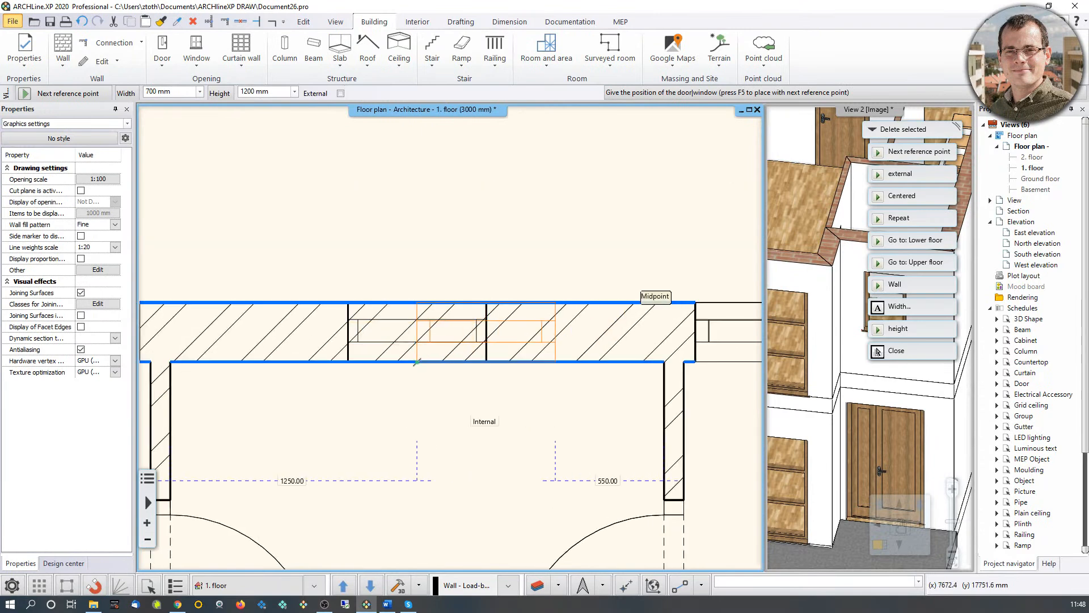
{"action": "left_click", "coordinate": [347, 362]}
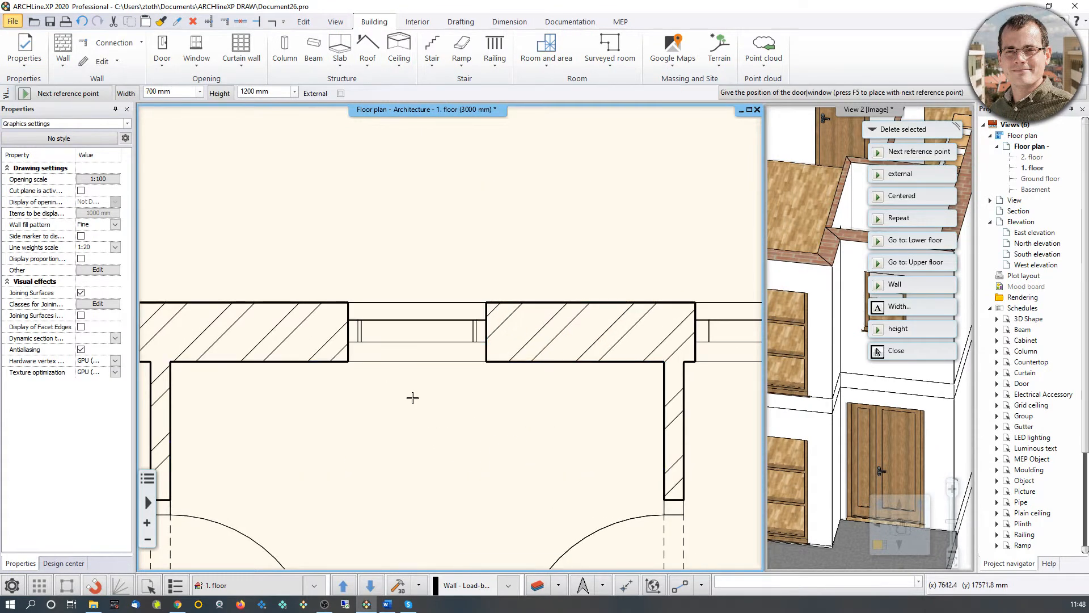
Step: Examine the whole house in 3D and compare the first-floor side balcony area with the ground floor plan
{"action": "scroll", "coordinate": [419, 401], "scroll_direction": "down", "scroll_amount": 5}
{"action": "middle_click_drag", "start_coordinate": [876, 333], "coordinate": [859, 318]}
{"action": "scroll", "coordinate": [858, 297], "scroll_direction": "down", "scroll_amount": 7}
{"action": "scroll", "coordinate": [858, 319], "scroll_direction": "up", "scroll_amount": 3}
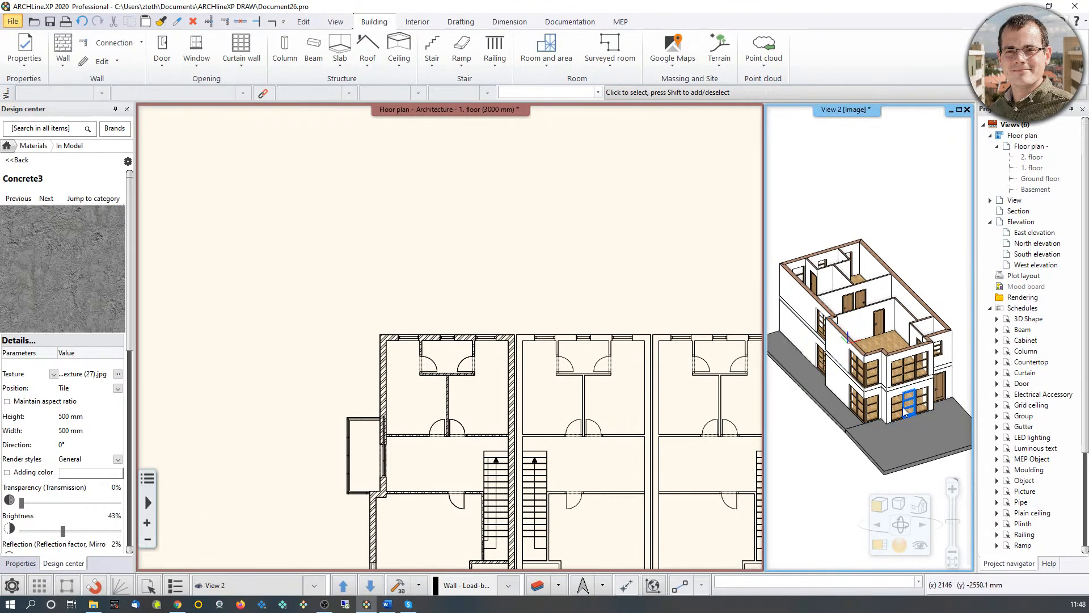
{"action": "key", "text": "alt+Tab"}
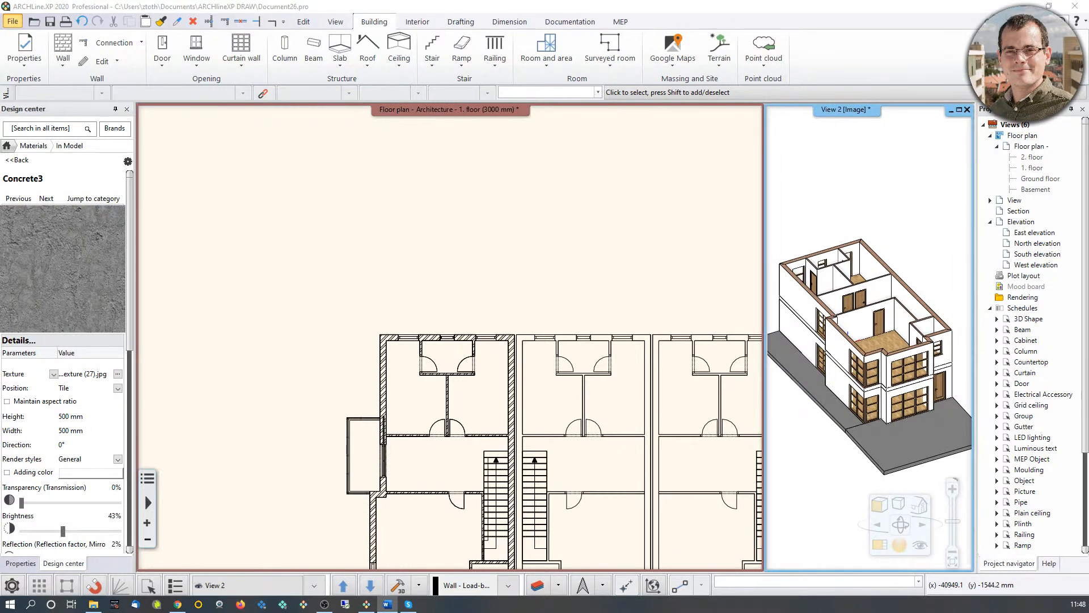
{"action": "key", "text": "alt+Tab"}
{"action": "left_click", "coordinate": [321, 548]}
{"action": "scroll", "coordinate": [321, 548], "scroll_direction": "up", "scroll_amount": 3}
{"action": "middle_click_drag", "start_coordinate": [429, 317], "coordinate": [414, 348]}
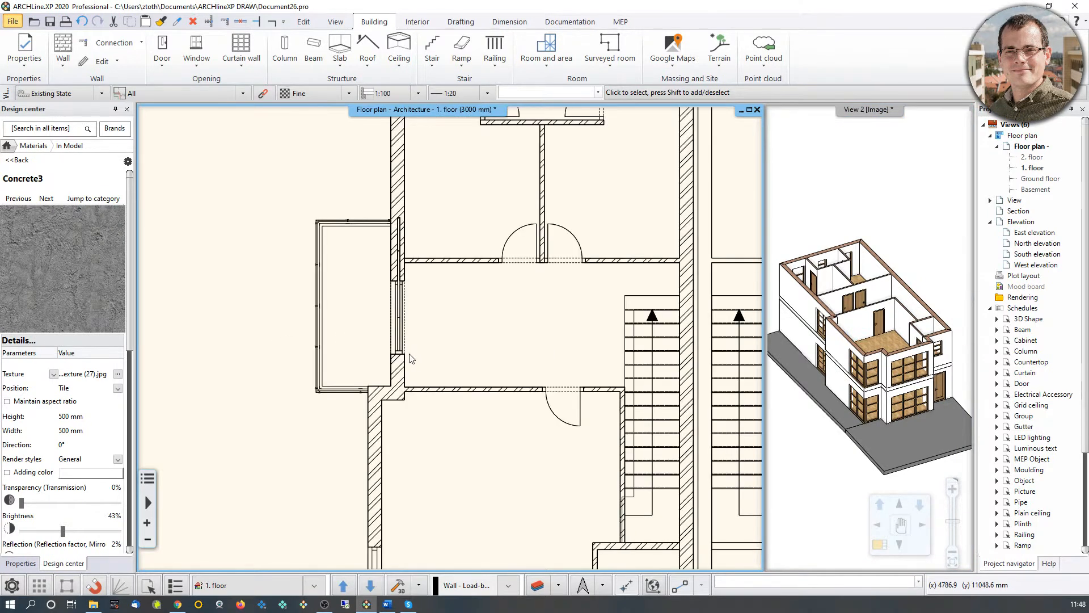
{"action": "key", "text": "Page_Down"}
{"action": "scroll", "coordinate": [357, 316], "scroll_direction": "down", "scroll_amount": 2}
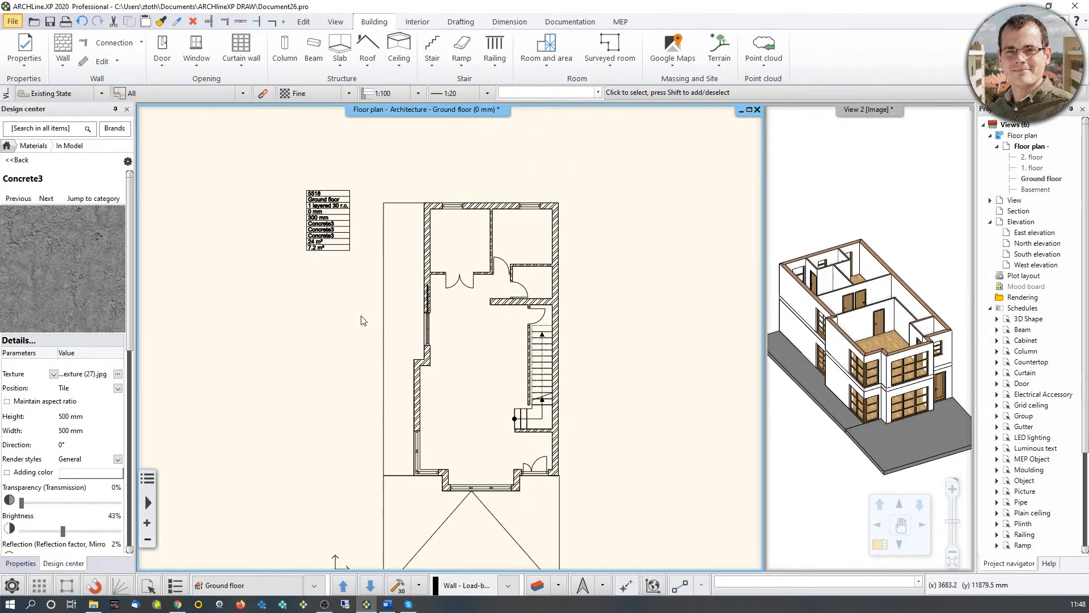
{"action": "key", "text": "Page_Up"}
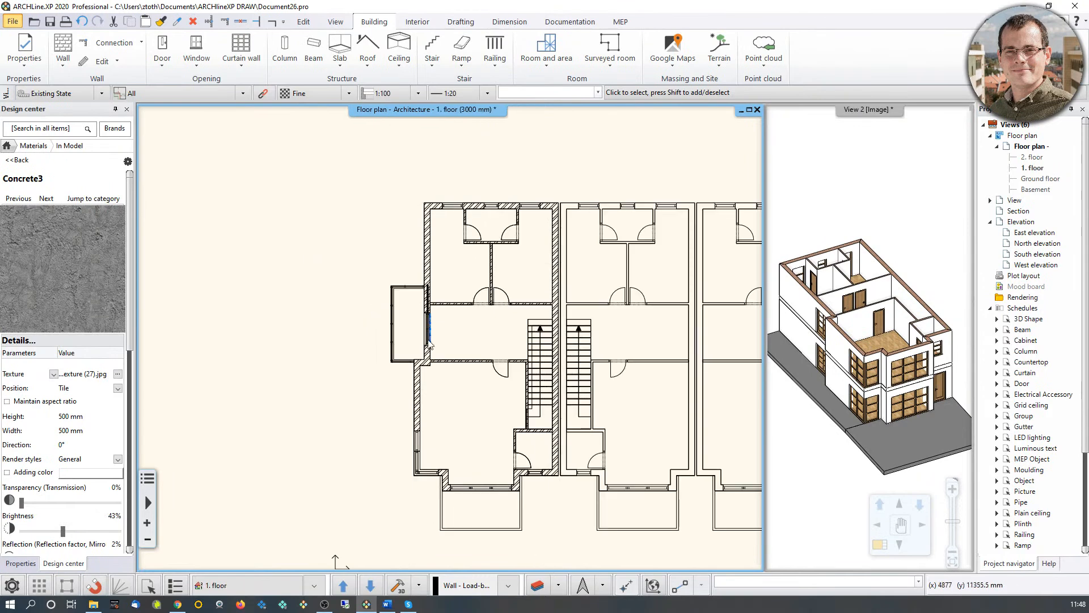
Step: Set the default slab material to Bright_white for its linked surfaces in the slab properties
{"action": "scroll", "coordinate": [321, 313], "scroll_direction": "up", "scroll_amount": 5}
{"action": "middle_click_drag", "start_coordinate": [341, 440], "coordinate": [371, 252]}
{"action": "scroll", "coordinate": [372, 290], "scroll_direction": "down", "scroll_amount": 1}
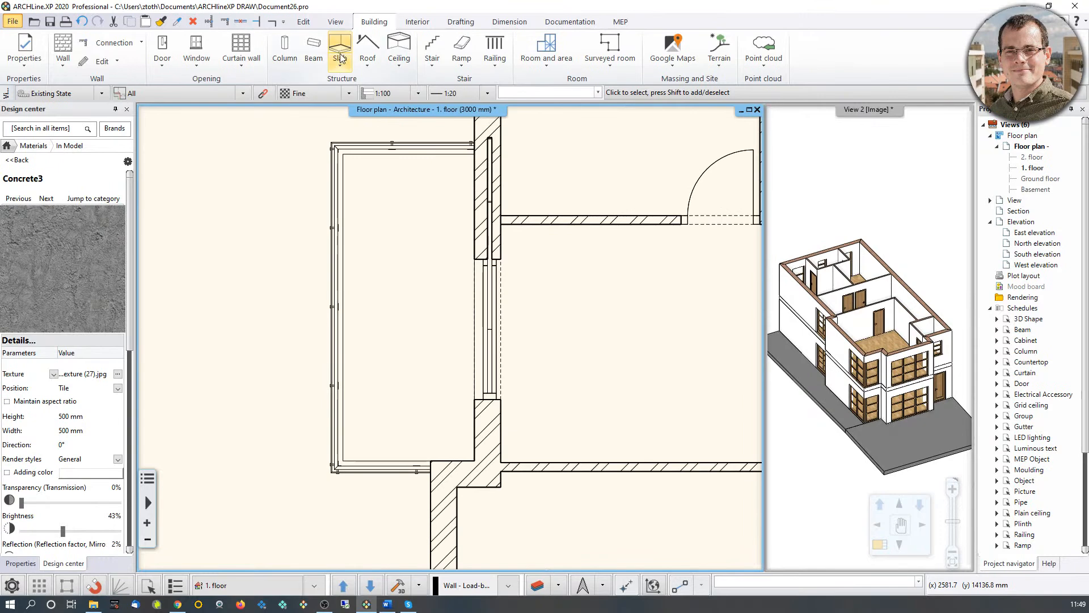
{"action": "left_click", "coordinate": [367, 66]}
{"action": "left_click", "coordinate": [366, 68]}
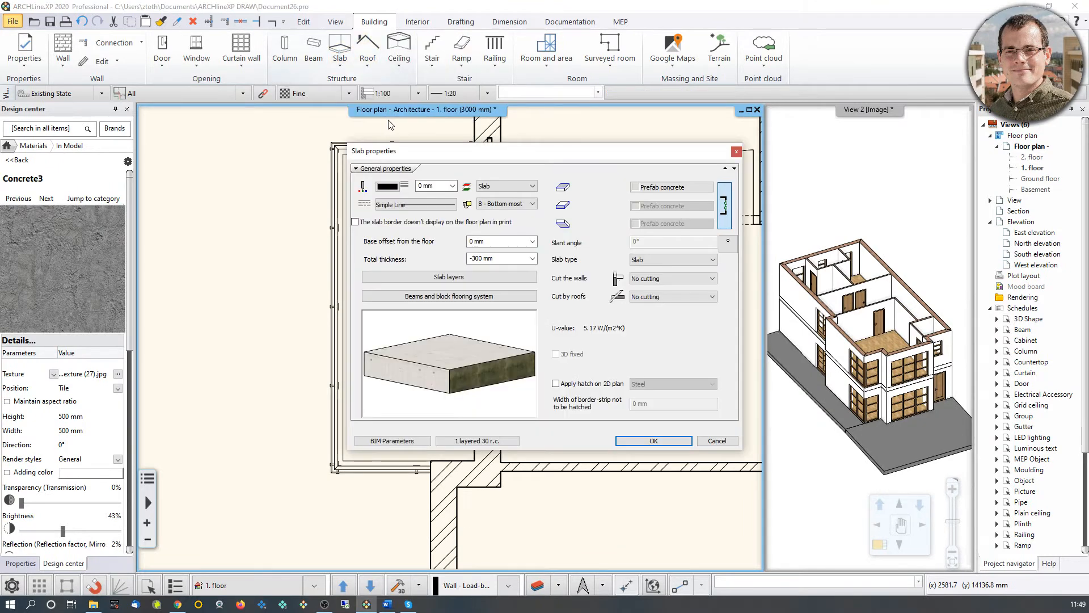
{"action": "left_click", "coordinate": [675, 188]}
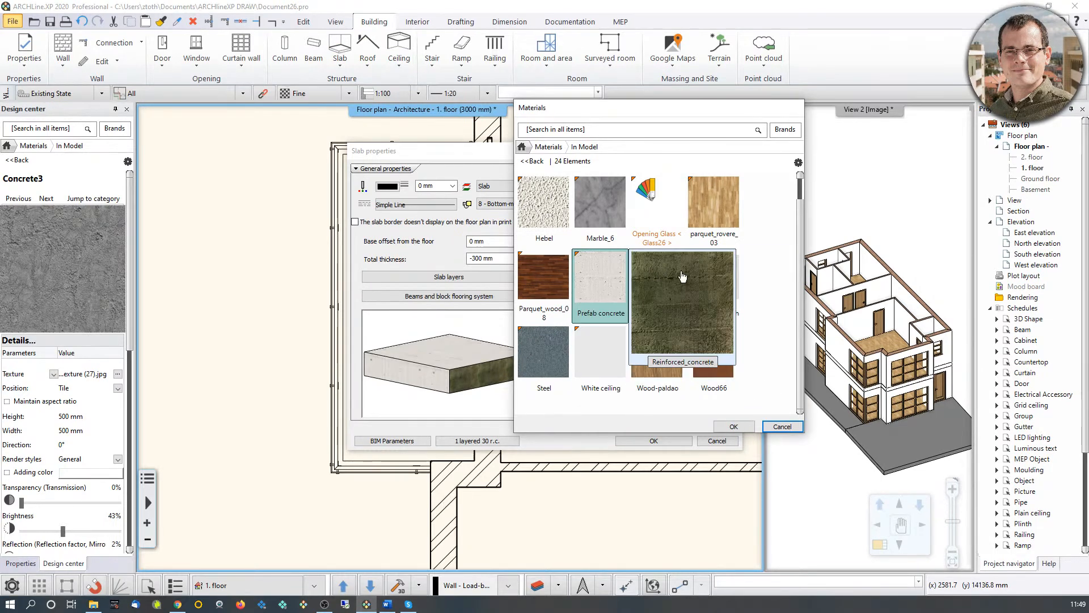
{"action": "scroll", "coordinate": [657, 278], "scroll_direction": "up", "scroll_amount": 3}
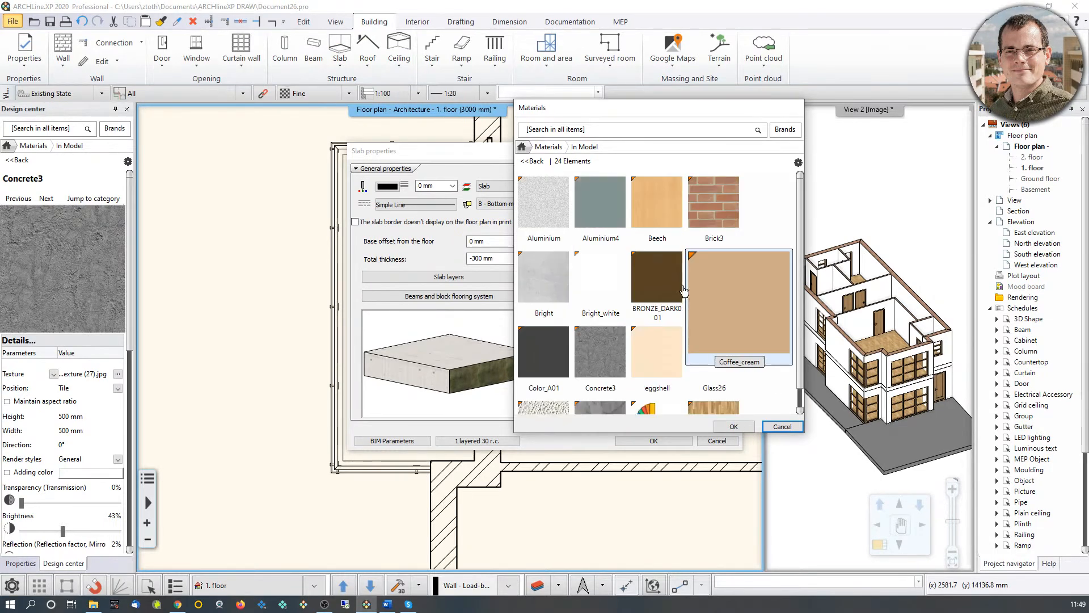
{"action": "left_click", "coordinate": [733, 426]}
{"action": "left_click", "coordinate": [687, 187]}
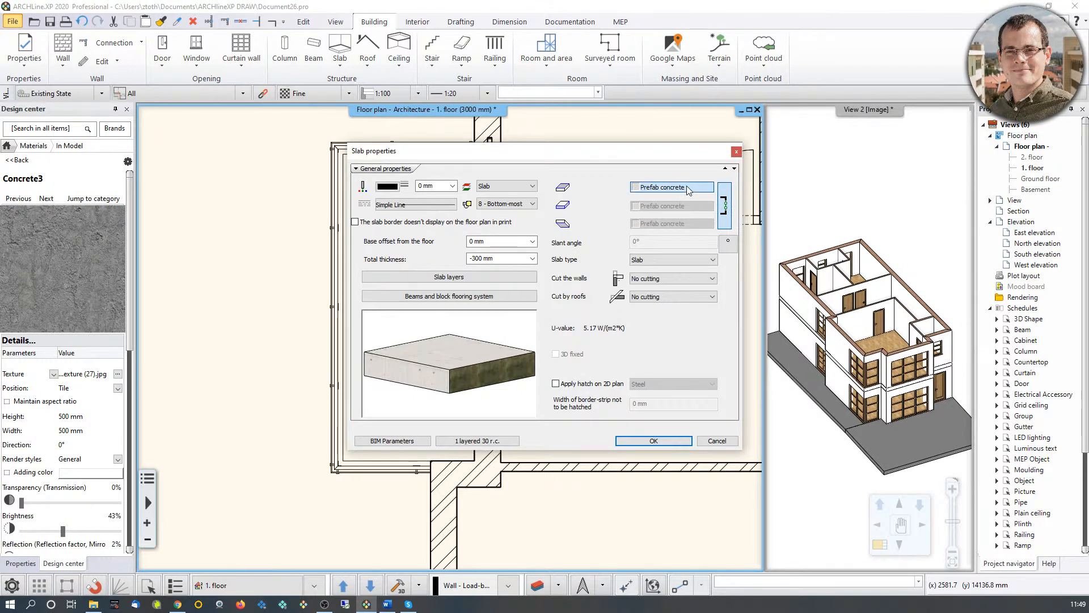
{"action": "mouse_move", "coordinate": [605, 365]}
{"action": "scroll", "coordinate": [596, 340], "scroll_direction": "up", "scroll_amount": 3}
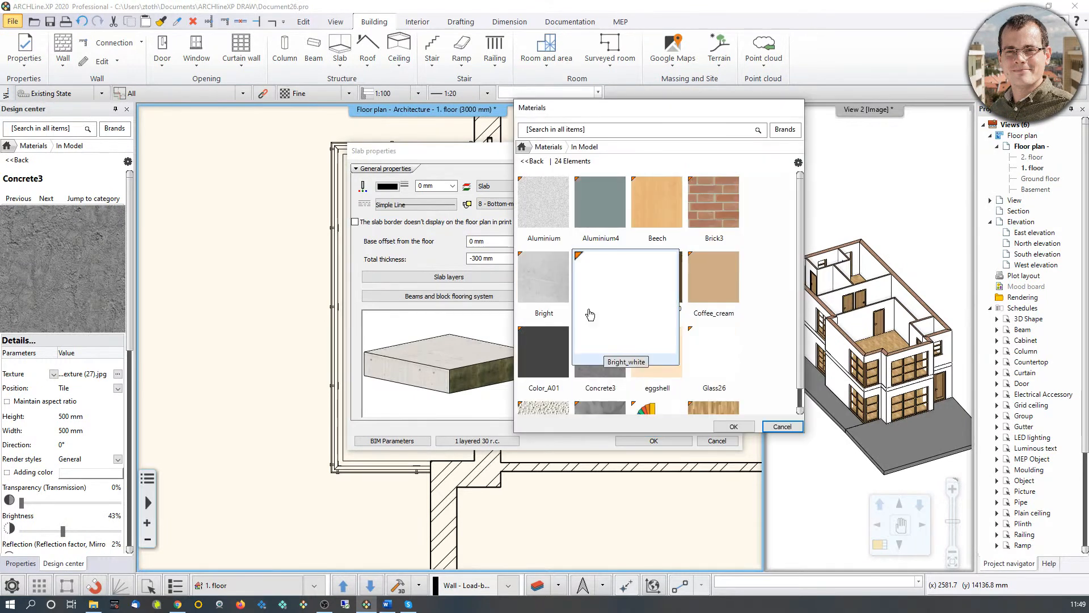
{"action": "left_click", "coordinate": [612, 295]}
{"action": "left_click", "coordinate": [732, 426]}
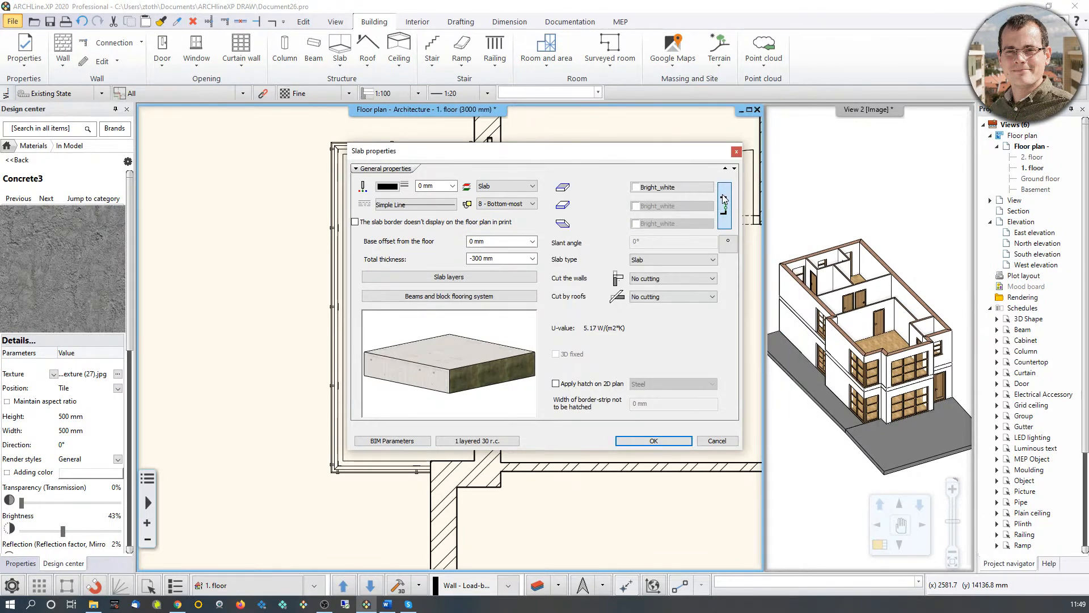
Step: Unlink the slab's surface materials, assign White ceiling to the bottom surface, and accept the slab properties
{"action": "left_click", "coordinate": [724, 200]}
{"action": "left_click", "coordinate": [668, 224]}
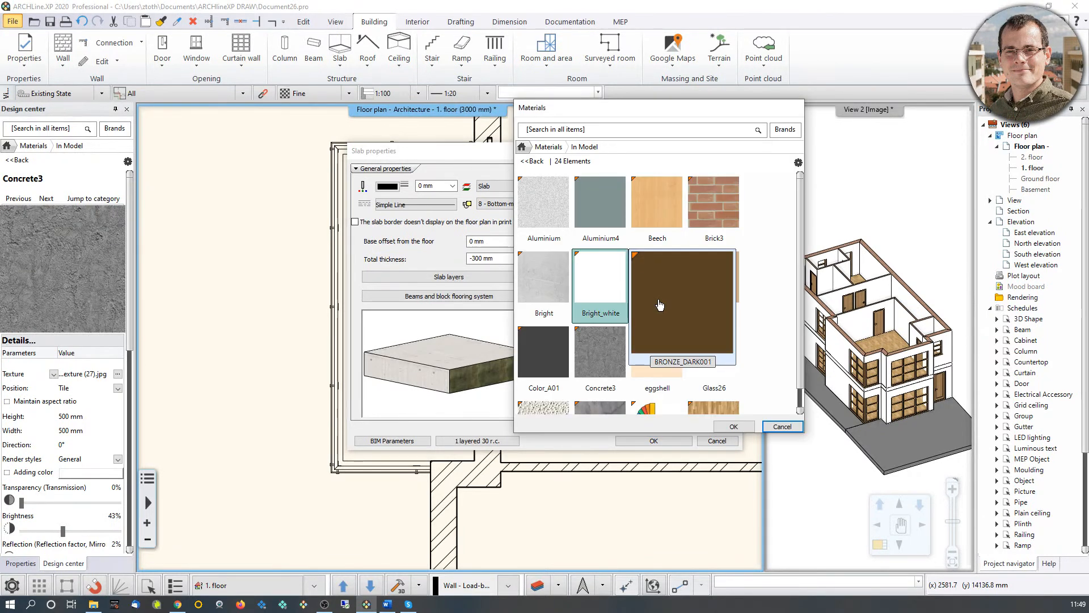
{"action": "scroll", "coordinate": [681, 317], "scroll_direction": "down", "scroll_amount": 3}
{"action": "left_click", "coordinate": [598, 343]}
{"action": "left_click", "coordinate": [732, 426]}
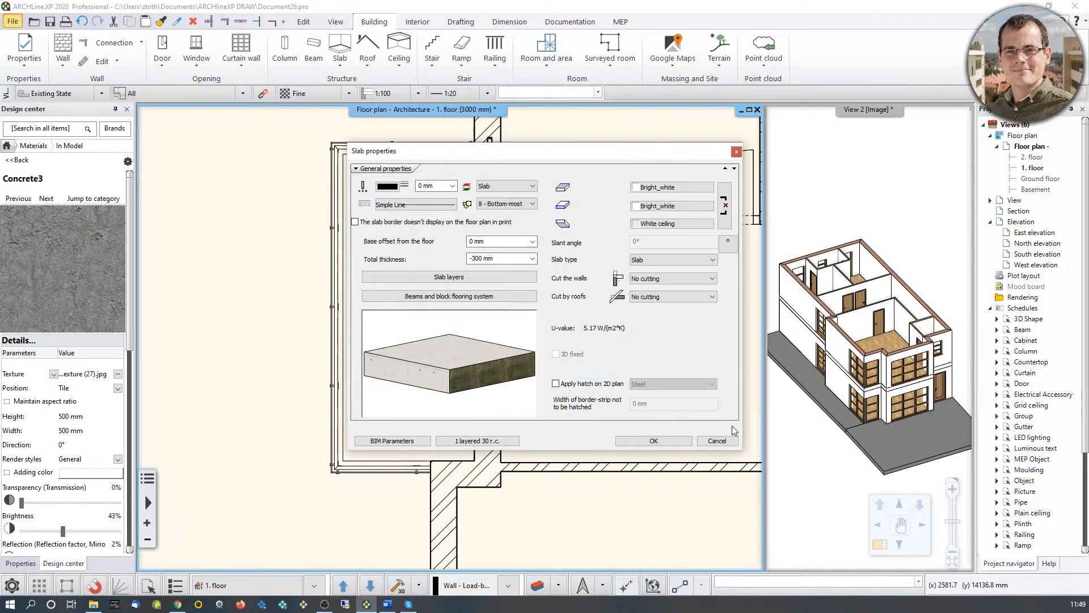
{"action": "left_click", "coordinate": [654, 441]}
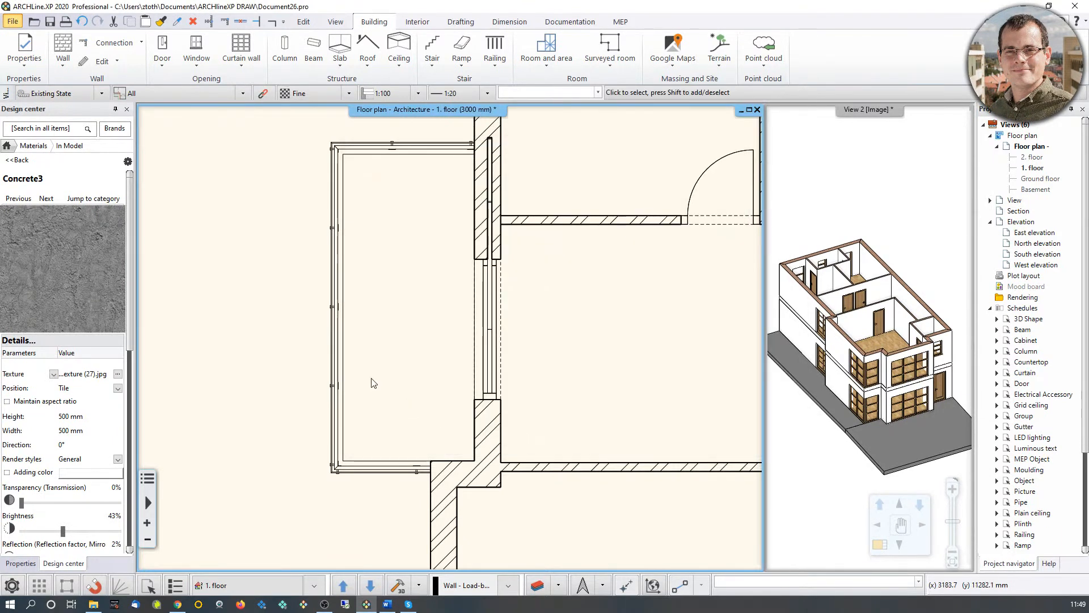
Step: Start a 1 layered 30 r.c. slab contour at the outer wall, tracing the side balcony's upper edge to its outer corner
{"action": "scroll", "coordinate": [369, 382], "scroll_direction": "up", "scroll_amount": 5}
{"action": "scroll", "coordinate": [451, 204], "scroll_direction": "up", "scroll_amount": 4}
{"action": "middle_click_drag", "start_coordinate": [517, 114], "coordinate": [528, 232]}
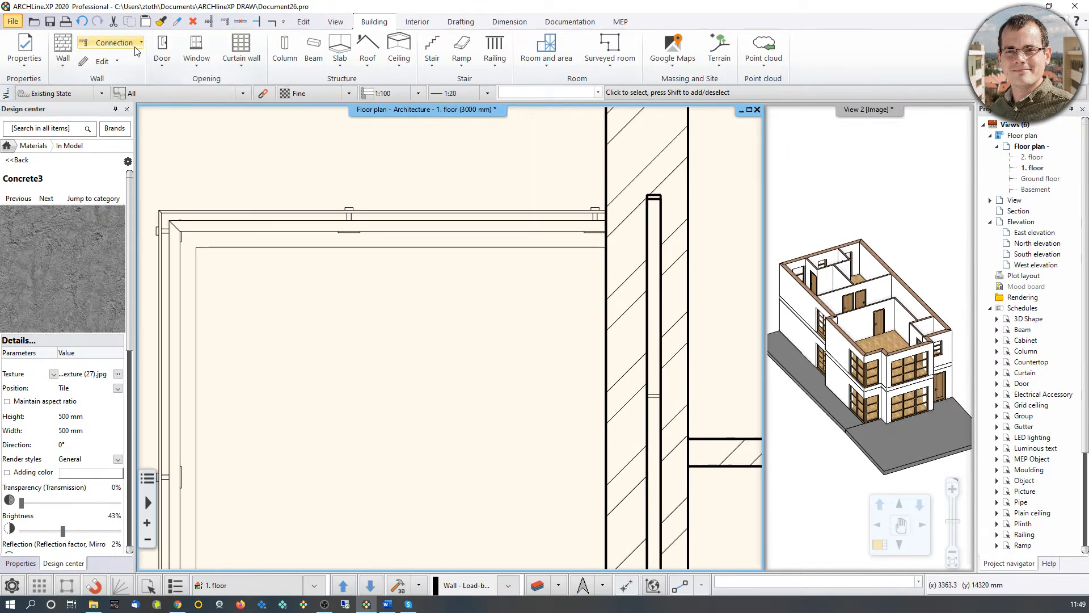
{"action": "left_click", "coordinate": [341, 65]}
{"action": "left_click", "coordinate": [362, 90]}
{"action": "scroll", "coordinate": [619, 226], "scroll_direction": "up", "scroll_amount": 3}
{"action": "middle_click_drag", "start_coordinate": [618, 227], "coordinate": [549, 240]}
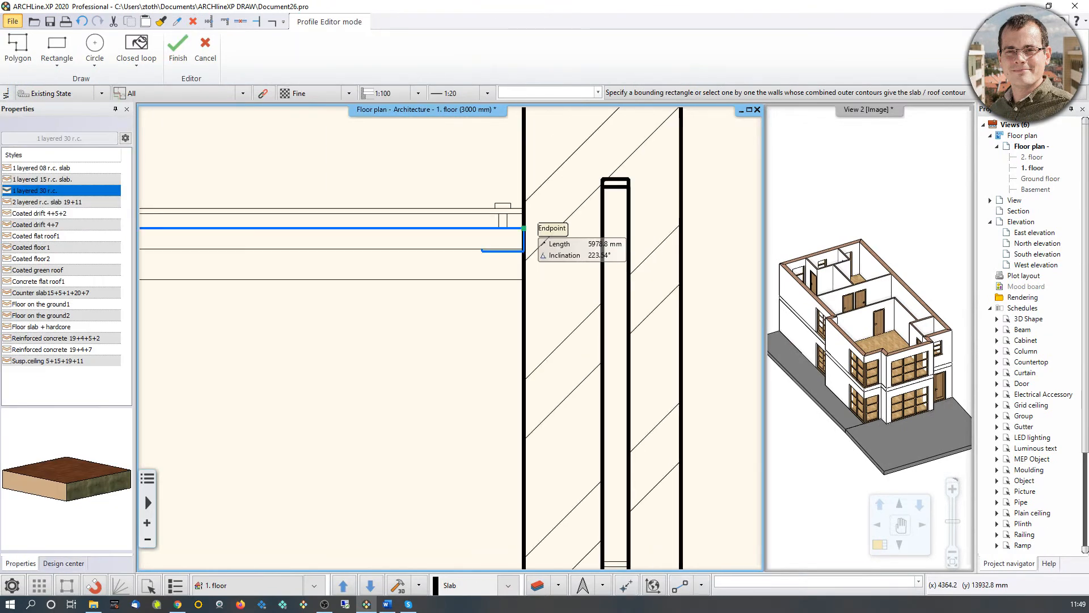
{"action": "left_click", "coordinate": [525, 229]}
{"action": "middle_click_drag", "start_coordinate": [193, 244], "coordinate": [580, 256]}
{"action": "middle_click_drag", "start_coordinate": [289, 266], "coordinate": [562, 270]}
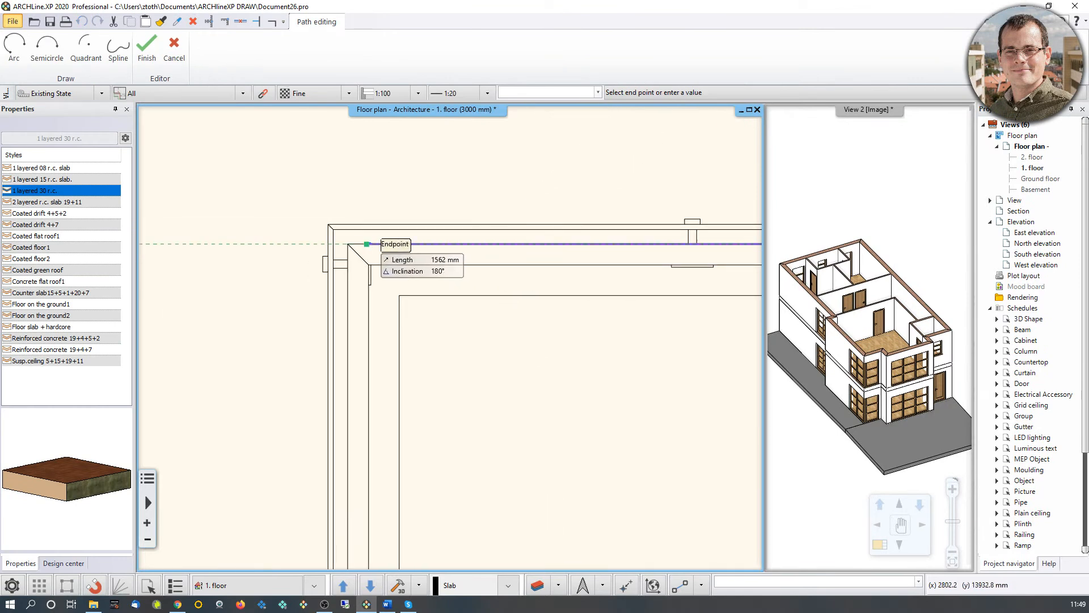
{"action": "left_click", "coordinate": [348, 245]}
Step: Trace the rest of the side balcony's contour along its outer and lower edges and the house wall corner to complete the slab
{"action": "scroll", "coordinate": [375, 421], "scroll_direction": "down", "scroll_amount": 2}
{"action": "middle_click_drag", "start_coordinate": [442, 490], "coordinate": [376, 145]}
{"action": "middle_click_drag", "start_coordinate": [352, 528], "coordinate": [376, 149]}
{"action": "scroll", "coordinate": [365, 335], "scroll_direction": "up", "scroll_amount": 2}
{"action": "middle_click_drag", "start_coordinate": [289, 533], "coordinate": [440, 387]}
{"action": "scroll", "coordinate": [431, 413], "scroll_direction": "up", "scroll_amount": 1}
{"action": "left_click", "coordinate": [413, 384]}
{"action": "middle_click_drag", "start_coordinate": [681, 390], "coordinate": [329, 433]}
{"action": "middle_click_drag", "start_coordinate": [589, 423], "coordinate": [396, 427]}
{"action": "left_click", "coordinate": [561, 405]}
{"action": "left_click", "coordinate": [562, 368]}
{"action": "middle_click_drag", "start_coordinate": [653, 371], "coordinate": [354, 390]}
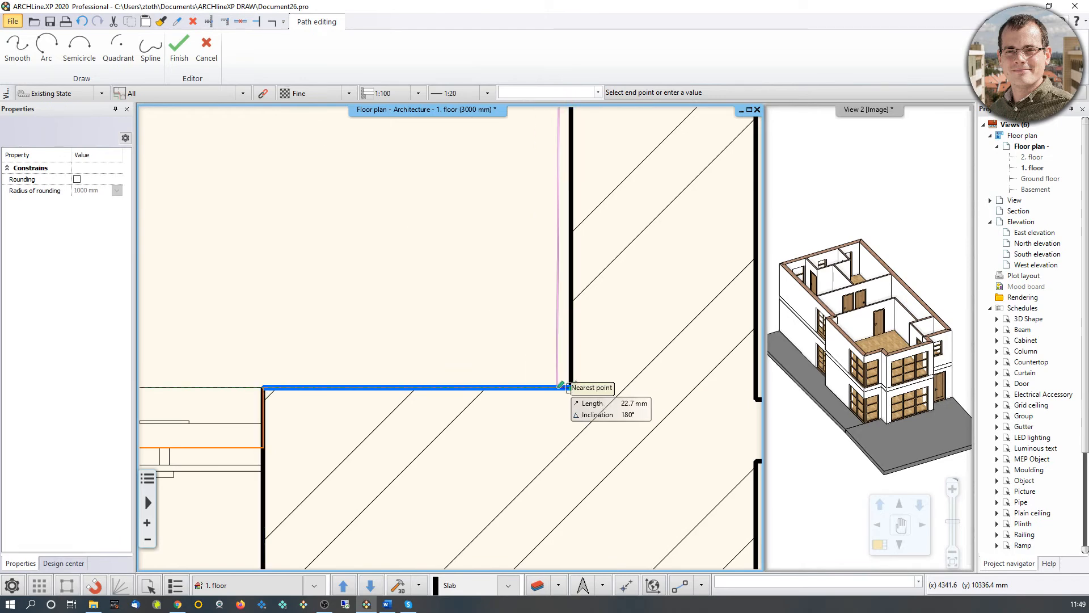
{"action": "left_click", "coordinate": [571, 388]}
Step: Inspect the side balcony slab and the front facade in the 3D view
{"action": "scroll", "coordinate": [897, 321], "scroll_direction": "up", "scroll_amount": 6}
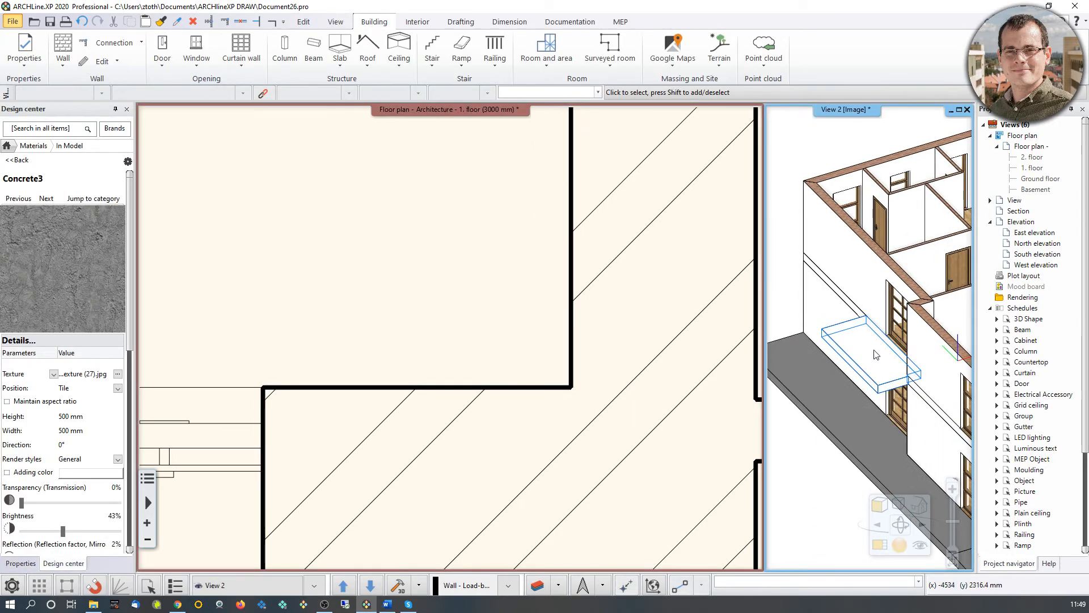
{"action": "middle_click_drag", "start_coordinate": [897, 321], "coordinate": [870, 345]}
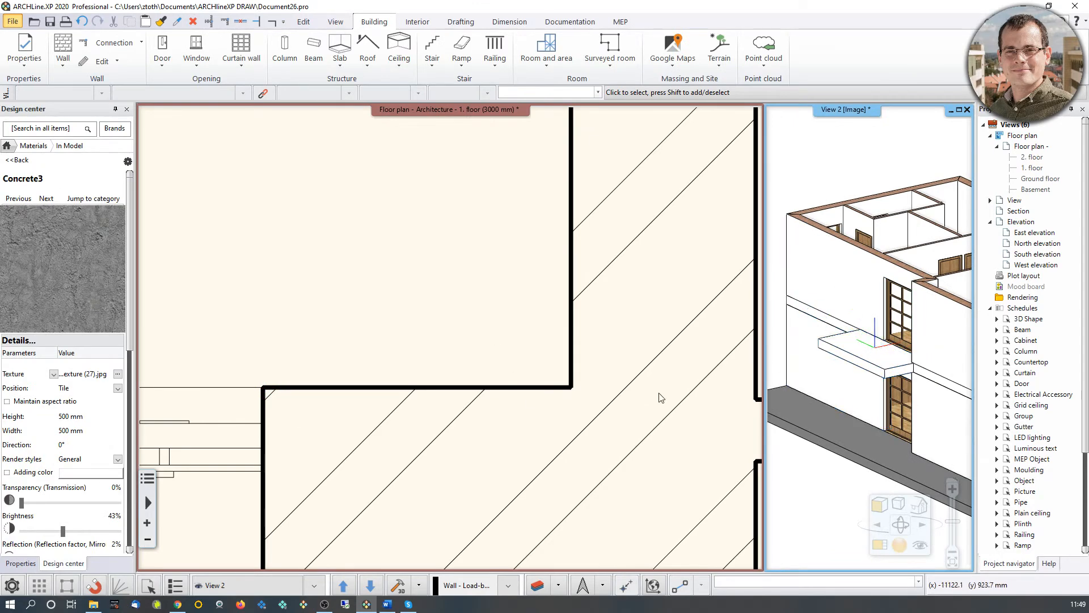
{"action": "middle_click_drag", "start_coordinate": [936, 348], "coordinate": [658, 286]}
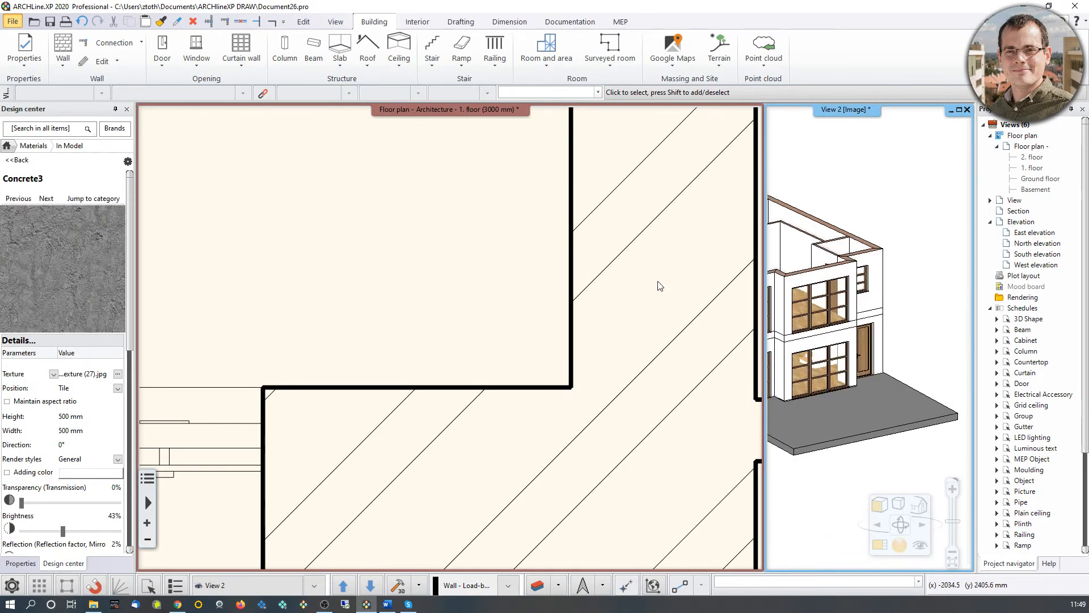
{"action": "scroll", "coordinate": [658, 286], "scroll_direction": "down", "scroll_amount": 3}
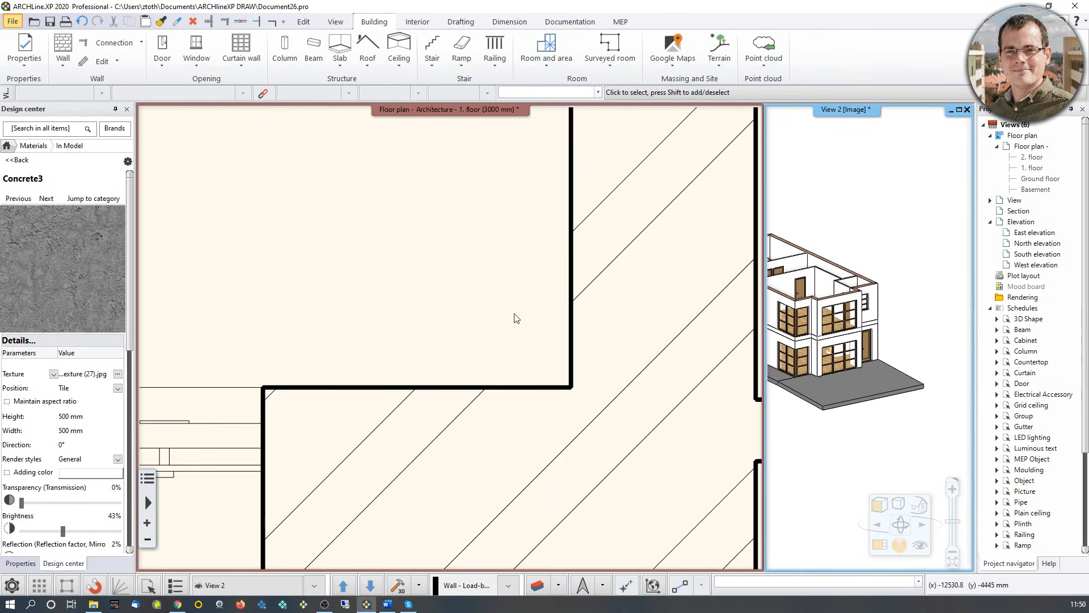
Step: Create a 1 layered 30 r.c. slab in Sketch mode along the front balcony's inner contour, from bay wall corner to bay wall corner
{"action": "scroll", "coordinate": [406, 334], "scroll_direction": "down", "scroll_amount": 5}
{"action": "scroll", "coordinate": [543, 463], "scroll_direction": "down", "scroll_amount": 2}
{"action": "scroll", "coordinate": [411, 312], "scroll_direction": "up", "scroll_amount": 6}
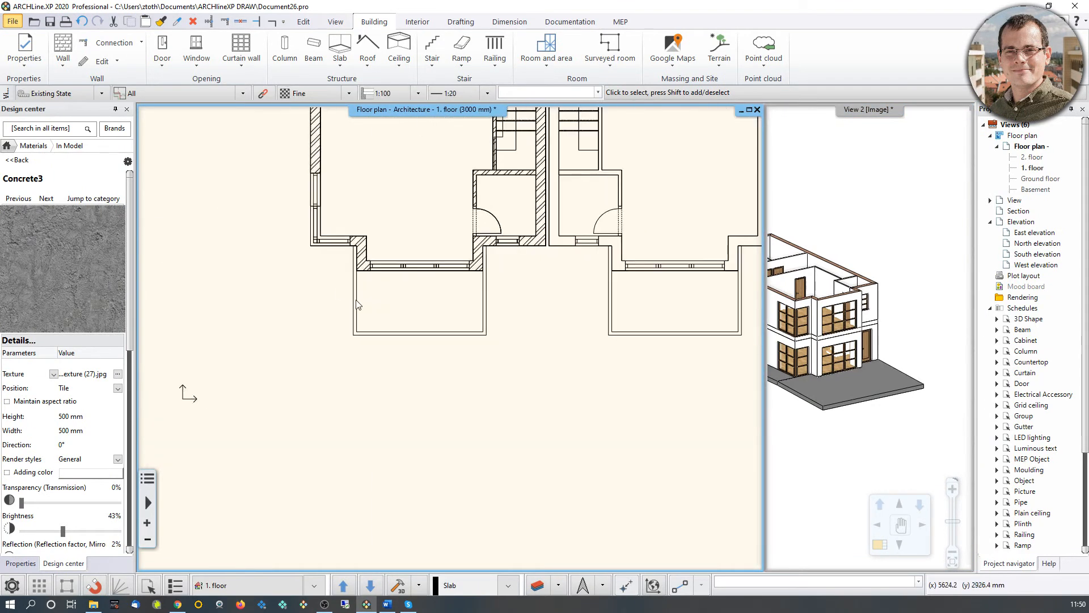
{"action": "middle_click_drag", "start_coordinate": [511, 299], "coordinate": [408, 298]}
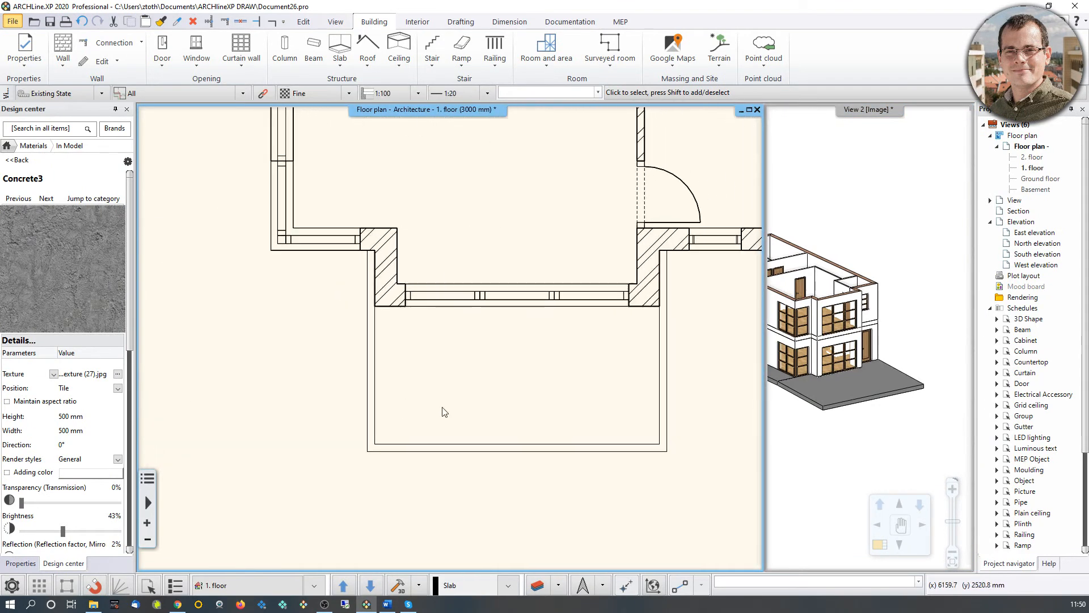
{"action": "left_click", "coordinate": [339, 64]}
{"action": "left_click", "coordinate": [397, 84]}
{"action": "scroll", "coordinate": [381, 244], "scroll_direction": "up", "scroll_amount": 3}
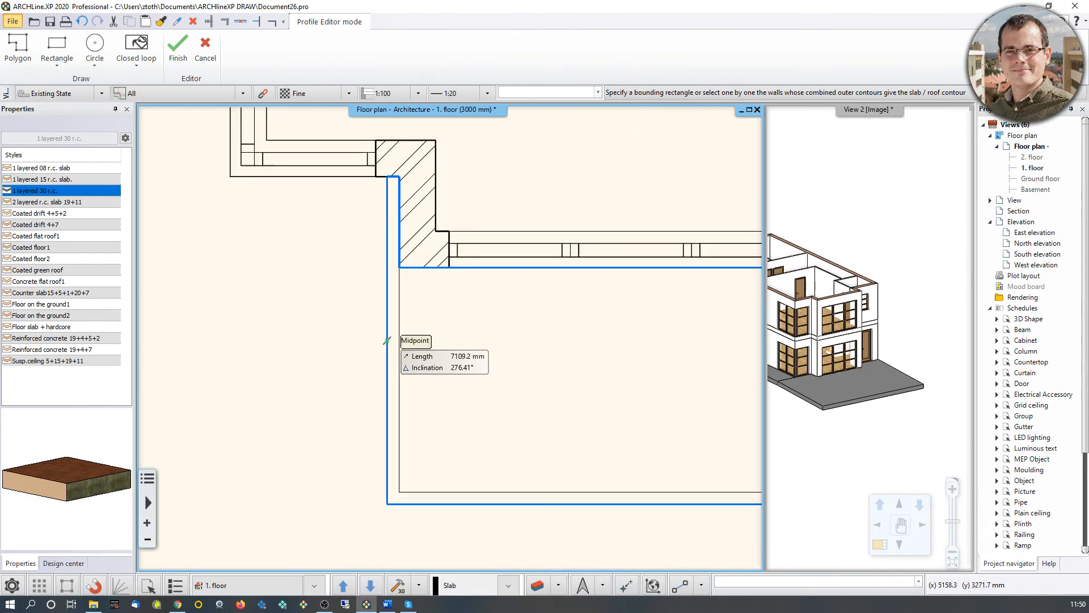
{"action": "left_click", "coordinate": [400, 267]}
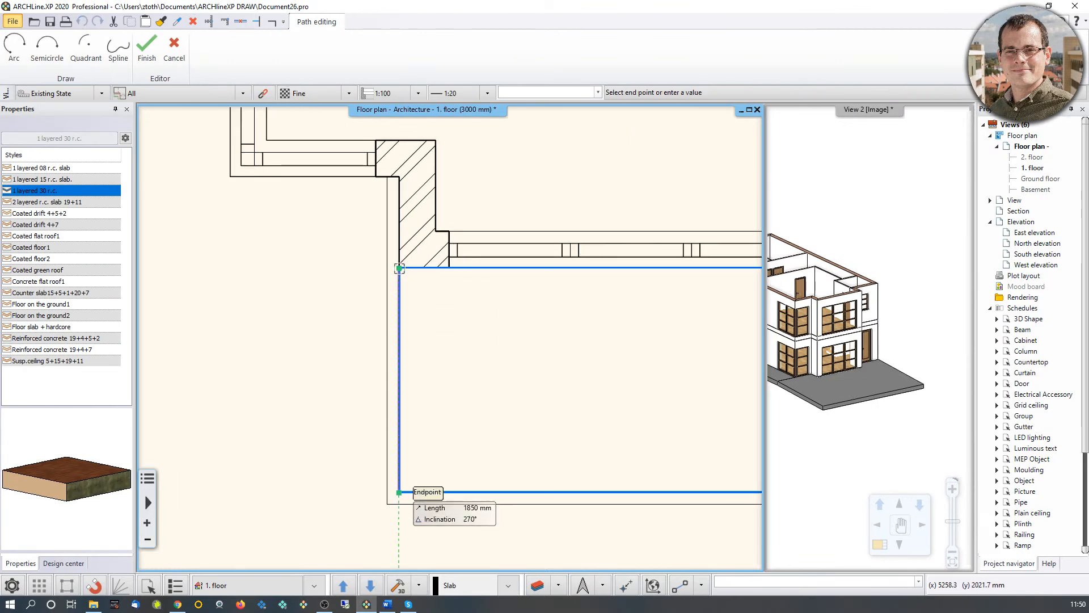
{"action": "left_click", "coordinate": [400, 492]}
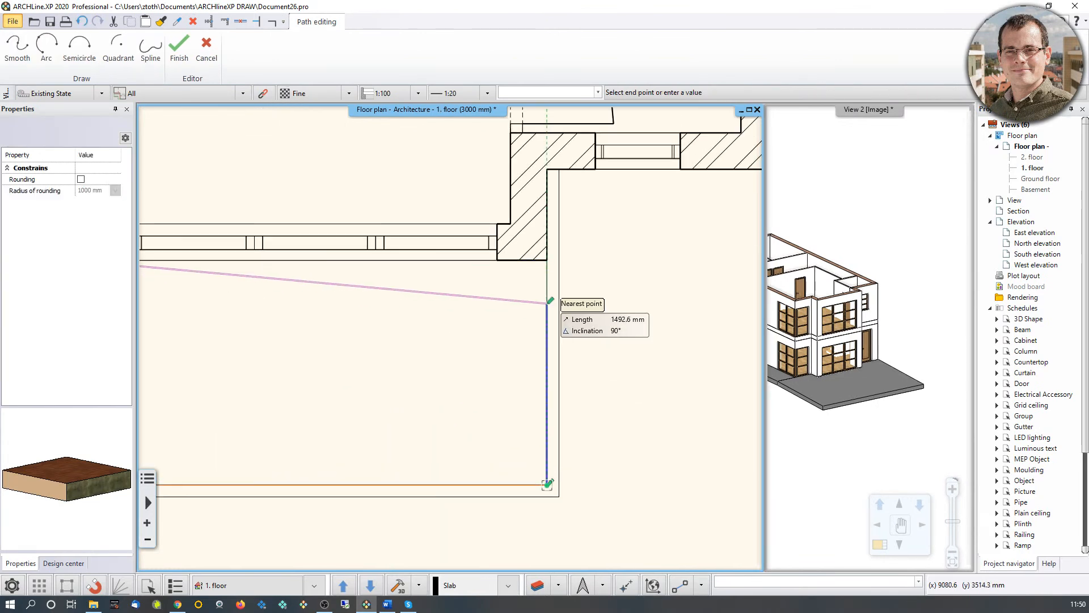
{"action": "left_click", "coordinate": [547, 260]}
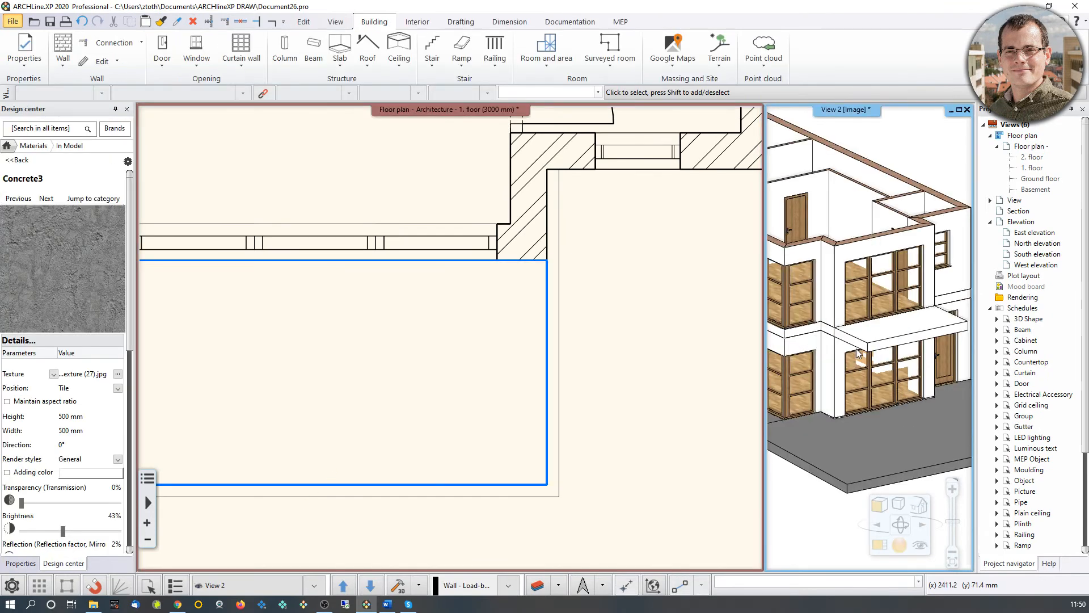
Step: Set the front balcony's inner slab height to -100 mm and its base elevation to -300 mm
{"action": "scroll", "coordinate": [857, 353], "scroll_direction": "up", "scroll_amount": 2}
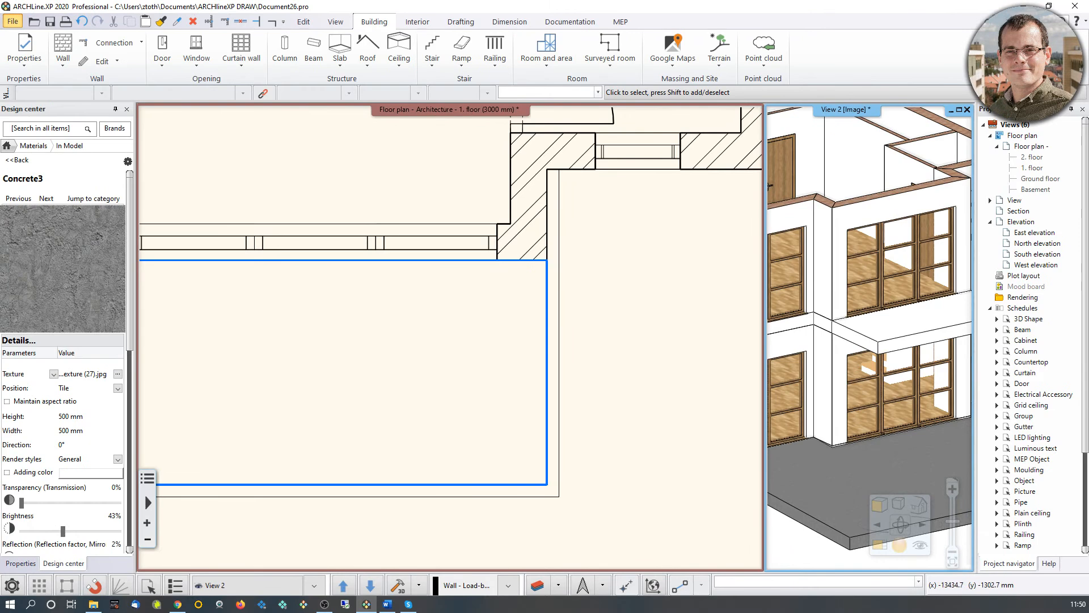
{"action": "left_click", "coordinate": [548, 360]}
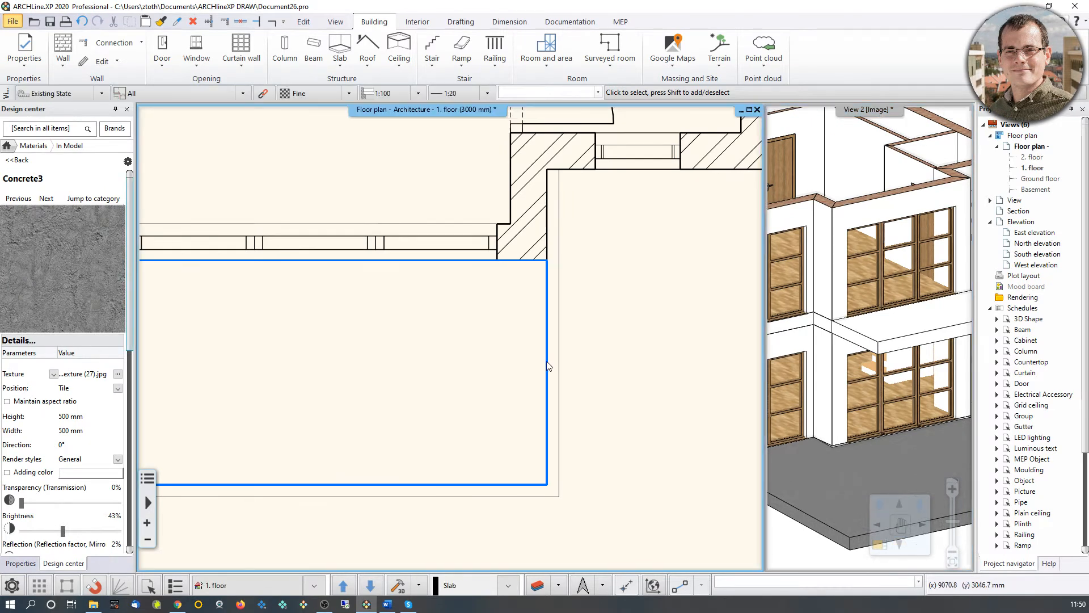
{"action": "left_click", "coordinate": [922, 332]}
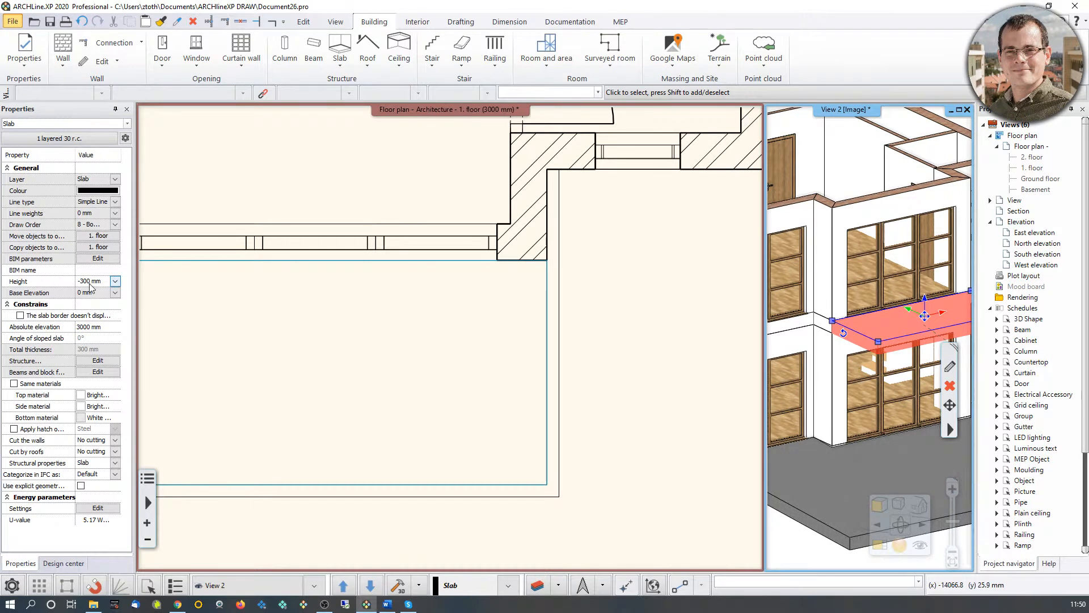
{"action": "left_click", "coordinate": [91, 282]}
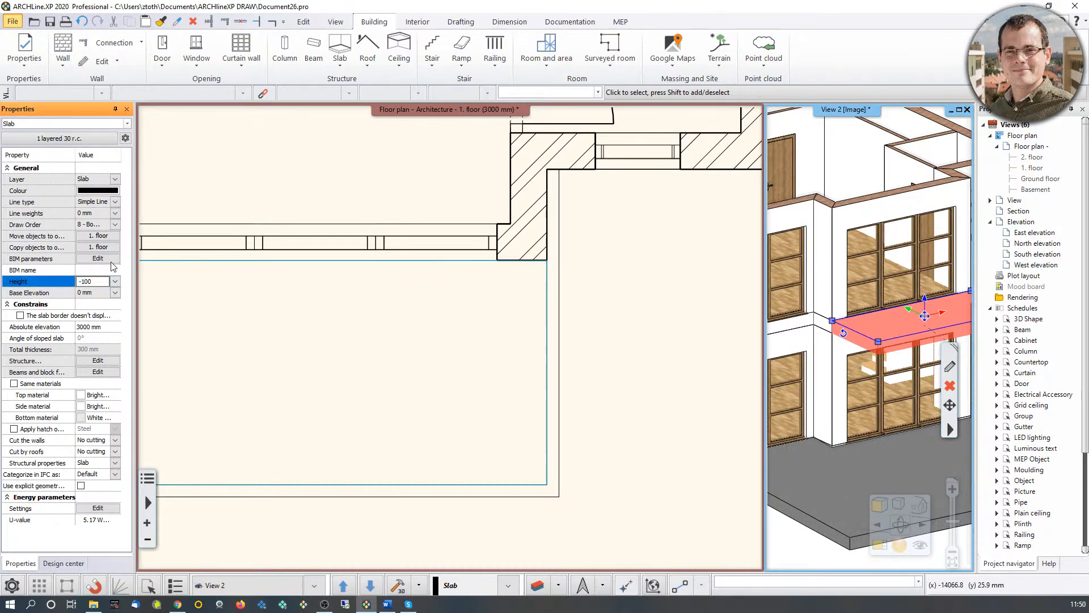
{"action": "left_click", "coordinate": [88, 293]}
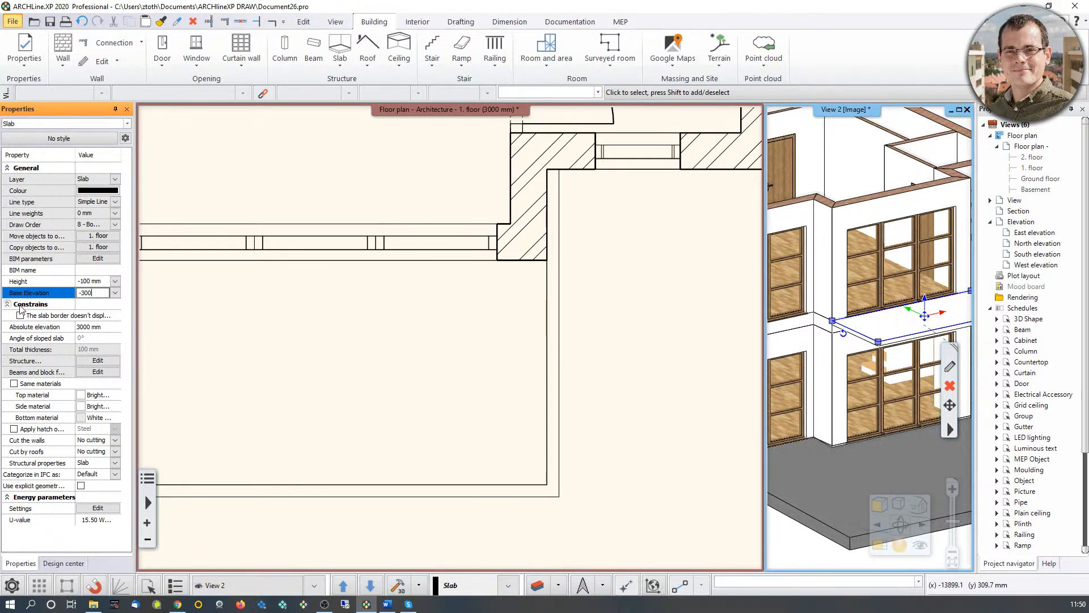
{"action": "key", "text": "Return"}
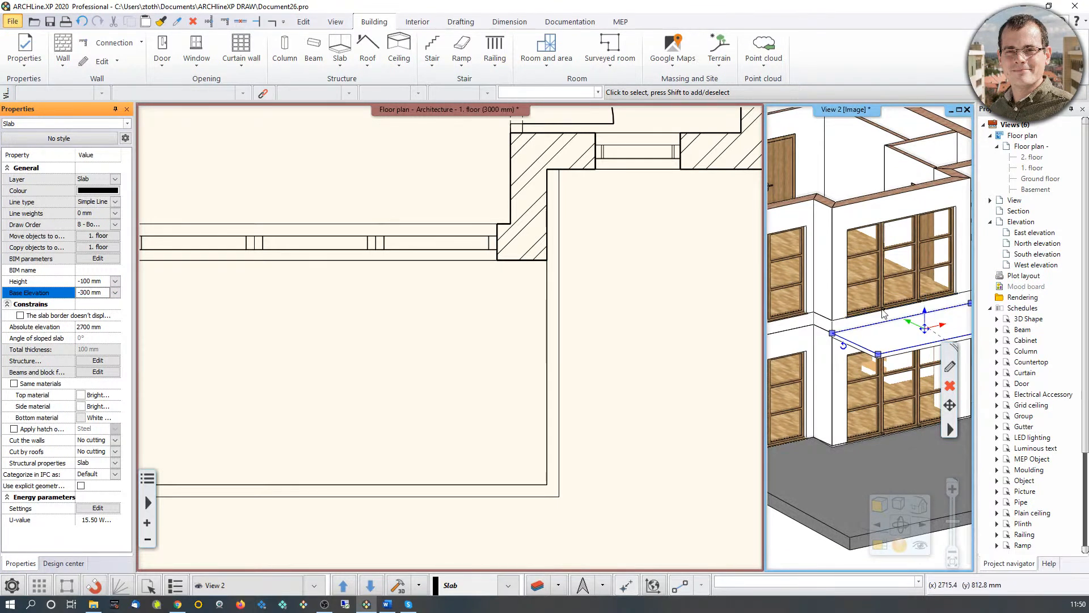
Step: Start a second 1 layered 30 r.c. slab in Sketch mode, tracing the front balcony's outer contour along both sides and the front edge
{"action": "left_click", "coordinate": [610, 362]}
{"action": "scroll", "coordinate": [610, 362], "scroll_direction": "down", "scroll_amount": 4}
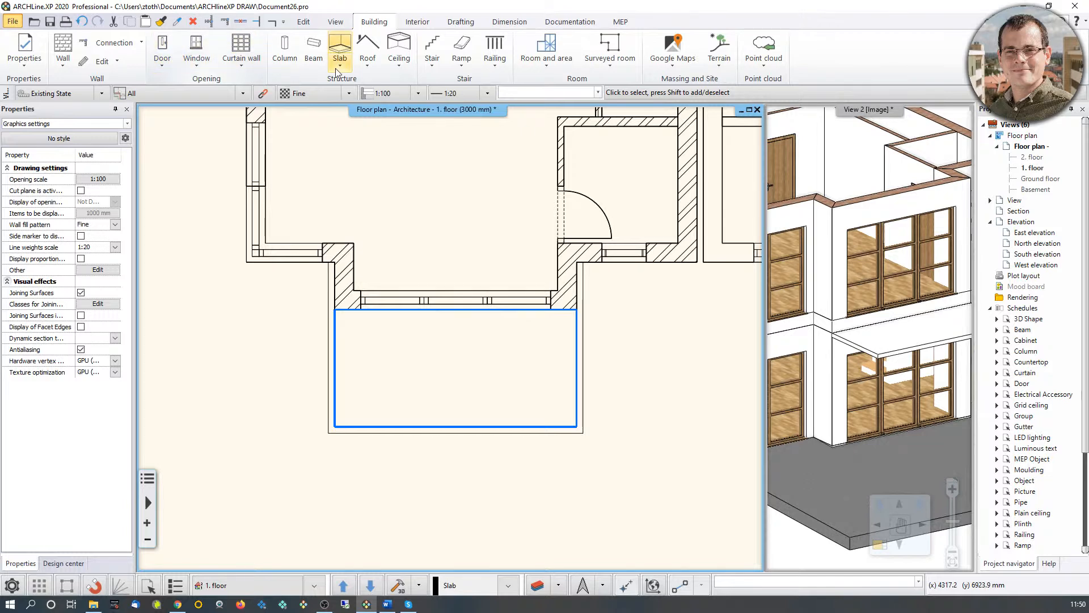
{"action": "right_click", "coordinate": [391, 426]}
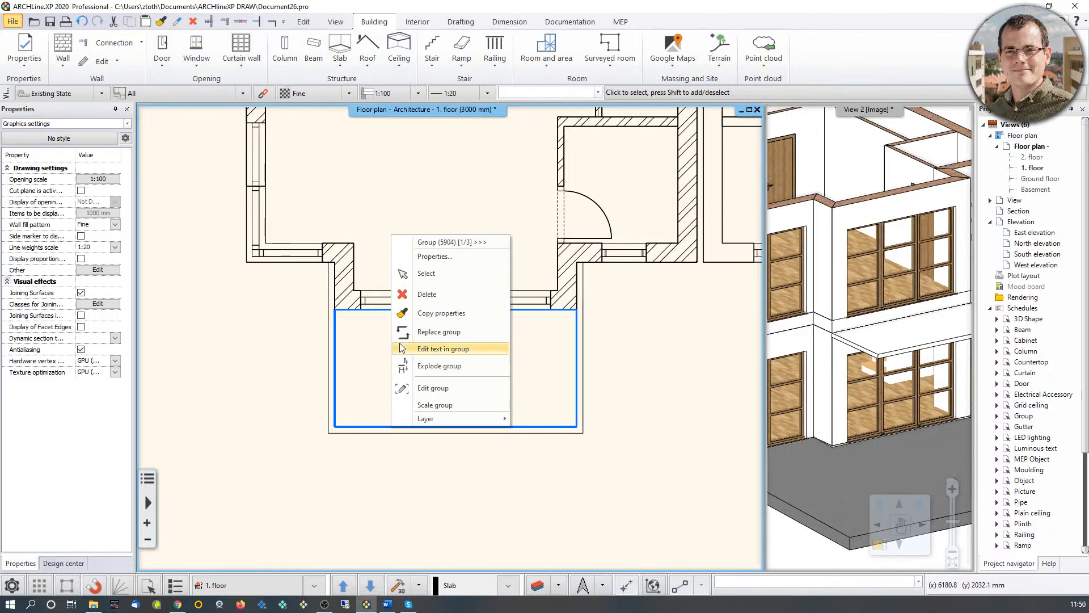
{"action": "middle_click_drag", "start_coordinate": [400, 348], "coordinate": [406, 368]}
{"action": "left_click", "coordinate": [340, 65]}
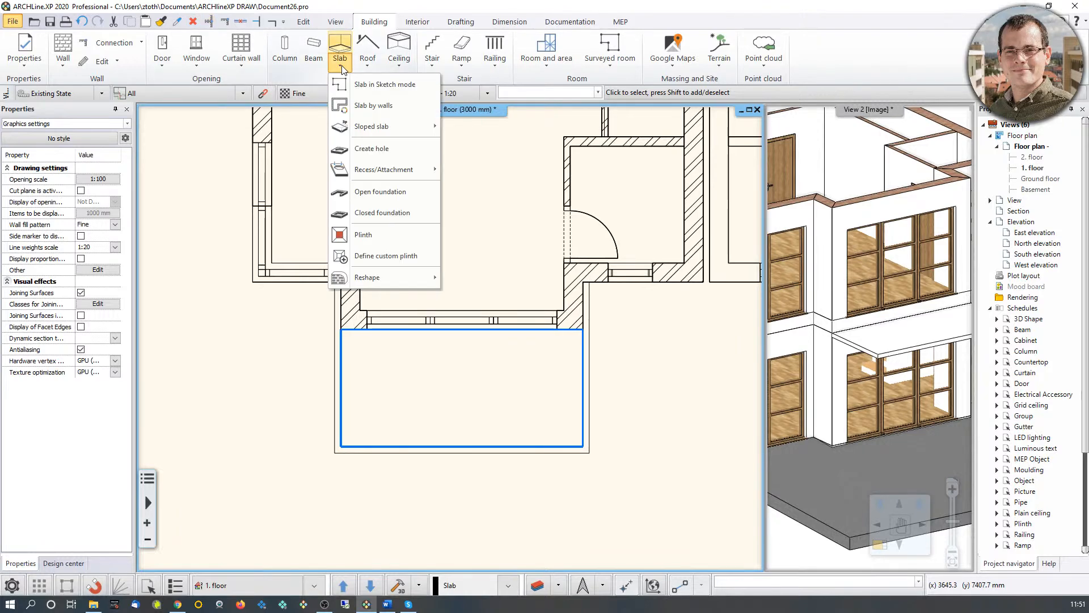
{"action": "left_click", "coordinate": [363, 83]}
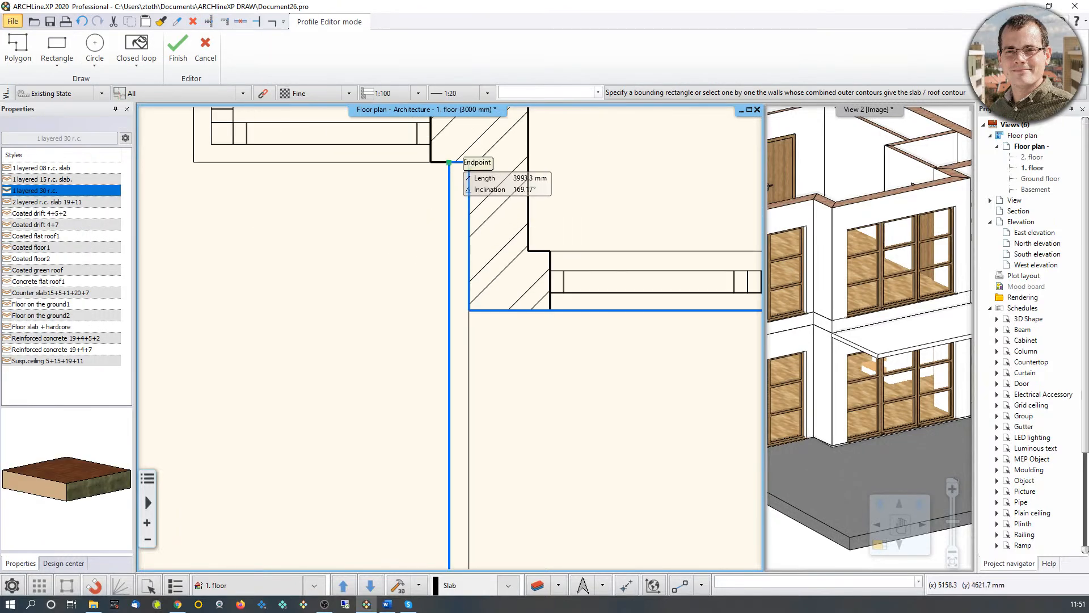
{"action": "left_click", "coordinate": [450, 163]}
{"action": "middle_click_drag", "start_coordinate": [427, 474], "coordinate": [266, 122]}
{"action": "left_click", "coordinate": [289, 335]}
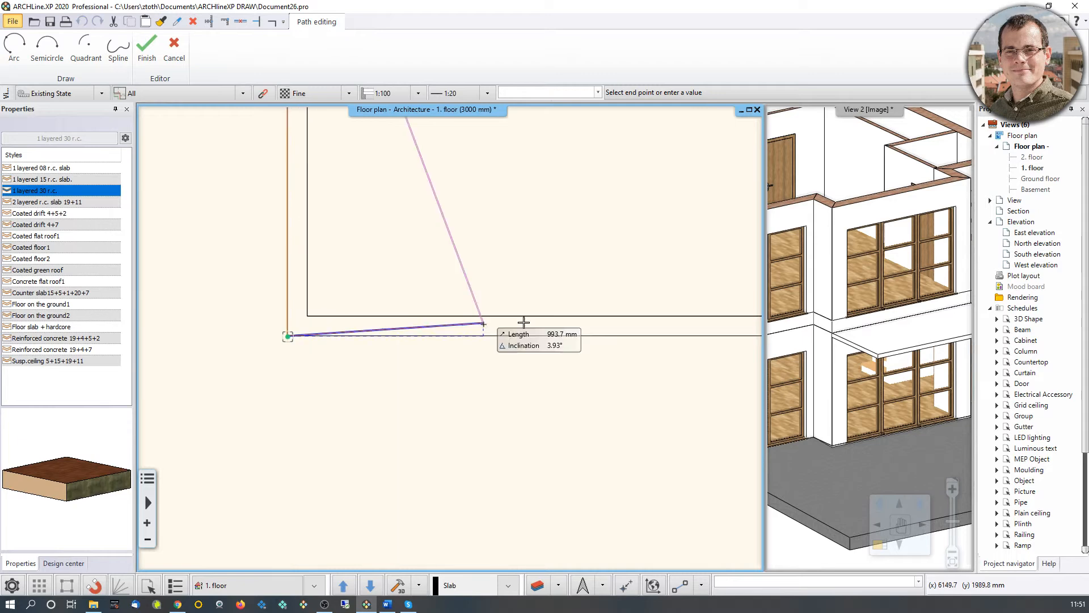
{"action": "scroll", "coordinate": [410, 321], "scroll_direction": "down", "scroll_amount": 3}
{"action": "left_click", "coordinate": [689, 337]}
{"action": "left_click", "coordinate": [689, 137]}
Step: Close the outer slab contour by tracing the bay's wall corners back to the starting side of the front balcony
{"action": "scroll", "coordinate": [375, 258], "scroll_direction": "up", "scroll_amount": 3}
{"action": "left_click", "coordinate": [325, 244]}
{"action": "left_click", "coordinate": [326, 391]}
{"action": "middle_click_drag", "start_coordinate": [220, 373], "coordinate": [612, 372]}
{"action": "middle_click_drag", "start_coordinate": [261, 375], "coordinate": [527, 376]}
{"action": "left_click", "coordinate": [243, 392]}
{"action": "left_click", "coordinate": [243, 244]}
{"action": "key", "text": "Return"}
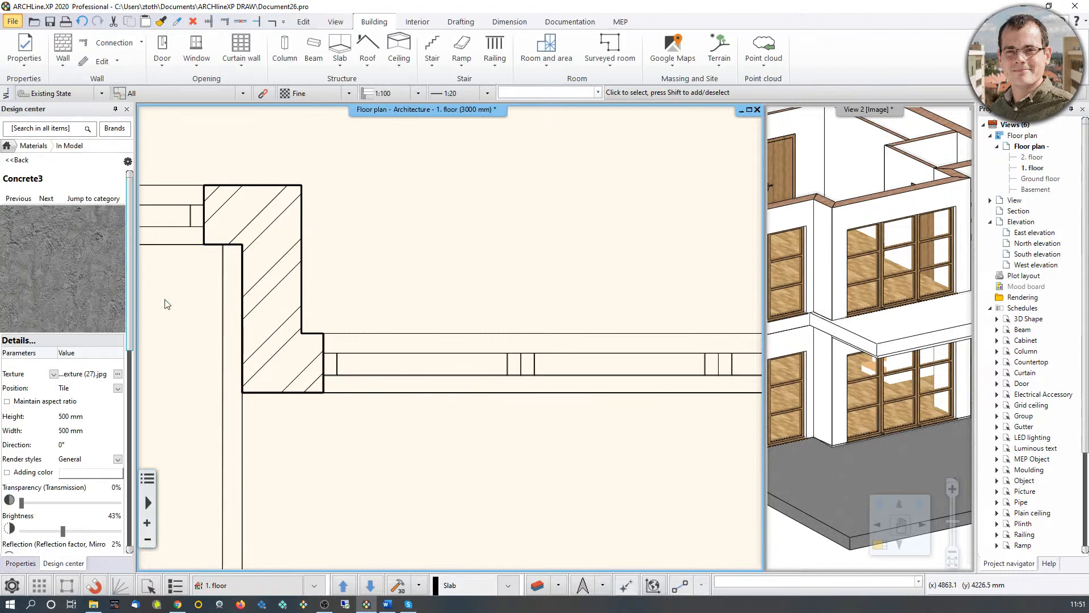
Step: Set the front balcony's outer slab height to -100 mm and its base elevation to -200 mm, and check it in 3D
{"action": "middle_click_drag", "start_coordinate": [907, 351], "coordinate": [882, 356]}
{"action": "left_click", "coordinate": [894, 329]}
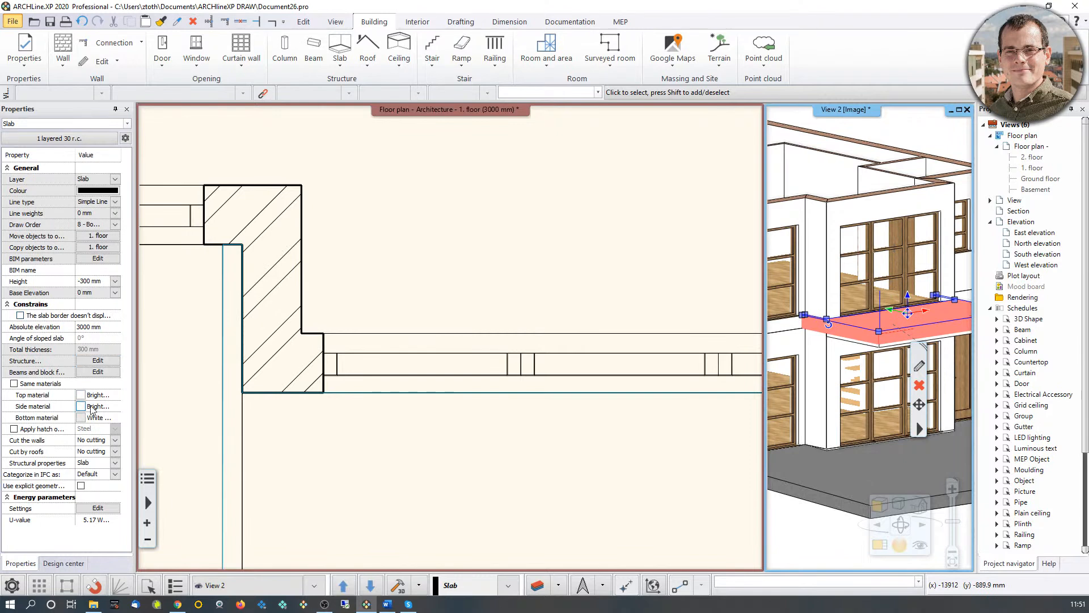
{"action": "left_click", "coordinate": [91, 282]}
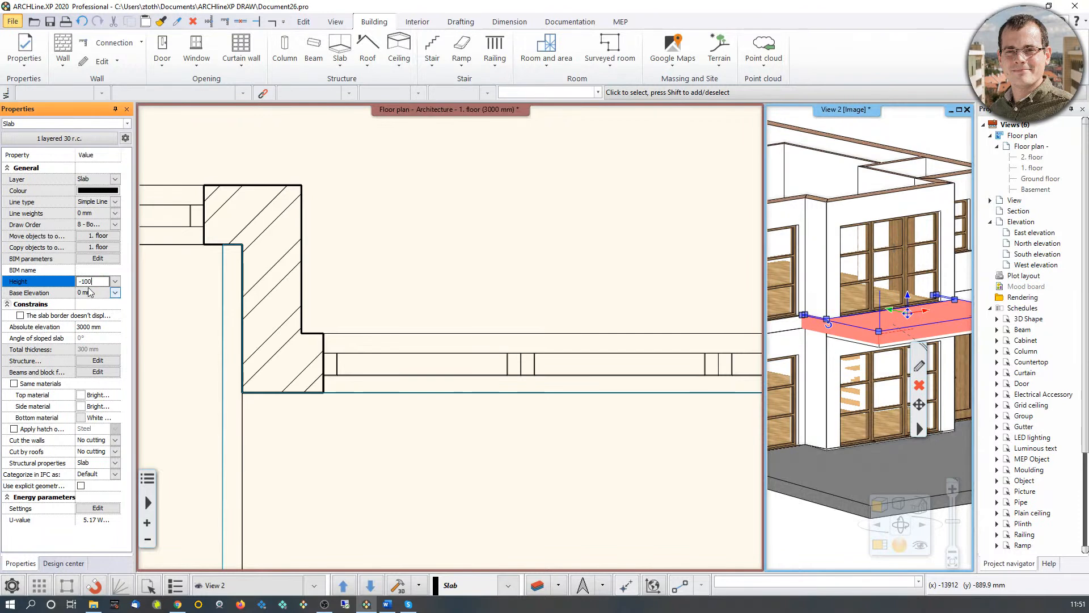
{"action": "type", "text": "-100"}
{"action": "key", "text": "Return"}
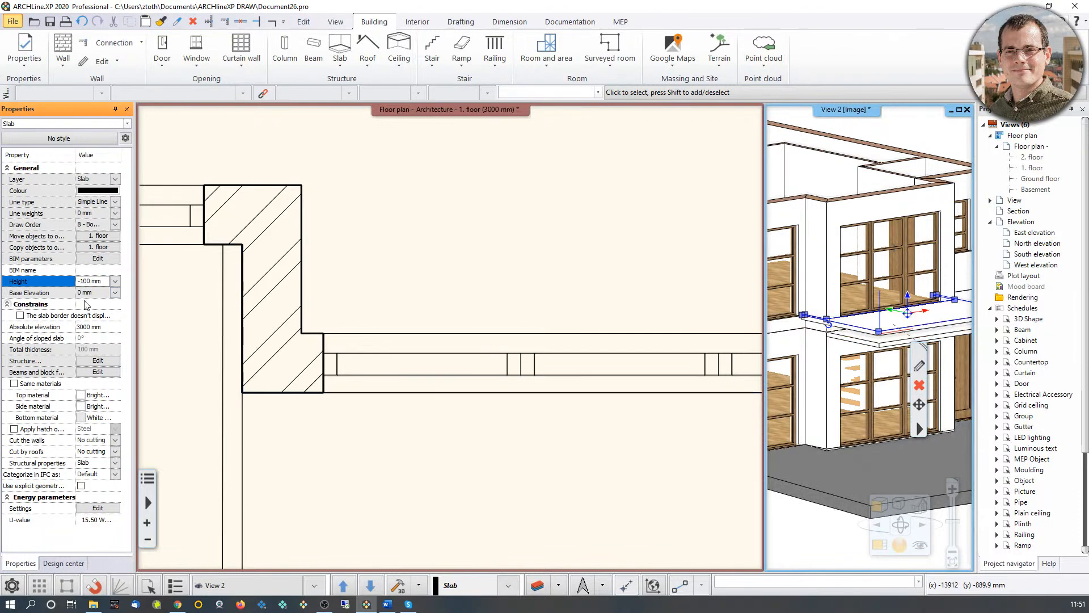
{"action": "left_click", "coordinate": [97, 292]}
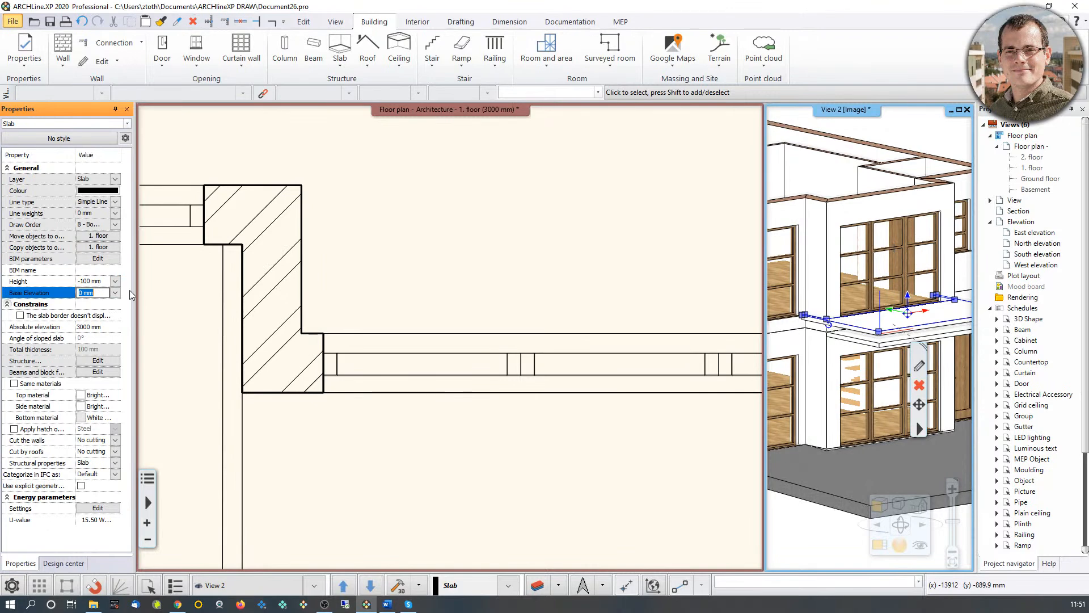
{"action": "type", "text": "-200"}
{"action": "key", "text": "Return"}
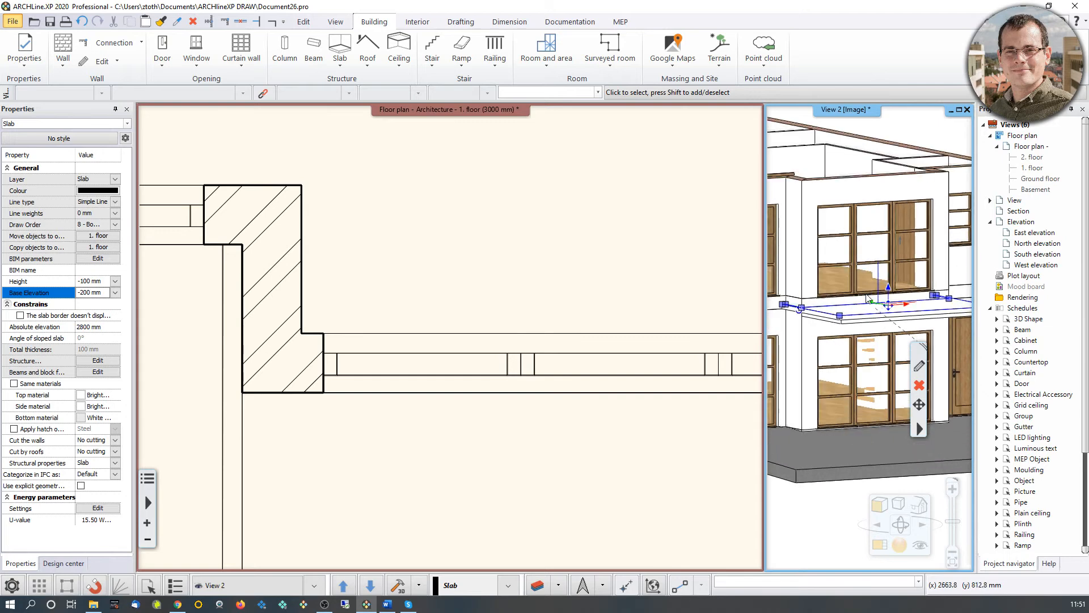
{"action": "scroll", "coordinate": [817, 310], "scroll_direction": "down", "scroll_amount": 5}
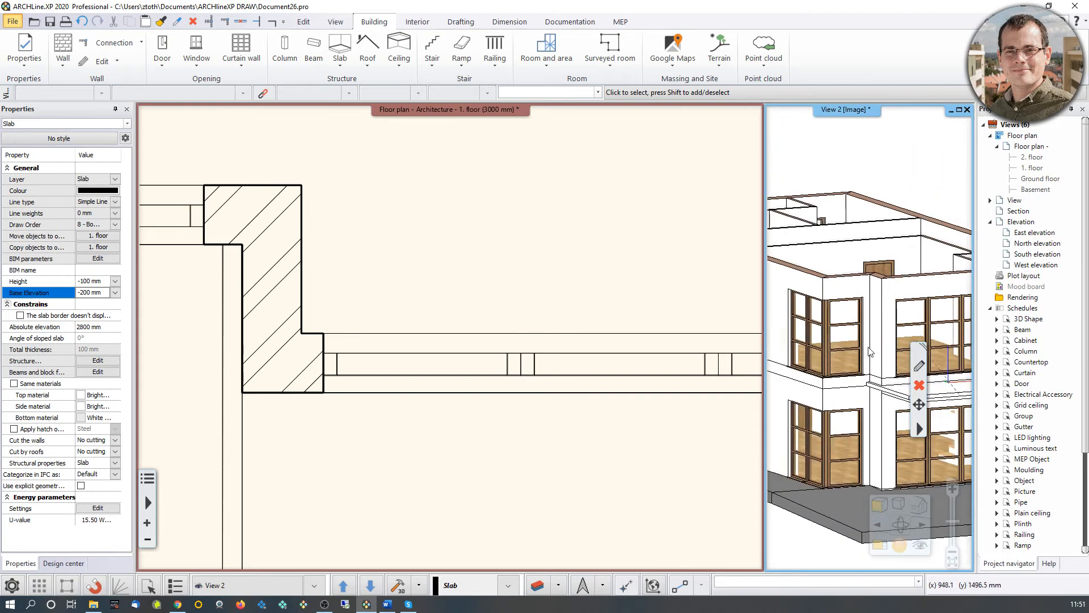
{"action": "scroll", "coordinate": [817, 309], "scroll_direction": "up", "scroll_amount": 5}
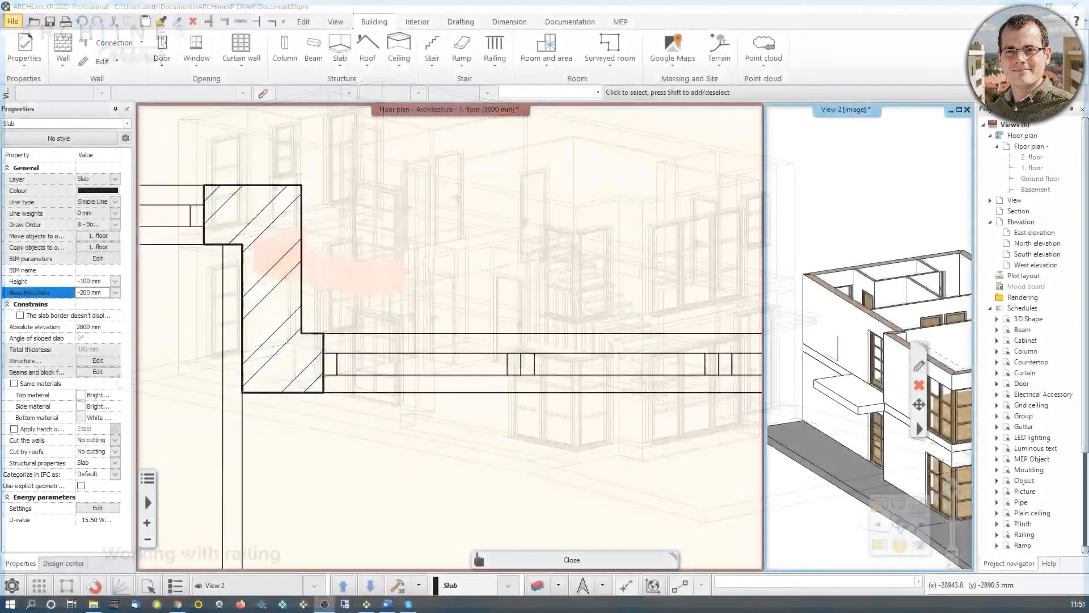
Step: Start a railing for the side balcony on the 1. floor plan with the Metal railings with glass style
{"action": "left_click", "coordinate": [488, 414]}
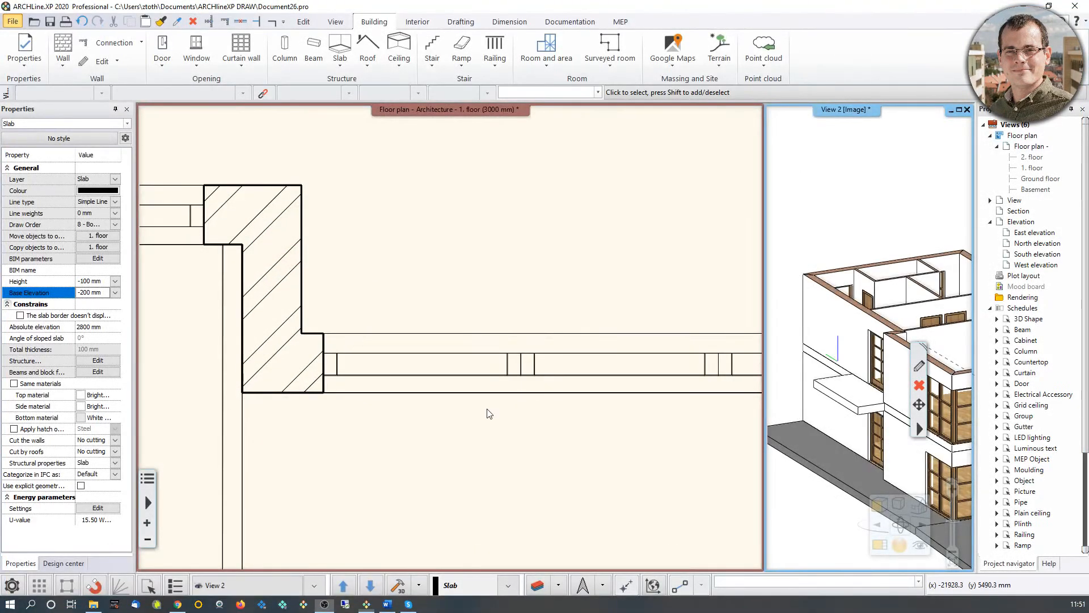
{"action": "scroll", "coordinate": [379, 288], "scroll_direction": "down", "scroll_amount": 5}
{"action": "middle_click_drag", "start_coordinate": [409, 192], "coordinate": [386, 387]}
{"action": "scroll", "coordinate": [384, 387], "scroll_direction": "up", "scroll_amount": 4}
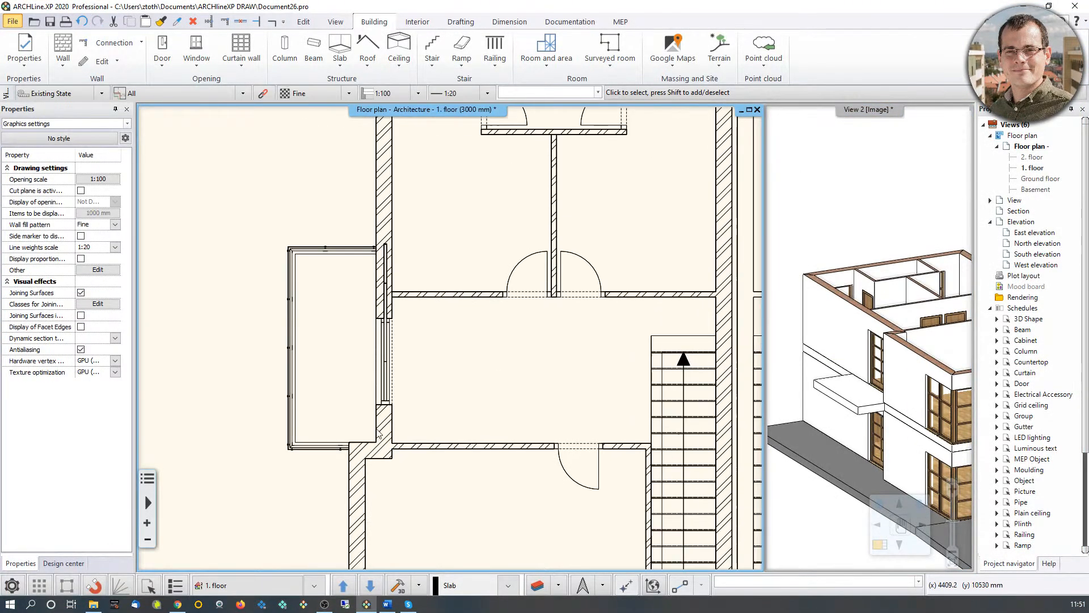
{"action": "left_click", "coordinate": [494, 51]}
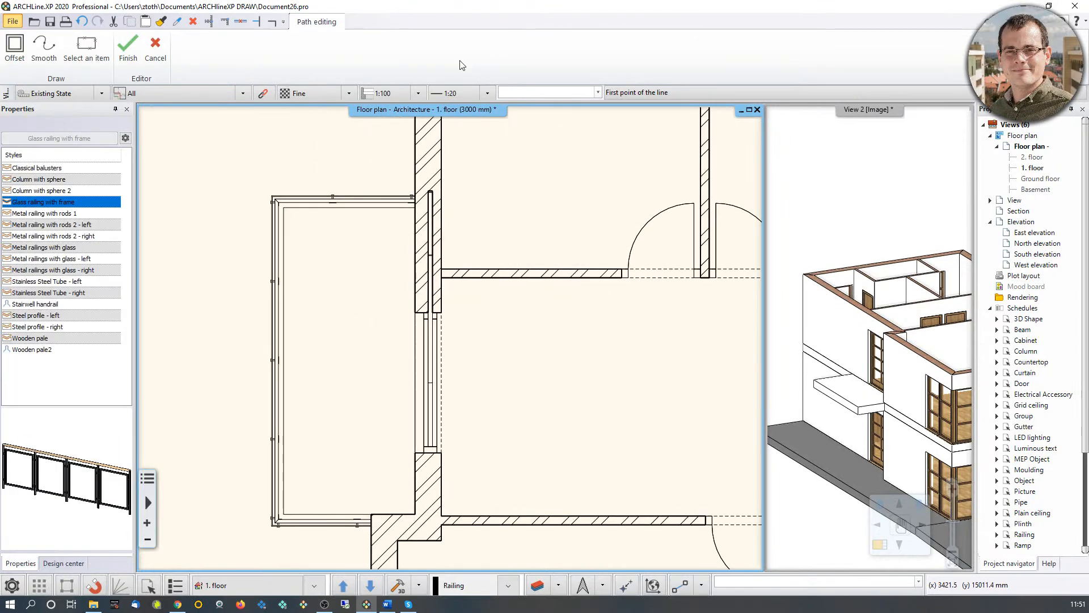
{"action": "left_click", "coordinate": [51, 283]}
{"action": "left_click", "coordinate": [49, 272]}
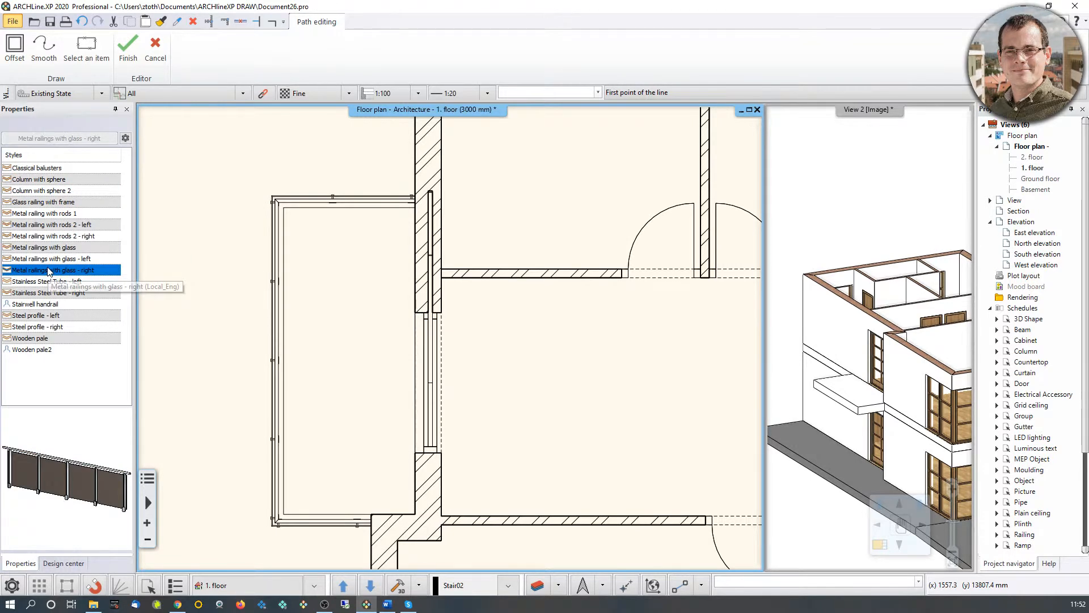
{"action": "left_click", "coordinate": [50, 238]}
{"action": "left_click", "coordinate": [59, 250]}
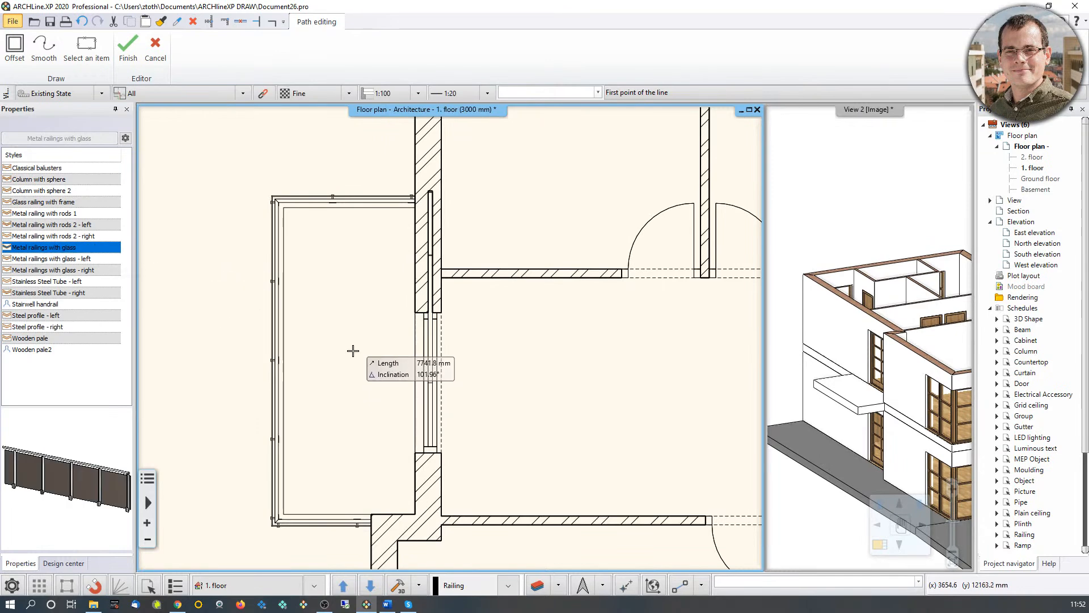
Step: Draw the railing path along the side balcony's three open sides, from the house wall around both outer corners back to the wall
{"action": "scroll", "coordinate": [353, 354], "scroll_direction": "up", "scroll_amount": 5}
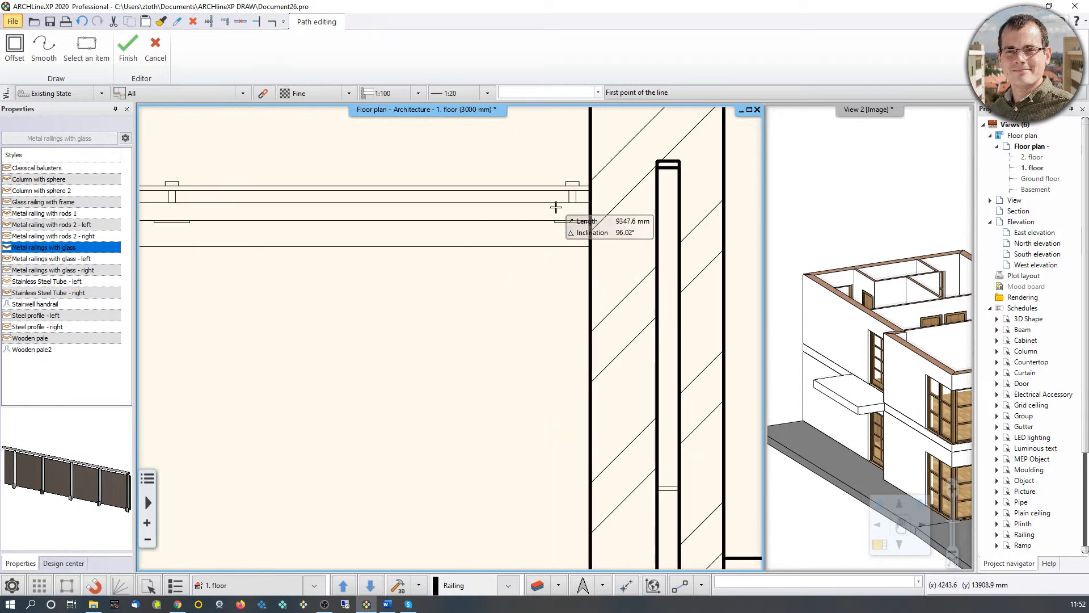
{"action": "left_click", "coordinate": [590, 203]}
{"action": "middle_click_drag", "start_coordinate": [256, 246], "coordinate": [612, 256]}
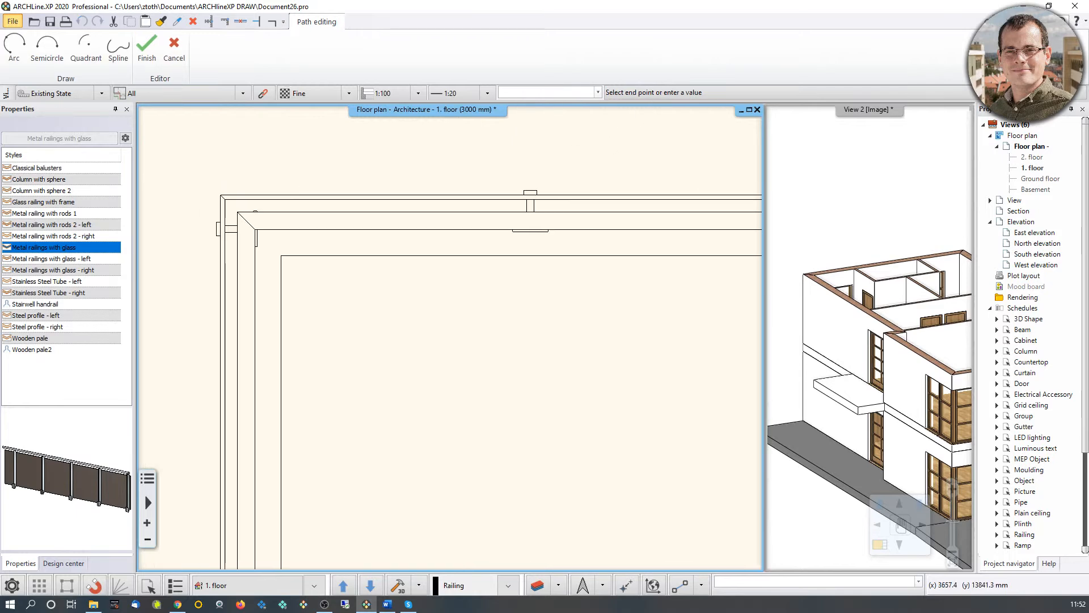
{"action": "left_click", "coordinate": [234, 211]}
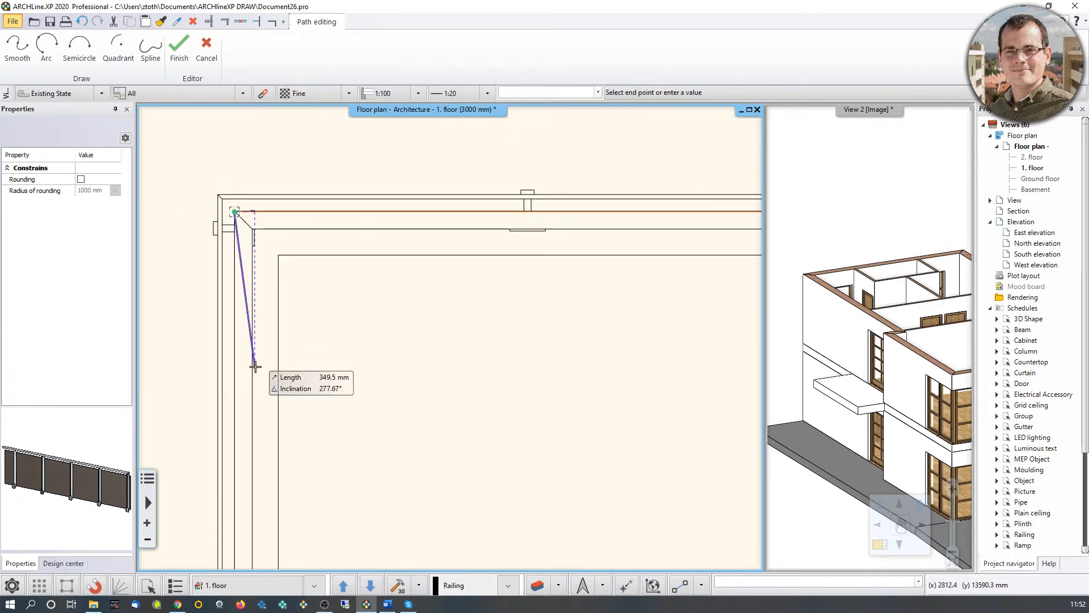
{"action": "middle_click_drag", "start_coordinate": [255, 361], "coordinate": [277, 38]}
{"action": "scroll", "coordinate": [418, 330], "scroll_direction": "down", "scroll_amount": 1}
{"action": "middle_click_drag", "start_coordinate": [440, 540], "coordinate": [329, 91]}
{"action": "scroll", "coordinate": [283, 469], "scroll_direction": "up", "scroll_amount": 1}
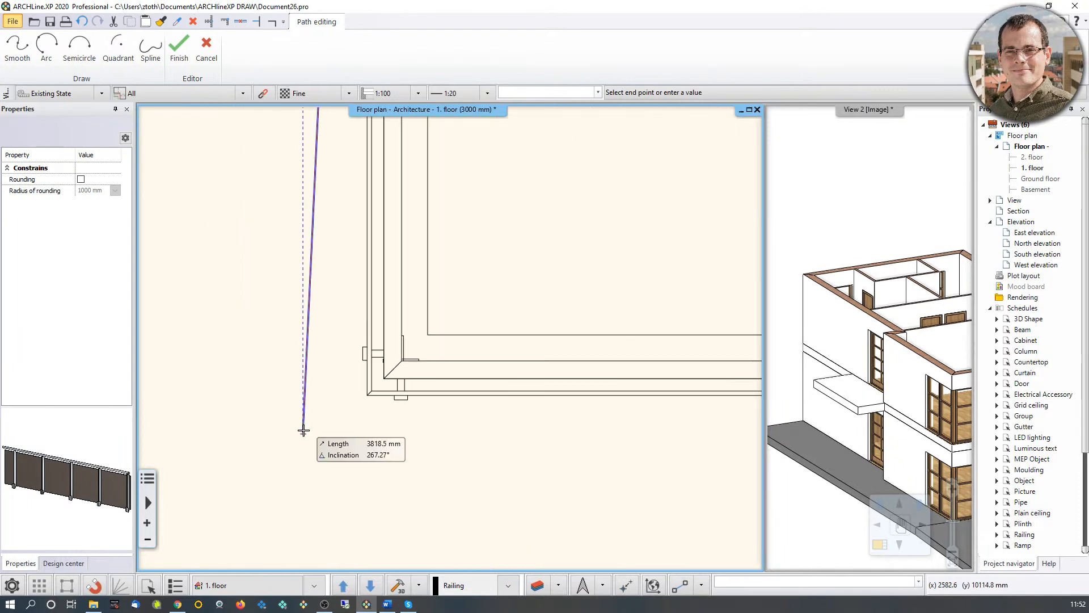
{"action": "left_click", "coordinate": [384, 379]}
{"action": "middle_click_drag", "start_coordinate": [720, 379], "coordinate": [297, 396]}
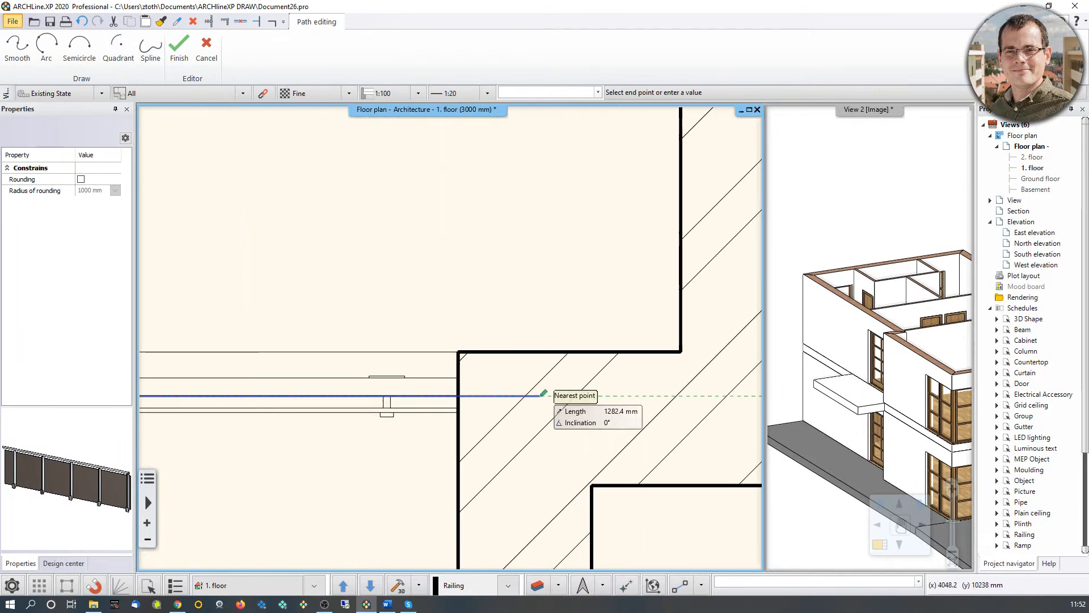
{"action": "left_click", "coordinate": [458, 396]}
{"action": "key", "text": "Return"}
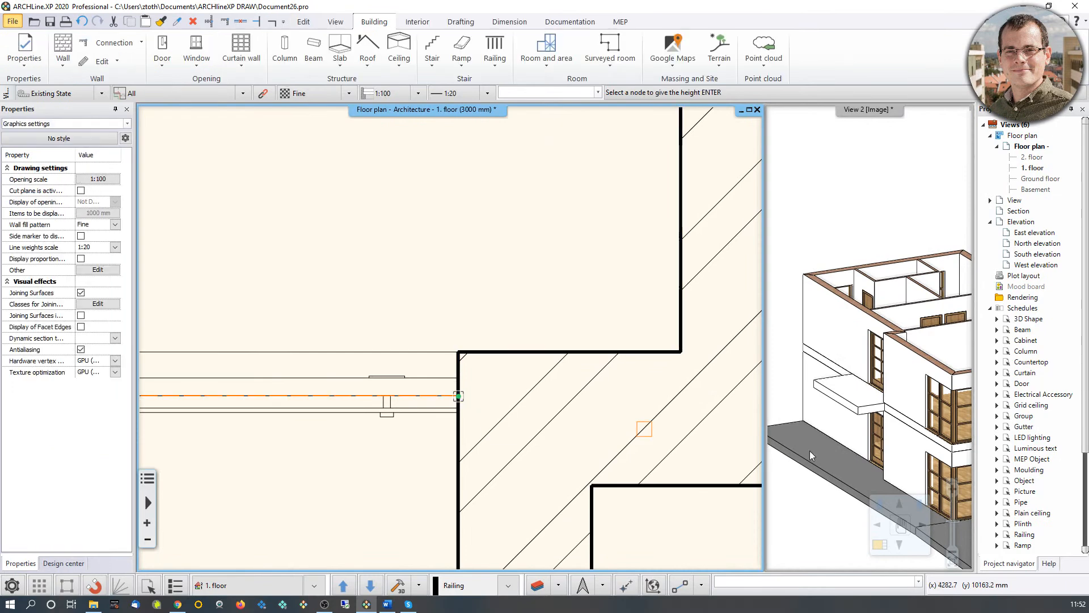
{"action": "key", "text": "Return"}
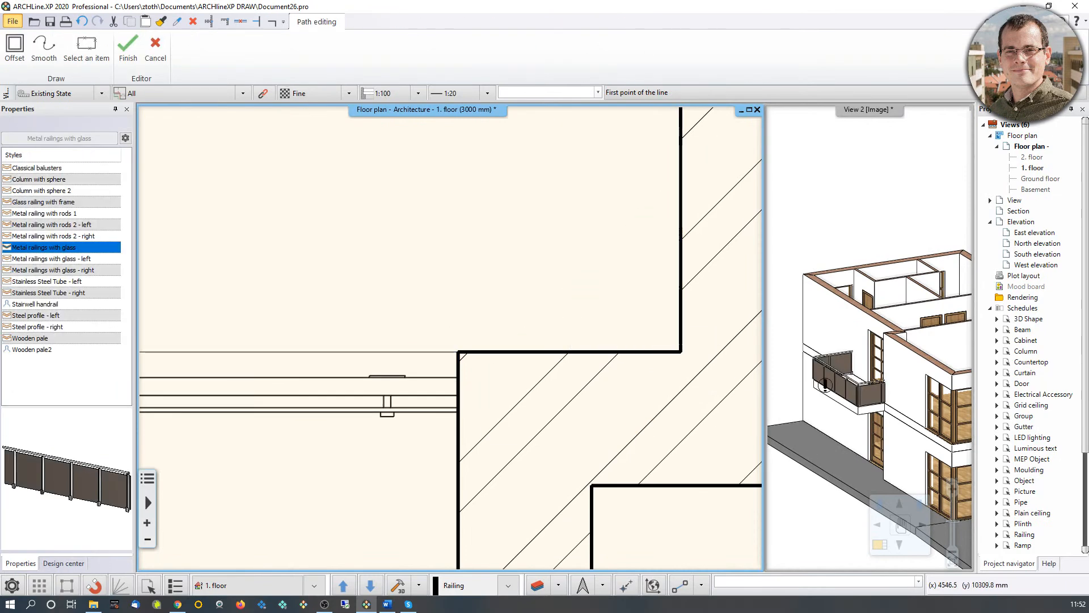
{"action": "key", "text": "Escape"}
Step: Move the side balcony's railing down 100 mm along the vertical axis in the 3D view
{"action": "scroll", "coordinate": [897, 392], "scroll_direction": "up", "scroll_amount": 3}
{"action": "left_click", "coordinate": [868, 399]}
{"action": "scroll", "coordinate": [877, 397], "scroll_direction": "up", "scroll_amount": 4}
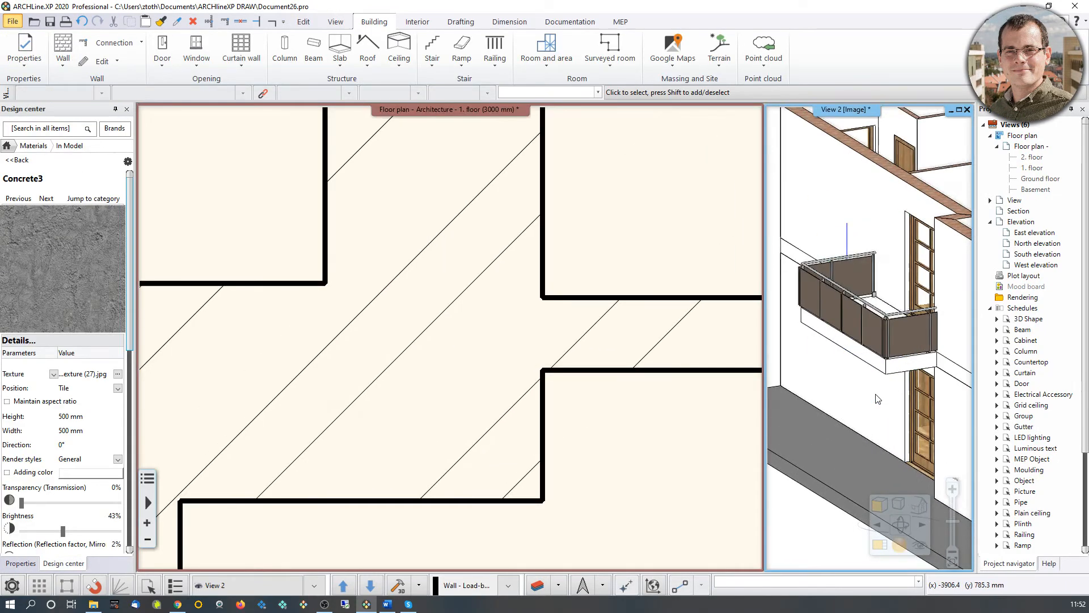
{"action": "scroll", "coordinate": [879, 400], "scroll_direction": "up", "scroll_amount": 3}
{"action": "scroll", "coordinate": [877, 315], "scroll_direction": "down", "scroll_amount": 1}
{"action": "scroll", "coordinate": [860, 299], "scroll_direction": "down", "scroll_amount": 2}
{"action": "scroll", "coordinate": [890, 355], "scroll_direction": "up", "scroll_amount": 4}
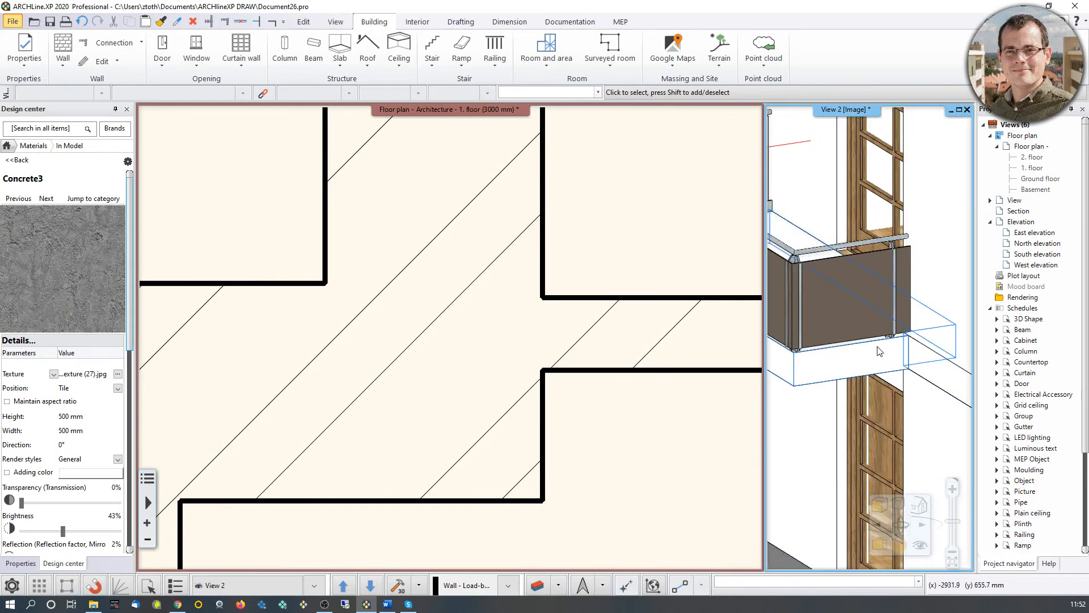
{"action": "scroll", "coordinate": [925, 379], "scroll_direction": "down", "scroll_amount": 3}
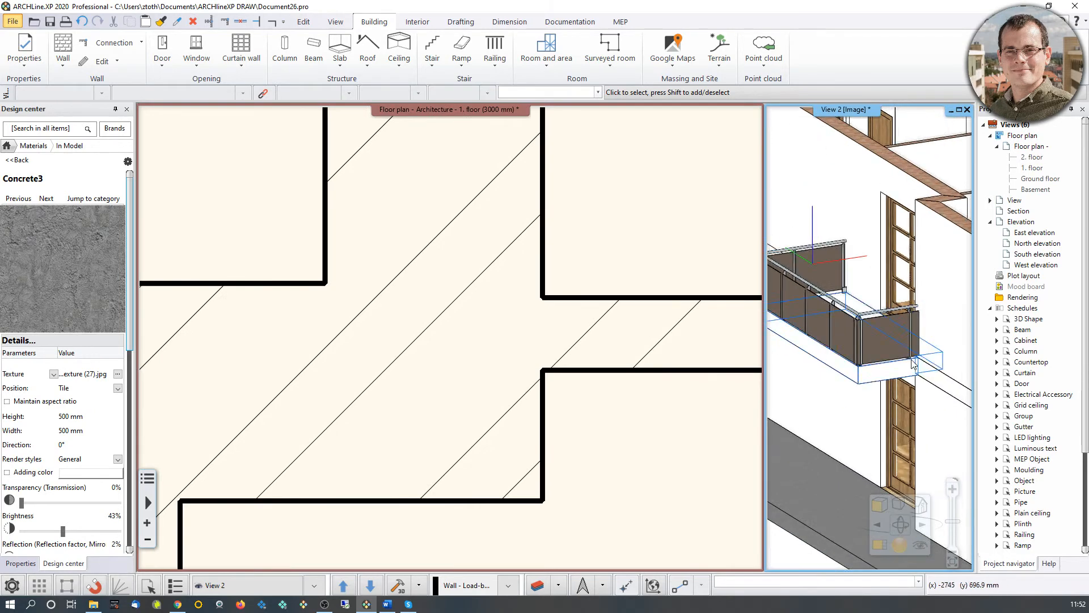
{"action": "left_click", "coordinate": [877, 342]}
{"action": "scroll", "coordinate": [873, 335], "scroll_direction": "down", "scroll_amount": 1}
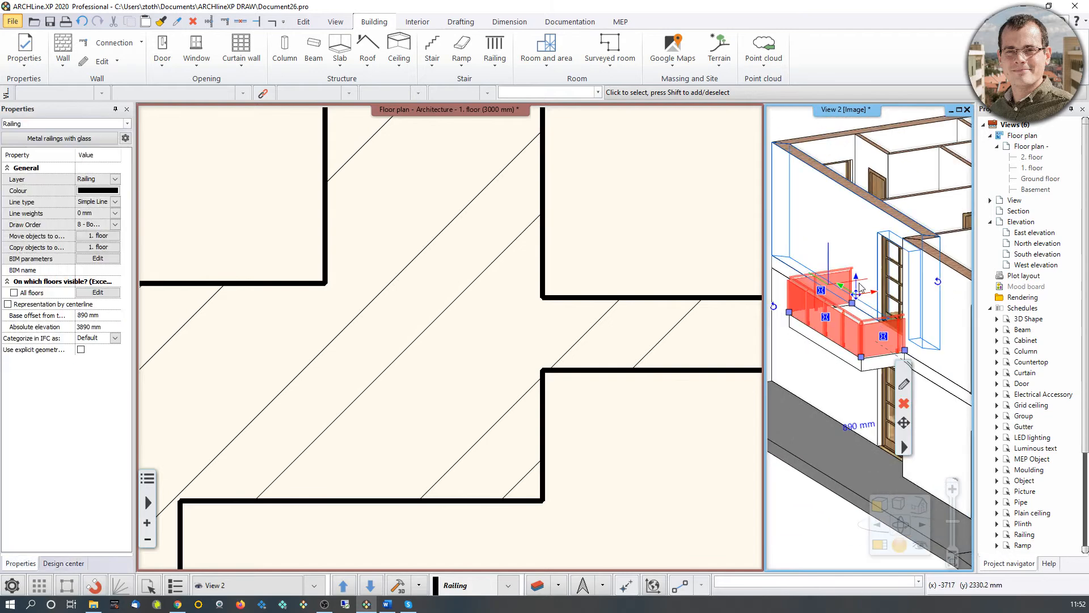
{"action": "mouse_move", "coordinate": [855, 291]}
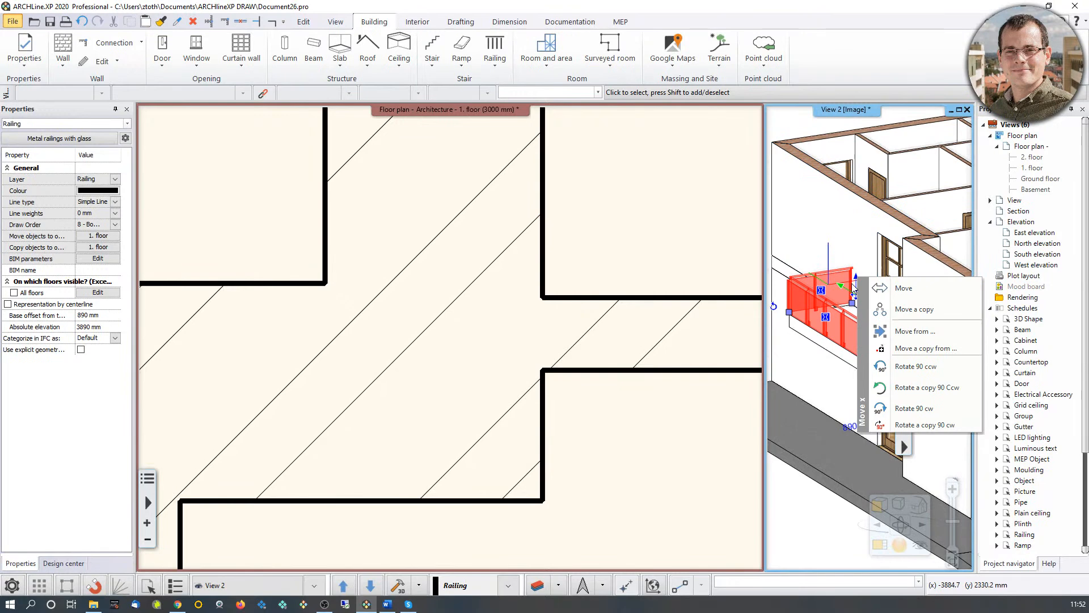
{"action": "left_click", "coordinate": [854, 290]}
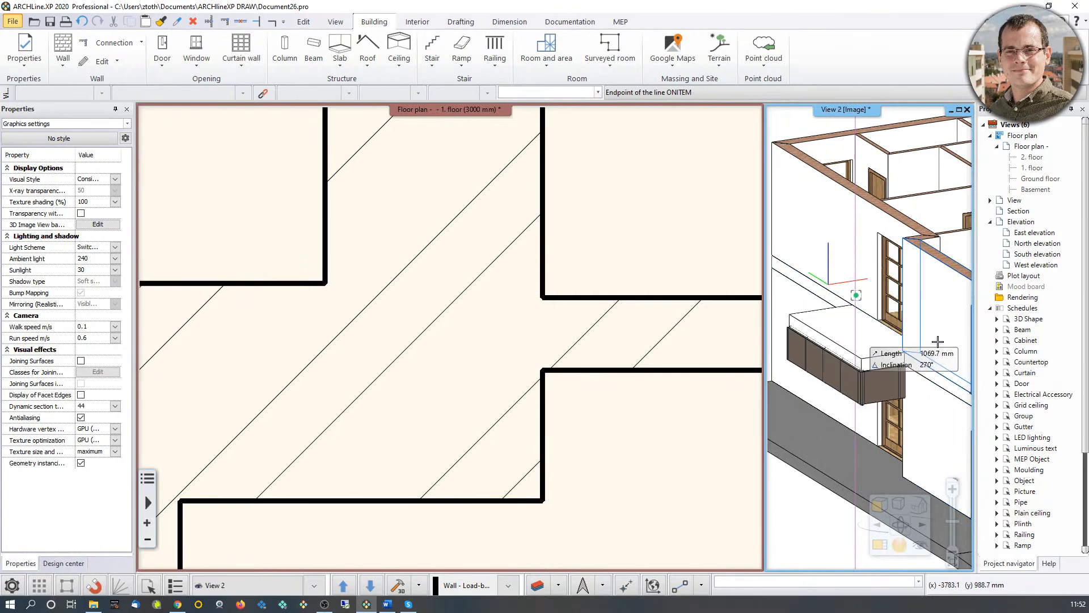
{"action": "type", "text": "100"}
{"action": "key", "text": "Return"}
{"action": "scroll", "coordinate": [902, 347], "scroll_direction": "up", "scroll_amount": 2}
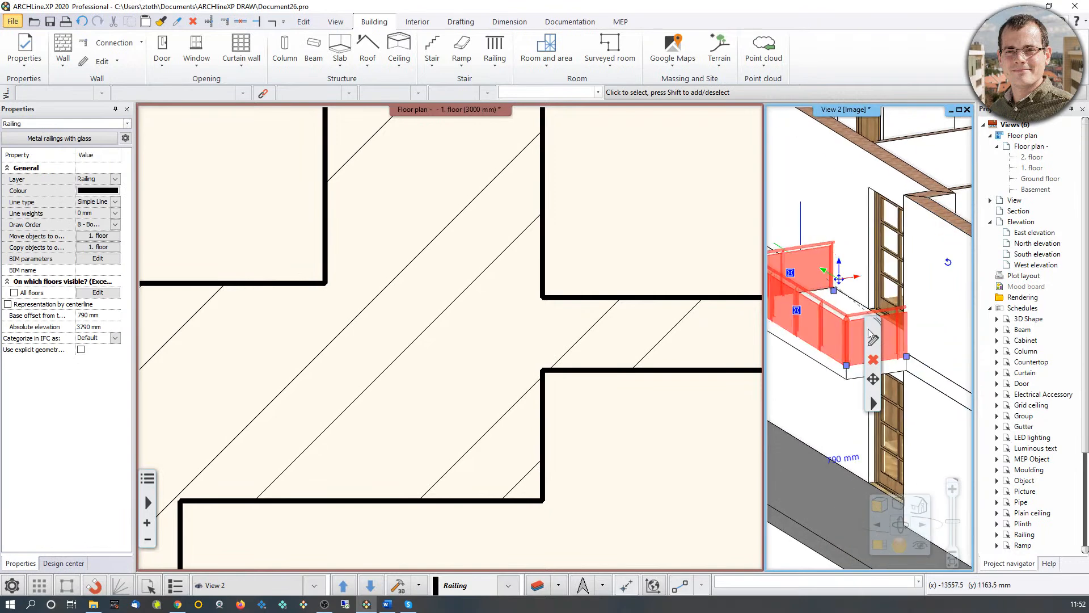
Step: Move the same railing farther down vertically so its glass panels cover the balcony slab's edge
{"action": "left_click", "coordinate": [840, 261]}
{"action": "left_click", "coordinate": [883, 272]}
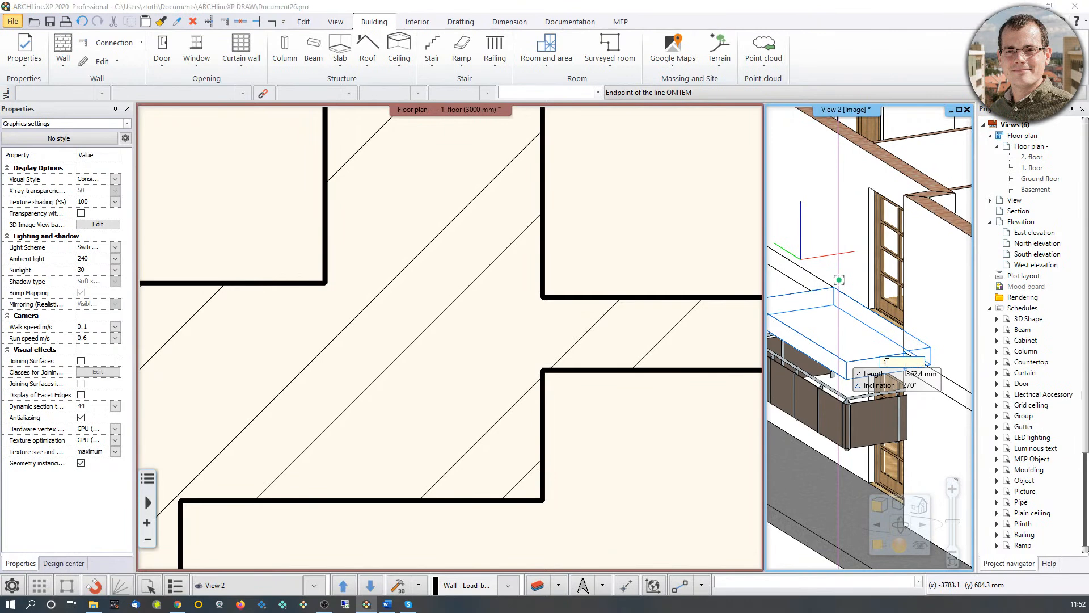
{"action": "key", "text": "Return"}
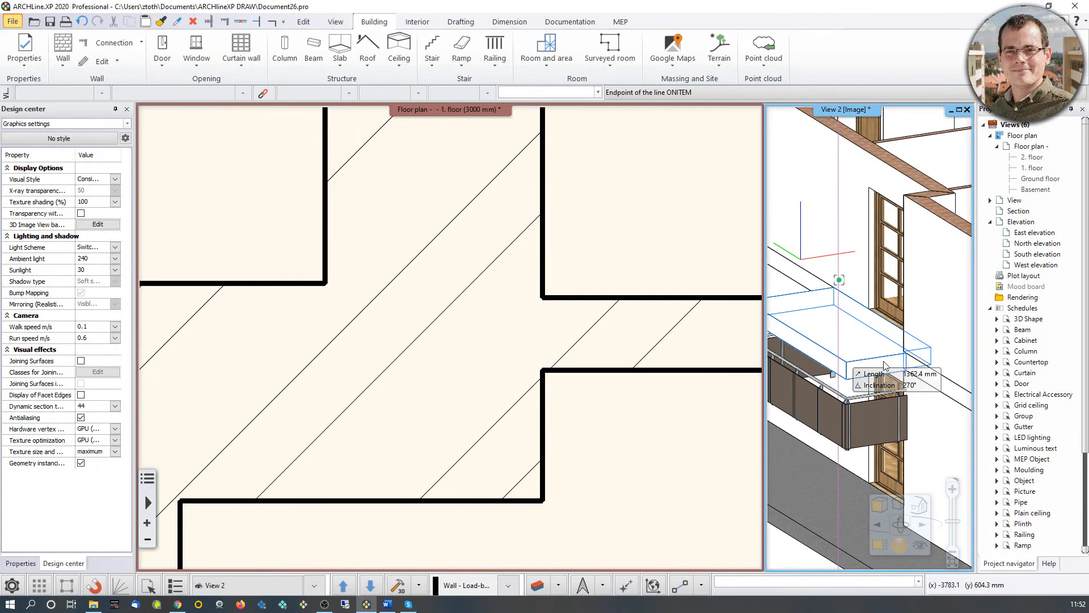
{"action": "key", "text": "Escape"}
{"action": "scroll", "coordinate": [934, 336], "scroll_direction": "down", "scroll_amount": 6}
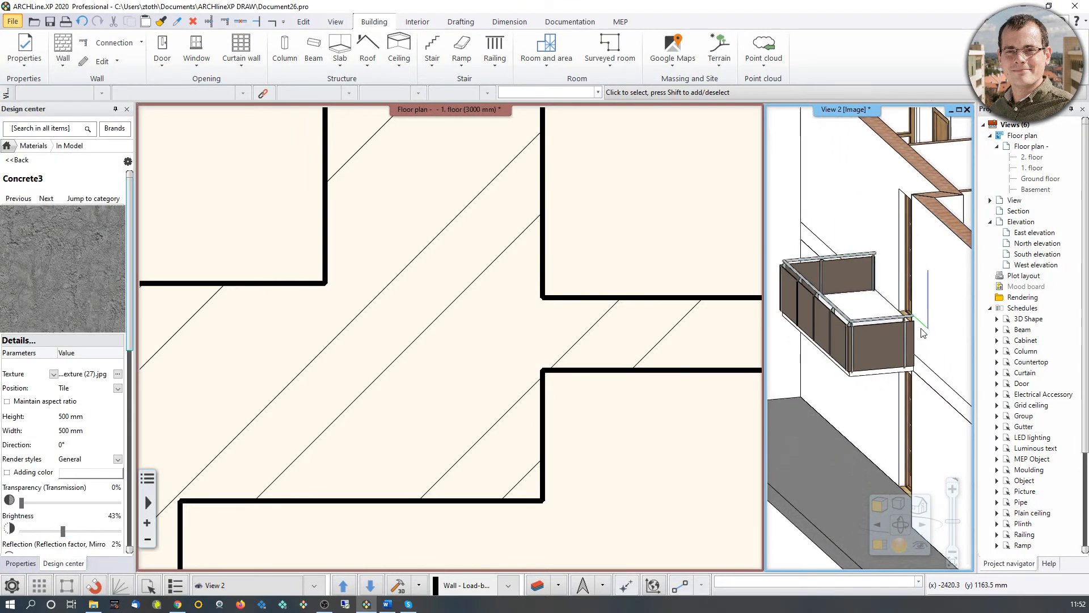
Step: Hide the imported DWG drawing by turning off the elata_nova_START-1st floor layer filter
{"action": "scroll", "coordinate": [859, 349], "scroll_direction": "up", "scroll_amount": 5}
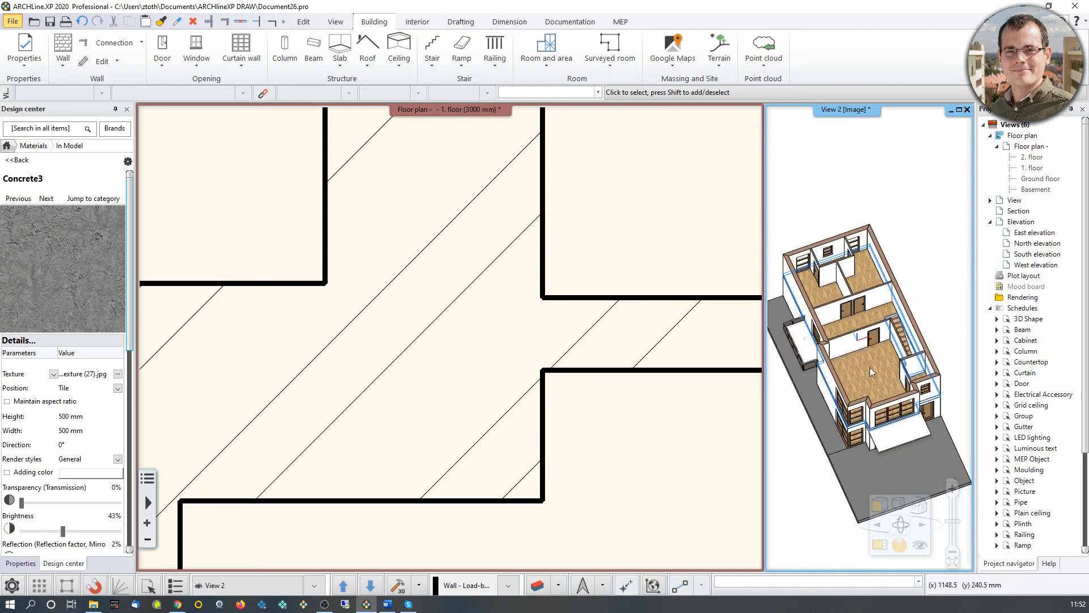
{"action": "scroll", "coordinate": [491, 278], "scroll_direction": "down", "scroll_amount": 6}
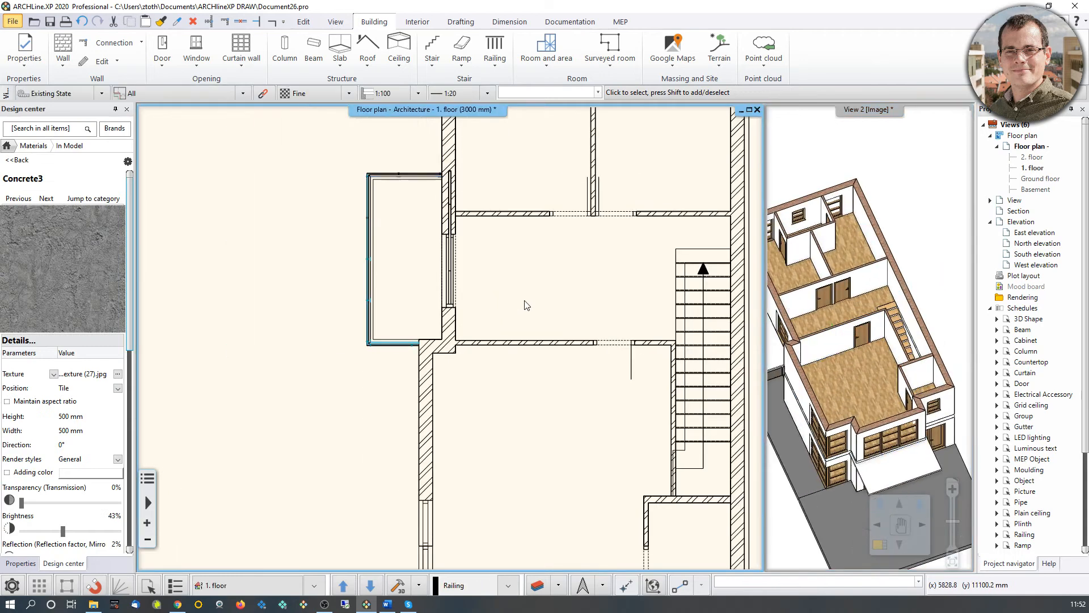
{"action": "scroll", "coordinate": [591, 380], "scroll_direction": "down", "scroll_amount": 1}
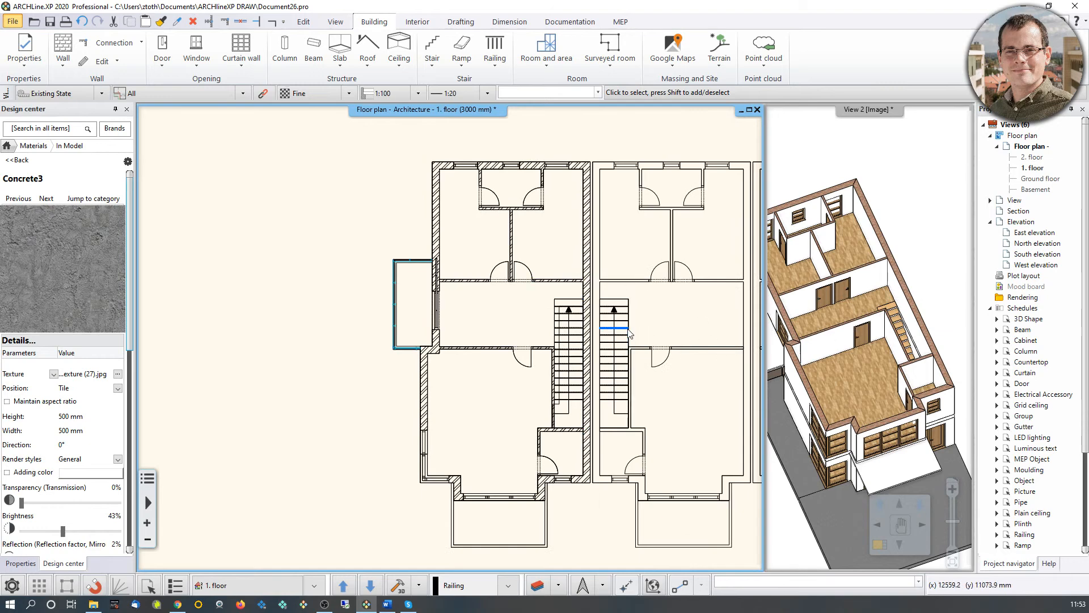
{"action": "middle_click_drag", "start_coordinate": [606, 347], "coordinate": [574, 357]}
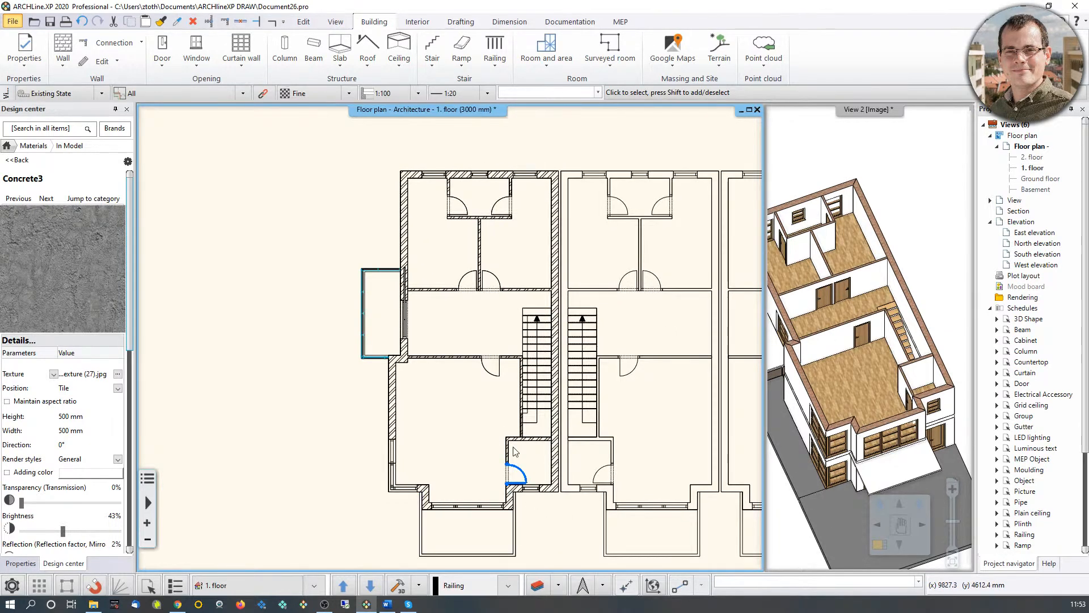
{"action": "middle_click_drag", "start_coordinate": [508, 389], "coordinate": [495, 392]}
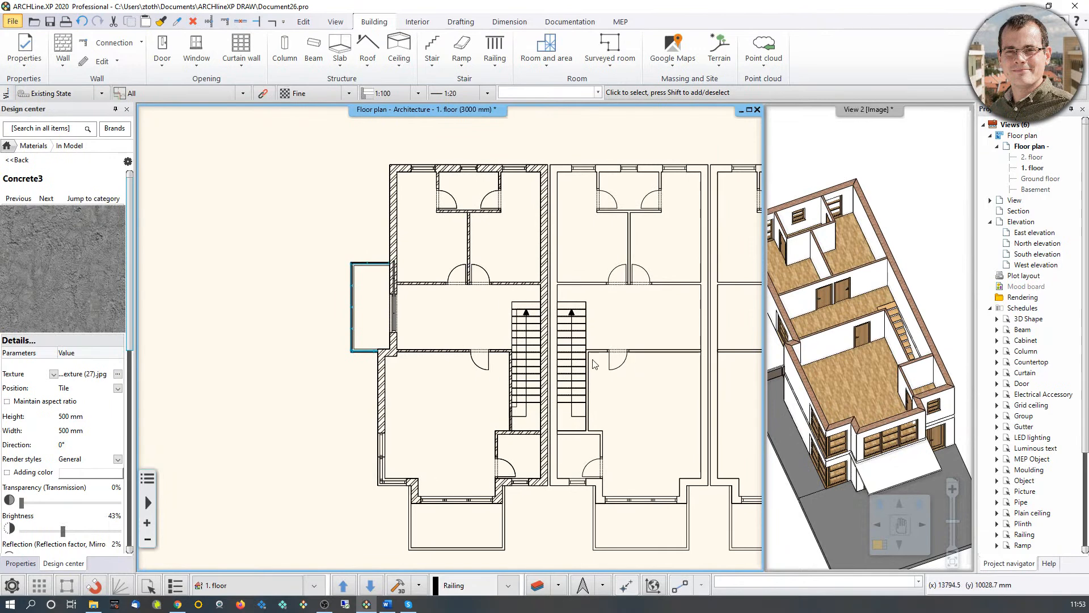
{"action": "scroll", "coordinate": [468, 340], "scroll_direction": "down", "scroll_amount": 1}
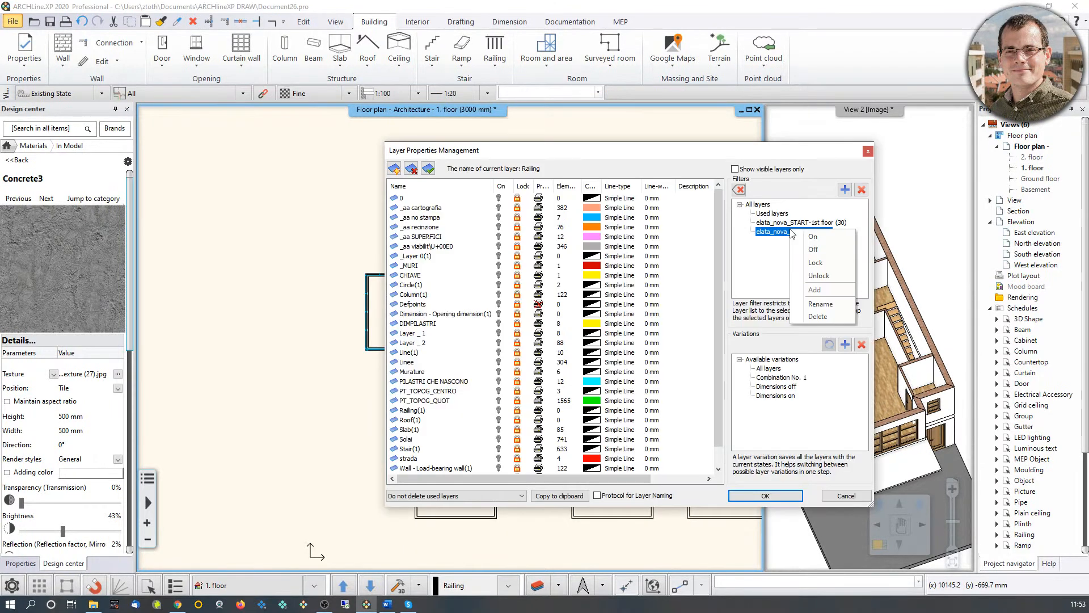
{"action": "left_click", "coordinate": [821, 223]}
{"action": "right_click", "coordinate": [819, 223]}
{"action": "left_click", "coordinate": [830, 245]}
{"action": "left_click", "coordinate": [762, 499]}
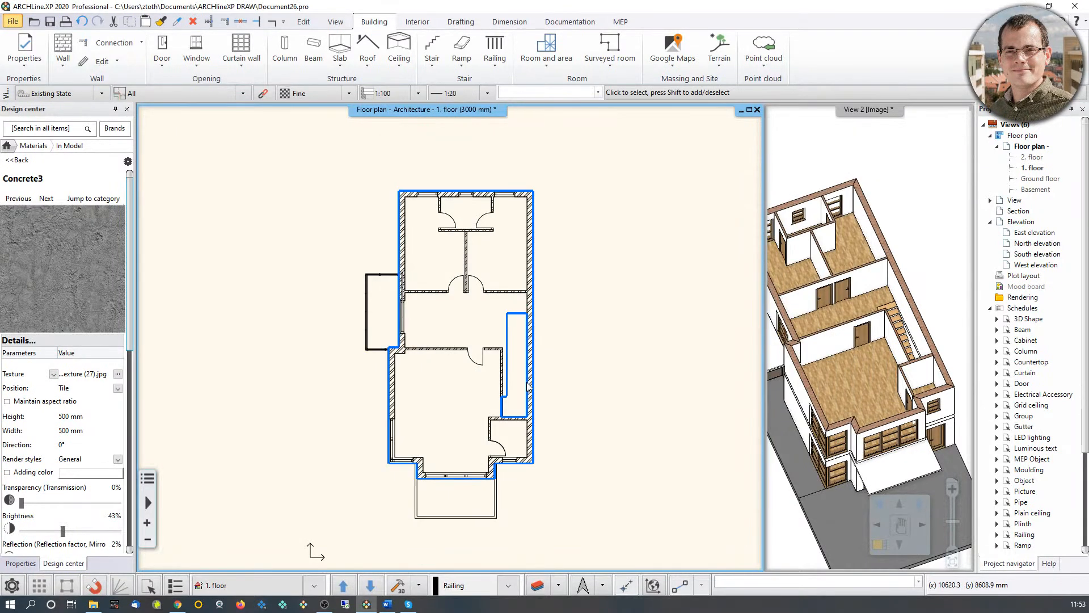
Step: Copy the ground floor's stair to the 1. floor as a full pseudo copy and check it in plan and 3D
{"action": "scroll", "coordinate": [555, 356], "scroll_direction": "up", "scroll_amount": 5}
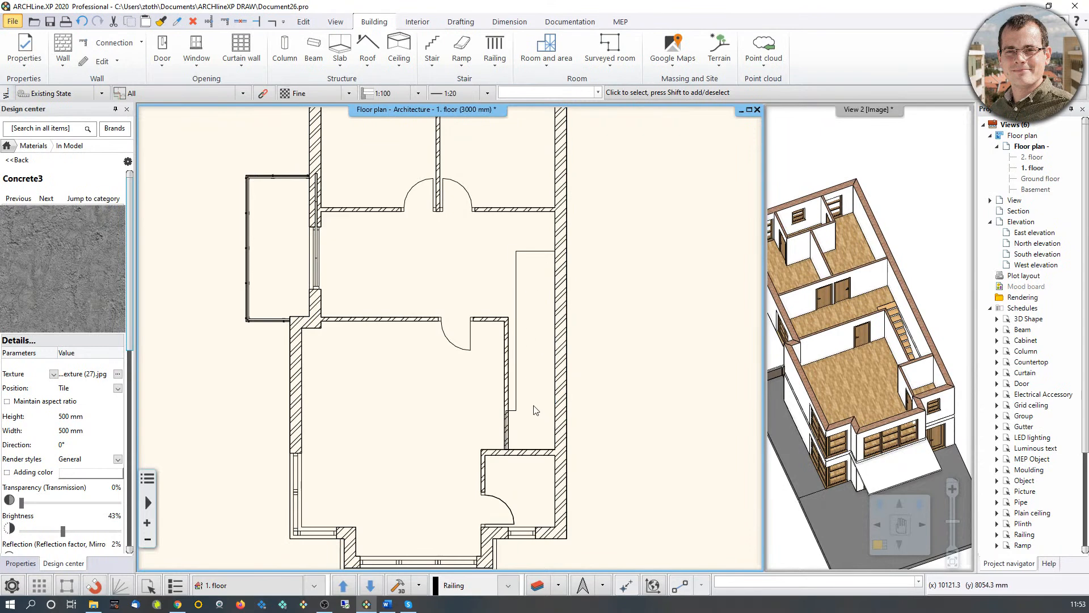
{"action": "left_click", "coordinate": [929, 334]}
{"action": "scroll", "coordinate": [909, 334], "scroll_direction": "up", "scroll_amount": 3}
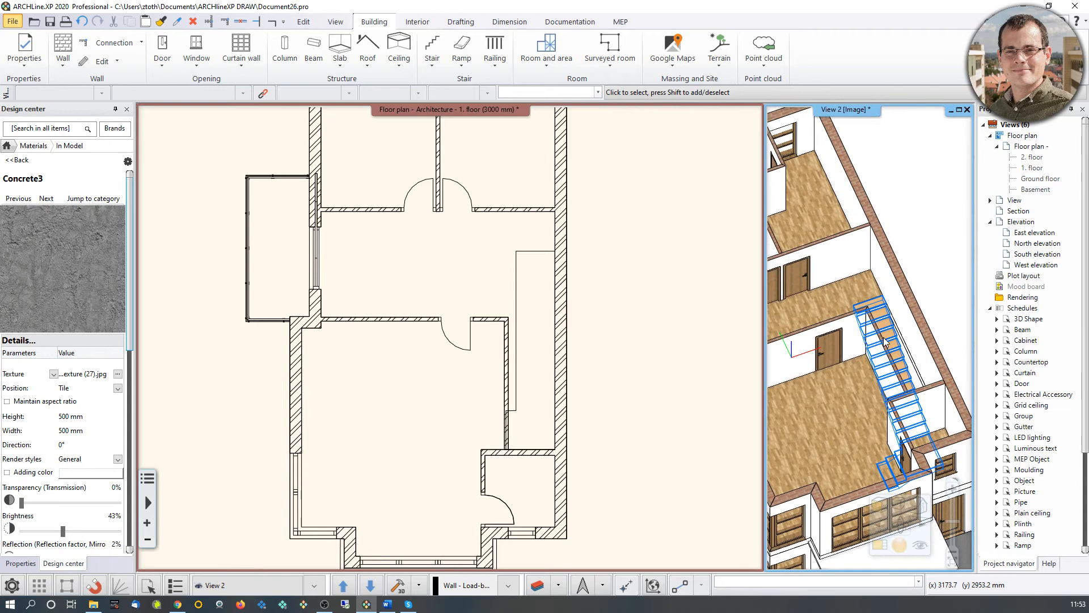
{"action": "left_click", "coordinate": [886, 340]}
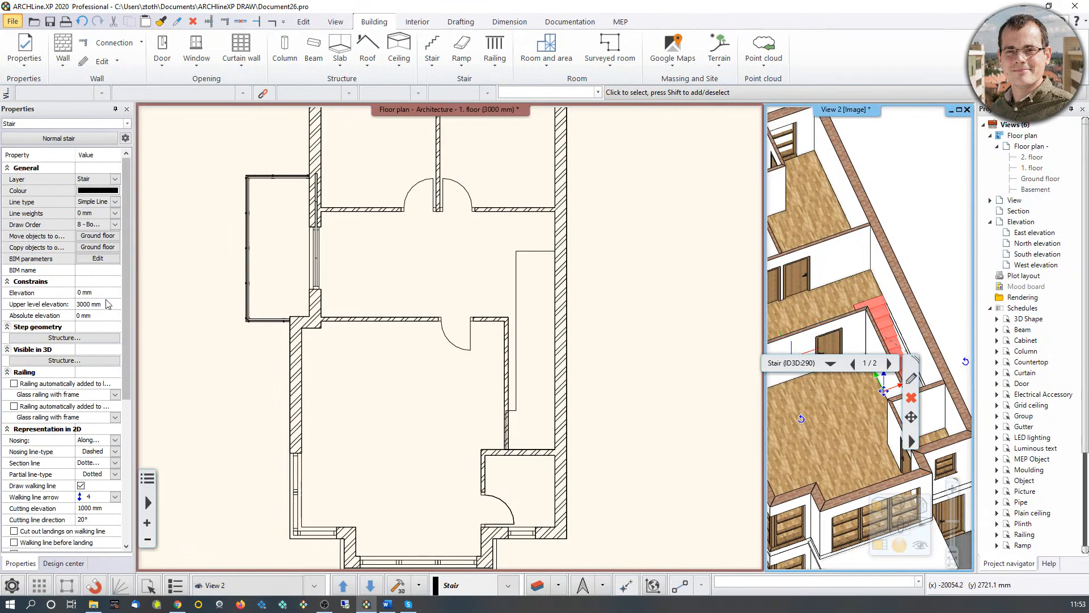
{"action": "left_click", "coordinate": [107, 248]}
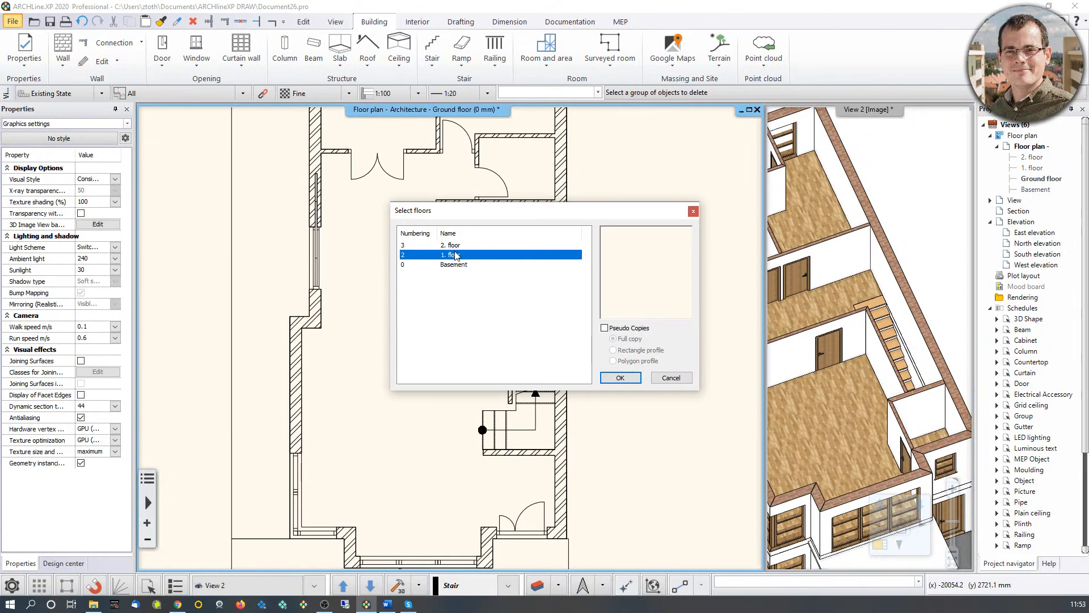
{"action": "left_click", "coordinate": [605, 328]}
{"action": "left_click", "coordinate": [624, 378]}
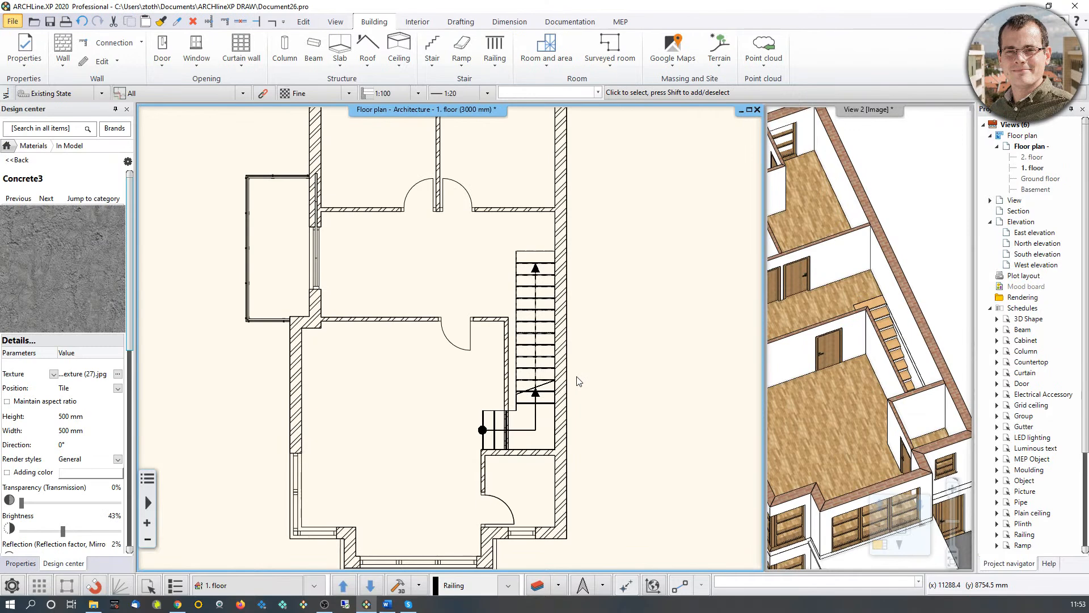
{"action": "left_click", "coordinate": [883, 375]}
{"action": "left_click", "coordinate": [551, 277]}
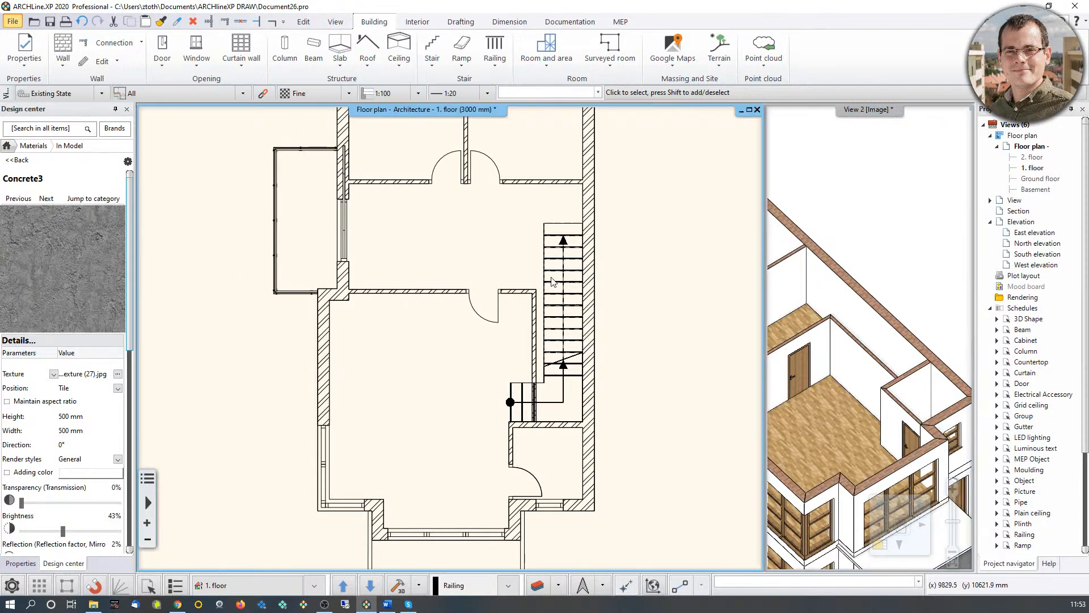
Step: Open the copied stair's group on the 1. floor plan for editing
{"action": "middle_click_drag", "start_coordinate": [866, 302], "coordinate": [574, 277]}
{"action": "scroll", "coordinate": [927, 331], "scroll_direction": "down", "scroll_amount": 2}
{"action": "scroll", "coordinate": [927, 331], "scroll_direction": "down", "scroll_amount": 2}
{"action": "middle_click_drag", "start_coordinate": [928, 332], "coordinate": [786, 313]}
{"action": "scroll", "coordinate": [603, 364], "scroll_direction": "up", "scroll_amount": 4}
{"action": "middle_click_drag", "start_coordinate": [601, 364], "coordinate": [550, 332]}
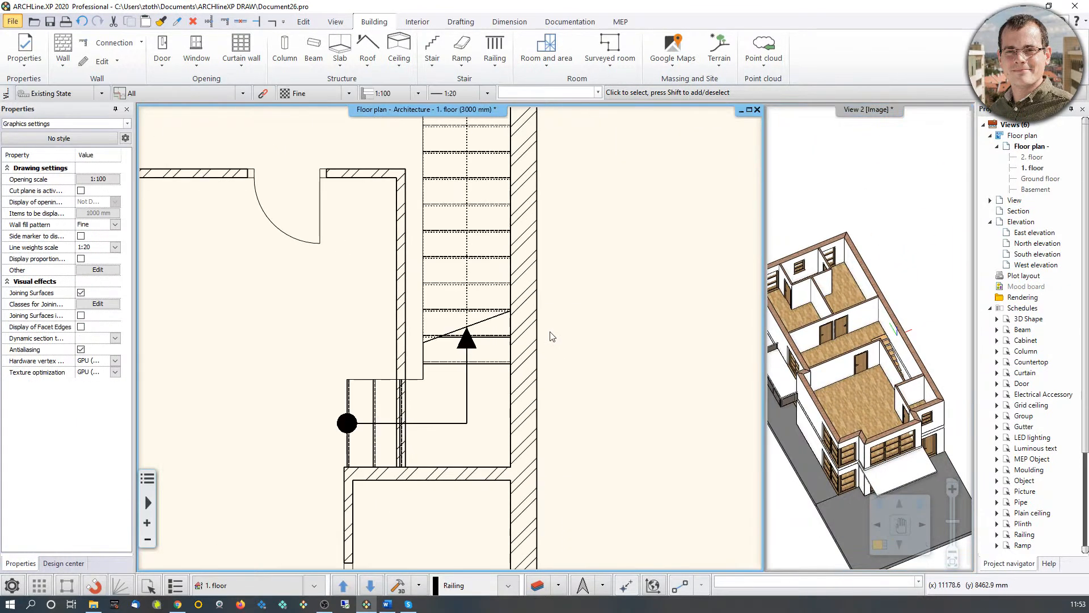
{"action": "left_click", "coordinate": [450, 285]}
{"action": "scroll", "coordinate": [452, 285], "scroll_direction": "down", "scroll_amount": 2}
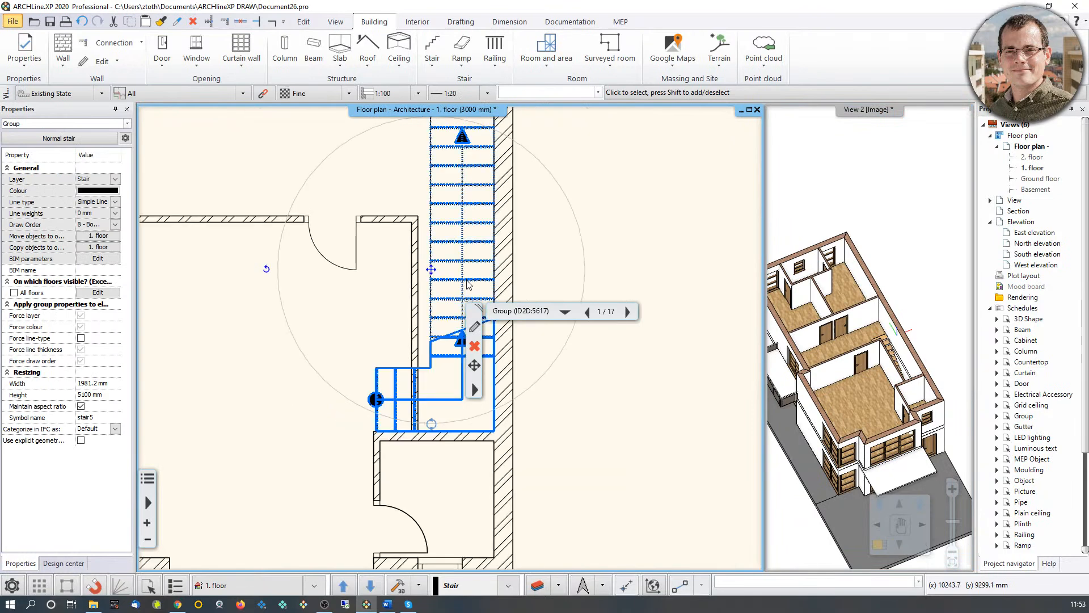
{"action": "right_click", "coordinate": [469, 284]}
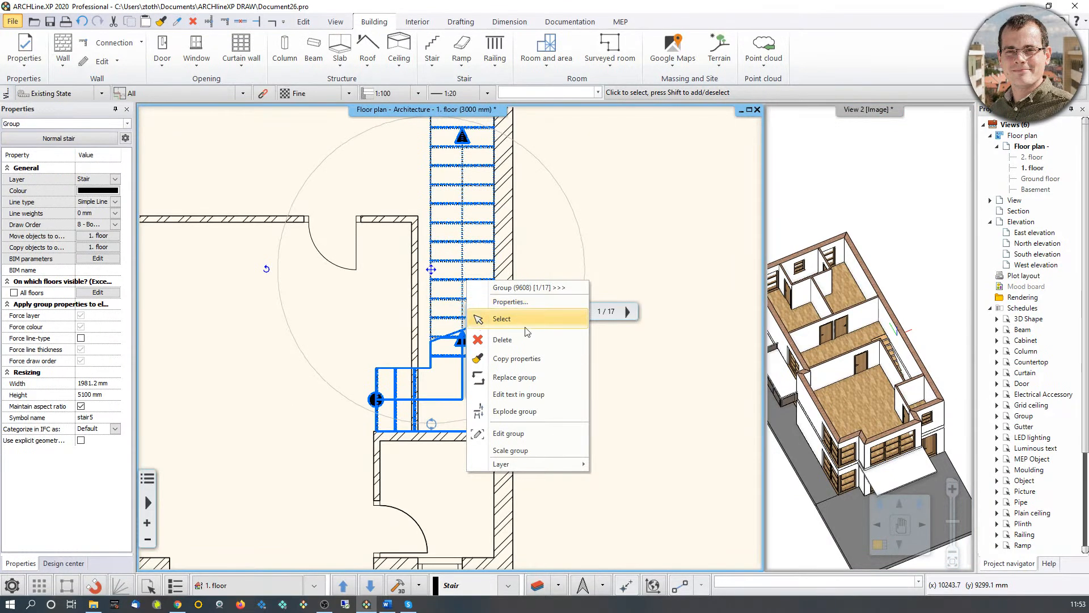
{"action": "left_click", "coordinate": [512, 432]}
Step: Delete the lines of the stair's lowest treads outside the partition wall from the opened group
{"action": "scroll", "coordinate": [411, 389], "scroll_direction": "up", "scroll_amount": 3}
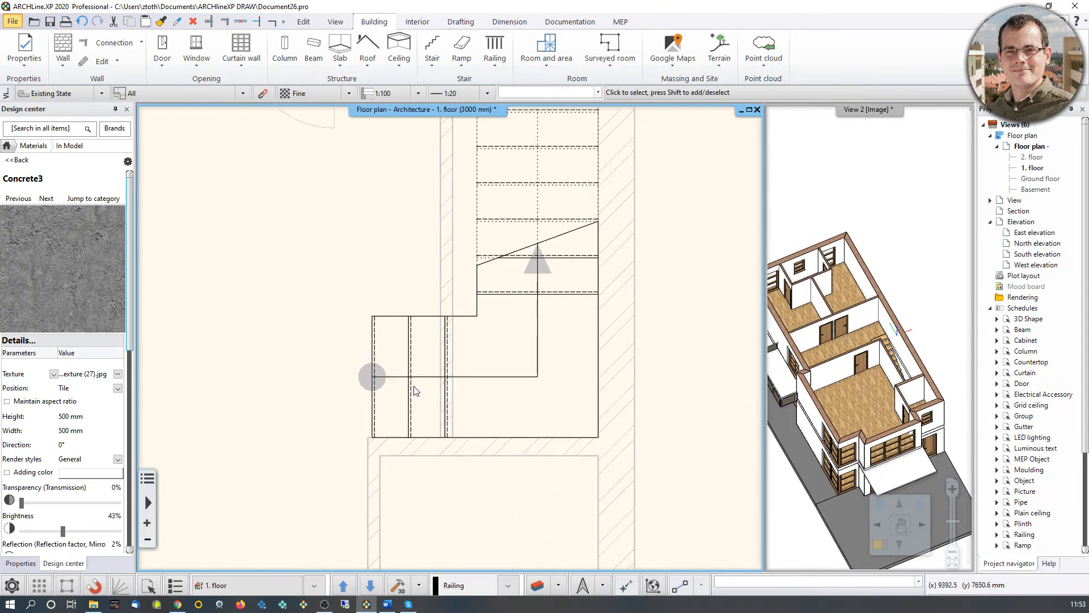
{"action": "left_click_drag", "start_coordinate": [314, 264], "coordinate": [438, 488]}
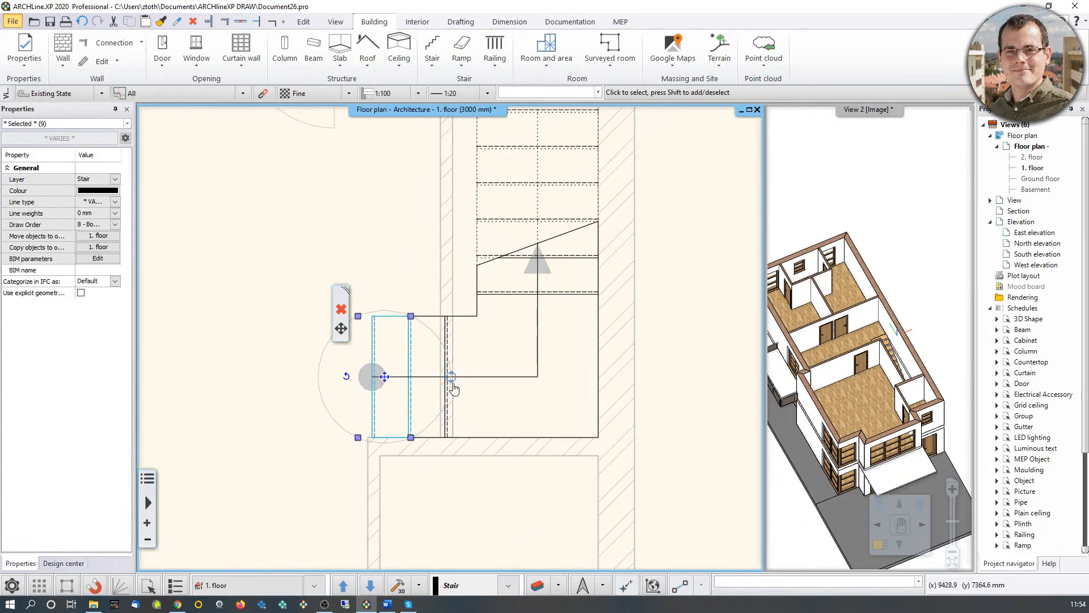
{"action": "key", "text": "Delete"}
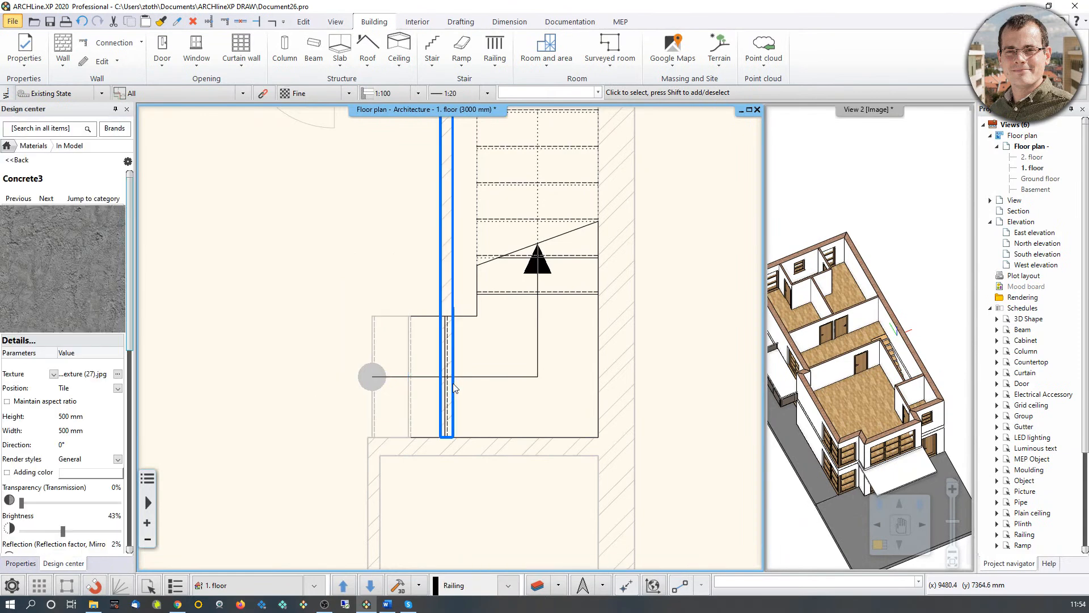
Step: Trim the leftover stair edge lines and walking line outside the partition wall back to their nearest intersections
{"action": "left_click", "coordinate": [241, 23]}
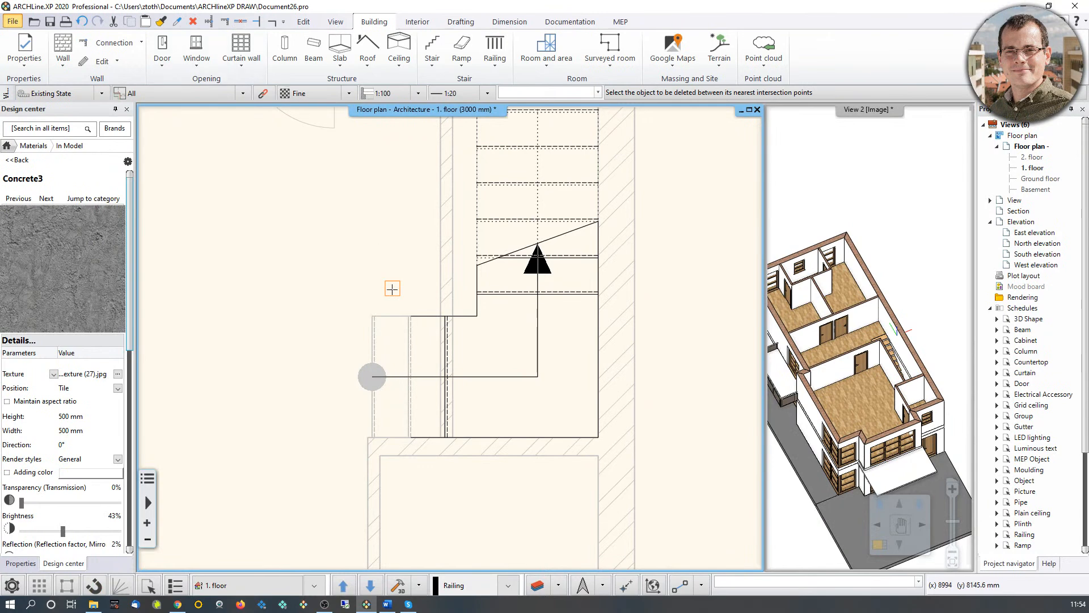
{"action": "left_click", "coordinate": [426, 316]}
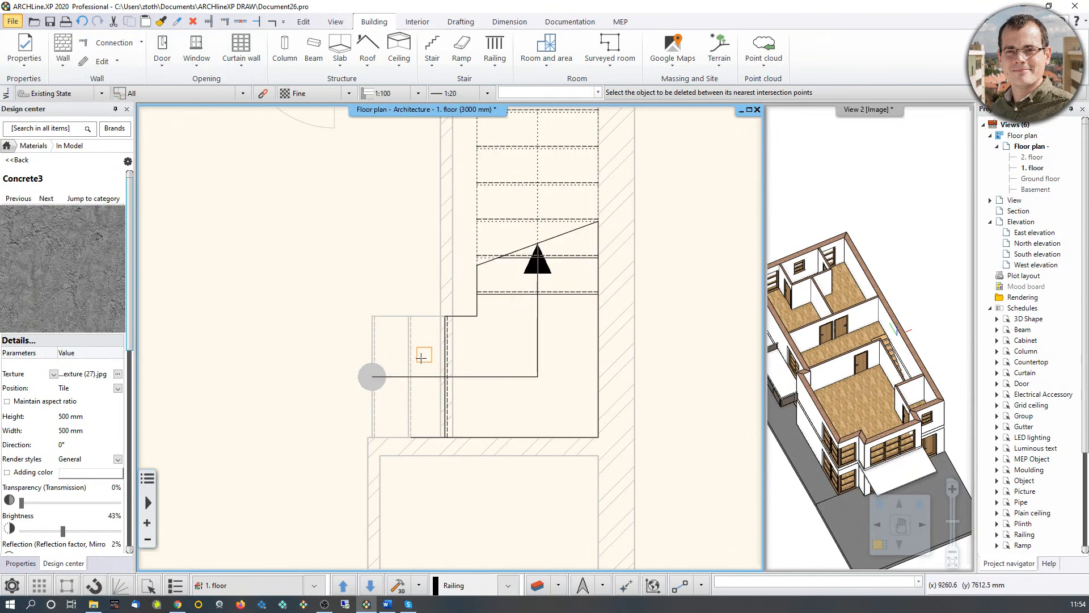
{"action": "left_click", "coordinate": [395, 376]}
{"action": "left_click", "coordinate": [433, 438]}
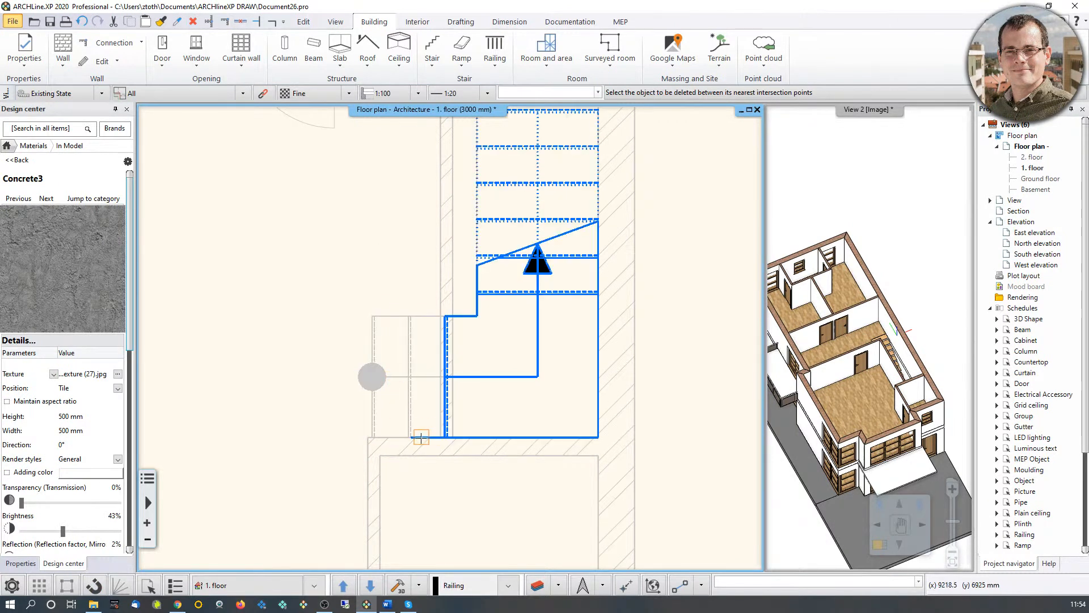
{"action": "scroll", "coordinate": [437, 438], "scroll_direction": "up", "scroll_amount": 3}
{"action": "left_click", "coordinate": [433, 353]}
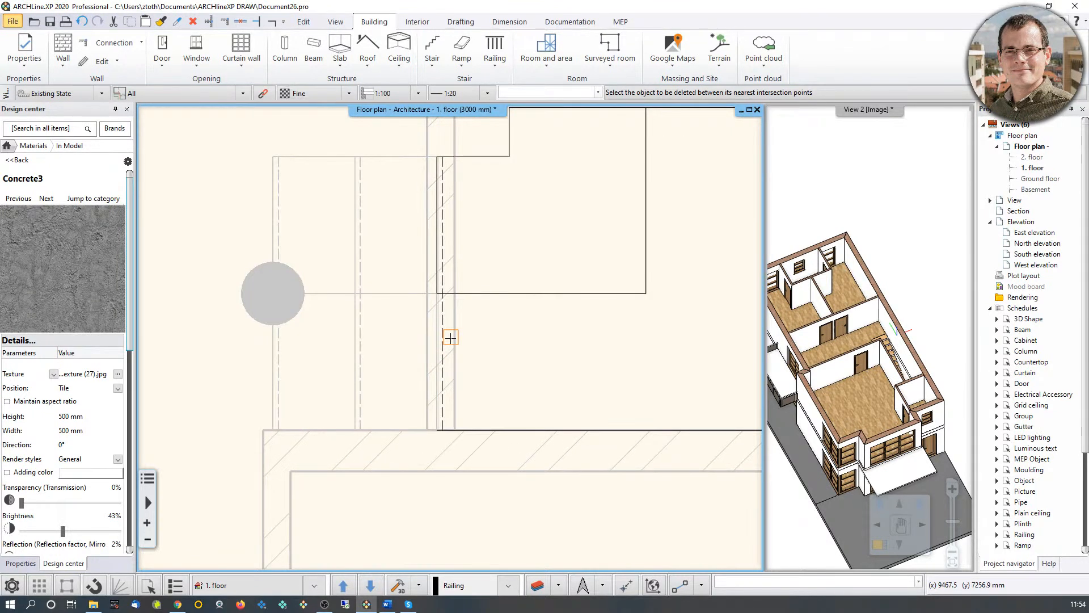
{"action": "key", "text": "Escape"}
{"action": "scroll", "coordinate": [448, 390], "scroll_direction": "down", "scroll_amount": 2}
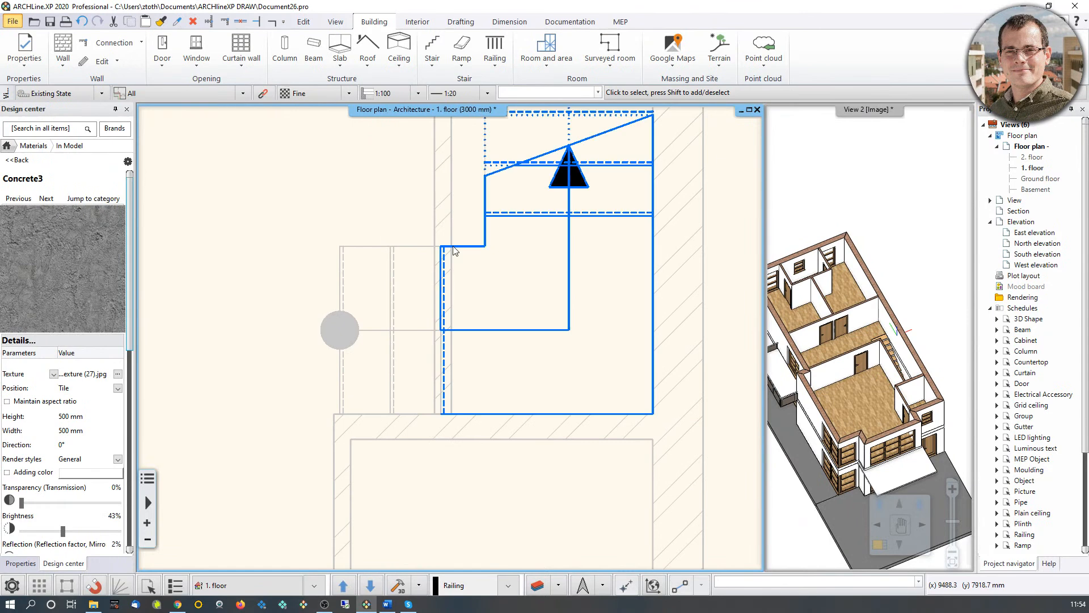
{"action": "left_click", "coordinate": [447, 416]}
{"action": "key", "text": "Escape"}
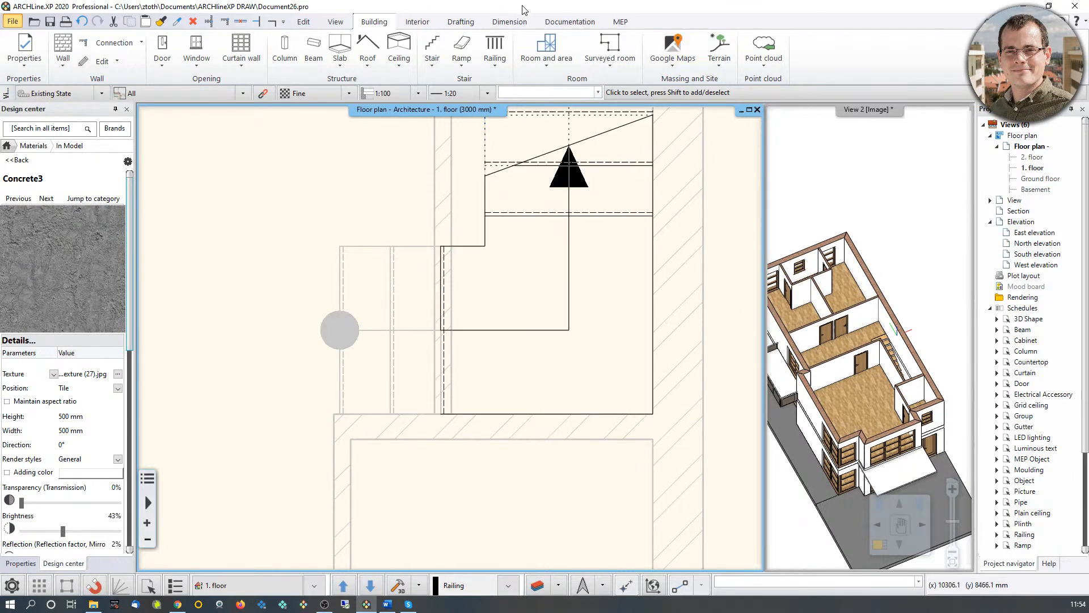
Step: Draw a 1000 mm simple line across the lower flight along the partition wall's stair-side face
{"action": "left_click", "coordinate": [461, 21]}
{"action": "middle_click_drag", "start_coordinate": [225, 210], "coordinate": [234, 238]}
{"action": "type", "text": "l"}
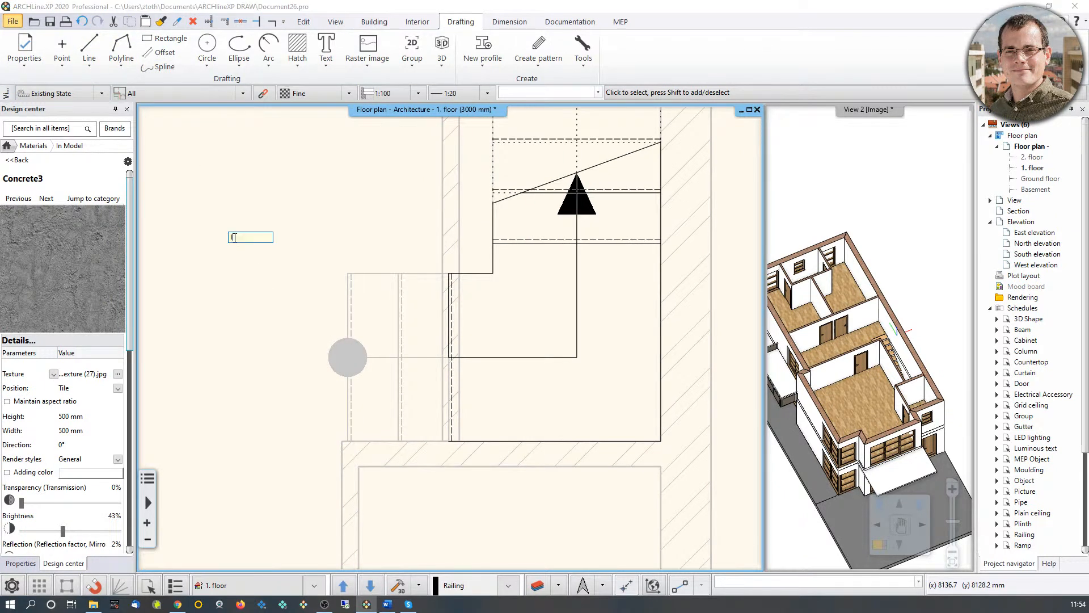
{"action": "type", "text": "ine"}
{"action": "key", "text": "Return"}
{"action": "scroll", "coordinate": [461, 224], "scroll_direction": "up", "scroll_amount": 3}
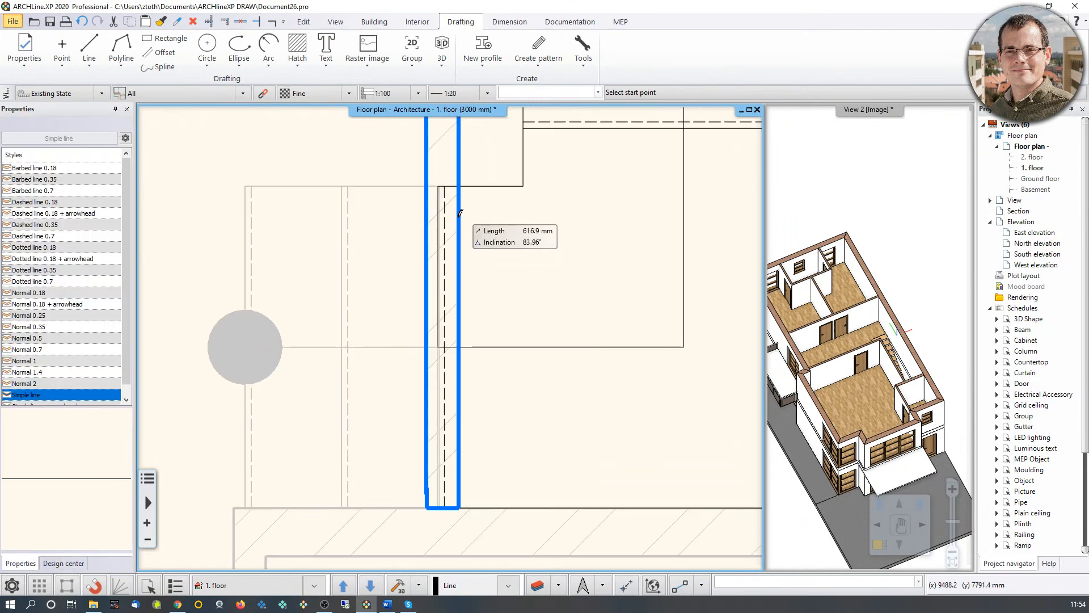
{"action": "left_click", "coordinate": [459, 186]}
{"action": "left_click", "coordinate": [459, 508]}
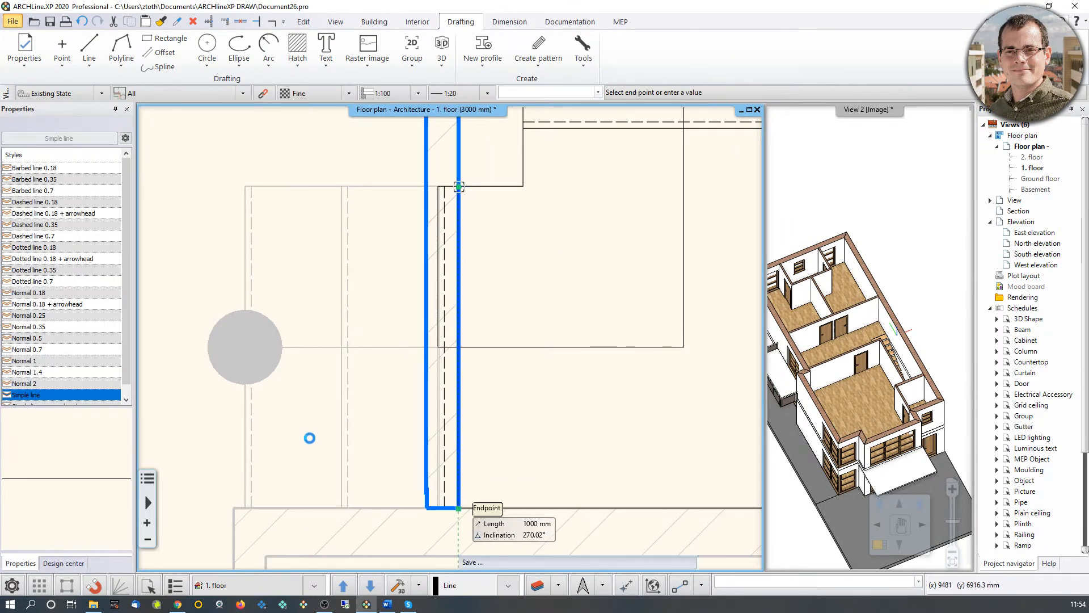
{"action": "key", "text": "Return"}
Step: Trim the stair's tread, outline and walking lines that run into the partition wall up to the new line
{"action": "scroll", "coordinate": [399, 343], "scroll_direction": "down", "scroll_amount": 2}
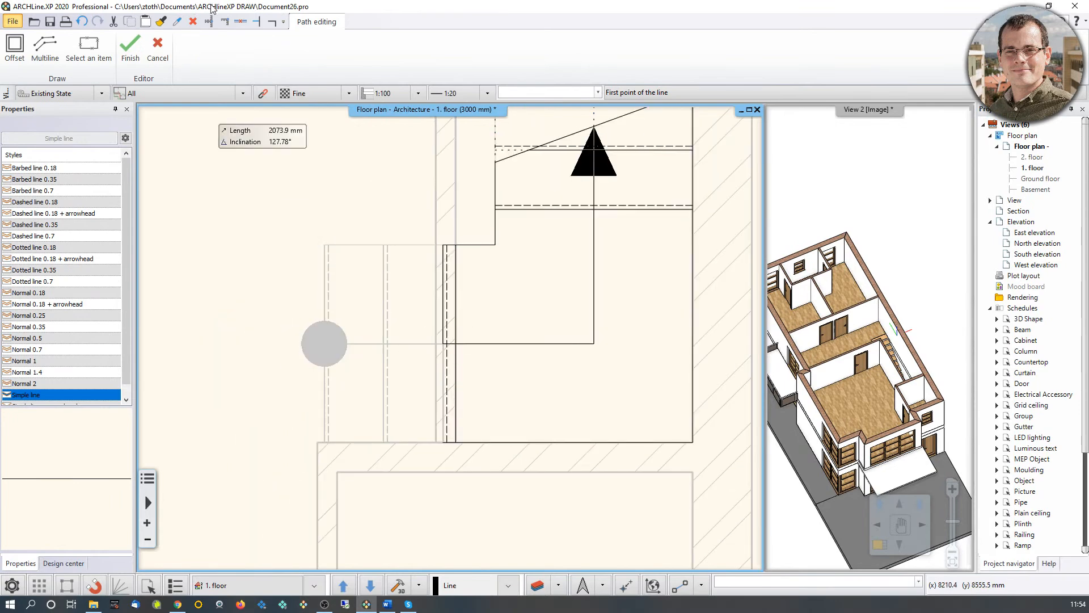
{"action": "left_click", "coordinate": [240, 22]}
{"action": "scroll", "coordinate": [460, 233], "scroll_direction": "up", "scroll_amount": 3}
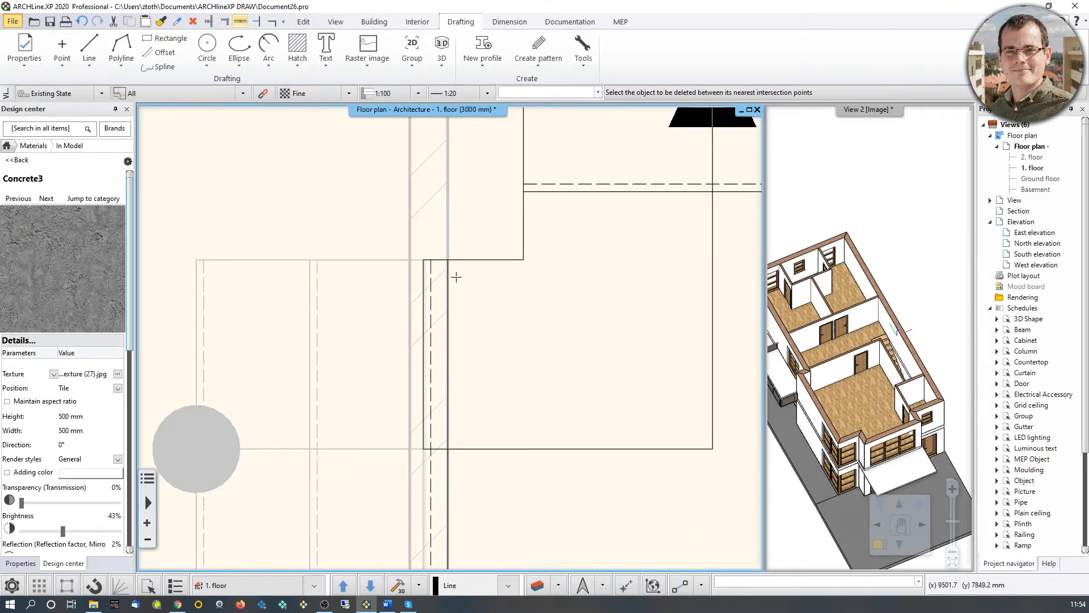
{"action": "left_click", "coordinate": [430, 278]}
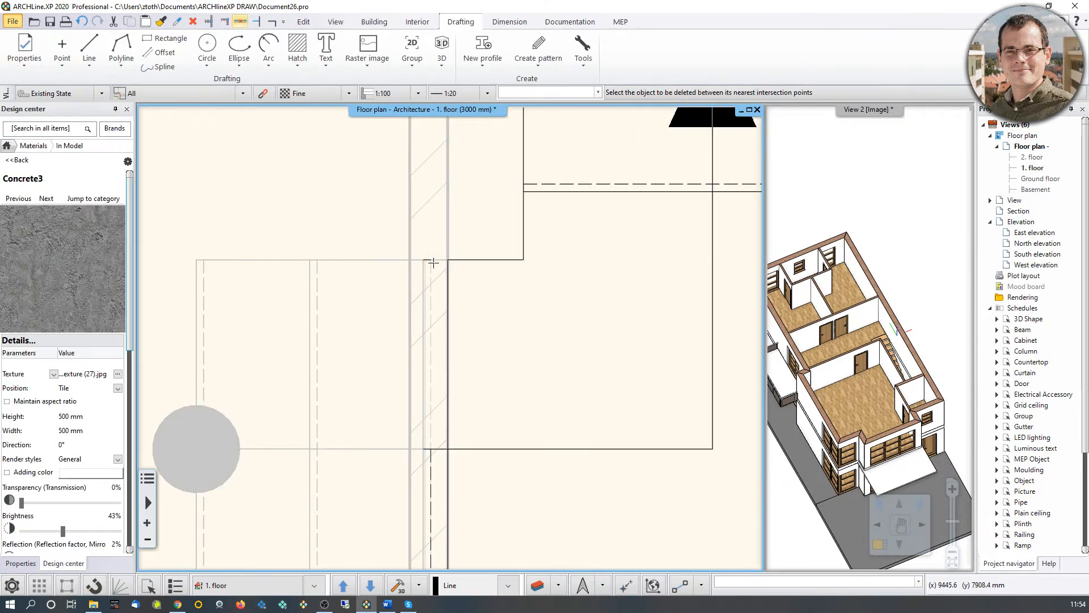
{"action": "left_click", "coordinate": [426, 449]}
{"action": "left_click", "coordinate": [428, 259]}
{"action": "middle_click_drag", "start_coordinate": [443, 493], "coordinate": [451, 278]}
{"action": "left_click", "coordinate": [443, 302]}
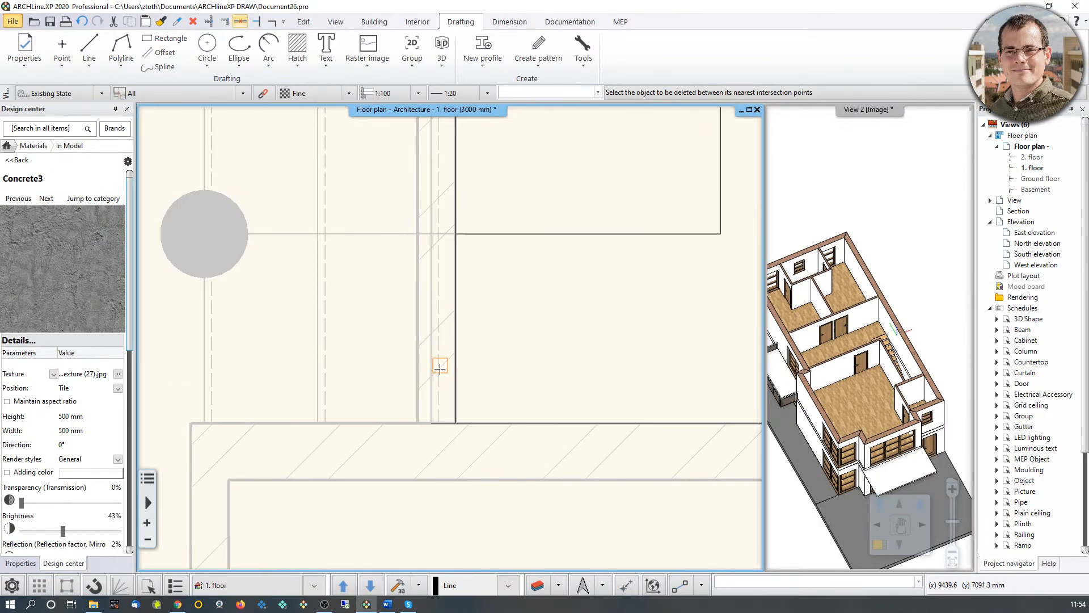
{"action": "left_click", "coordinate": [442, 422]}
{"action": "left_click", "coordinate": [436, 424]}
{"action": "key", "text": "Escape"}
Step: Delete the leftover short line segment at the stair's lower edge inside the partition wall
{"action": "left_click", "coordinate": [440, 425]}
{"action": "scroll", "coordinate": [440, 422], "scroll_direction": "up", "scroll_amount": 2}
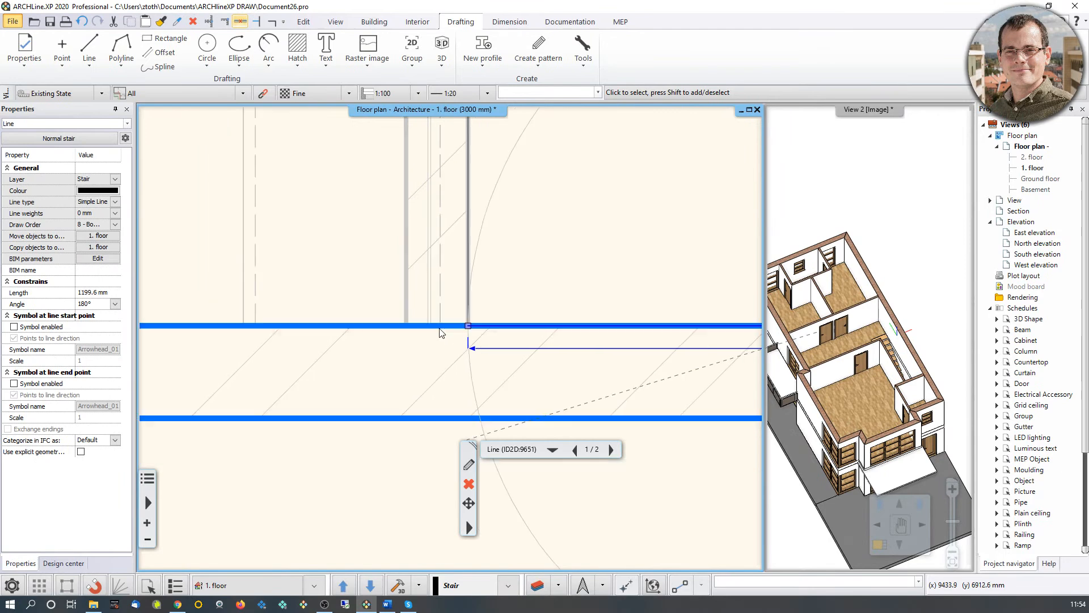
{"action": "left_click", "coordinate": [440, 328]}
{"action": "key", "text": "Delete"}
Step: Finish editing the stair lines and close the group
{"action": "scroll", "coordinate": [493, 307], "scroll_direction": "down", "scroll_amount": 5}
{"action": "middle_click_drag", "start_coordinate": [492, 283], "coordinate": [440, 375]}
{"action": "left_click", "coordinate": [443, 294]}
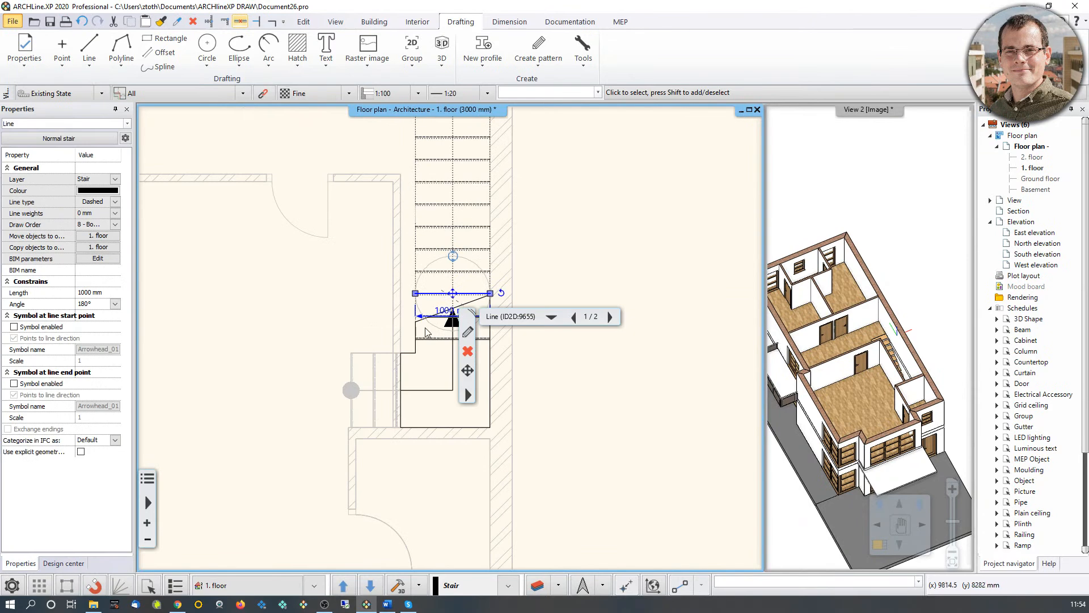
{"action": "left_click", "coordinate": [431, 340]}
{"action": "right_click", "coordinate": [431, 341]}
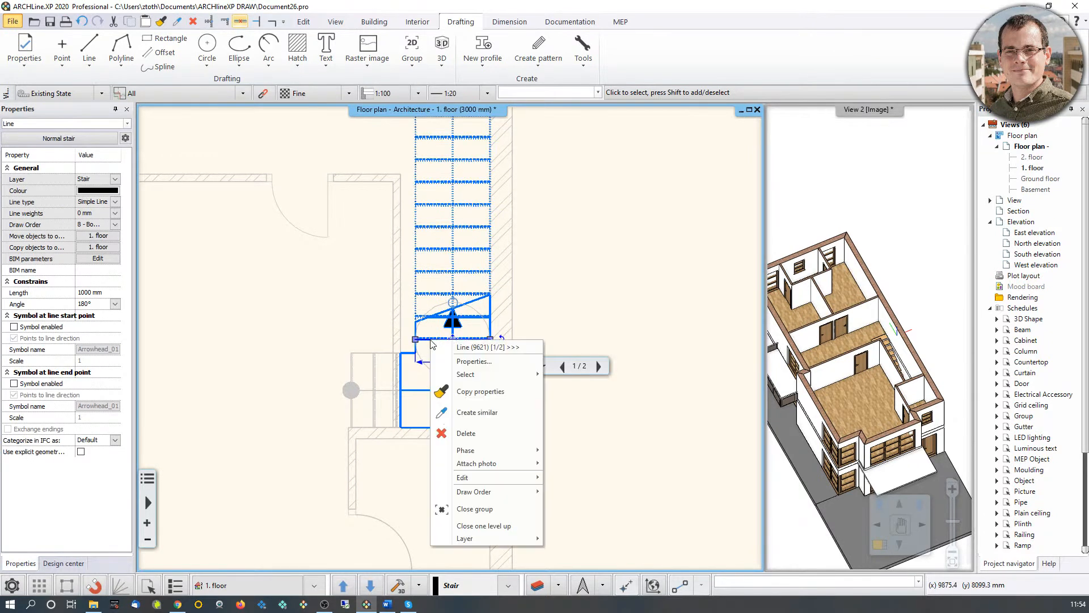
{"action": "left_click", "coordinate": [501, 509]}
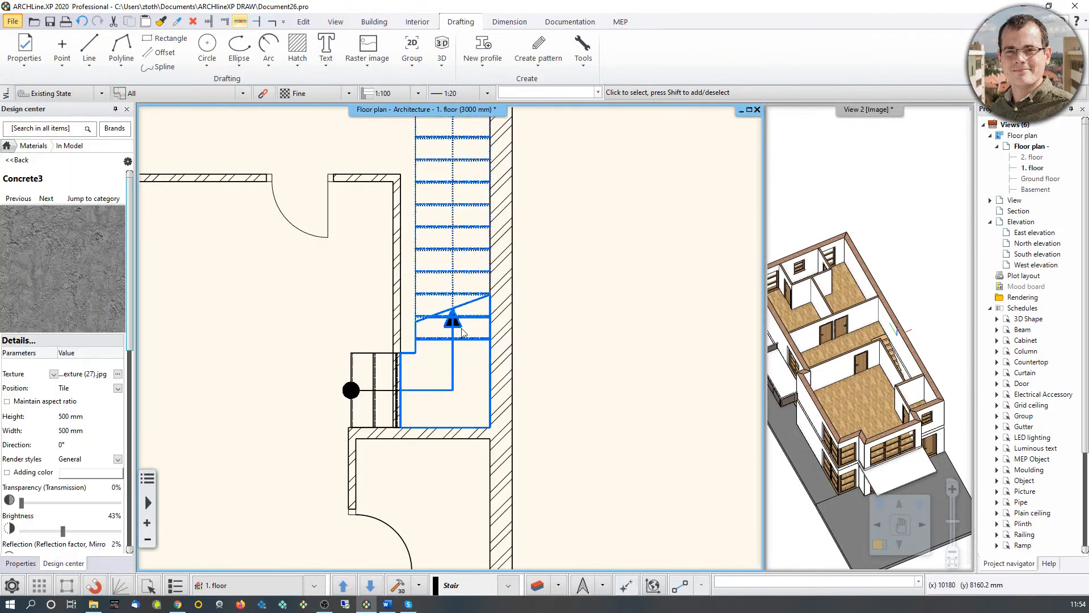
Step: Examine the stair group overlapping the edited one at the lowest treads on the 1. floor plan
{"action": "left_click", "coordinate": [370, 371]}
{"action": "scroll", "coordinate": [426, 366], "scroll_direction": "down", "scroll_amount": 1}
{"action": "key", "text": "Escape"}
{"action": "left_click", "coordinate": [384, 362]}
{"action": "scroll", "coordinate": [449, 343], "scroll_direction": "down", "scroll_amount": 1}
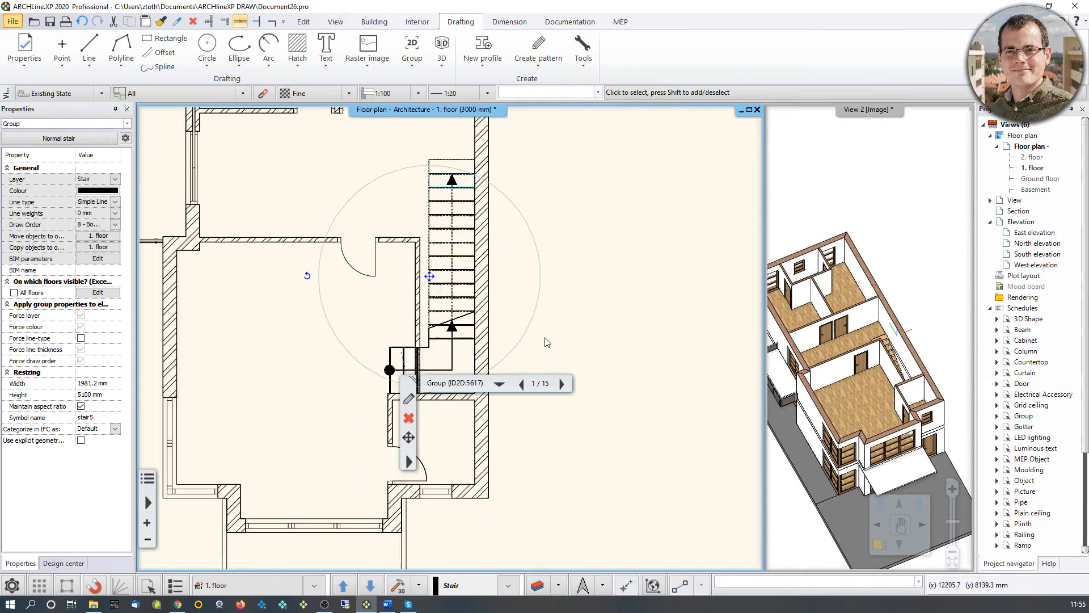
{"action": "middle_click_drag", "start_coordinate": [540, 316], "coordinate": [561, 383]}
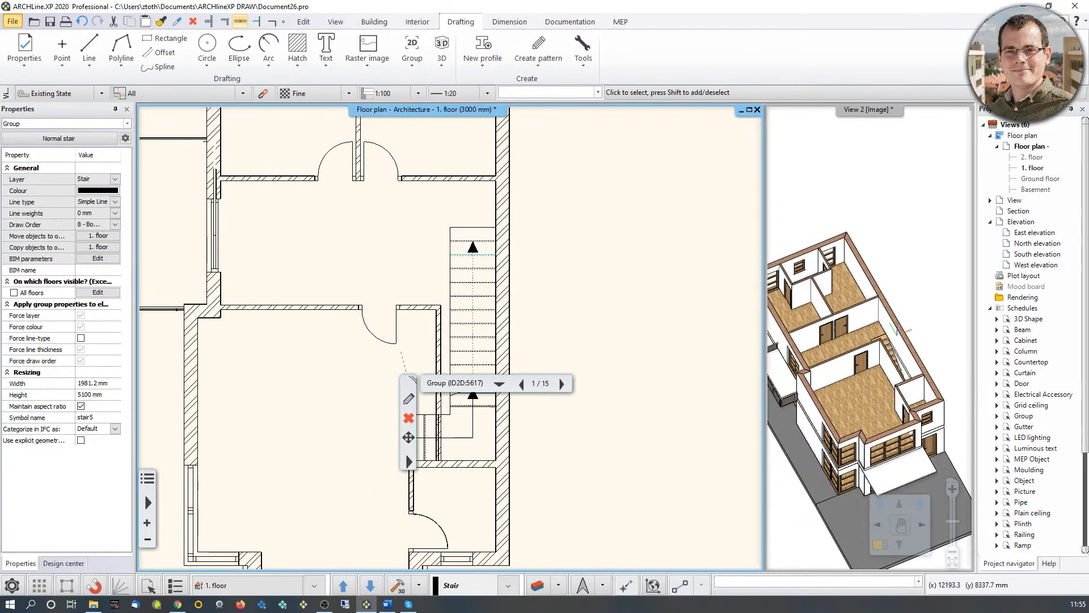
{"action": "key", "text": "Escape"}
{"action": "scroll", "coordinate": [487, 380], "scroll_direction": "down", "scroll_amount": 1}
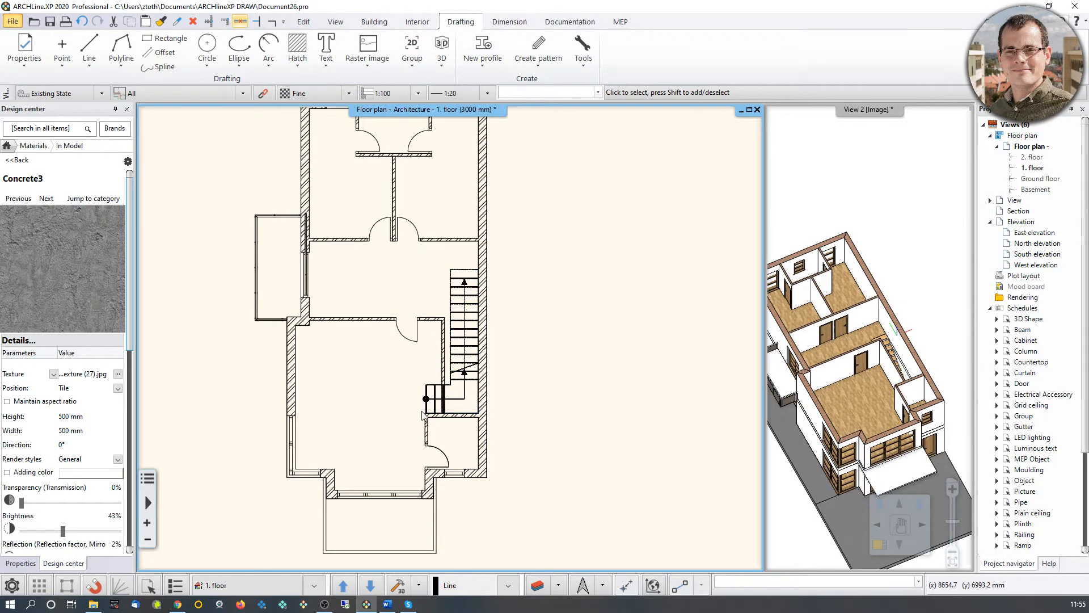
Step: Try the line weight scales 1:10 and 1:50 on the floor plan, then keep 1:10
{"action": "middle_click_drag", "start_coordinate": [420, 411], "coordinate": [451, 461]}
{"action": "scroll", "coordinate": [402, 274], "scroll_direction": "up", "scroll_amount": 8}
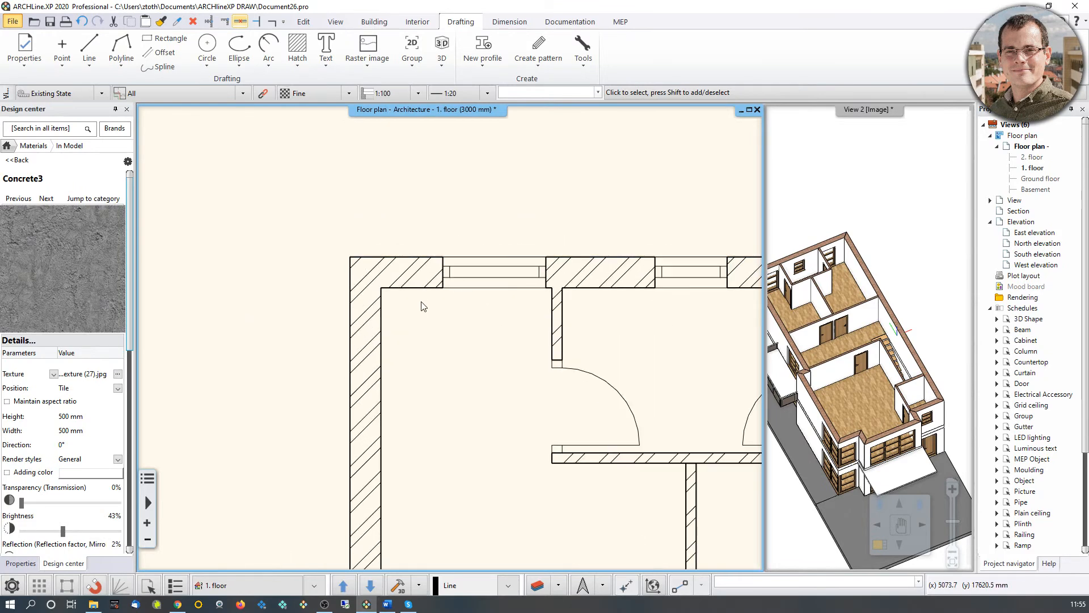
{"action": "left_click", "coordinate": [487, 96]}
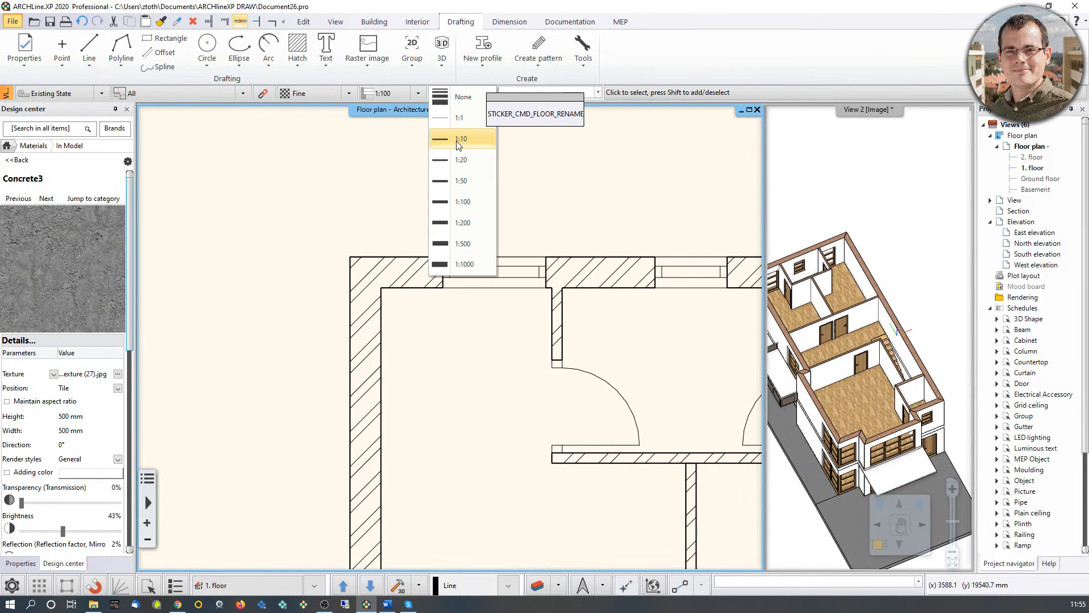
{"action": "left_click", "coordinate": [459, 144]}
{"action": "left_click", "coordinate": [487, 93]}
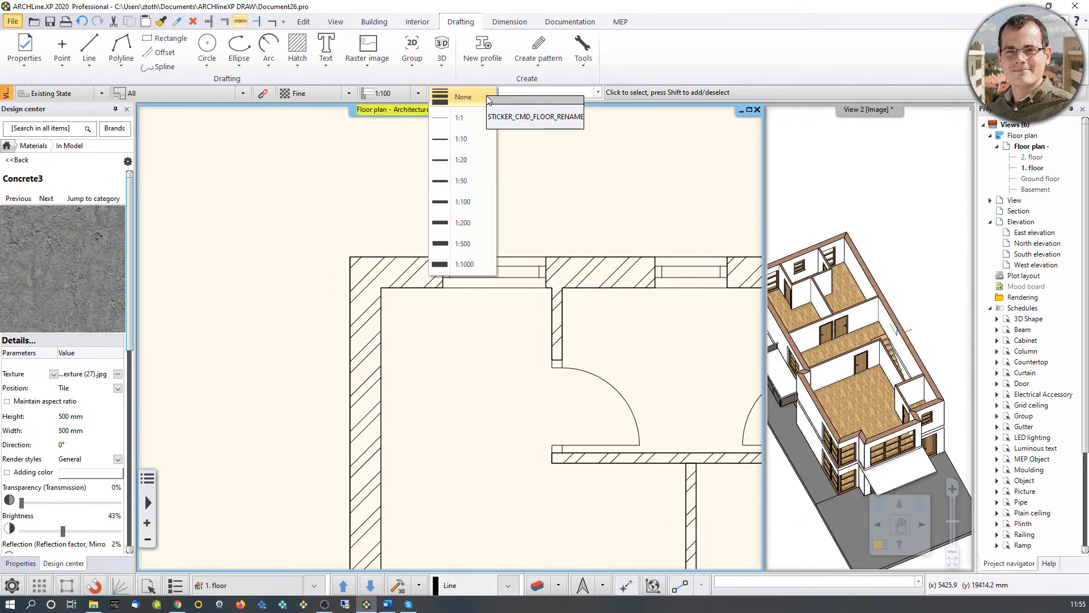
{"action": "left_click", "coordinate": [464, 188]}
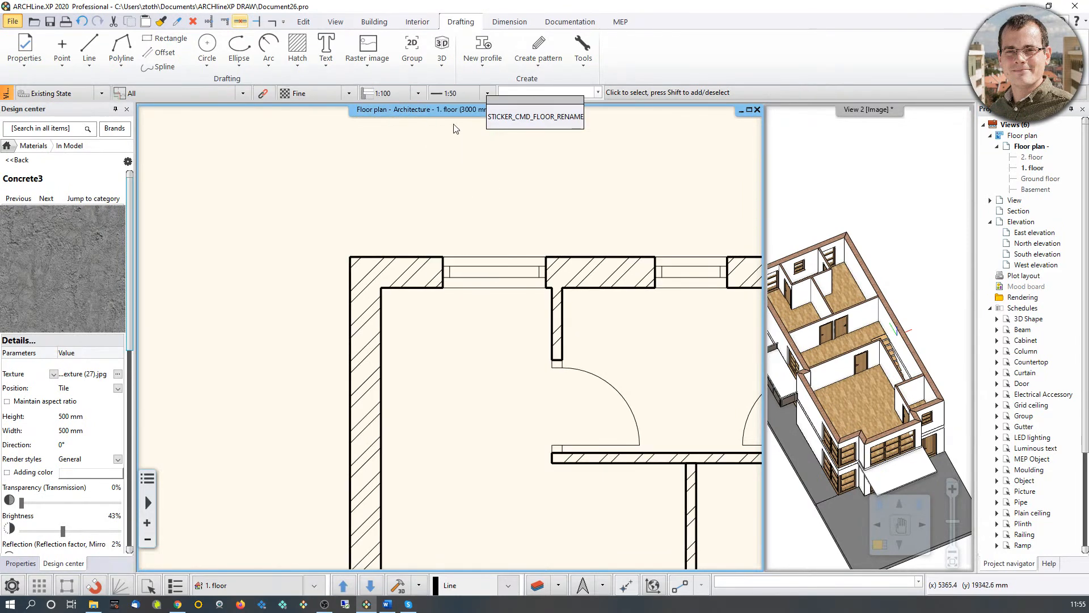
{"action": "left_click", "coordinate": [486, 97]}
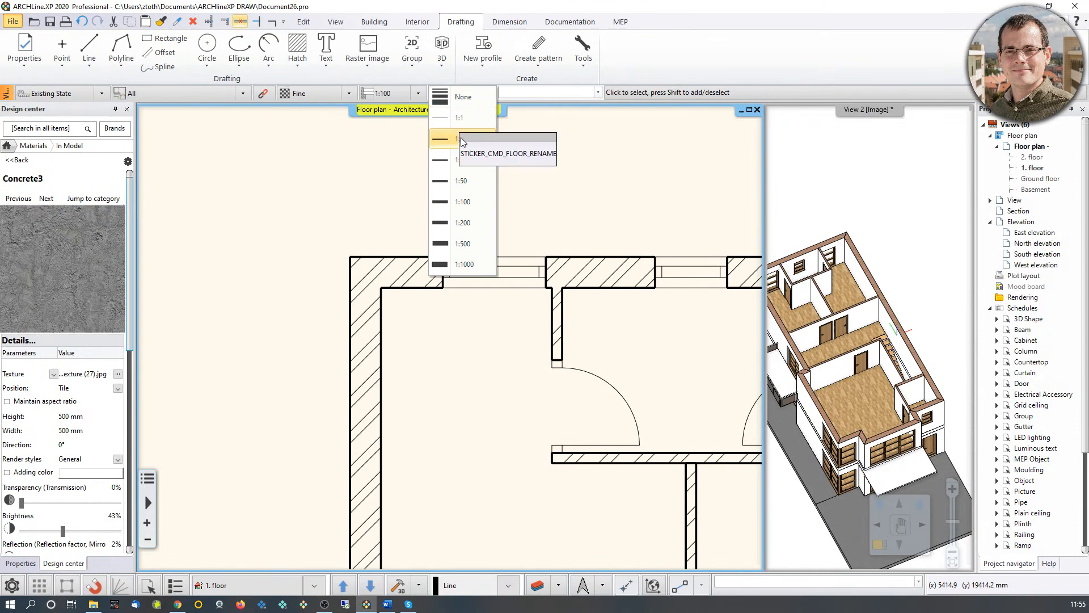
{"action": "left_click", "coordinate": [469, 139]}
{"action": "scroll", "coordinate": [414, 151], "scroll_direction": "down", "scroll_amount": 8}
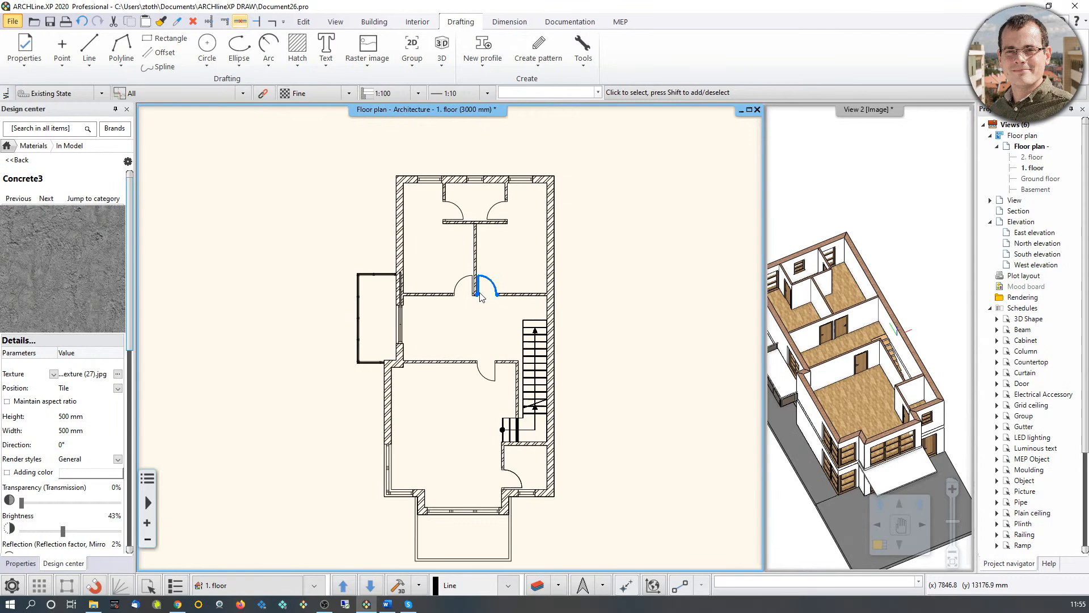
Step: Search the whole Design center for "shutter" and browse the matching windows
{"action": "middle_click_drag", "start_coordinate": [927, 360], "coordinate": [925, 276]}
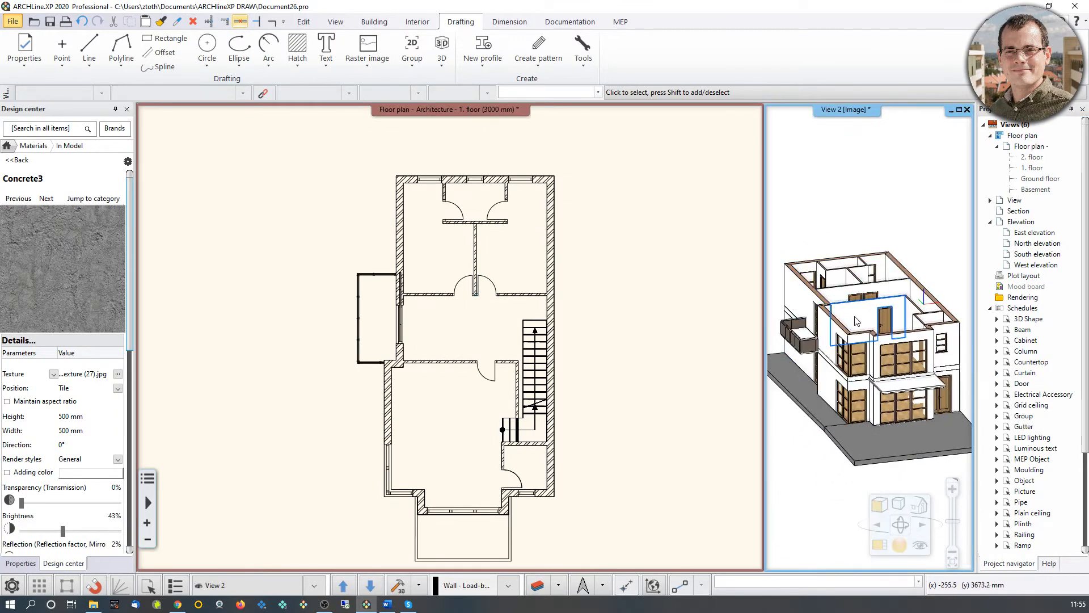
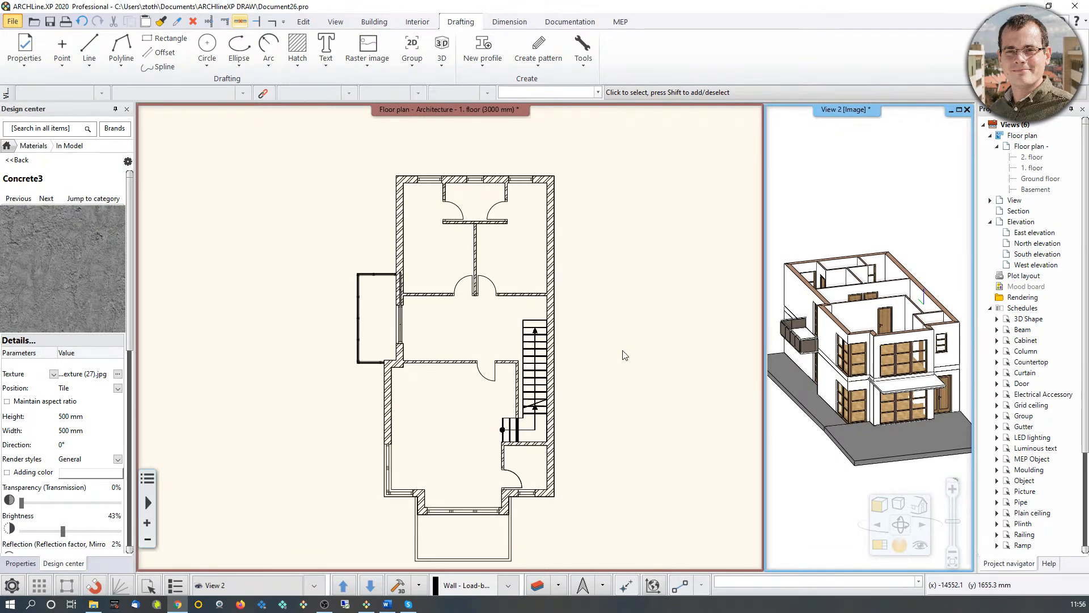
{"action": "middle_click_drag", "start_coordinate": [421, 279], "coordinate": [448, 251]}
{"action": "left_click", "coordinate": [8, 147]}
{"action": "left_click", "coordinate": [34, 130]}
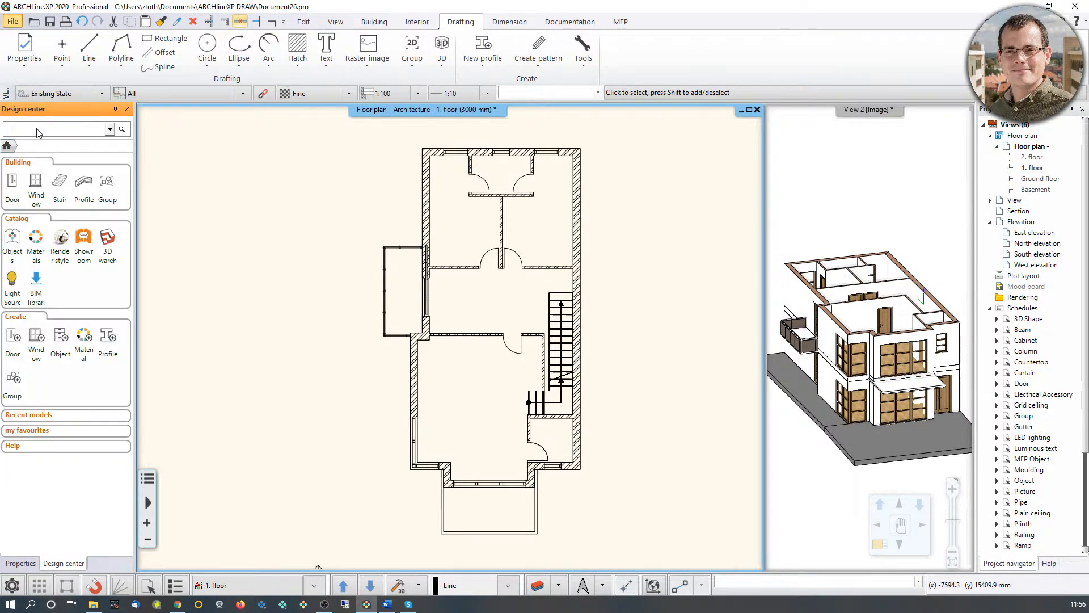
{"action": "type", "text": "shutter"}
{"action": "key", "text": "Return"}
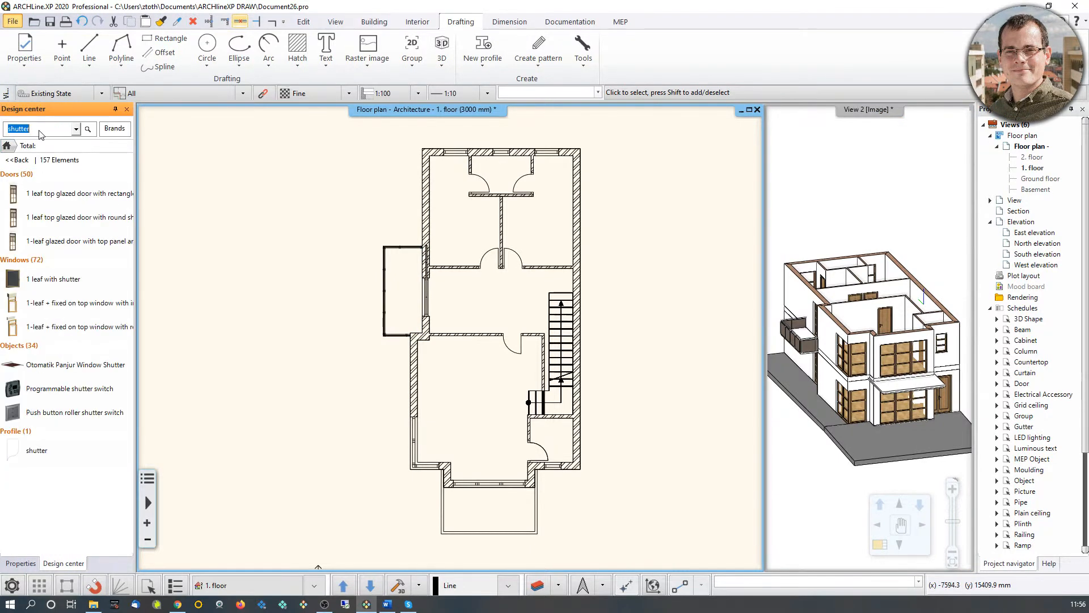
{"action": "left_click", "coordinate": [31, 261]}
{"action": "mouse_move", "coordinate": [44, 233]}
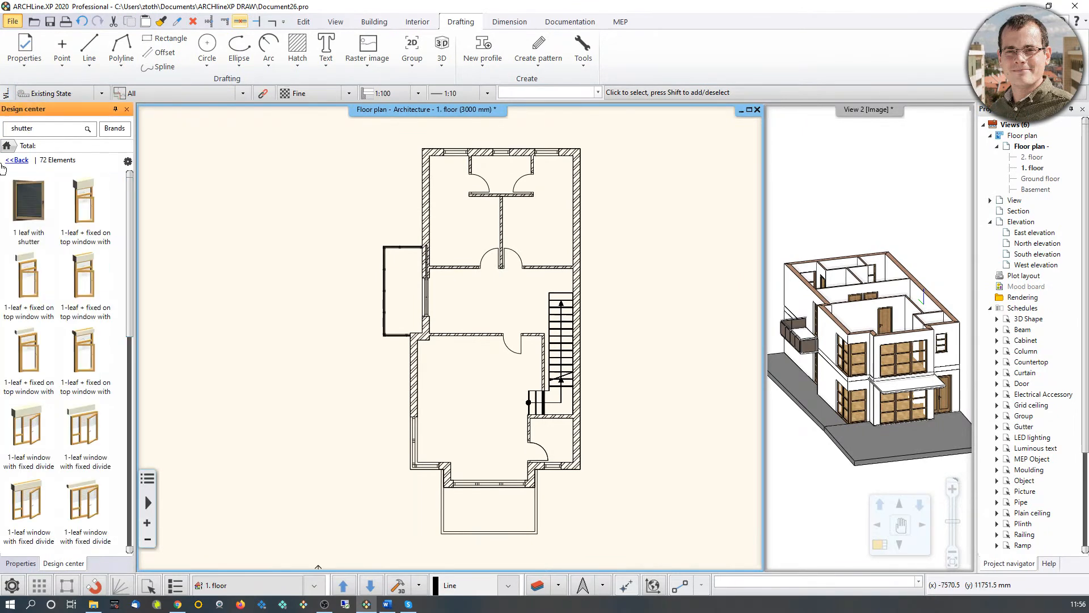
Step: Repeat the "shutter" search across the whole Design center and browse the matching objects
{"action": "left_click", "coordinate": [7, 147]}
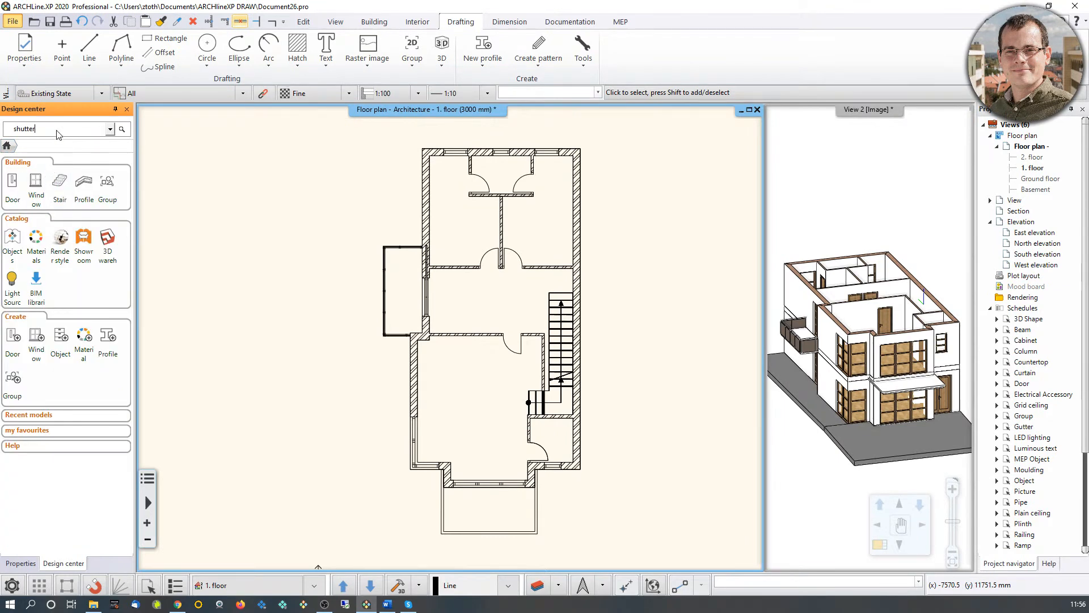
{"action": "key", "text": "Return"}
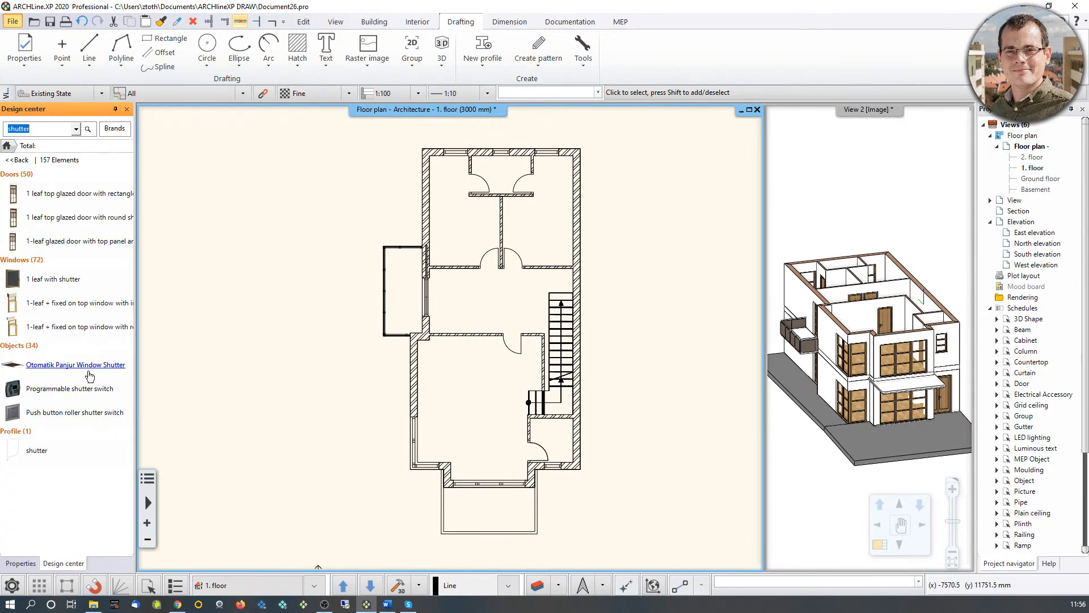
{"action": "left_click", "coordinate": [35, 351]}
{"action": "mouse_move", "coordinate": [52, 382]}
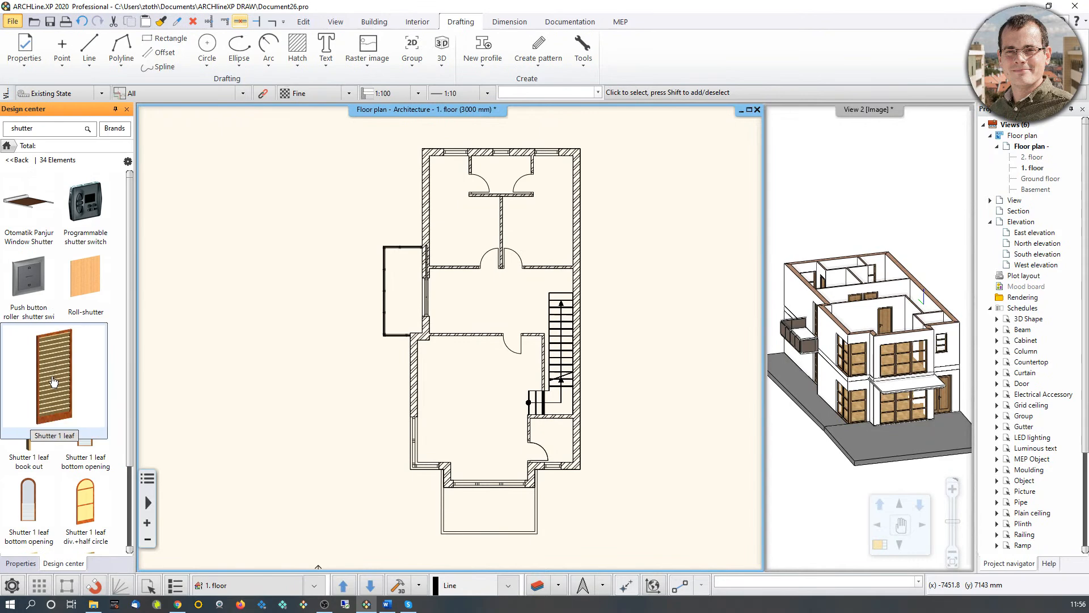
Step: Place the Shutter 1 leaf object in the 3D view at the lower outer edge of the first-floor corner window
{"action": "middle_click_drag", "start_coordinate": [944, 333], "coordinate": [846, 309]}
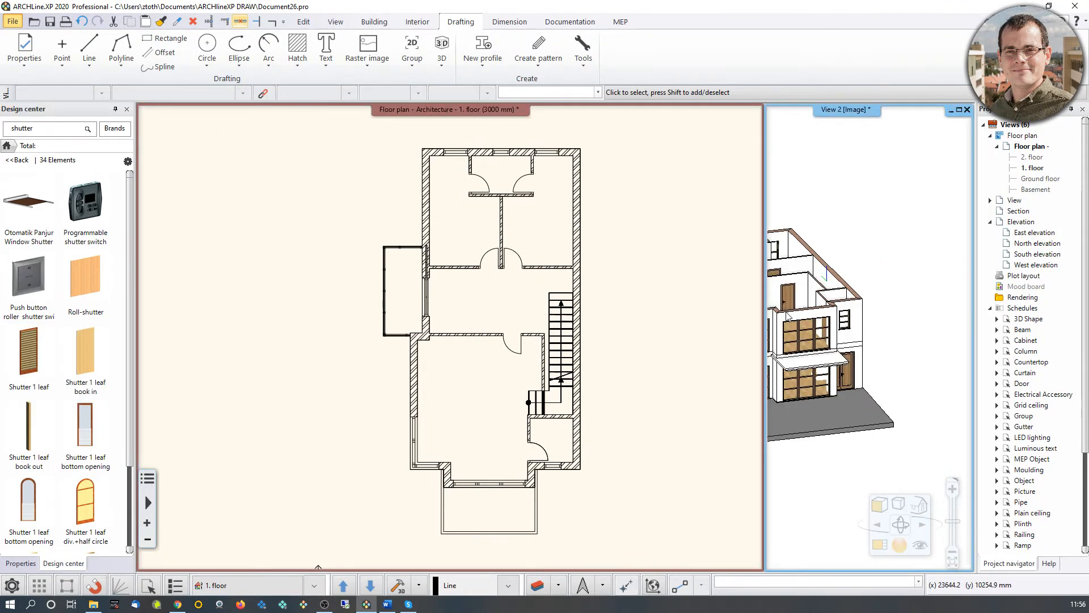
{"action": "scroll", "coordinate": [813, 326], "scroll_direction": "up", "scroll_amount": 5}
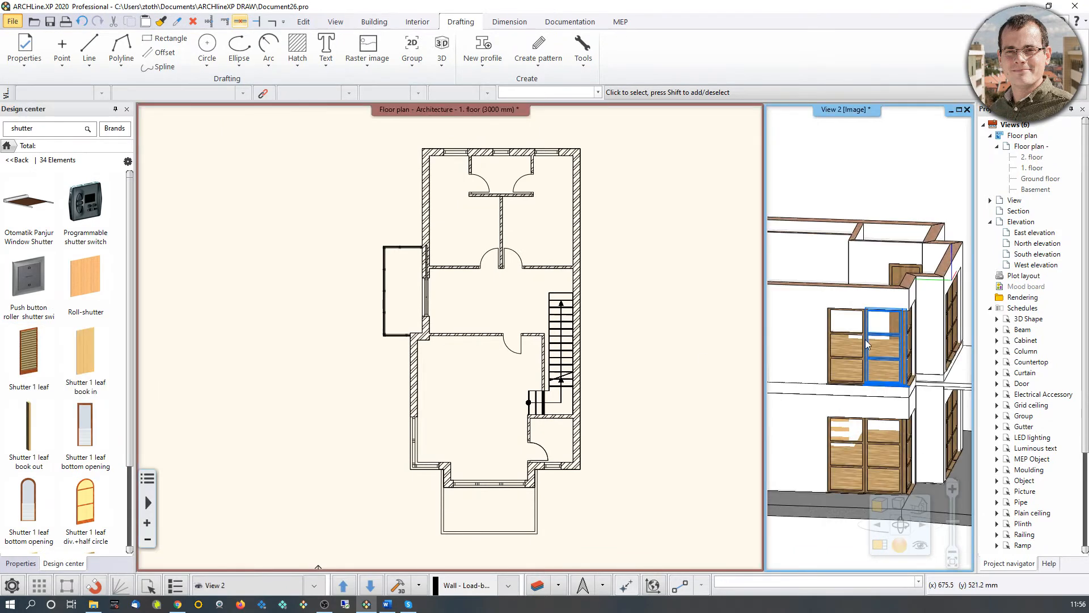
{"action": "mouse_move", "coordinate": [43, 368]}
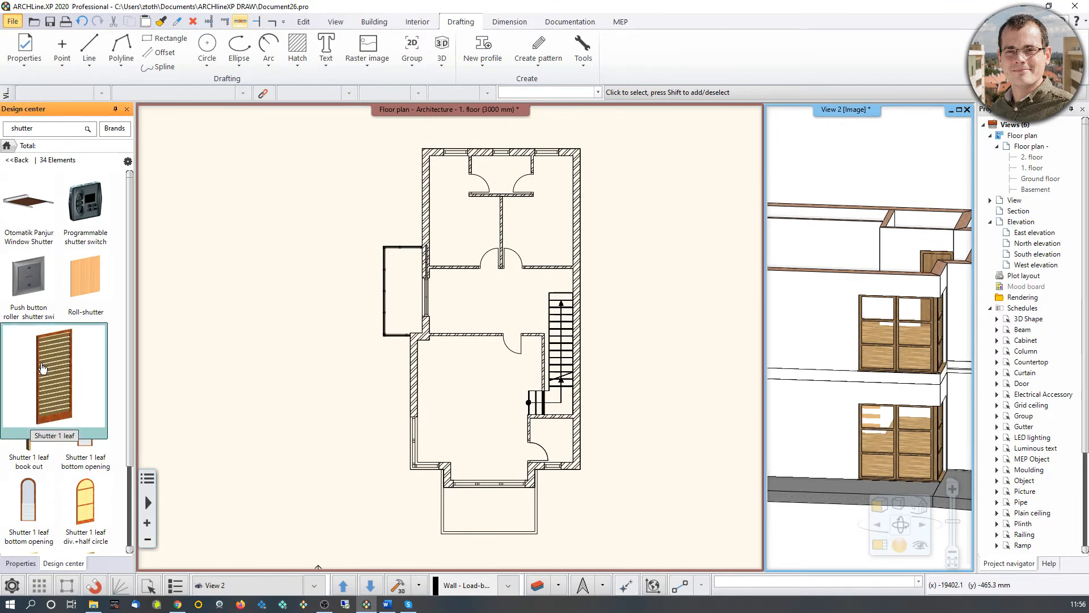
{"action": "left_click", "coordinate": [42, 368]}
{"action": "left_click", "coordinate": [859, 370]}
{"action": "scroll", "coordinate": [862, 376], "scroll_direction": "up", "scroll_amount": 4}
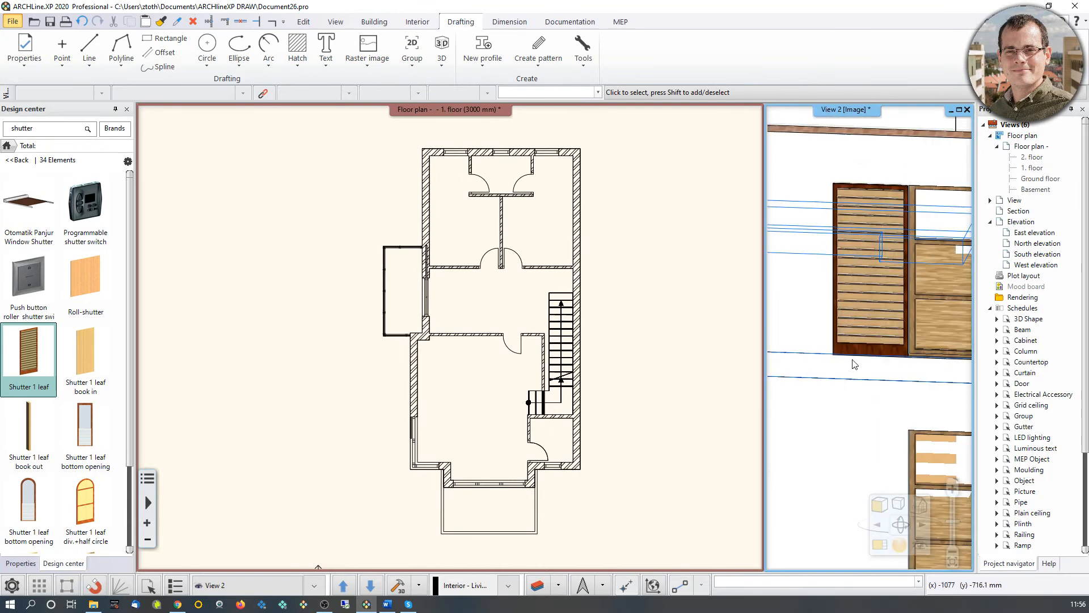
Step: Examine how the placed shutter is drawn in the window opening on the 1. floor plan
{"action": "left_click", "coordinate": [862, 376]}
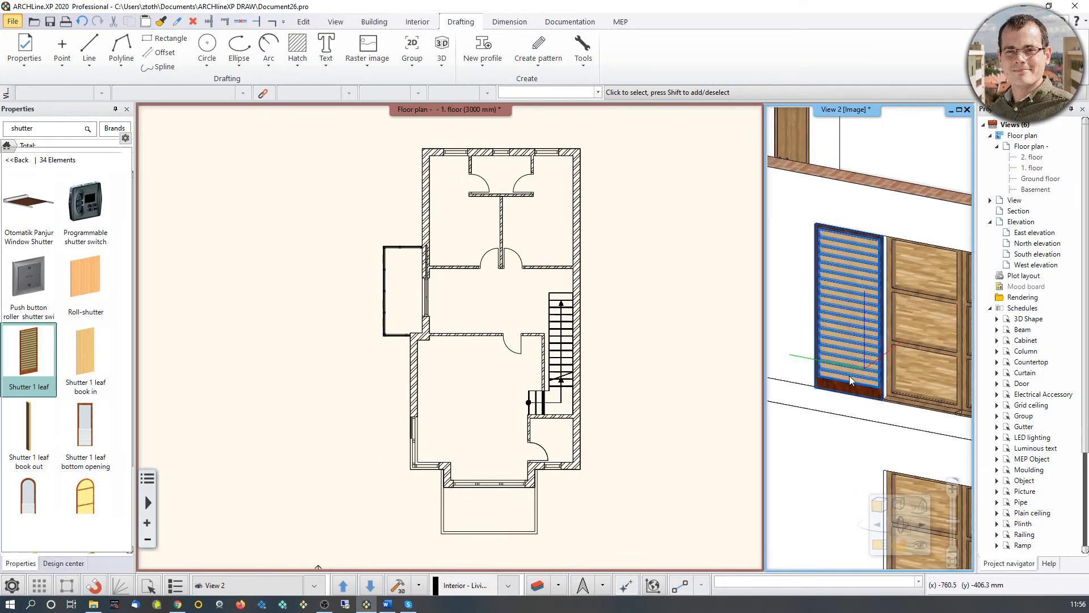
{"action": "left_click", "coordinate": [875, 421]}
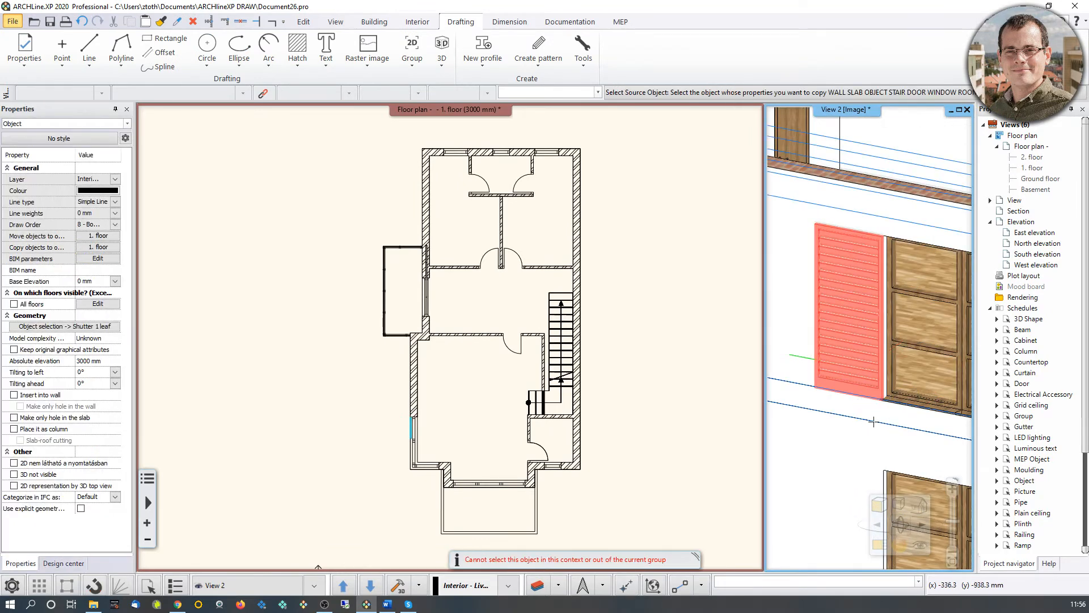
{"action": "left_click", "coordinate": [853, 319]}
{"action": "left_click", "coordinate": [855, 322]}
{"action": "scroll", "coordinate": [403, 465], "scroll_direction": "up", "scroll_amount": 4}
{"action": "middle_click_drag", "start_coordinate": [404, 465], "coordinate": [457, 394]}
{"action": "scroll", "coordinate": [499, 330], "scroll_direction": "up", "scroll_amount": 4}
{"action": "middle_click_drag", "start_coordinate": [500, 330], "coordinate": [420, 350]}
{"action": "scroll", "coordinate": [370, 340], "scroll_direction": "up", "scroll_amount": 3}
{"action": "middle_click_drag", "start_coordinate": [340, 247], "coordinate": [389, 371]}
Step: Review the placed shutter's size, leaf and opening angle parameters in its object settings
{"action": "left_click", "coordinate": [878, 362]}
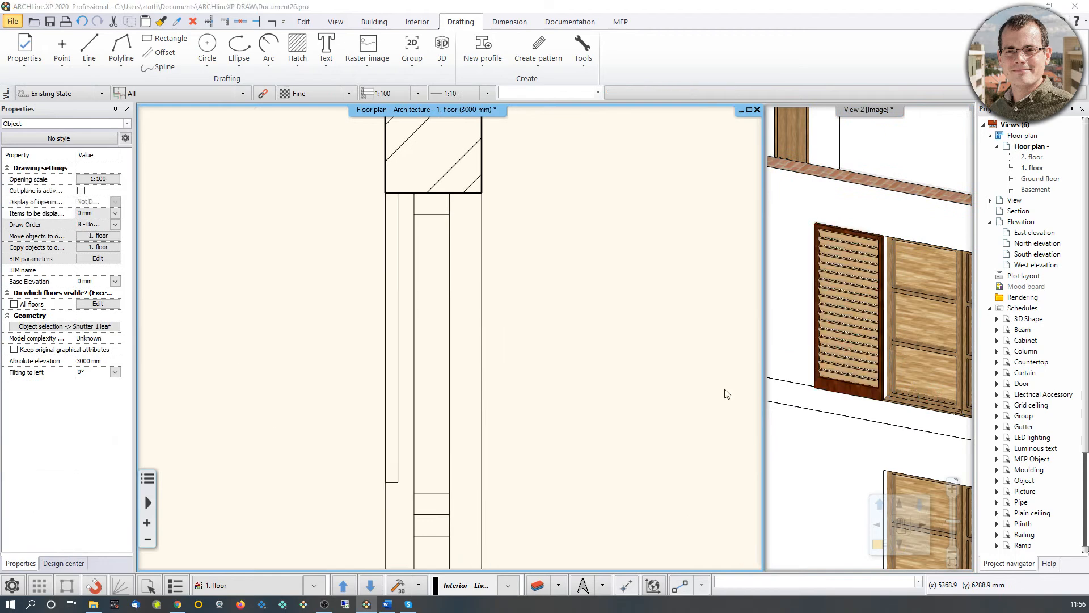
{"action": "scroll", "coordinate": [533, 366], "scroll_direction": "down", "scroll_amount": 2}
{"action": "scroll", "coordinate": [518, 370], "scroll_direction": "up", "scroll_amount": 2}
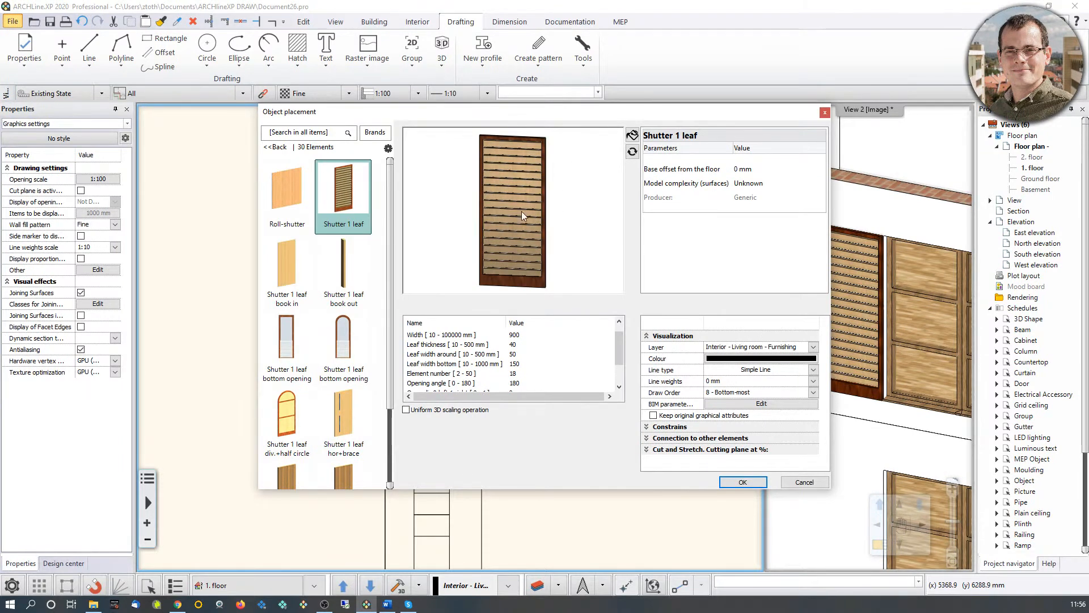
{"action": "scroll", "coordinate": [512, 339], "scroll_direction": "up", "scroll_amount": 1}
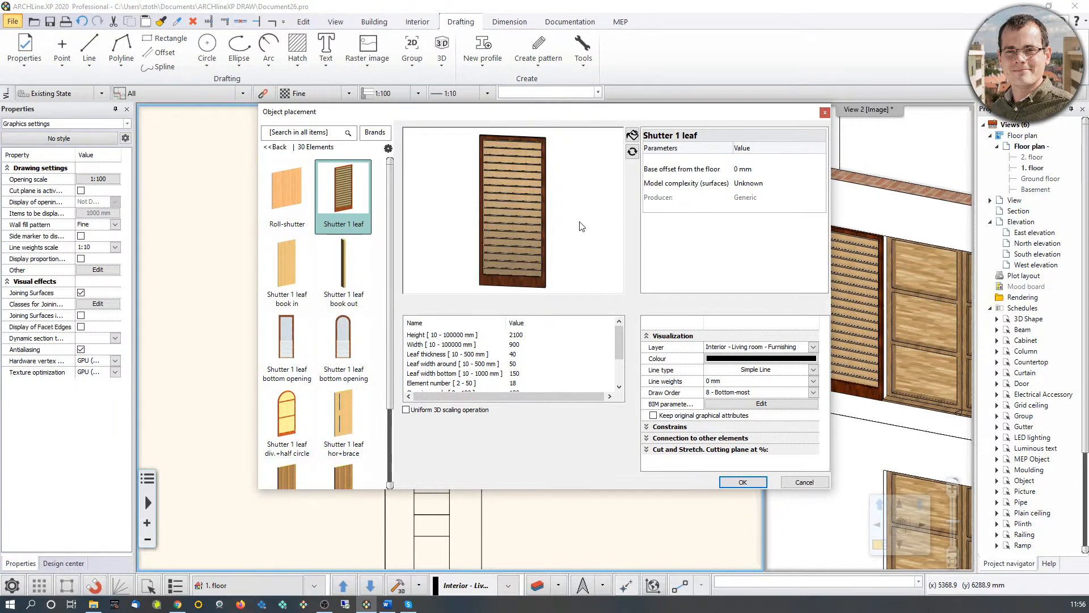
{"action": "scroll", "coordinate": [600, 228], "scroll_direction": "down", "scroll_amount": 1}
{"action": "left_click", "coordinate": [744, 482]}
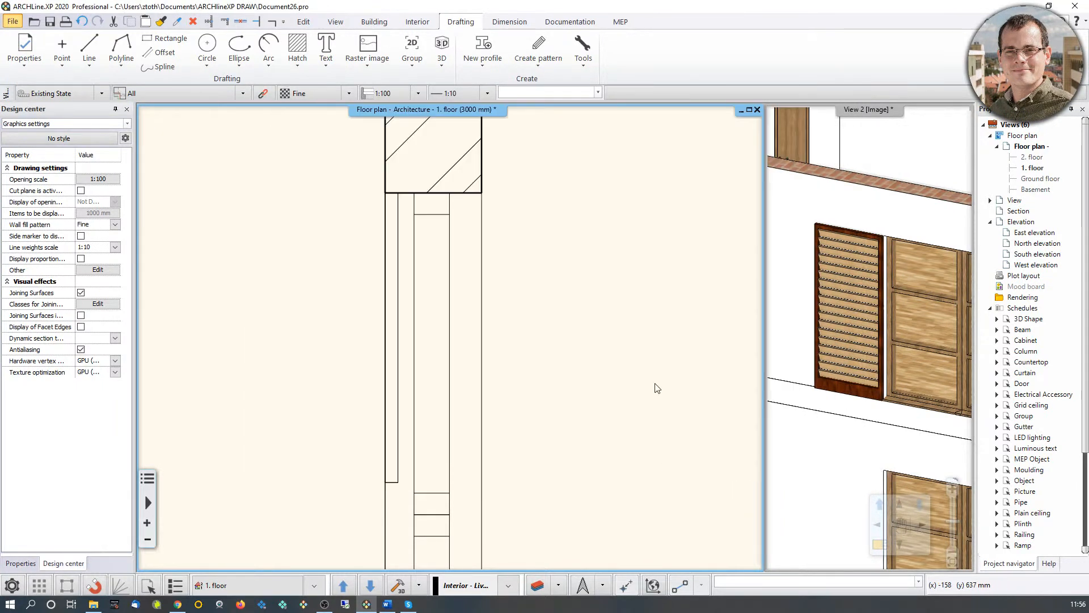
Step: Delete the one-leaf shutter from beside the first-floor corner window
{"action": "left_click", "coordinate": [856, 304]}
{"action": "key", "text": "Delete"}
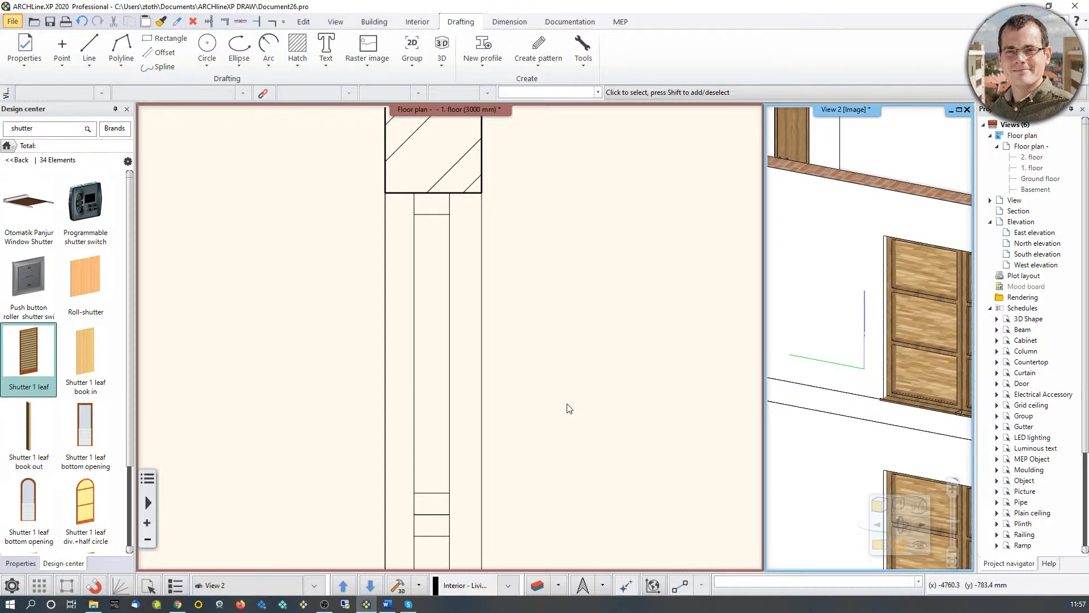
{"action": "left_click", "coordinate": [562, 362]}
{"action": "scroll", "coordinate": [535, 351], "scroll_direction": "down", "scroll_amount": 8}
{"action": "scroll", "coordinate": [513, 357], "scroll_direction": "down", "scroll_amount": 4}
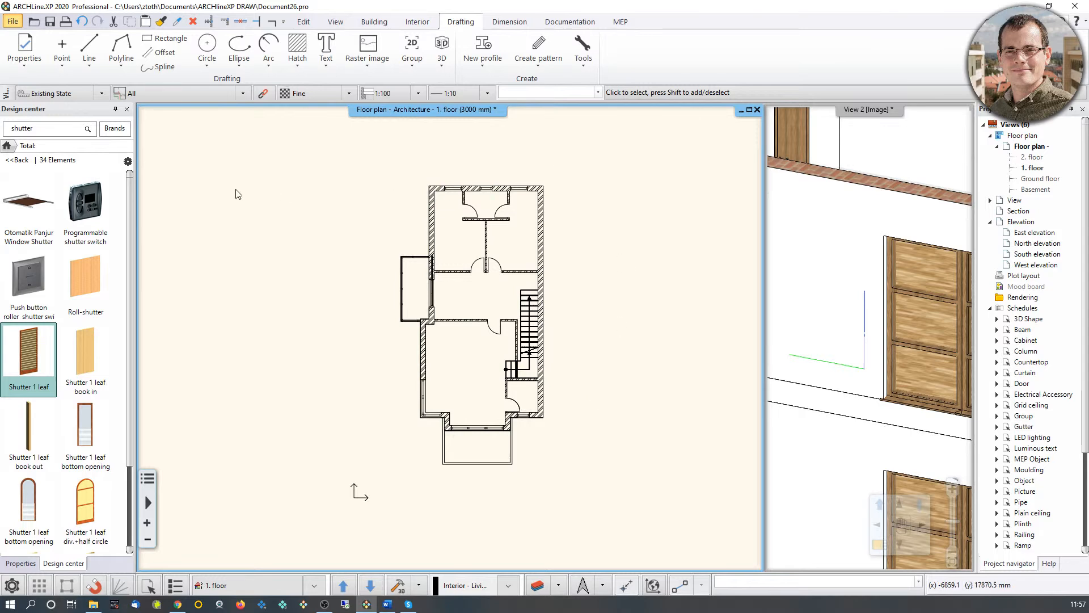
Step: Open the Wall tool's default properties and the compound layer editor for the 300 mm wall
{"action": "left_click", "coordinate": [7, 145]}
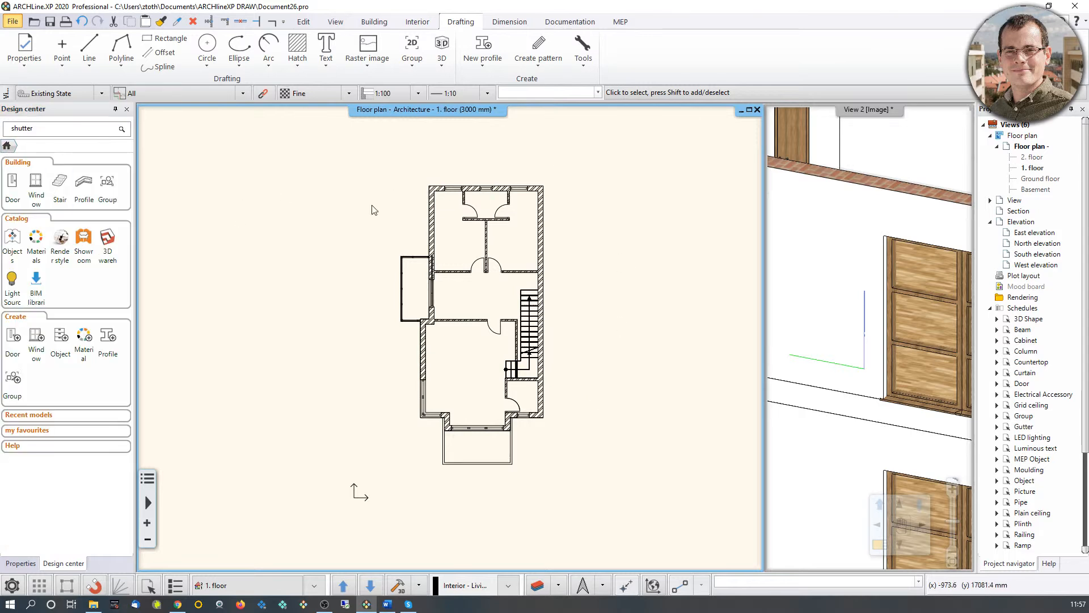
{"action": "left_click", "coordinate": [874, 299]}
{"action": "middle_click_drag", "start_coordinate": [874, 299], "coordinate": [838, 290]}
{"action": "left_click", "coordinate": [372, 22]}
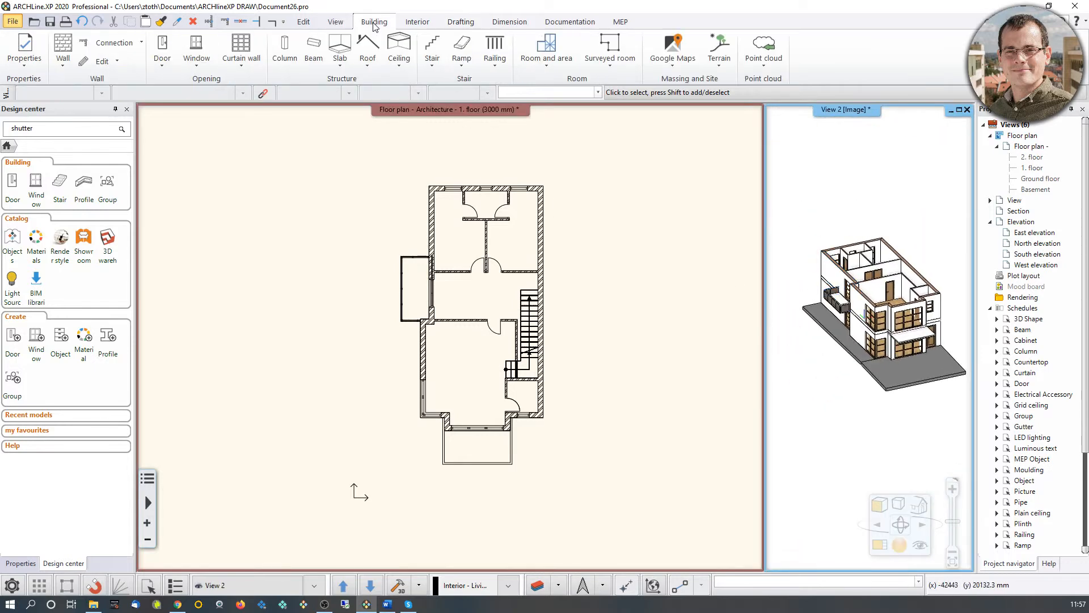
{"action": "left_click", "coordinate": [66, 48]}
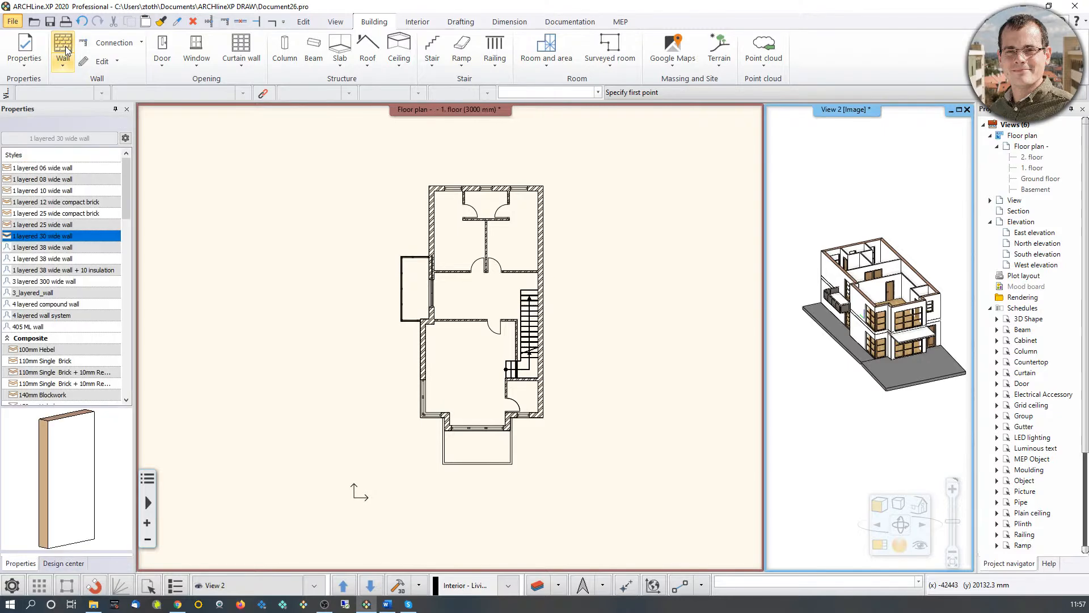
{"action": "right_click", "coordinate": [67, 48]}
{"action": "left_click", "coordinate": [98, 57]}
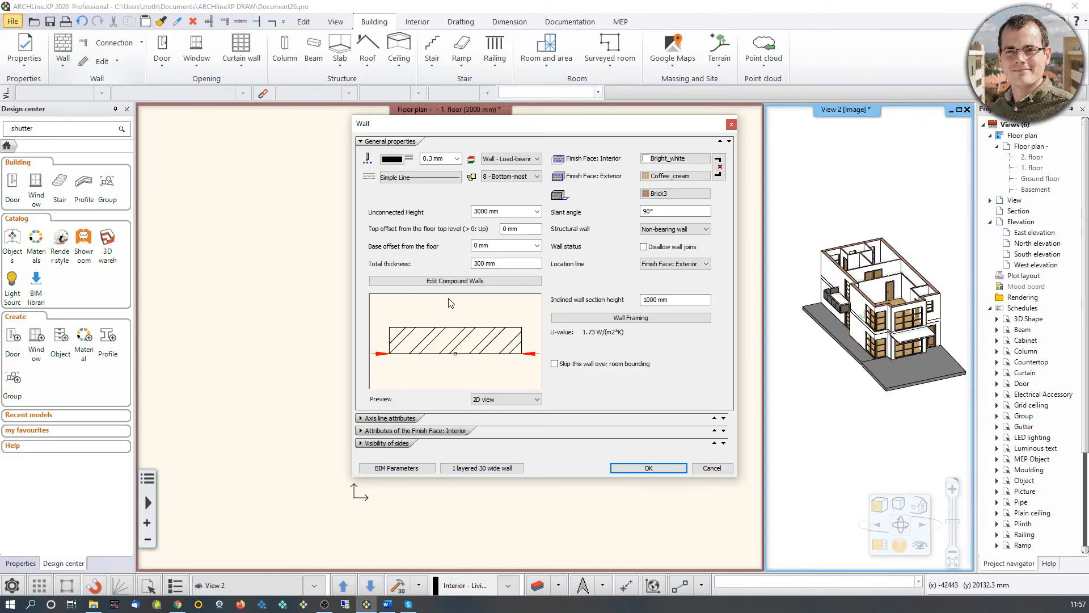
{"action": "left_click", "coordinate": [464, 282]}
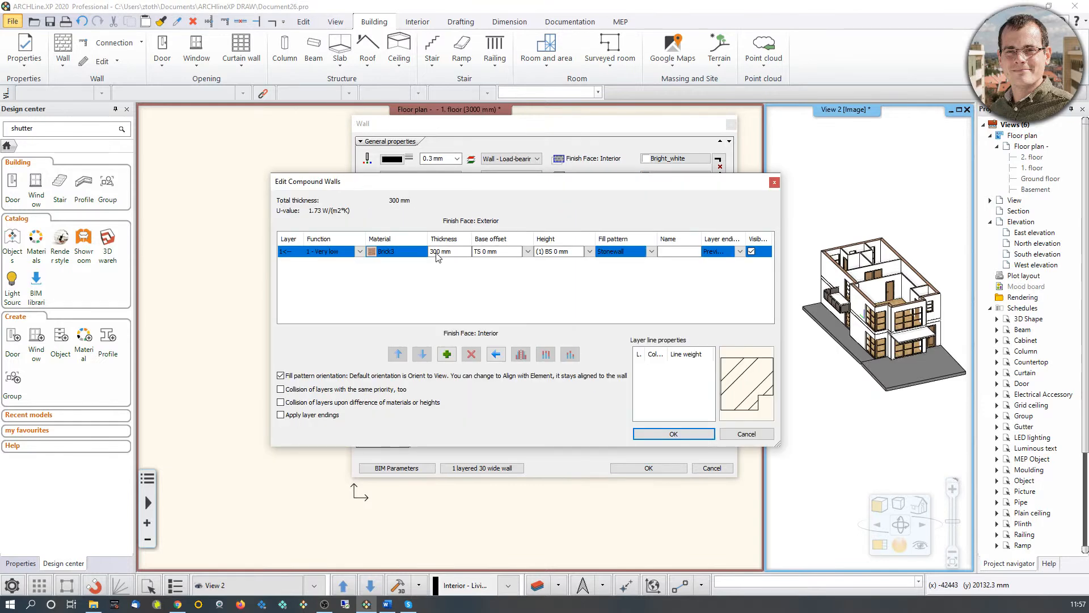
Step: Set the Brick3 wall layer's thickness to 100 mm and add two more layers like it
{"action": "left_click", "coordinate": [437, 253]}
{"action": "left_click_drag", "start_coordinate": [488, 181], "coordinate": [663, 221]}
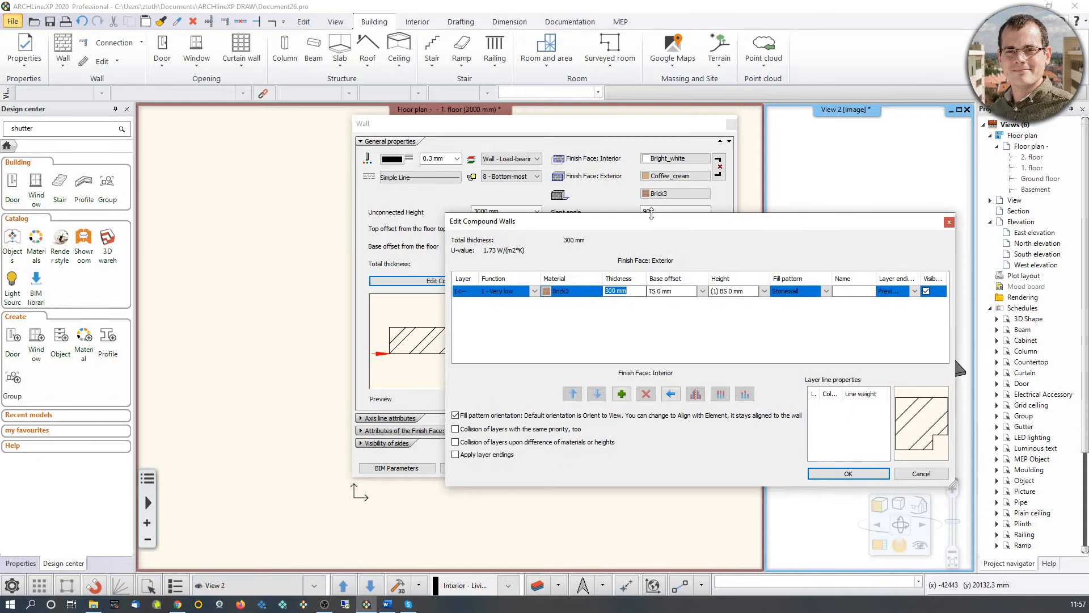
{"action": "type", "text": "1"}
{"action": "key", "text": "Tab"}
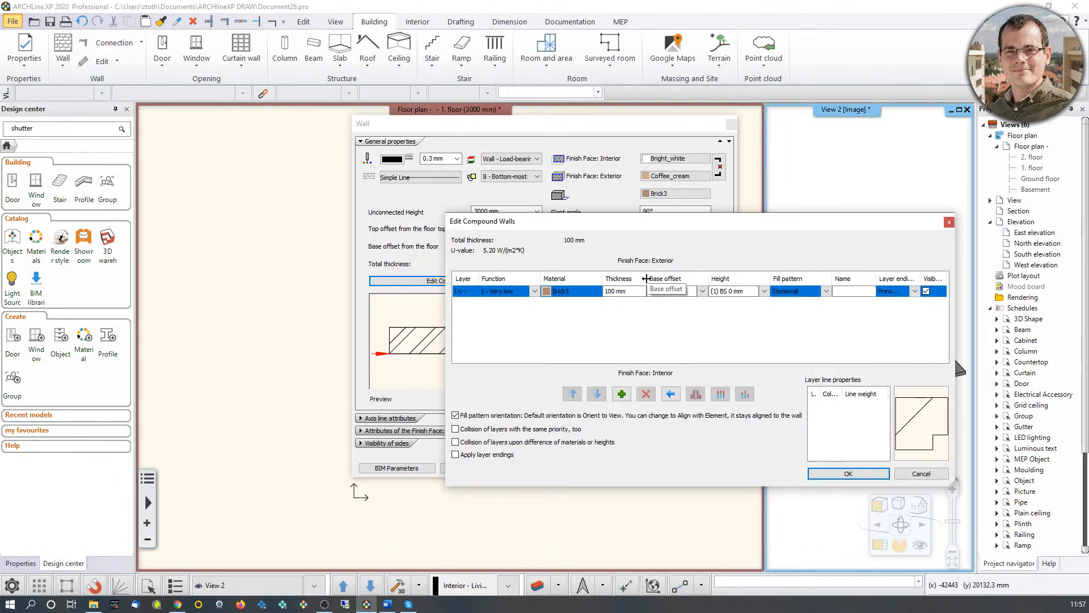
{"action": "left_click", "coordinate": [622, 394]}
{"action": "left_click", "coordinate": [622, 394]}
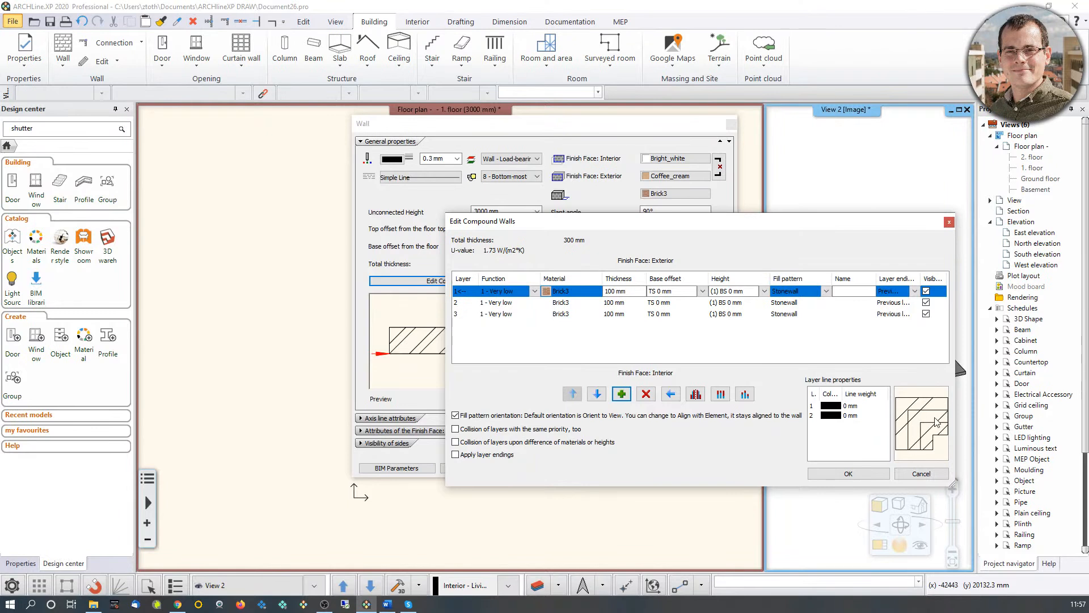
Step: Try to choose a different hatch pattern for the compound wall's second layer
{"action": "left_click", "coordinate": [799, 303]}
{"action": "left_click", "coordinate": [799, 304]}
{"action": "left_click", "coordinate": [790, 316]}
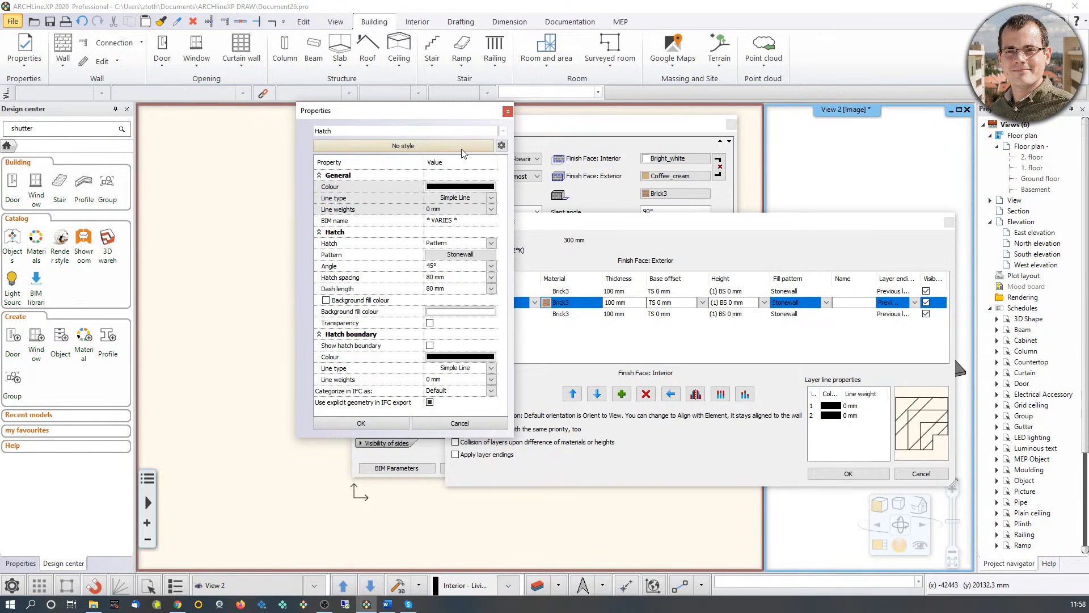
{"action": "left_click", "coordinate": [471, 254]}
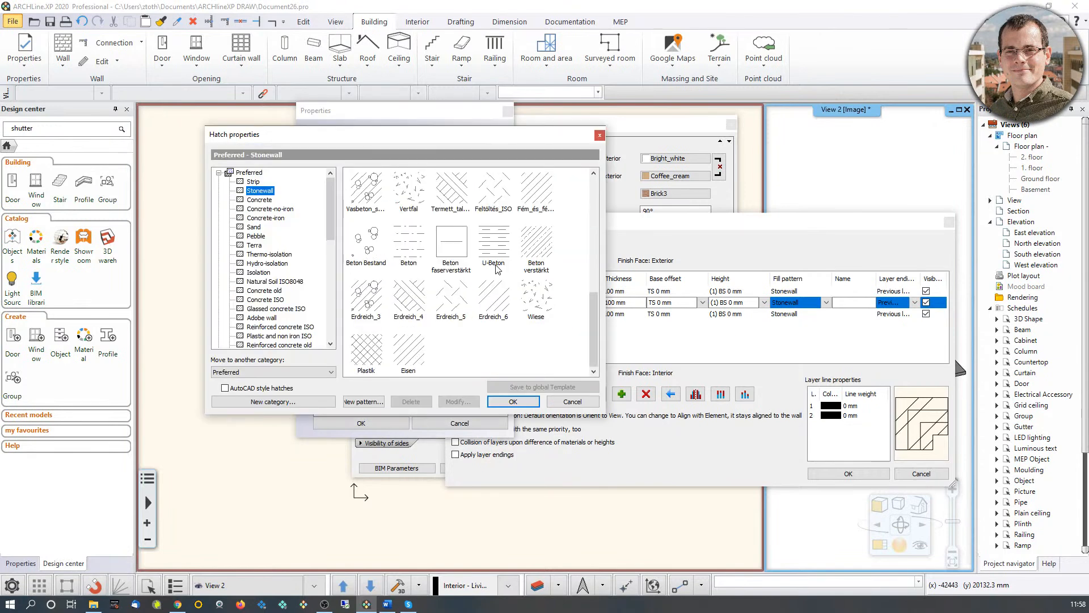
{"action": "left_click", "coordinate": [513, 401]}
{"action": "left_click", "coordinate": [361, 423]}
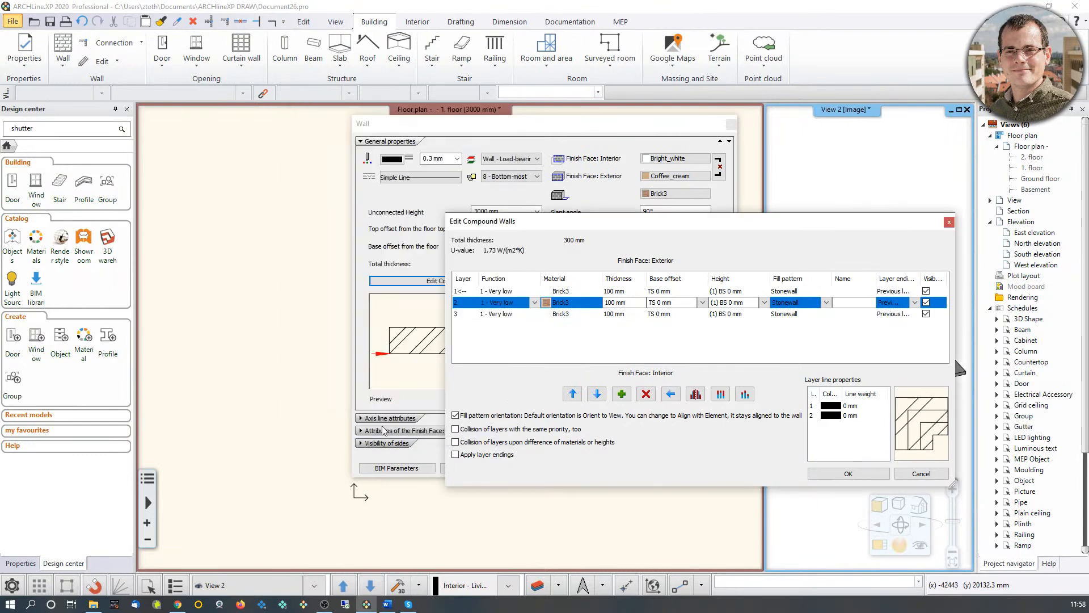
Step: Set the fill pattern of the compound wall's second layer to Thermo-isolation
{"action": "left_click", "coordinate": [826, 302]}
{"action": "left_click", "coordinate": [801, 315]}
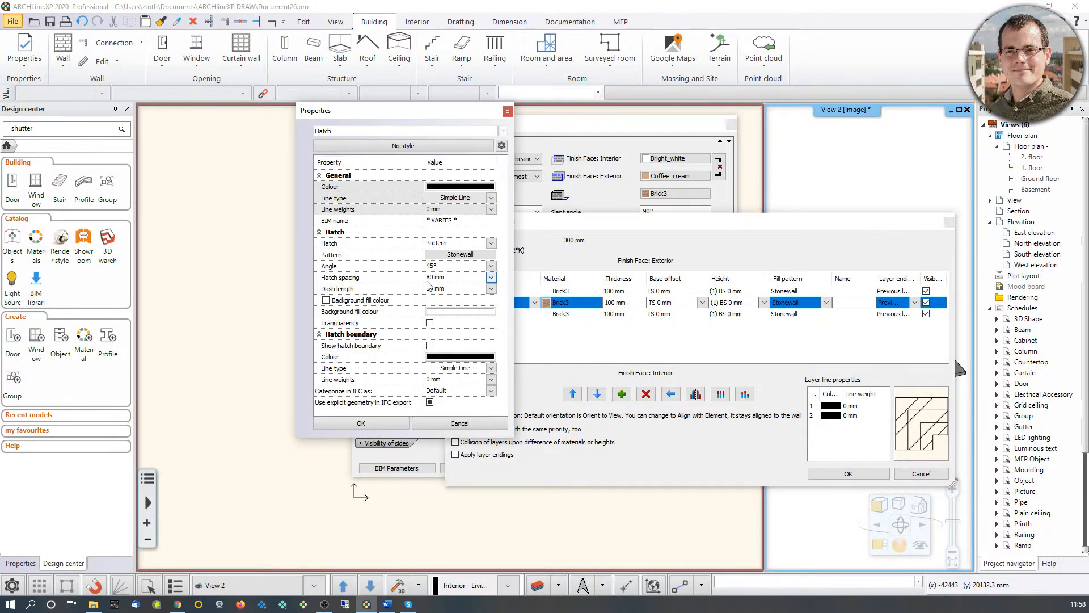
{"action": "left_click", "coordinate": [445, 253]}
{"action": "left_click", "coordinate": [494, 241]}
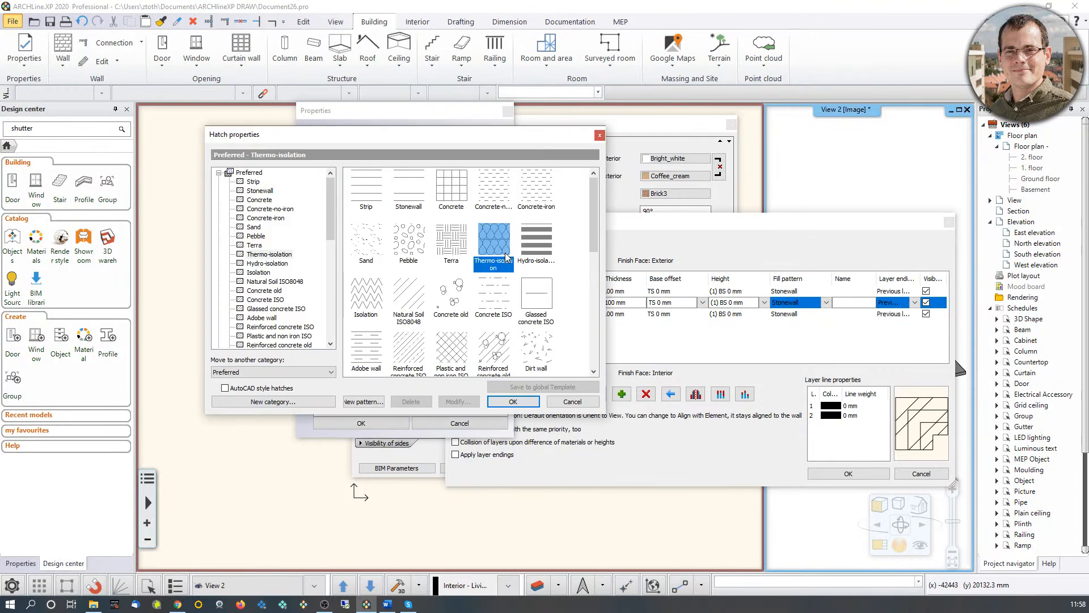
{"action": "left_click", "coordinate": [513, 401]}
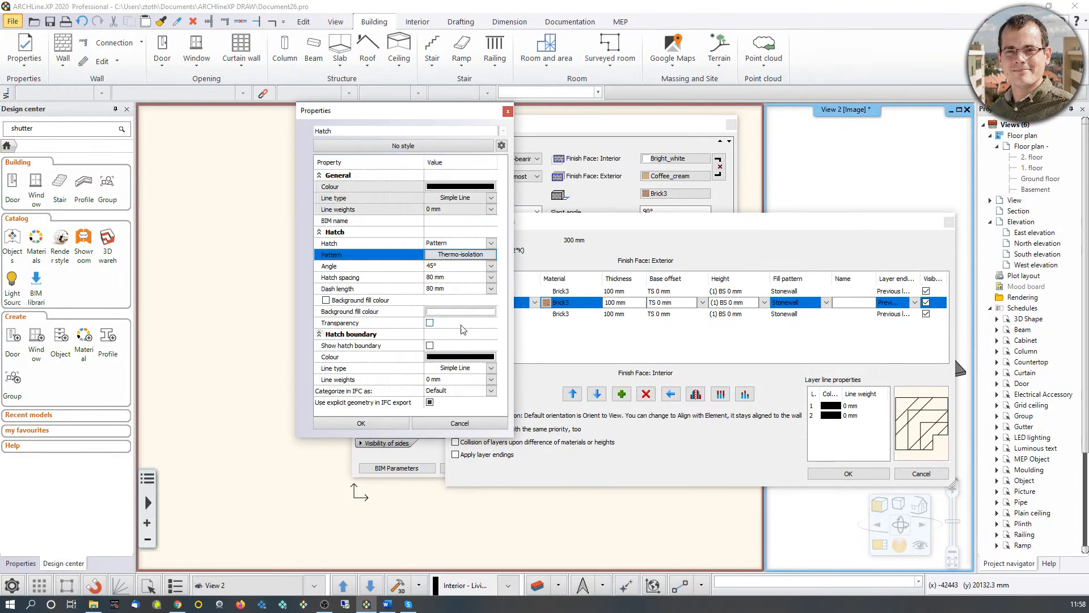
{"action": "left_click", "coordinate": [361, 423]}
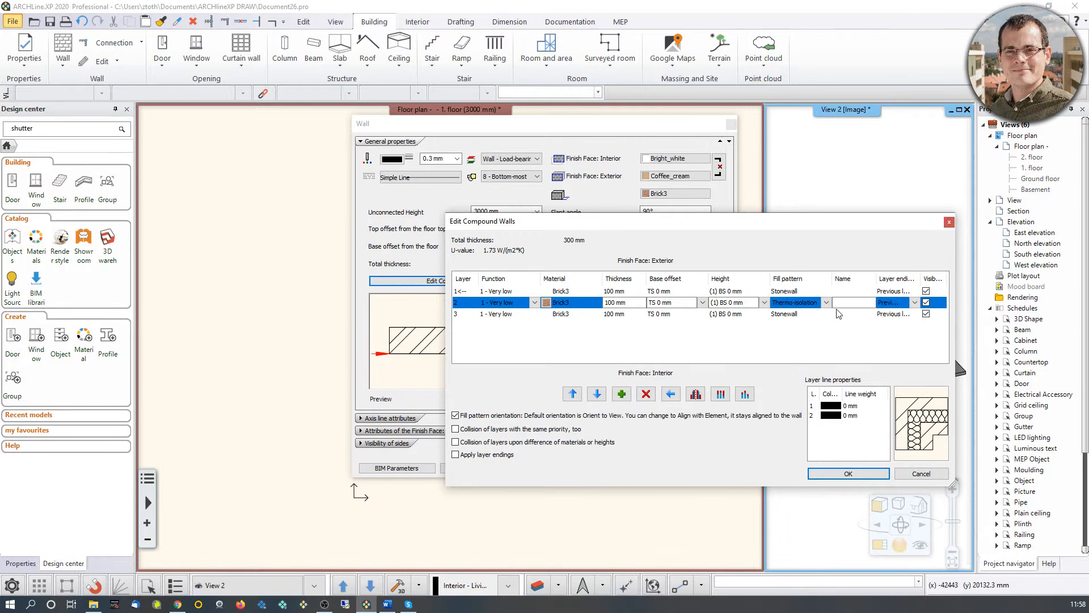
Step: Accept the three-layer compound structure with the insulation hatch as the Wall tool's default settings
{"action": "middle_click_drag", "start_coordinate": [934, 440], "coordinate": [929, 430]}
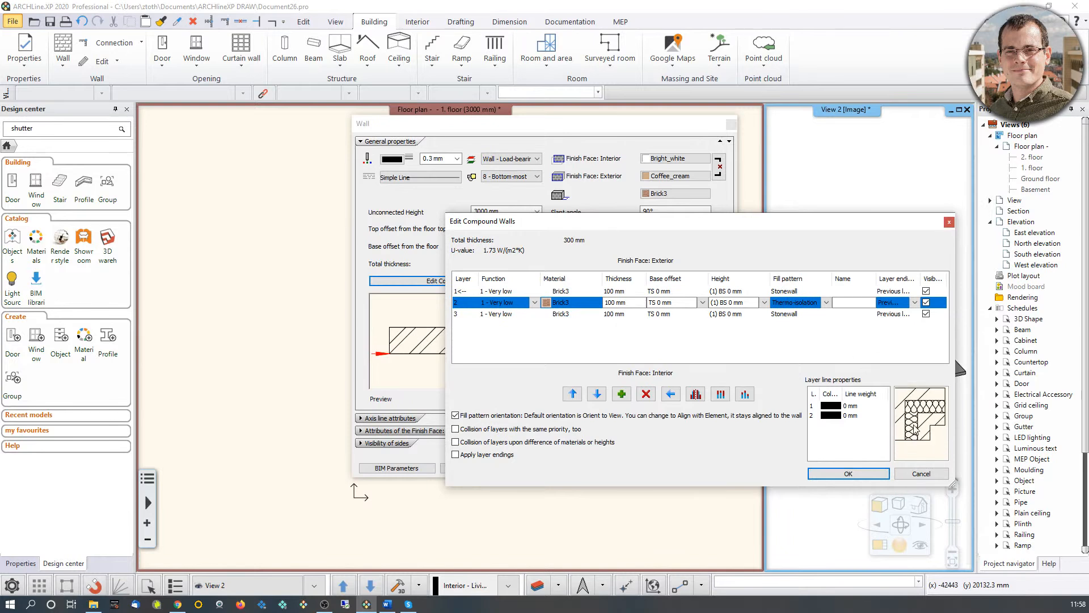
{"action": "left_click", "coordinate": [851, 473]}
{"action": "left_click", "coordinate": [648, 468]}
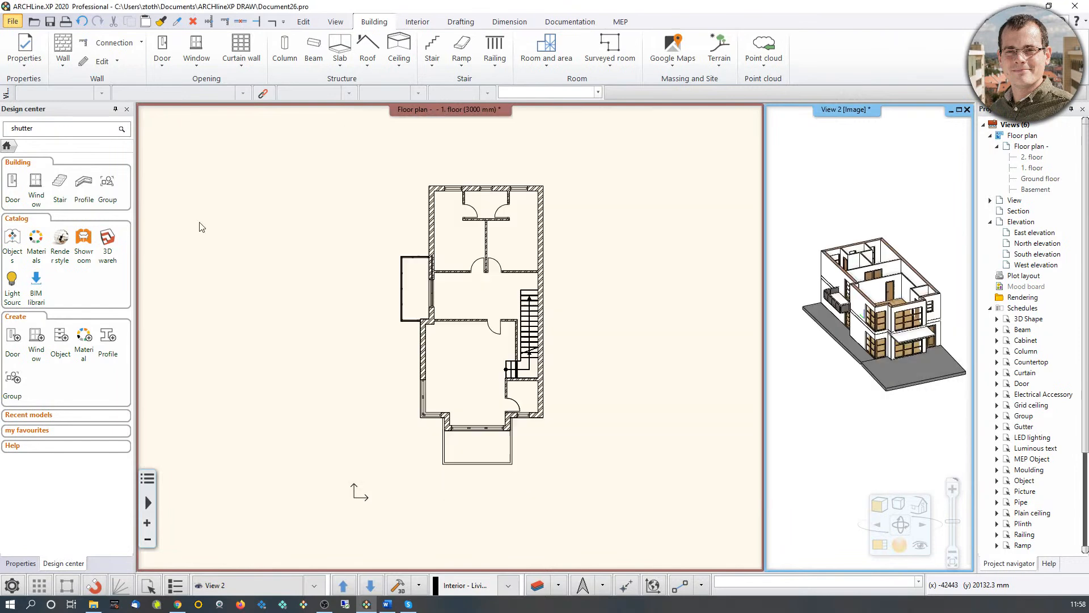
Step: Draw a horizontal compound wall about 3830 mm long in the empty area beside the house's floor plan
{"action": "left_click", "coordinate": [63, 48]}
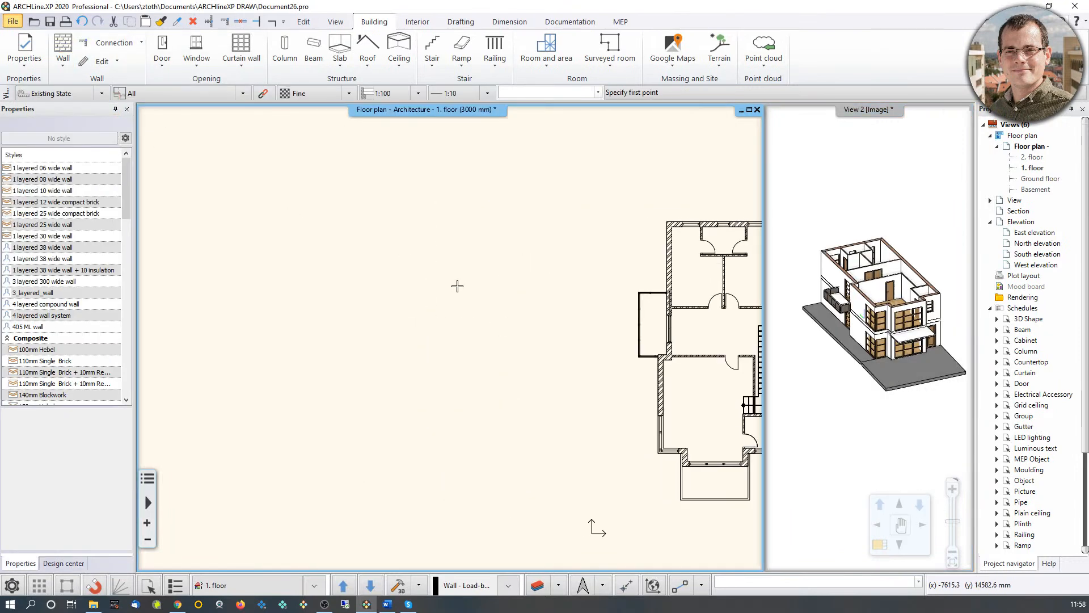
{"action": "left_click", "coordinate": [359, 316]}
{"action": "left_click", "coordinate": [486, 315]}
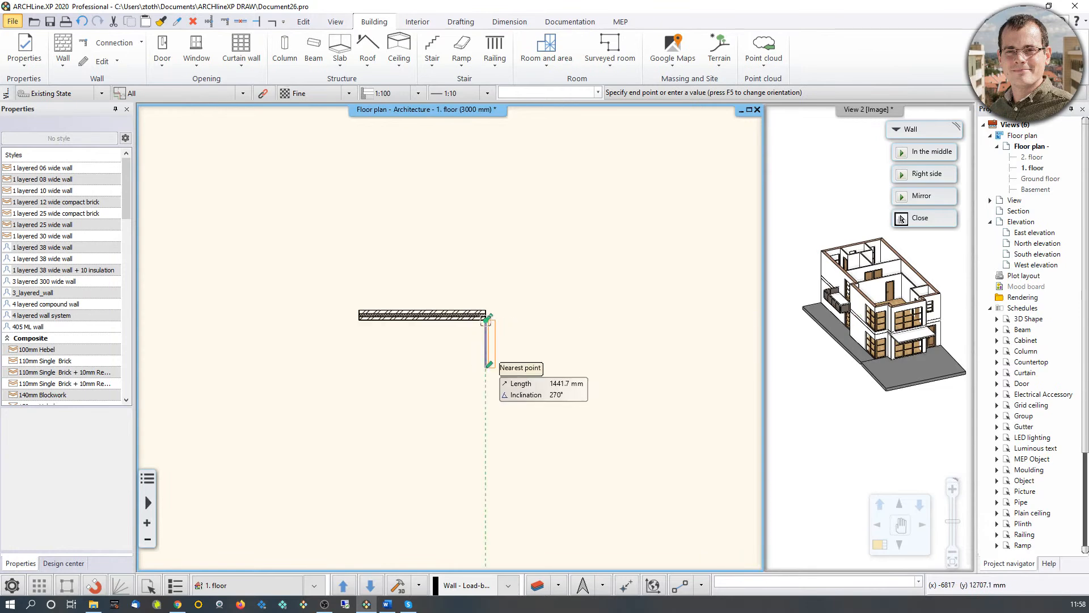
{"action": "scroll", "coordinate": [449, 357], "scroll_direction": "up", "scroll_amount": 4}
{"action": "key", "text": "Escape"}
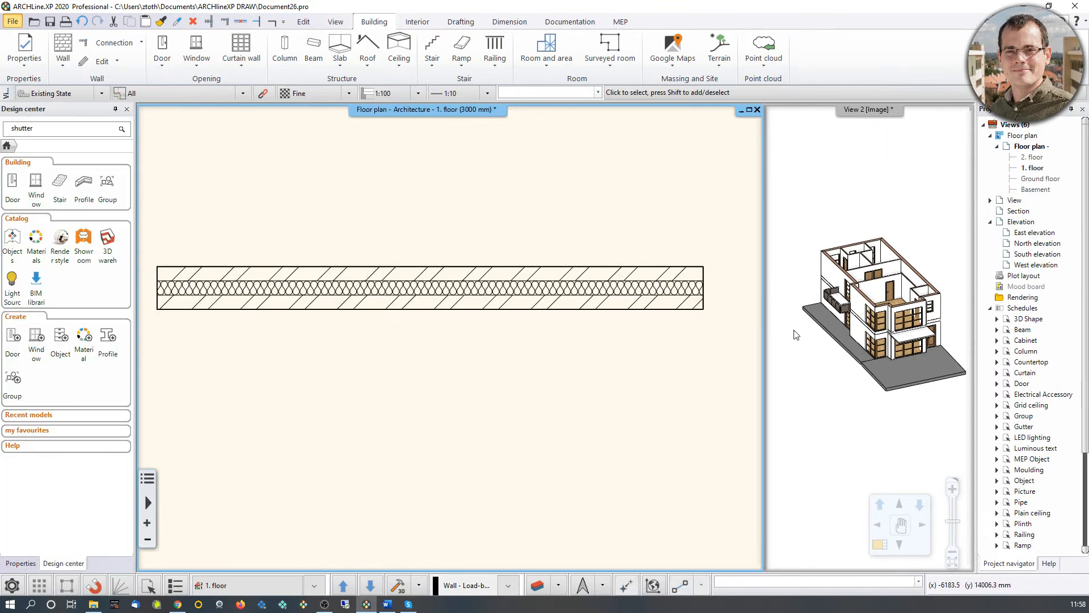
Step: Open the compound layer editor of the newly drawn wall from the 3D view
{"action": "left_click", "coordinate": [940, 311]}
{"action": "scroll", "coordinate": [845, 372], "scroll_direction": "up", "scroll_amount": 8}
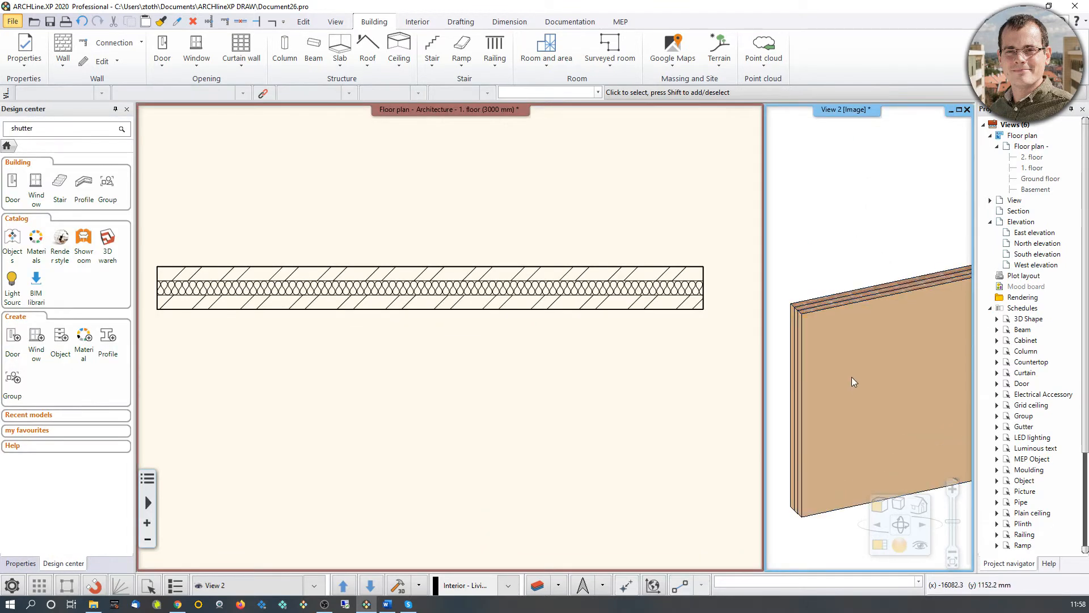
{"action": "scroll", "coordinate": [833, 340], "scroll_direction": "up", "scroll_amount": 1}
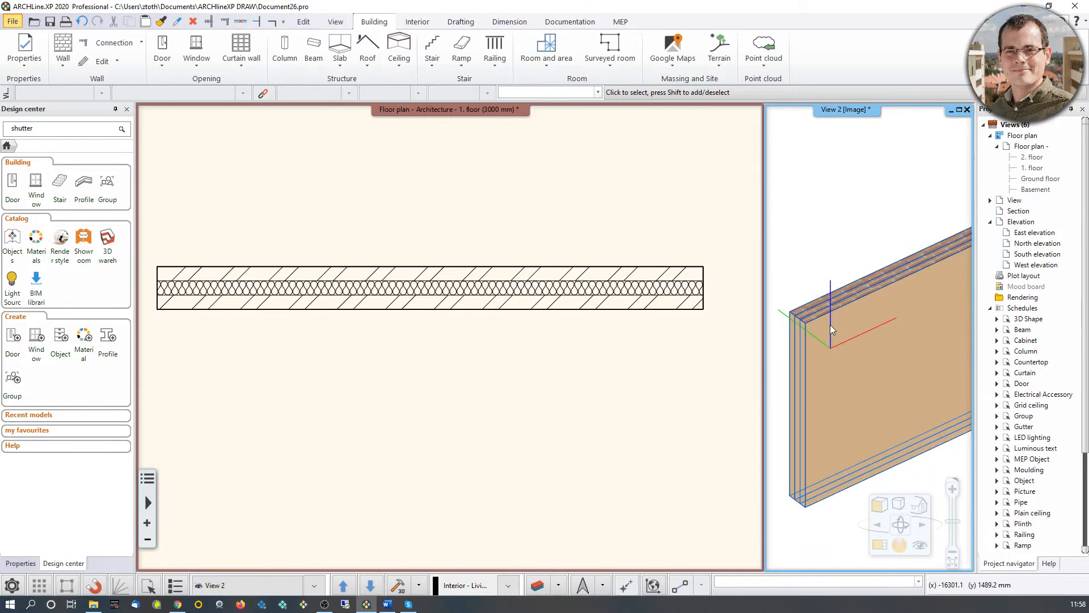
{"action": "double_click", "coordinate": [829, 325]}
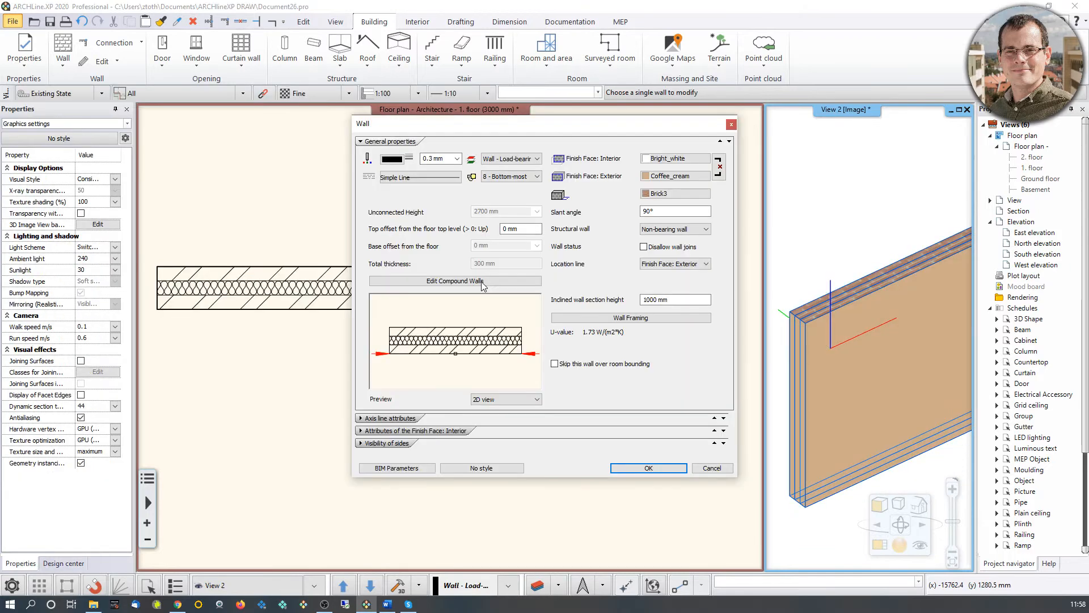
{"action": "left_click", "coordinate": [455, 281]}
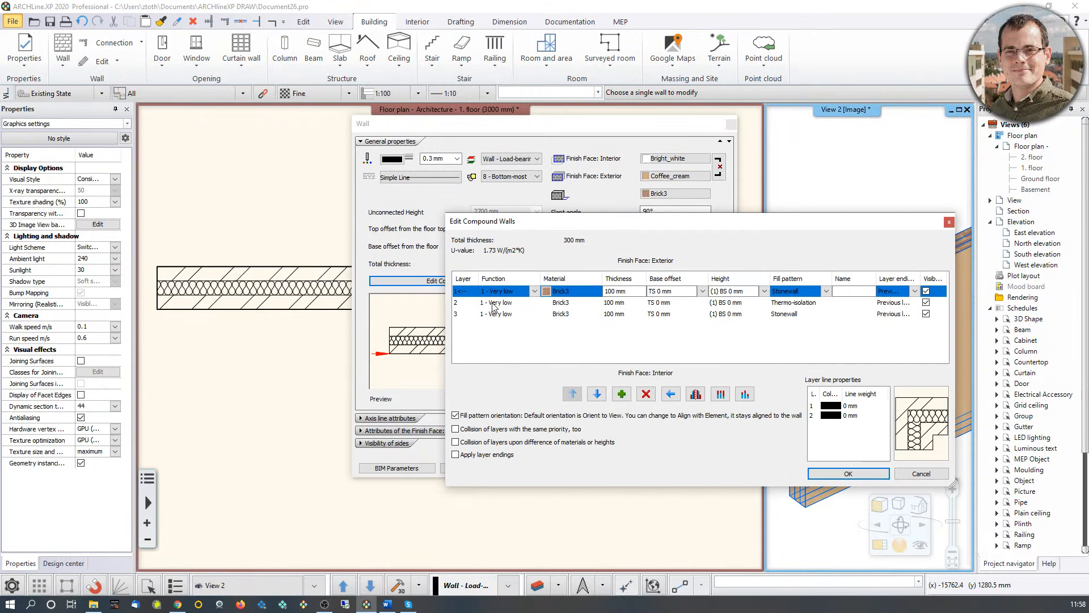
Step: Search the material library for "insulation" and assign Thermal Insulation 01 to the wall's second layer
{"action": "left_click", "coordinate": [562, 306]}
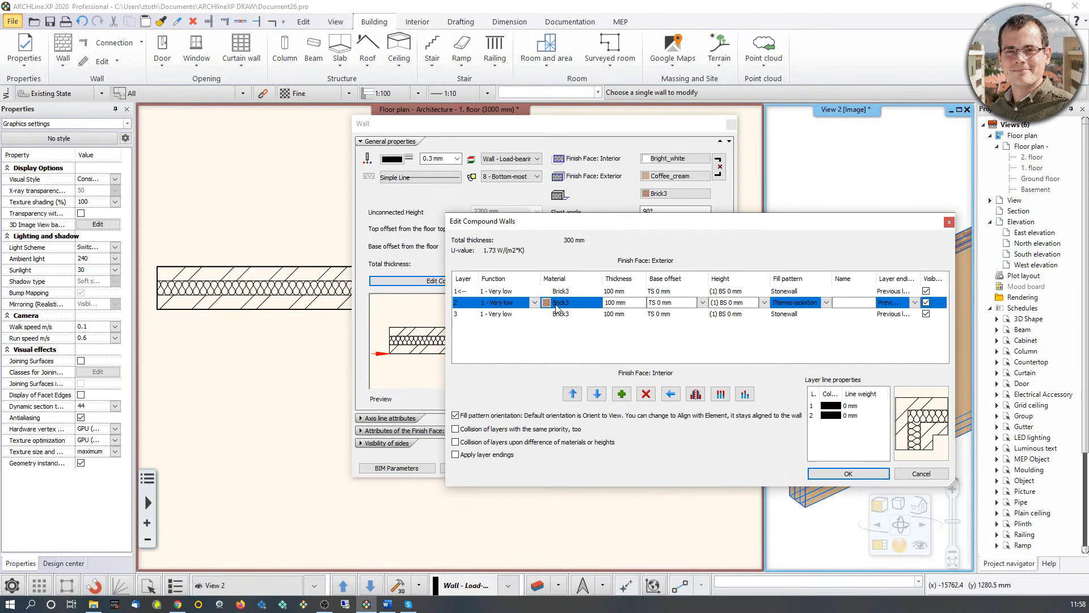
{"action": "left_click", "coordinate": [549, 307]}
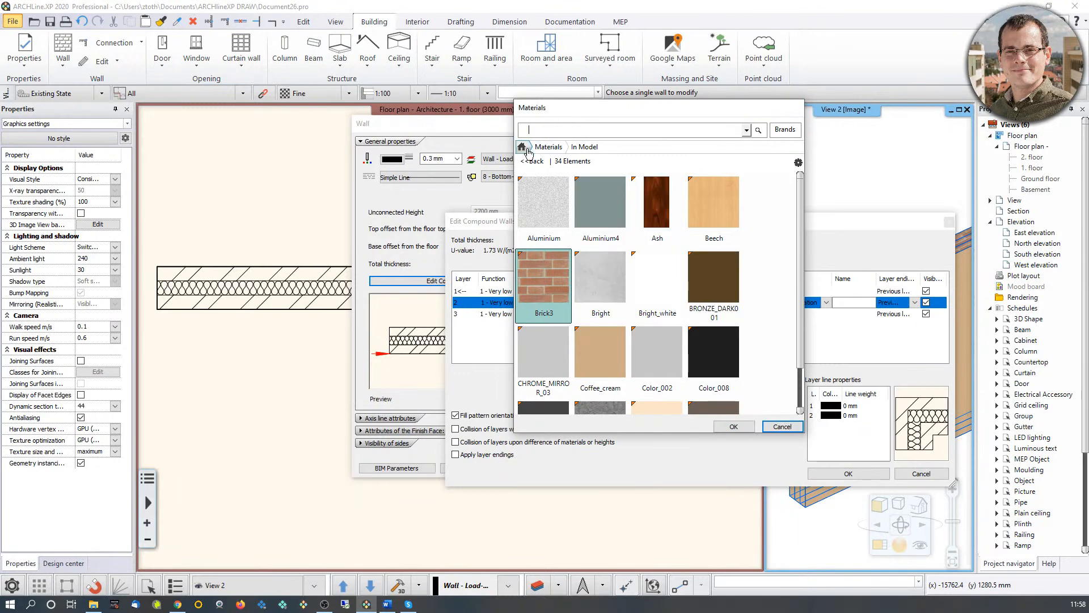
{"action": "left_click", "coordinate": [547, 147]}
{"action": "left_click", "coordinate": [538, 135]}
{"action": "type", "text": "insulation"}
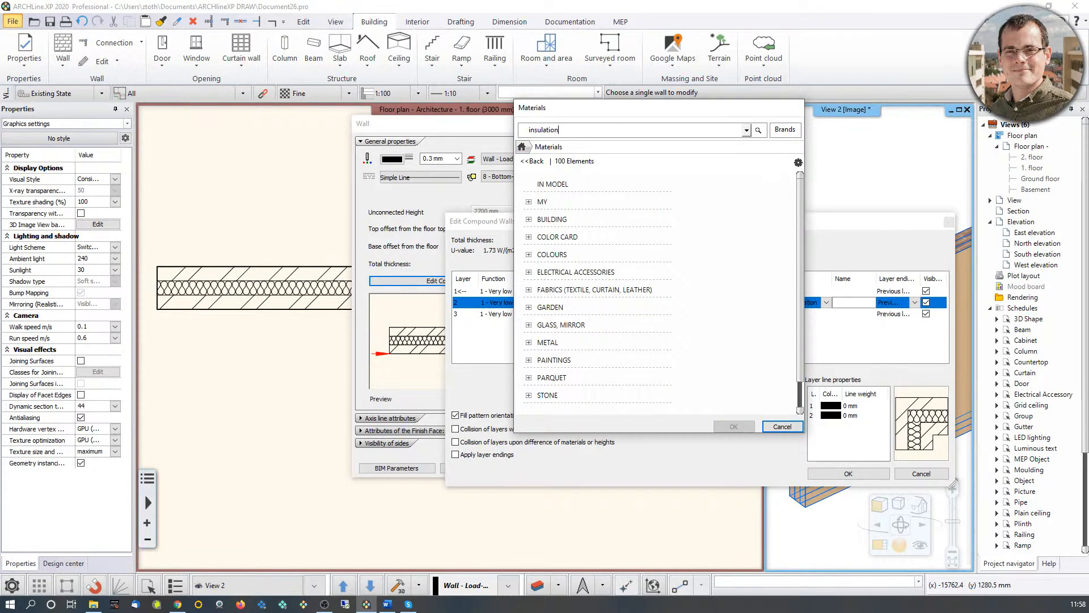
{"action": "key", "text": "Return"}
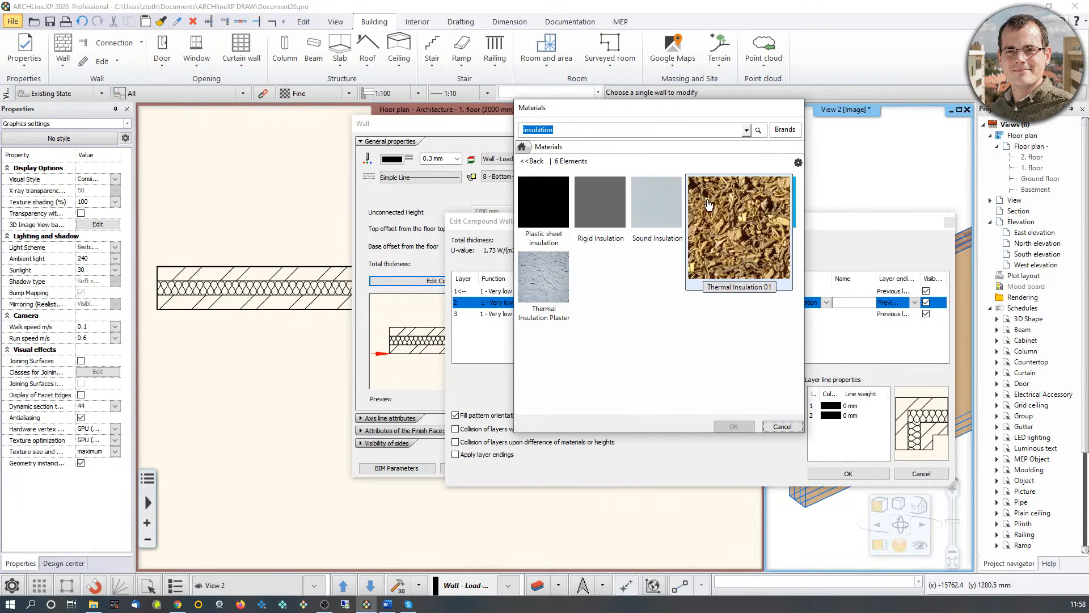
{"action": "left_click", "coordinate": [733, 427]}
{"action": "left_click", "coordinate": [835, 473]}
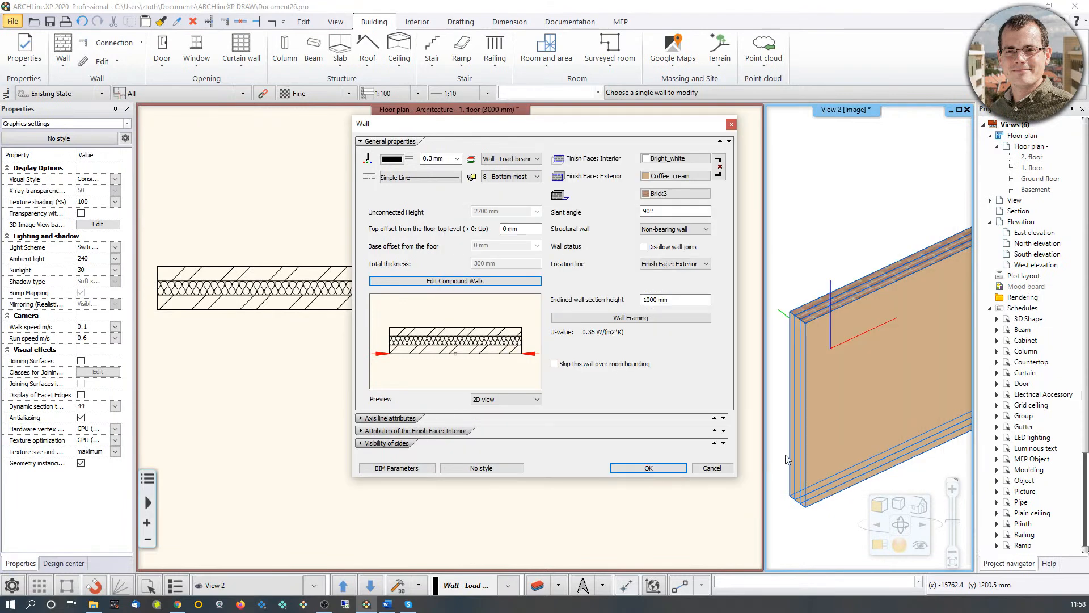
{"action": "left_click", "coordinate": [641, 473]}
{"action": "scroll", "coordinate": [828, 338], "scroll_direction": "up", "scroll_amount": 3}
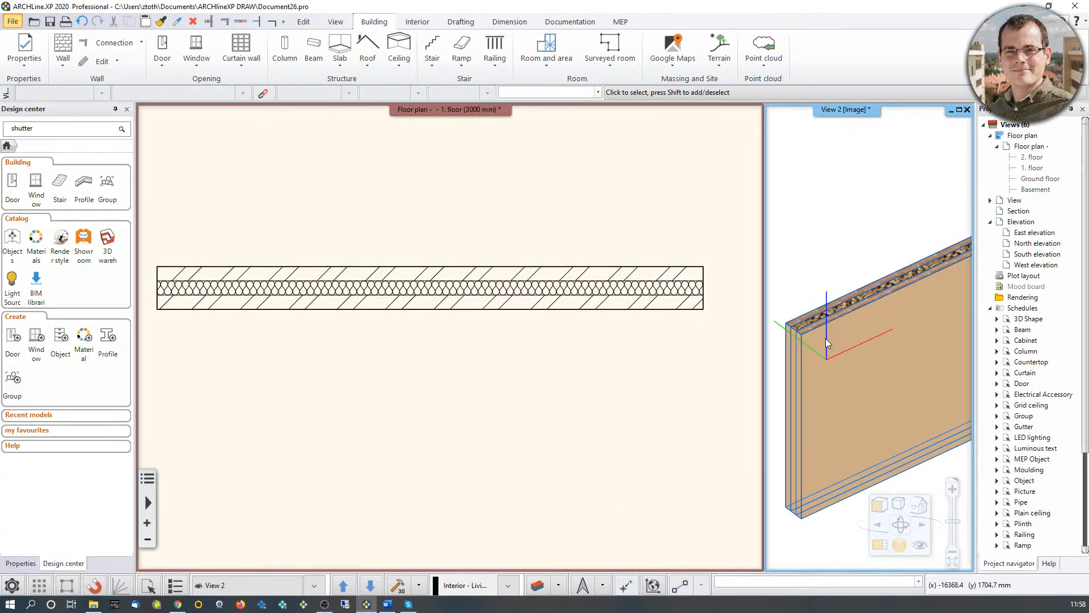
{"action": "scroll", "coordinate": [887, 302], "scroll_direction": "down", "scroll_amount": 5}
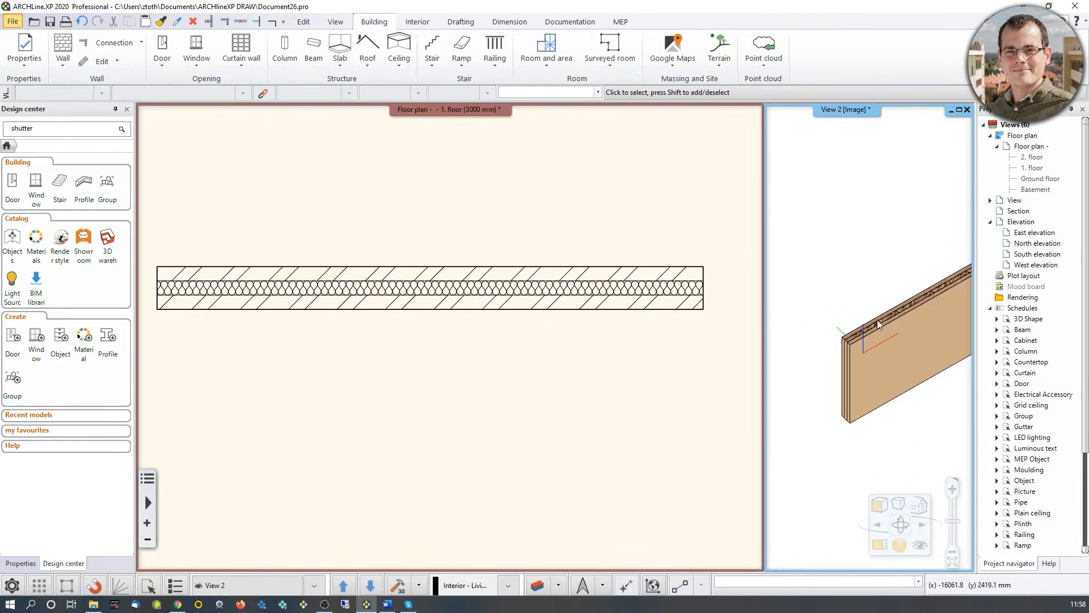
Step: Open the compound wall's properties from the floor plan and its list of wall styles
{"action": "left_click", "coordinate": [519, 284]}
{"action": "left_click", "coordinate": [548, 282]}
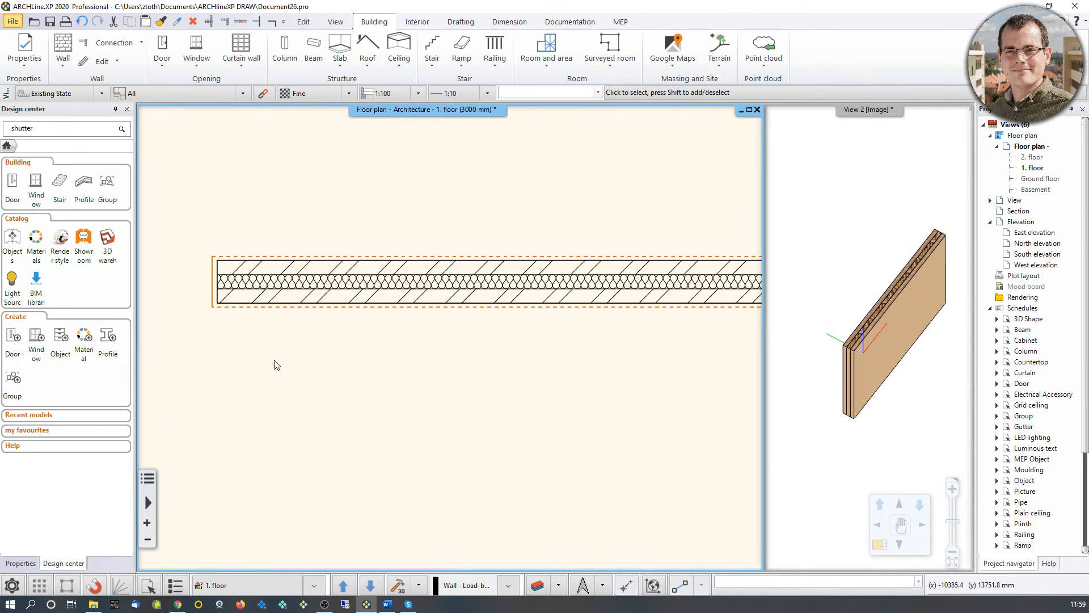
{"action": "left_click", "coordinate": [438, 291]}
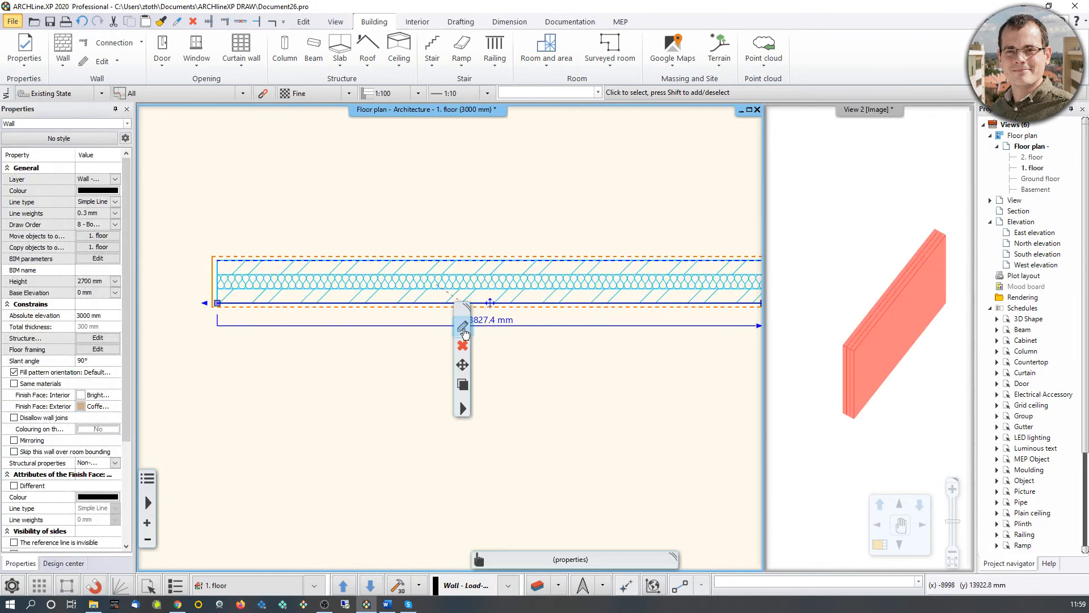
{"action": "left_click", "coordinate": [463, 328]}
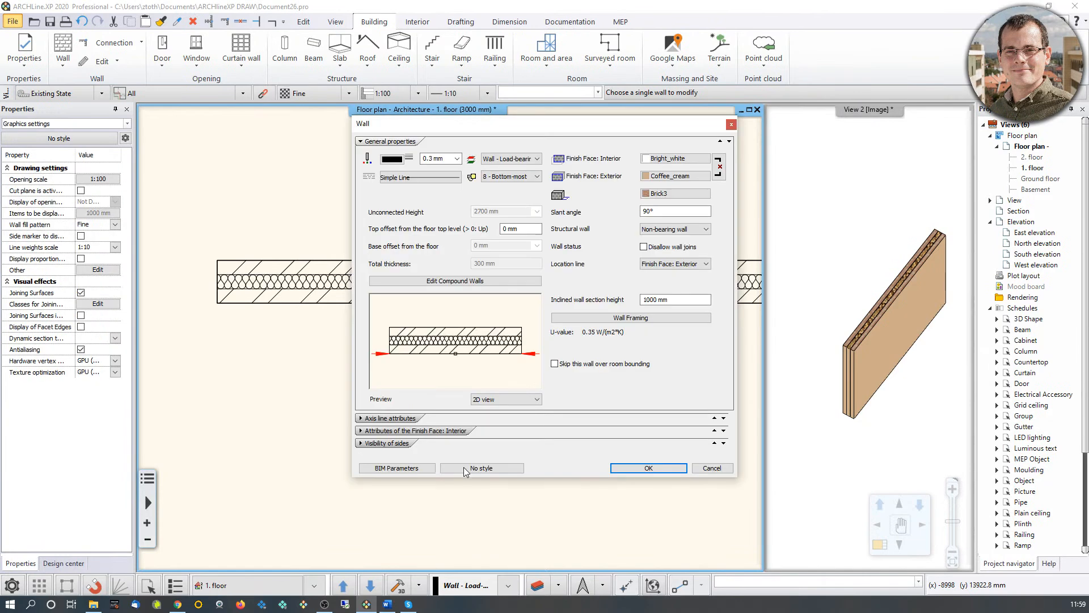
{"action": "left_click", "coordinate": [465, 470]}
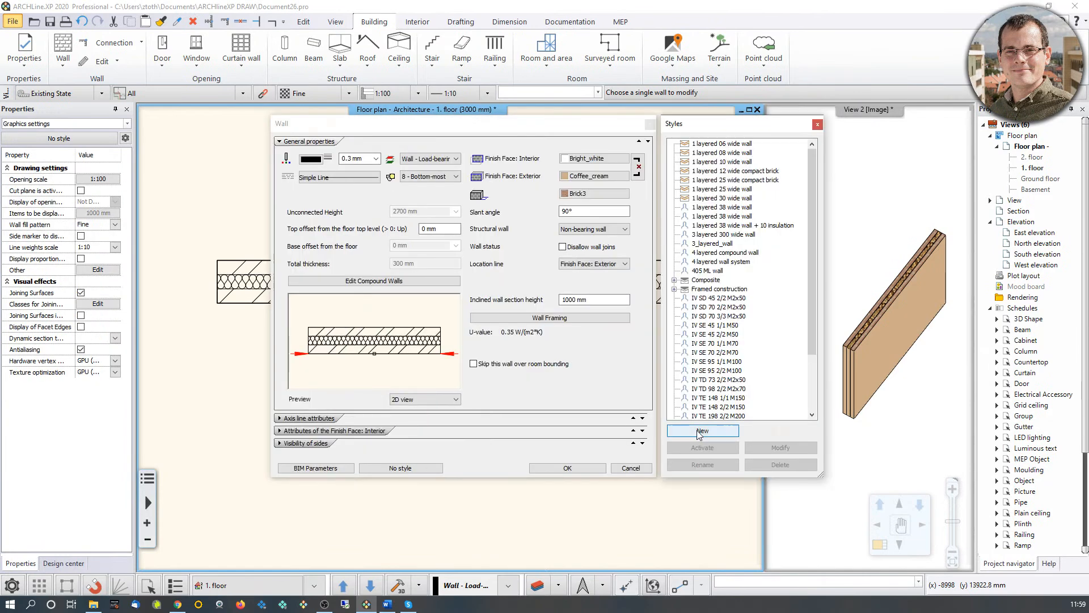
Step: Save the wall as a new style named "Multi-layered wall webinar" in the folder "Webinar wall styles", available in all projects
{"action": "left_click", "coordinate": [701, 431]}
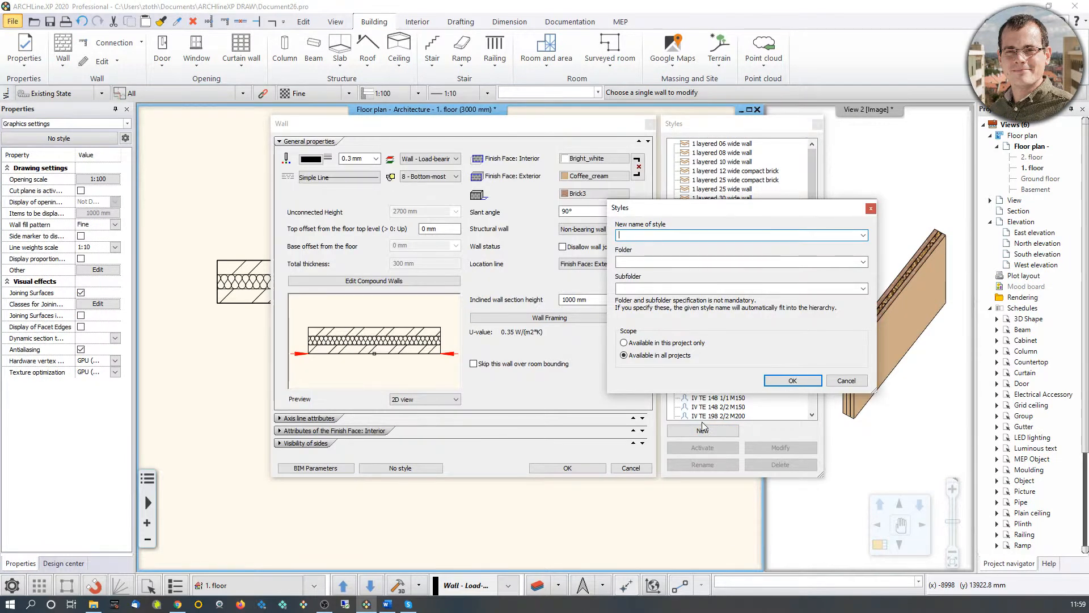
{"action": "type", "text": "Mul"}
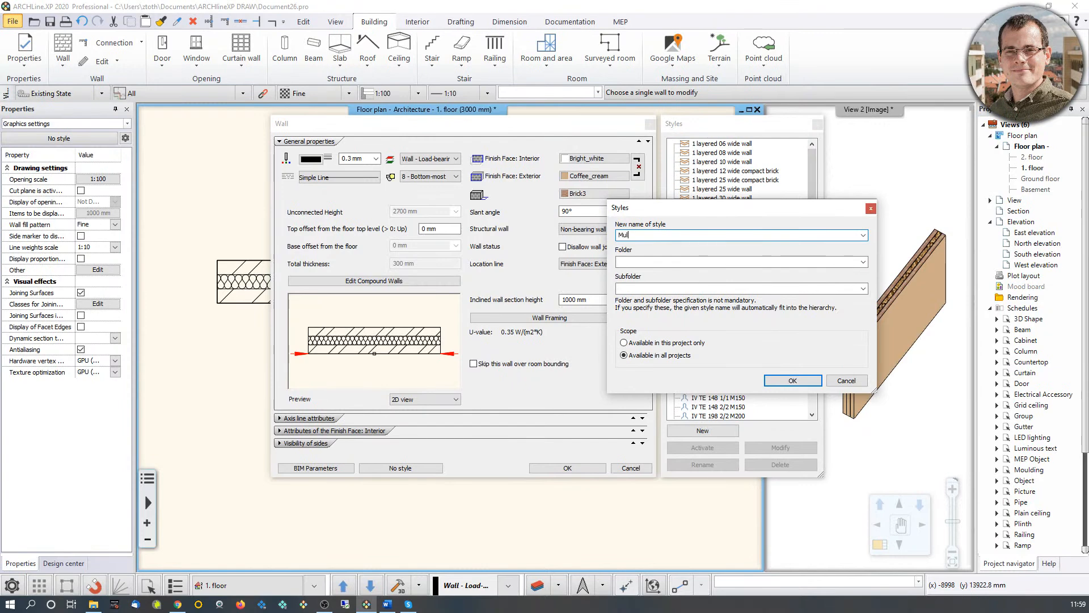
{"action": "type", "text": "ti-layered wall webinar"}
{"action": "key", "text": "Tab"}
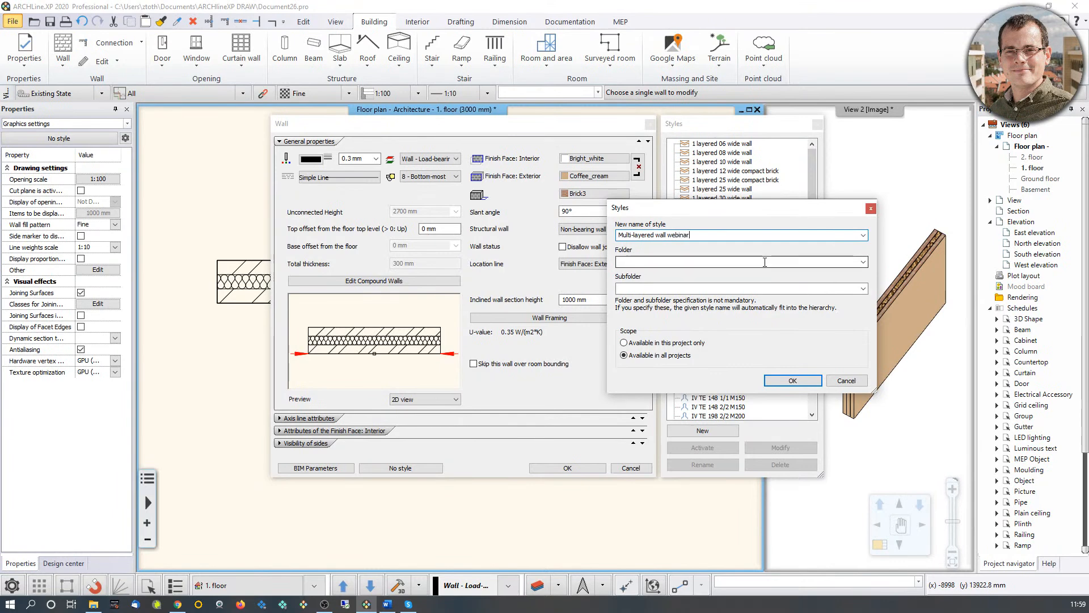
{"action": "type", "text": "We"}
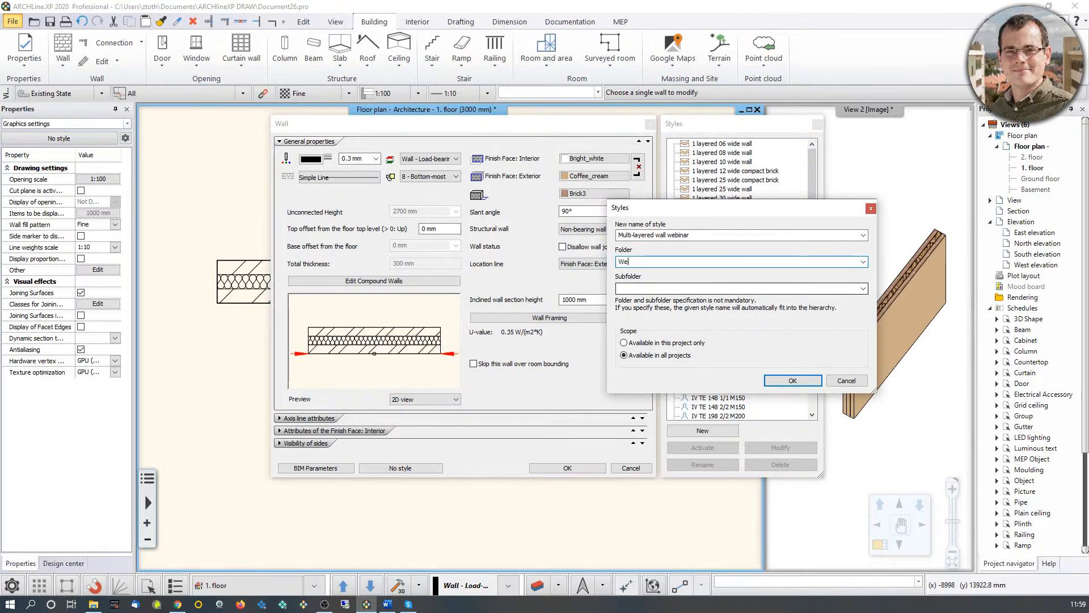
{"action": "type", "text": "binar wall styles"}
{"action": "left_click", "coordinate": [789, 381]}
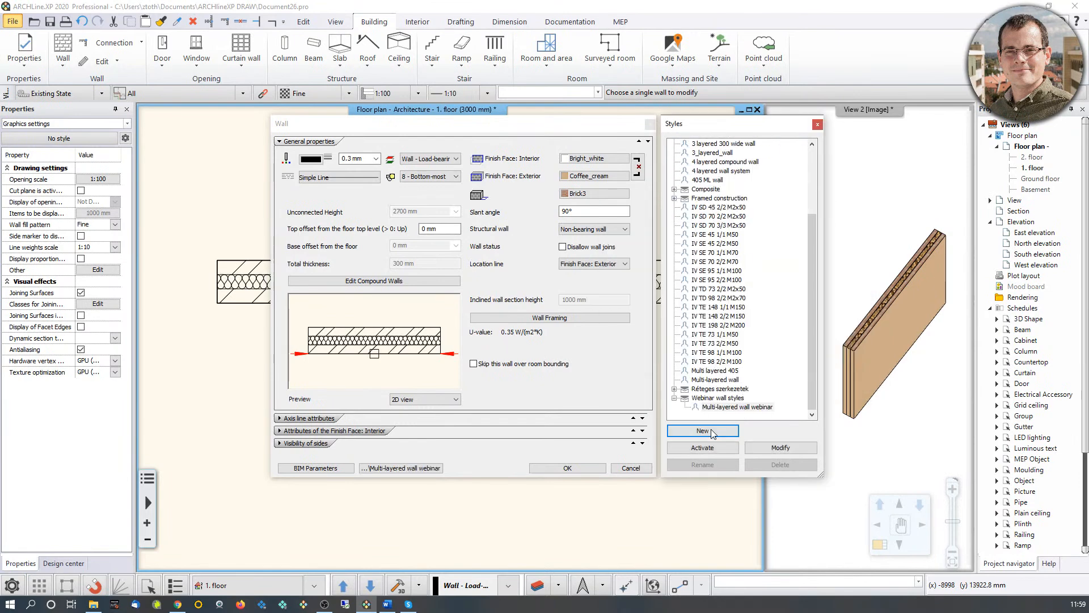
{"action": "left_click", "coordinate": [574, 468]}
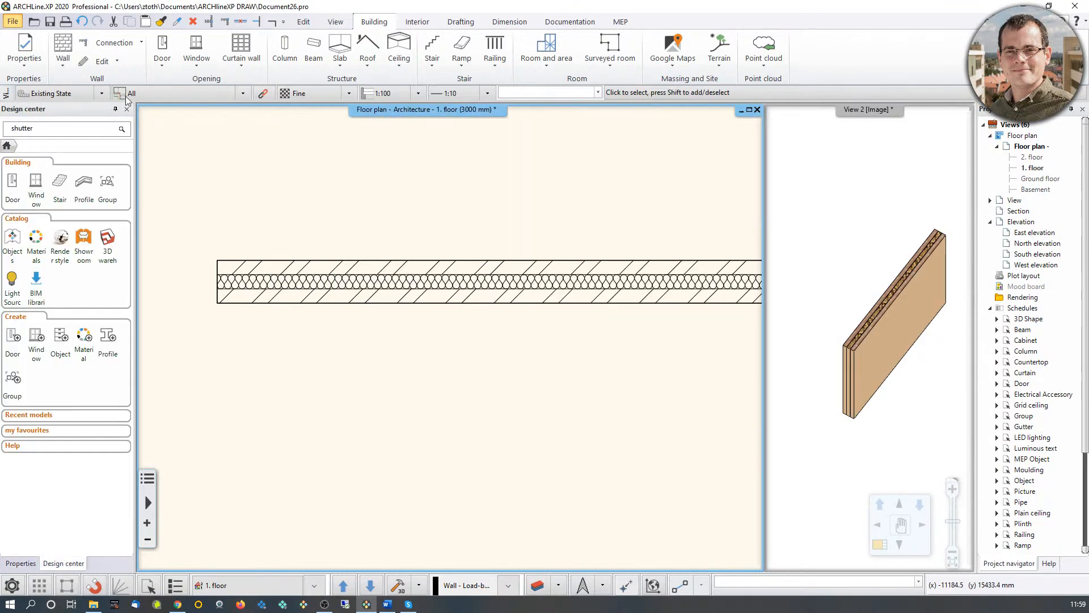
{"action": "left_click", "coordinate": [61, 47]}
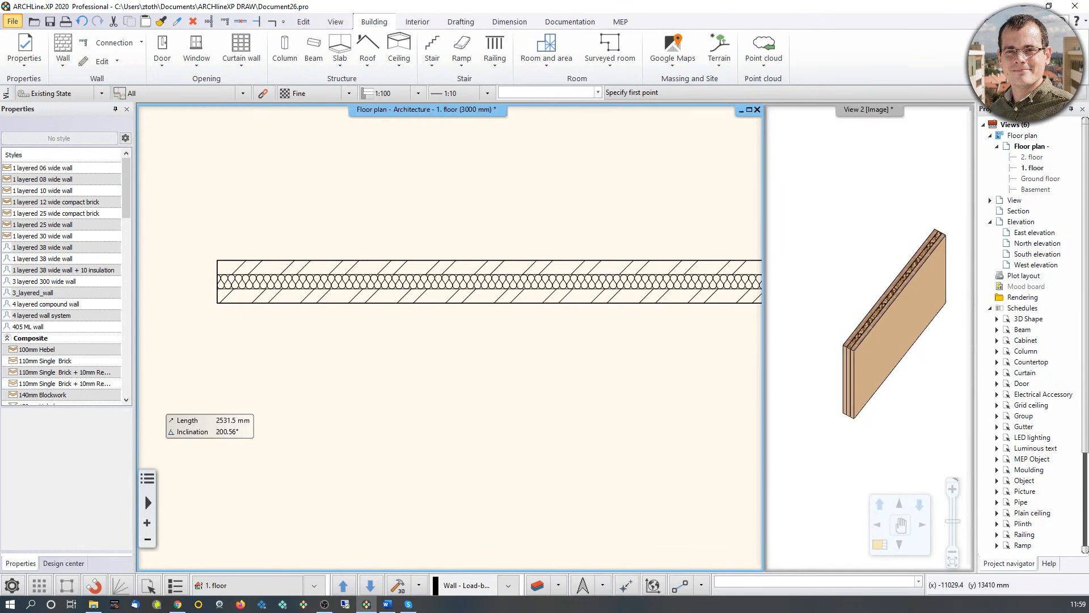
{"action": "left_click", "coordinate": [489, 279]}
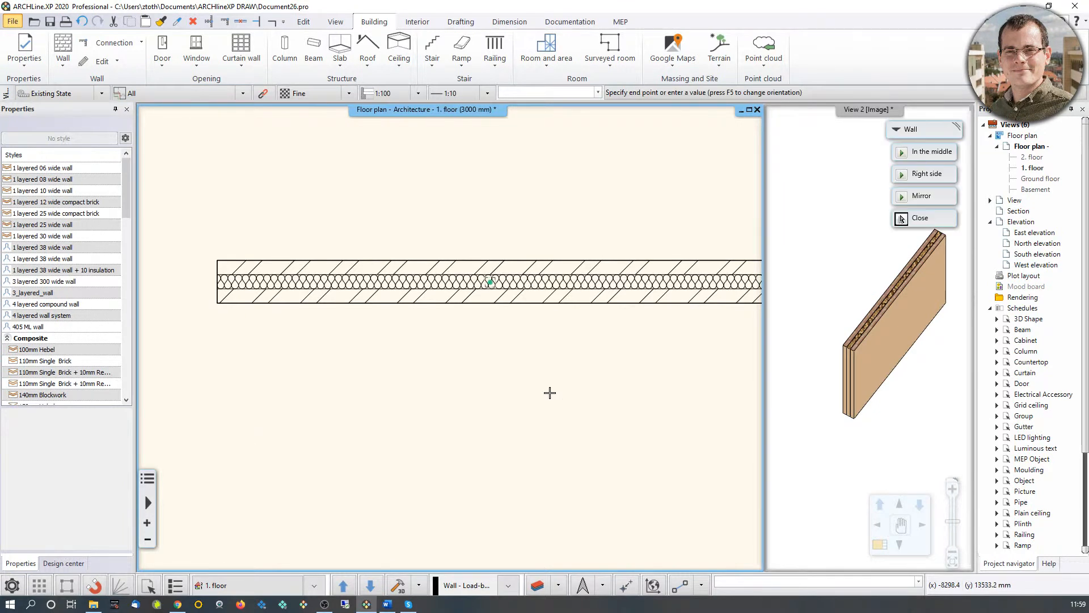
{"action": "key", "text": "Escape"}
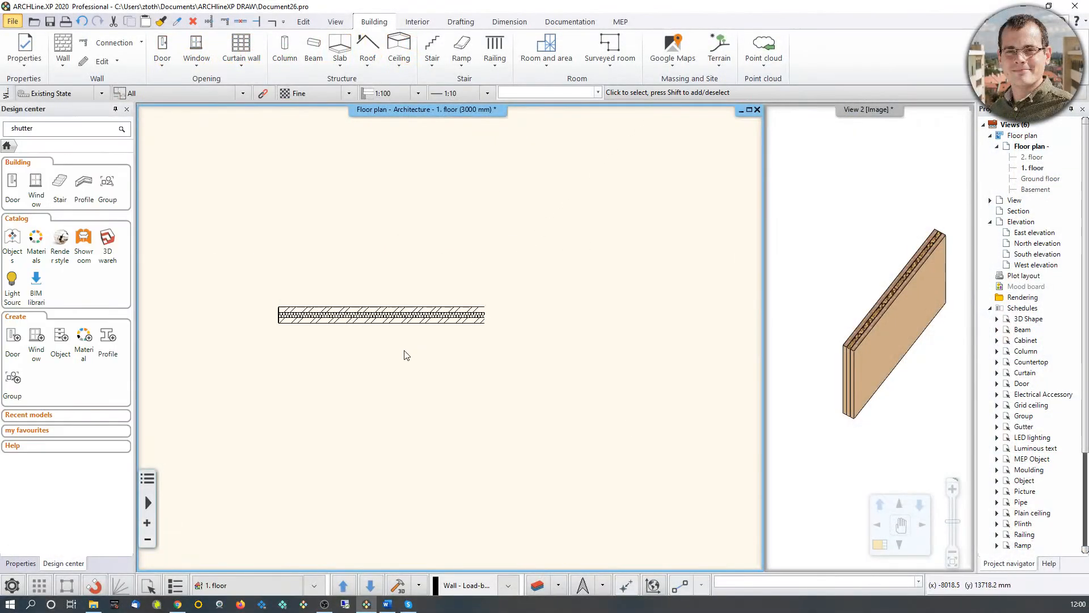
Step: Bring the whole house back into view in the floor plan and in the 3D view
{"action": "scroll", "coordinate": [405, 351], "scroll_direction": "down", "scroll_amount": 5}
{"action": "middle_click_drag", "start_coordinate": [652, 358], "coordinate": [606, 334]}
{"action": "scroll", "coordinate": [815, 325], "scroll_direction": "down", "scroll_amount": 7}
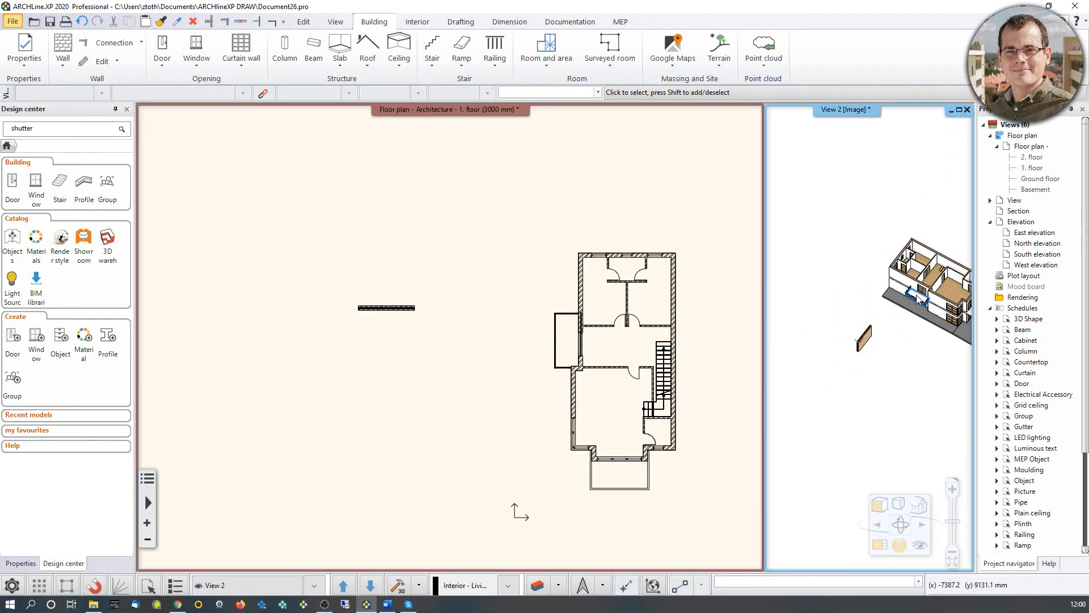
{"action": "middle_click_drag", "start_coordinate": [916, 298], "coordinate": [820, 298]}
{"action": "right_click_drag", "start_coordinate": [834, 298], "coordinate": [820, 287]}
{"action": "scroll", "coordinate": [830, 284], "scroll_direction": "up", "scroll_amount": 4}
{"action": "right_click_drag", "start_coordinate": [859, 328], "coordinate": [853, 312]}
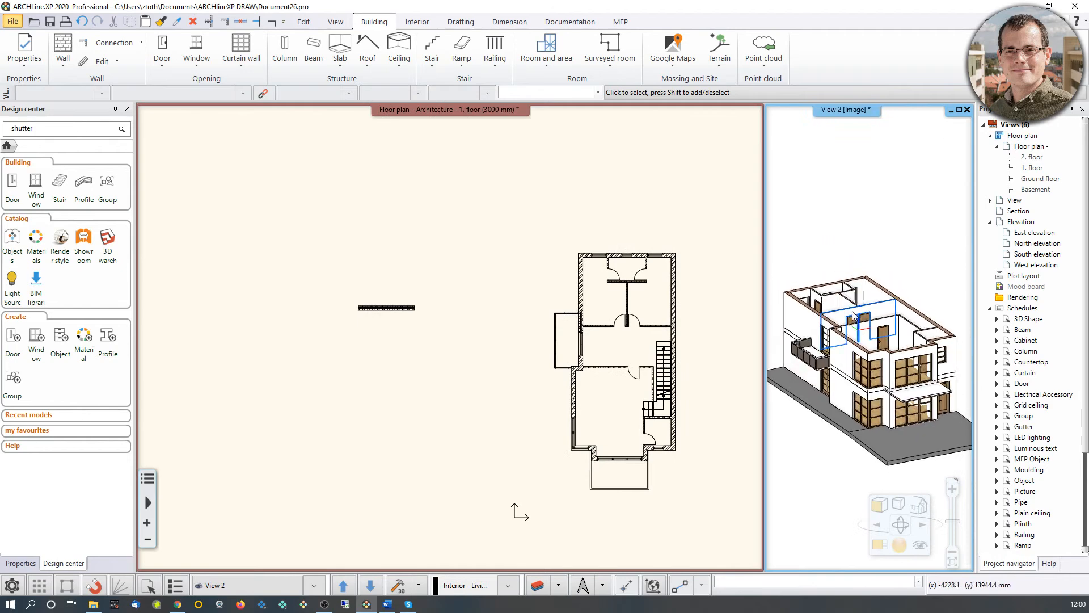